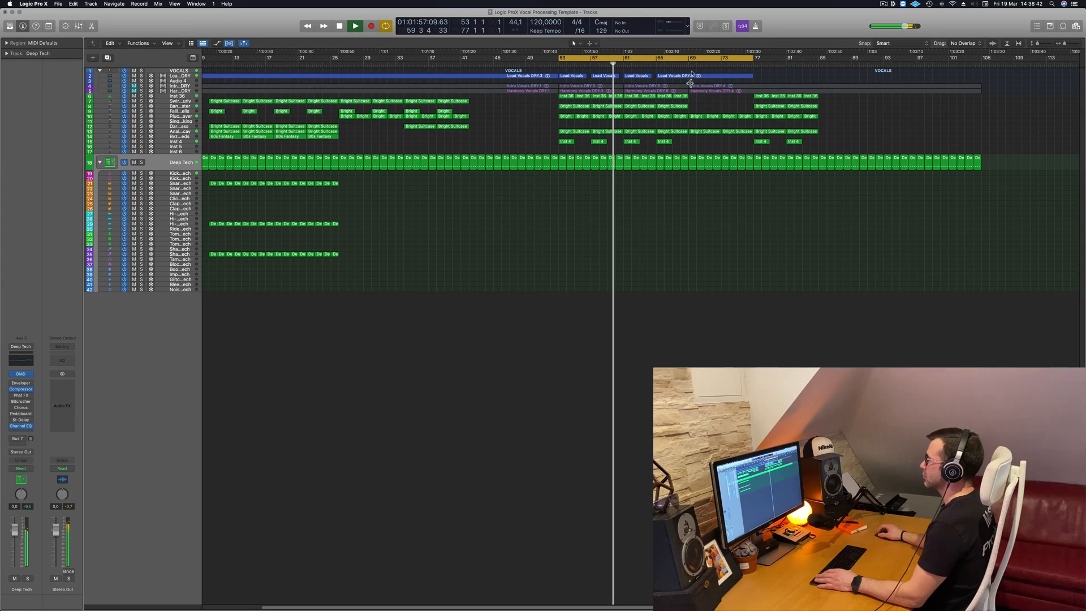
Extend the cycle range back to bar 10 so it ends at bar 77, and play the arrangement from there
key(space)
scroll(344, 156, left, 3)
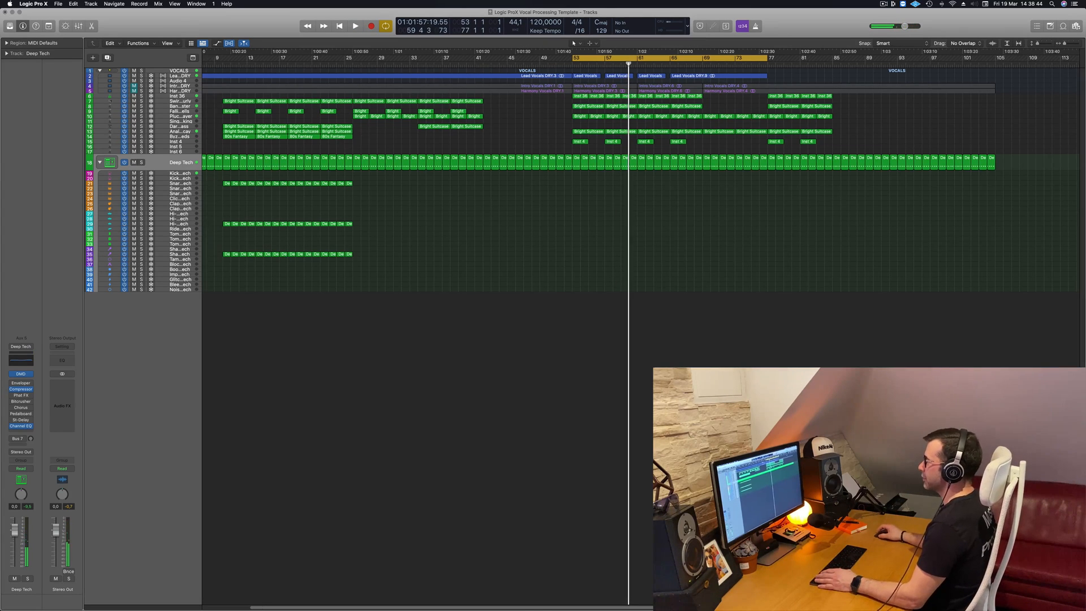
drag(591, 57, 217, 125)
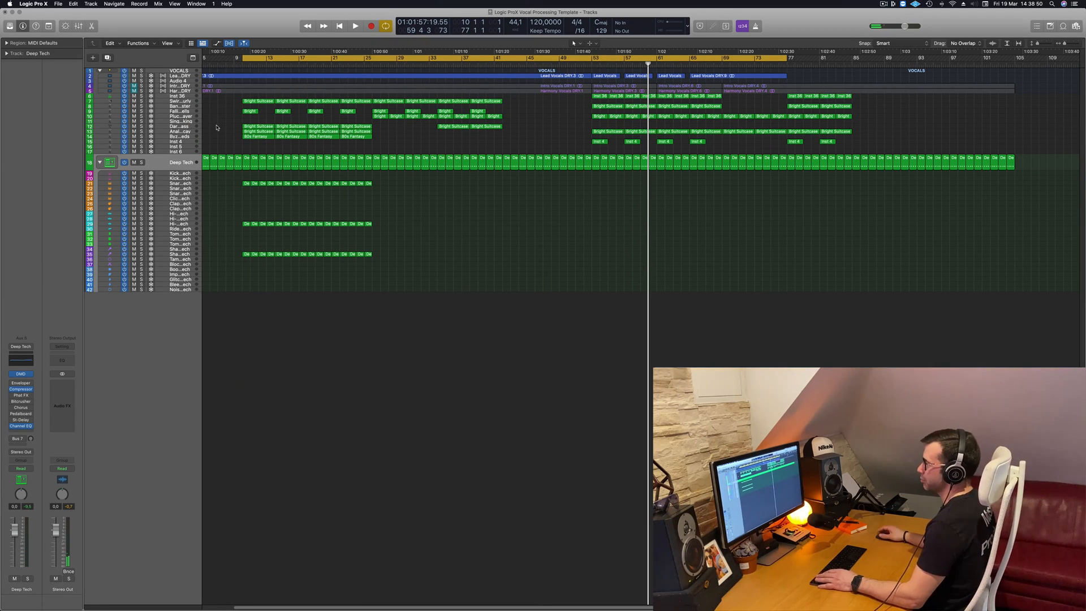
key(space)
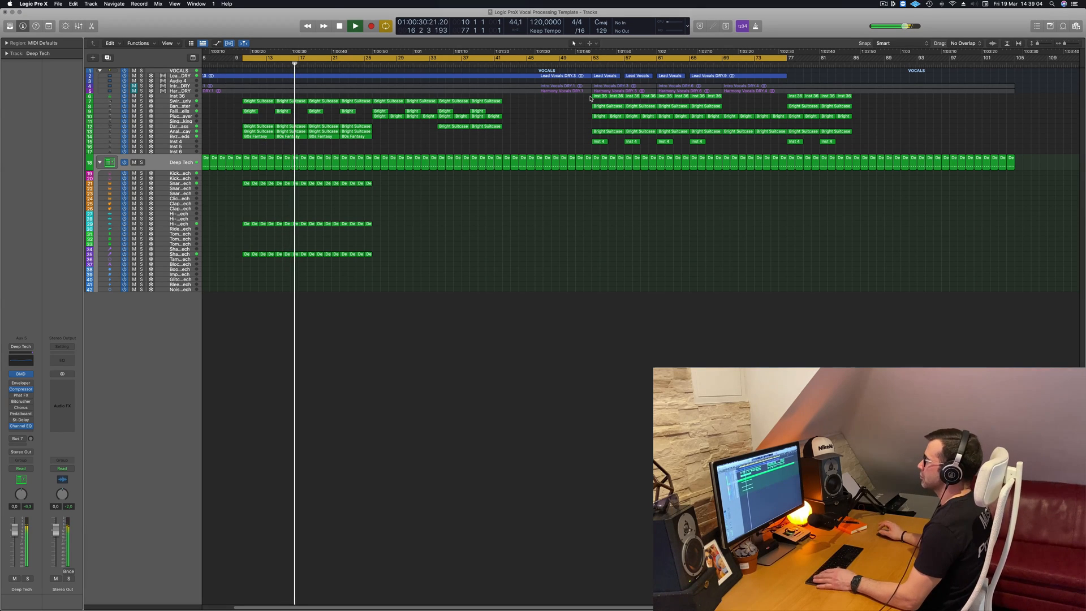
key(space)
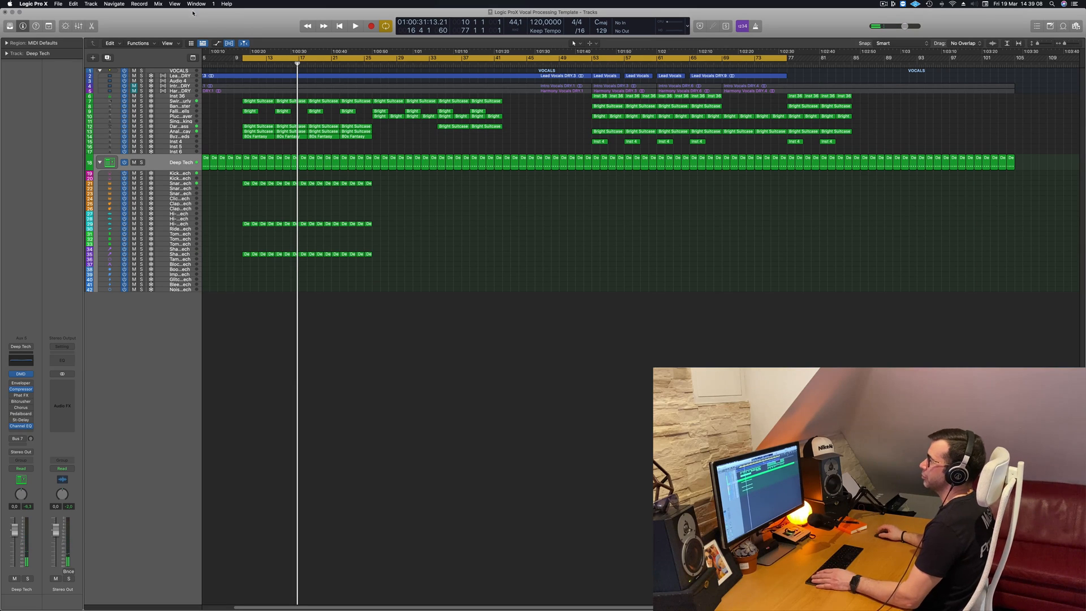
Redefine the cycle range as bars 53 to 68 and start looped playback
click(244, 58)
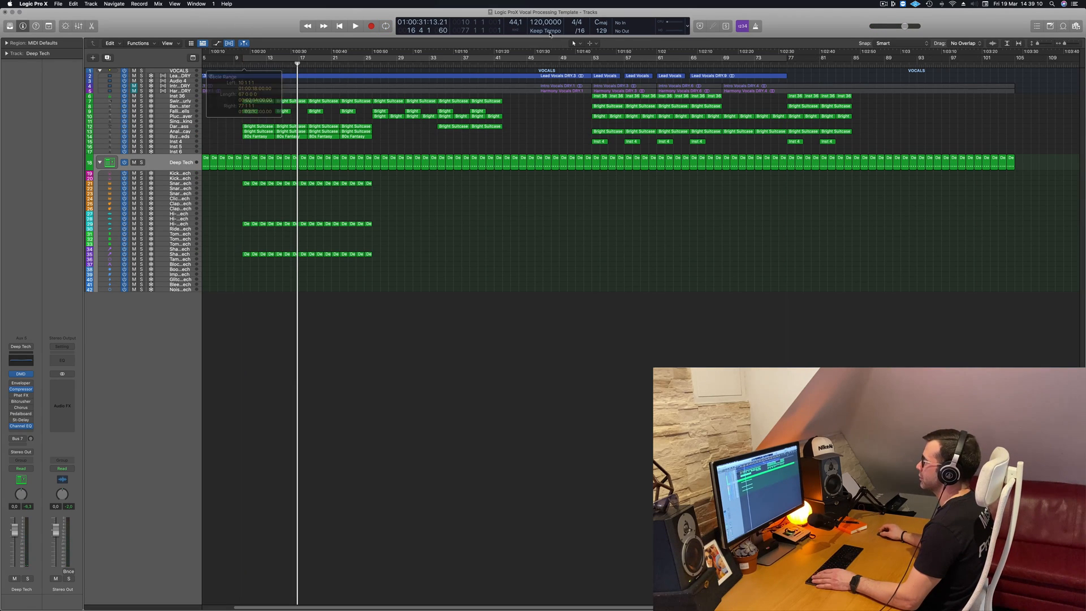
click(592, 57)
drag(591, 58, 716, 69)
key(space)
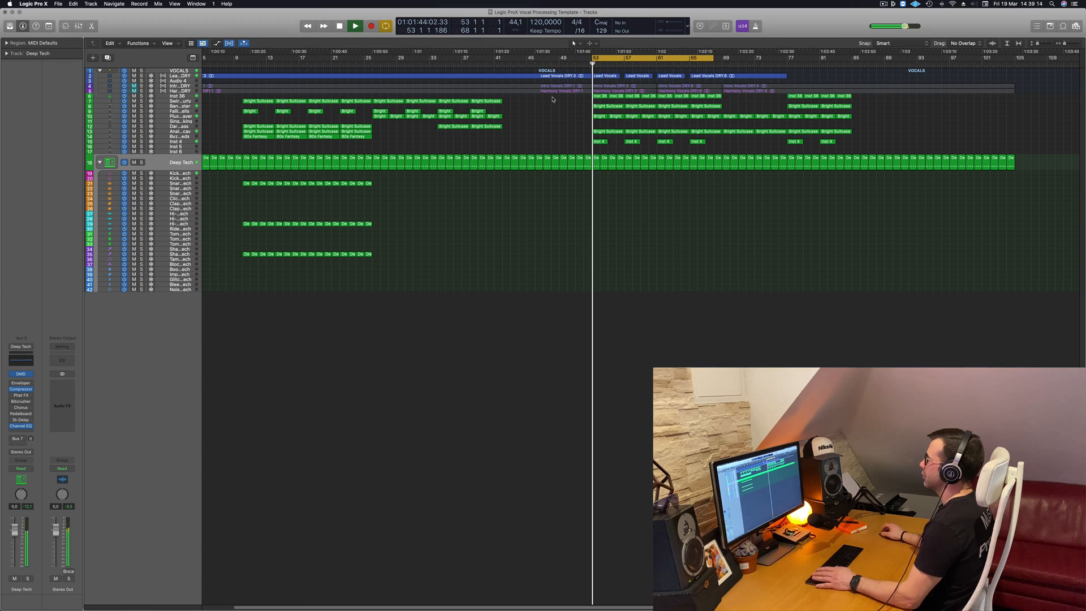
Pull the VOCALS track's volume all the way down and replay the looped section
click(178, 72)
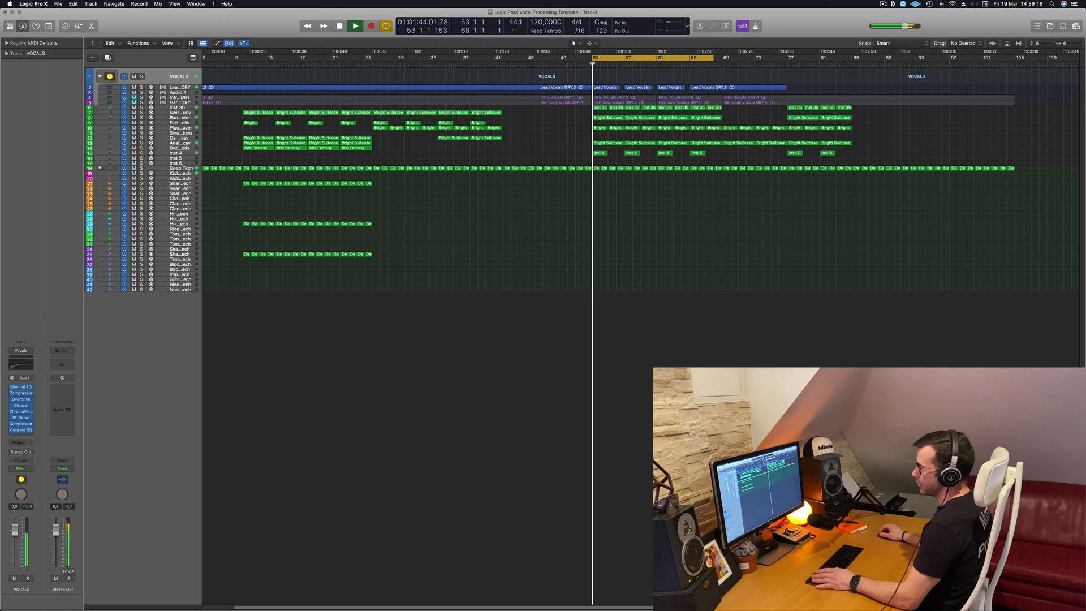
key(space)
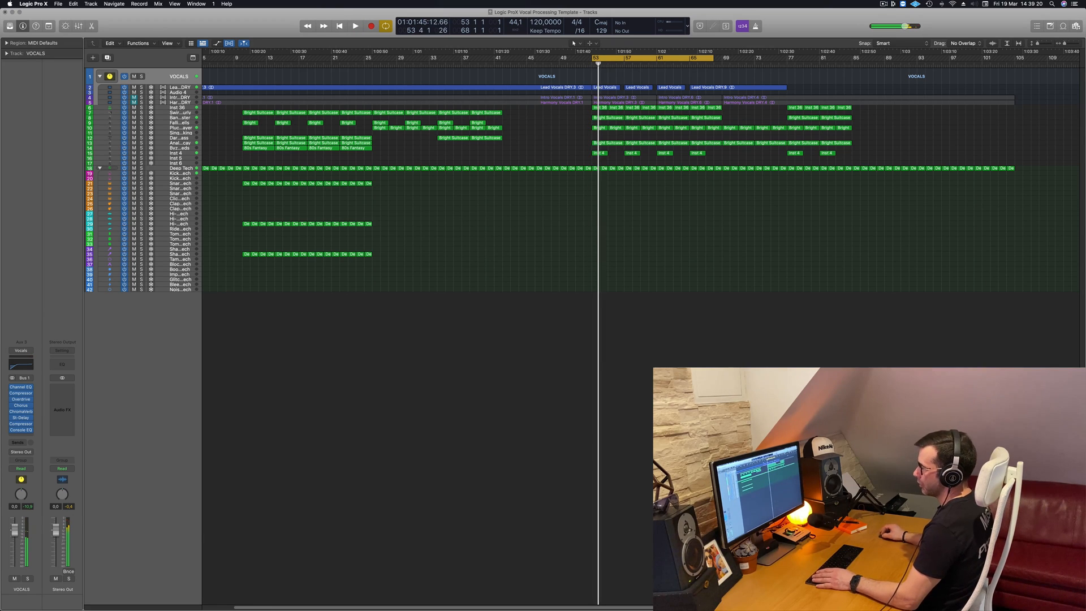
key(space)
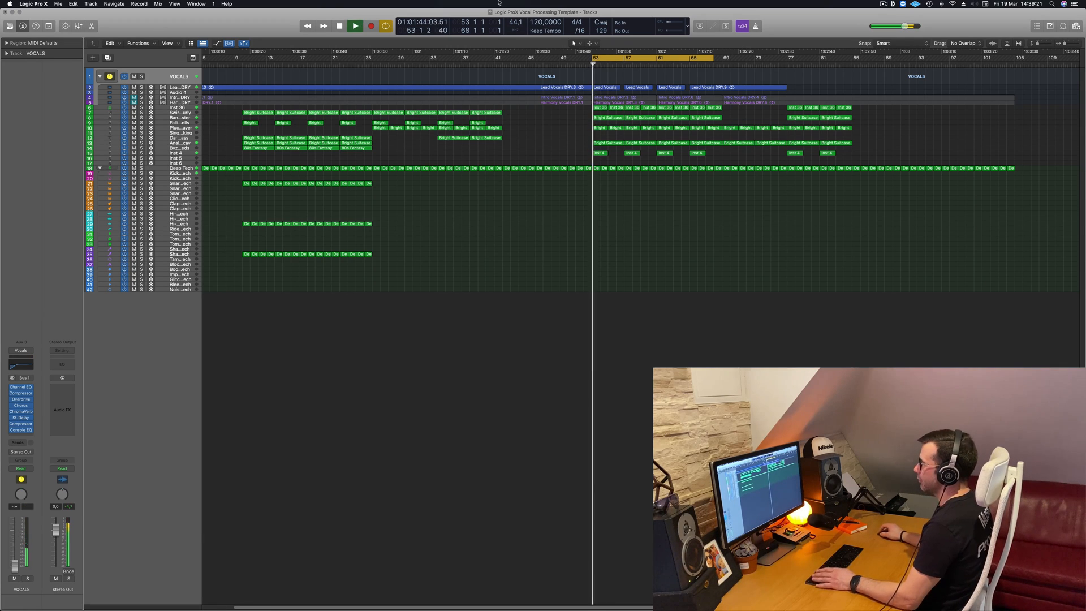
Open the Quick Sampler on the Inst 36 track and solo that track while the loop plays
click(185, 113)
click(186, 96)
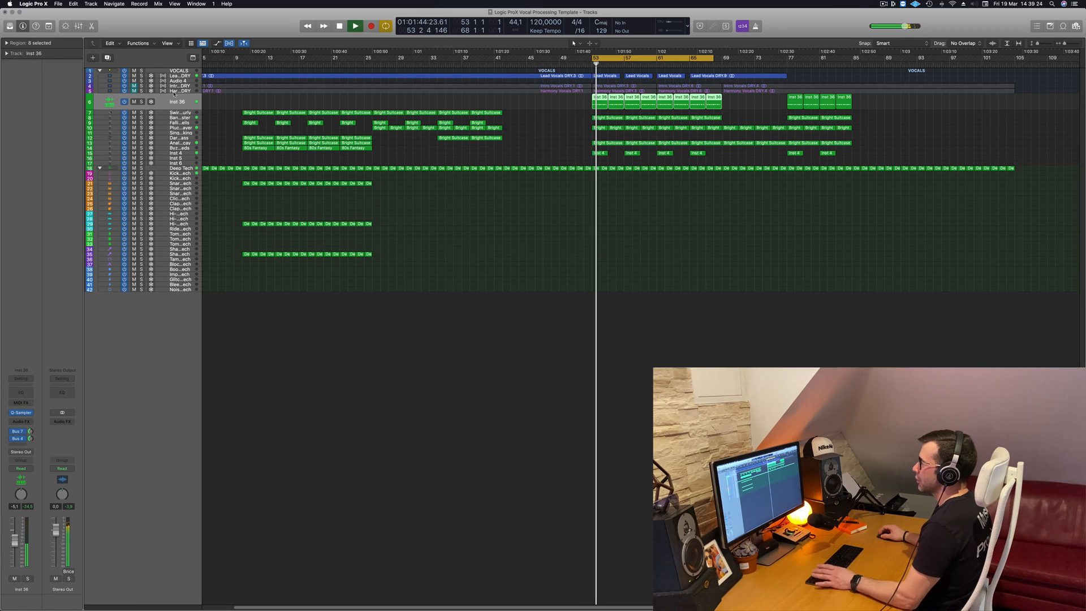
key(space)
key(space)
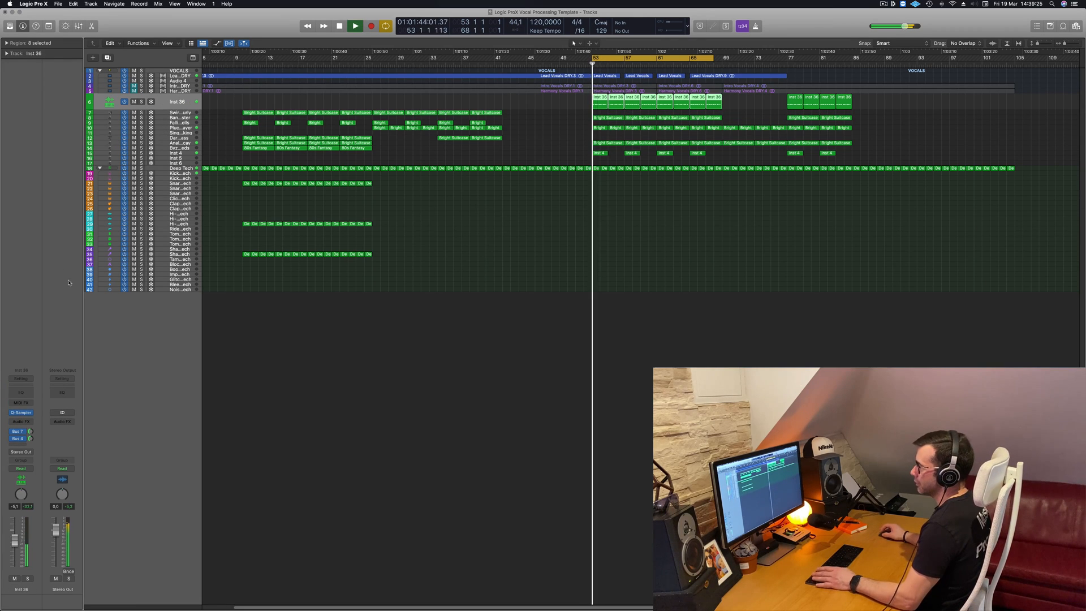
click(21, 414)
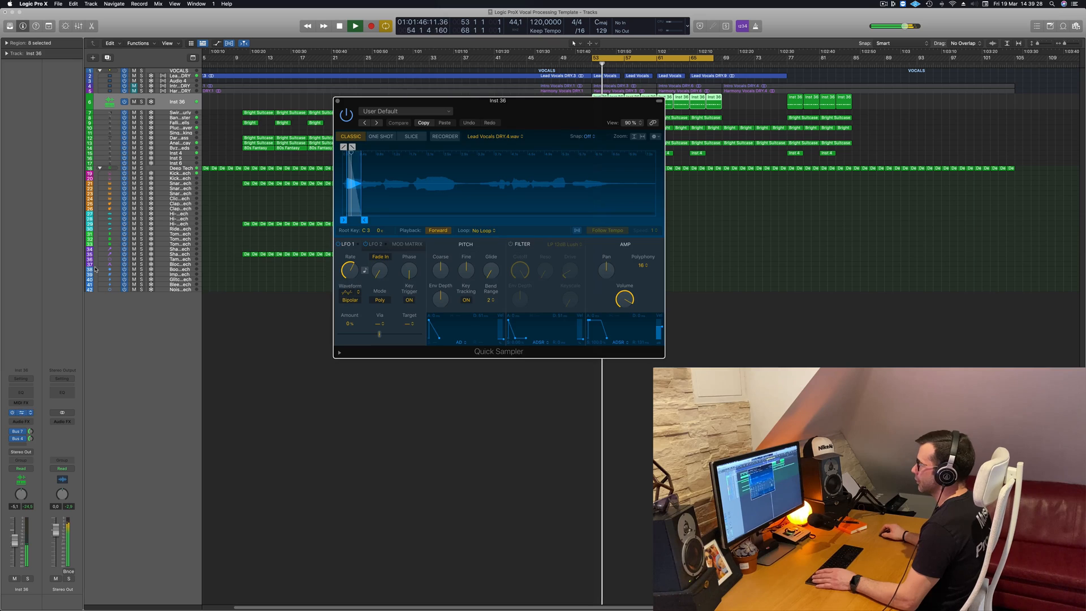
click(142, 102)
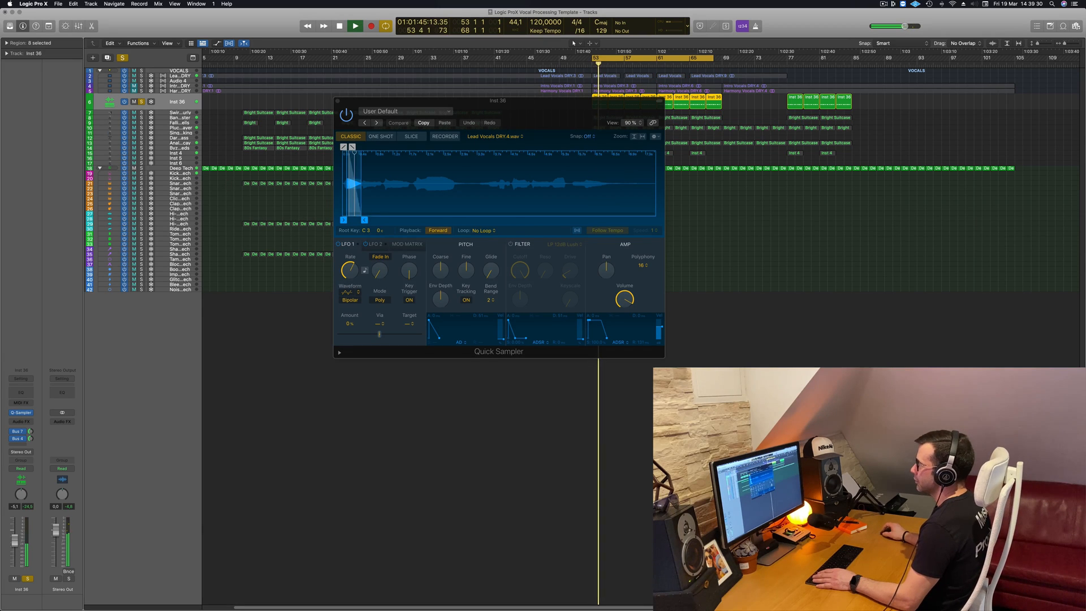
Move the sample end in Quick Sampler to 0.555 s, close the plug-in and replay the loop
mouse_move(364, 219)
mouse_down()
mouse_move(471, 221)
mouse_move(356, 222)
mouse_move(369, 223)
mouse_up()
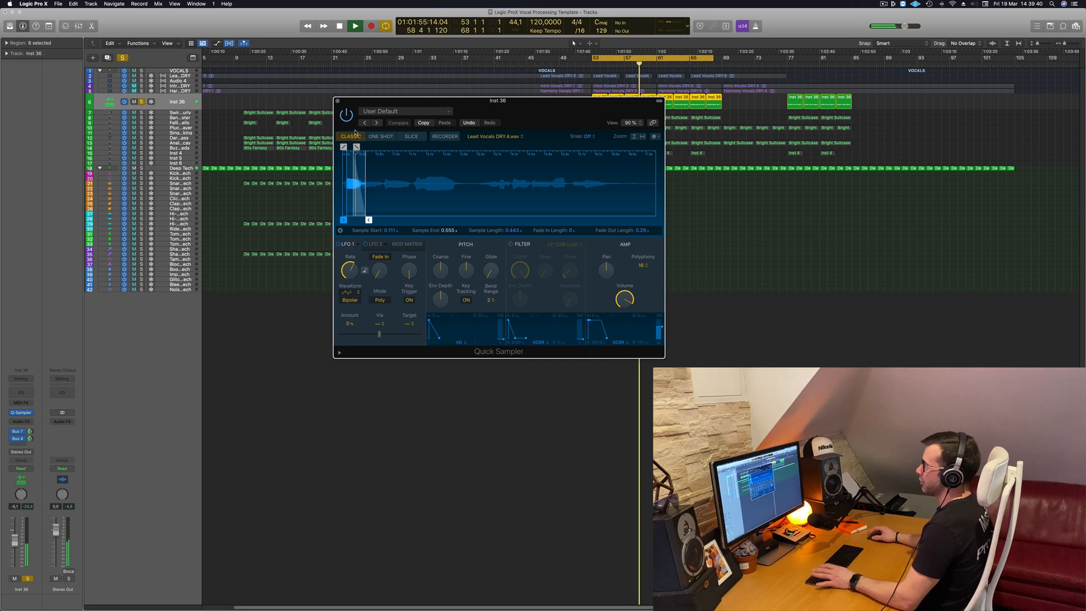
click(338, 101)
key(space)
key(space)
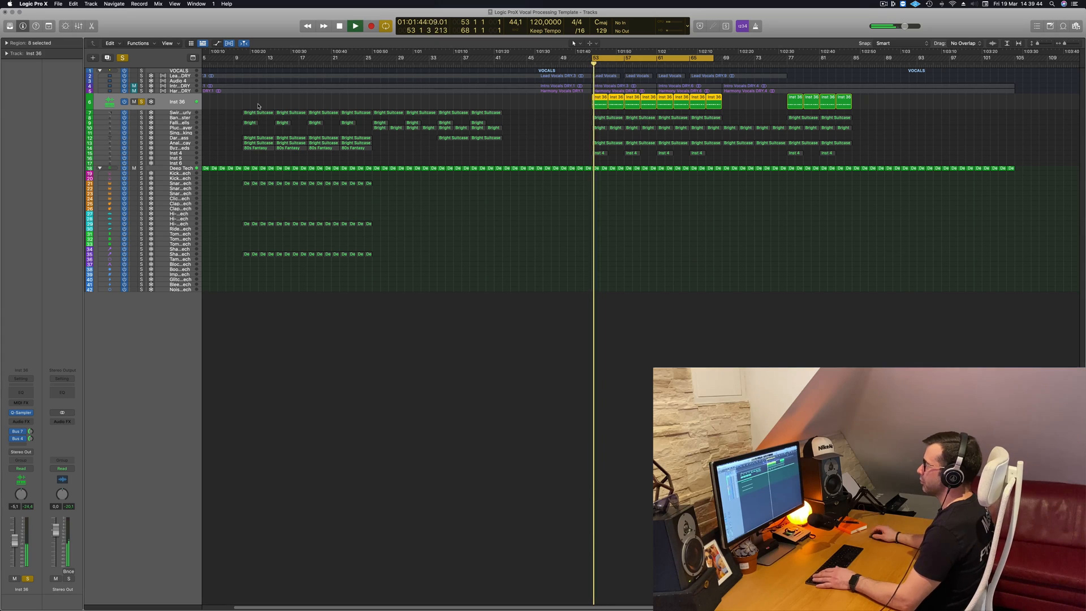
Solo the Band Pass Luster track together with Inst 36 and replay the loop
click(179, 118)
key(space)
key(space)
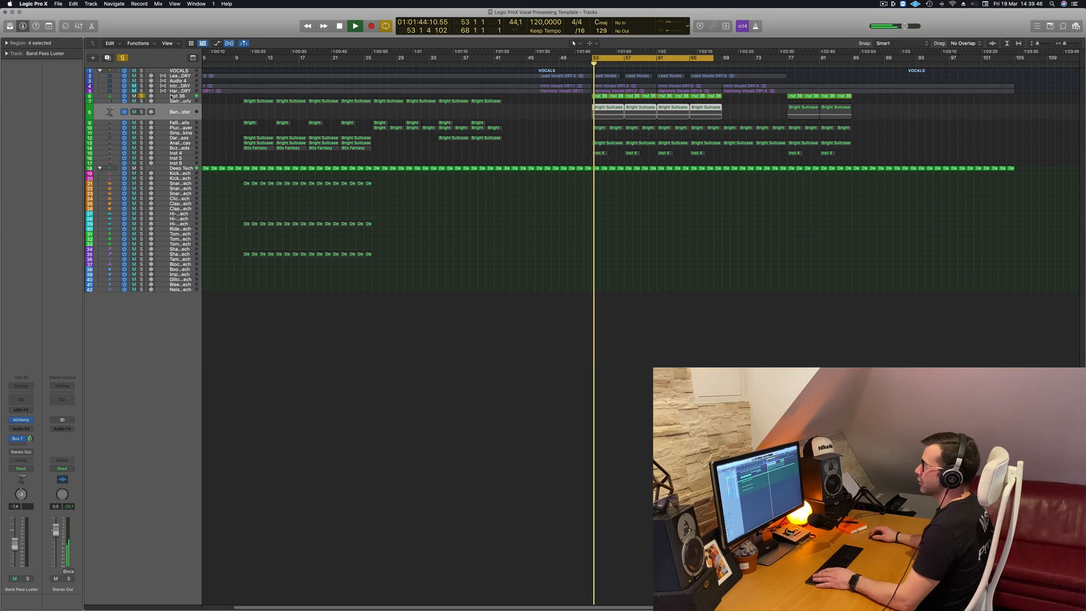
key(space)
key(s)
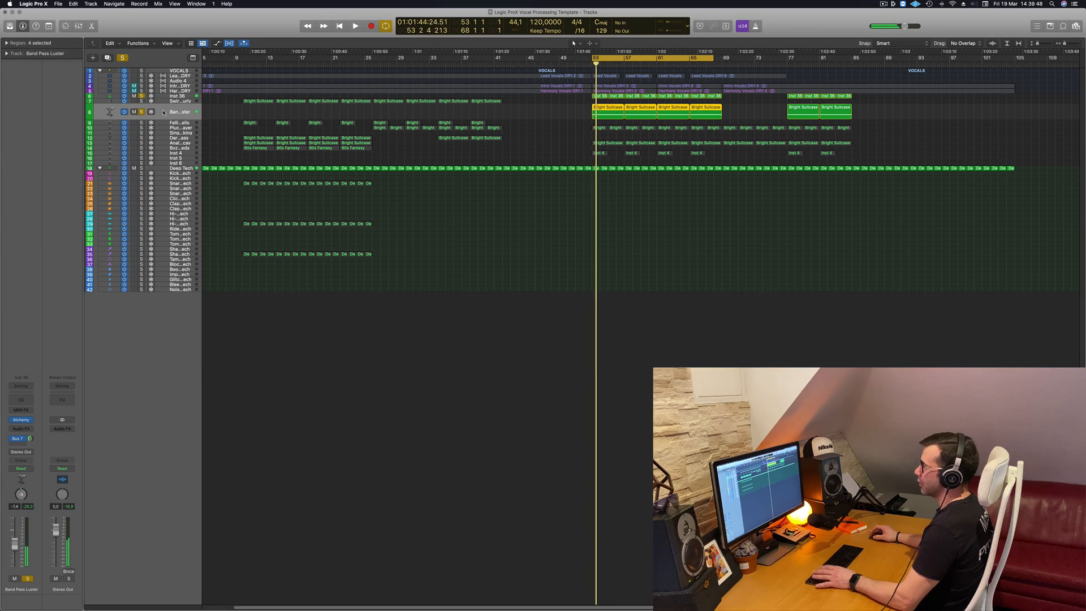
key(space)
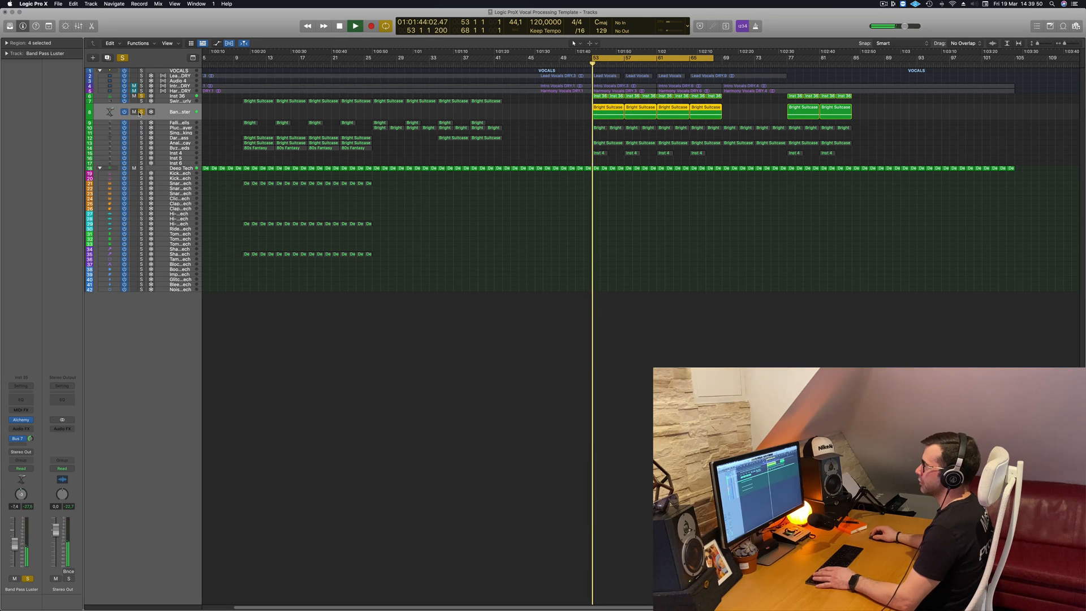
Stop playback and clear the solo on both the Band Pass Luster and Inst 36 tracks
click(141, 112)
key(space)
click(141, 96)
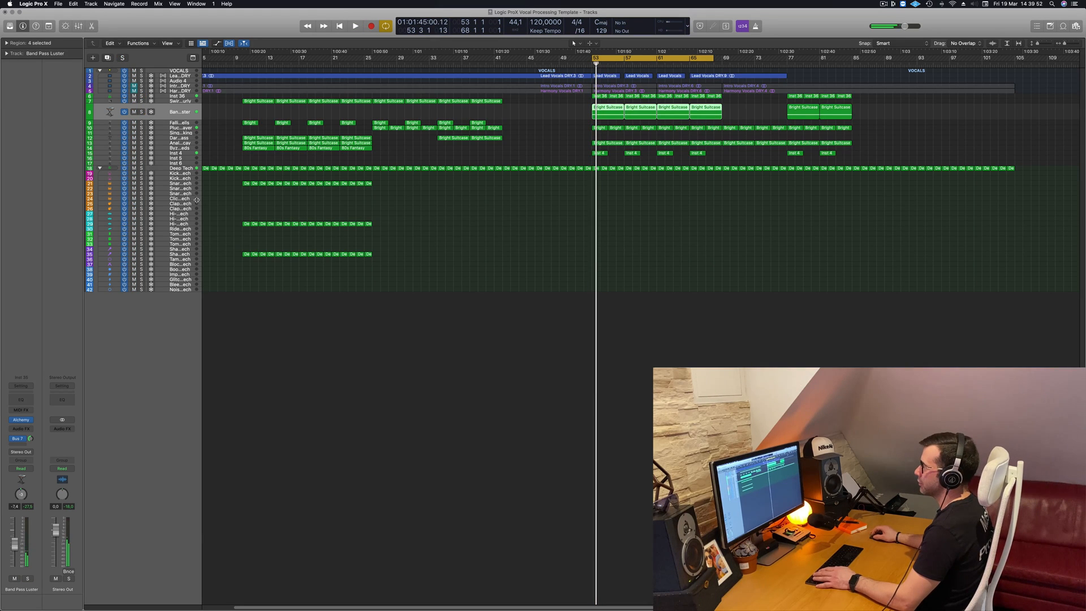
Solo the Deep Tech drum track and play the looped section
click(162, 168)
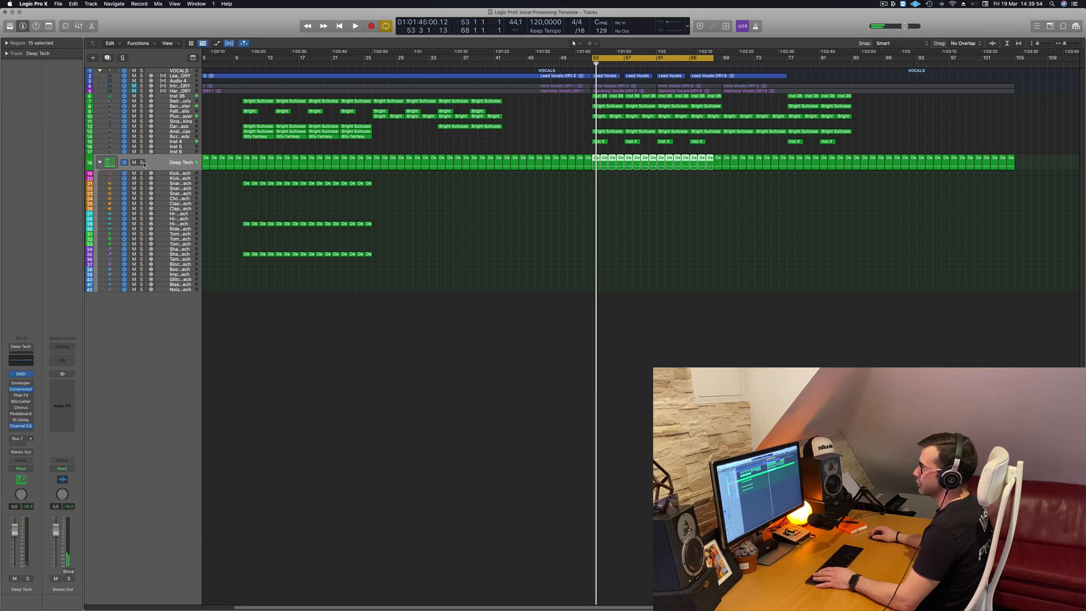
click(142, 162)
key(space)
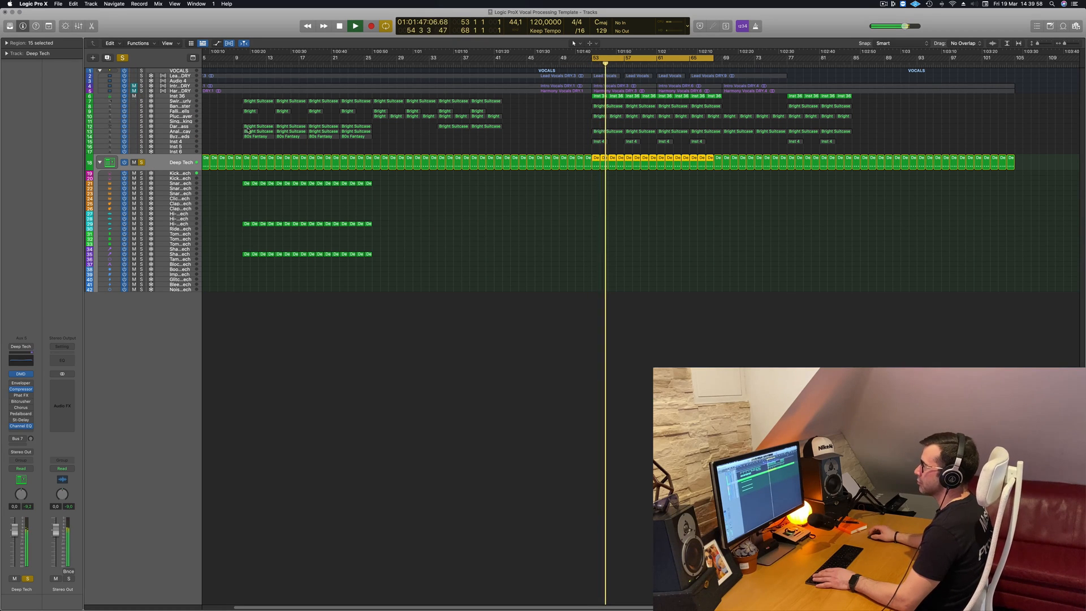
Solo the Analog Dark Decay track alongside the drums and lower its volume to -11.4 dB
click(188, 133)
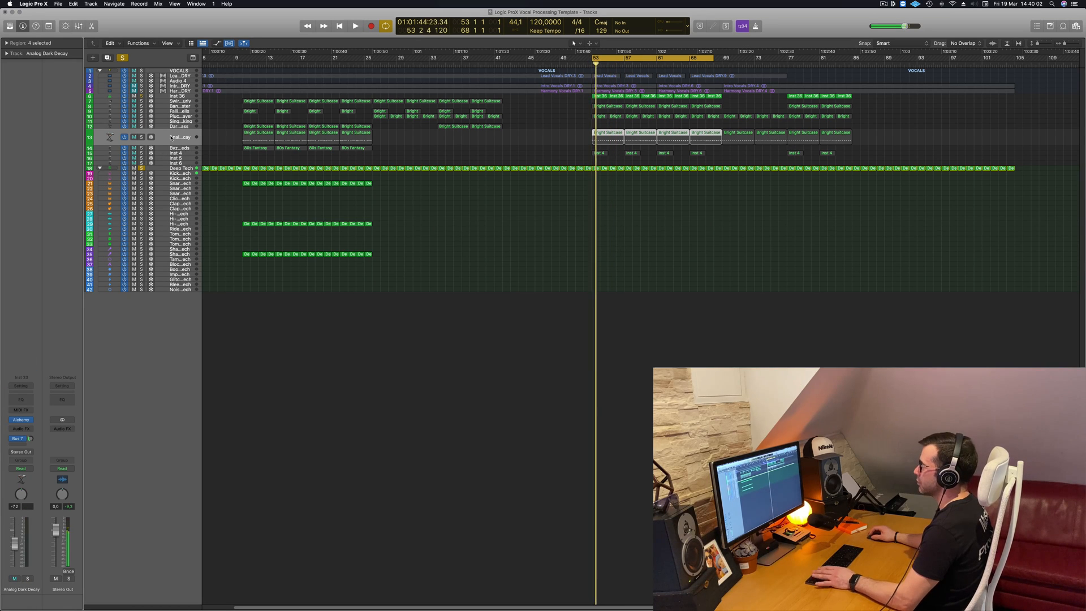
key(space)
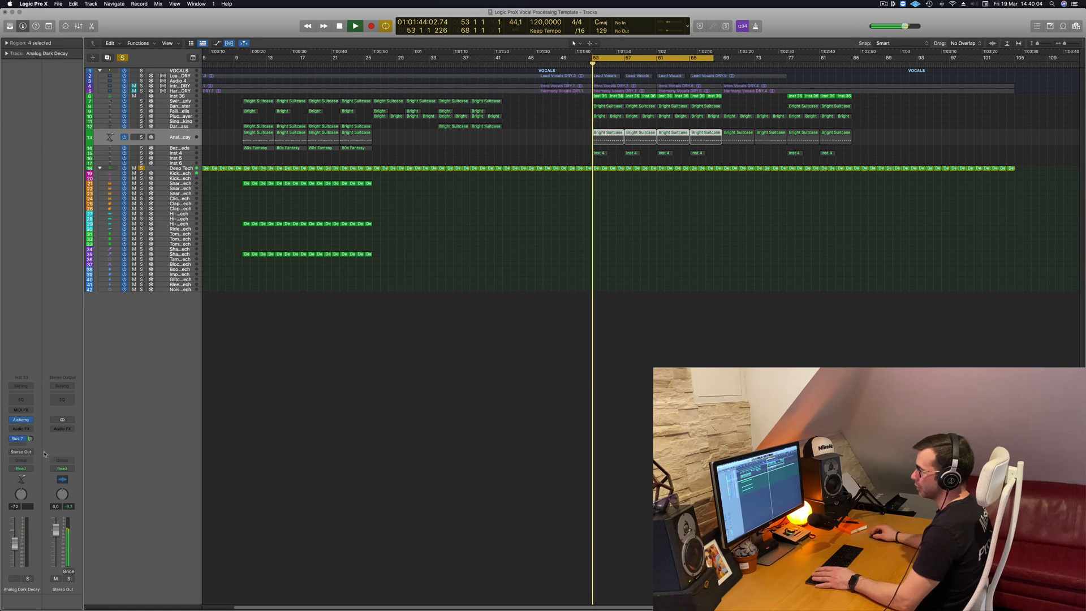
click(28, 578)
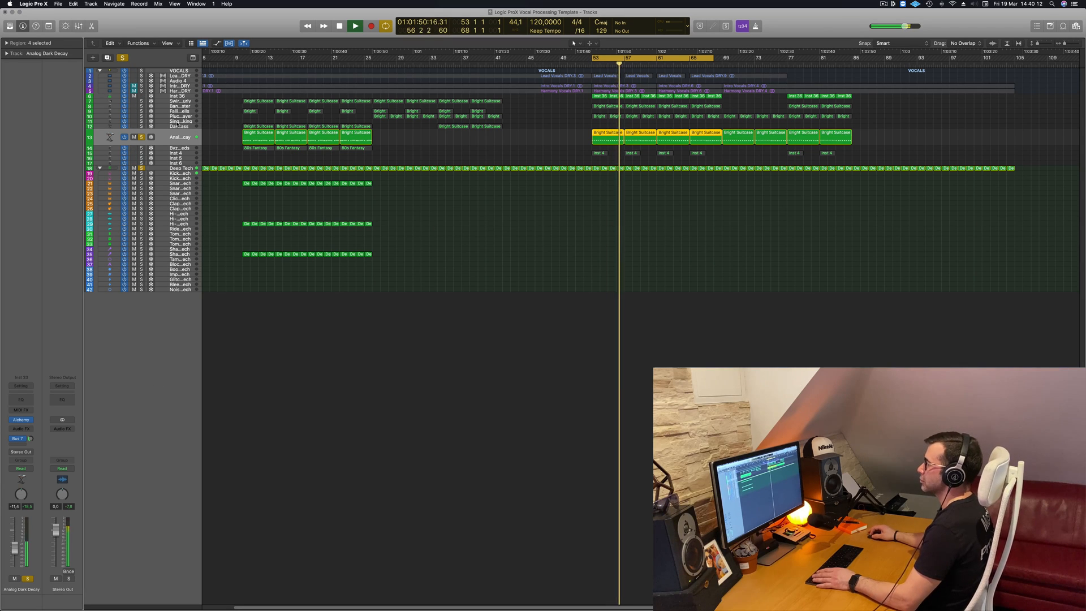
Lower the Pluck Layer track's volume to about -8.6 dB and add it to the soloed tracks
click(184, 116)
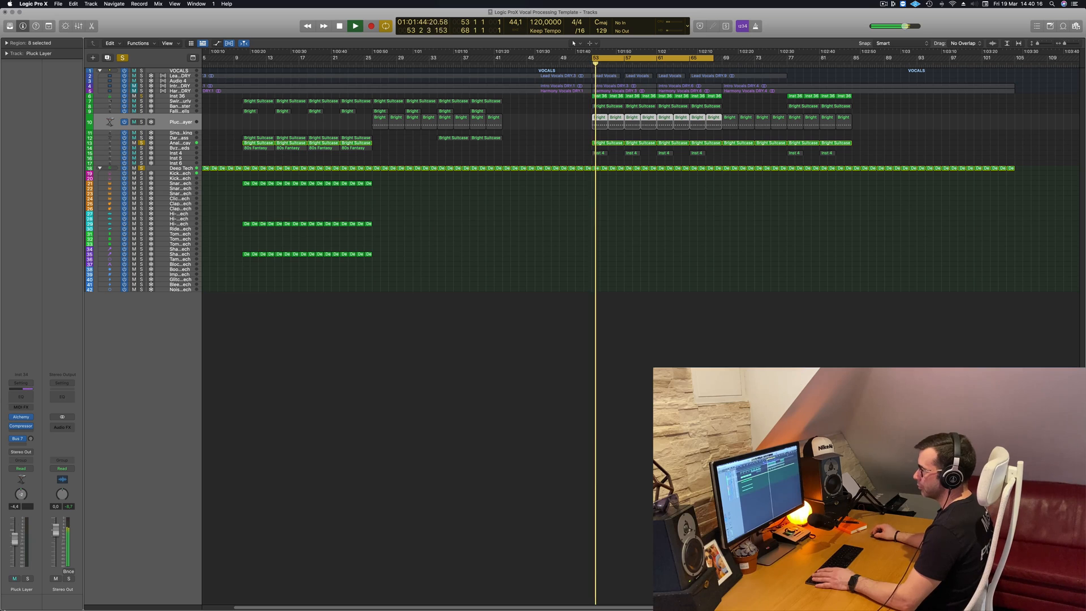
key(space)
key(space)
mouse_move(14, 539)
mouse_down()
mouse_move(15, 581)
mouse_move(15, 544)
mouse_up()
click(27, 578)
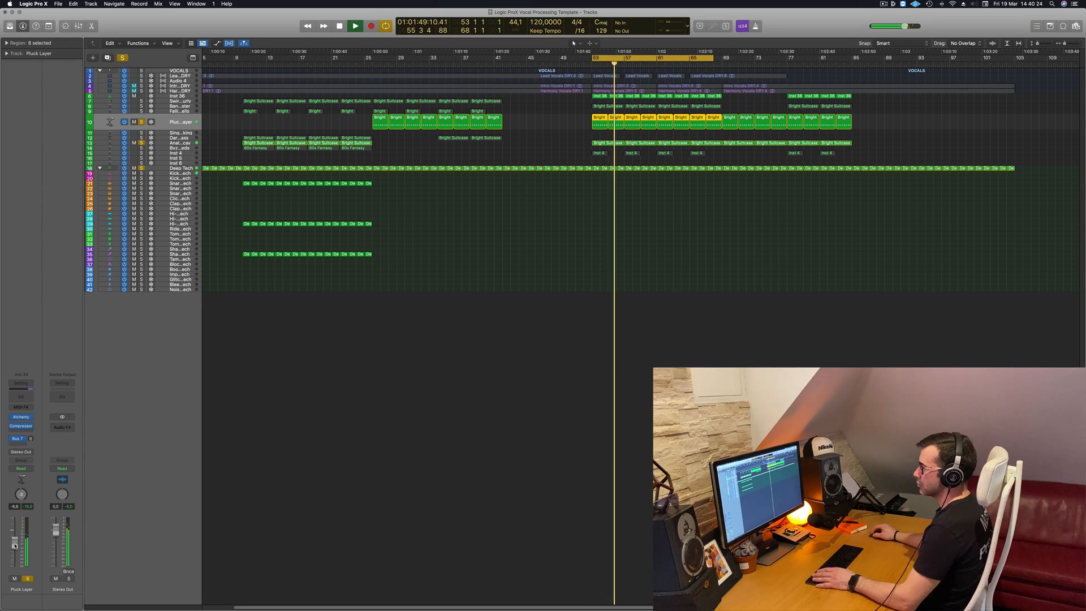
Raise the Pluck Layer's Bus 7 reverb send, check its Alchemy synth settings and replay the loop
click(31, 440)
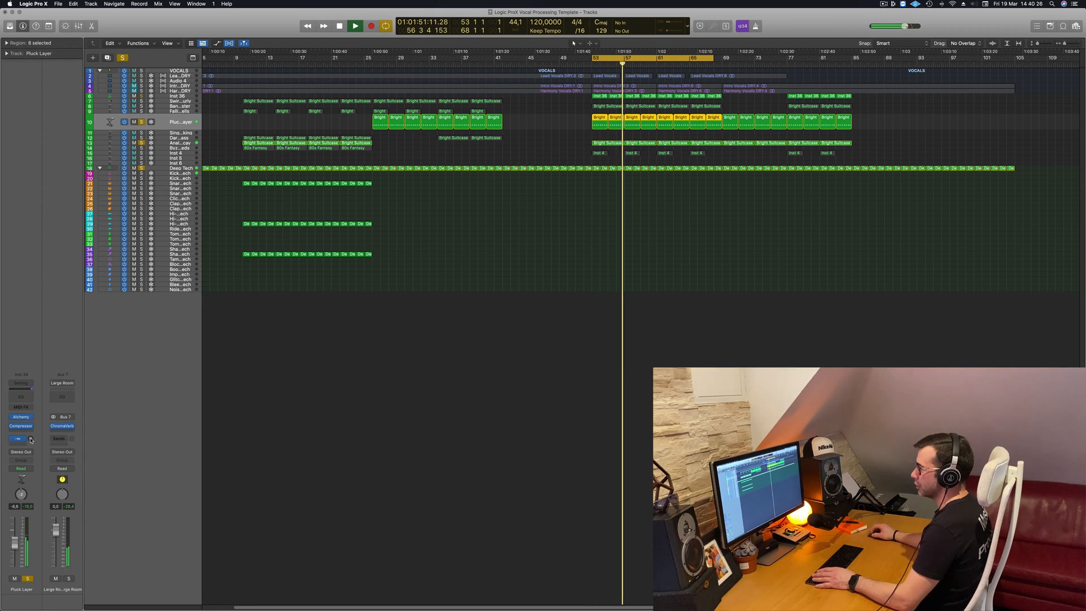
drag(31, 440, 31, 422)
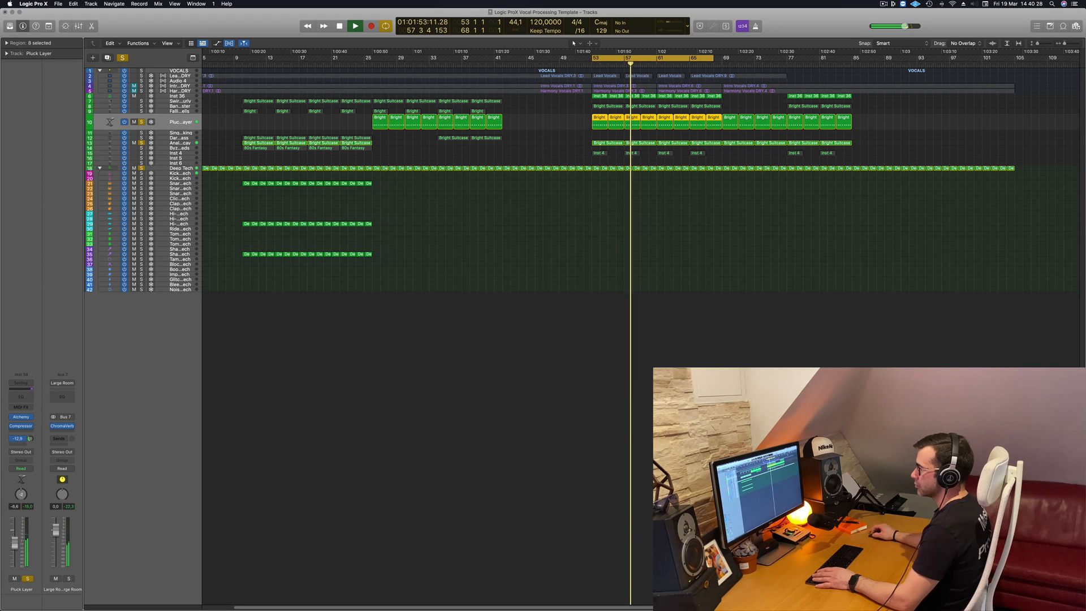
click(23, 418)
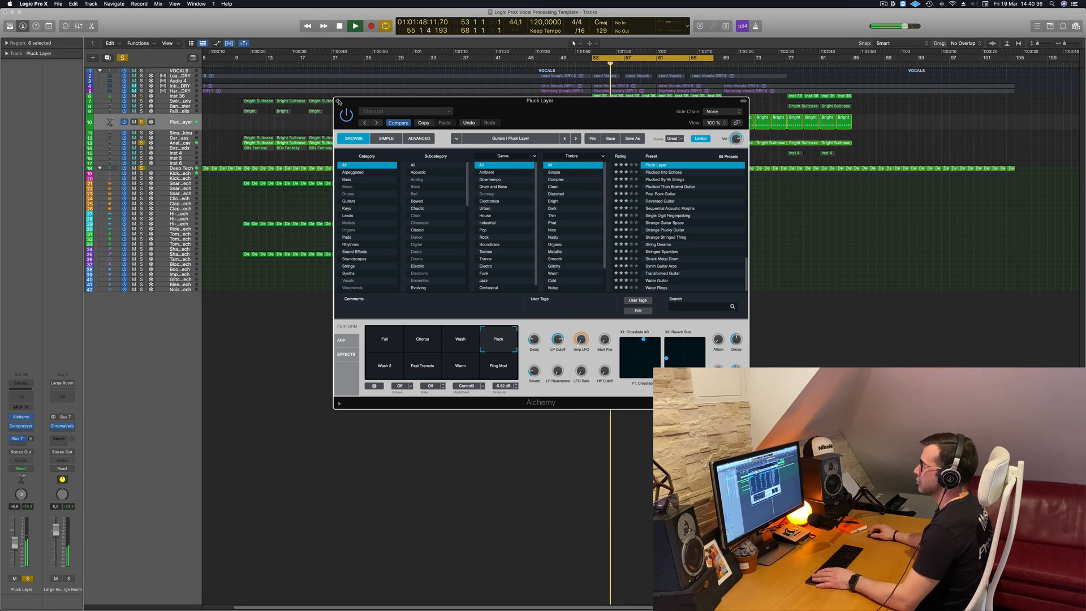
click(338, 102)
key(space)
key(space)
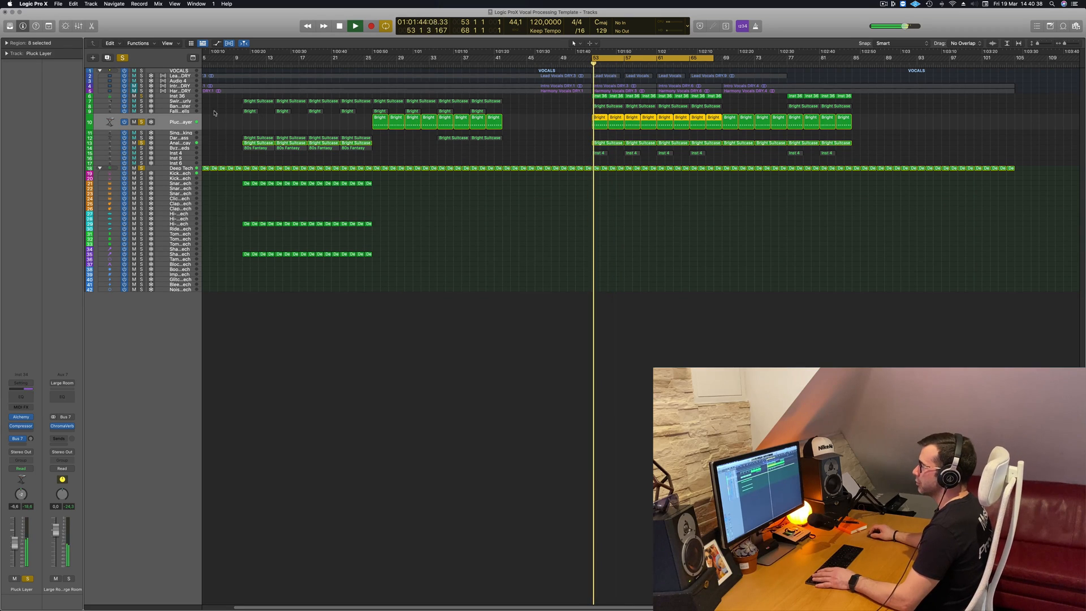
Pull the Band Pass Luster track's volume fully down and solo it with the other soloed tracks
click(191, 106)
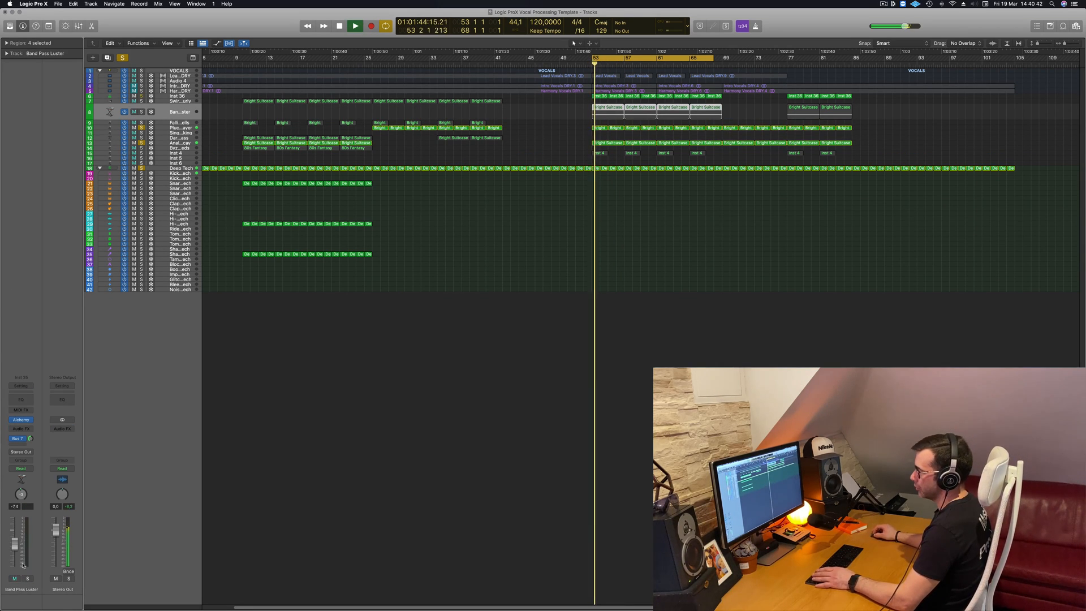
drag(15, 544, 16, 566)
key(s)
key(space)
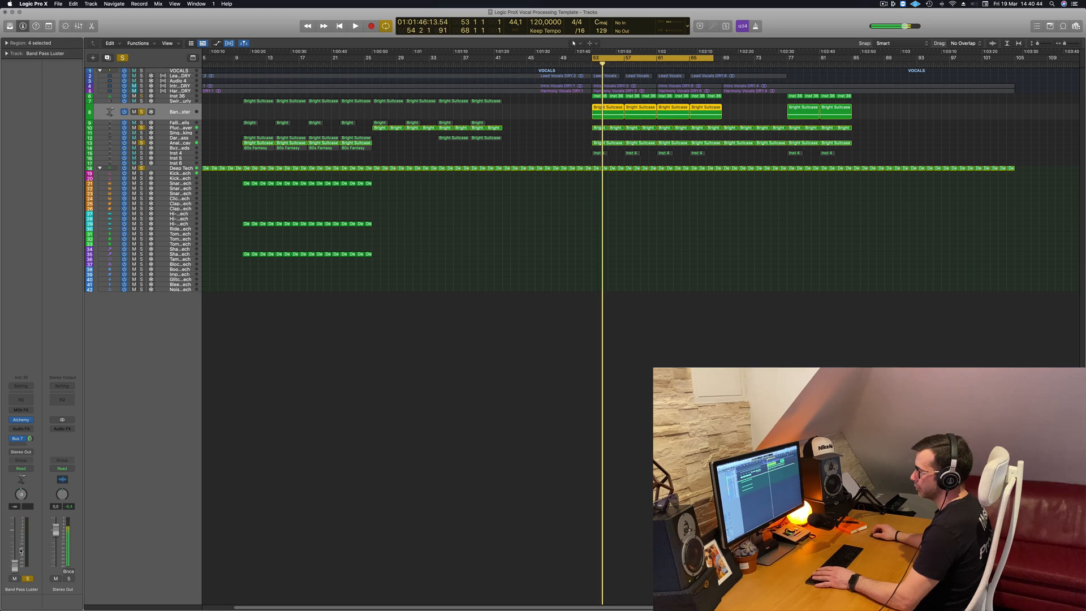
Bring the Band Pass Luster track's volume up to about -15 dB while replaying the loop
key(space)
click(21, 550)
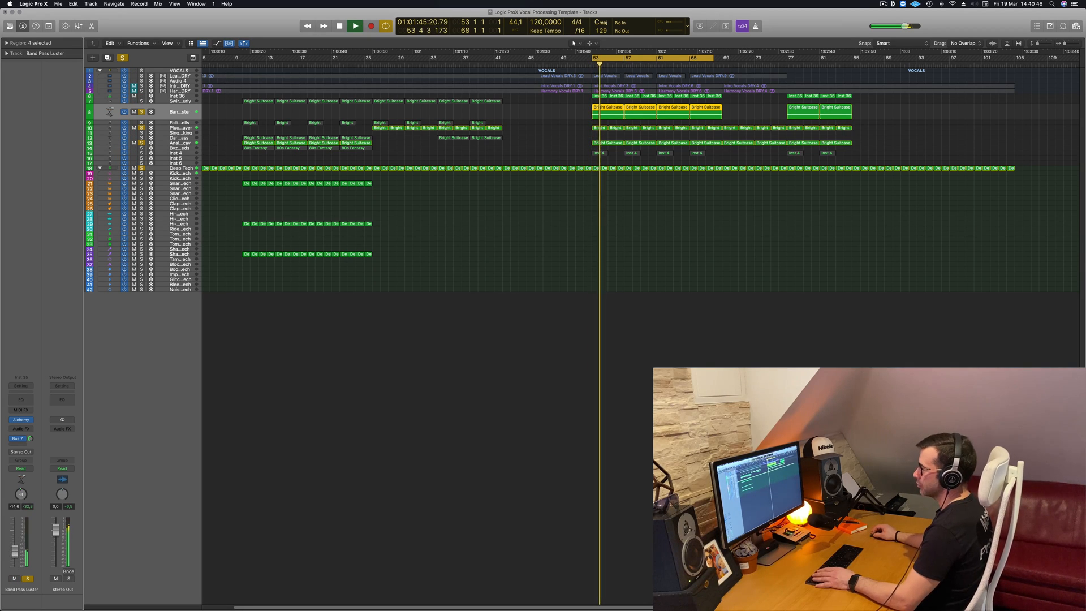
drag(15, 552, 15, 554)
key(space)
key(space)
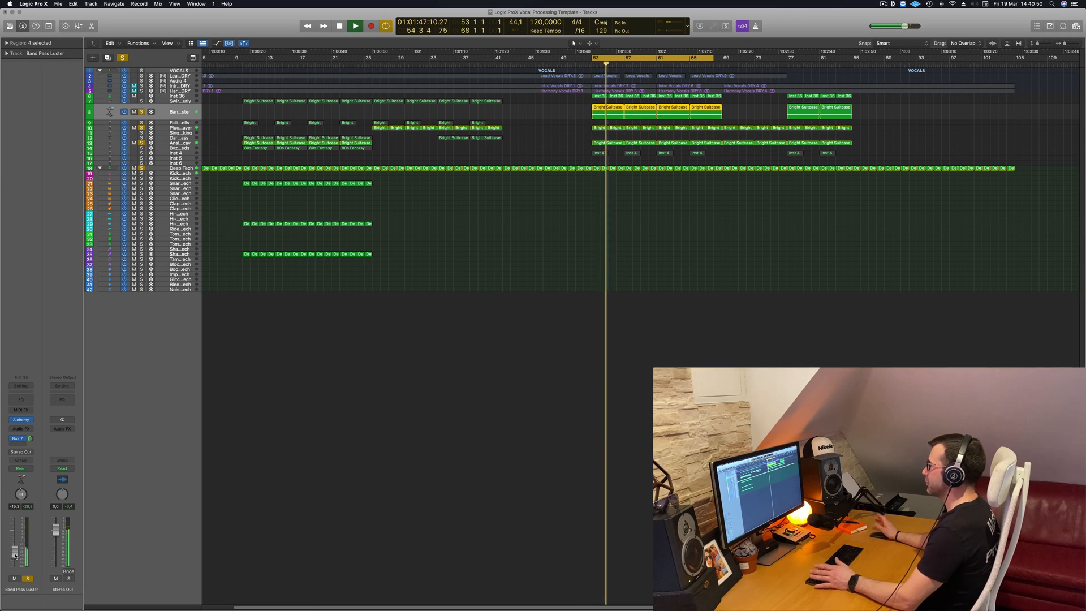
drag(15, 556, 15, 555)
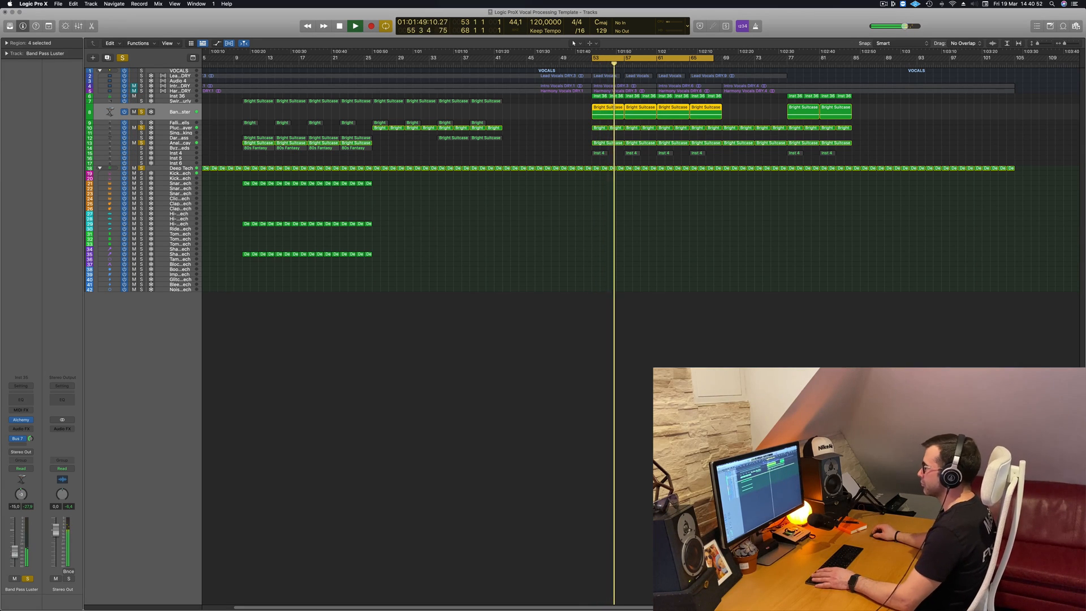
Restart the loop from bar 53, select the Lead Vocals DRY track and clear all track solos
key(space)
key(space)
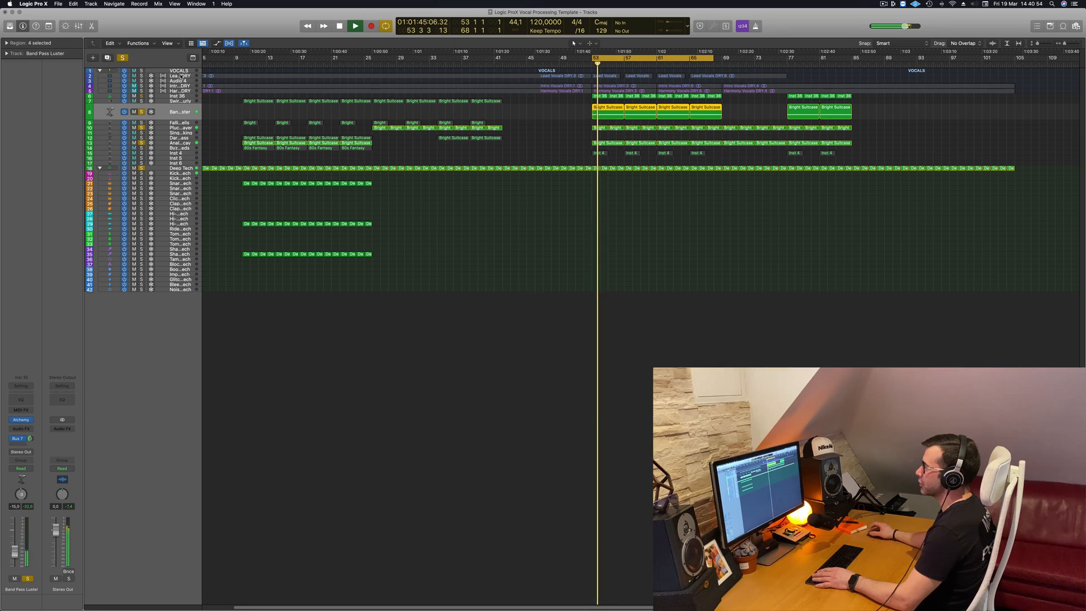
click(181, 75)
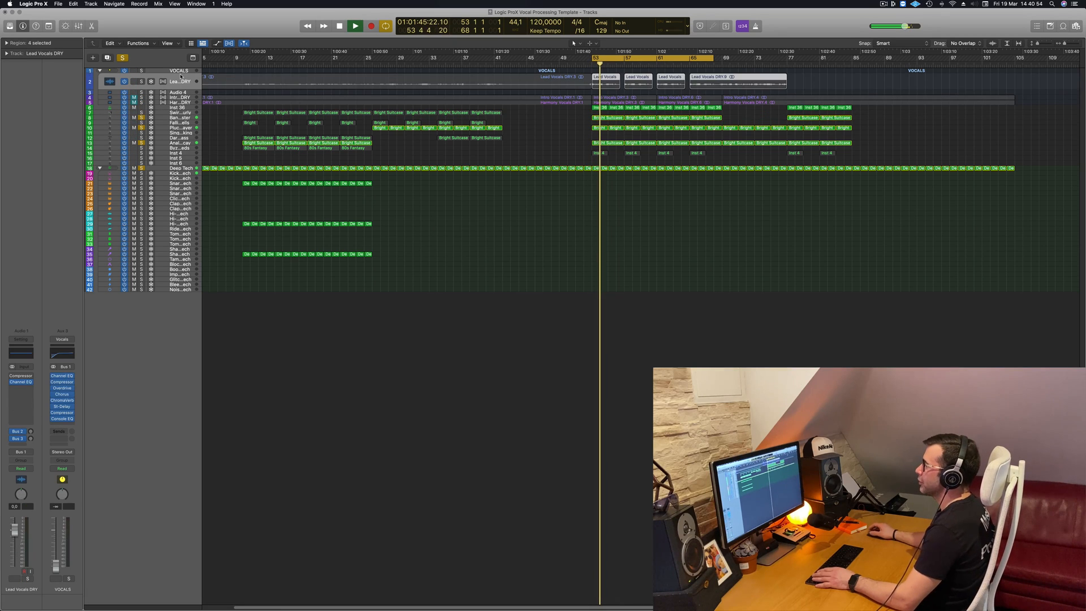
click(123, 57)
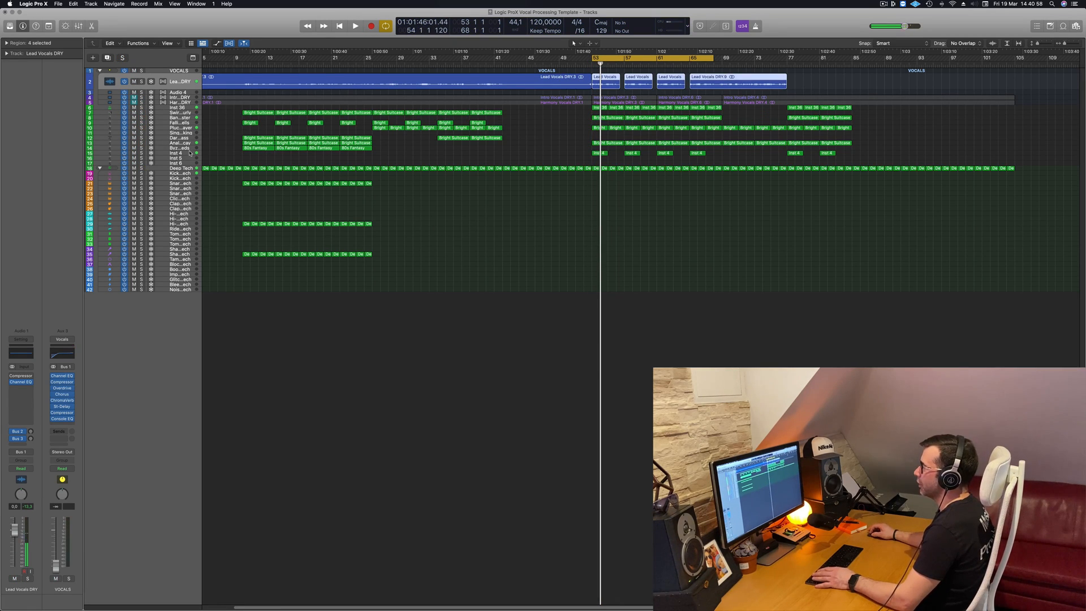
Lower the Lead Vocals DRY track's volume to about -1.8 dB and select the VOCALS stack
click(190, 153)
click(188, 77)
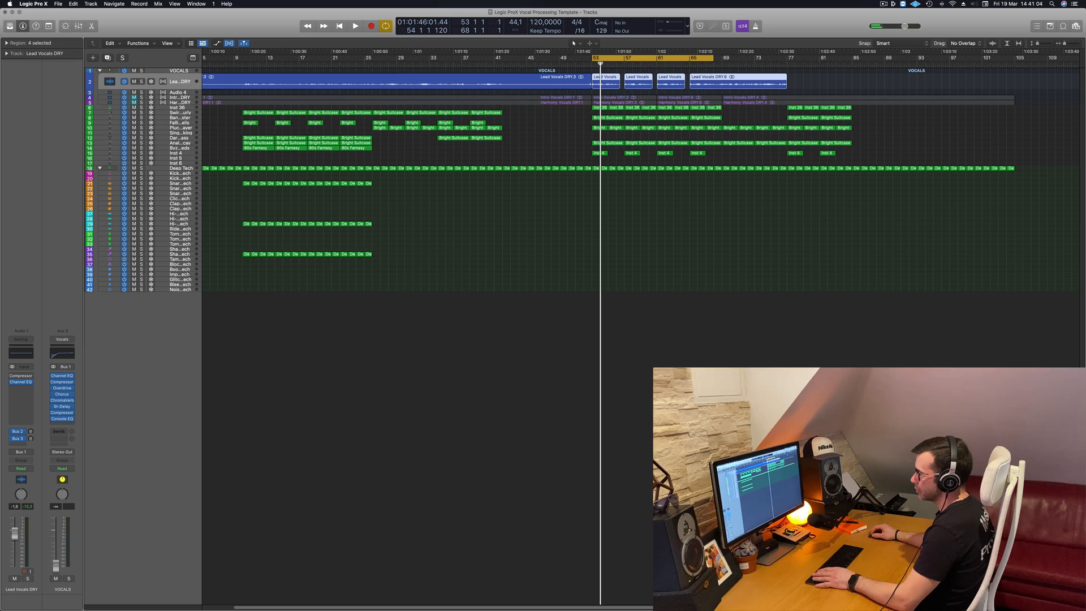
click(169, 71)
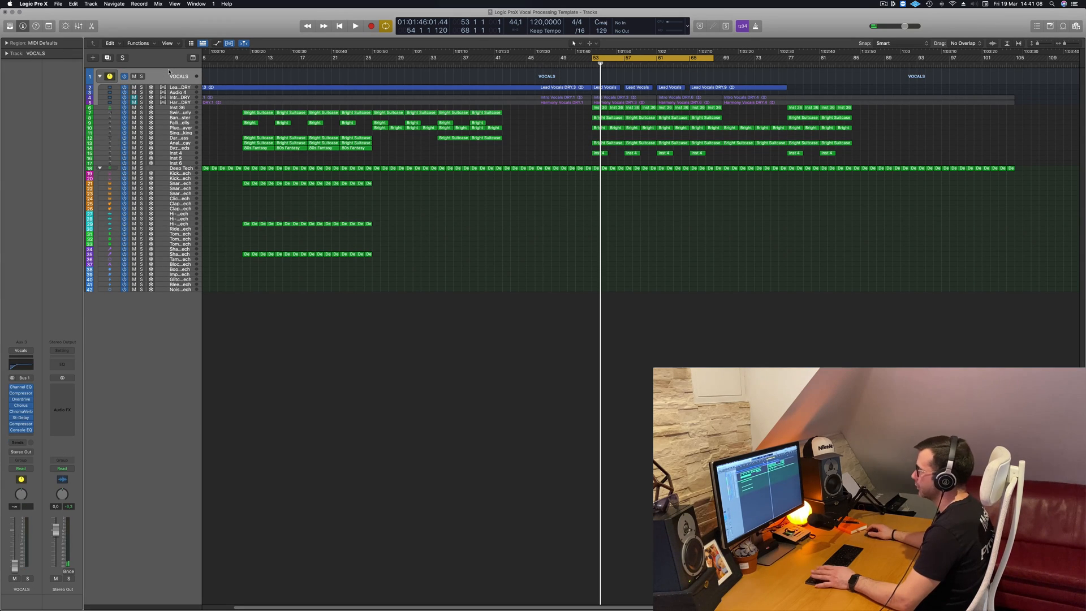
Replay the loop without solos, check the Inst 4 track and set Lead Vocals DRY's volume to about -0.2 dB
key(space)
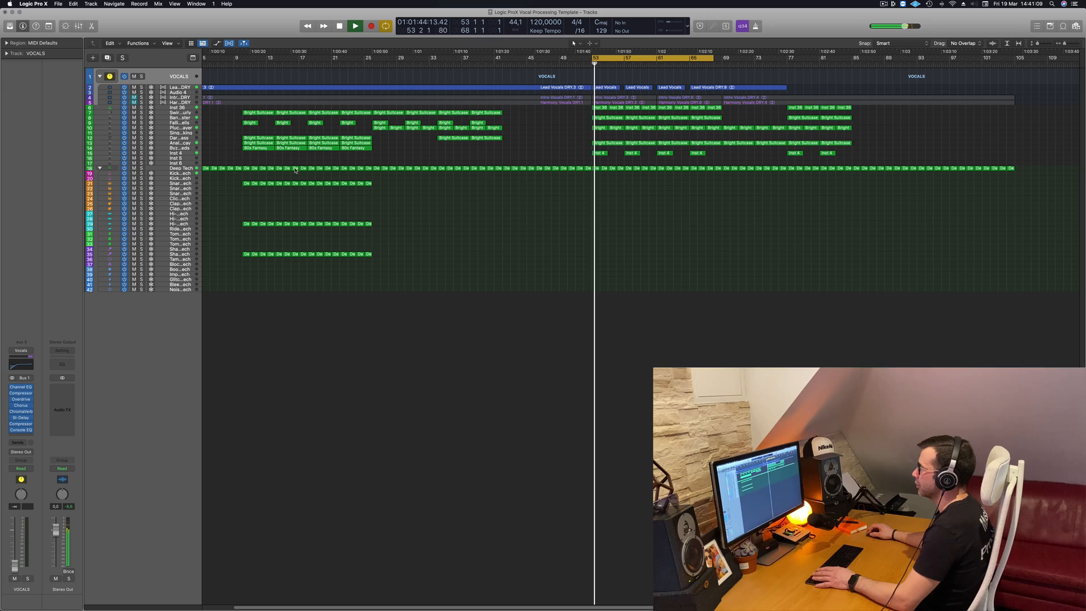
click(187, 153)
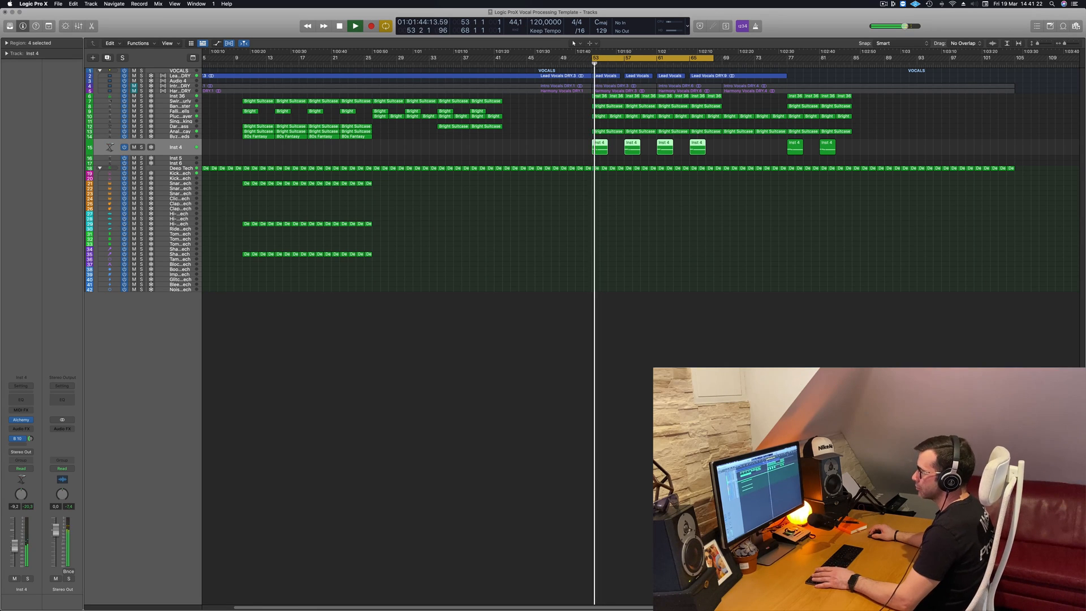
click(178, 77)
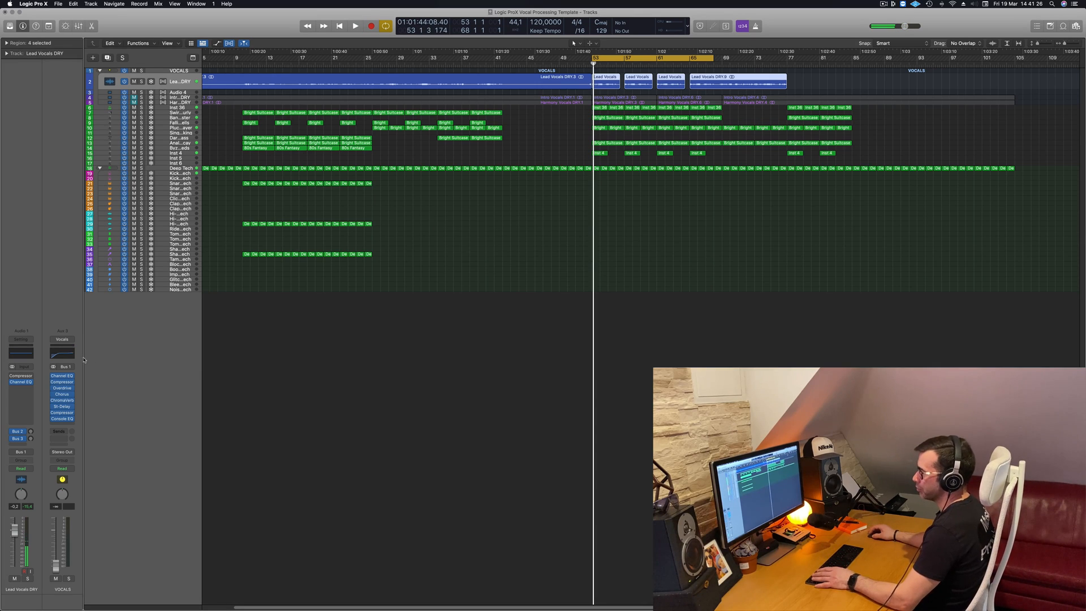
Raise the VOCALS stack's volume from silence to about -4.4 dB while replaying the loop
click(177, 71)
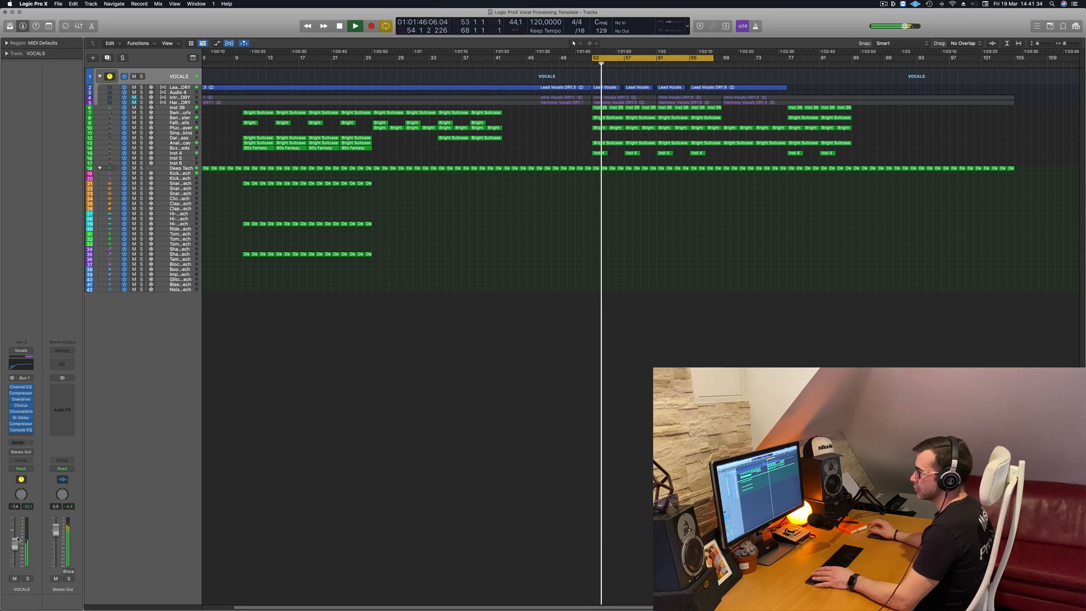
key(space)
key(space)
drag(16, 539, 17, 541)
key(space)
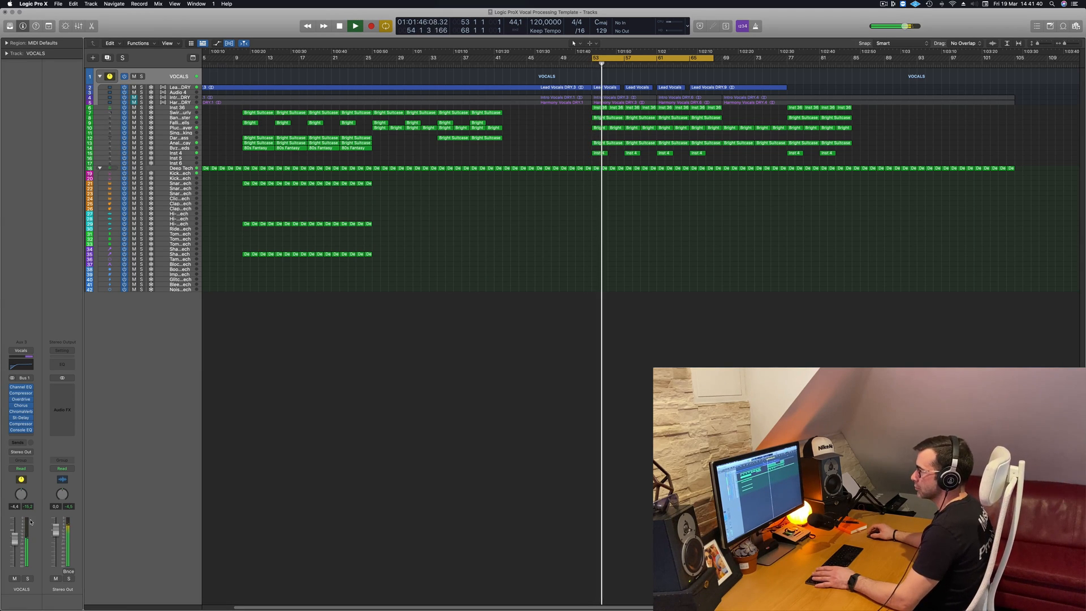
Set the VOCALS Channel EQ's high shelf to 9900 Hz and +0.8 dB, and raise the stack's volume to about -3.1 dB
click(23, 365)
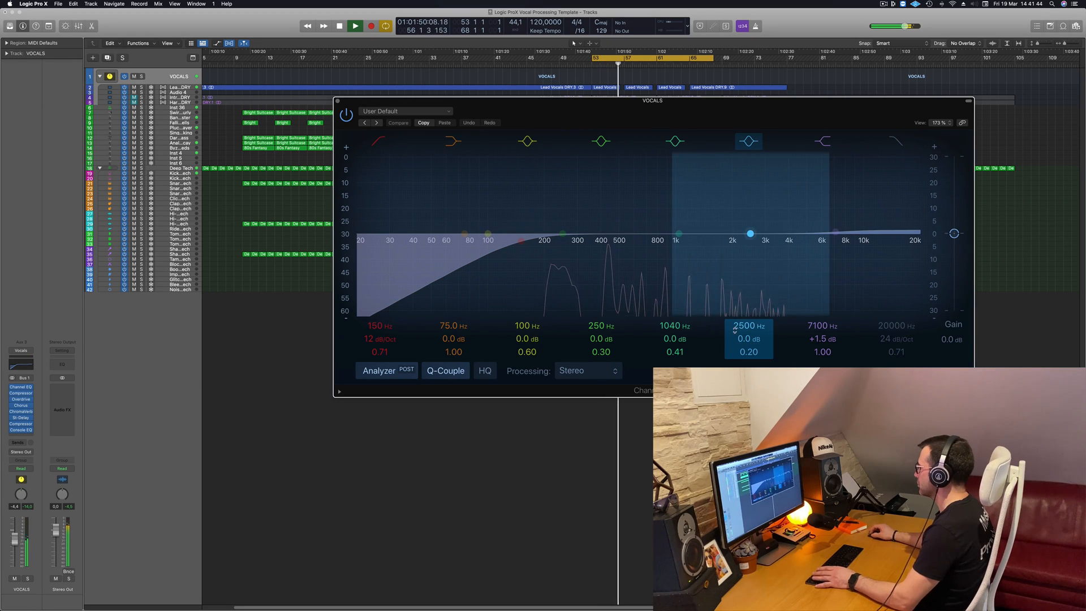
drag(835, 232, 863, 234)
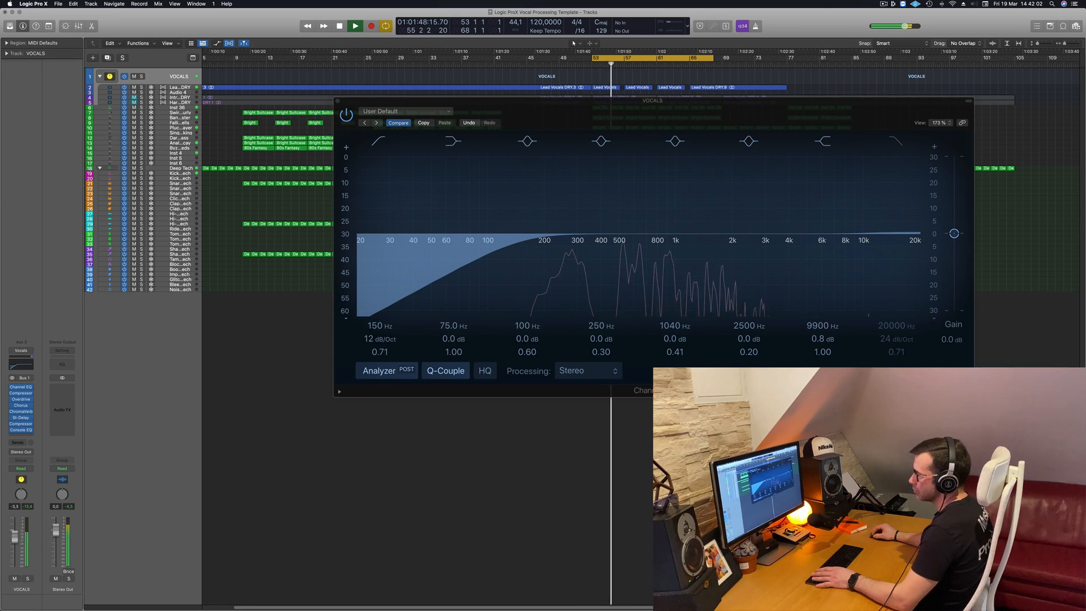
key(space)
key(space)
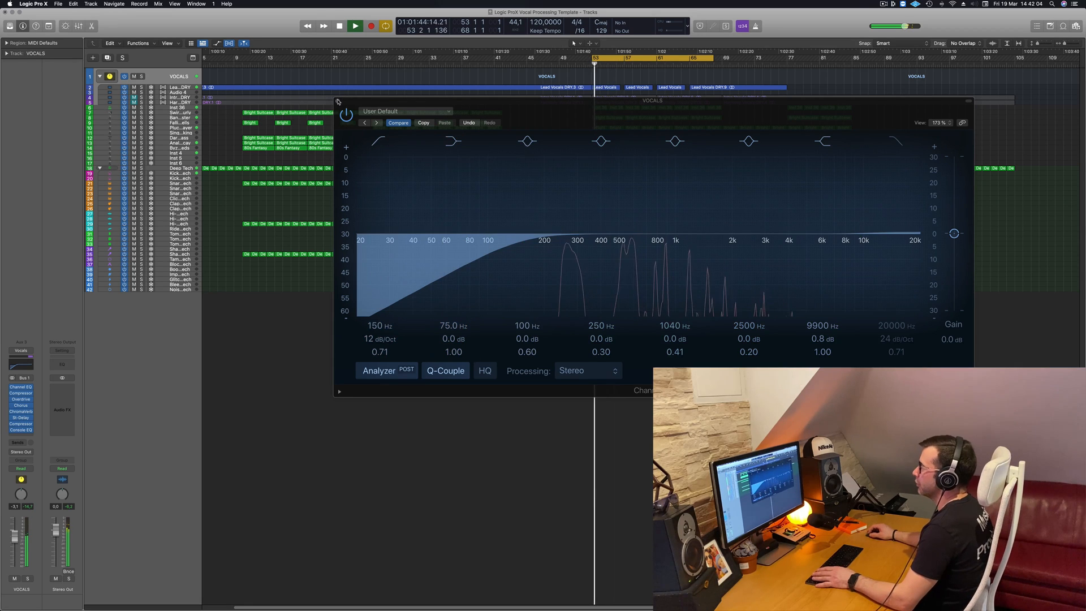
click(338, 102)
key(space)
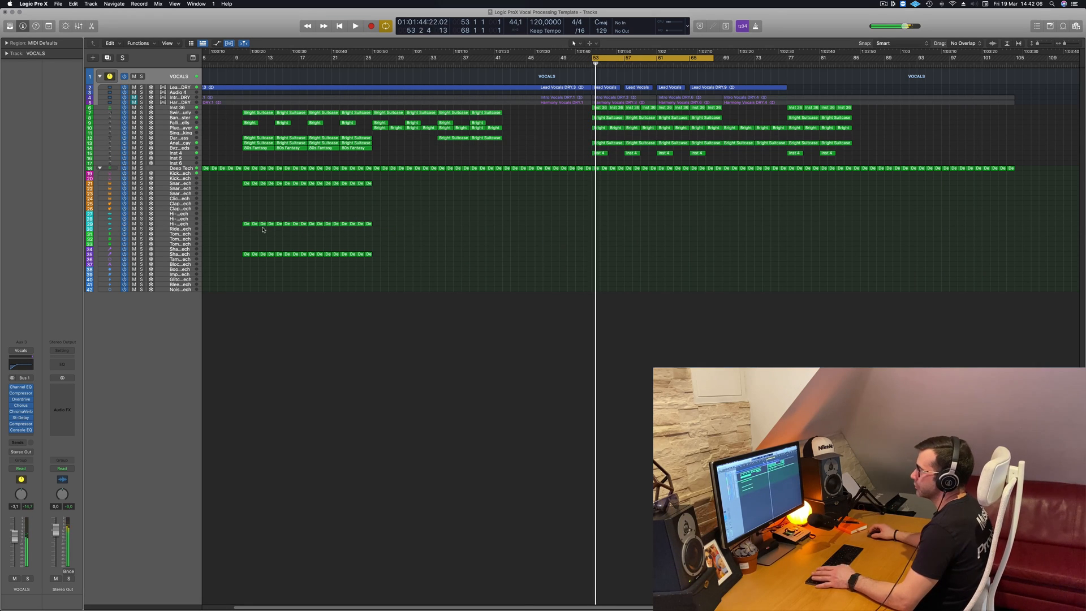
Copy the snare, hi-hat and shaker regions starting around bar 10 to bar 53 and replay the loop
drag(224, 188, 402, 285)
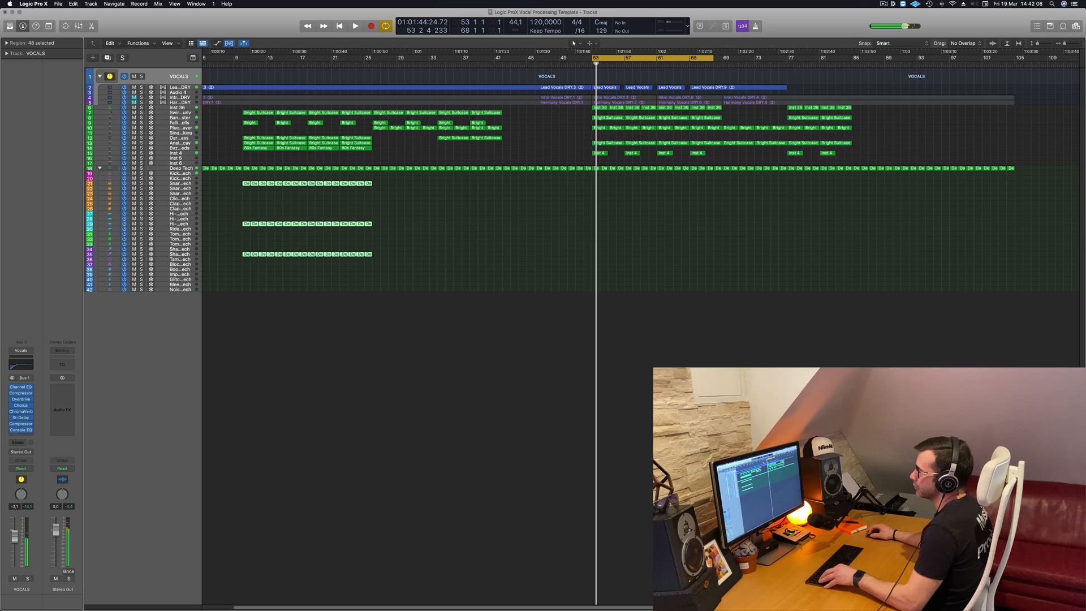
drag(247, 185, 597, 185)
key(space)
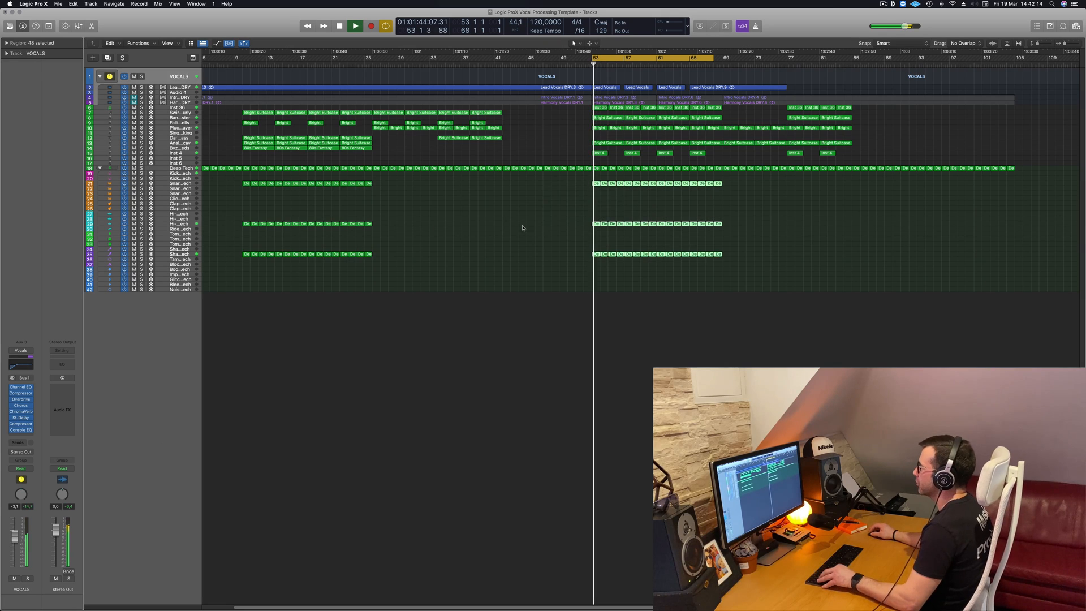
key(super+Left)
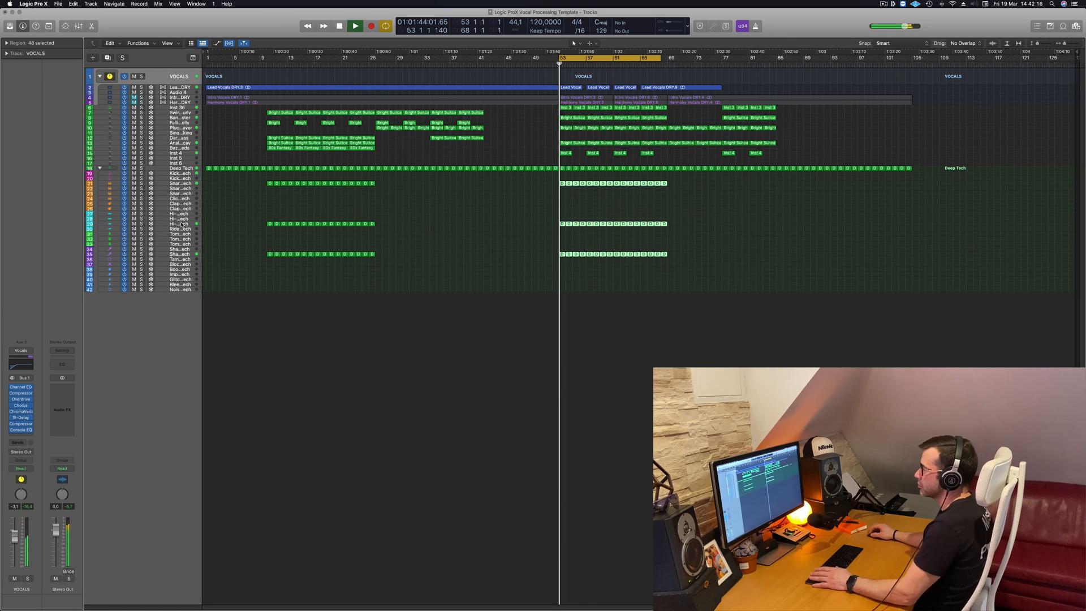
Briefly solo the open hi-hat track that has regions and lower its volume to about -20 dB against the looped mix
click(238, 225)
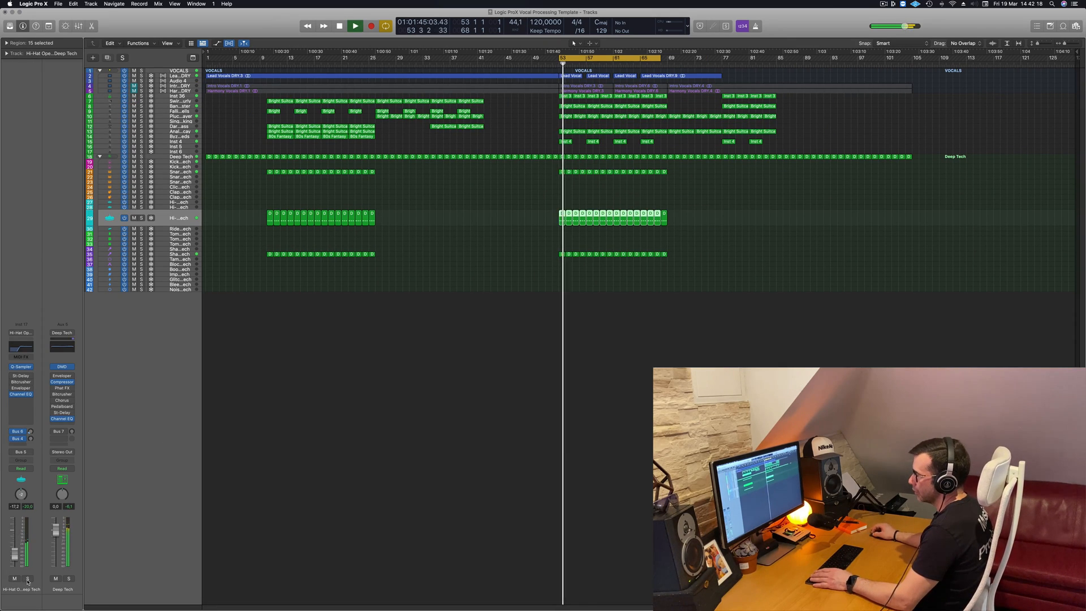
click(27, 580)
click(27, 579)
key(space)
key(space)
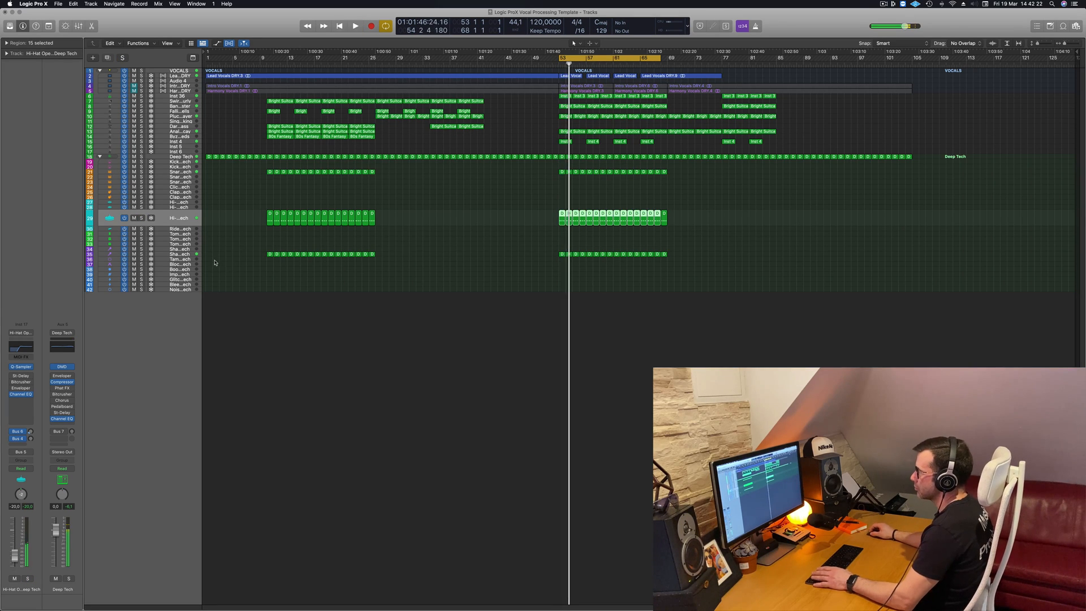
key(space)
key(space)
Select the Shaker 2 track and set its volume to about -24 dB while replaying the loop
click(182, 254)
key(space)
key(space)
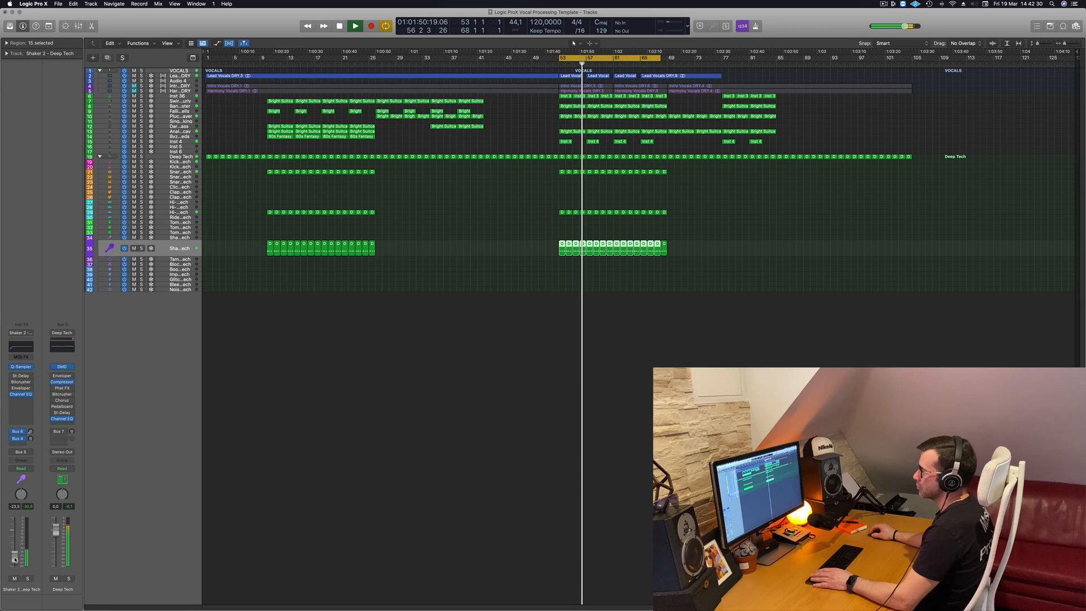
Enlarge the Lead Vocals DRY track's height and extend the cycle range's end to bar 79
scroll(640, 420, up, 8)
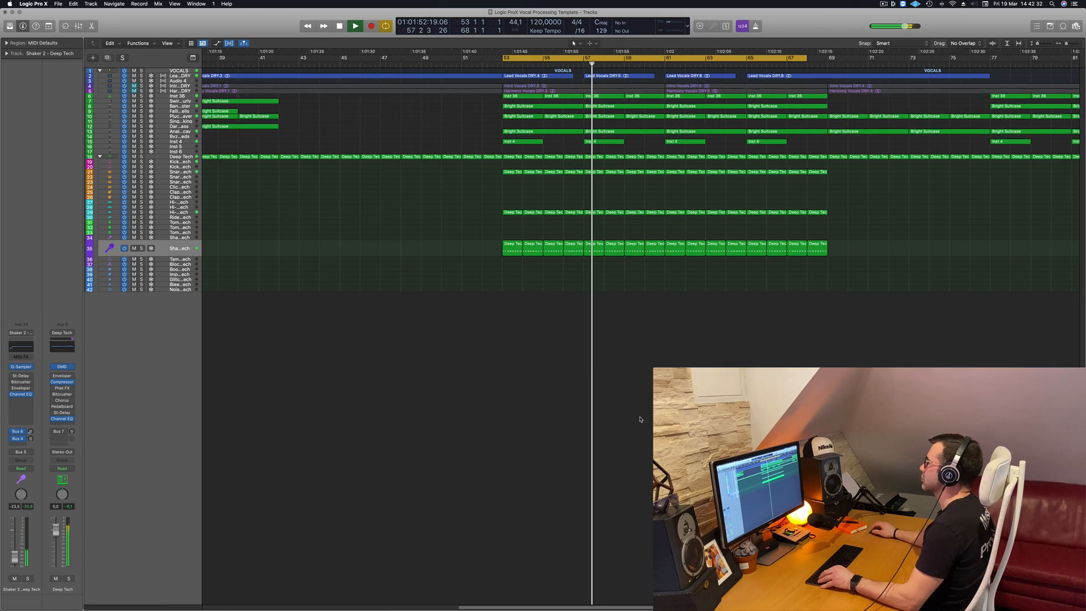
scroll(714, 344, down, 4)
scroll(713, 344, down, 3)
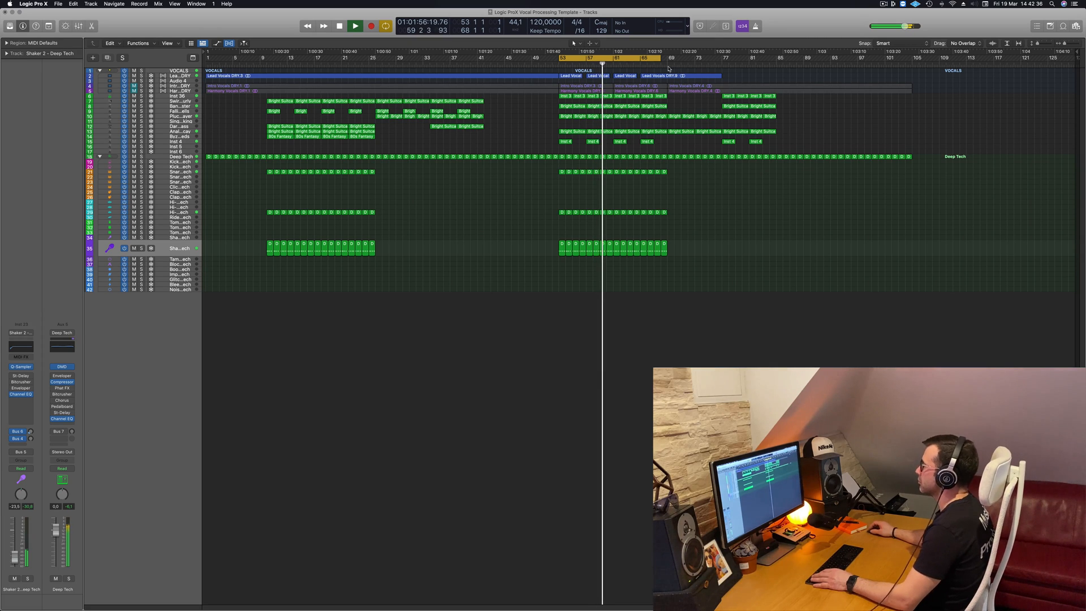
click(184, 76)
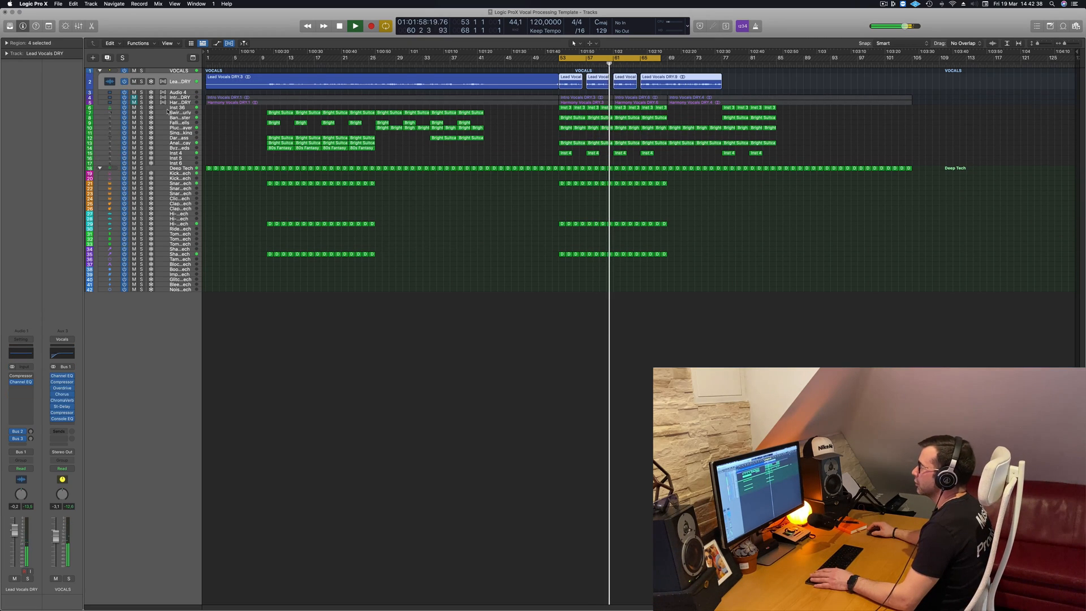
drag(179, 90, 179, 167)
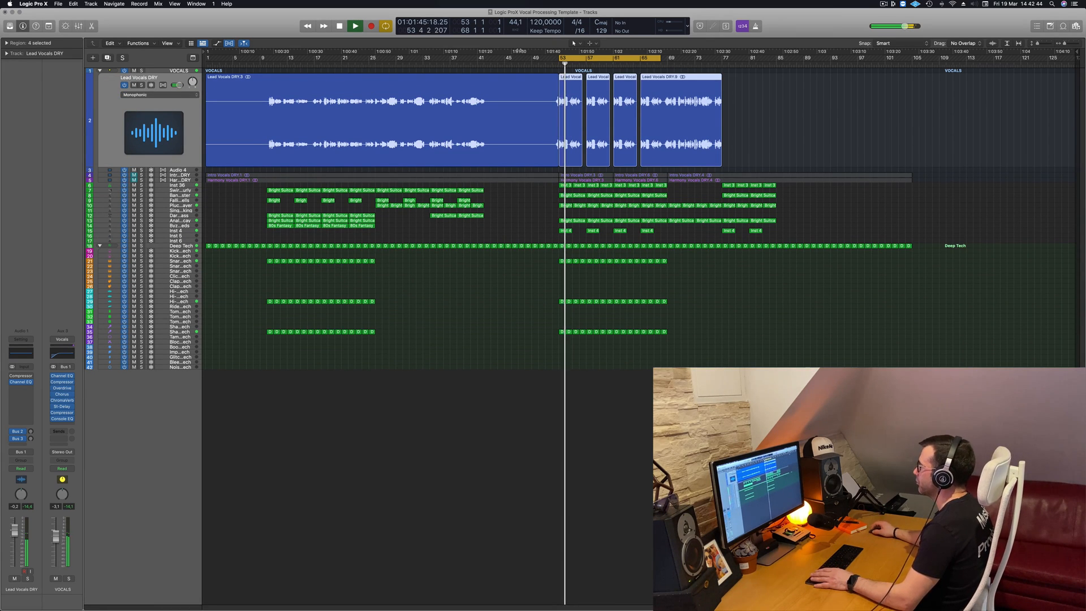
drag(661, 57, 735, 62)
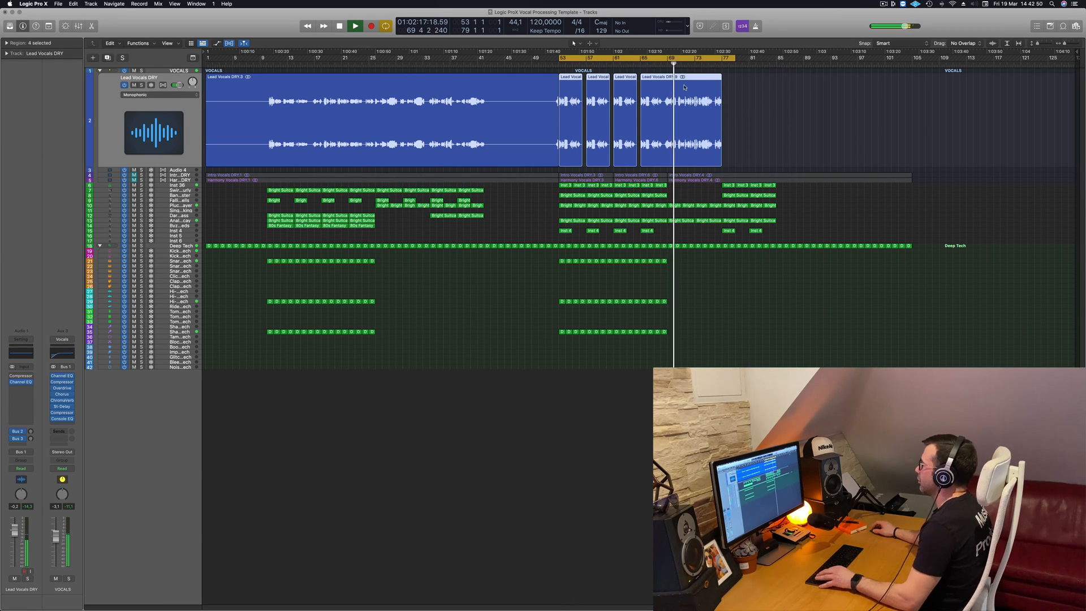
Listen through the last Lead Vocals DRY region, split it at 73 3 1 1 and delete the part before the split
scroll(686, 97, up, 3)
scroll(782, 117, down, 1)
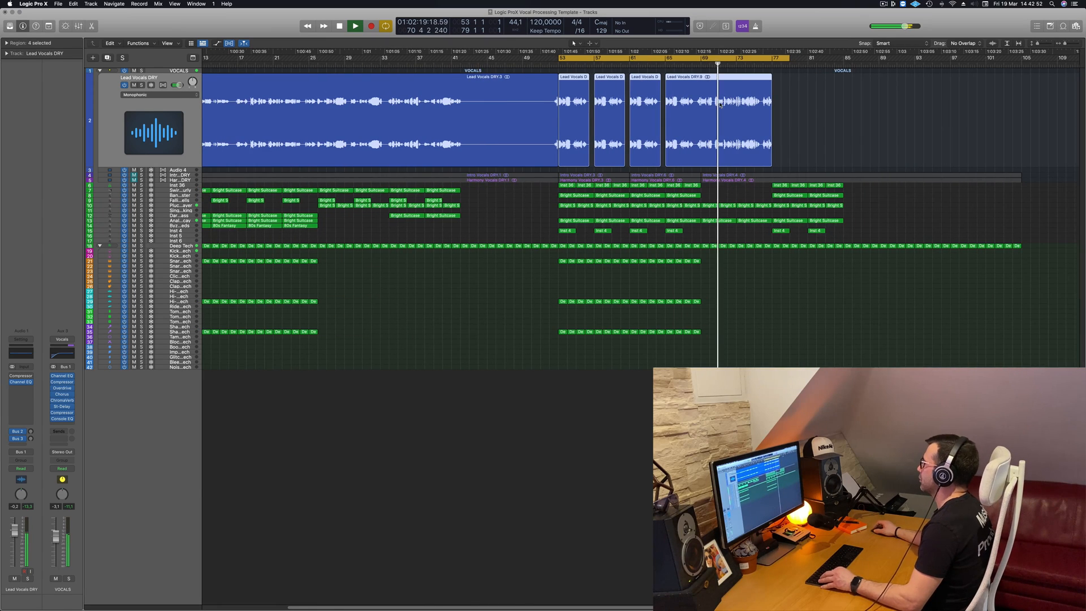
scroll(782, 117, up, 2)
scroll(782, 117, up, 1)
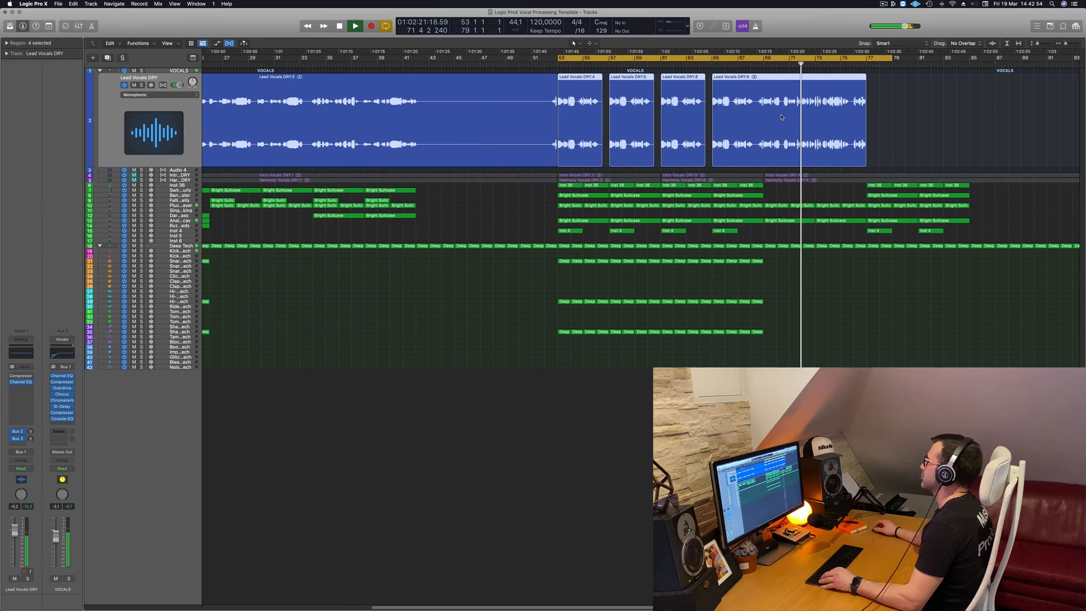
scroll(782, 117, up, 1)
scroll(786, 117, down, 1)
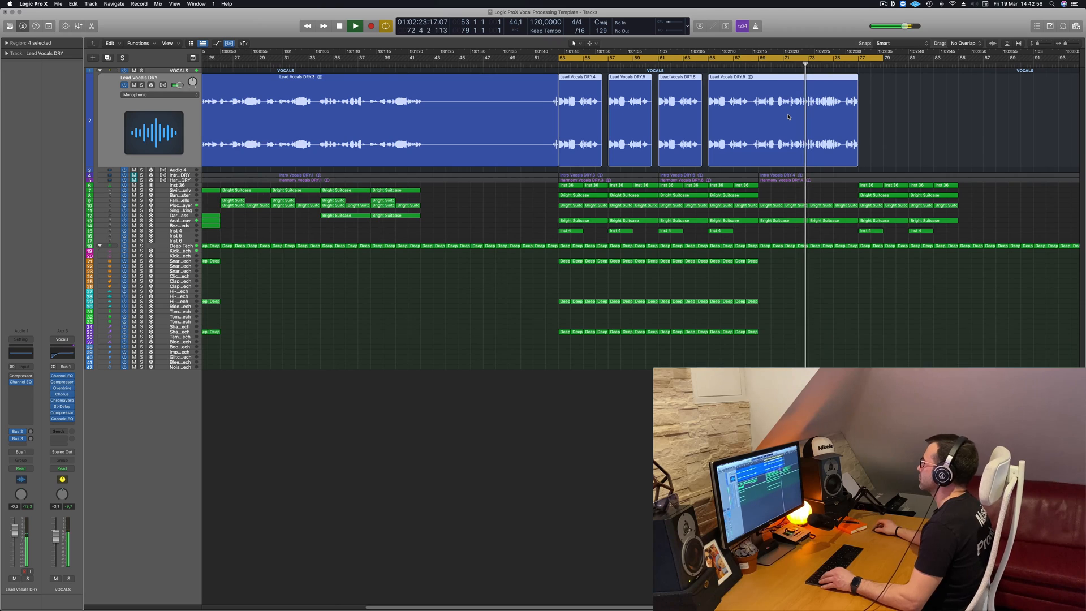
scroll(788, 116, down, 1)
scroll(775, 117, down, 1)
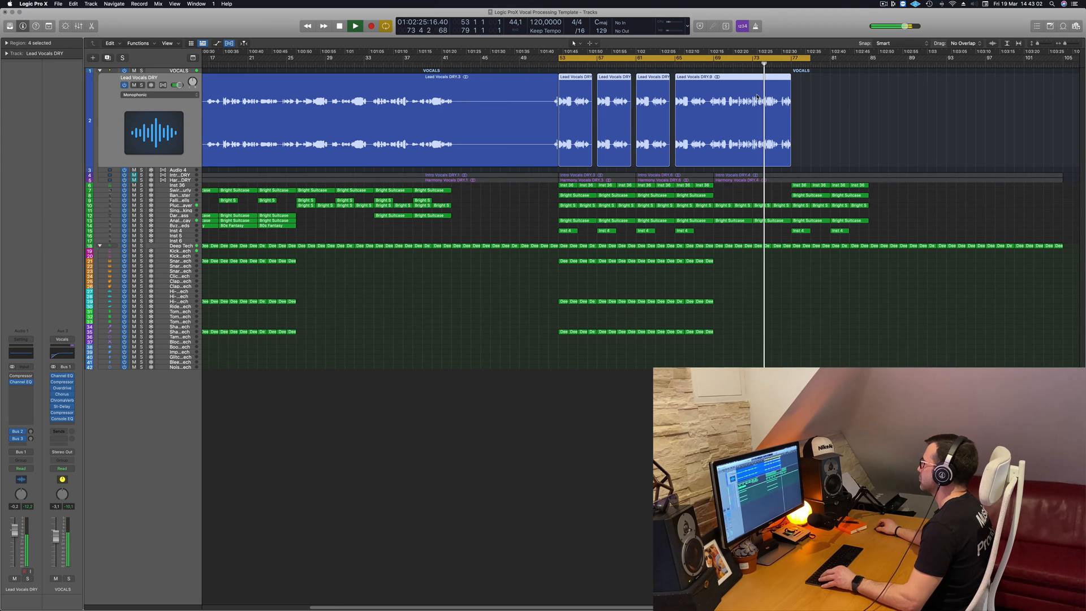
scroll(757, 94, up, 3)
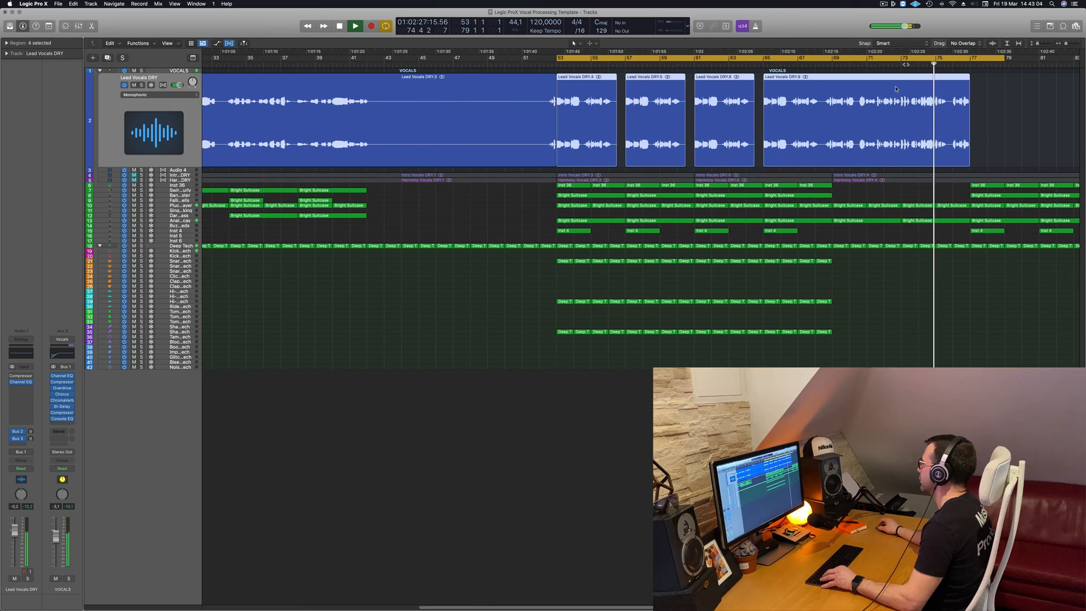
click(905, 60)
super+double_click(909, 107)
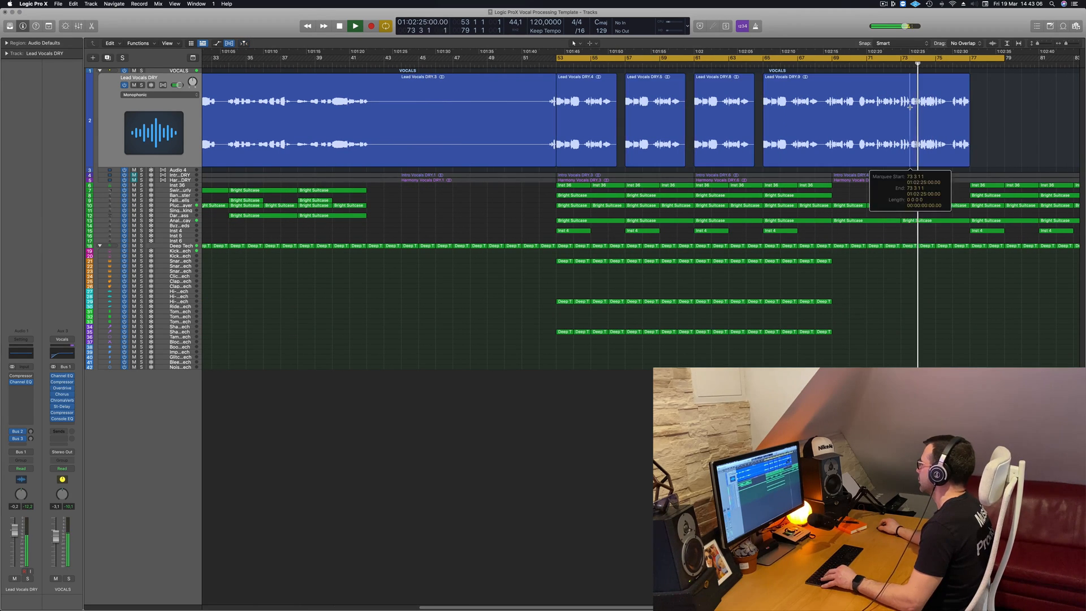
click(818, 85)
key(Delete)
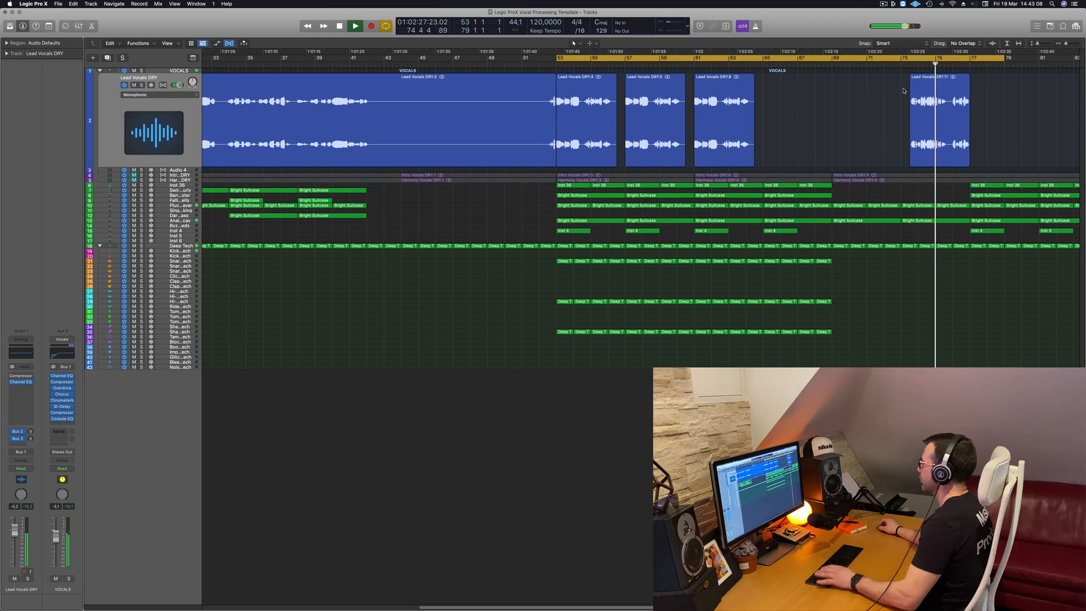
Move the remaining last lead vocal region back to bar 65 and replay from the loop start to check it
drag(920, 92, 775, 92)
key(Return)
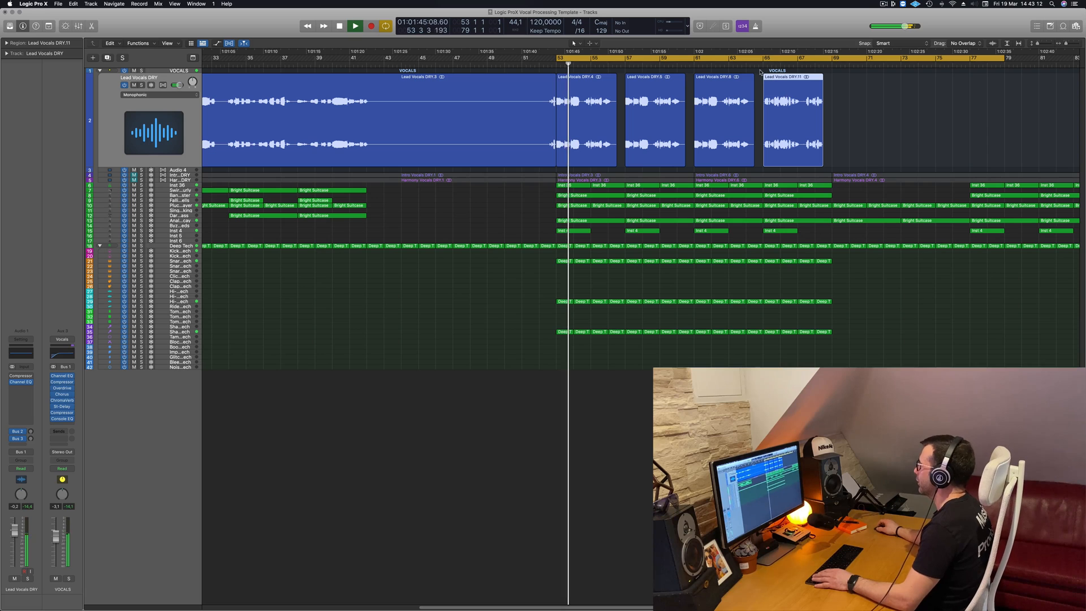
alt+scroll(762, 68, up, 6)
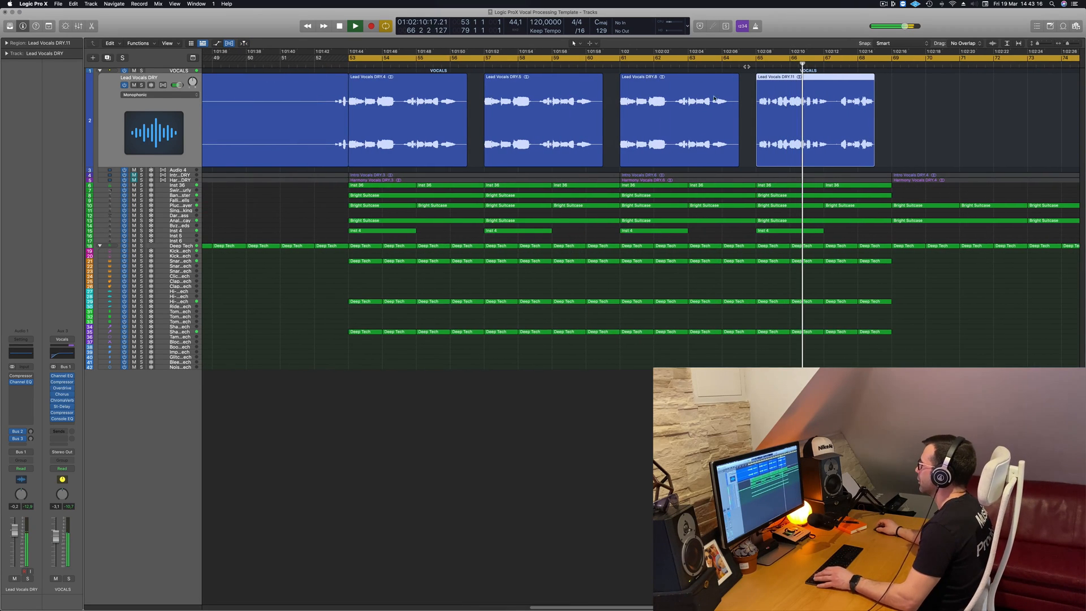
alt+scroll(708, 108, down, 6)
alt+scroll(721, 103, down, 2)
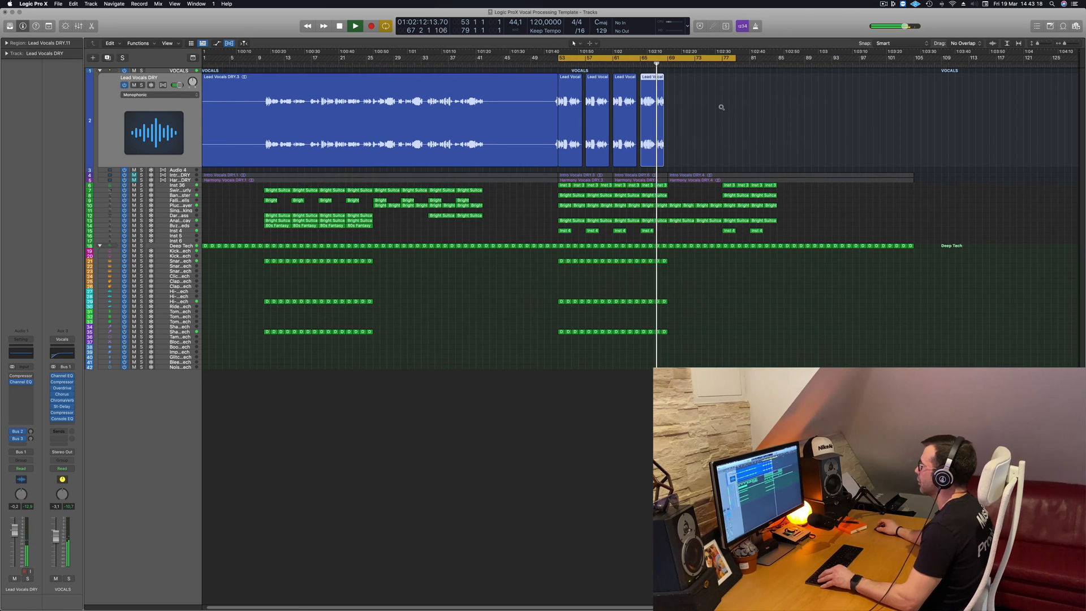
Extend the end of the last Lead Vocals DRY region to bar 94
alt+scroll(756, 107, up, 5)
alt+scroll(647, 61, up, 2)
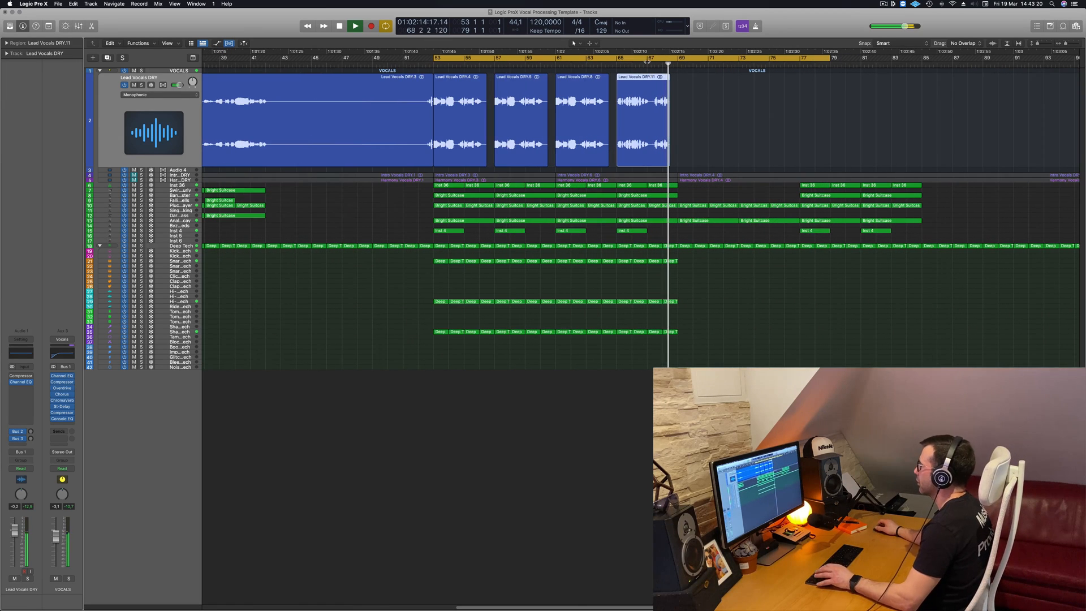
key(space)
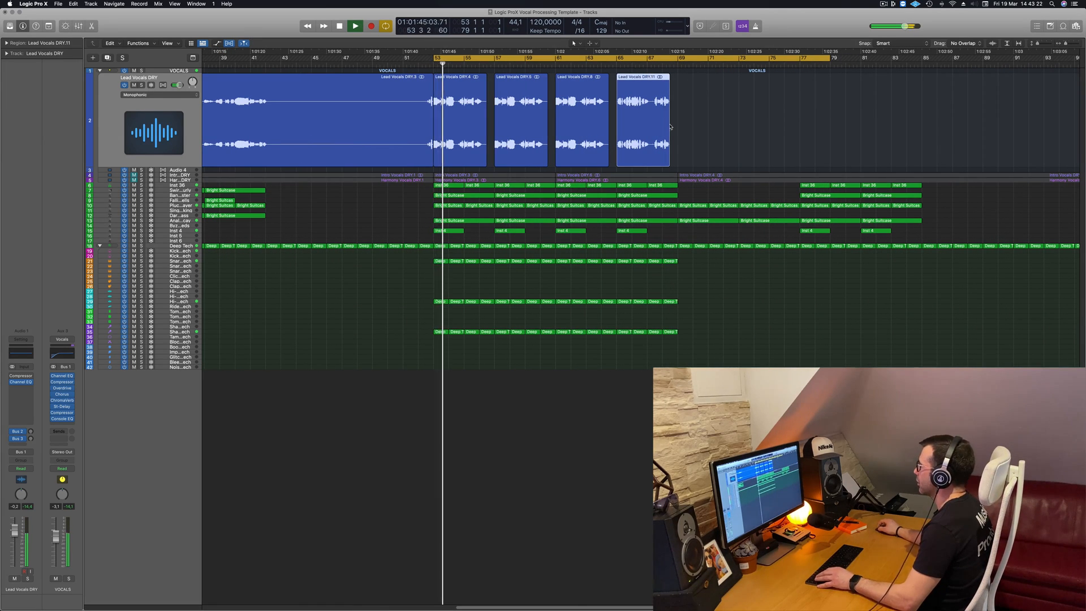
drag(668, 124, 1018, 125)
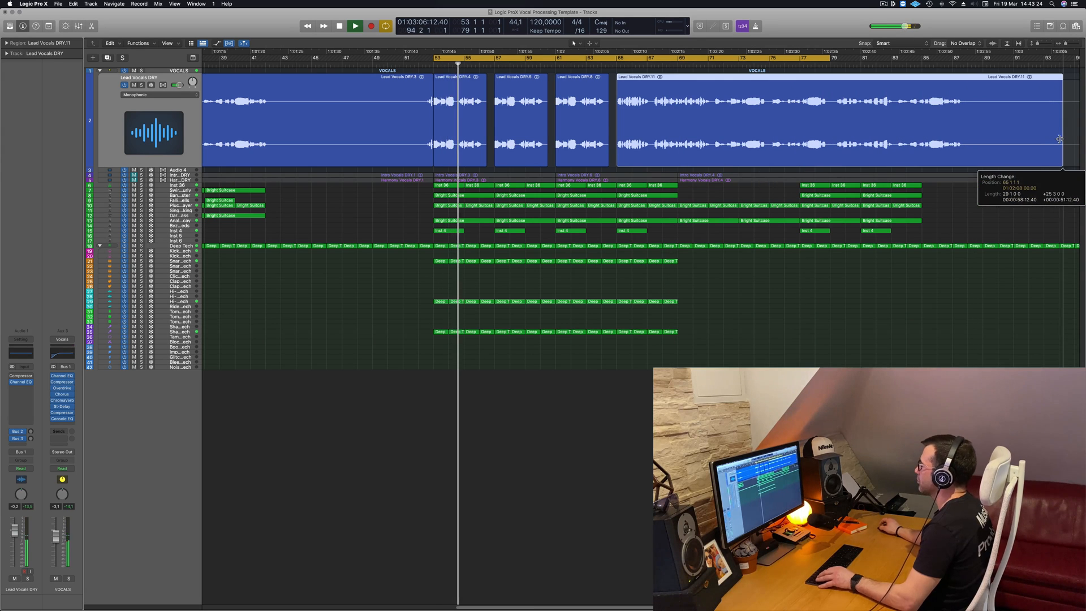
Listen through the extended Lead Vocals DRY region from bar 65 and split it shortly after bar 67
alt+scroll(745, 131, down, 2)
alt+scroll(654, 85, down, 2)
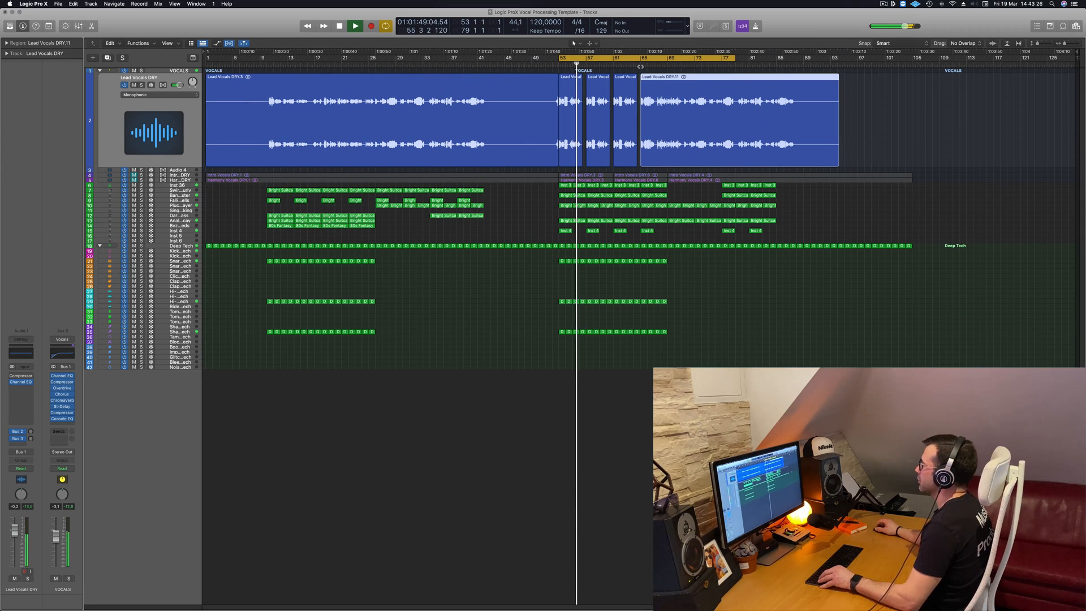
alt+scroll(693, 116, up, 2)
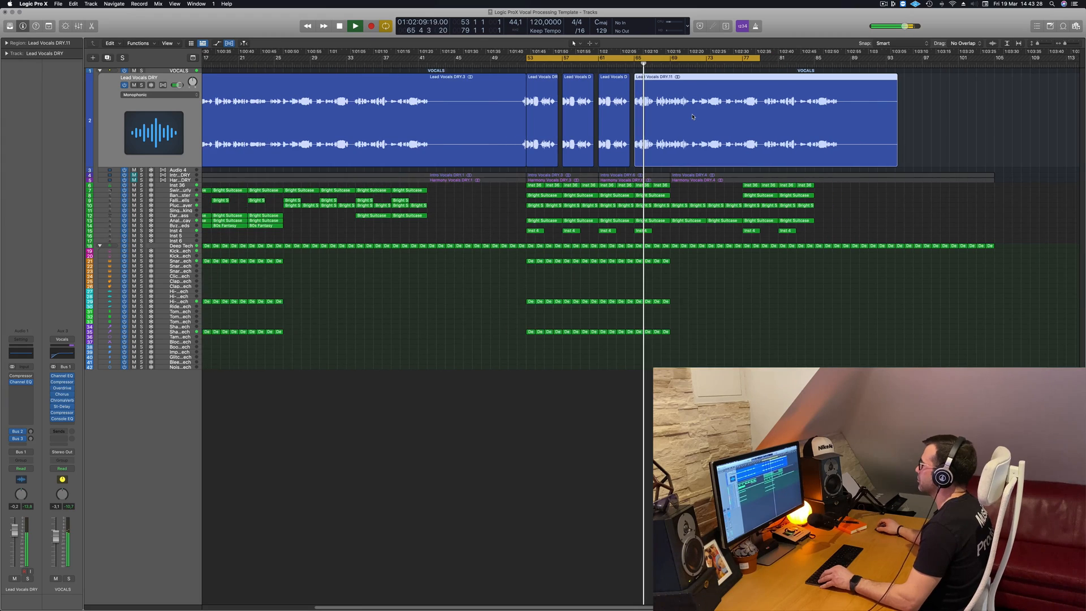
alt+scroll(692, 116, up, 2)
alt+scroll(692, 116, down, 1)
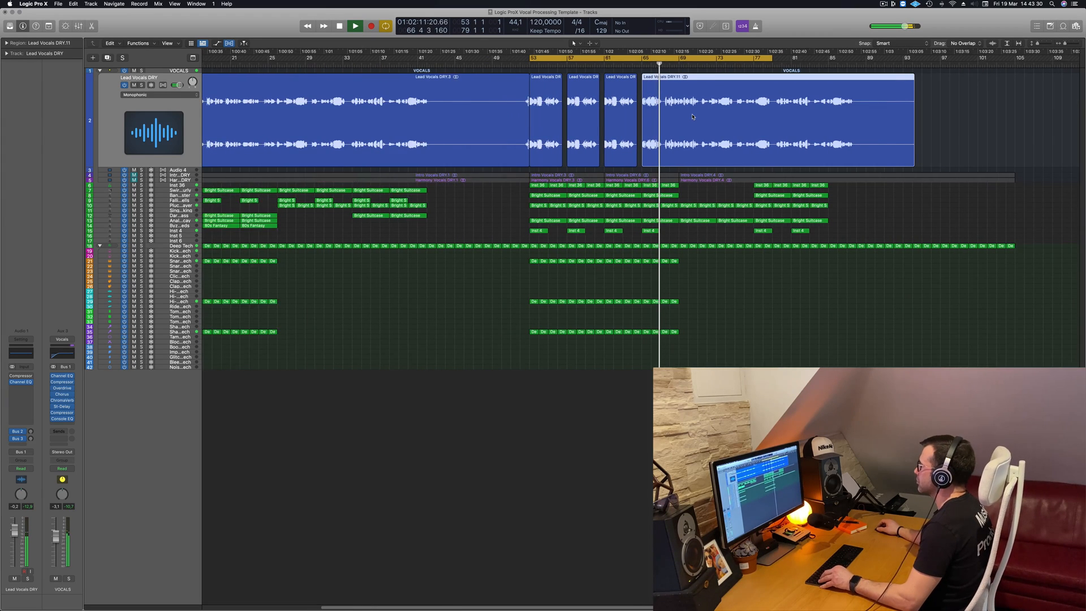
alt+scroll(692, 116, up, 2)
alt+scroll(711, 119, down, 1)
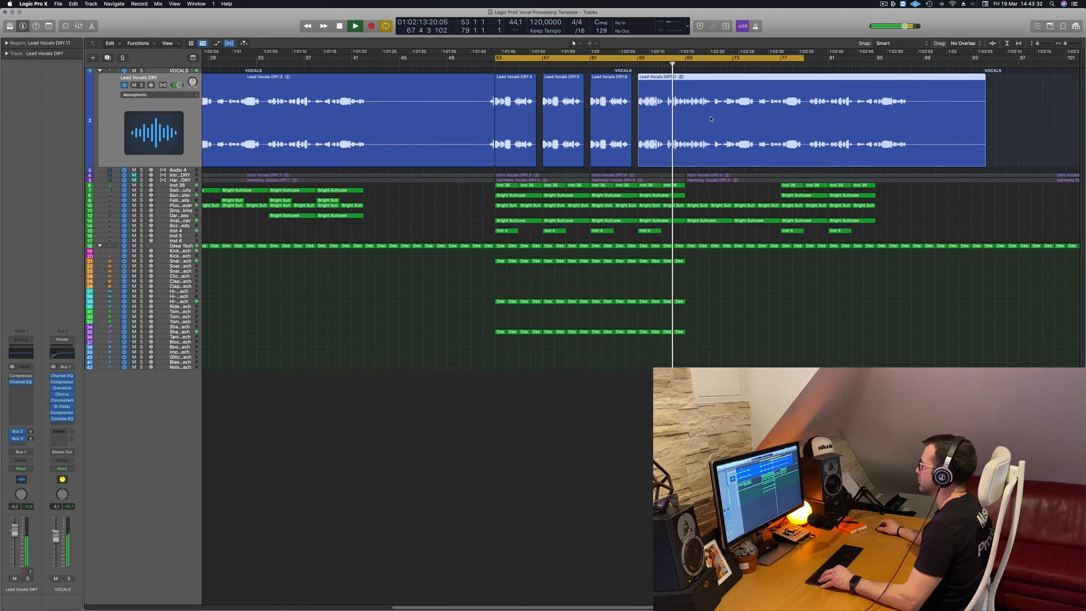
alt+scroll(711, 119, up, 1)
alt+scroll(711, 119, down, 2)
alt+scroll(711, 119, up, 3)
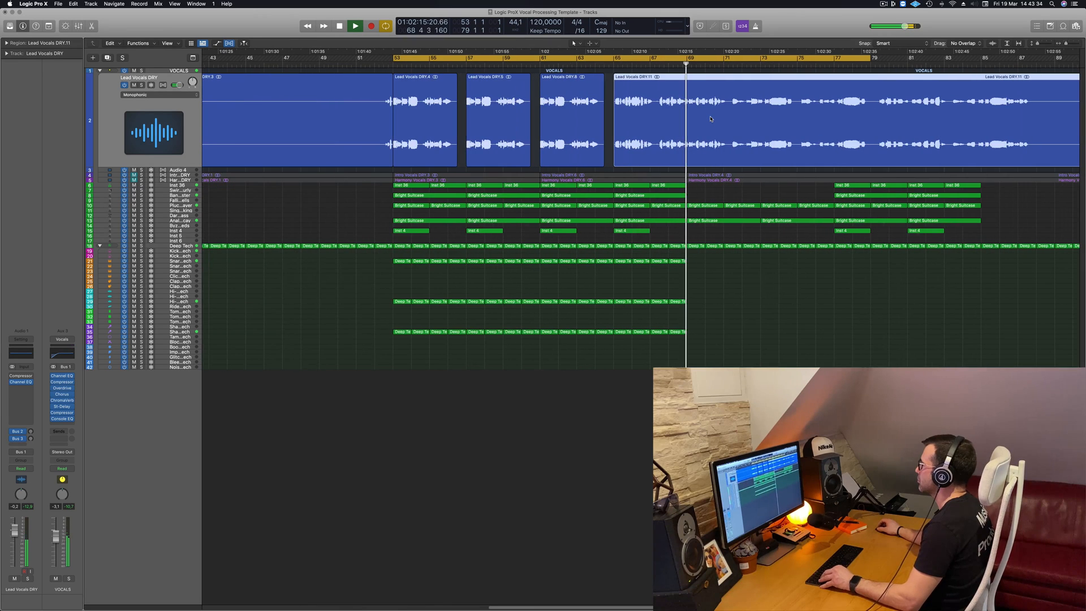
click(659, 79)
click(613, 67)
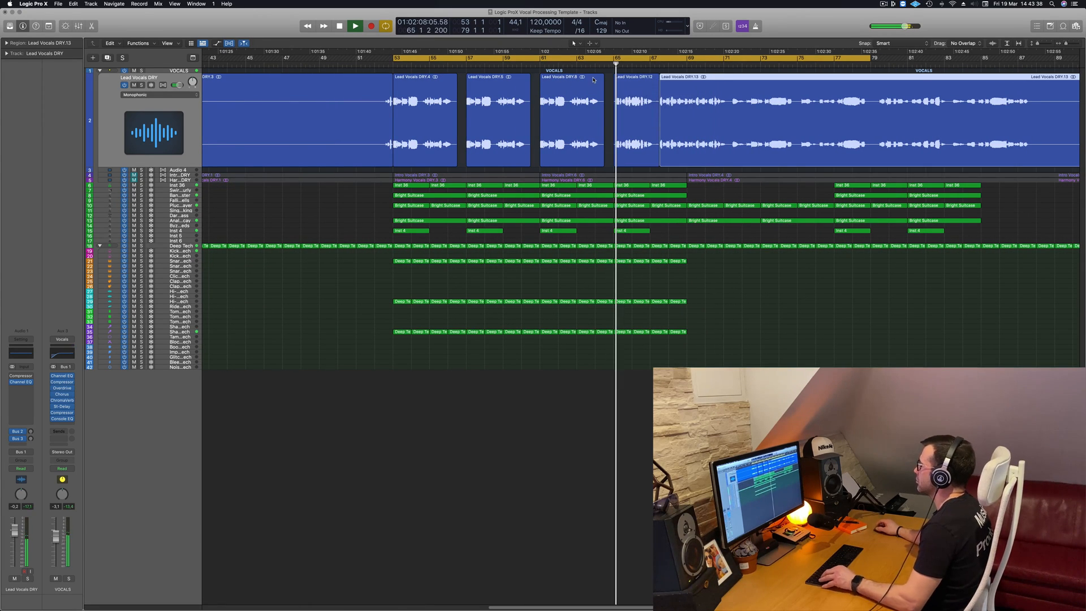
Move the long vocal part after the split to about the middle of bar 78 and restart playback from the loop start
alt+scroll(666, 85, down, 1)
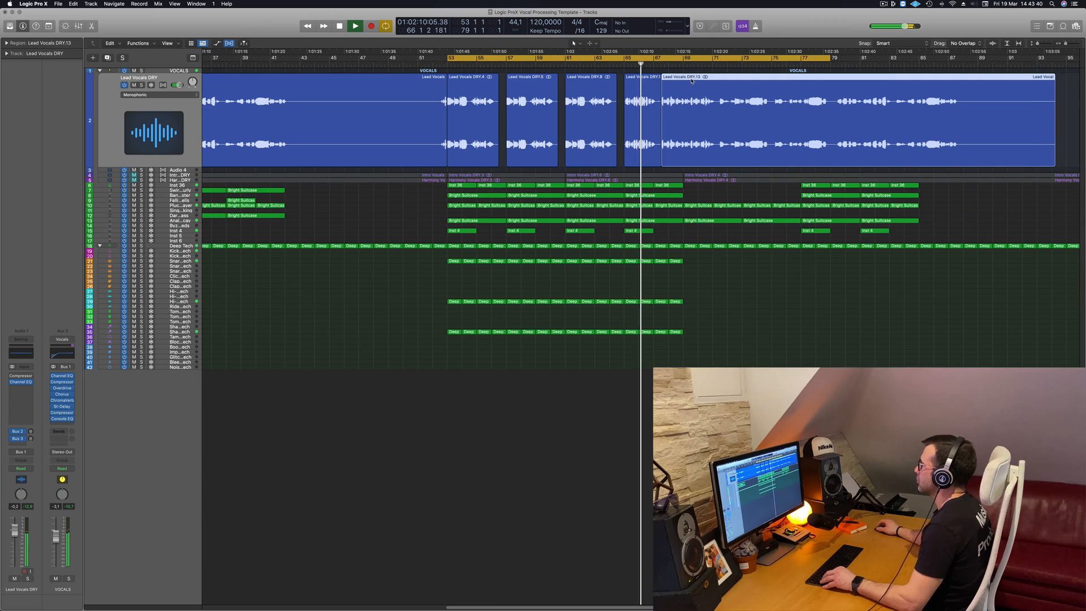
drag(691, 77, 853, 78)
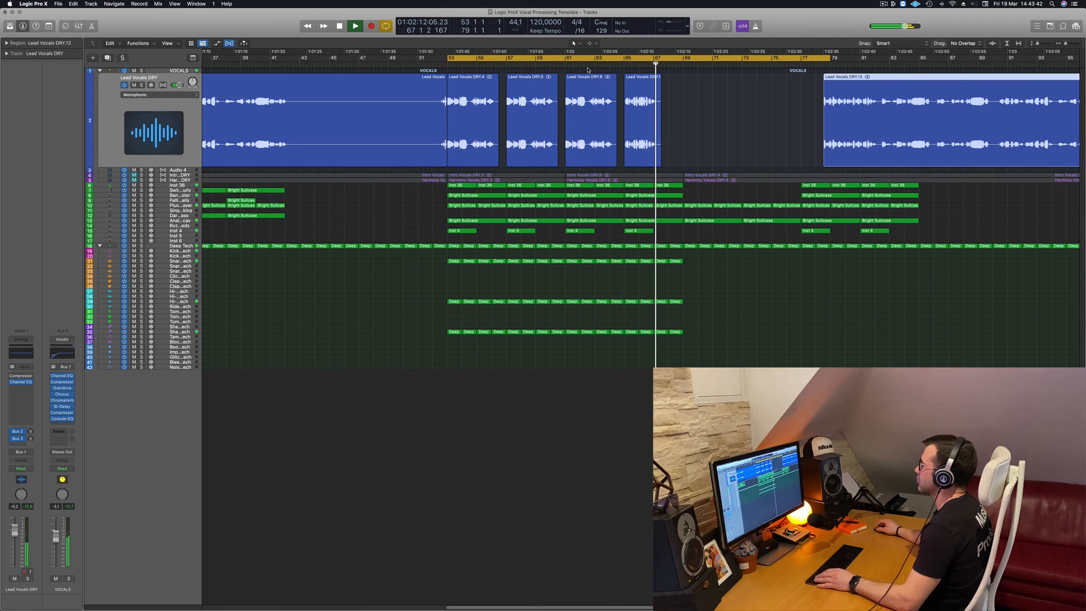
key(space)
key(space)
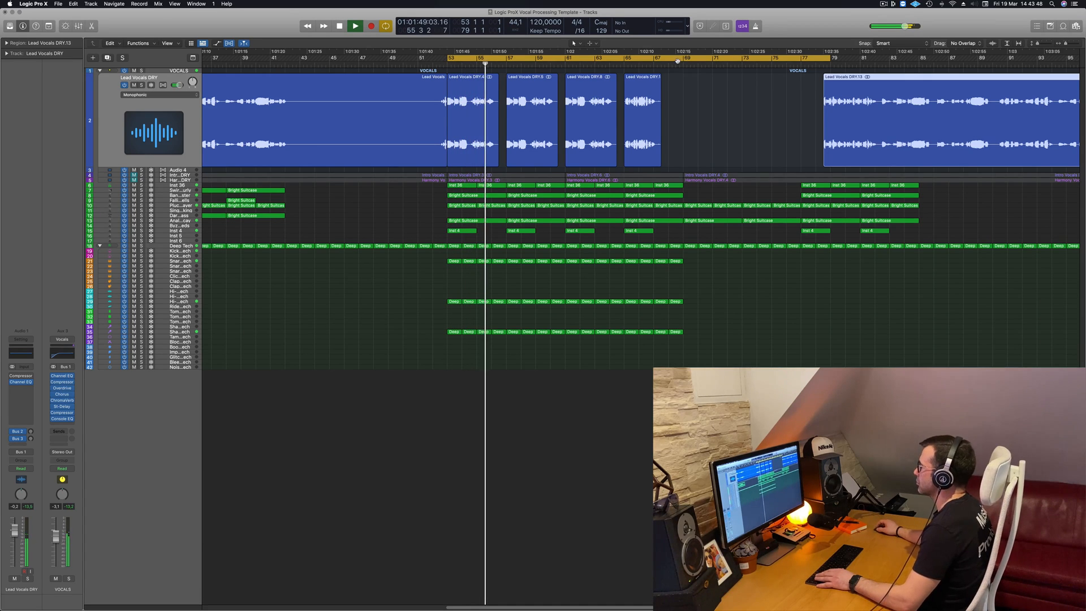
Listen to the short Lead Vocals DRY region at bar 65 and trim the silence off its start
click(622, 65)
scroll(692, 105, down, 5)
scroll(692, 105, up, 6)
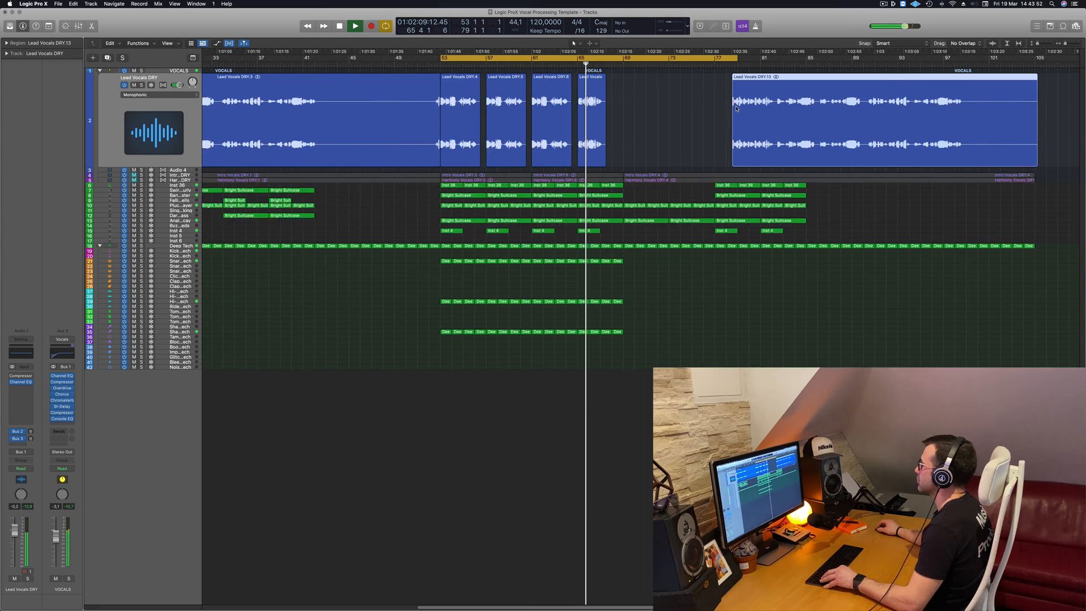
scroll(691, 106, up, 8)
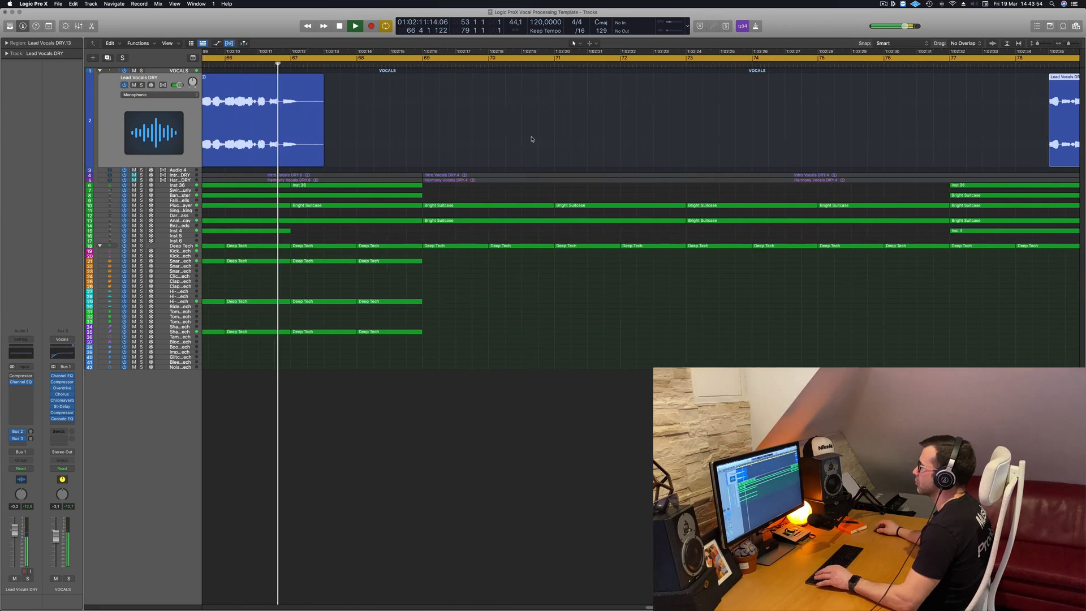
scroll(615, 124, left, 4)
key(space)
key(space)
scroll(429, 83, down, 3)
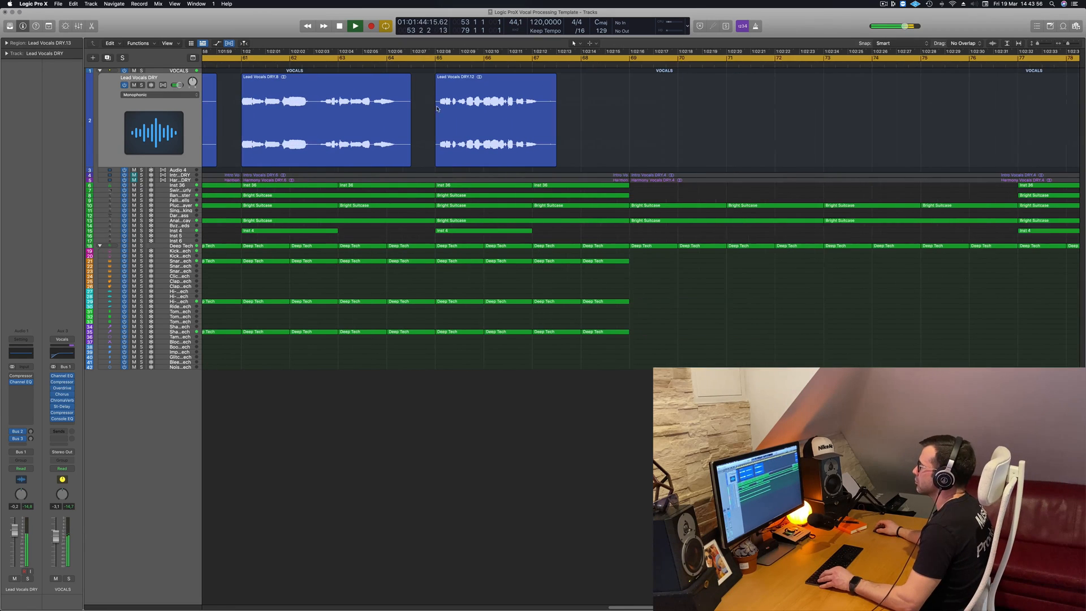
scroll(409, 81, right, 4)
scroll(408, 80, up, 4)
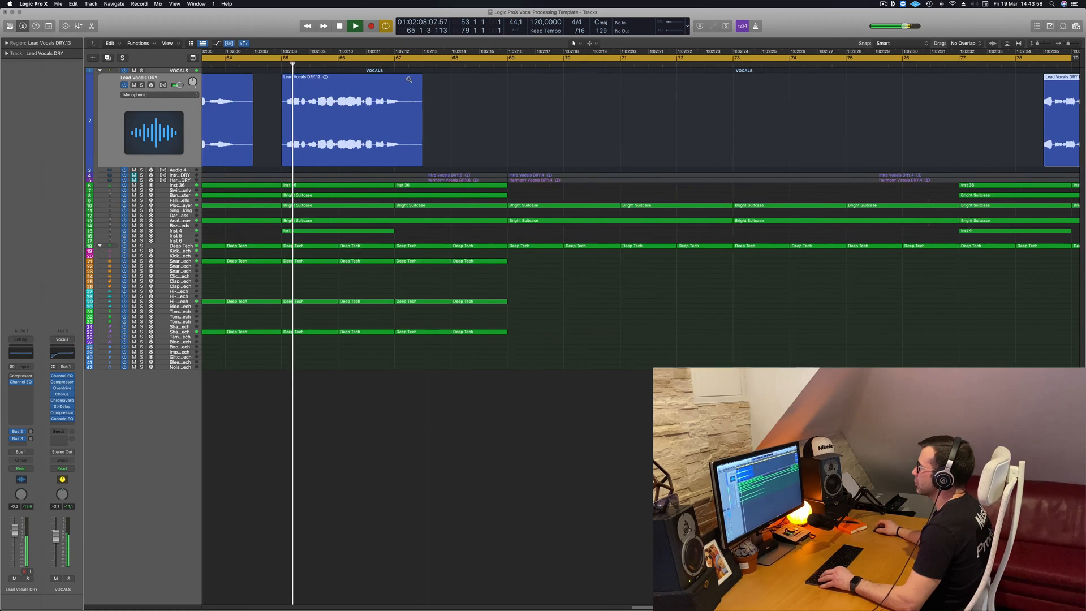
scroll(433, 111, left, 5)
key(space)
click(407, 146)
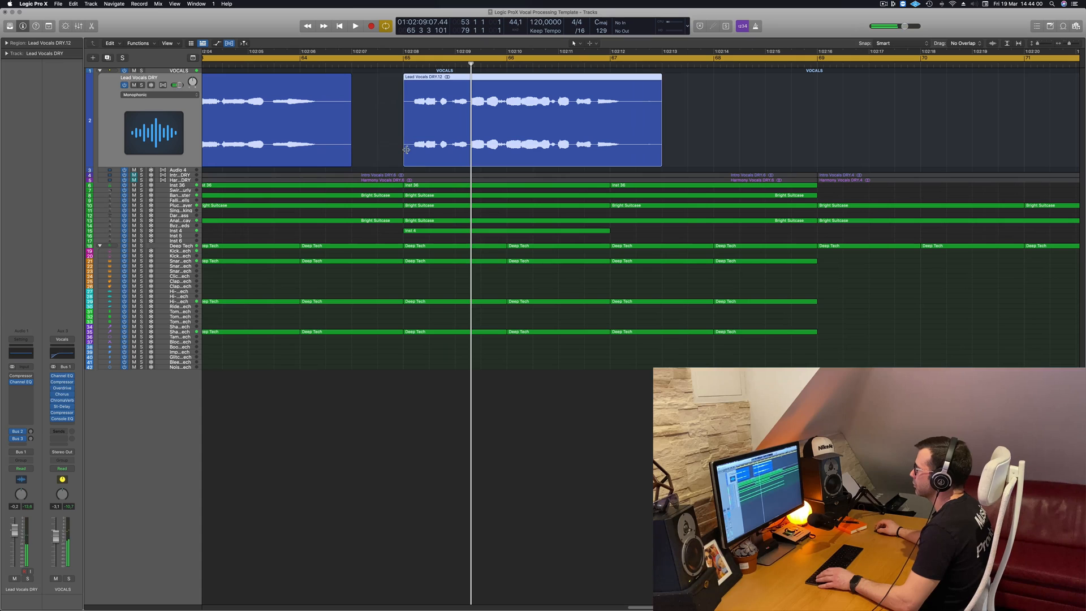
drag(407, 151, 414, 151)
Try moving the trimmed vocal region's start back to bar 65, replay the passage and undo the move
drag(466, 77, 456, 77)
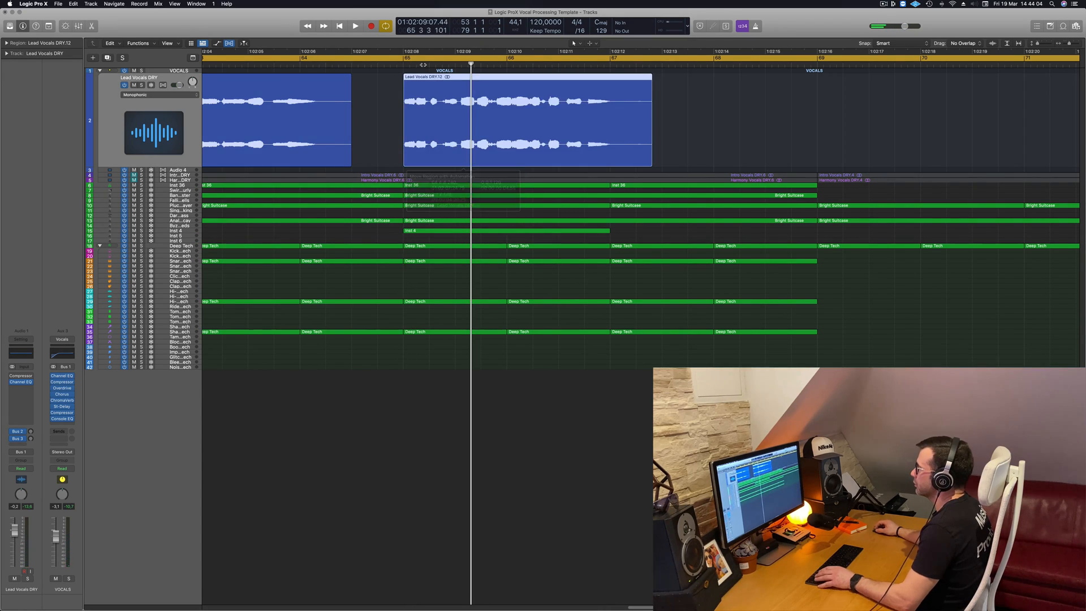
key(space)
scroll(490, 74, left, 5)
key(super+Left)
click(843, 96)
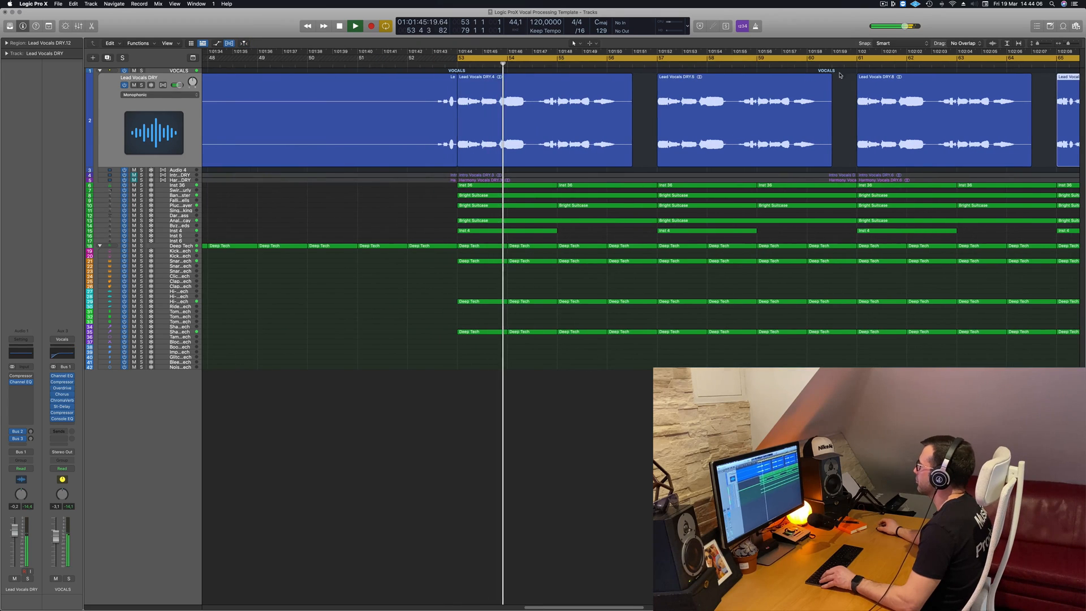
scroll(843, 96, left, 2)
click(1055, 63)
scroll(1054, 64, right, 3)
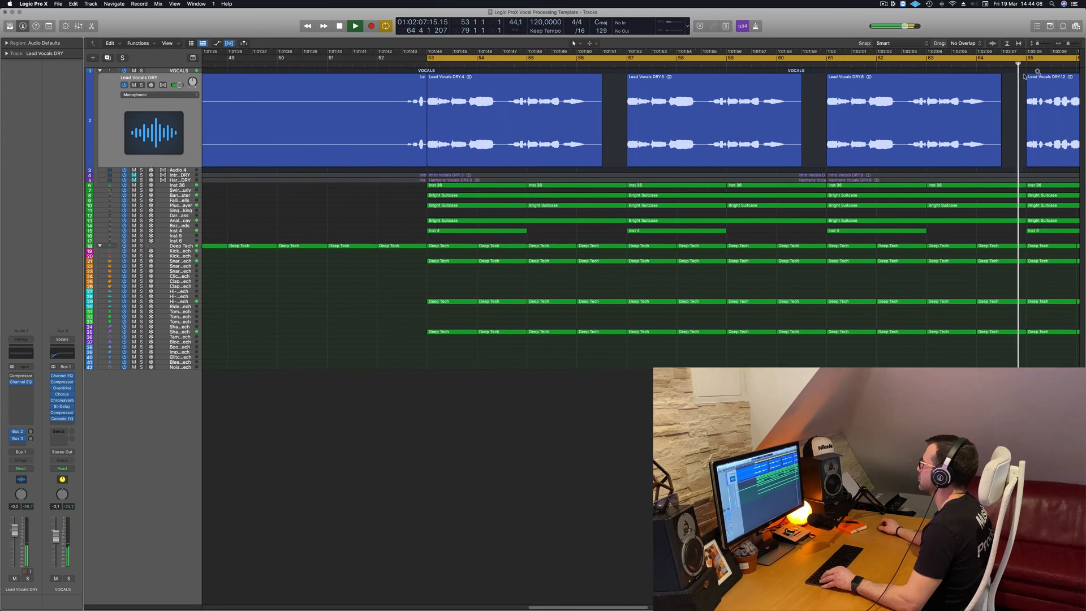
scroll(1055, 63, left, 3)
scroll(1055, 63, right, 5)
scroll(926, 92, up, 5)
key(space)
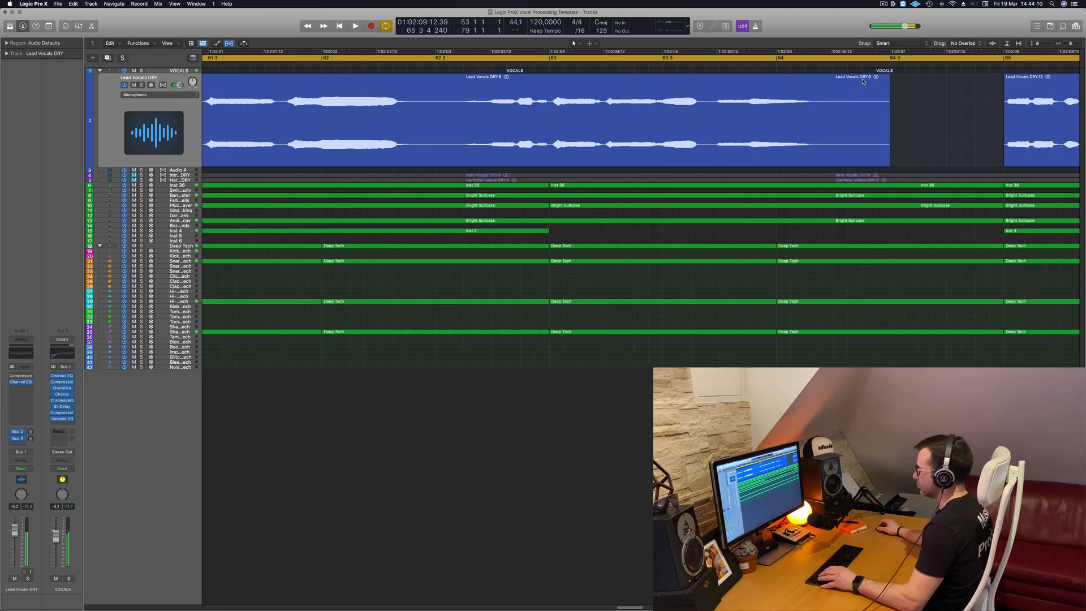
key(super+z)
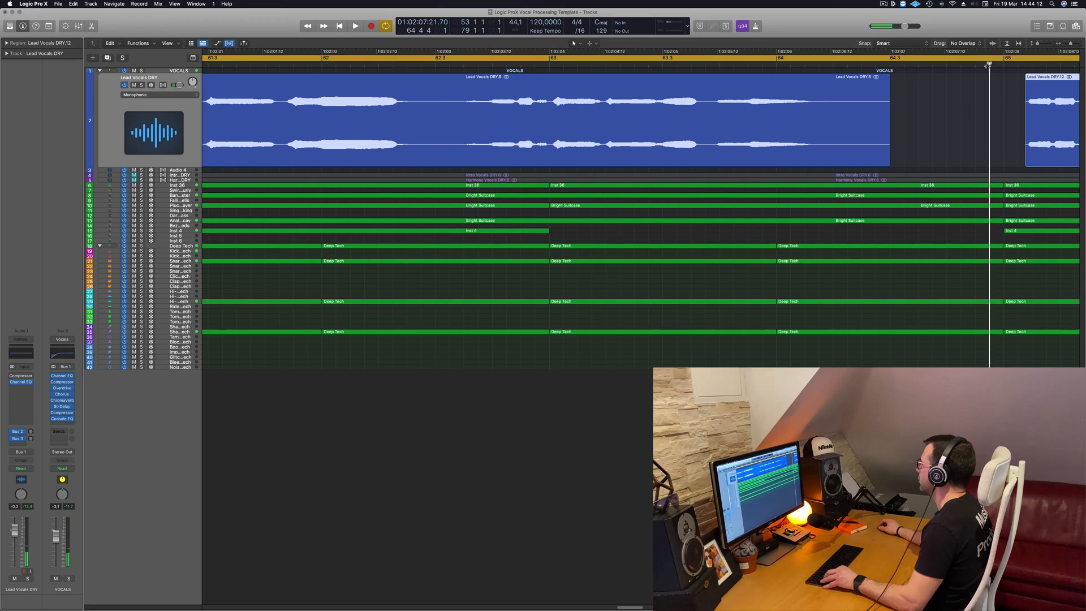
Move the cycle range's start to bar 65 and replay from there
key(space)
scroll(988, 68, down, 10)
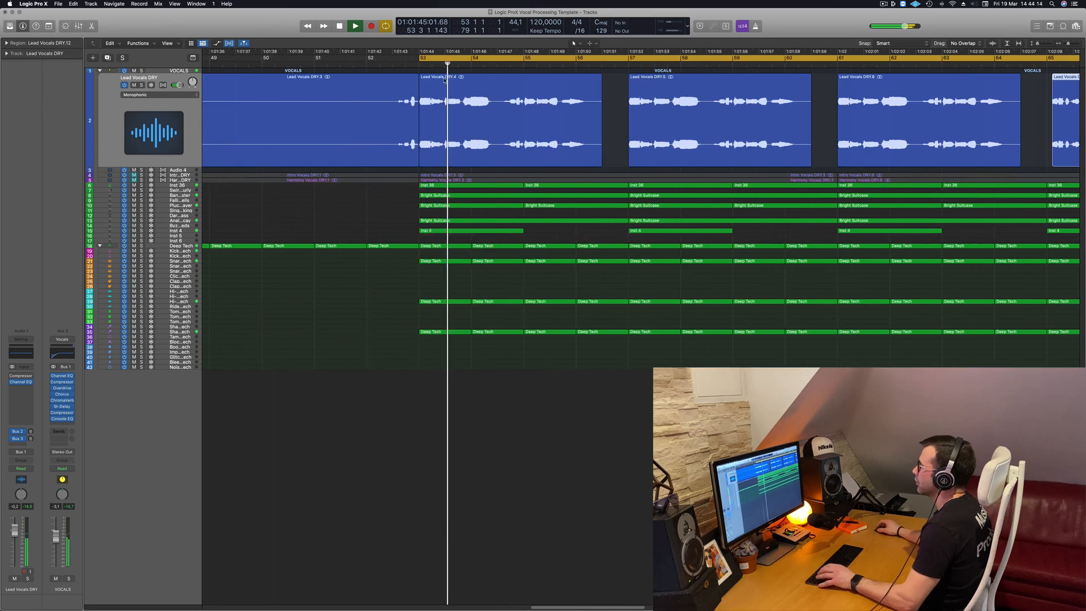
scroll(445, 80, down, 2)
drag(517, 59, 1029, 63)
scroll(972, 83, down, 8)
scroll(856, 82, right, 2)
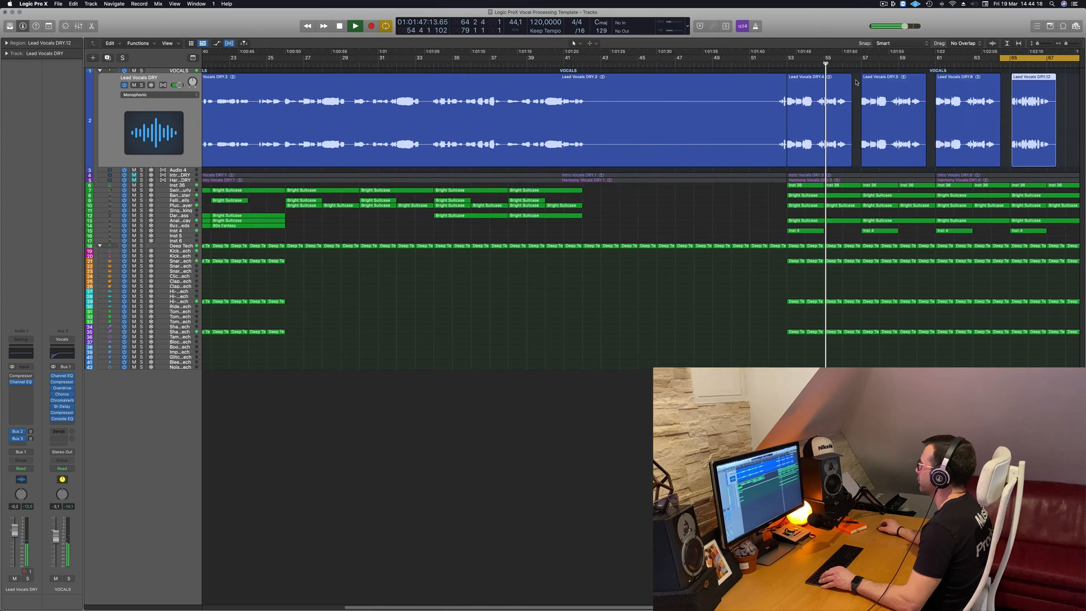
scroll(856, 82, right, 8)
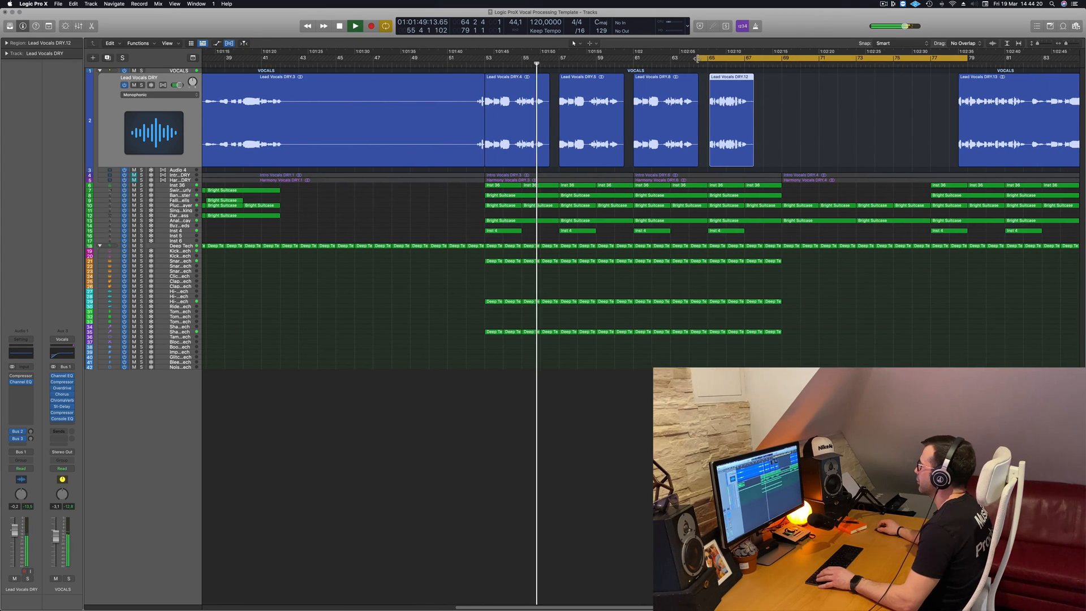
drag(697, 59, 701, 61)
key(space)
key(space)
scroll(700, 84, down, 1)
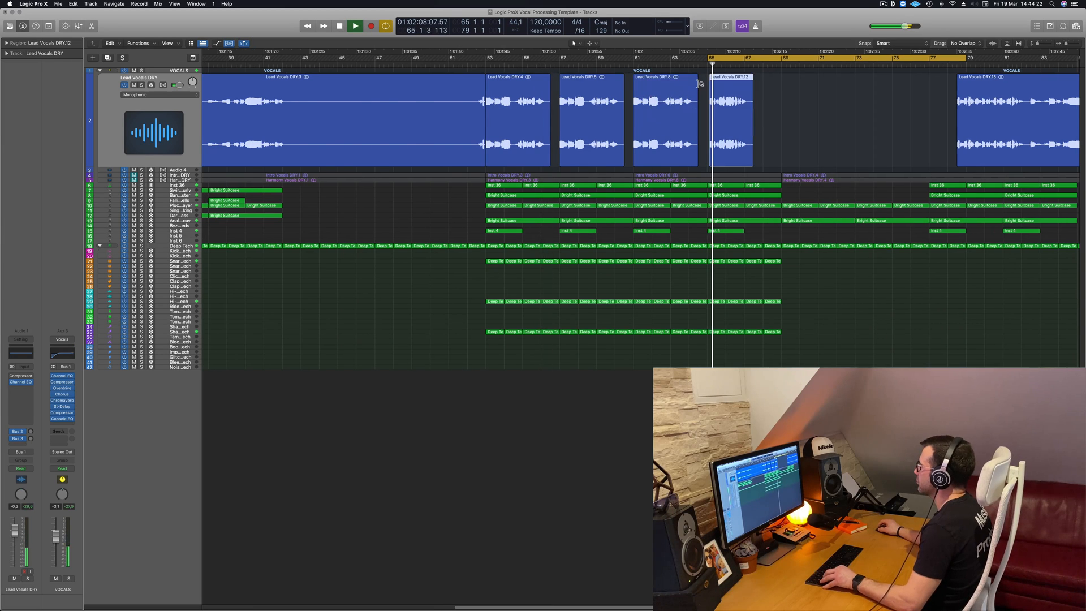
Delete the Inst 4 region that starts at bar 65 and replay the loop
scroll(701, 84, down, 5)
scroll(702, 84, up, 8)
scroll(707, 88, right, 6)
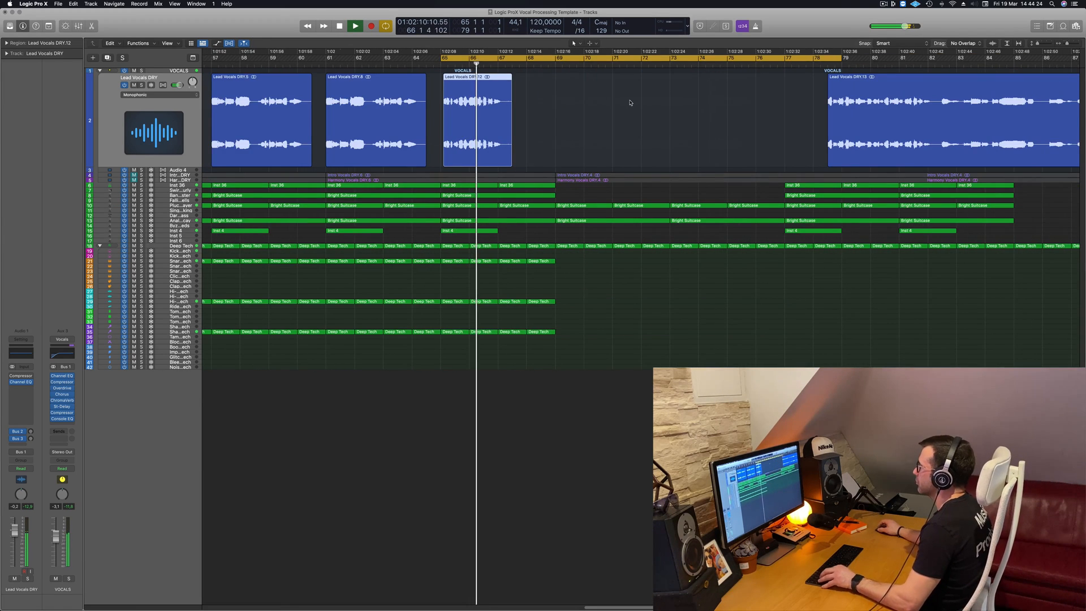
scroll(630, 103, down, 3)
key(space)
key(space)
click(503, 234)
click(503, 232)
key(space)
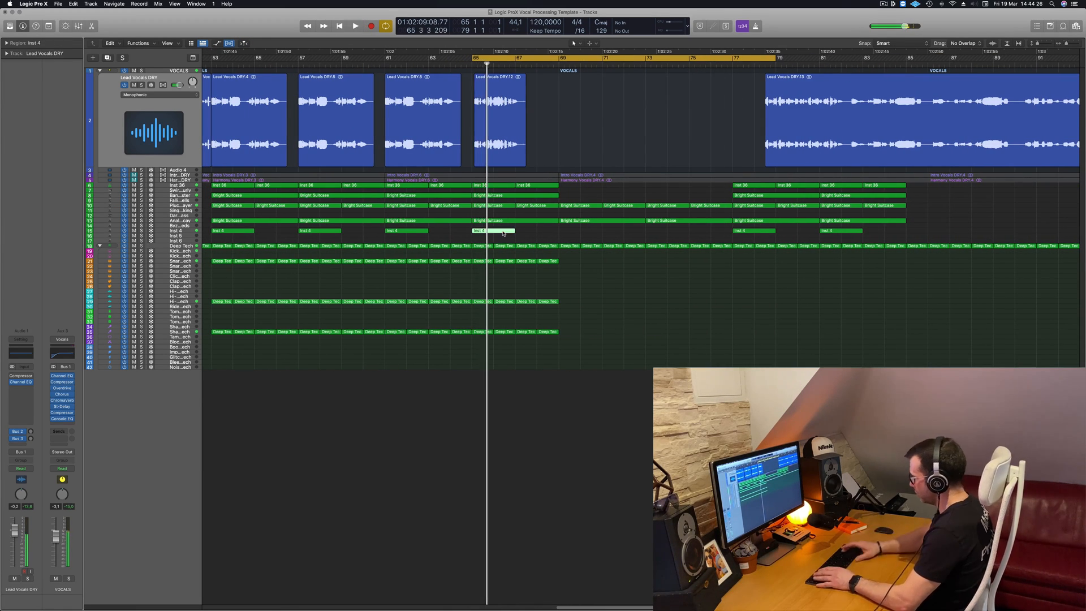
key(Delete)
key(space)
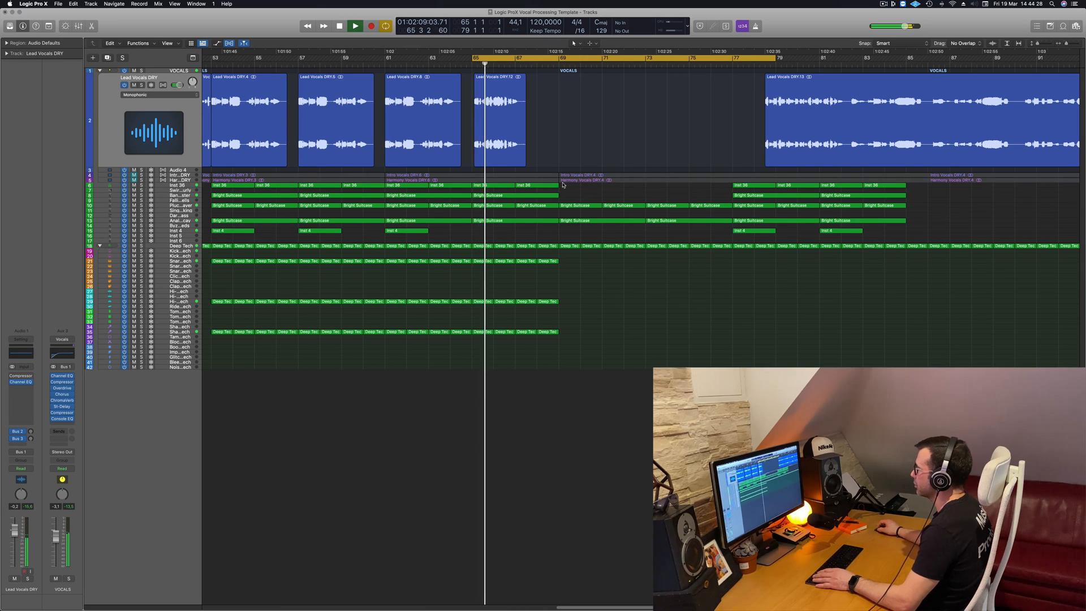
Delete the two Inst 36 regions between bars 65 and 69 and replay the loop
drag(562, 184, 500, 187)
key(space)
key(Delete)
key(space)
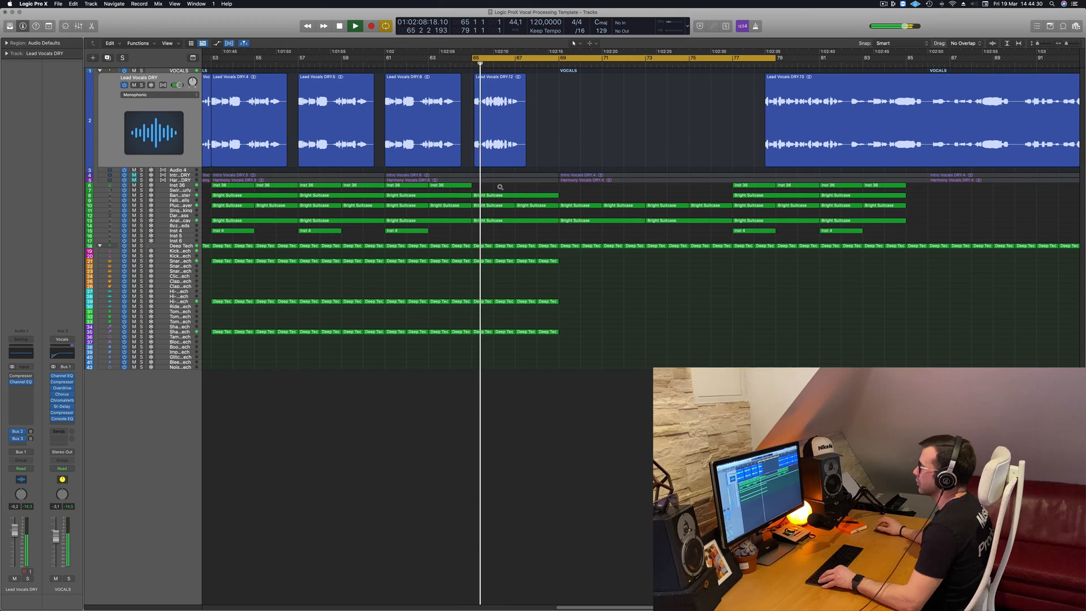
scroll(500, 186, down, 4)
scroll(520, 117, up, 5)
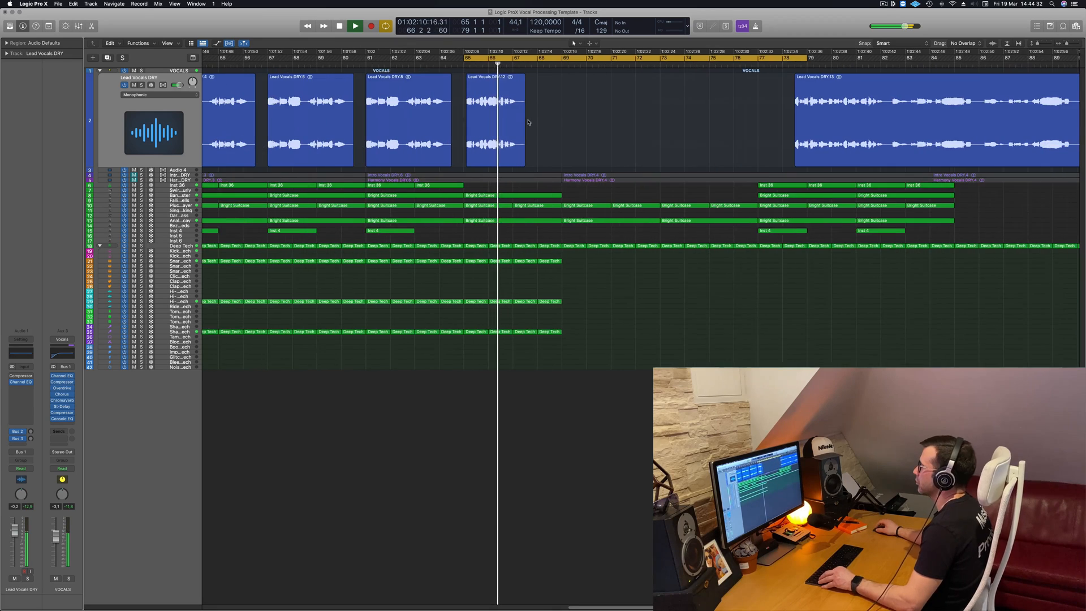
scroll(529, 122, down, 5)
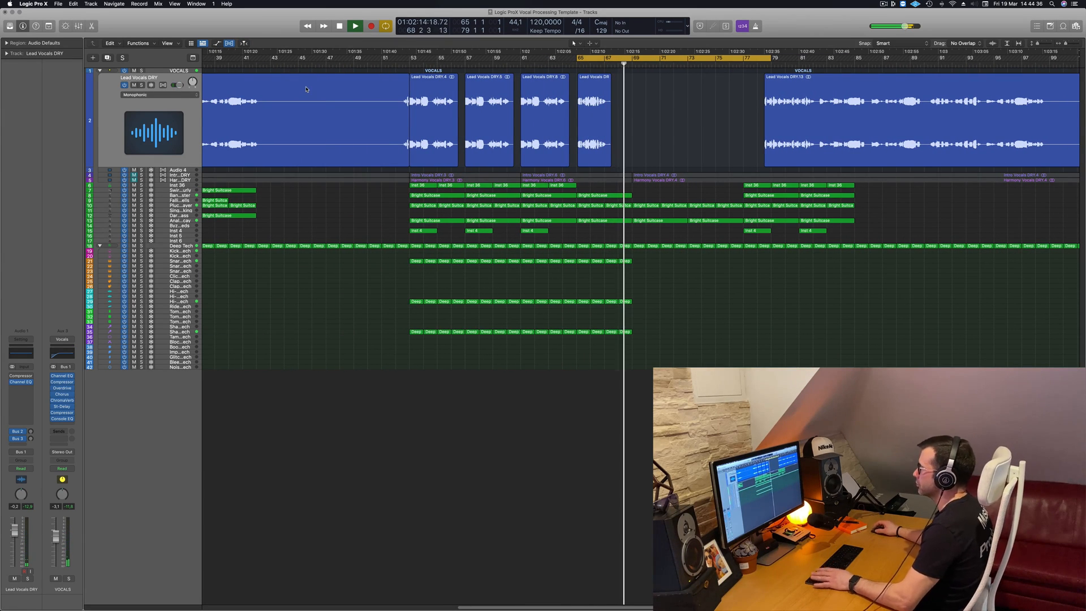
Duplicate the Lead Vocals DRY track with its settings and move the short vocal region near bar 65 onto the new track
click(100, 123)
key(space)
key(space)
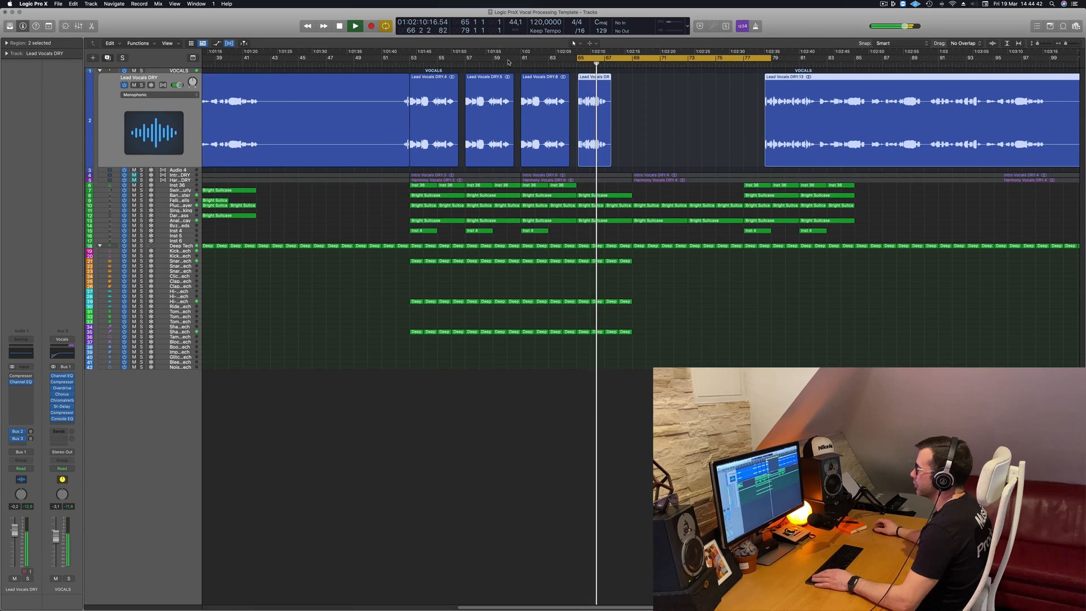
key(super+d)
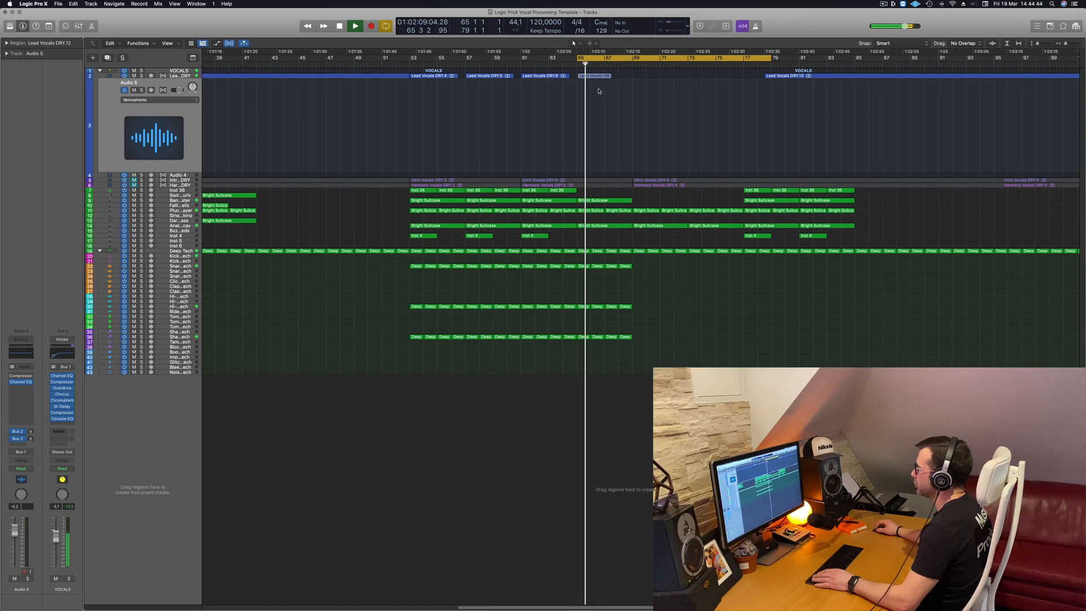
drag(595, 75, 595, 86)
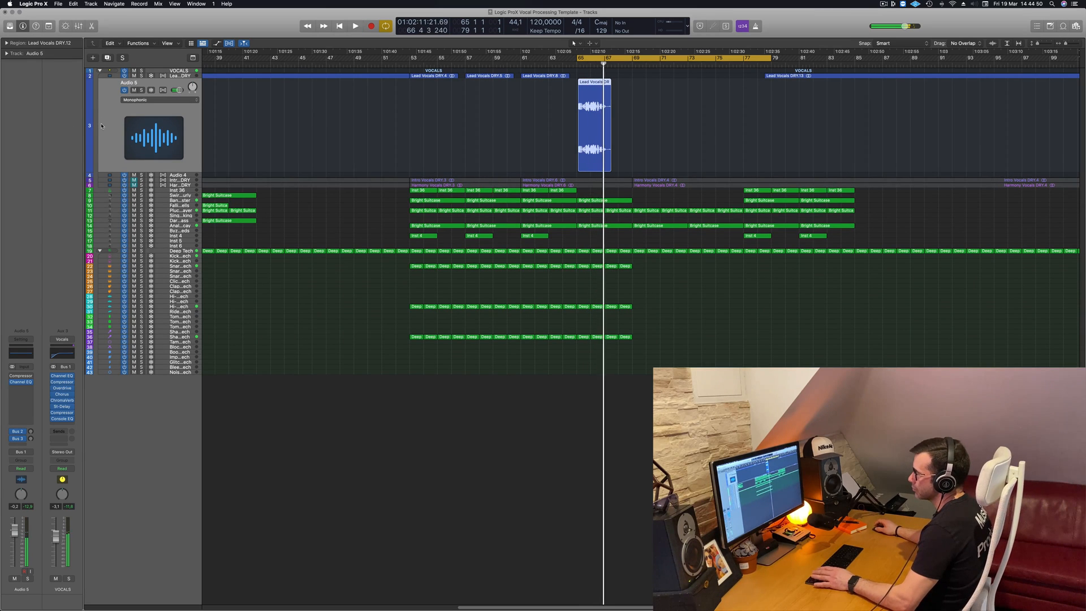
Turn up the Bus 2 and Bus 3 sends on Audio 5 and insert a Stereo Delay on the track
click(31, 432)
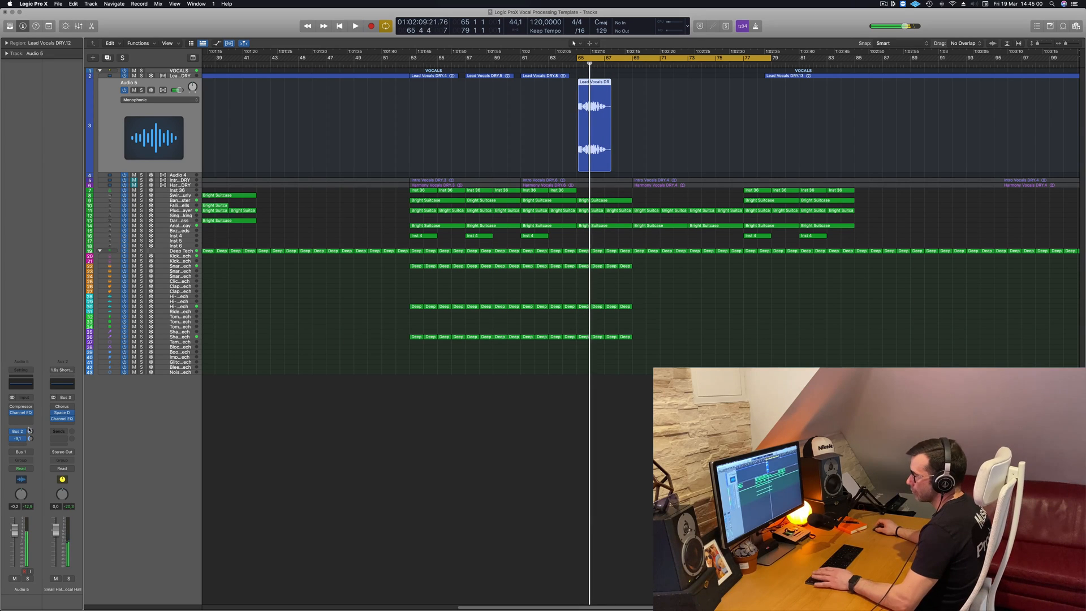
click(22, 421)
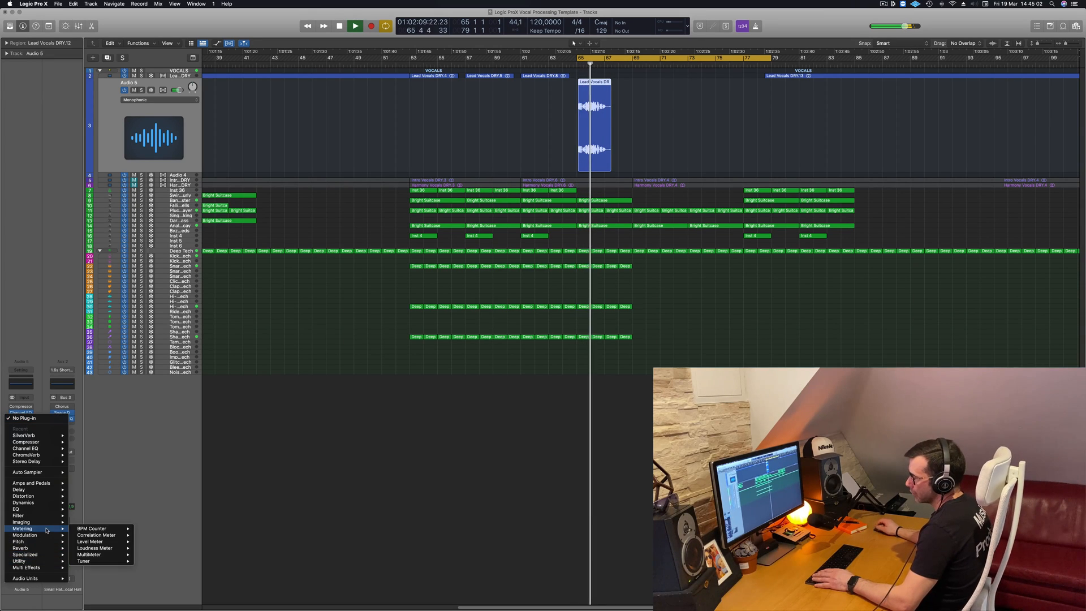
mouse_move(52, 492)
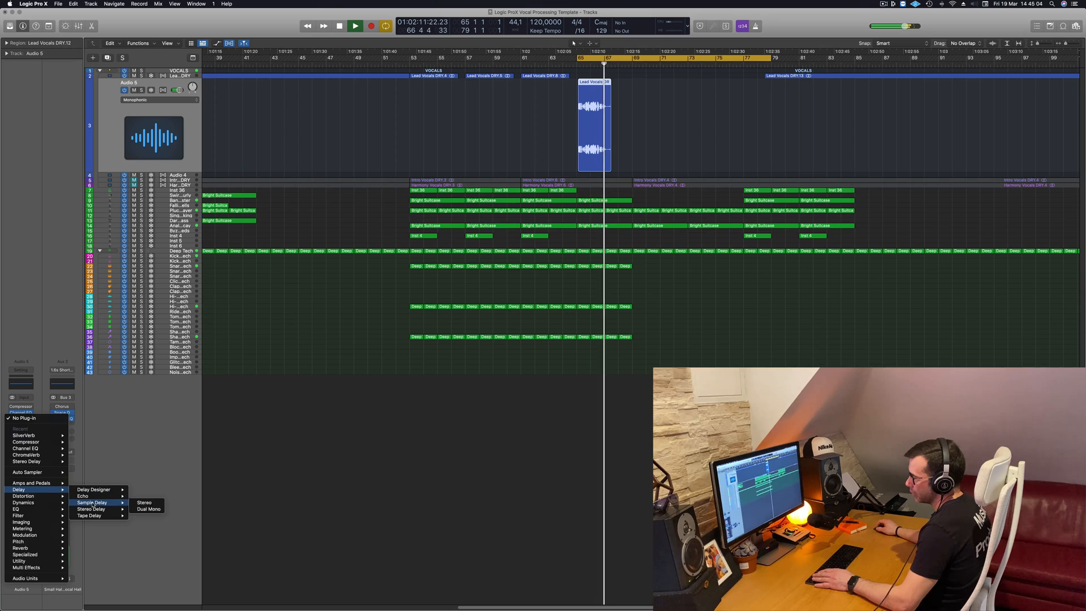
click(145, 509)
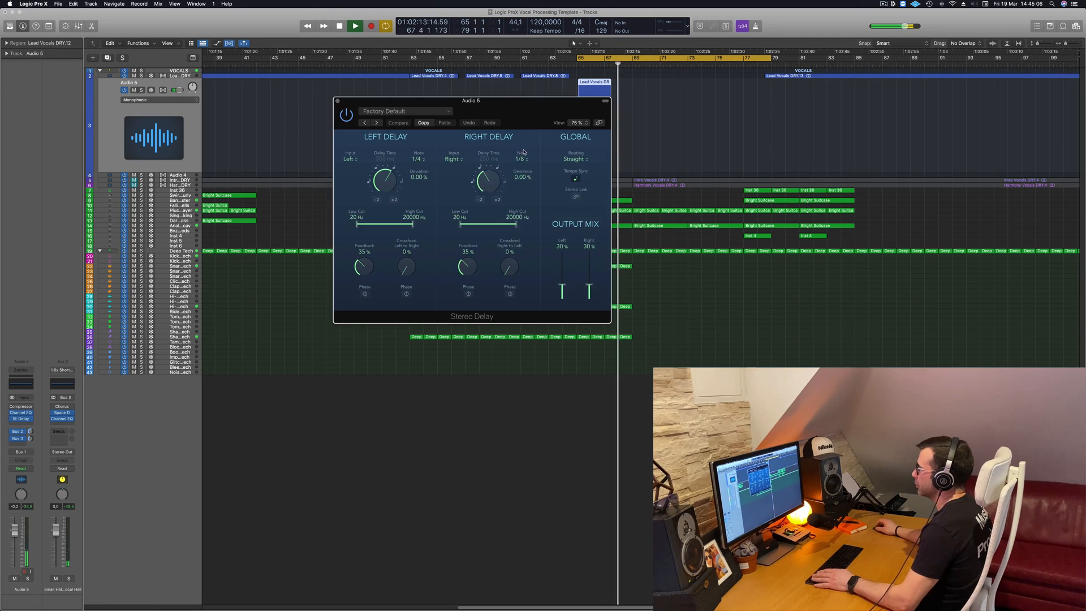
Set the Stereo Delay's output mix to 6% left and 15% right, replay the loop and close the plug-in
drag(527, 120, 647, 161)
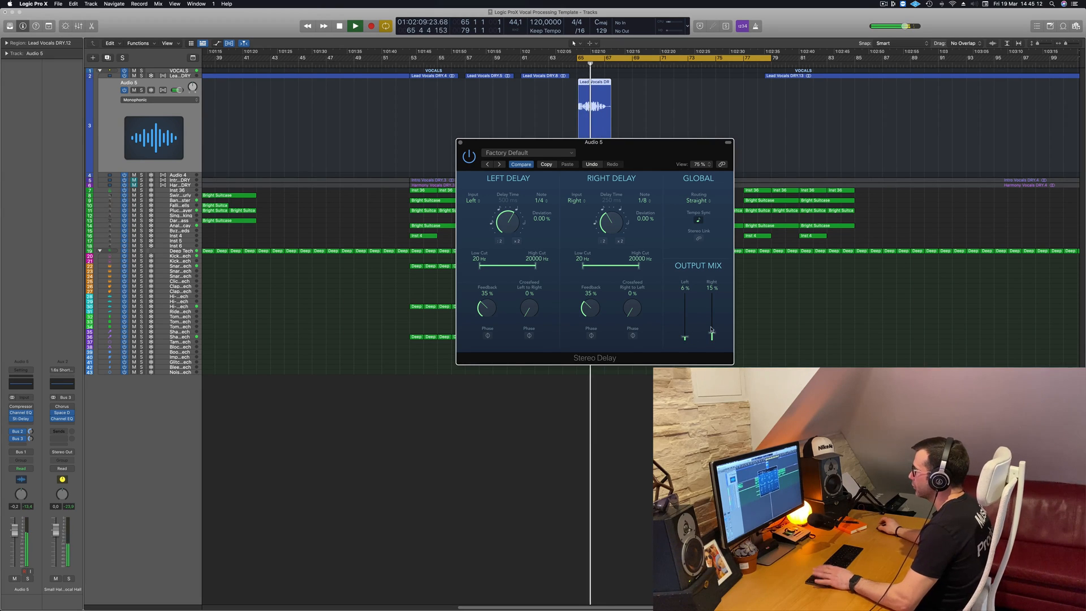
drag(657, 149, 720, 139)
key(space)
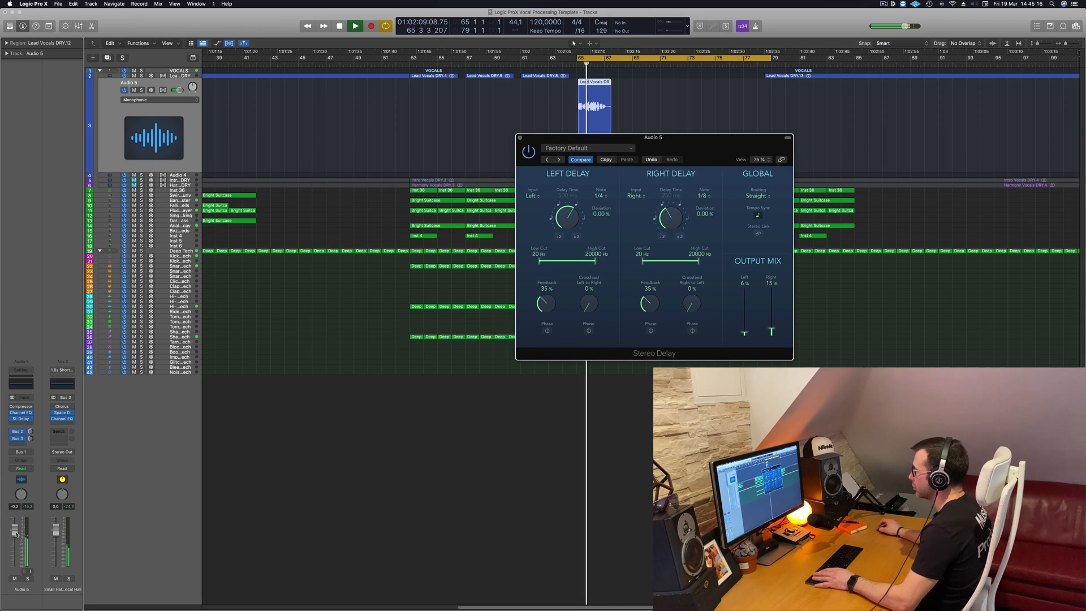
click(16, 534)
click(520, 138)
Replay the loop and unmute the Harmony Vocals DRY track
scroll(505, 145, down, 5)
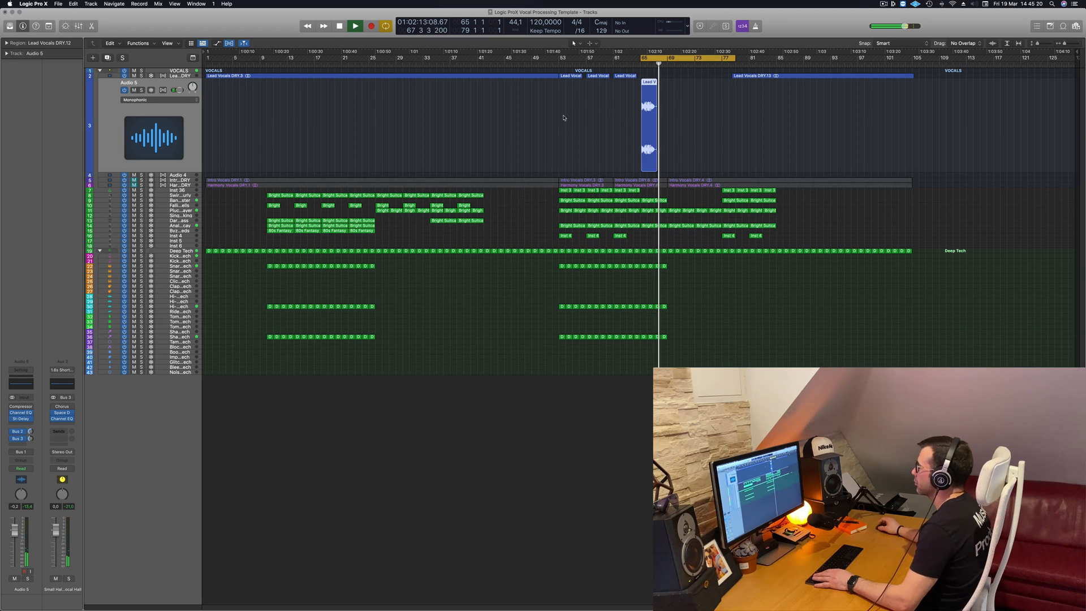
key(space)
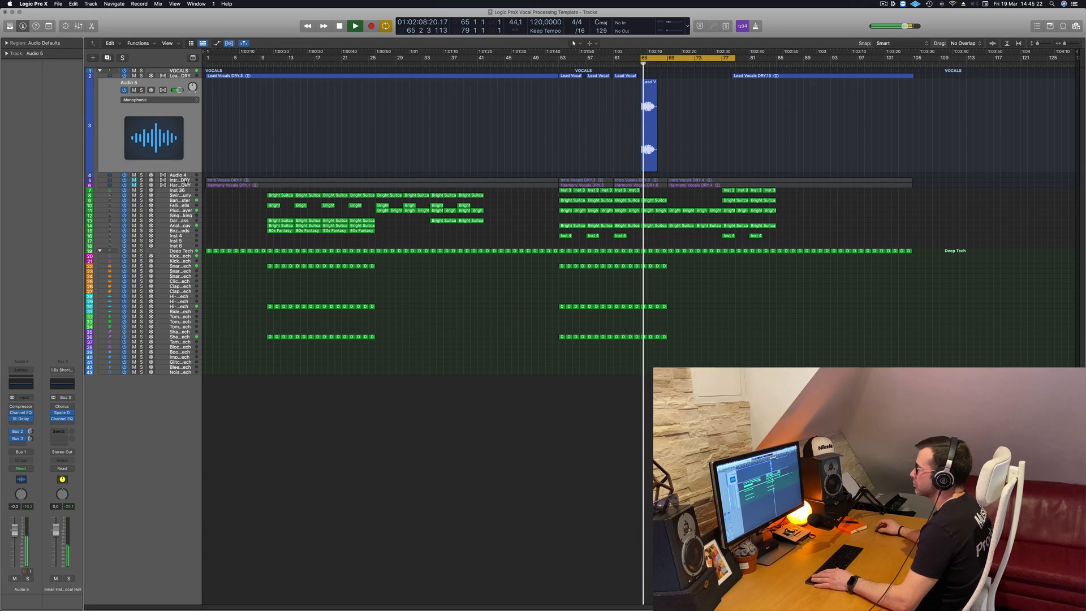
click(185, 181)
click(187, 186)
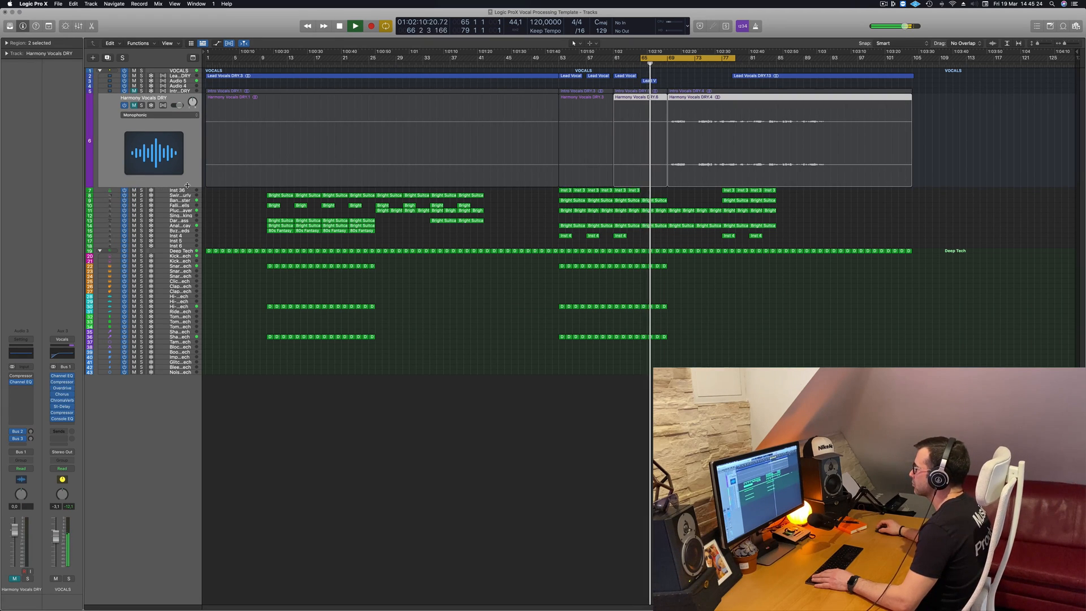
click(133, 106)
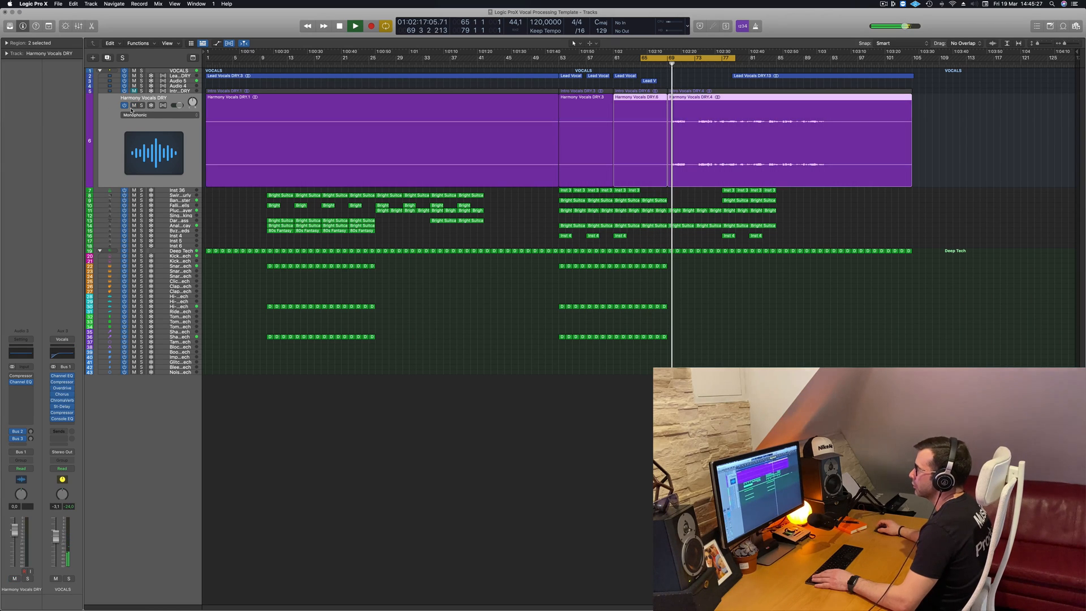
Stop playback and delete the Harmony Vocals DRY region between bars 61 and 69
click(697, 79)
key(space)
key(BackSpace)
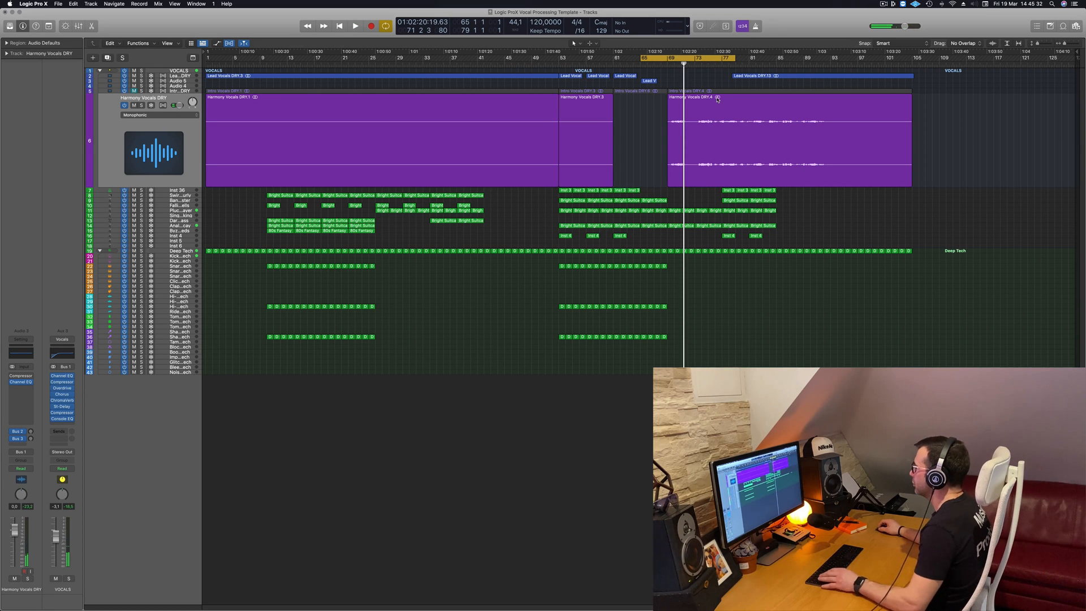
Move the Harmony Vocals DRY region at bar 69 back to bar 65 and replay the loop
drag(719, 100, 691, 102)
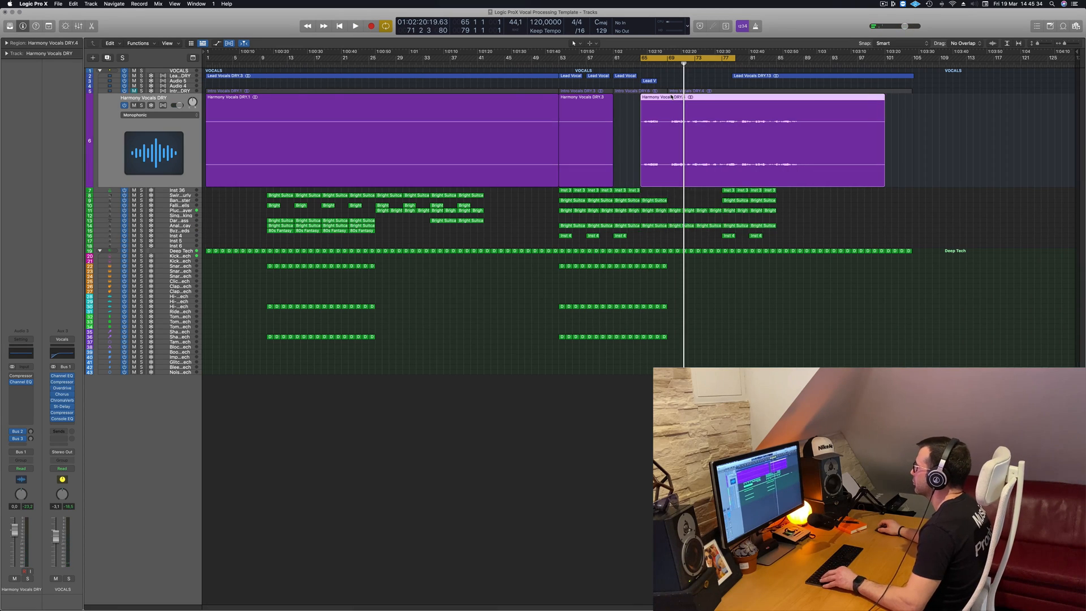
scroll(687, 106, up, 3)
key(space)
scroll(686, 112, up, 5)
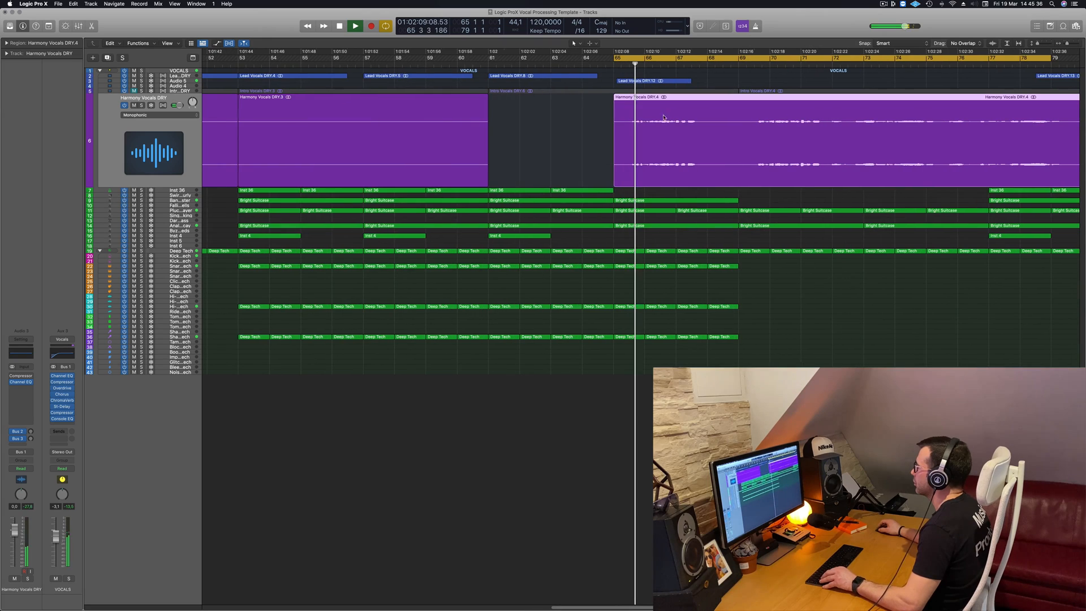
scroll(454, 127, up, 3)
scroll(455, 126, left, 3)
key(space)
key(space)
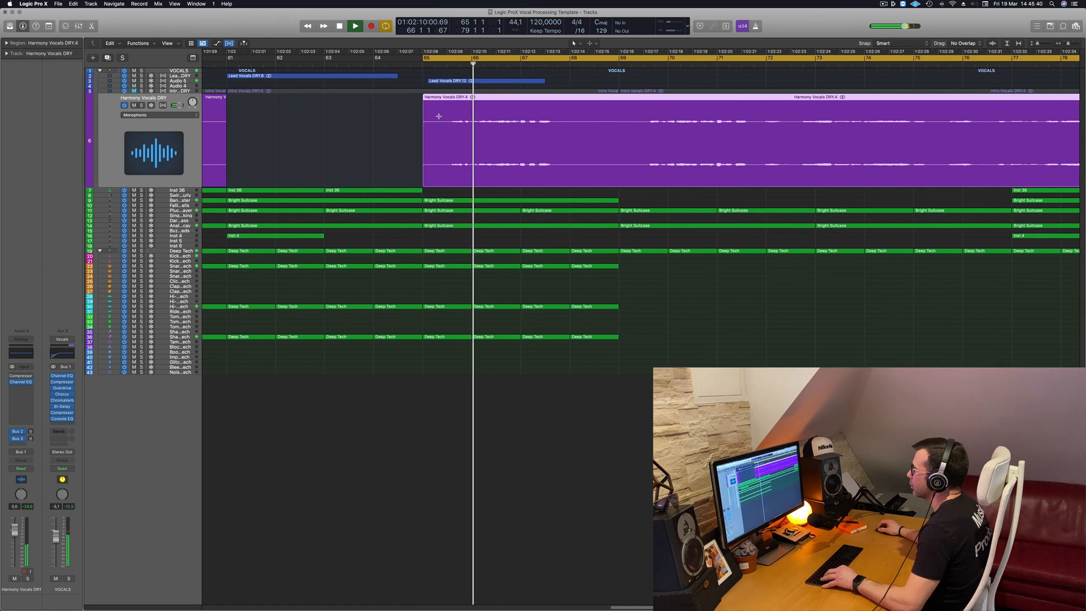
Split the Harmony Vocals DRY region at position 65 3 1 1, delete the short piece before it and stop playback
scroll(441, 118, left, 1)
click(444, 121)
double_click(444, 121)
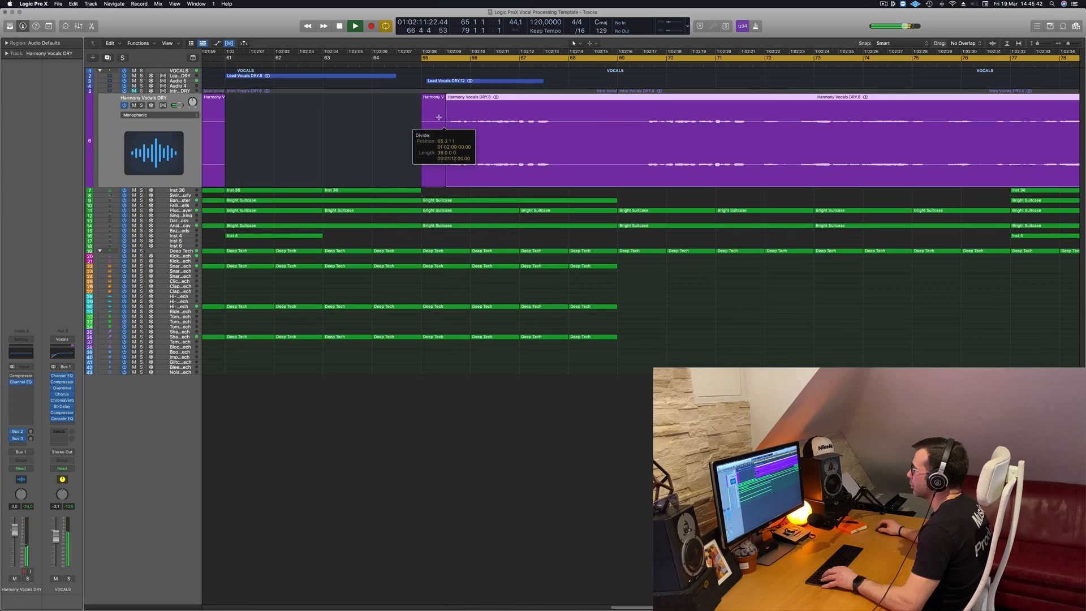
click(436, 118)
key(Delete)
key(space)
Move the trimmed Harmony Vocals DRY region earlier so it starts just after bar 65
drag(507, 96, 503, 112)
scroll(494, 115, up, 5)
scroll(493, 115, left, 5)
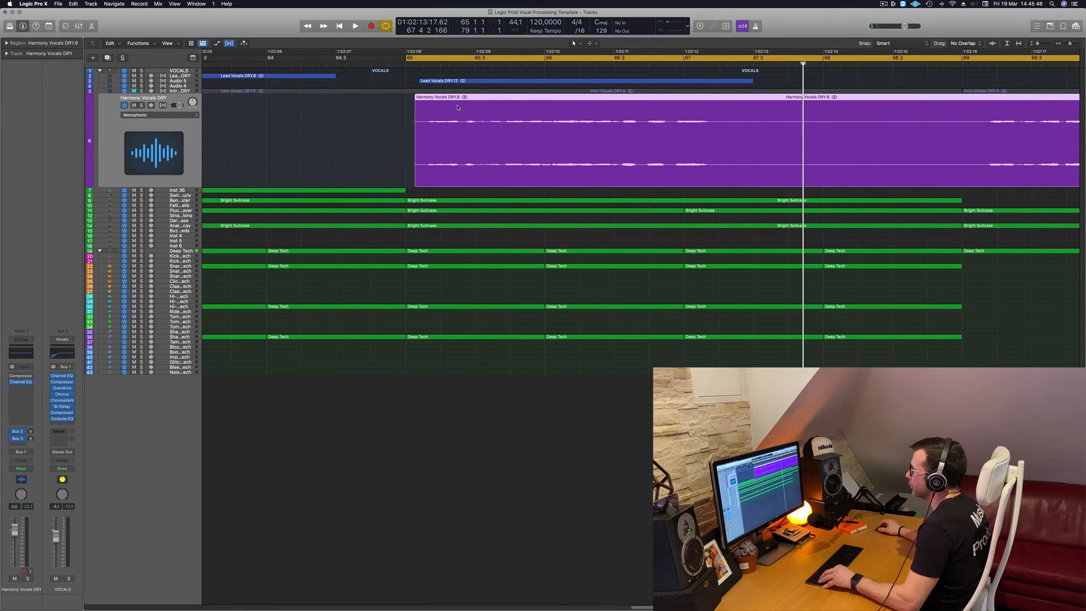
scroll(457, 107, up, 3)
scroll(397, 100, left, 4)
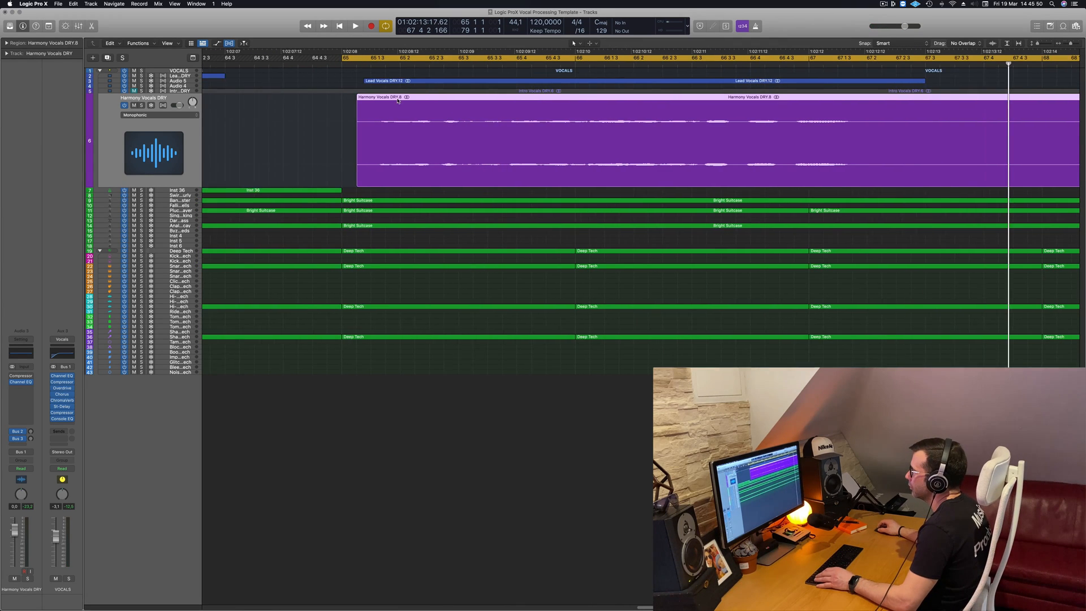
scroll(385, 99, left, 1)
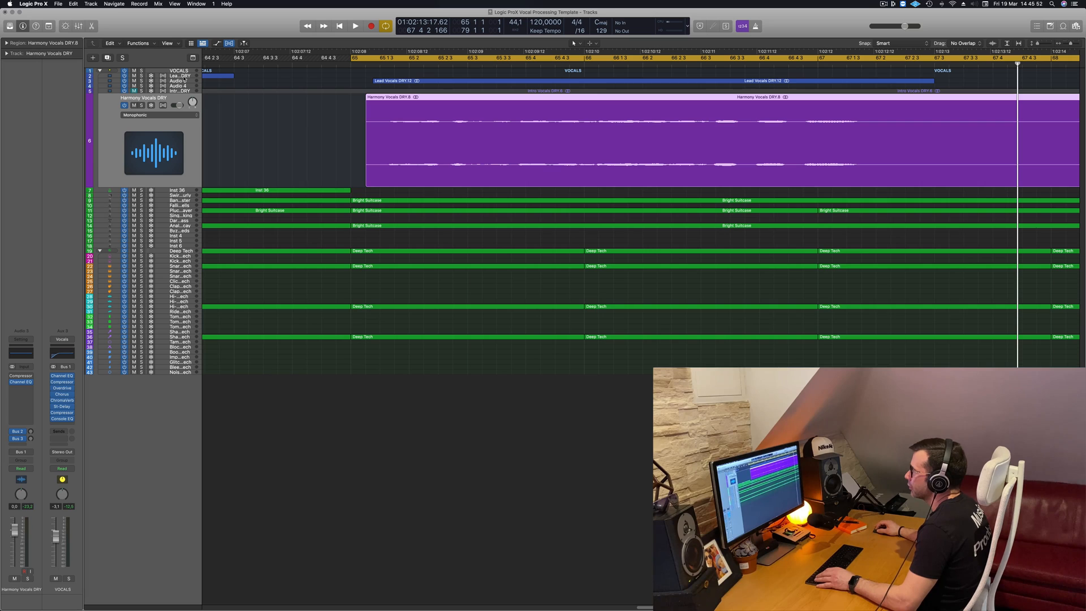
Compare the harmony's timing with the Audio 5 vocal, then move the harmony region's start to bar 65 and replay
click(184, 77)
key(Down)
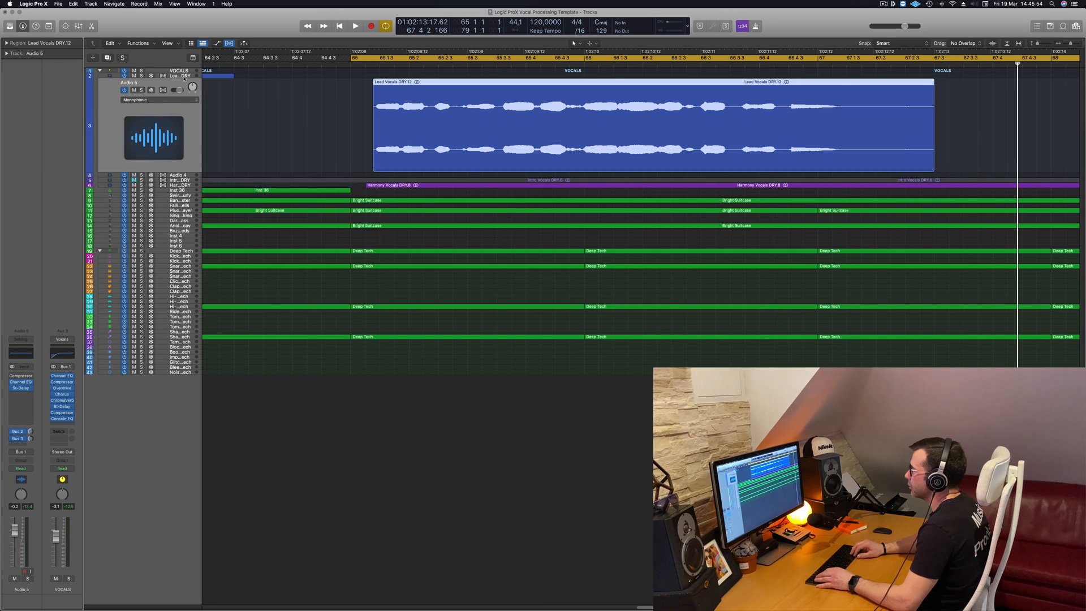
key(Down)
key(Down)
key(Down)
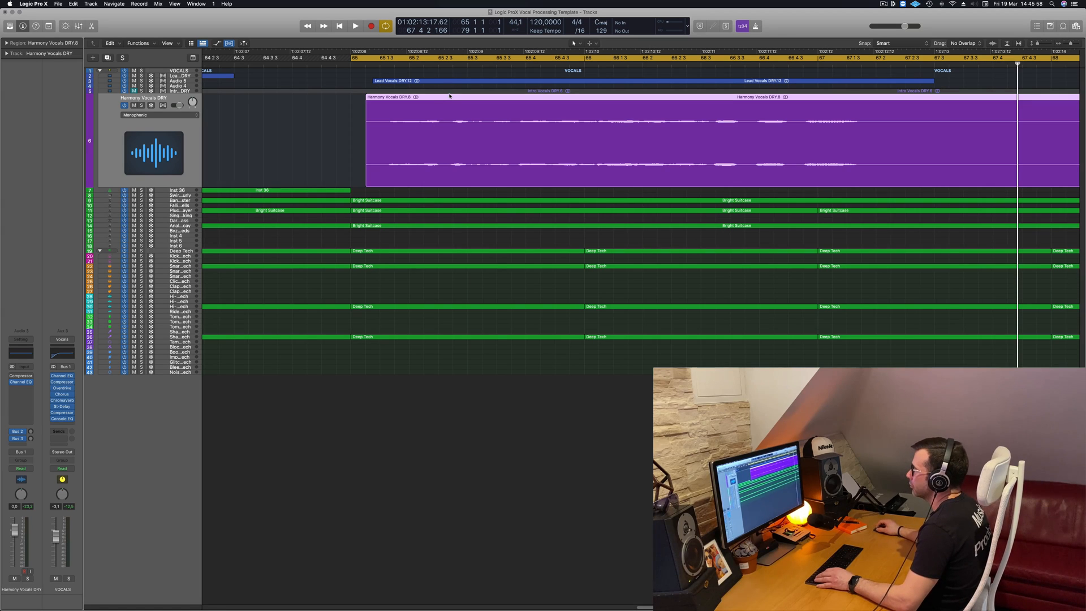
drag(450, 97, 378, 98)
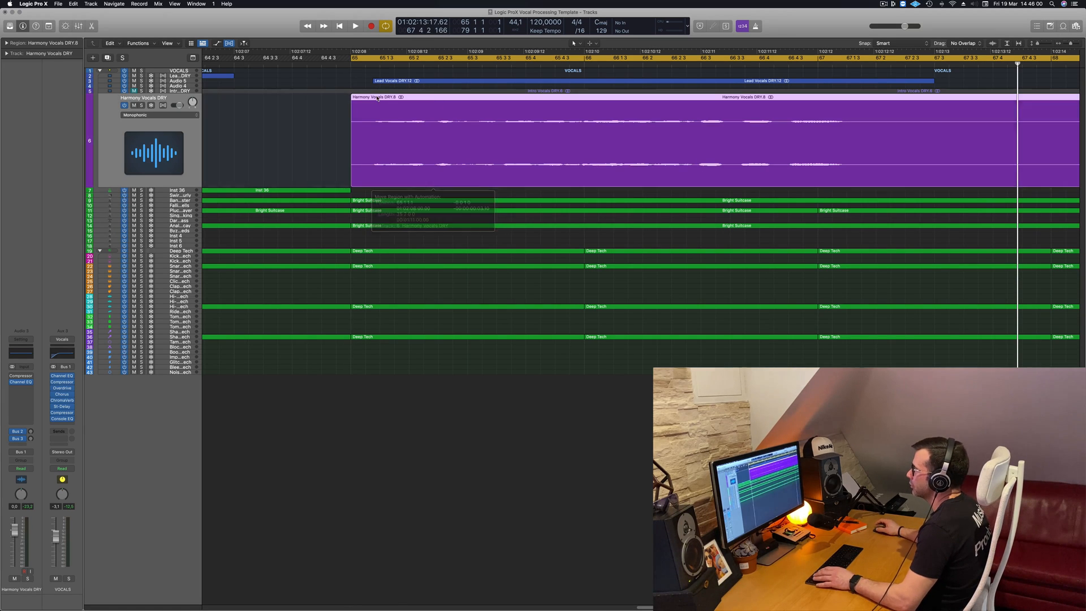
key(space)
key(space)
key(space)
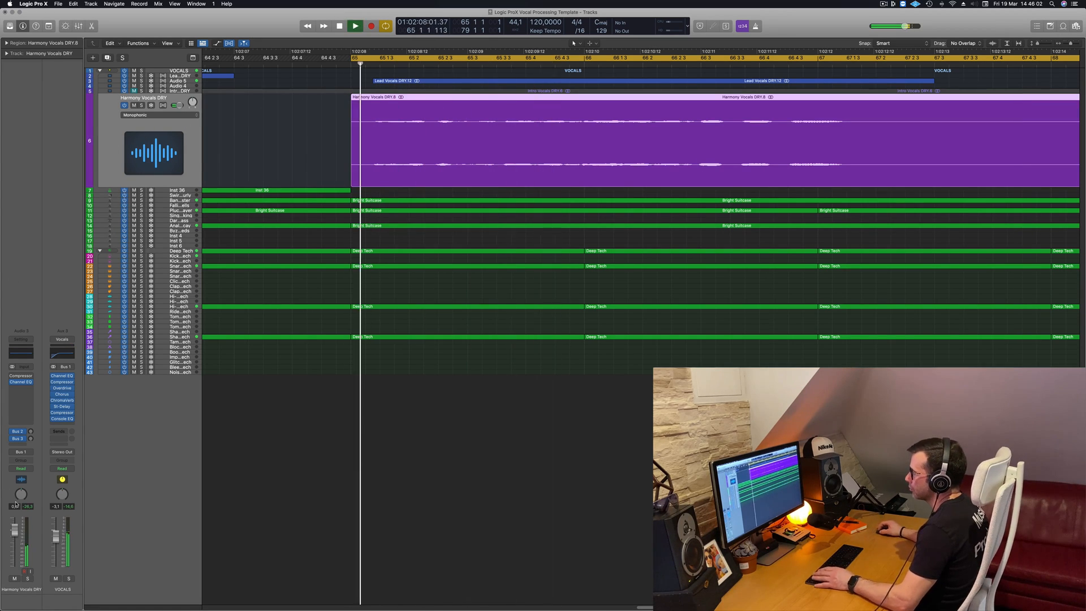
Lower the Harmony Vocals DRY track's volume to -3.4 dB and replay the loop
drag(14, 529, 15, 536)
key(space)
key(space)
Split the Harmony Vocals DRY region at bar 69, delete everything after the split and replay the loop
scroll(414, 250, down, 1)
scroll(414, 250, down, 2)
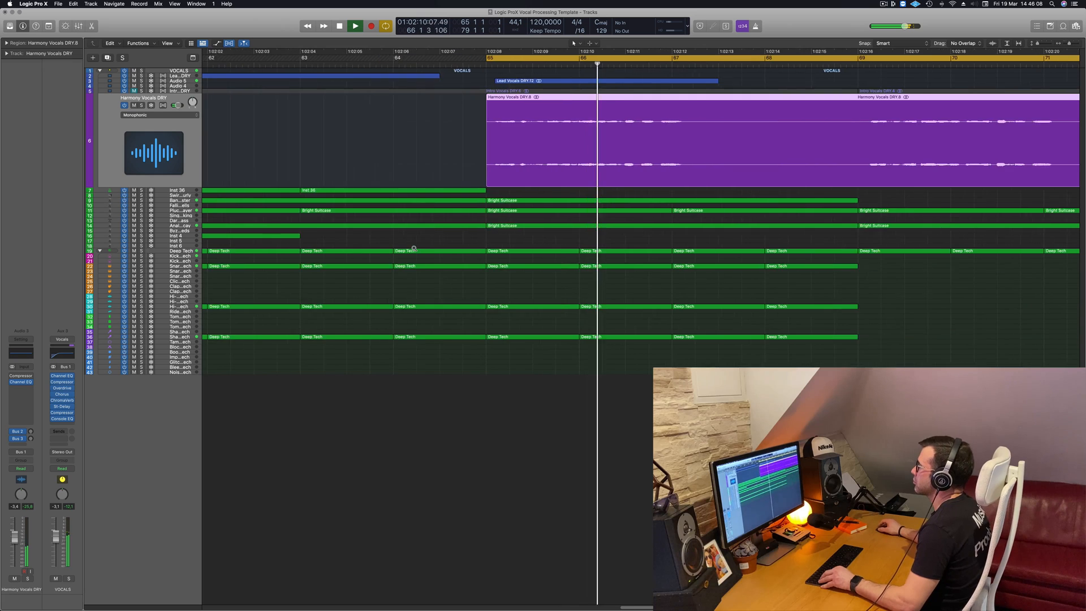
scroll(452, 142, down, 3)
scroll(325, 135, up, 5)
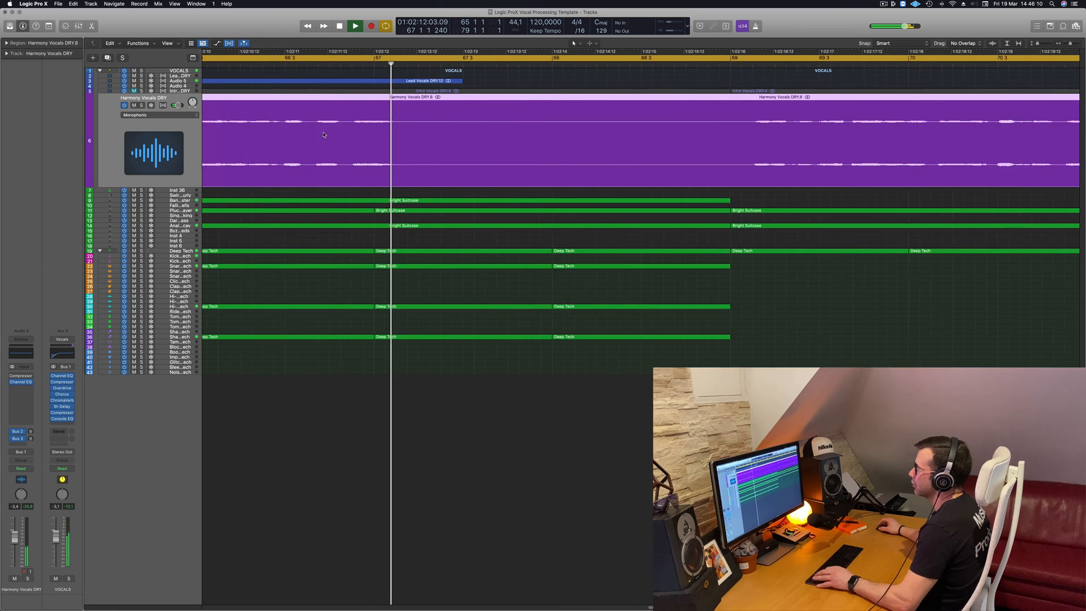
key(space)
key(space)
scroll(332, 138, down, 5)
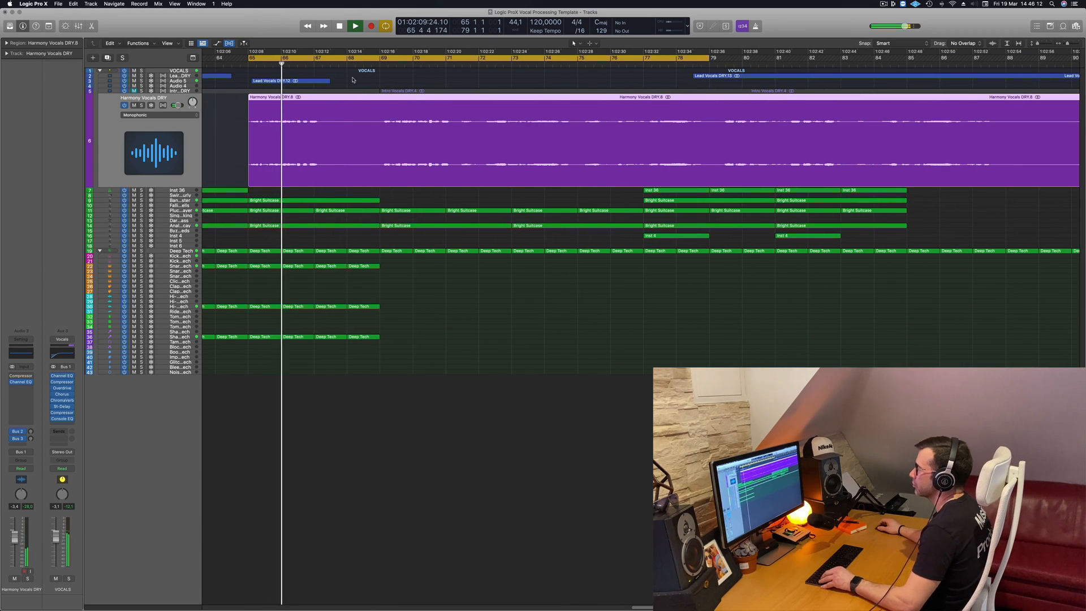
scroll(305, 120, down, 1)
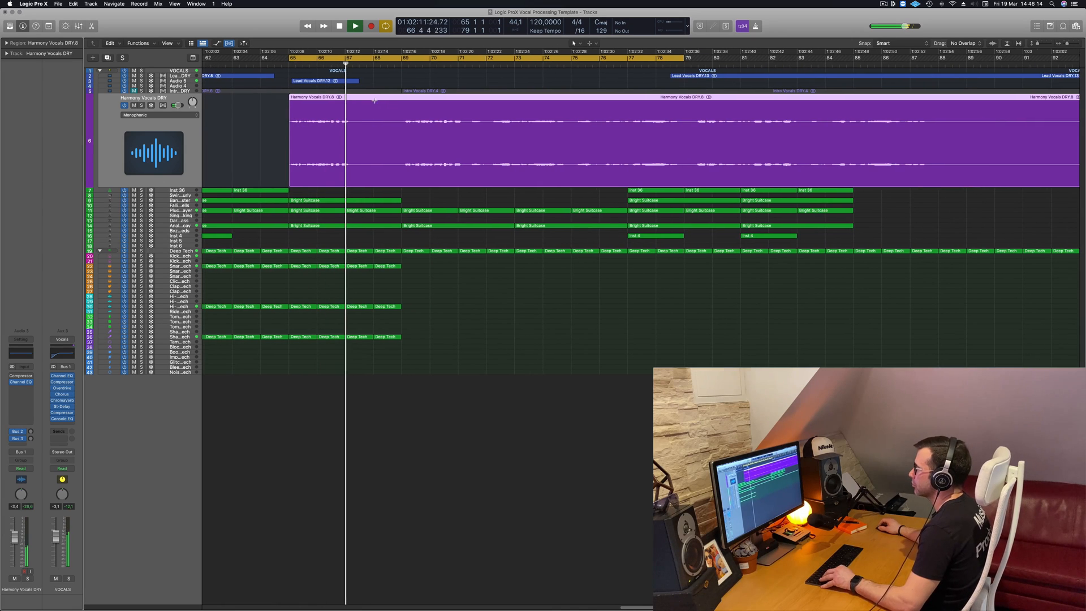
click(402, 98)
key(Delete)
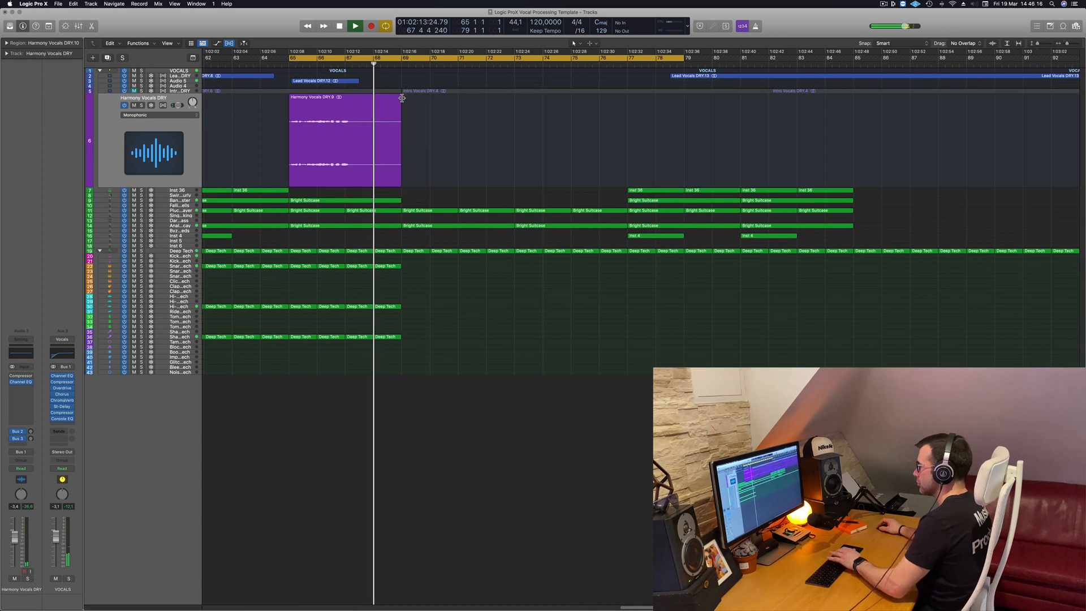
key(space)
key(space)
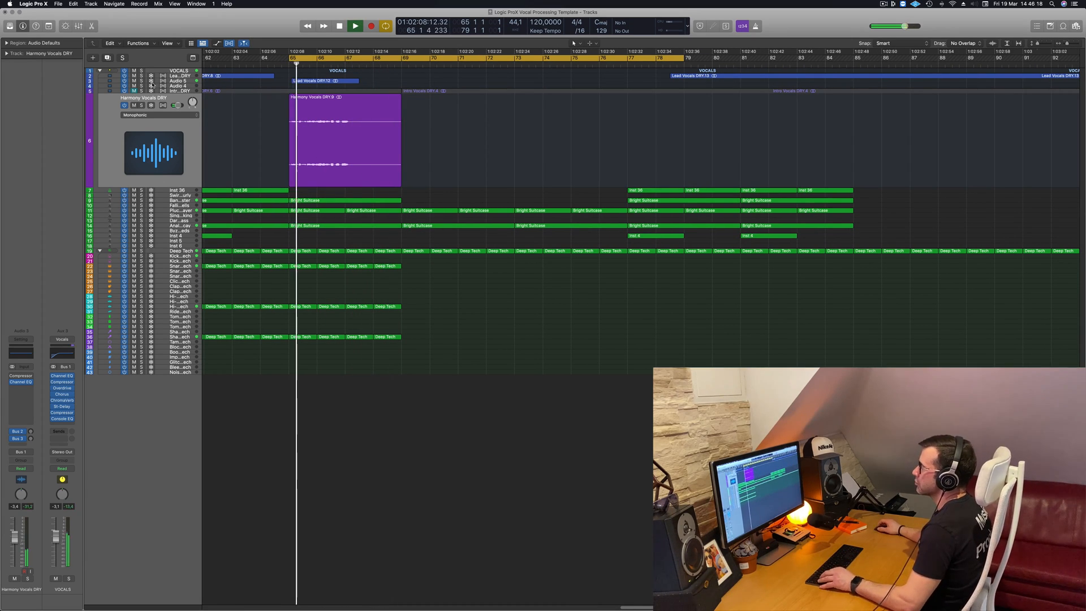
Replay the section from bar 65 repeatedly while checking the Audio 5, Lead Vocals DRY and Harmony Vocals DRY tracks
key(Up)
key(Up)
key(Up)
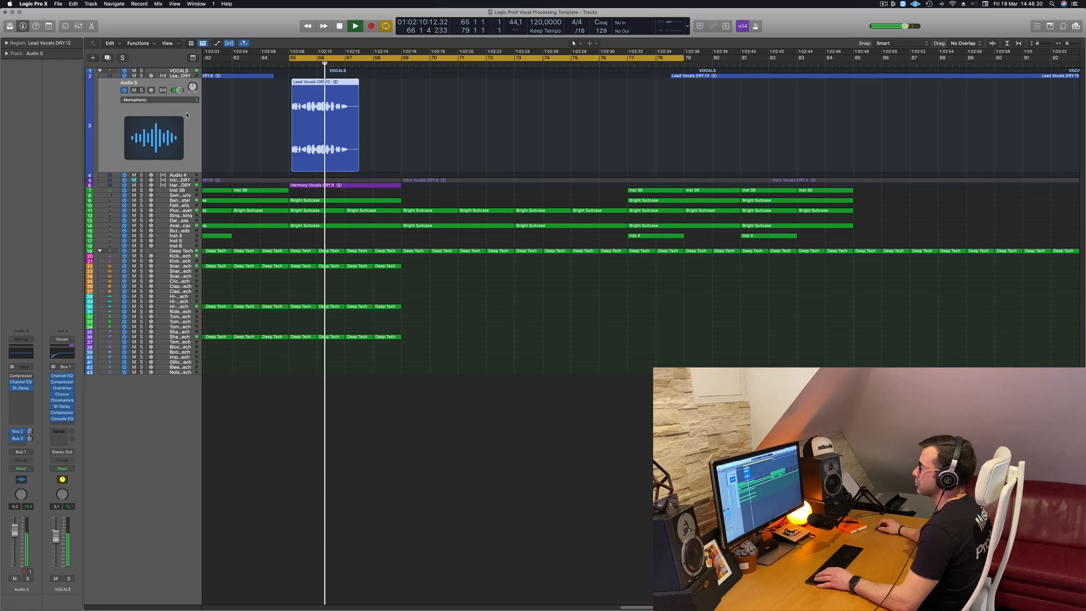
key(space)
key(space)
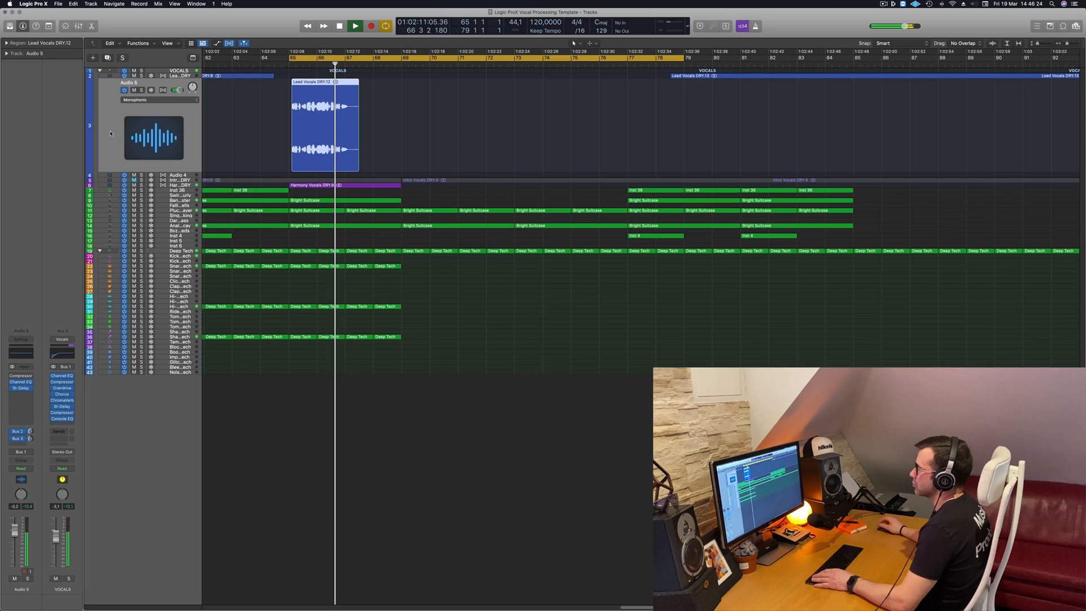
key(space)
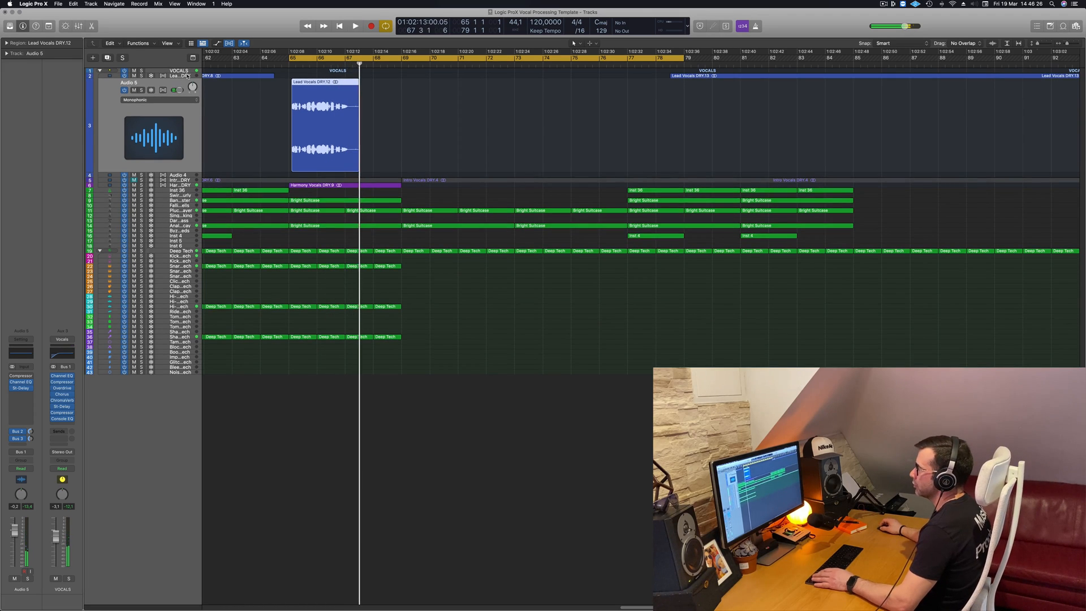
key(space)
click(114, 76)
key(space)
key(space)
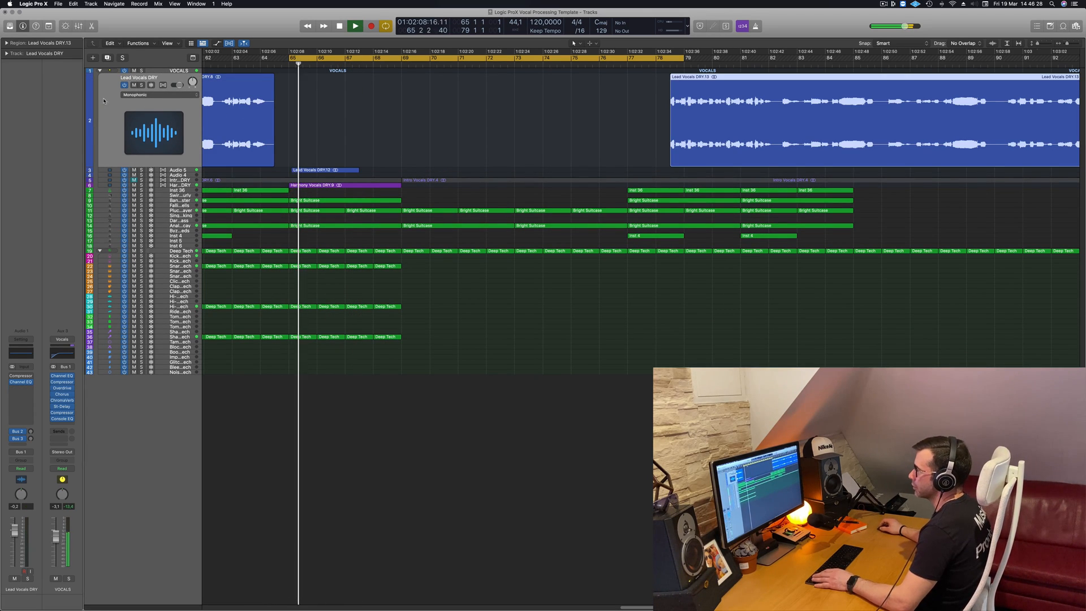
scroll(169, 166, up, 1)
key(space)
key(space)
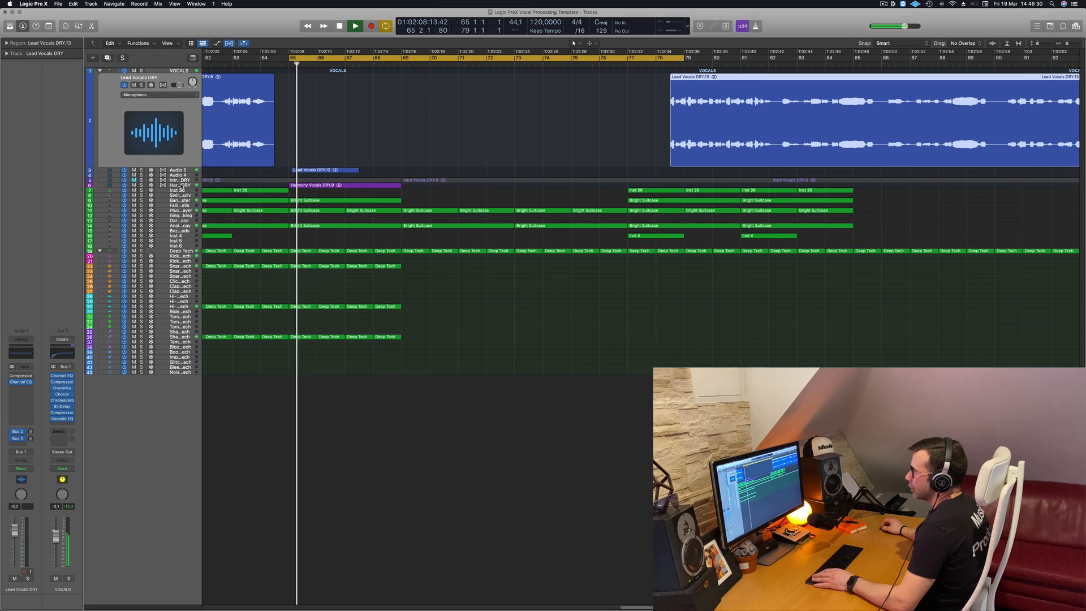
click(181, 187)
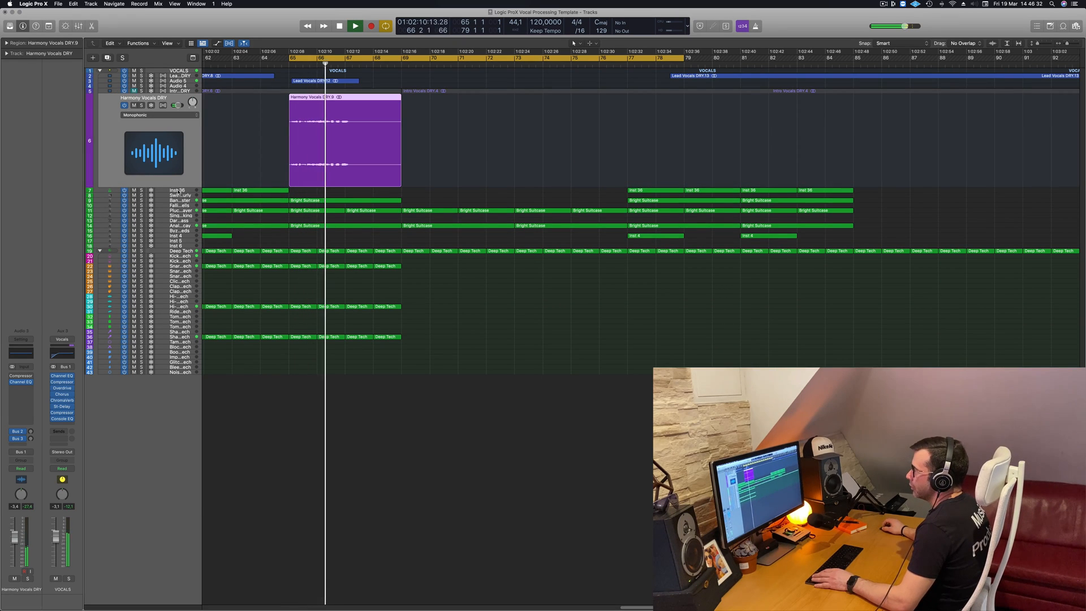
Duplicate the Inst 36 track with its sampler settings while looping the section from bar 65
click(179, 191)
key(space)
key(space)
click(107, 57)
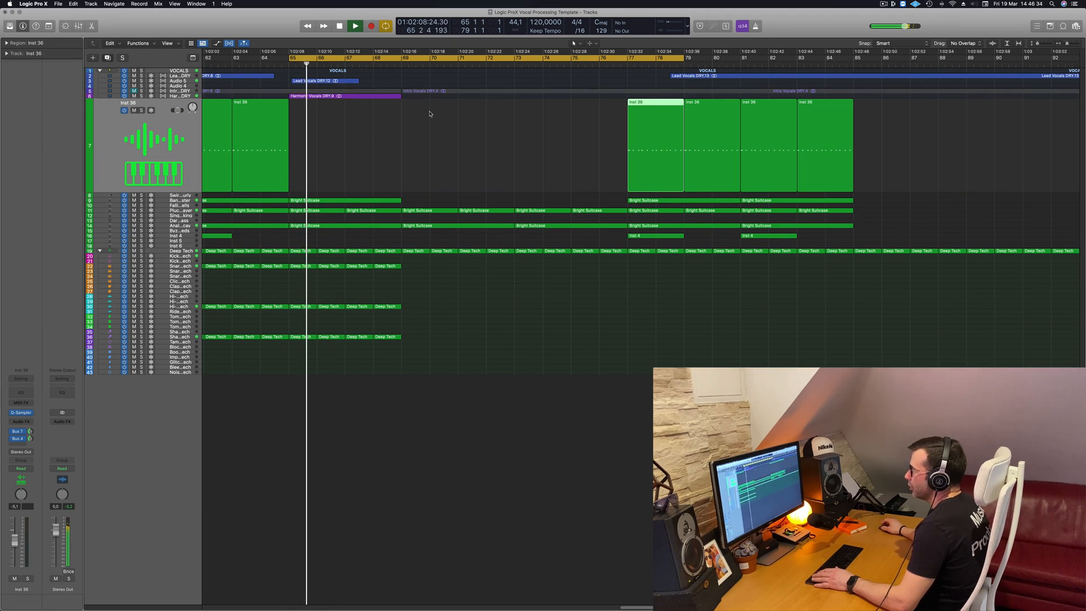
Open the Quick Sampler of the Inst 37 track and move its window clear of the vocal regions
click(321, 82)
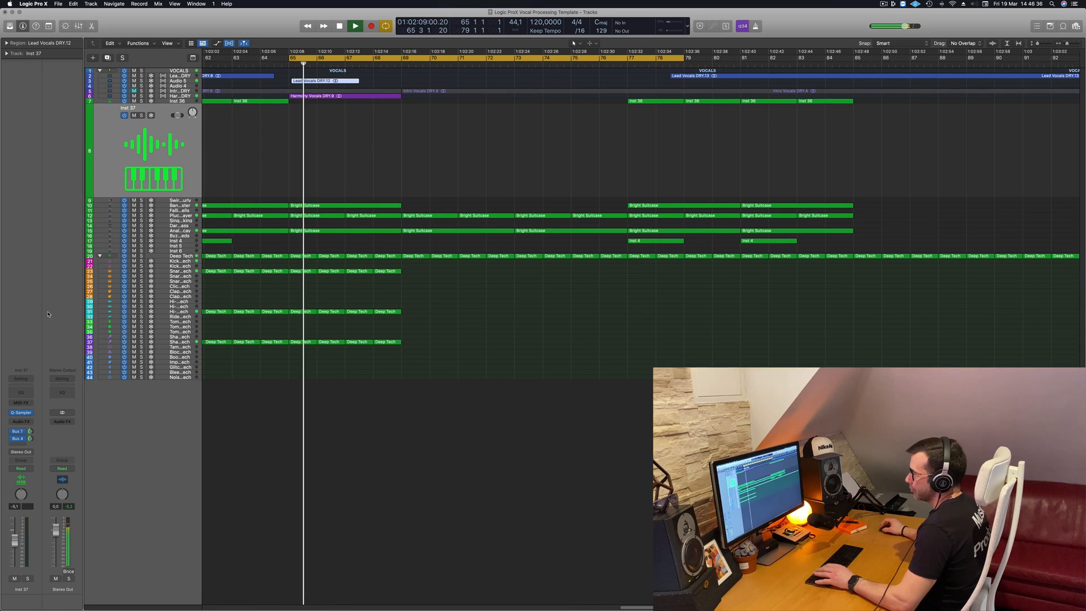
click(21, 413)
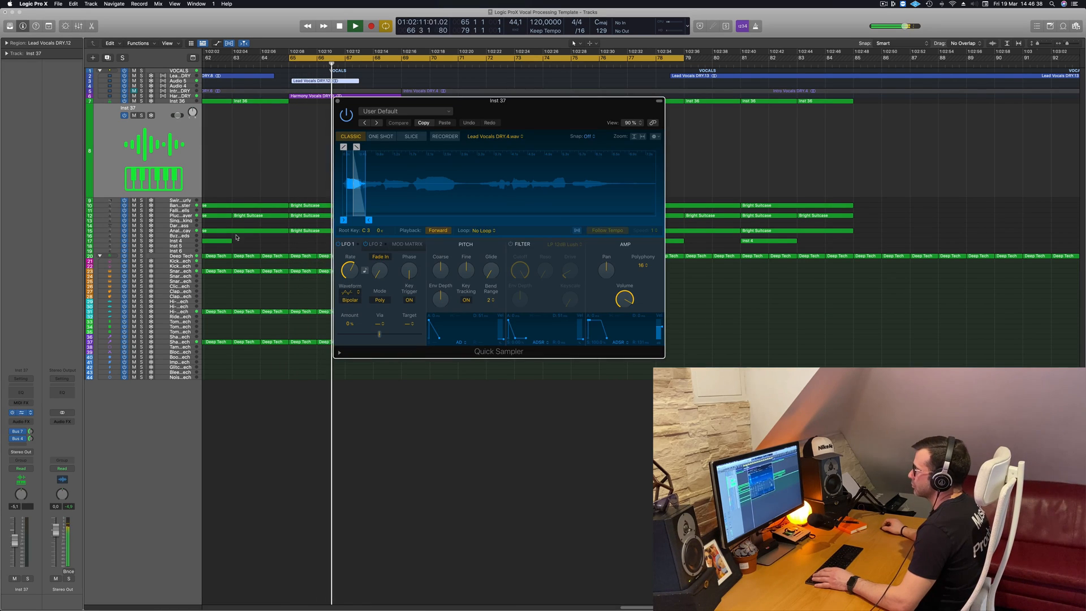
drag(497, 107, 642, 121)
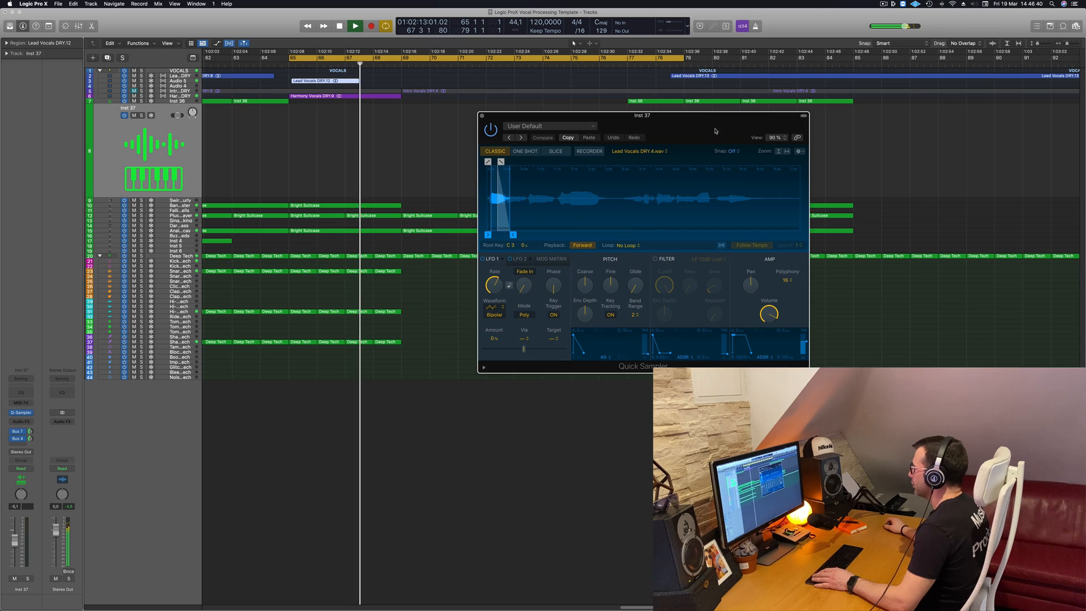
drag(715, 125, 701, 136)
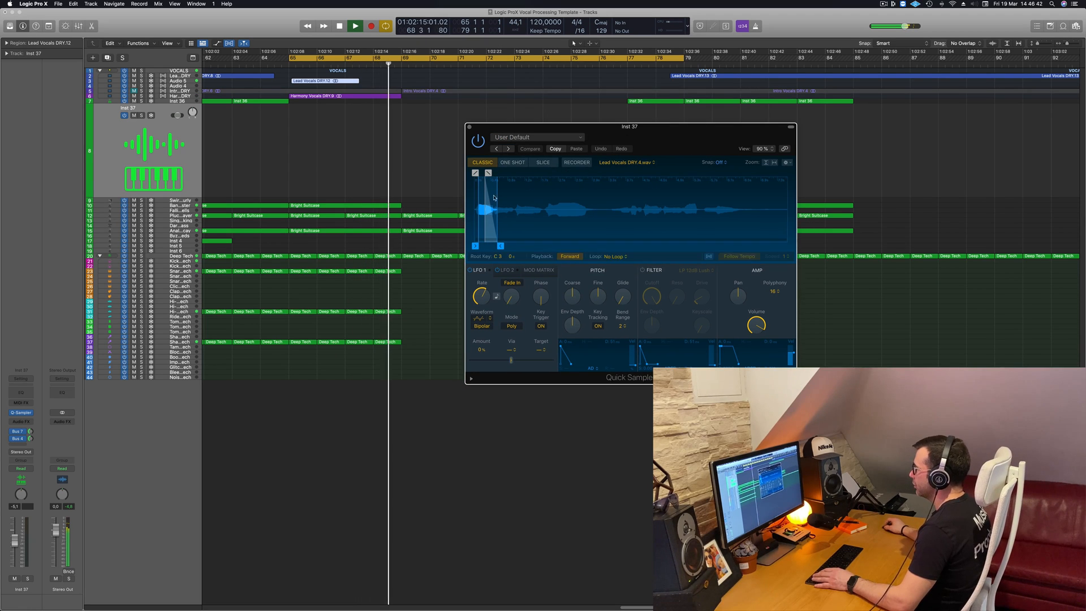
click(788, 162)
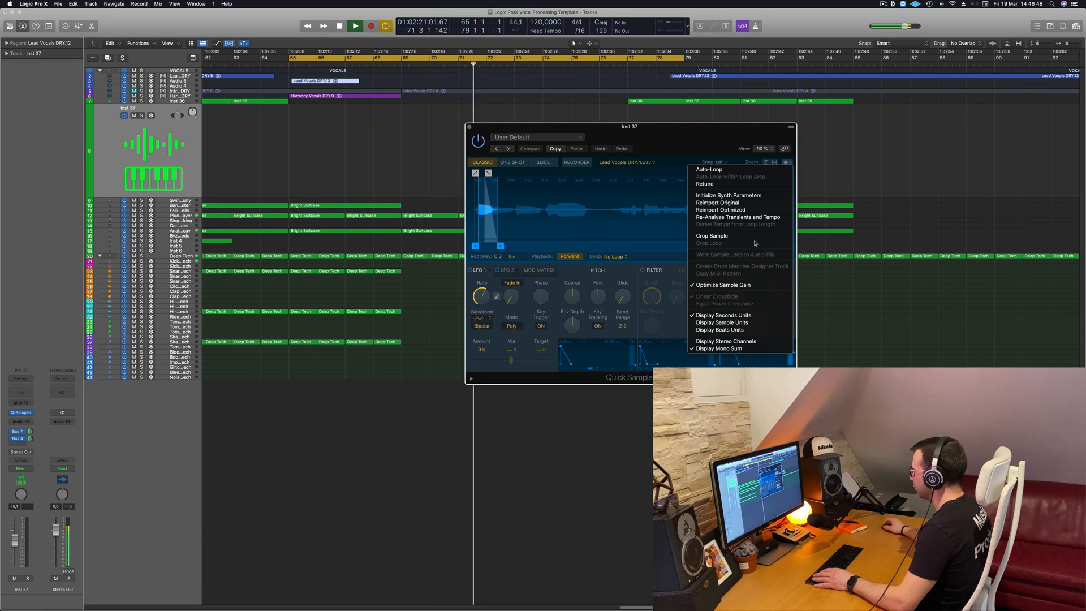
click(570, 200)
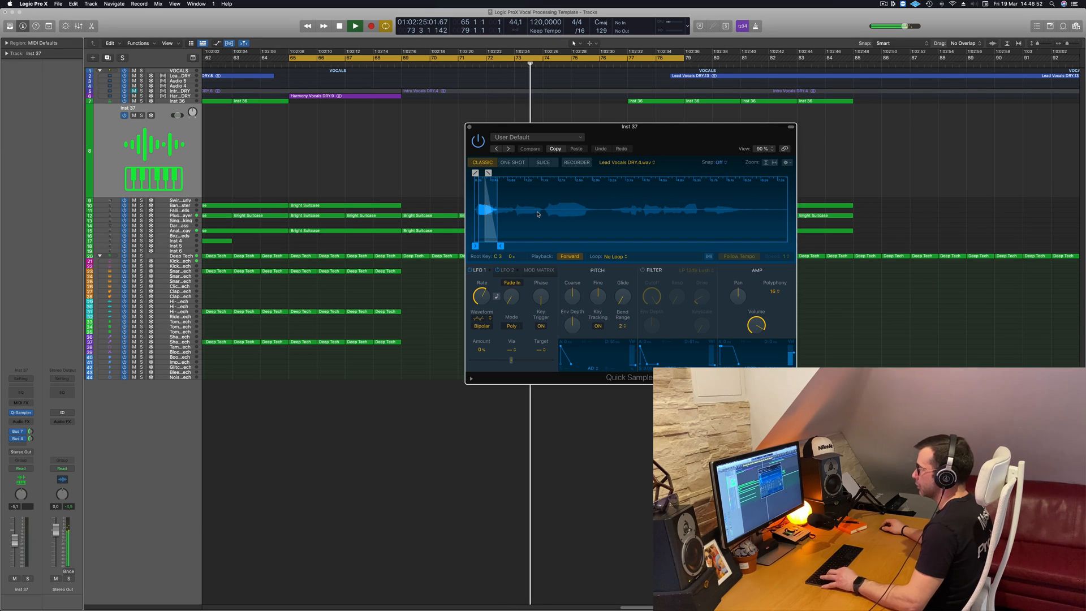
key(super+z)
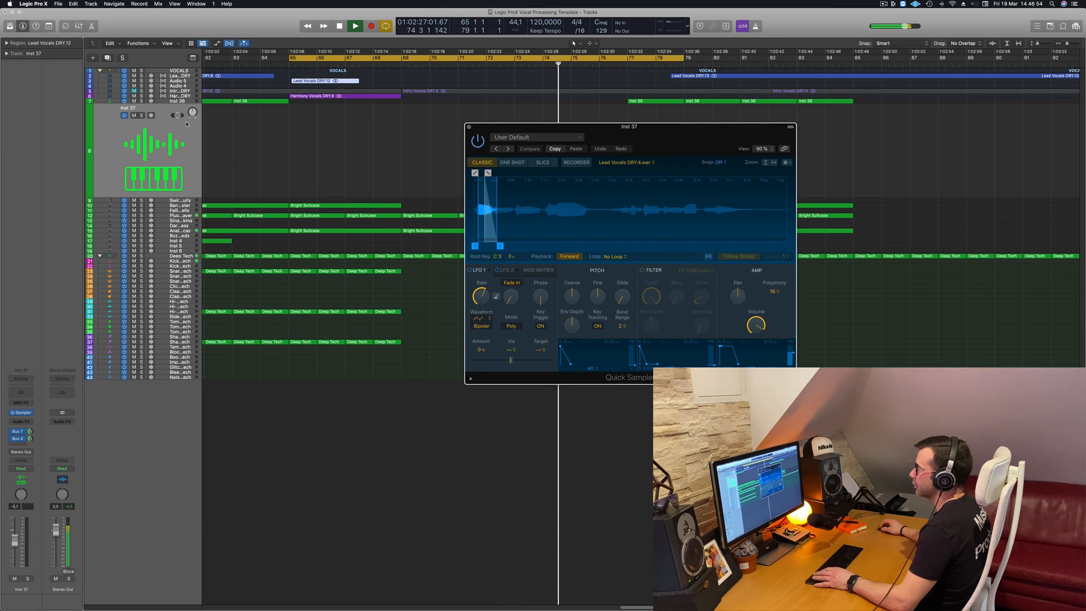
Load the Lead Vocals DRY.12 region from the Audio 5 track into the Inst 37 Quick Sampler
click(172, 149)
key(space)
key(space)
scroll(192, 134, right, 1)
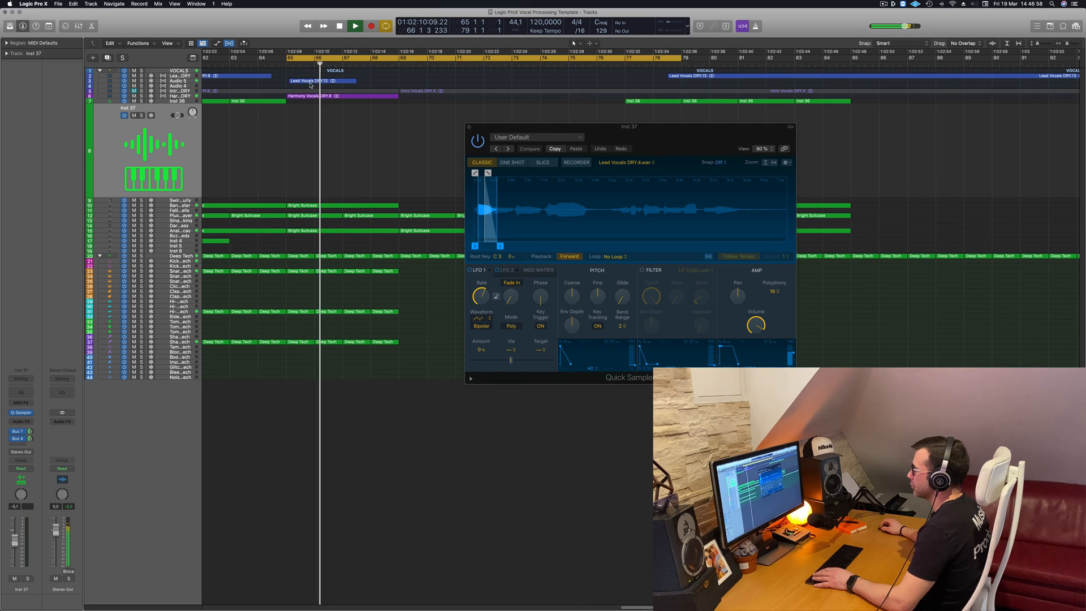
drag(310, 82, 668, 216)
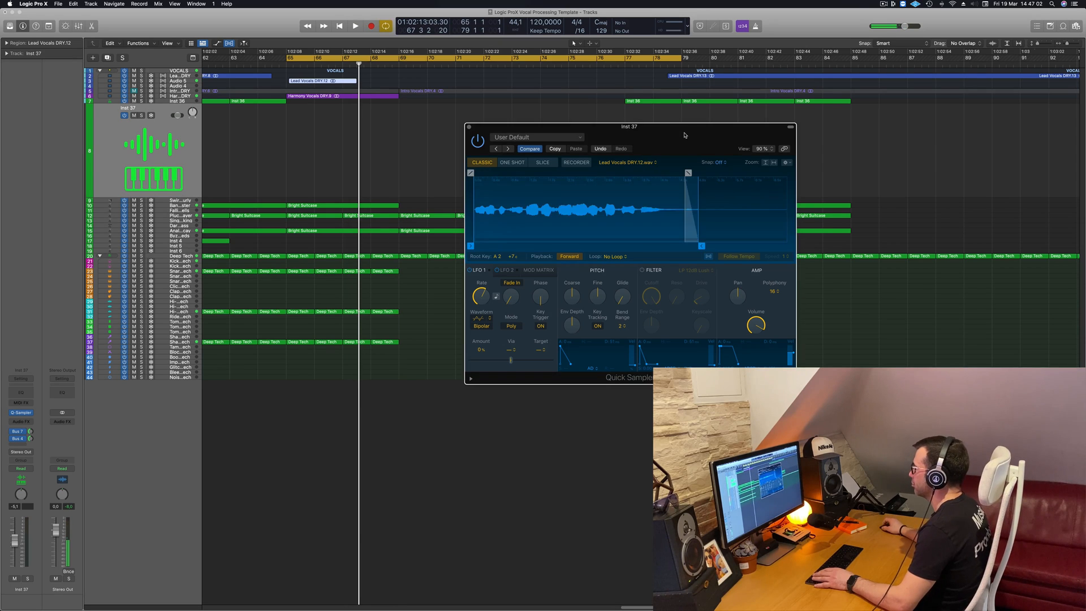
Reposition the sampler window, stop playback and open Musical Typing for the Inst 37 track
drag(596, 139, 483, 141)
key(space)
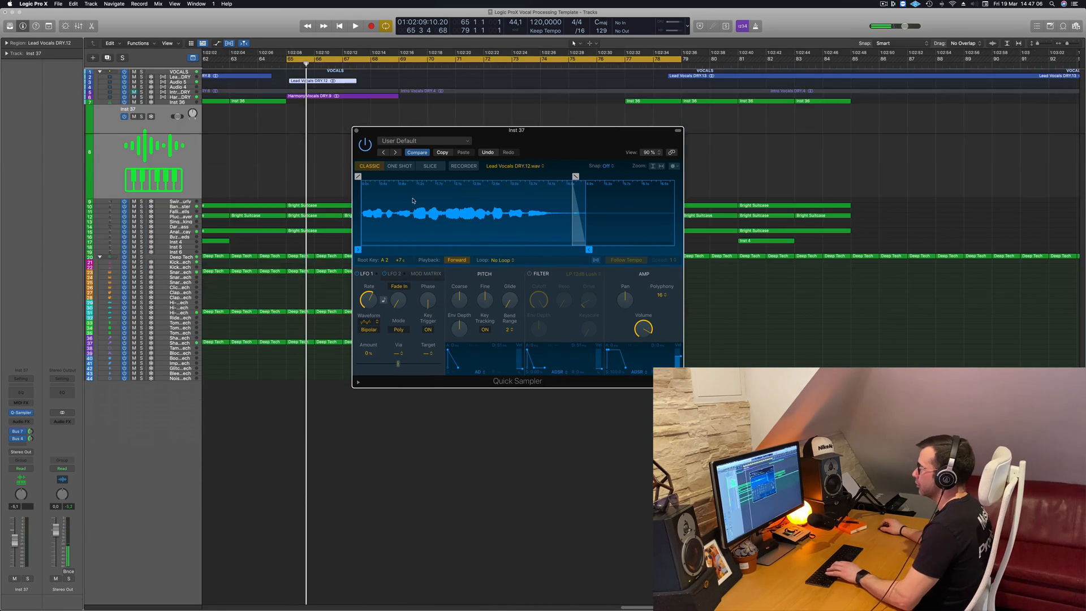
key(super+k)
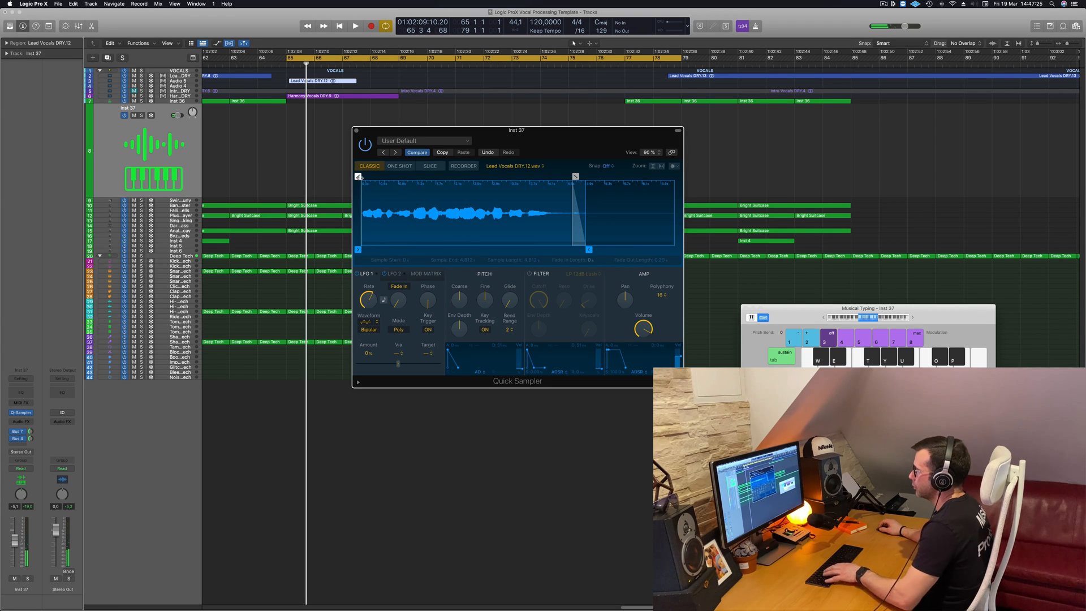
Trim the vocal sample to 0.552–1.222 s, then raise the Inst 37 track's volume slightly during playback
drag(358, 249, 378, 251)
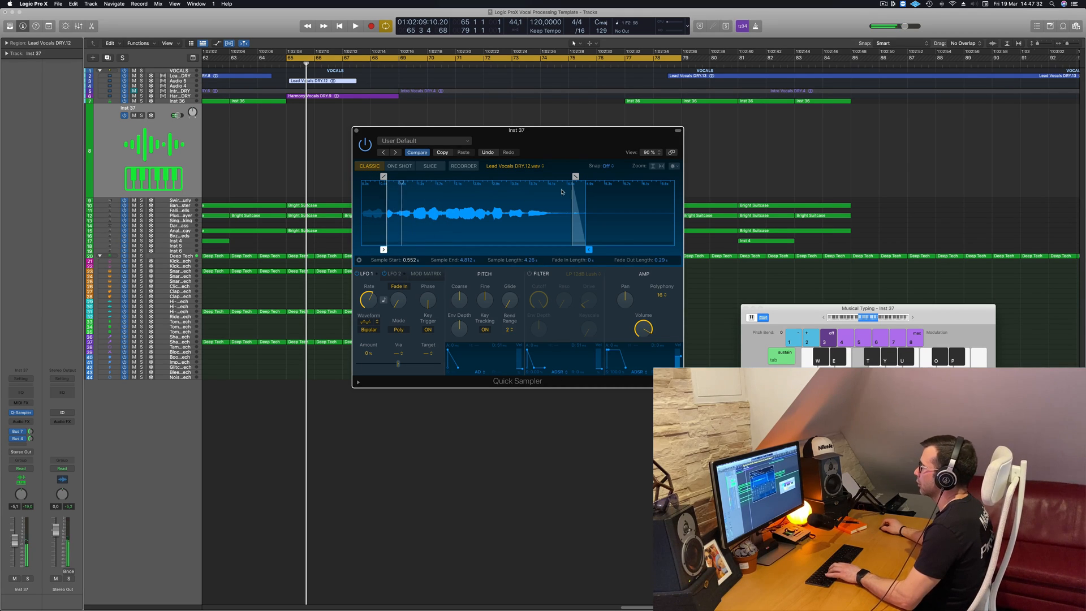
drag(590, 249, 425, 251)
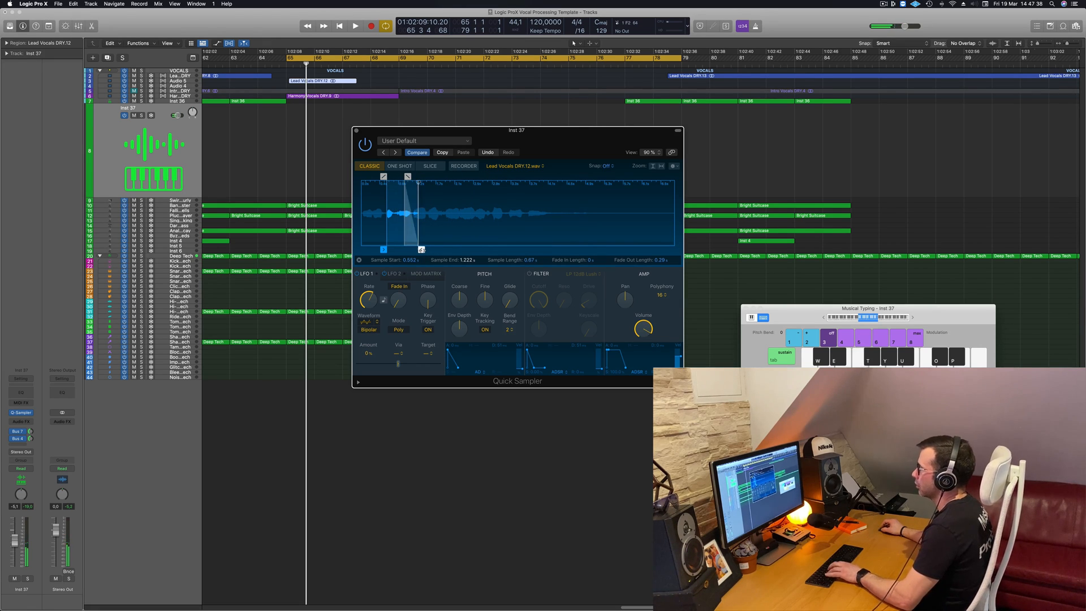
drag(533, 144, 658, 135)
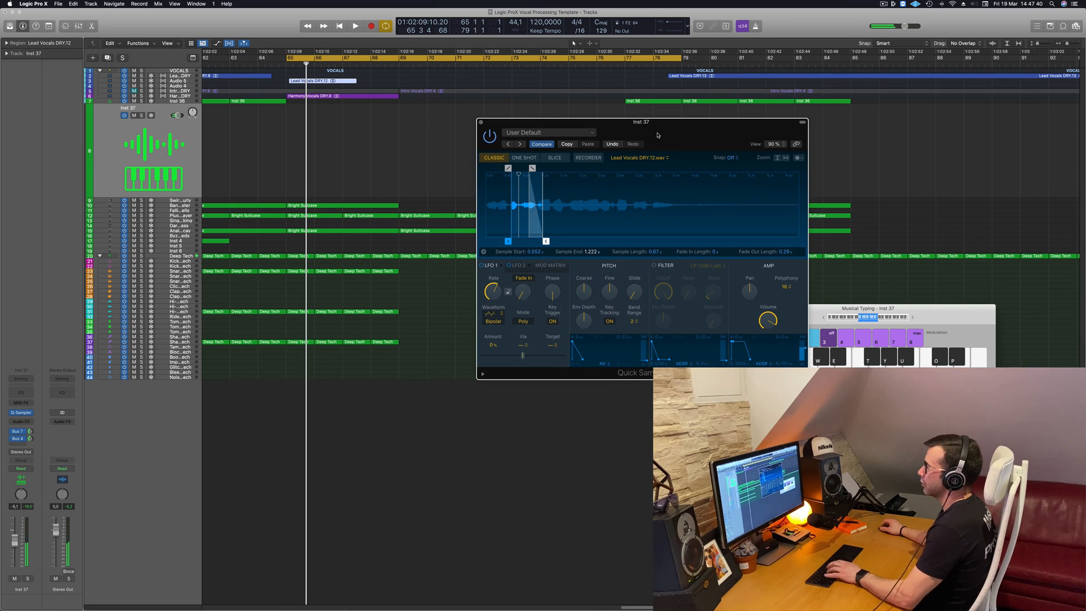
key(space)
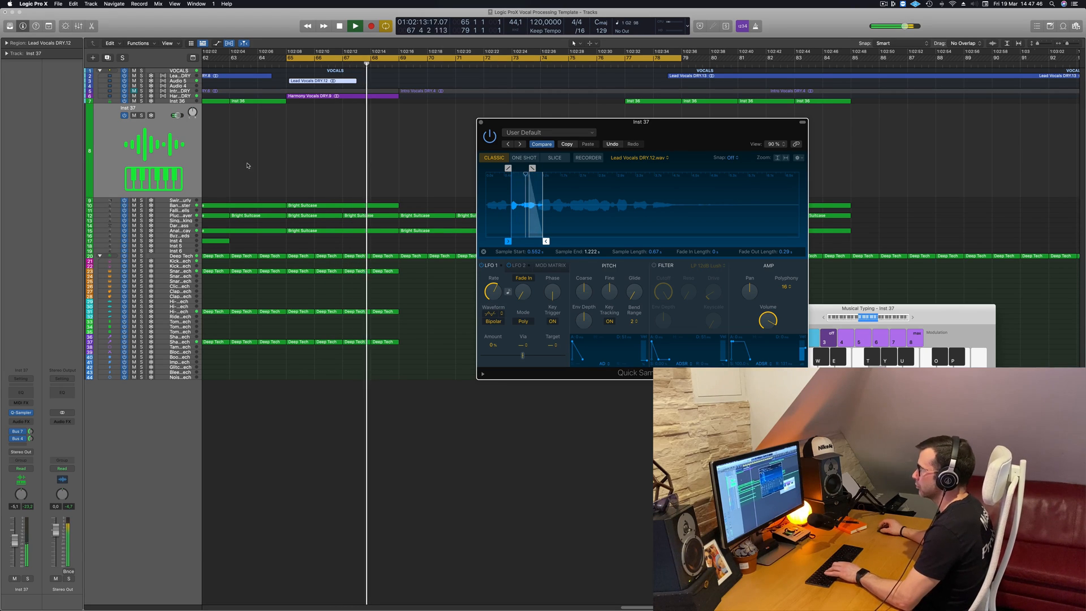
drag(16, 541, 19, 530)
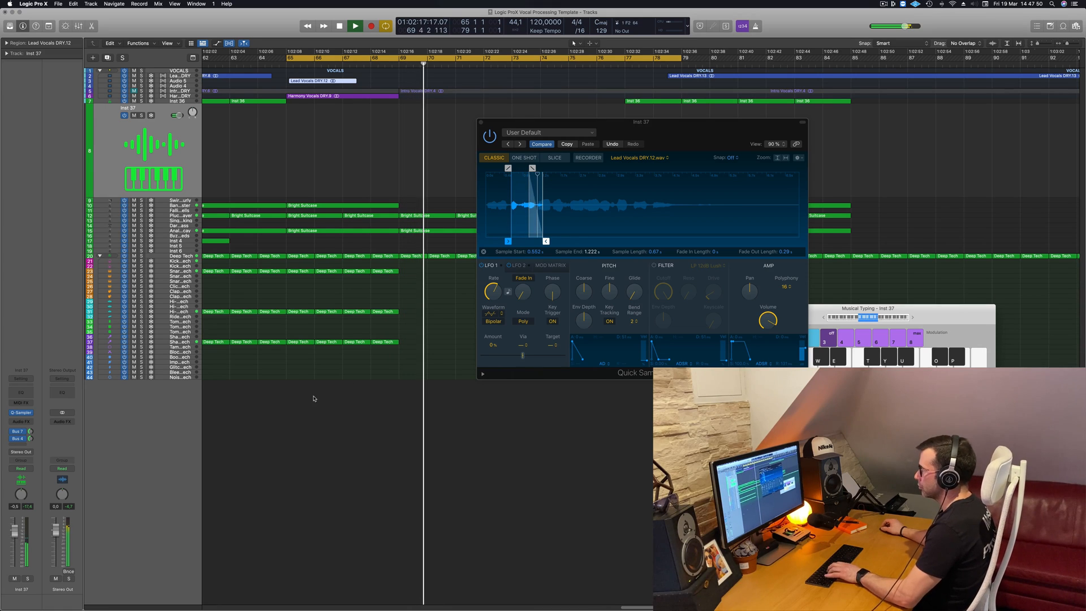
Extend the sample end to 4.242 s and audition several notes of the vocal over the loop
drag(546, 241, 687, 241)
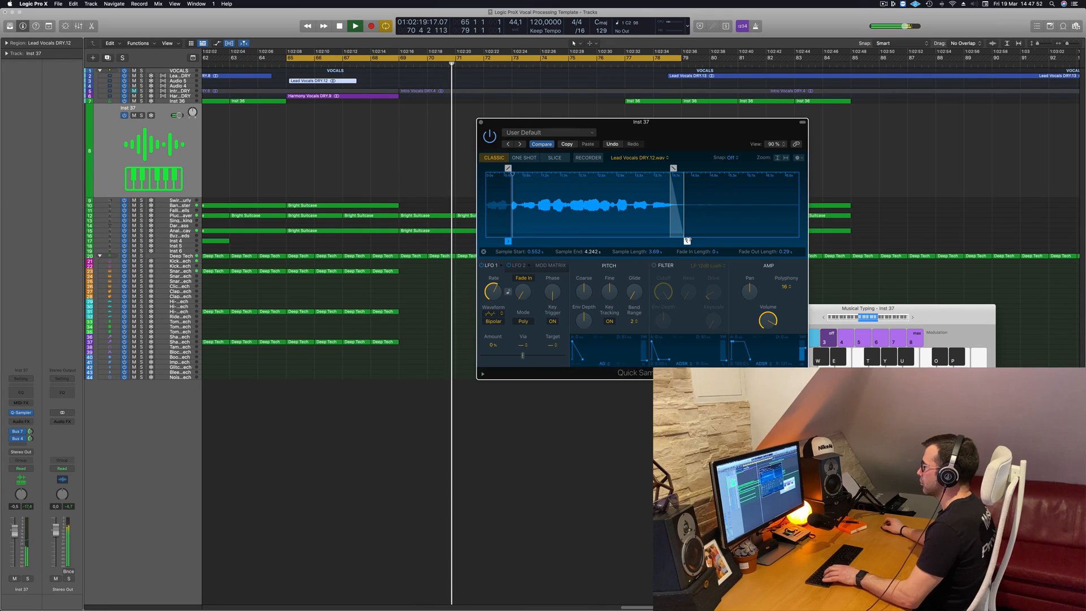
key(s)
key(d)
key(f)
key(g)
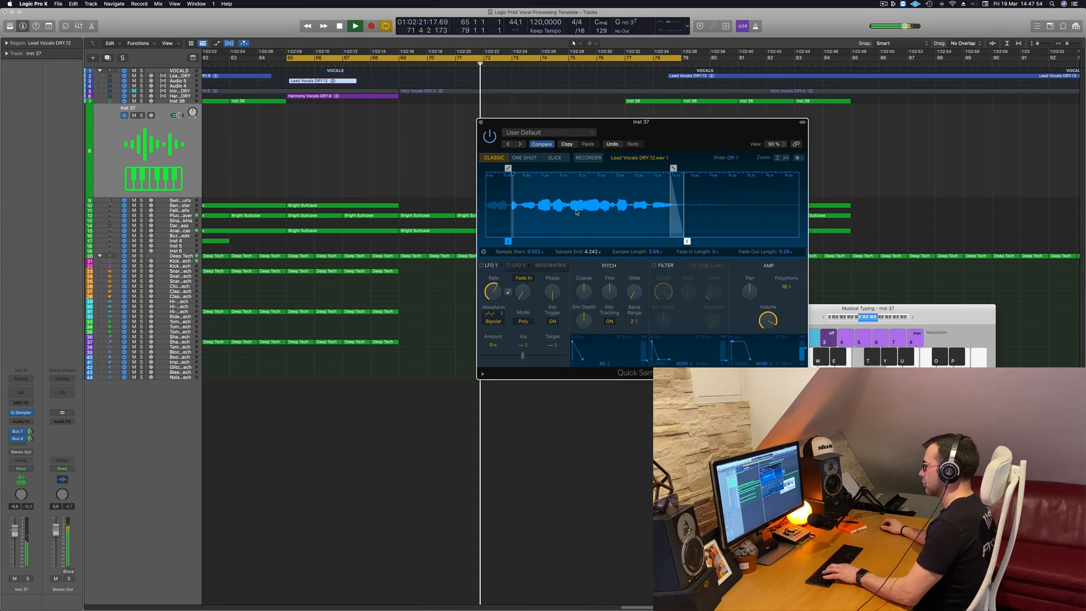
Record a vocal sampler part on the Inst 37 track from bar 72, then stop
key(r)
key(e)
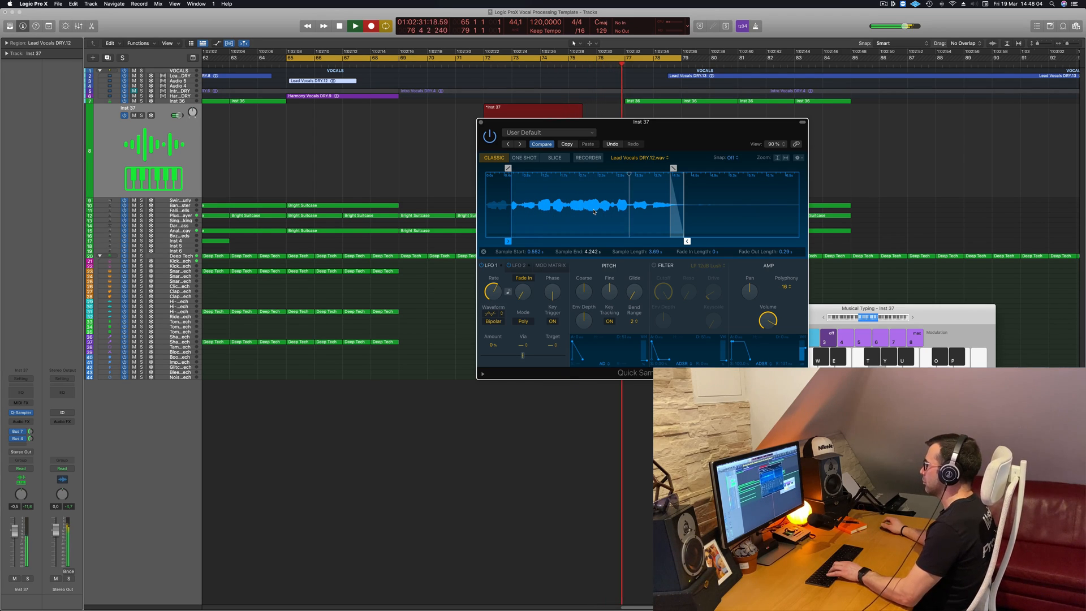
key(space)
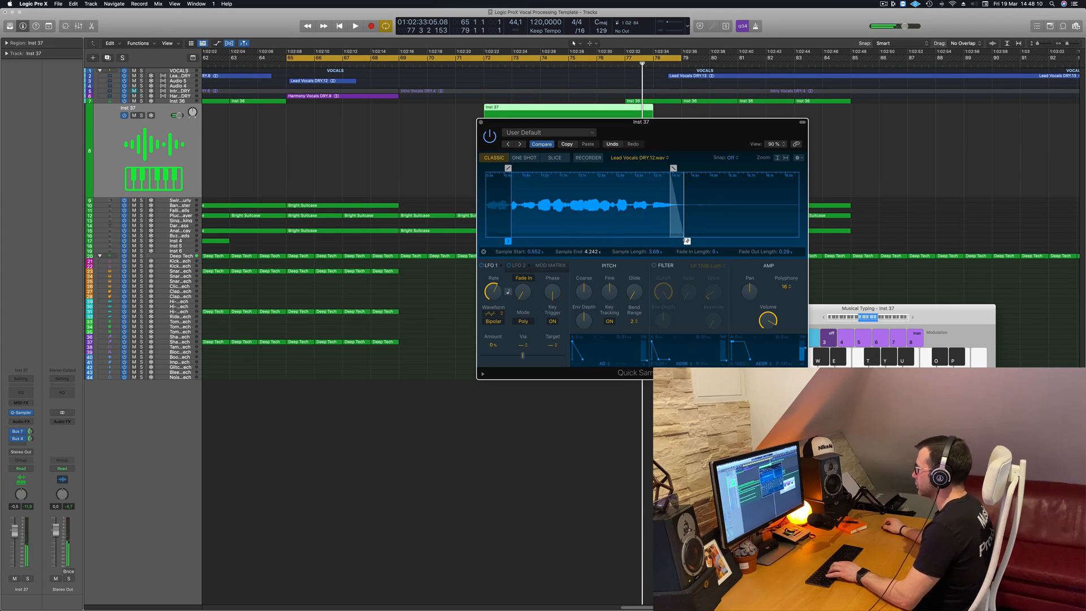
Adjust the vocal sample's range so it starts at 2.115 s and ends at 4.425 s
drag(687, 242, 576, 243)
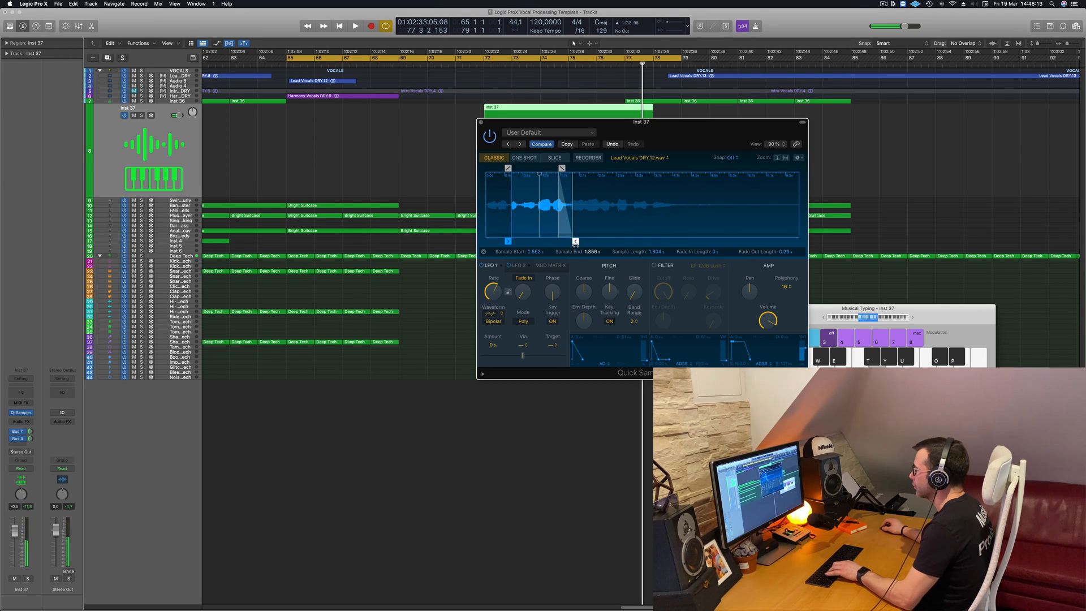
drag(580, 241, 664, 241)
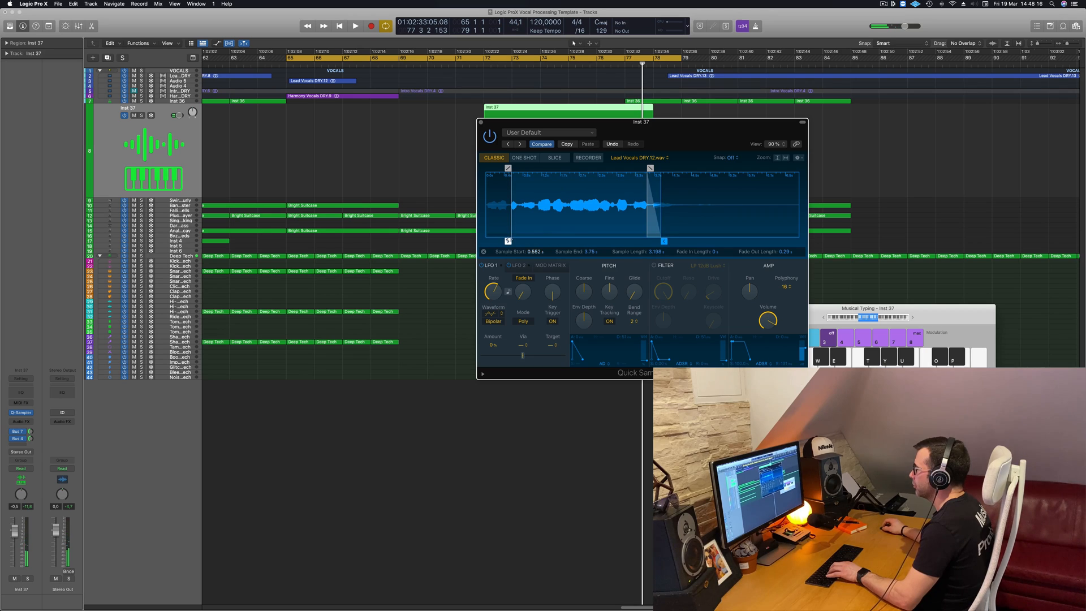
drag(508, 241, 569, 240)
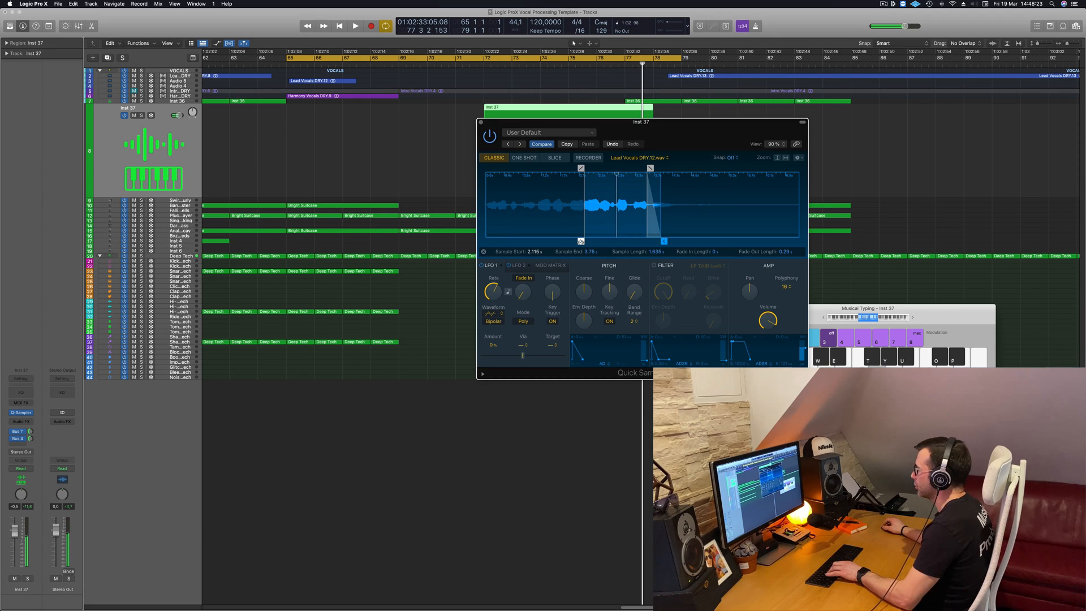
drag(664, 241, 697, 241)
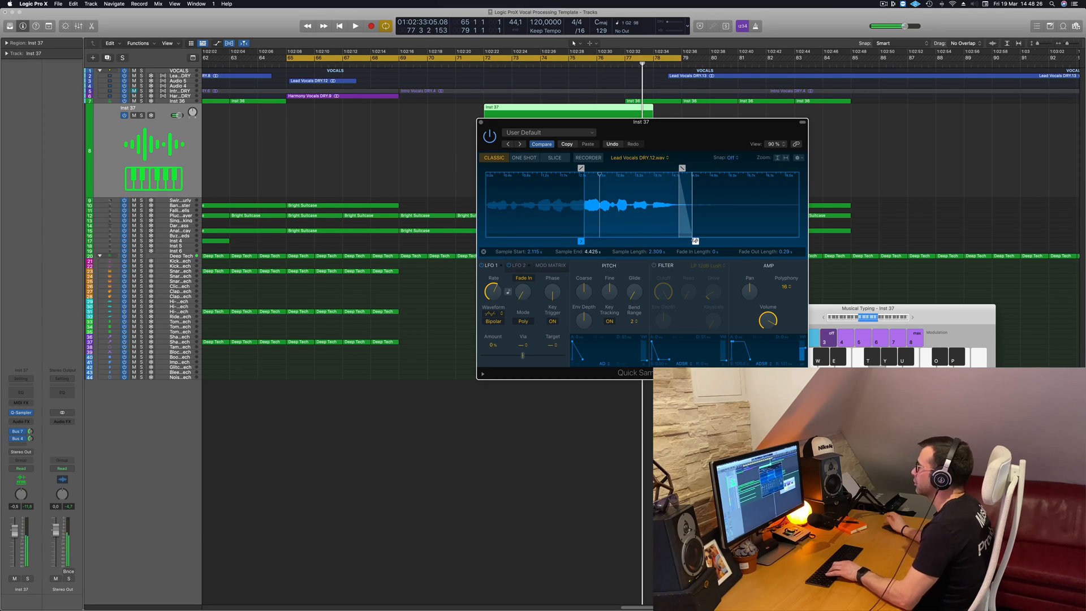
Move the sampler window below the Inst 37 track and delete the recorded Inst 37 region
drag(693, 131, 668, 261)
drag(688, 130, 610, 146)
key(Delete)
Record a new sampler take on the Inst 37 track from bar 70, then stop
key(space)
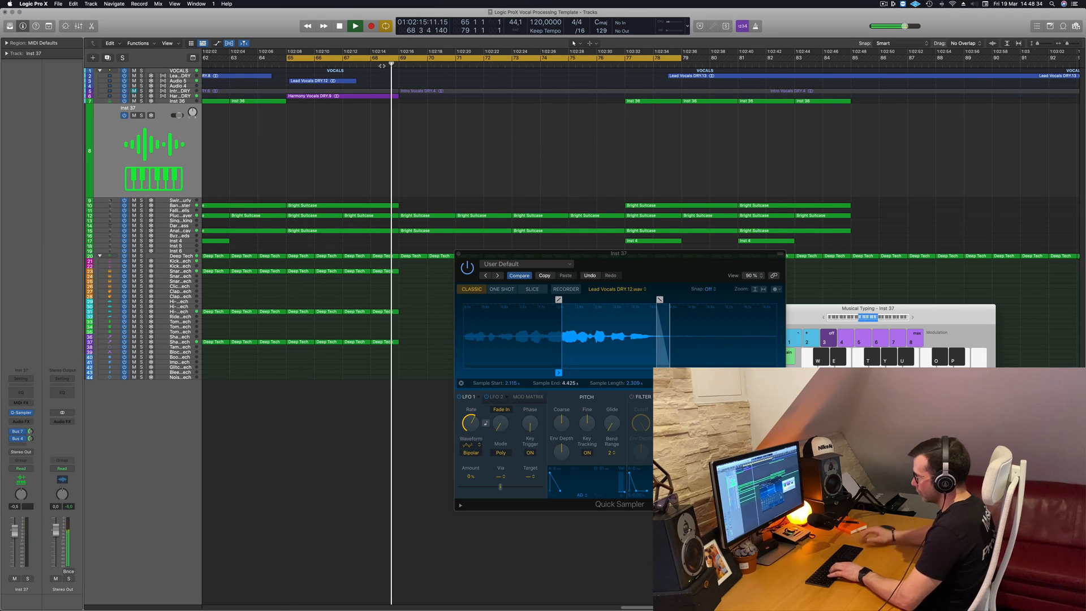
key(r)
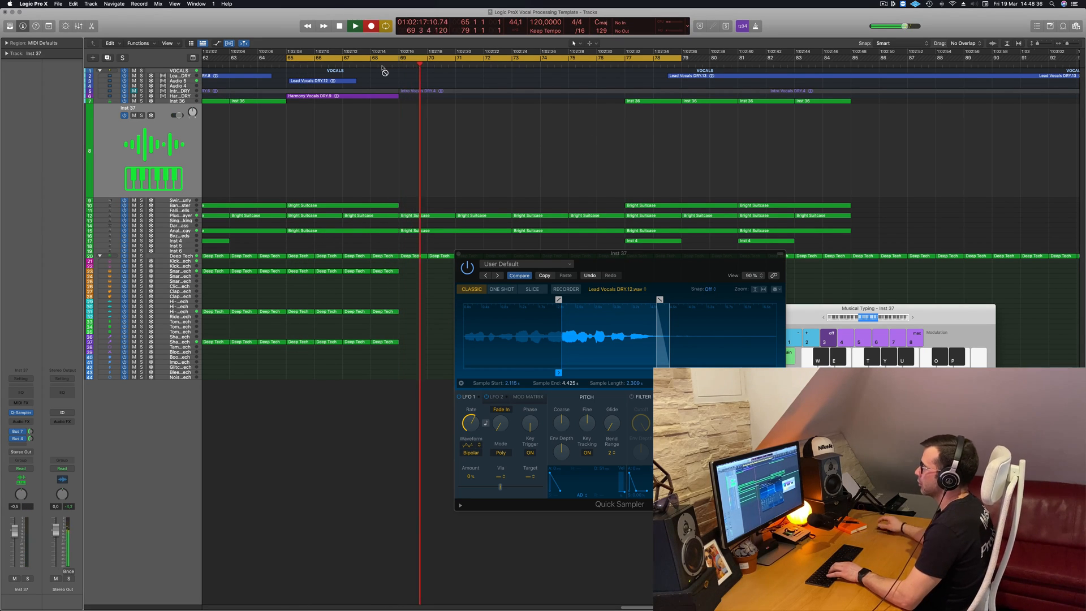
key(g)
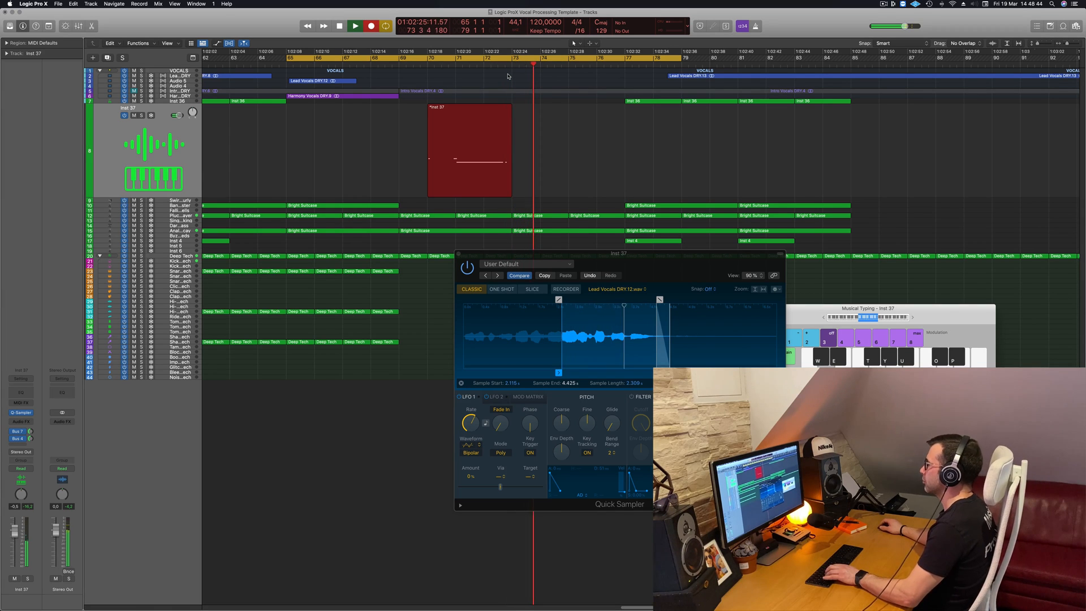
key(space)
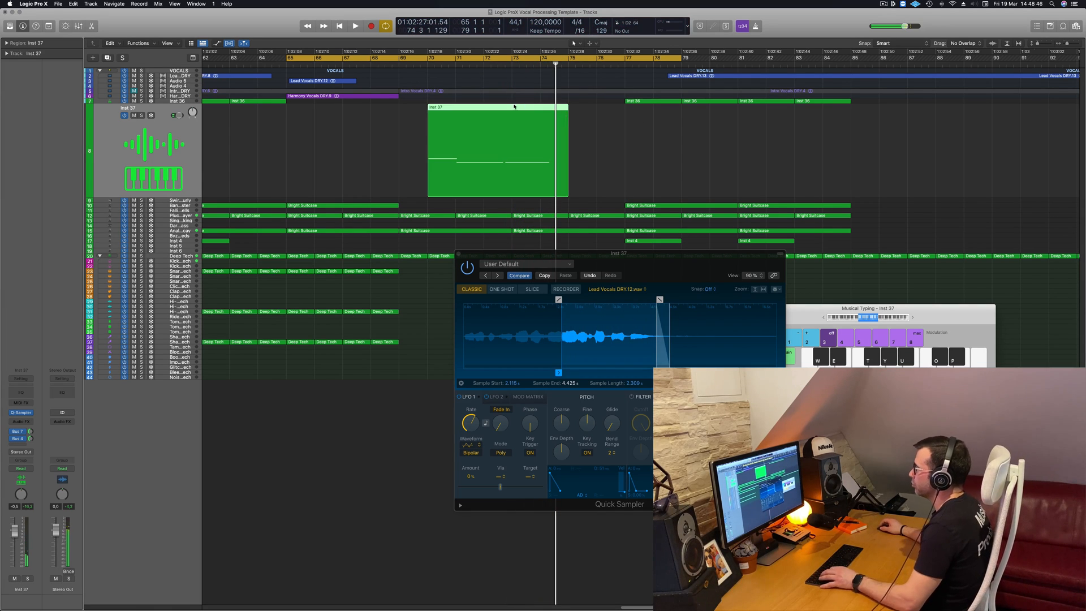
Split the Inst 37 region at bar 71 and delete the part before the split
click(454, 107)
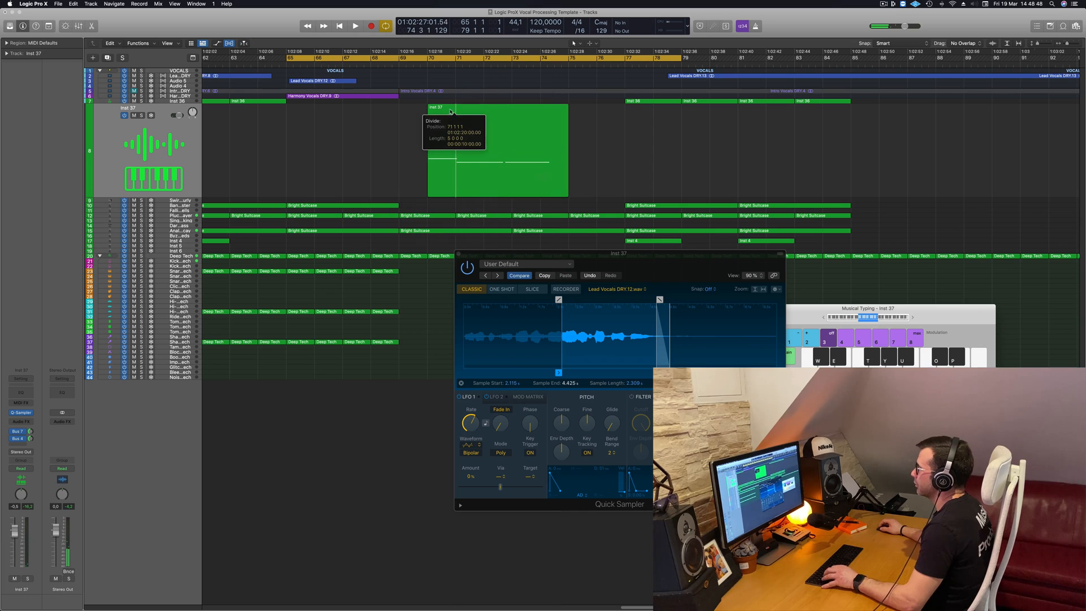
key(Return)
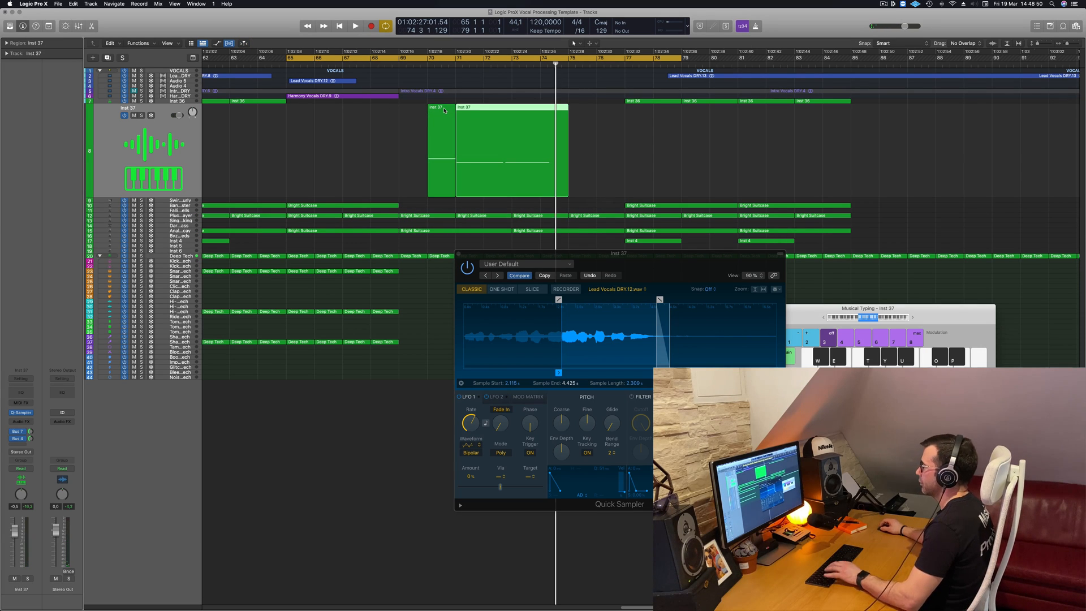
key(Delete)
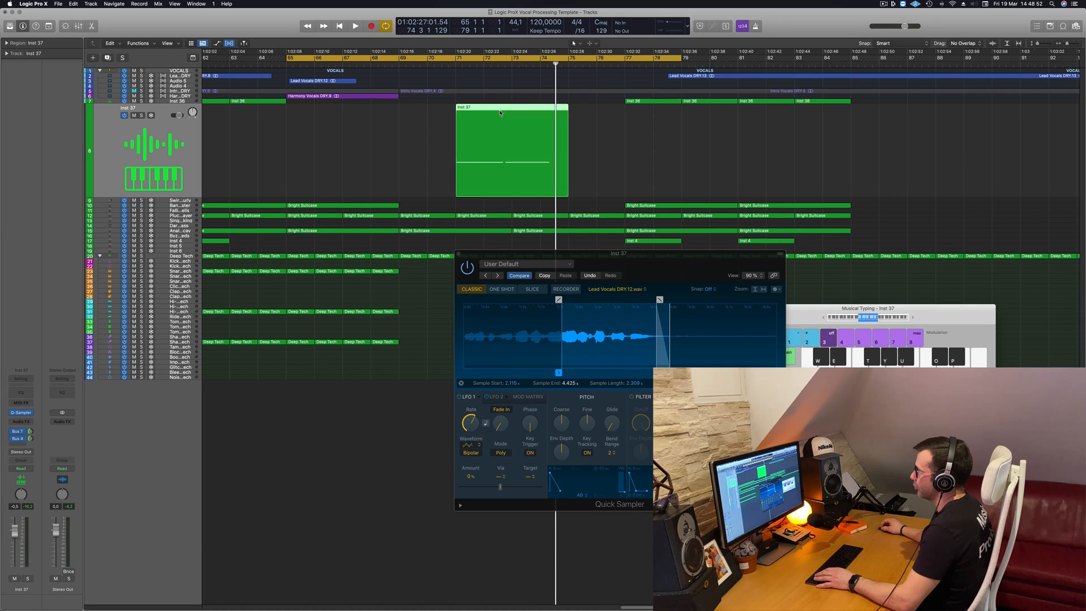
Move the remaining Inst 37 region to start at bar 69 and replay the loop from bar 65
drag(500, 113, 452, 116)
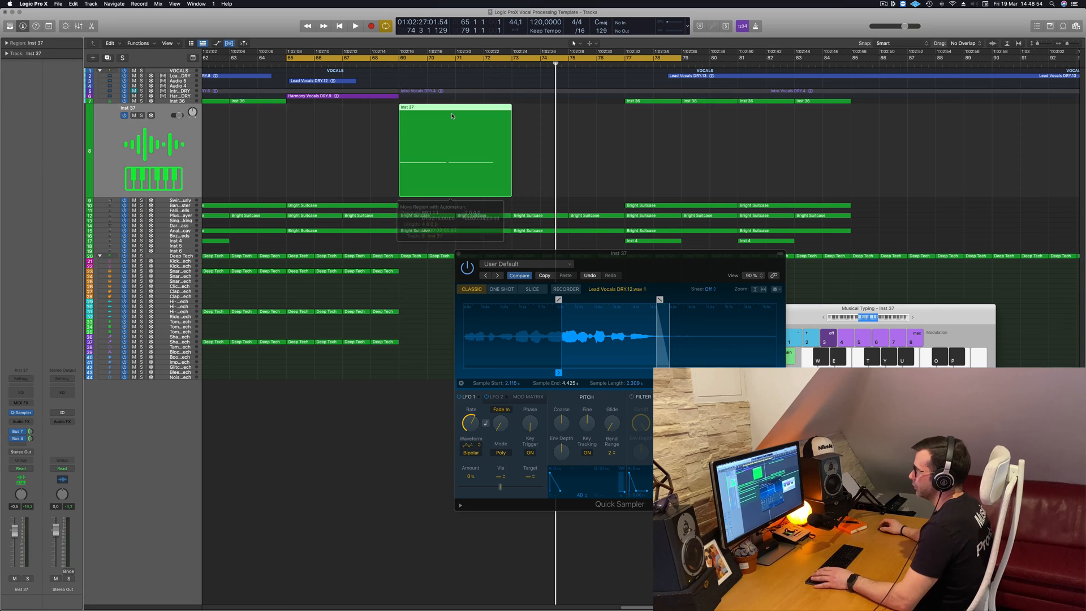
key(space)
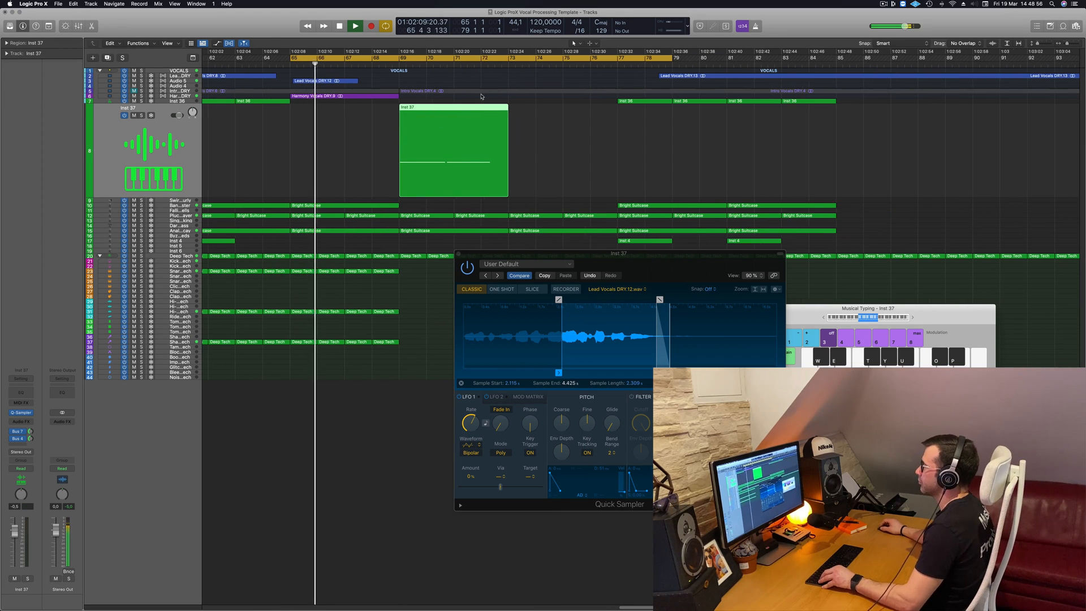
scroll(359, 141, right, 2)
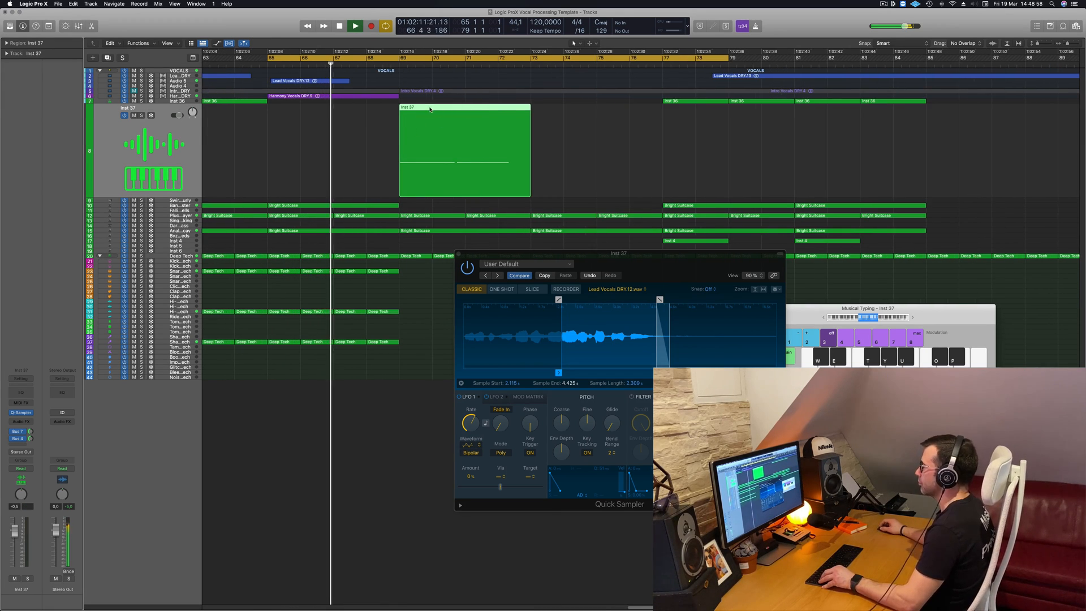
Move the Inst 37 region to start at bar 67 and listen to it in the loop
drag(457, 113, 392, 114)
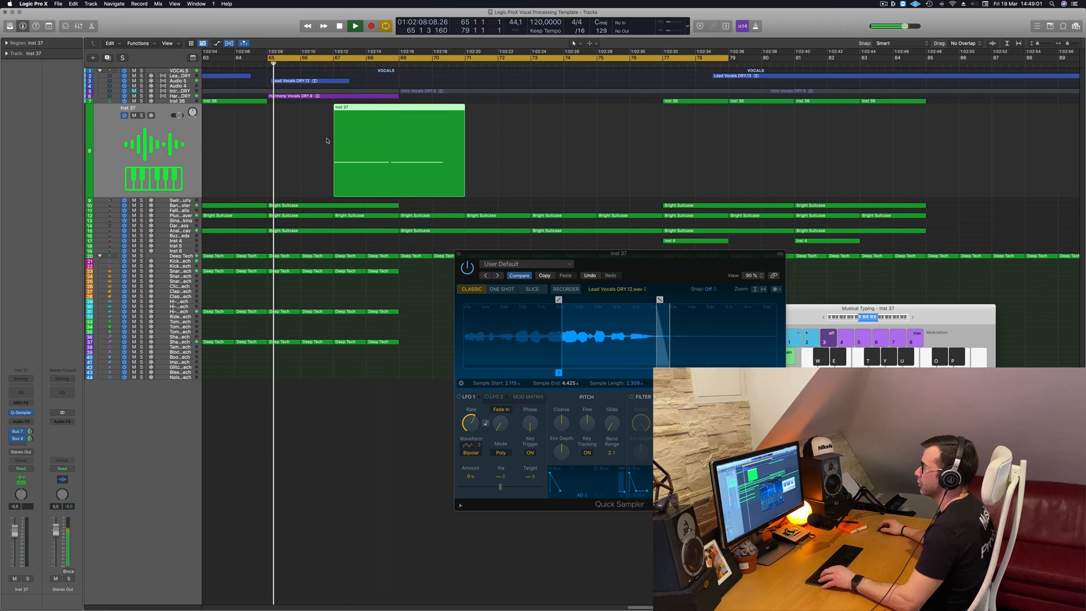
scroll(327, 141, down, 2)
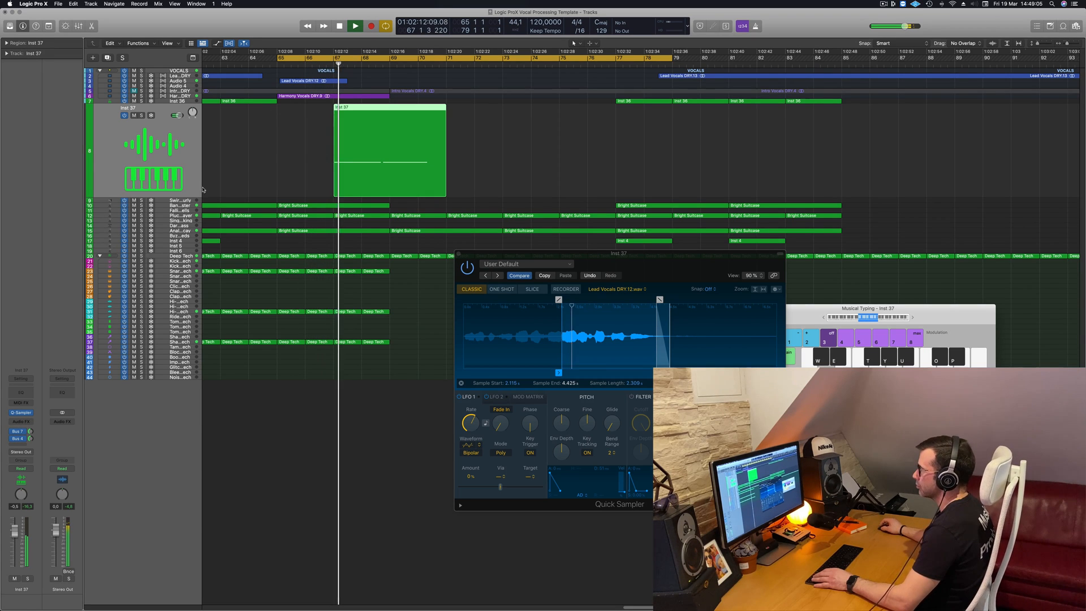
scroll(329, 147, up, 2)
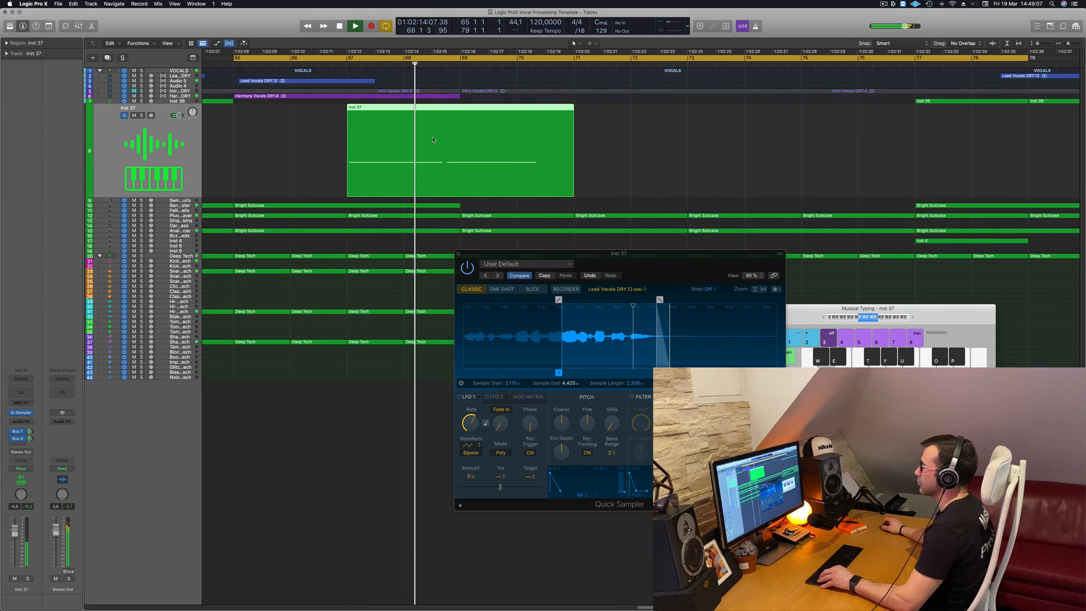
scroll(447, 133, down, 1)
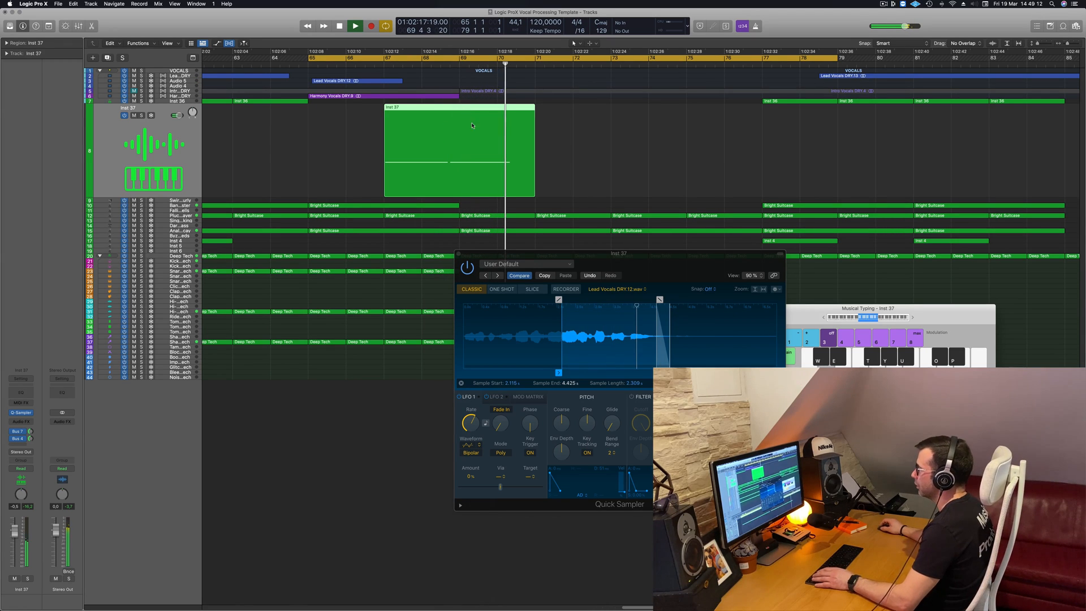
Open the Inst 37 region in the Piano Roll, move its second note to start at bar 69 and shorten it
double_click(473, 126)
key(space)
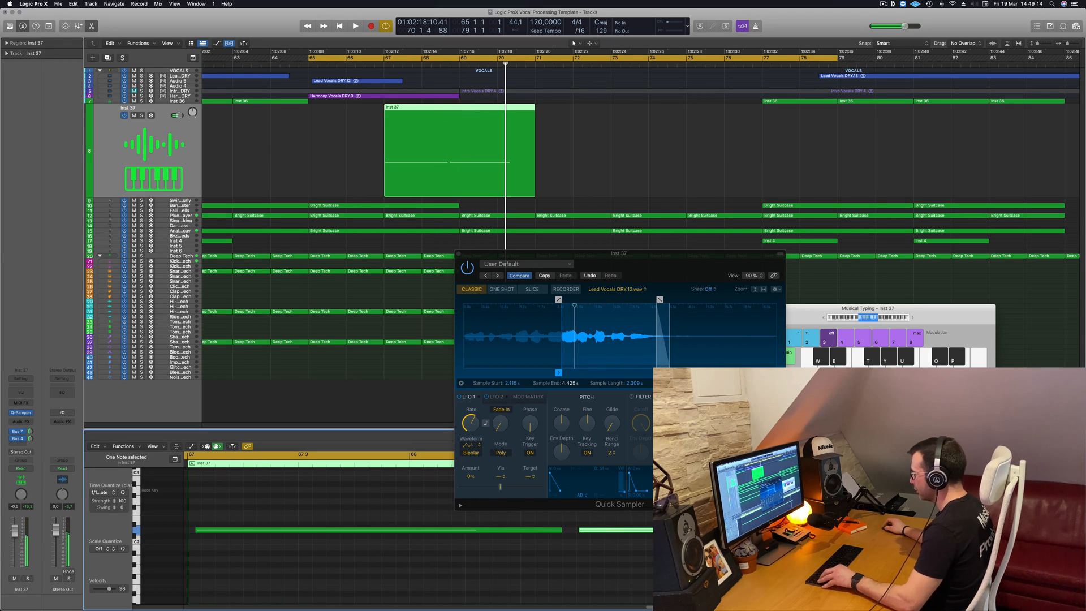
scroll(632, 530, down, 1)
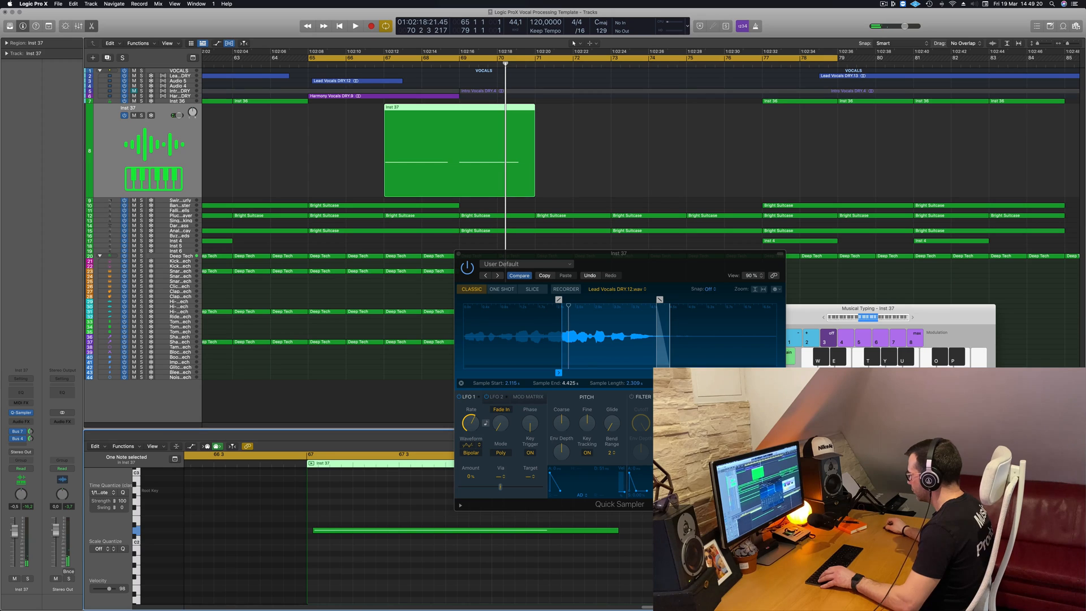
key(space)
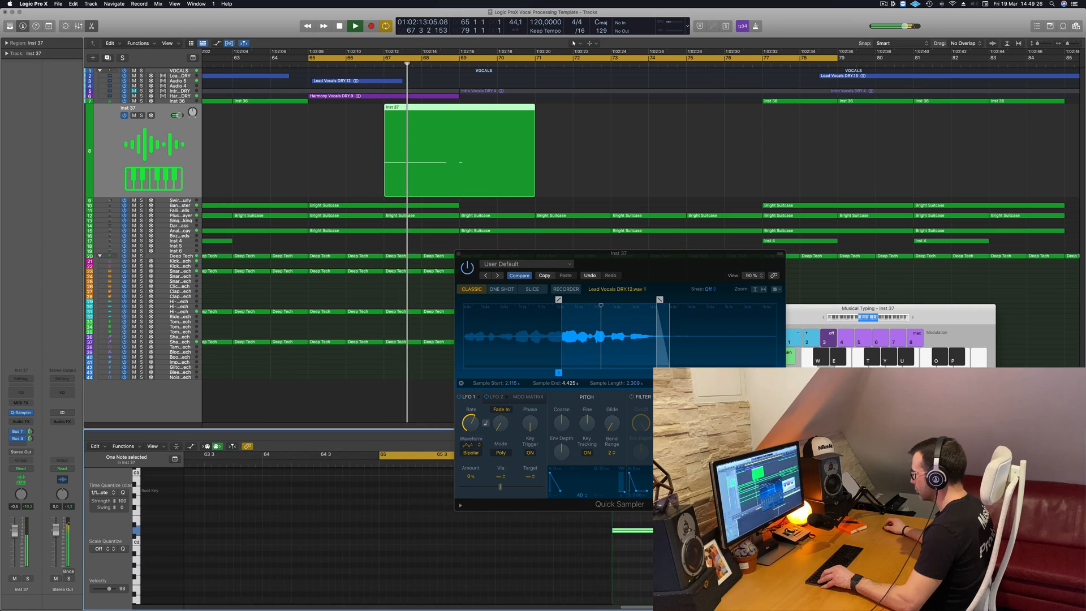
Try the sampler's Coarse pitch at -3 during playback, and reset it to 0
key(space)
key(space)
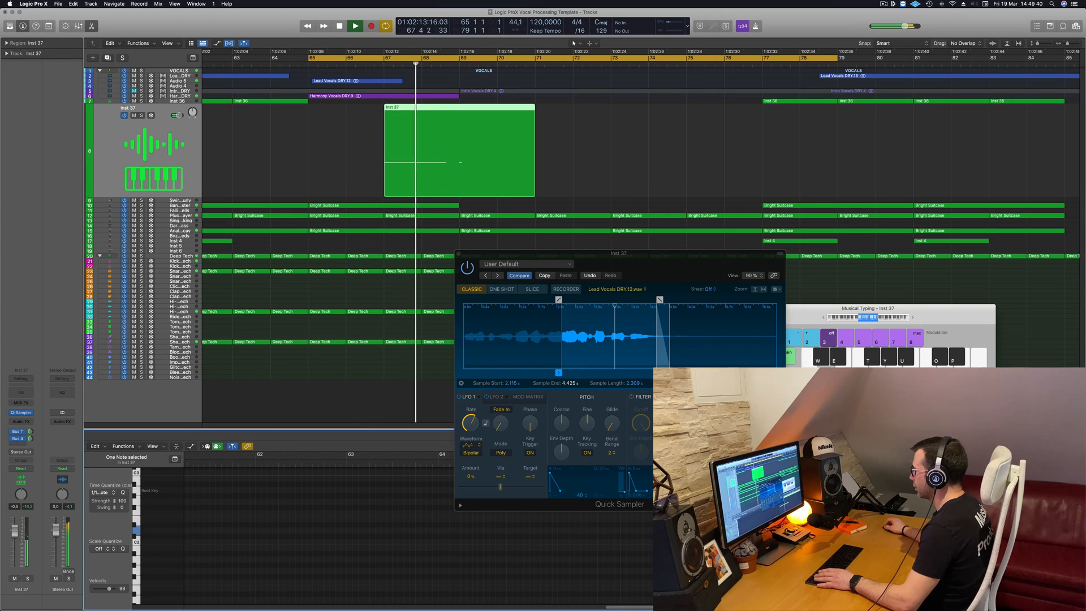
key(space)
key(space)
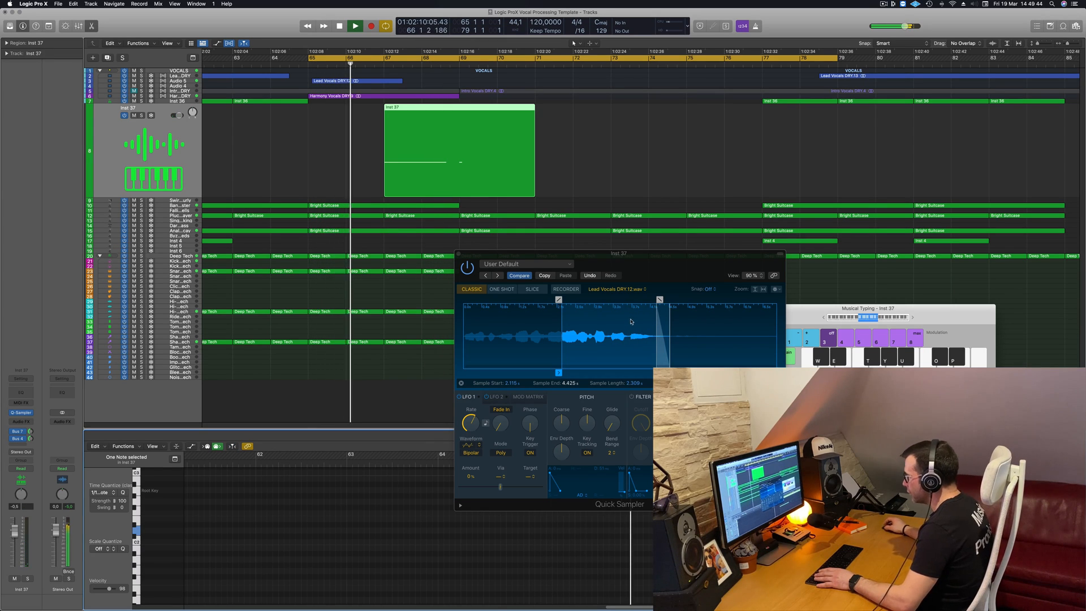
drag(563, 423, 564, 418)
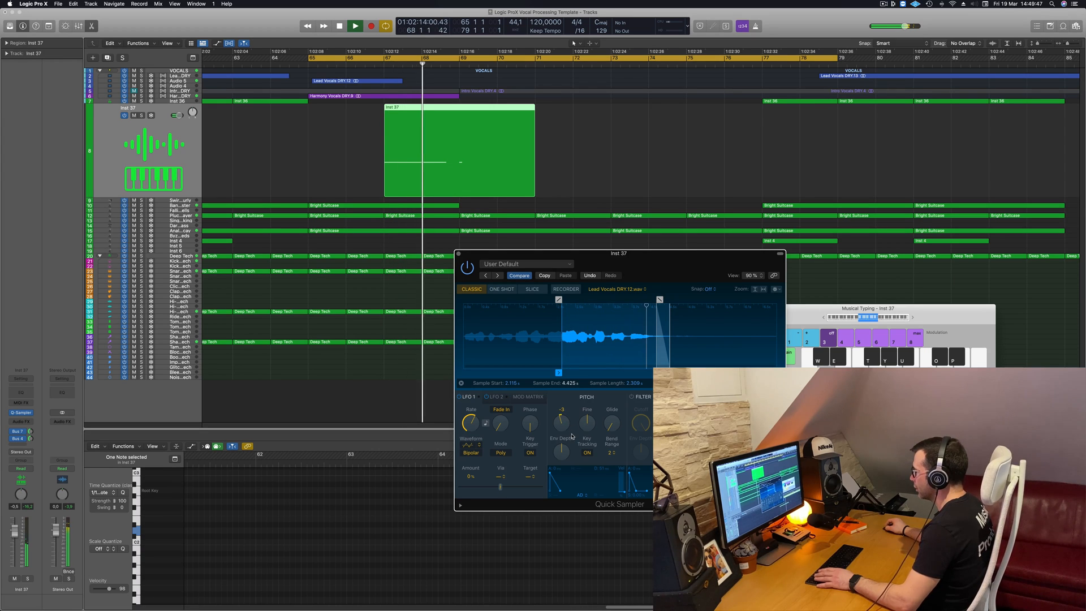
key(space)
key(space)
drag(571, 436, 567, 437)
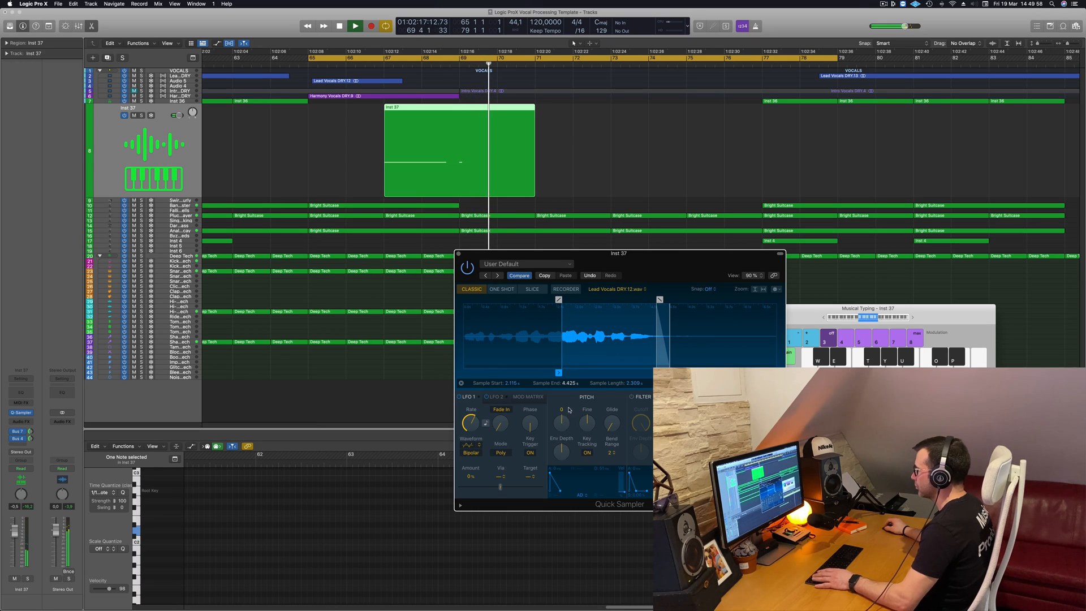
Move the sampler window clear of the Inst 37 region and the Piano Roll, and restart playback
drag(565, 254, 492, 272)
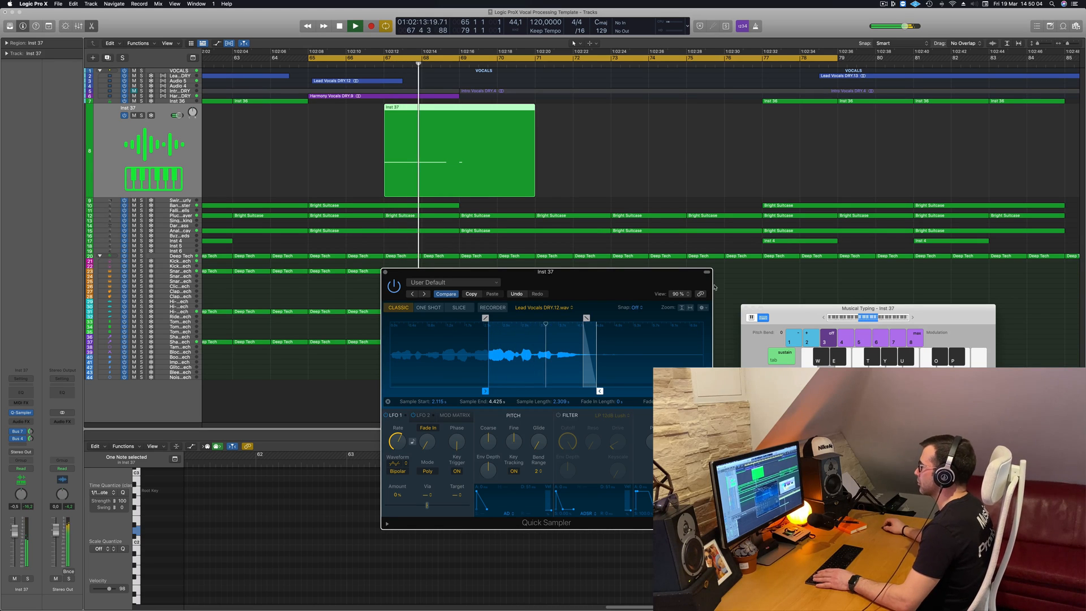
drag(544, 274, 988, 145)
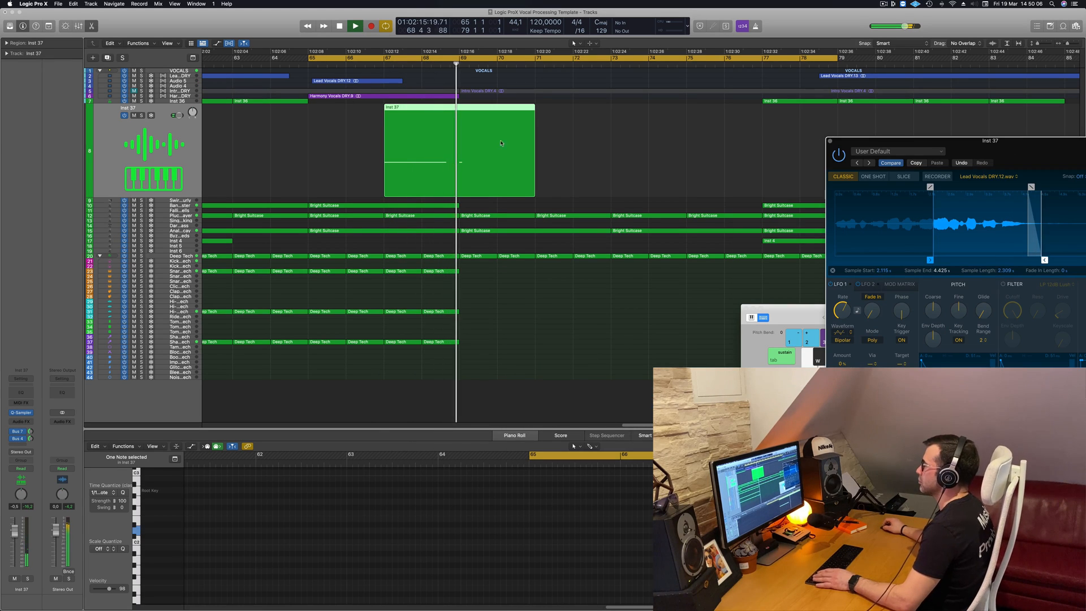
key(space)
drag(448, 153, 430, 181)
key(super+z)
key(space)
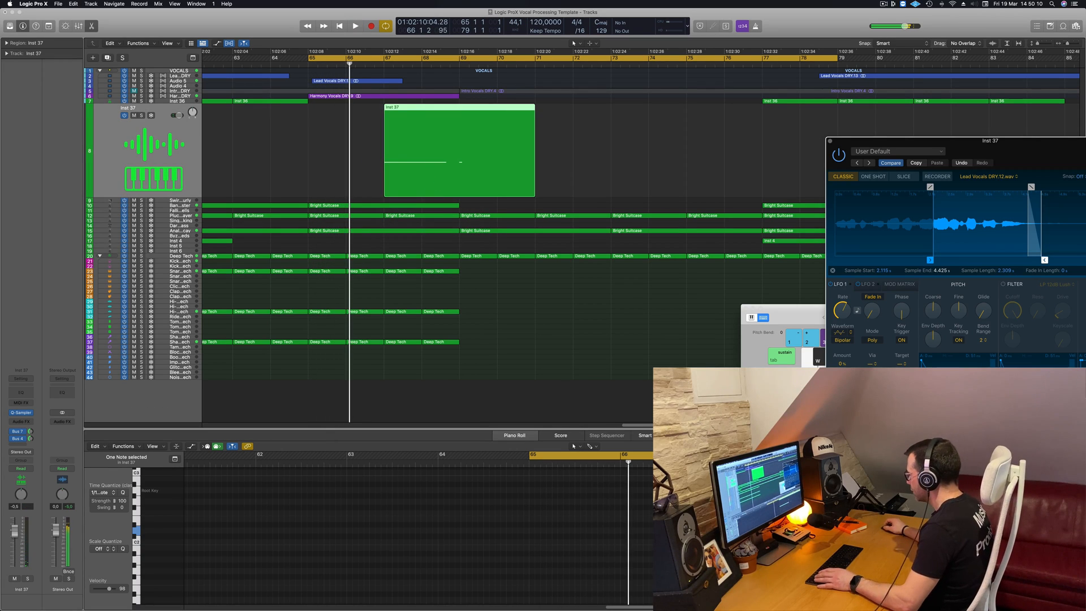
Shorten the first Inst 37 note to about an eighth note and add a copy at E2 on beat 2 of bar 67
click(735, 526)
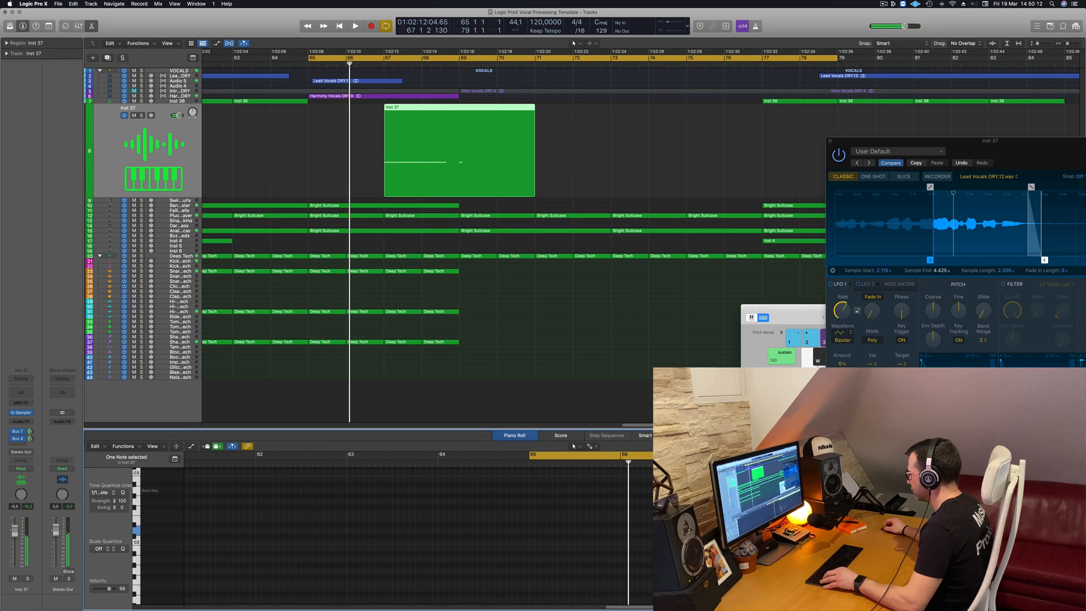
drag(721, 530, 720, 529)
key(space)
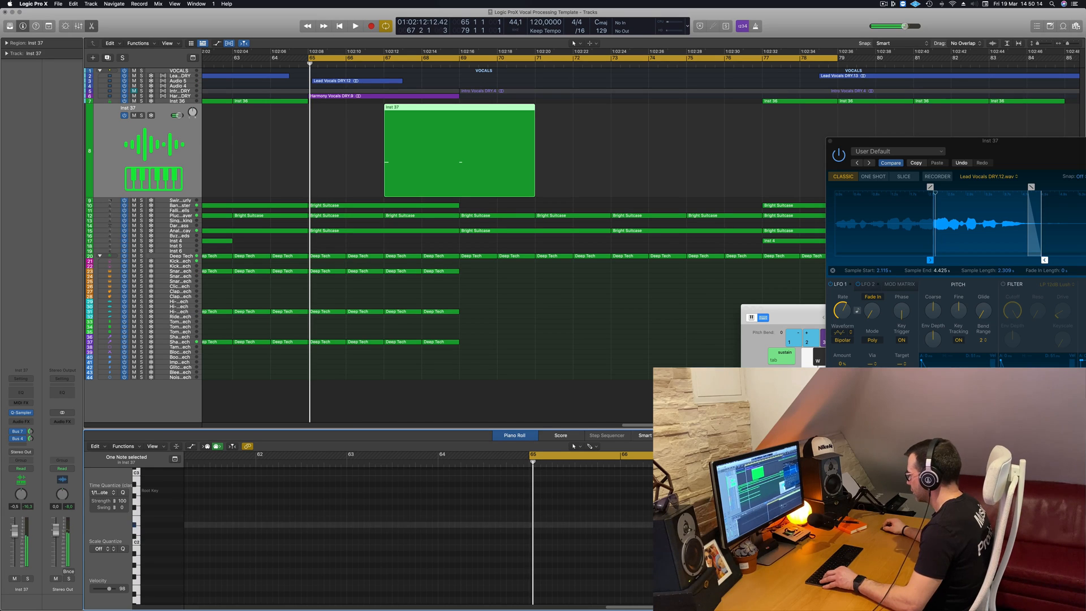
key(space)
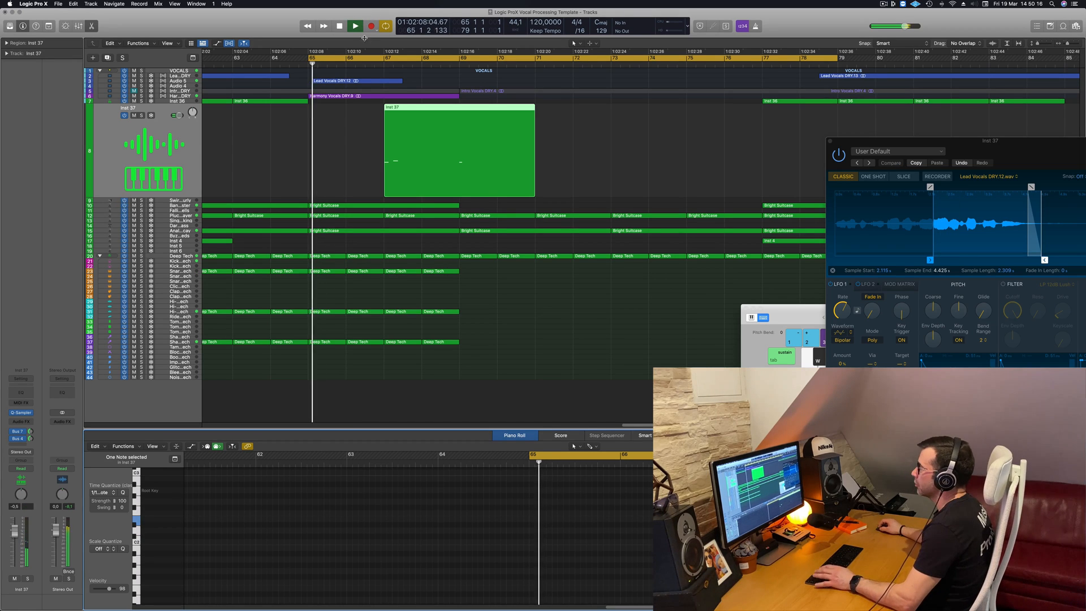
Set the cycle range to start at bar 67 and replay the short notes from there
drag(310, 58, 385, 58)
scroll(418, 532, up, 3)
scroll(418, 532, down, 5)
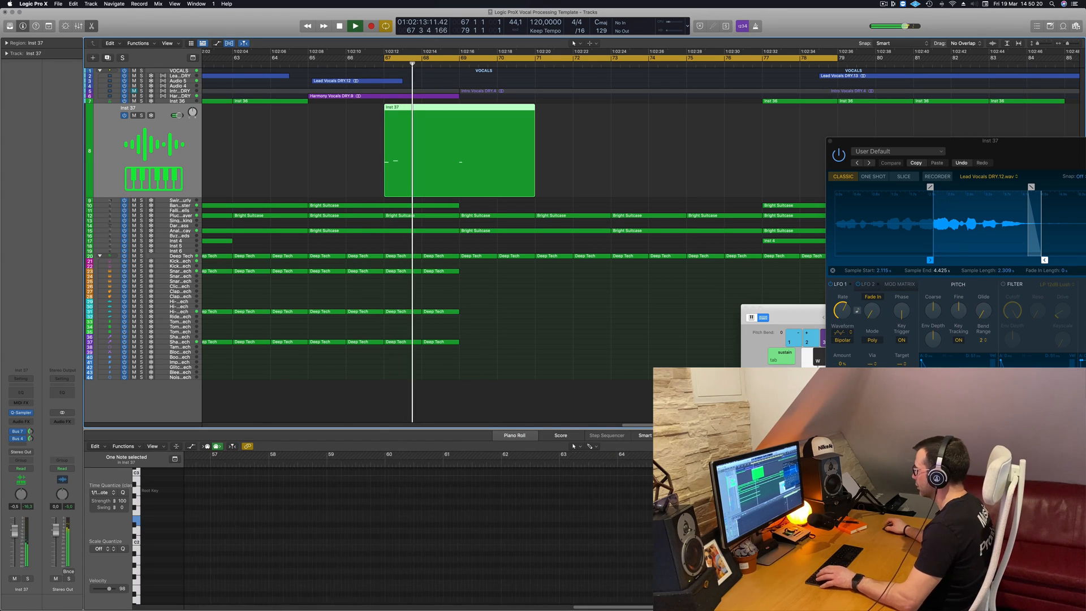
key(space)
key(space)
scroll(316, 509, up, 5)
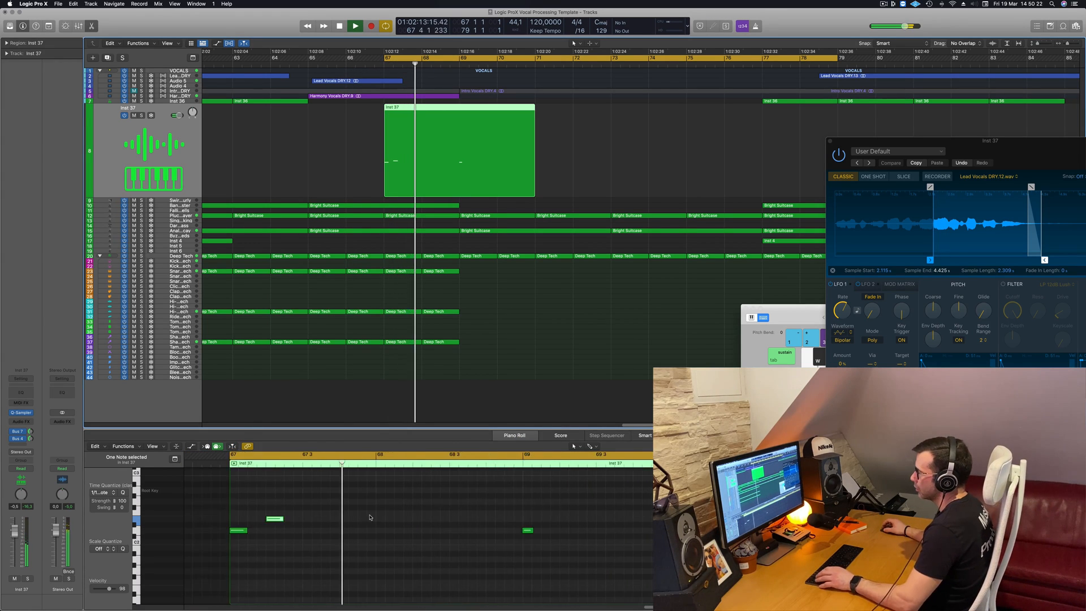
Copy the two bar 67 notes to start on beat 3 and raise the last copy to G2
drag(306, 508, 442, 552)
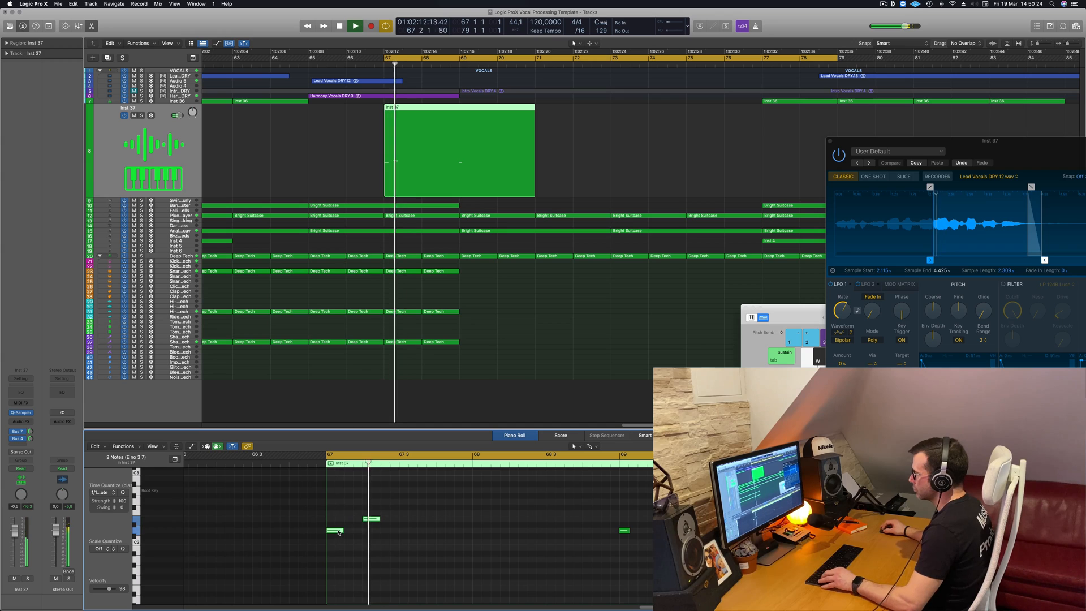
drag(340, 530, 416, 534)
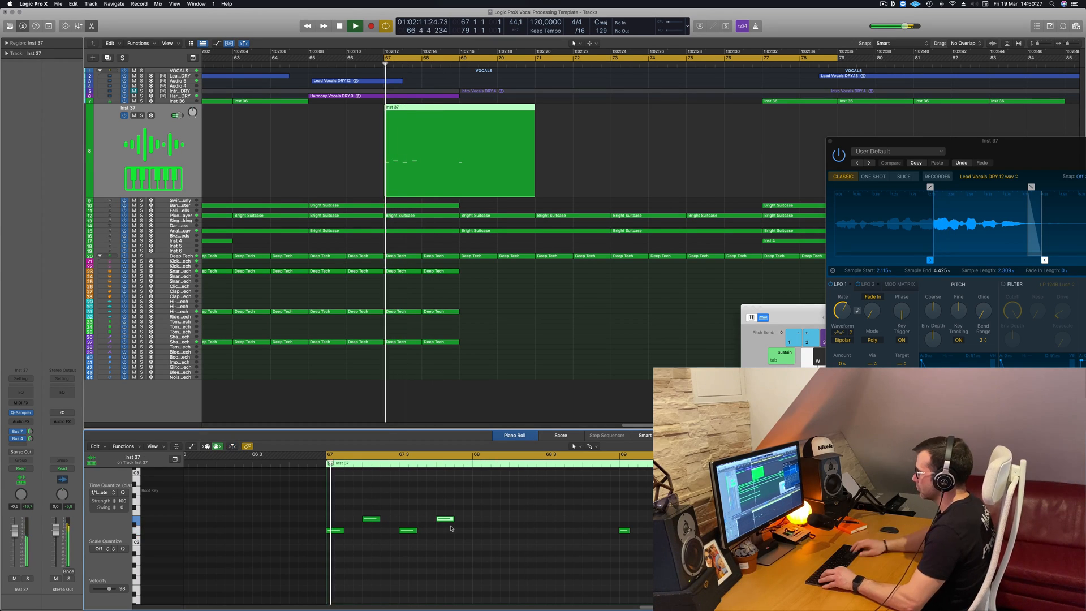
drag(445, 518, 445, 513)
key(alt+Up)
key(alt+Up)
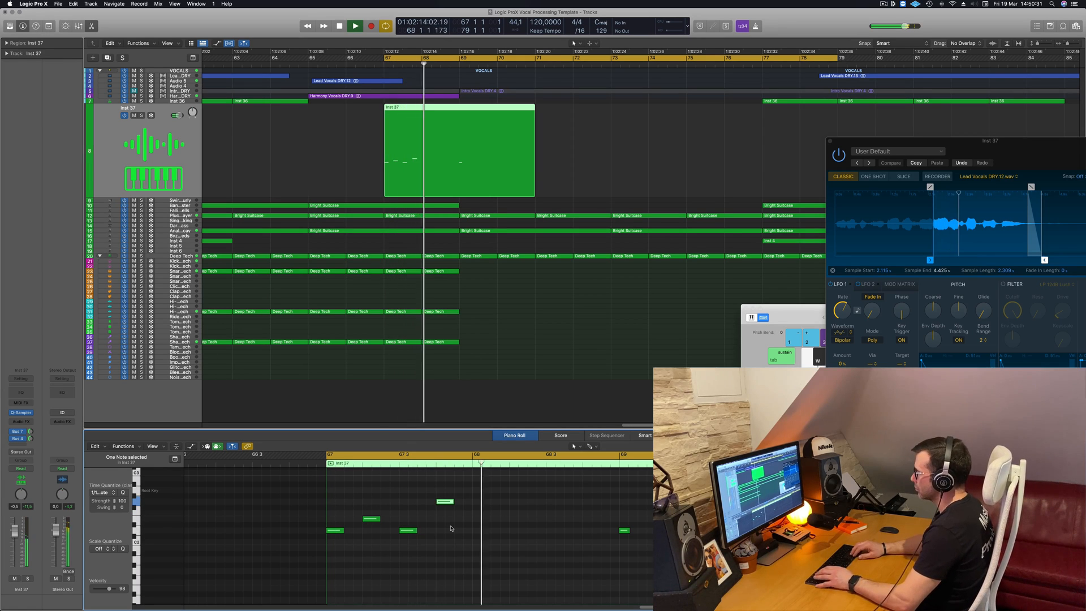
Lower the last note of bar 67 to C2 and replay the loop
key(alt+Down)
key(alt+Down)
key(alt+Down)
key(alt+Down)
key(alt+Down)
key(alt+Down)
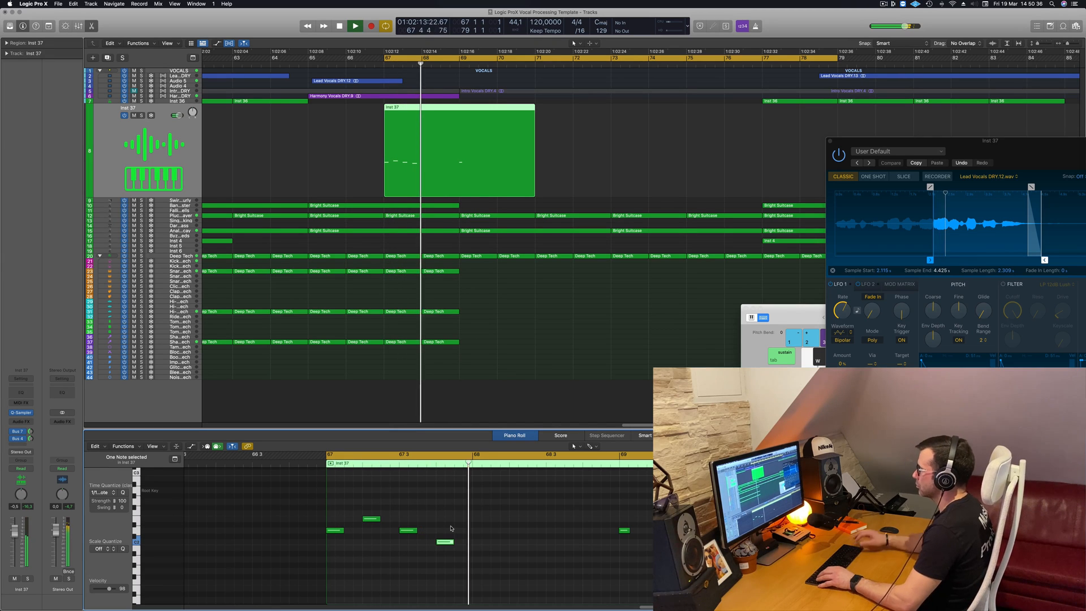
key(space)
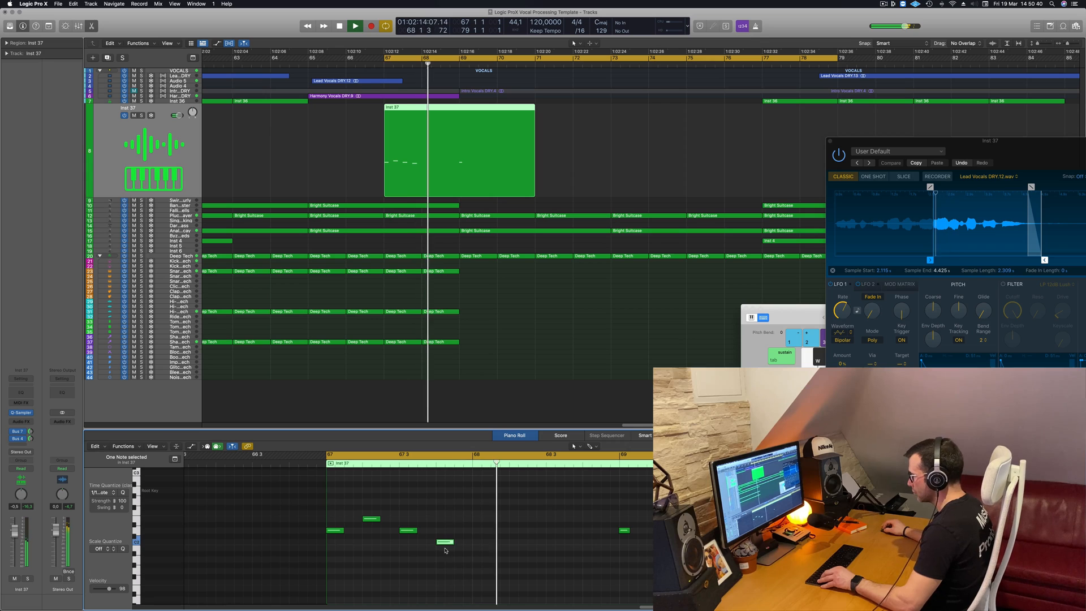
Try the last note of bar 67 at E2, D2 and B1 during playback, and return it to C2
mouse_move(446, 542)
mouse_down()
mouse_move(446, 584)
mouse_move(446, 520)
mouse_up()
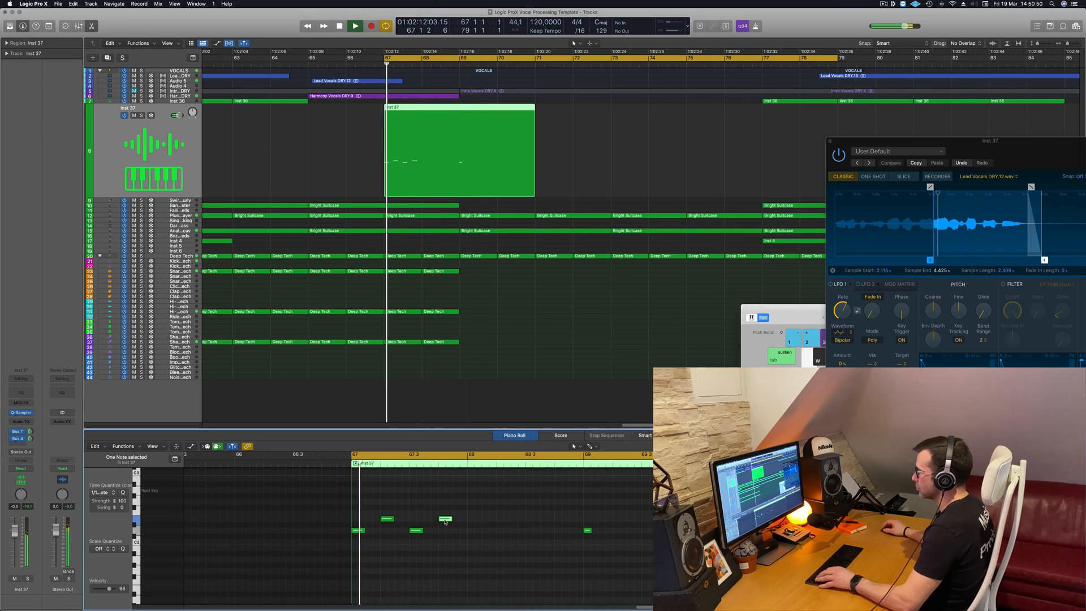
scroll(477, 520, left, 5)
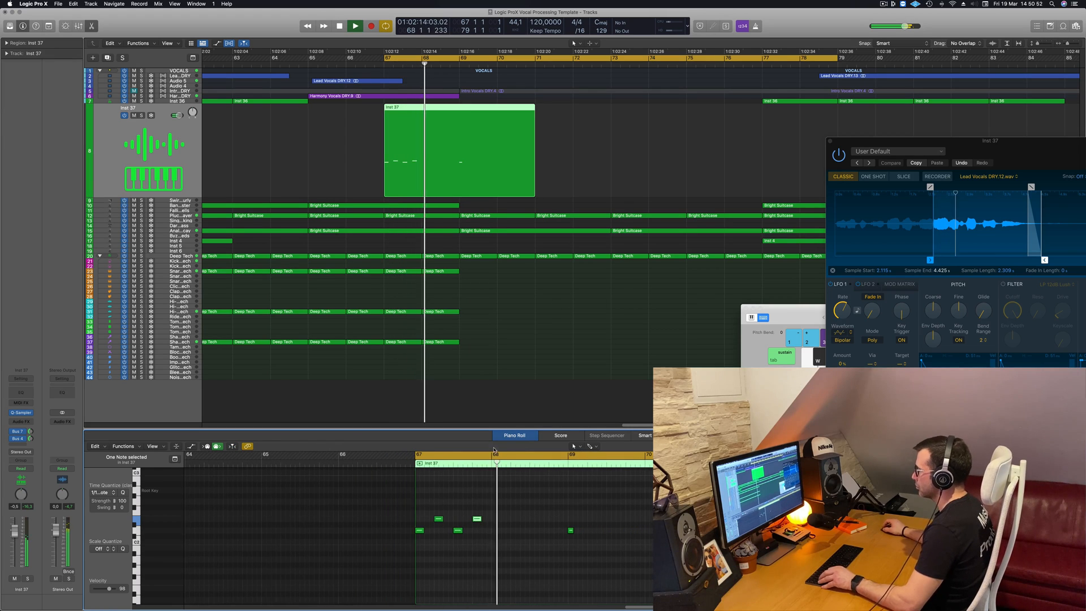
key(space)
key(space)
key(alt+Down)
key(alt+Down)
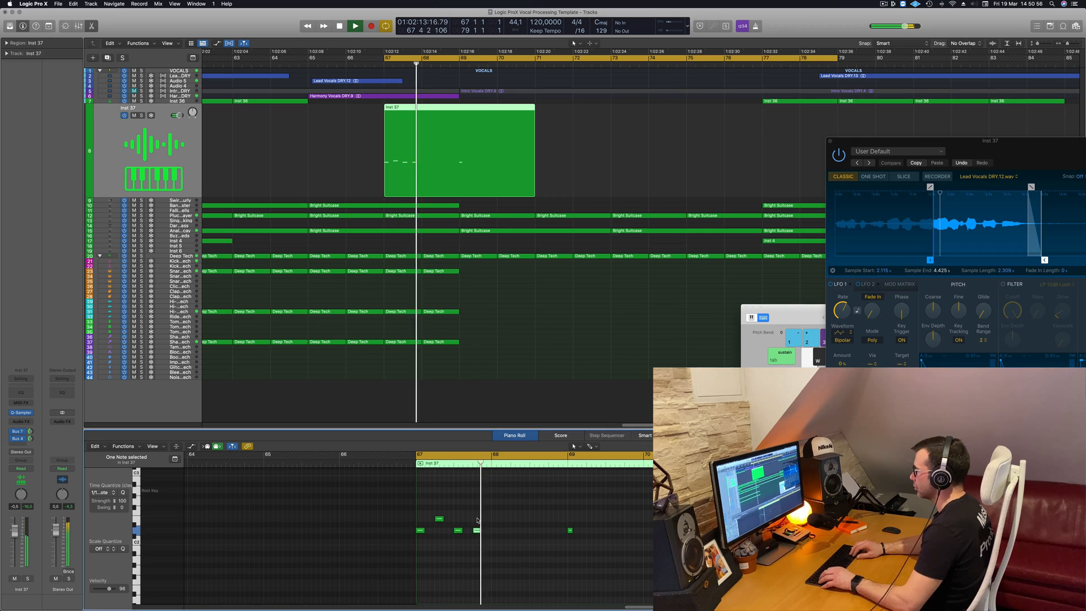
key(alt+Down)
key(alt+Down)
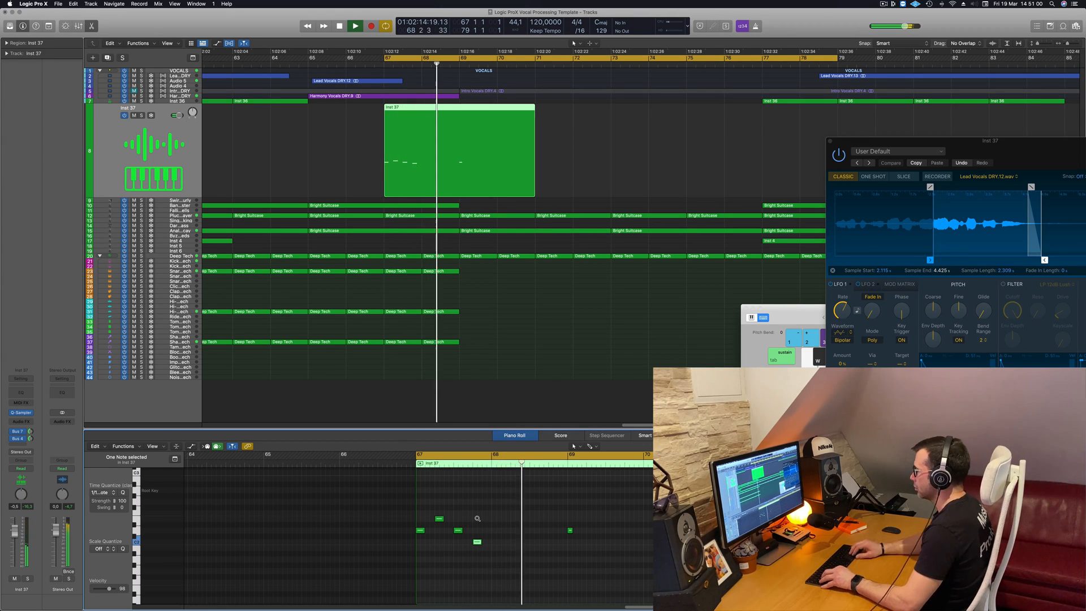
key(alt+Down)
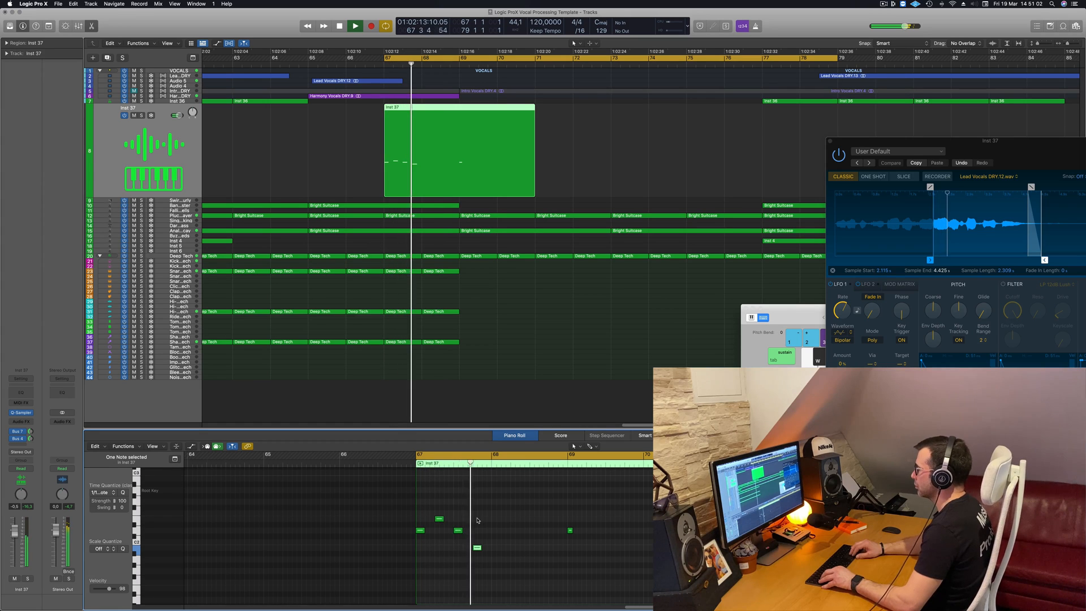
key(alt+Up)
key(space)
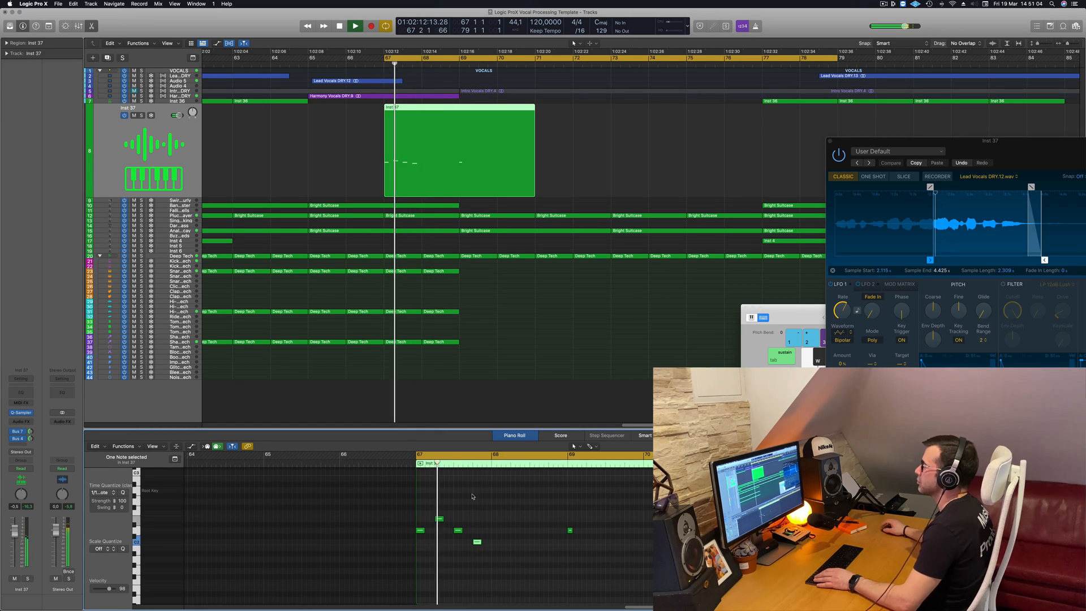
Split the Inst 37 region at bar 68, delete the rest and copy the one-bar pattern to bar 68
super+double_click(422, 107)
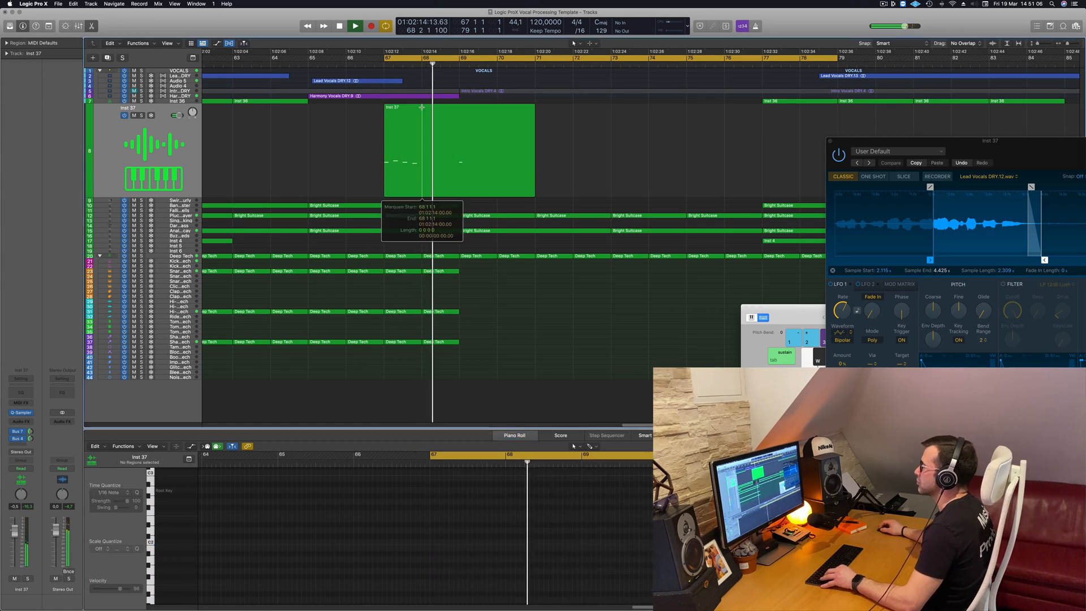
key(Delete)
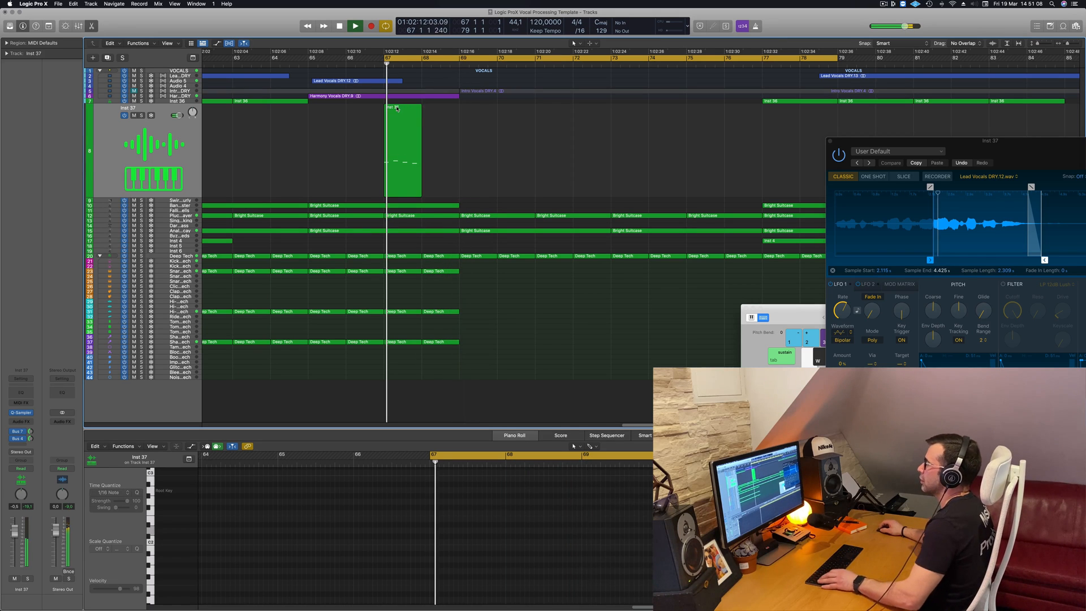
drag(401, 113, 441, 116)
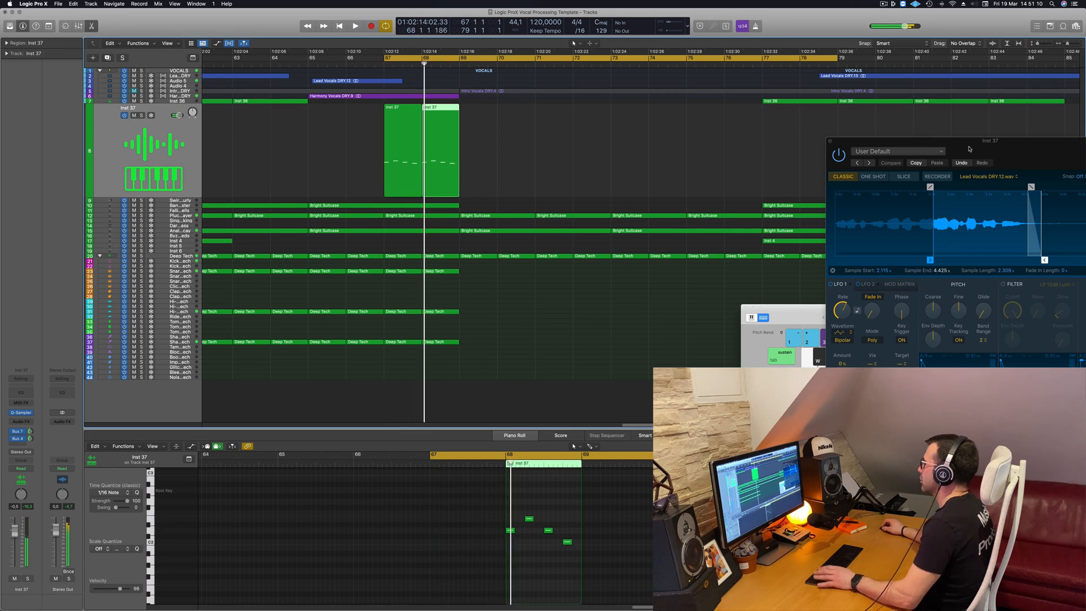
Move the sampler window beside the regions and set the Inst 37 track's automation mode to Touch
key(space)
key(space)
key(space)
drag(1004, 144, 690, 155)
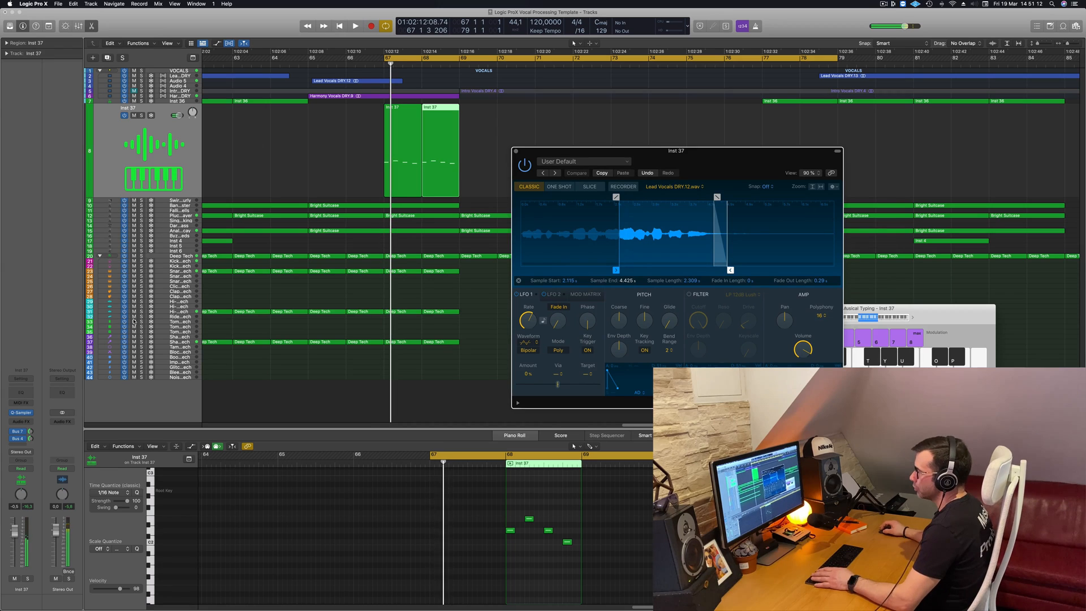
click(28, 469)
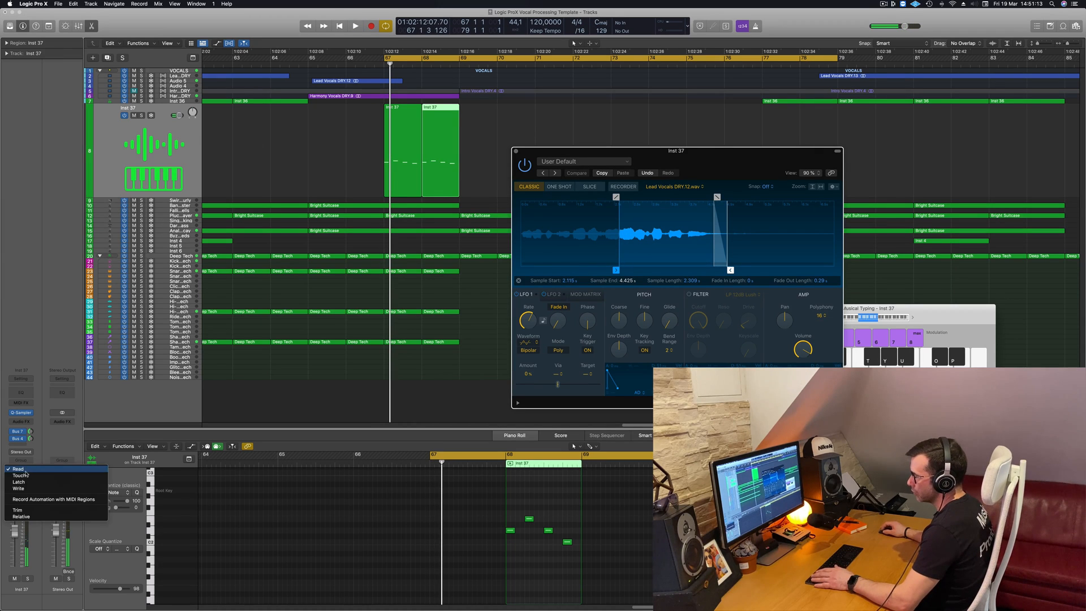
click(23, 492)
Record automation of the sampler's Coarse pitch during playback, raising it gradually from 0 across bar 68
key(space)
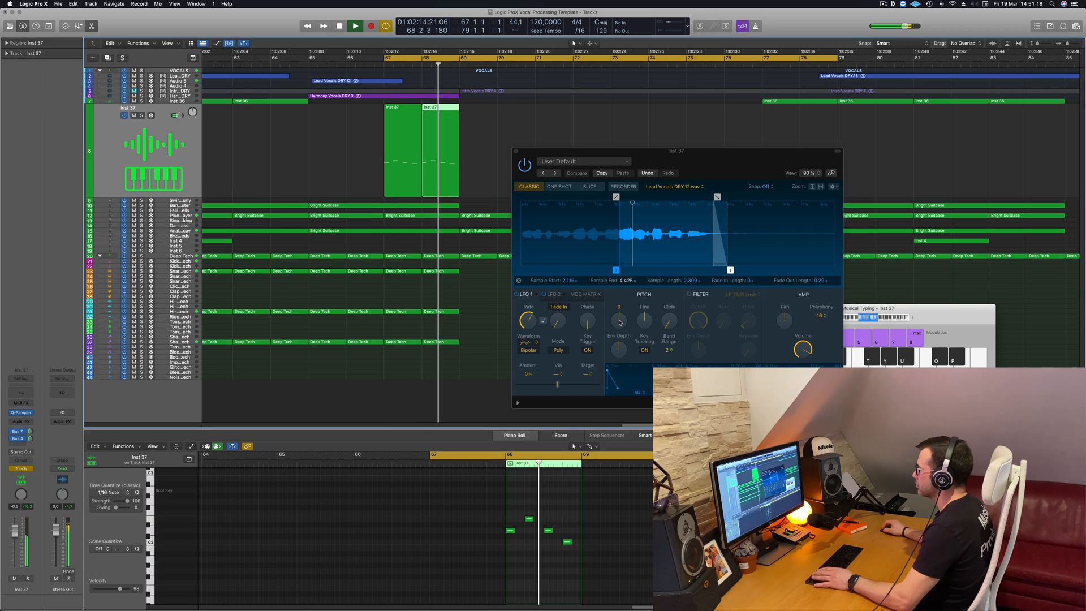
key(space)
key(space)
click(620, 323)
drag(620, 322, 624, 310)
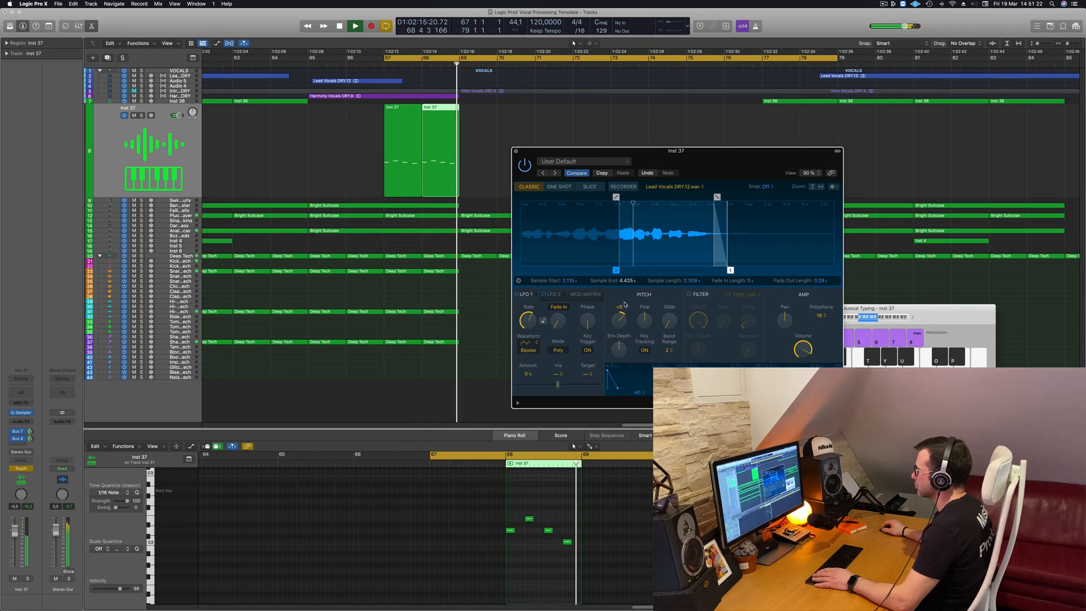
key(space)
Close Musical Typing and show the Coarse Tune automation curve on the Inst 37 track
click(180, 154)
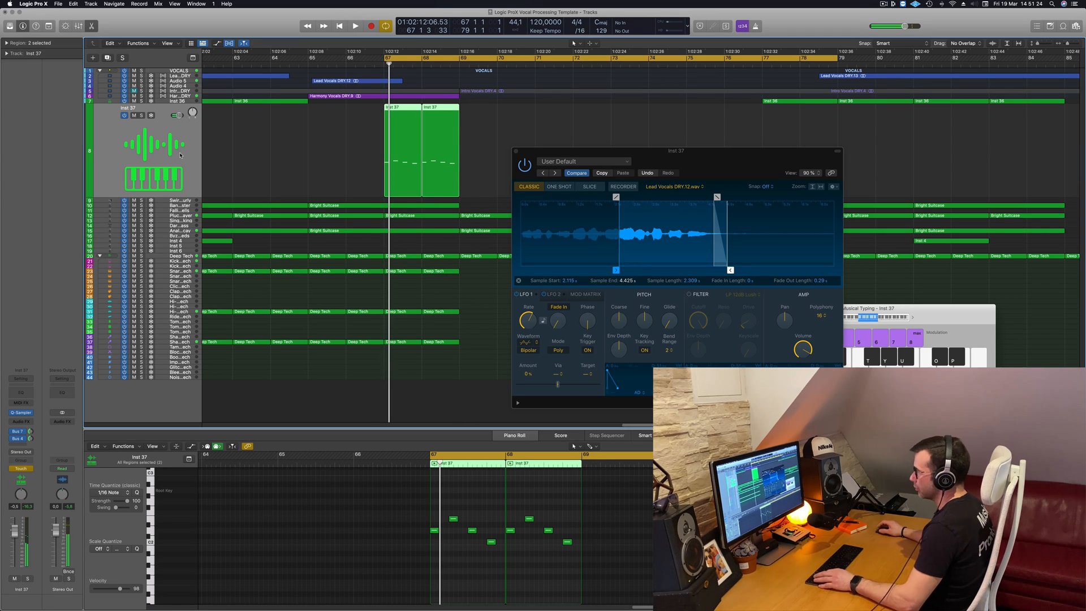
key(super+k)
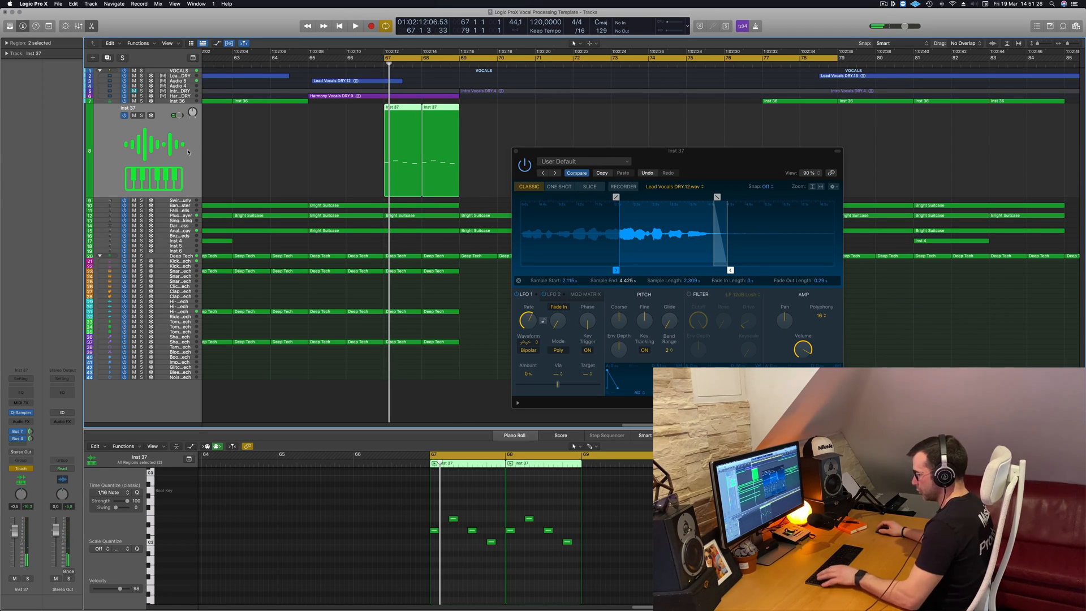
key(a)
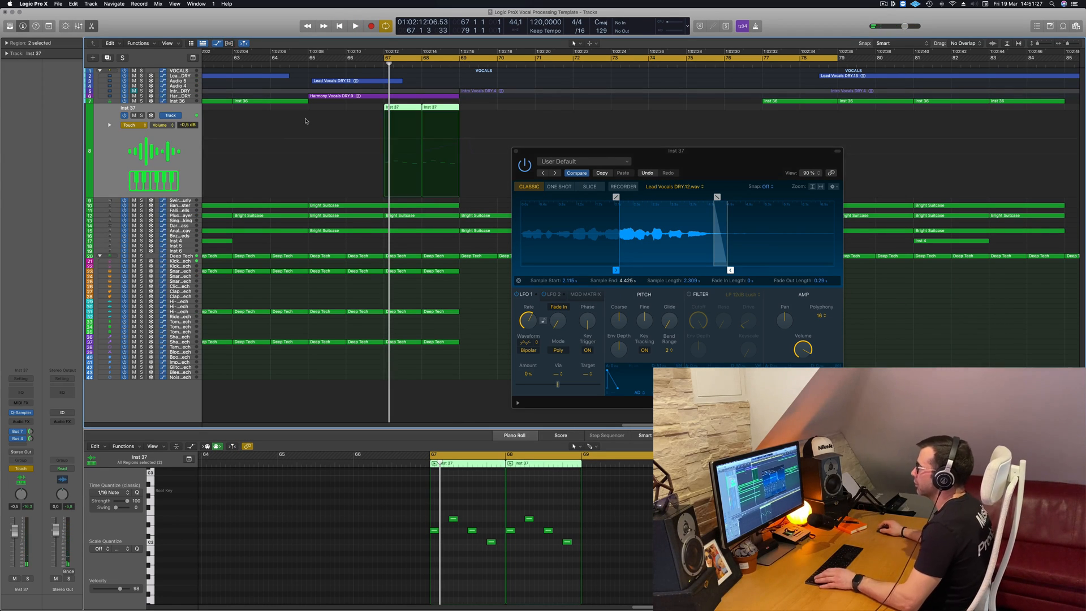
click(134, 125)
click(136, 166)
click(165, 125)
click(199, 201)
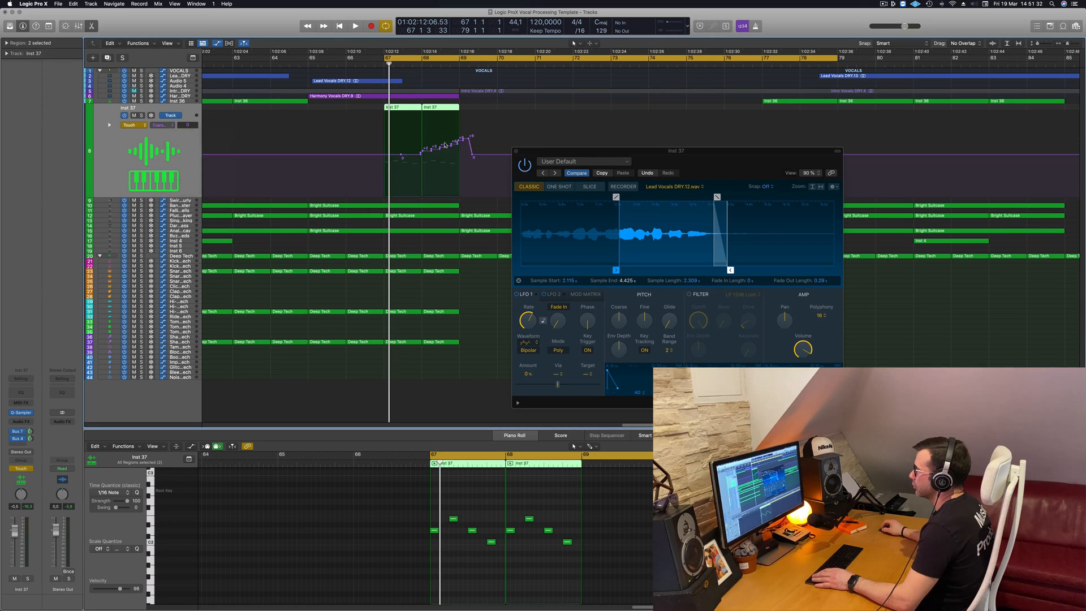
Replay the loop and move the second and last notes of bar 68 to the same pitch as its first note
key(space)
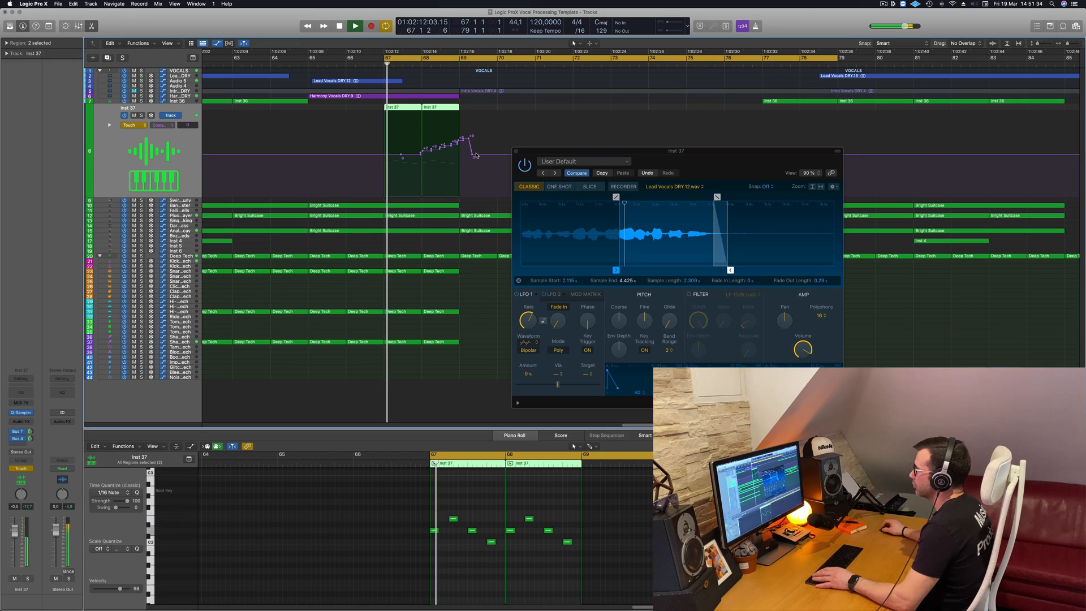
drag(557, 151, 641, 152)
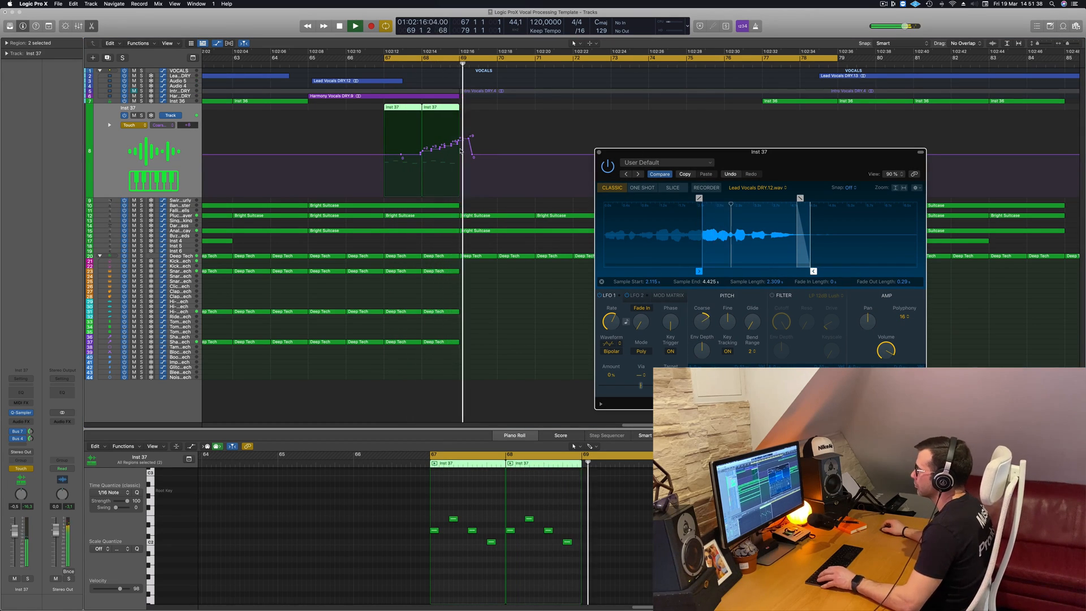
key(space)
key(space)
key(space)
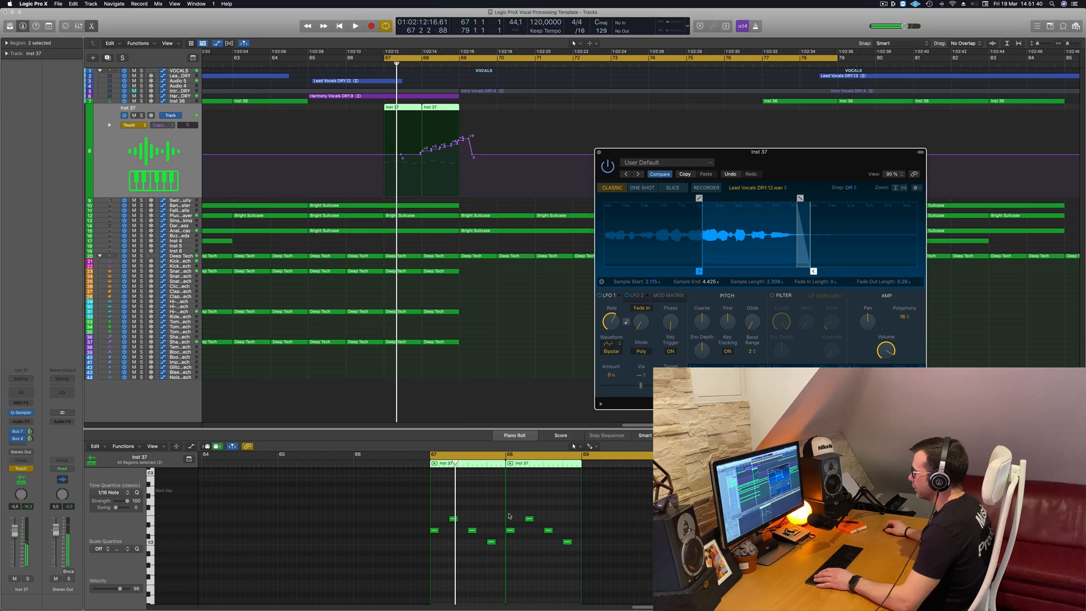
click(525, 514)
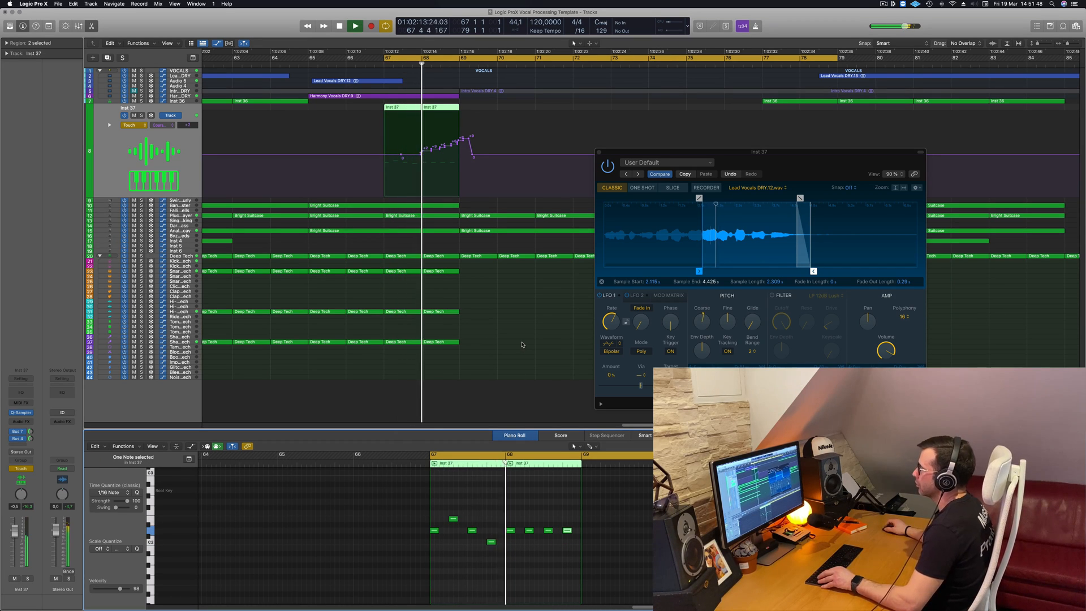
key(super+Right)
key(super+Right)
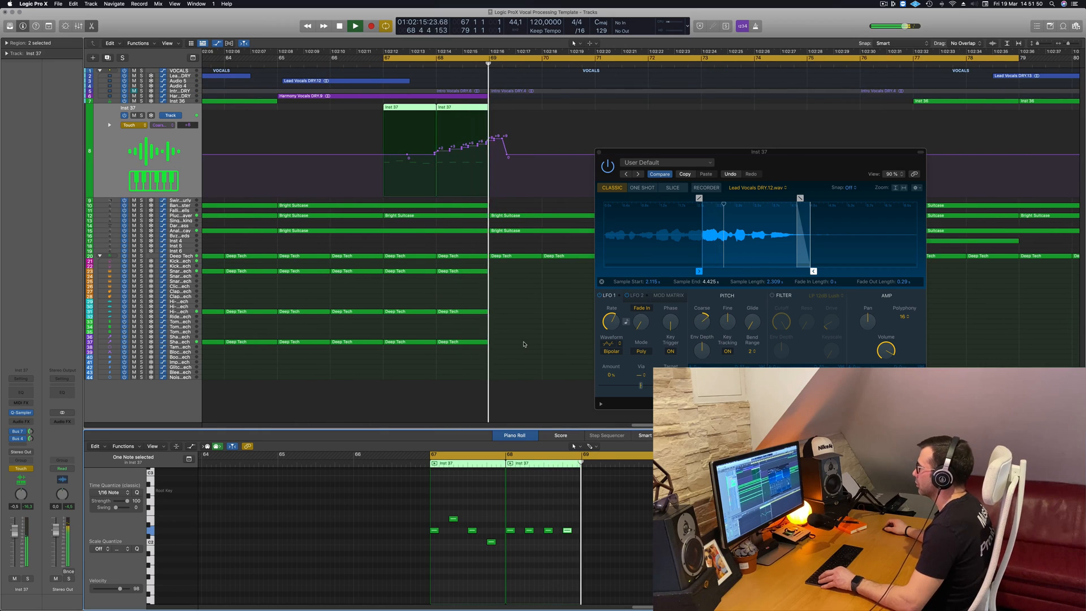
key(super+Left)
key(super+Left)
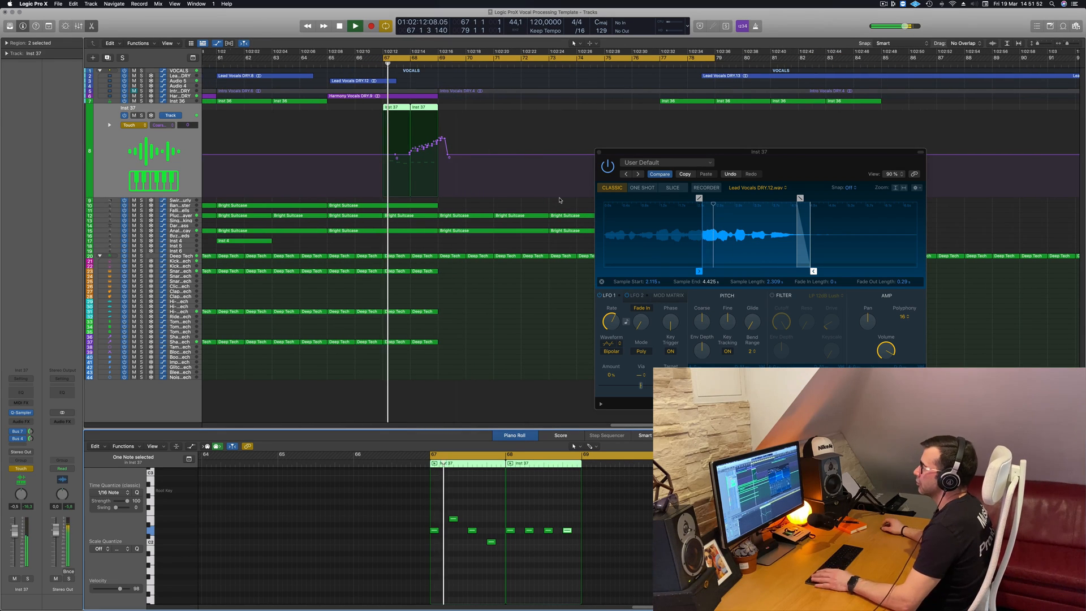
Set the Inst 37 track's automation mode to Read and replay the loop with the recorded pitch rise
key(space)
click(129, 125)
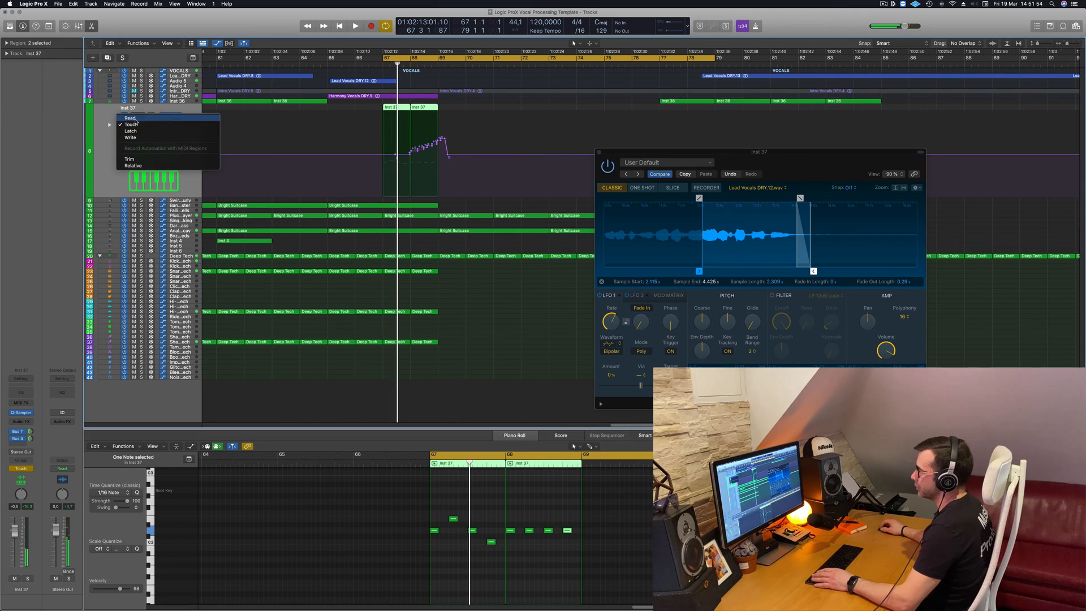
click(129, 117)
key(space)
drag(790, 166, 752, 152)
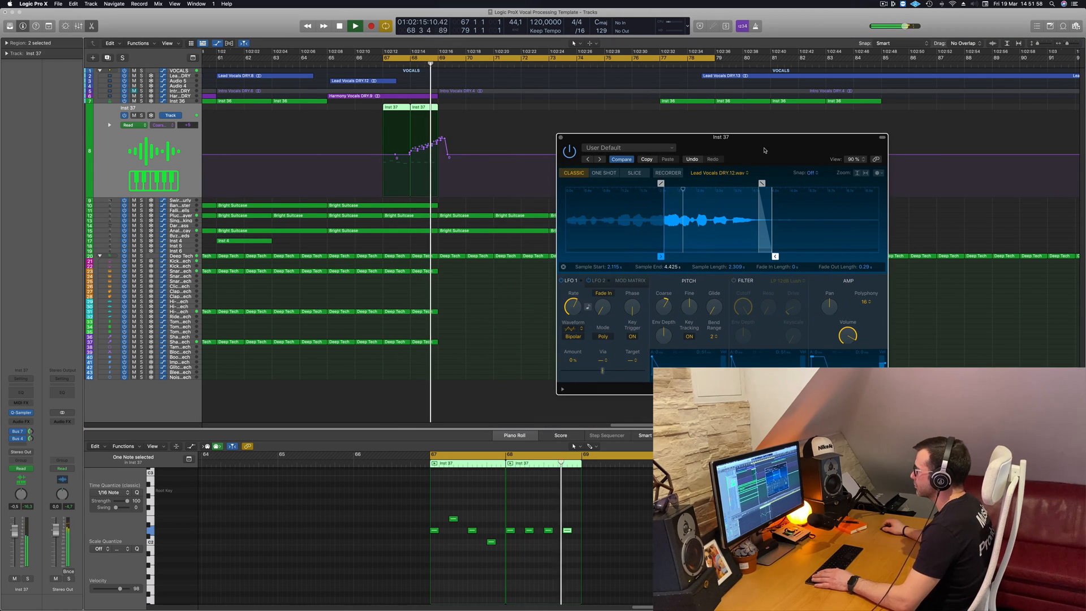
key(space)
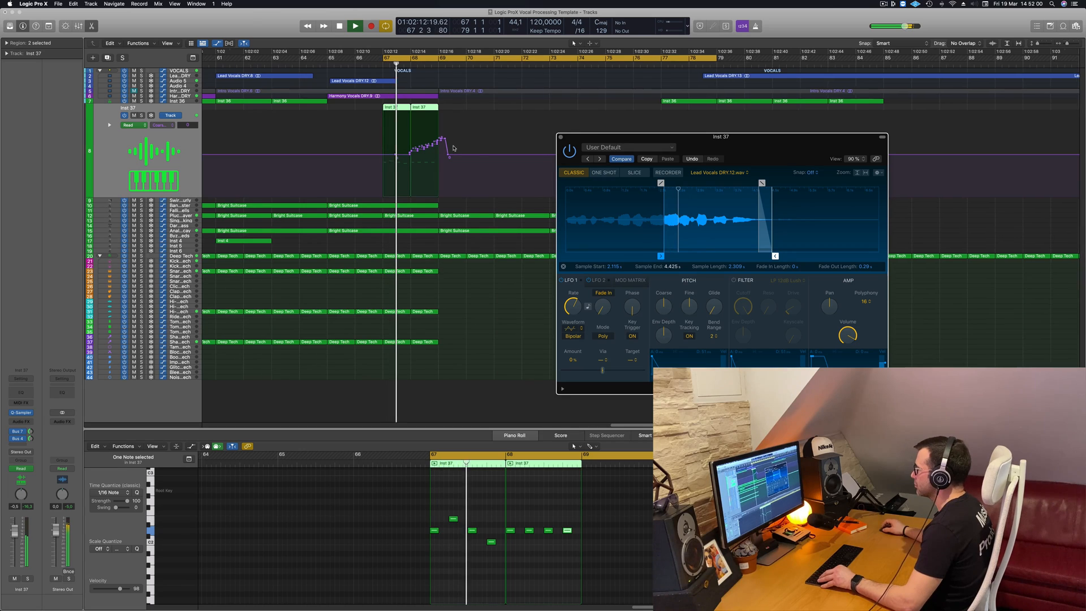
Raise the Coarse Tune automation point on beat 4 of bar 68 to +7
key(super+Right)
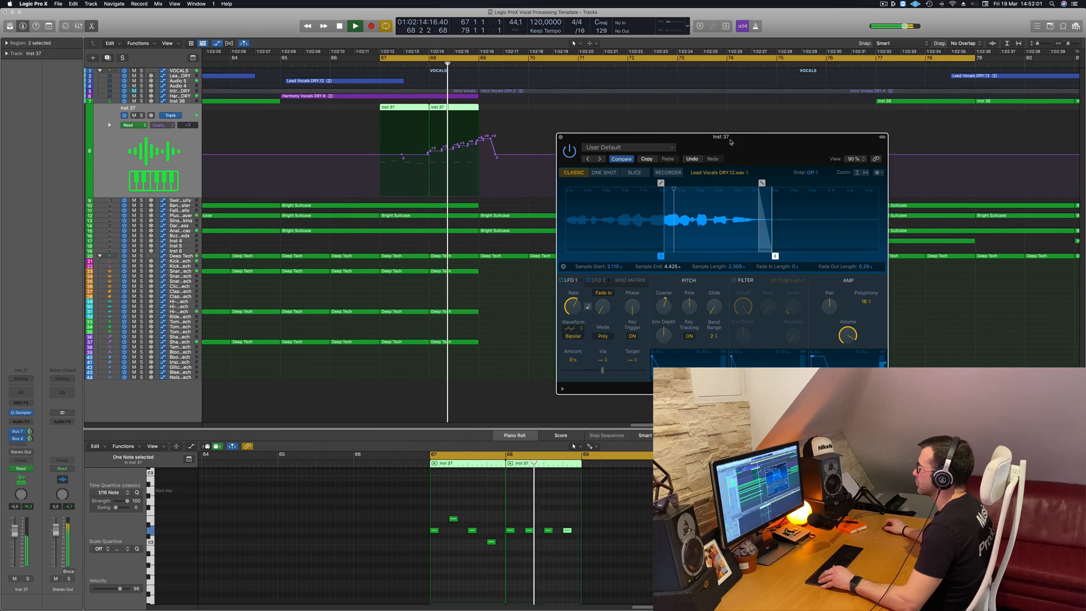
key(super+Right)
drag(729, 137, 864, 271)
key(super+Right)
key(space)
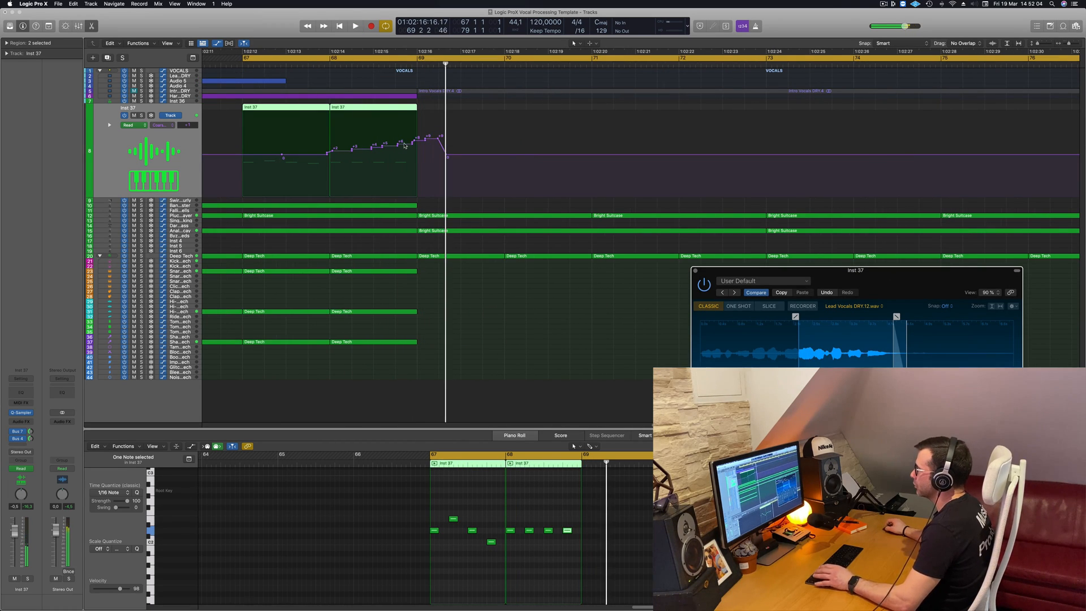
drag(398, 145, 398, 141)
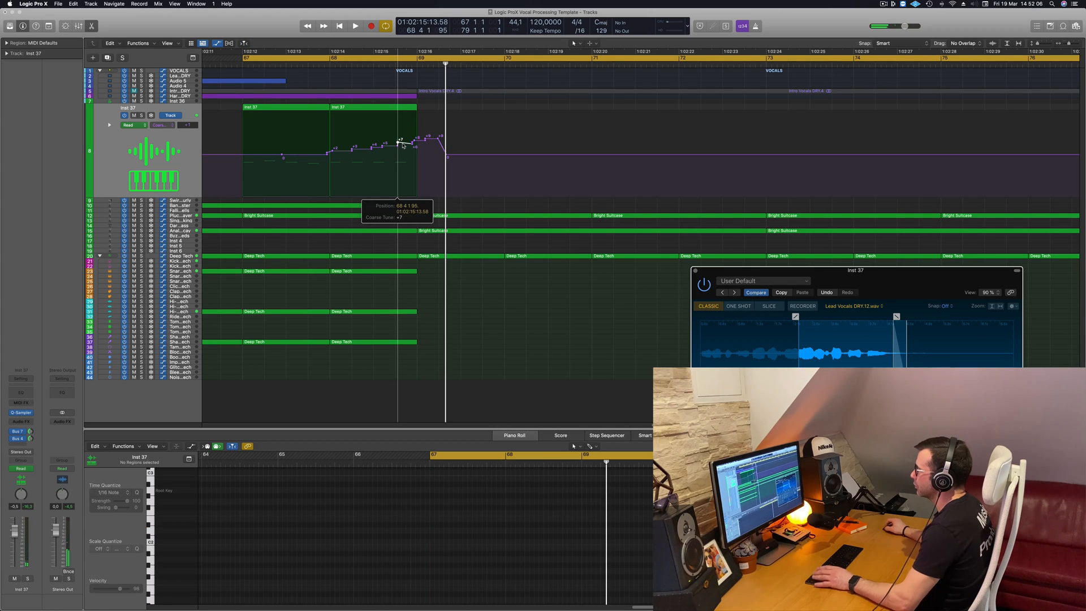
Delete the bar 67 Inst 37 region, move the bar 68 region with its automation to bar 67 and replay it
key(space)
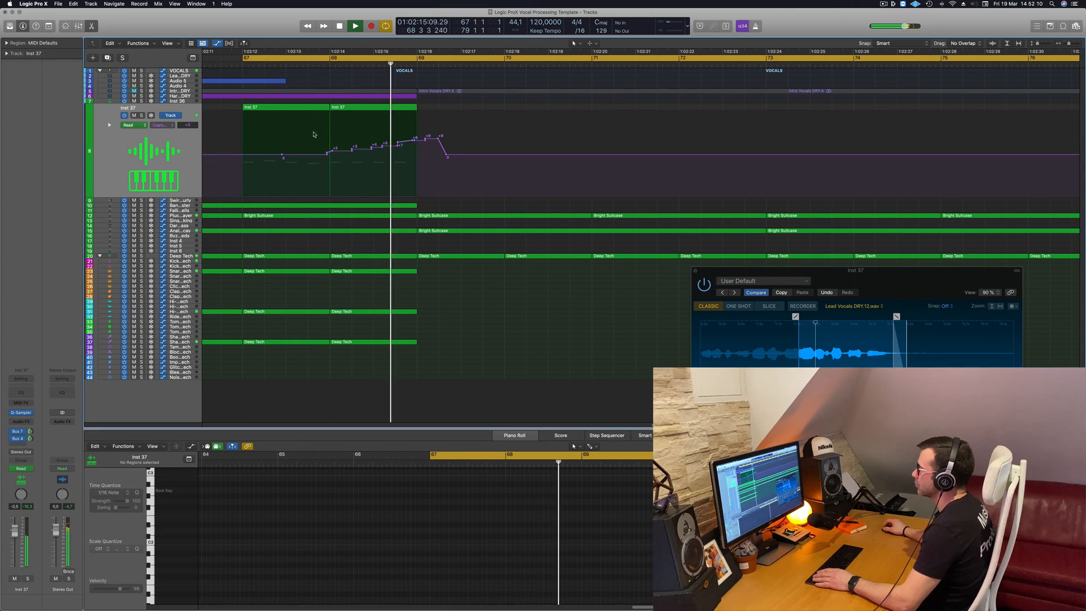
click(259, 115)
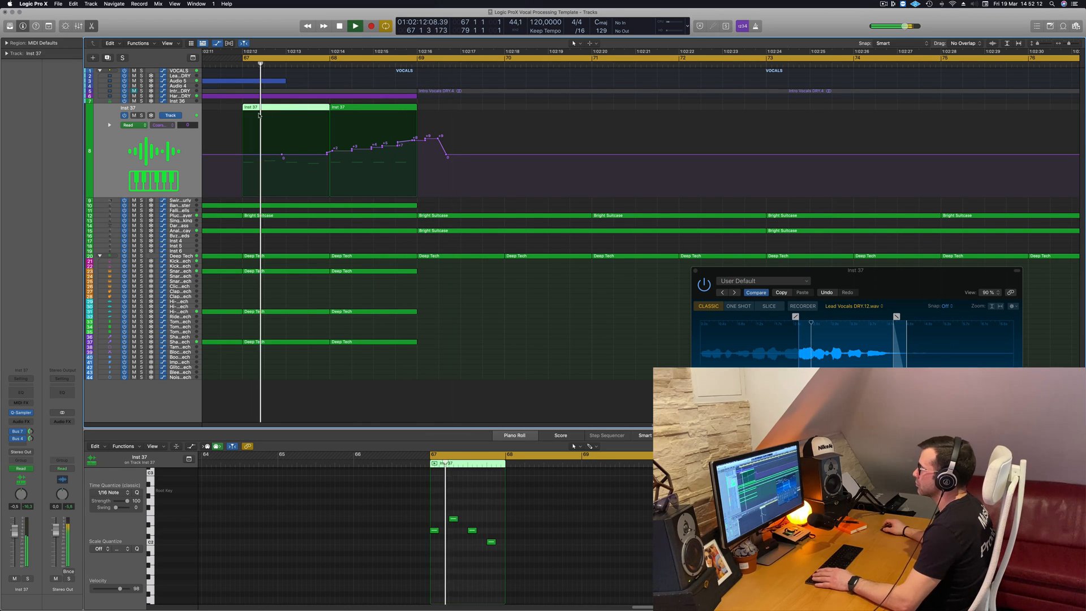
scroll(333, 139, left, 3)
scroll(335, 138, left, 3)
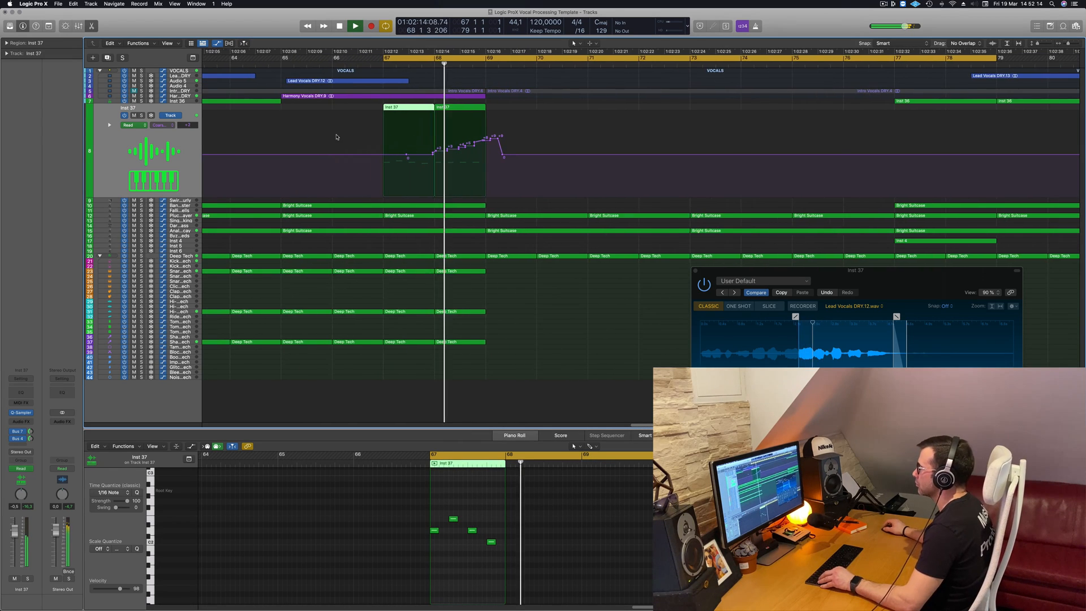
scroll(336, 137, left, 3)
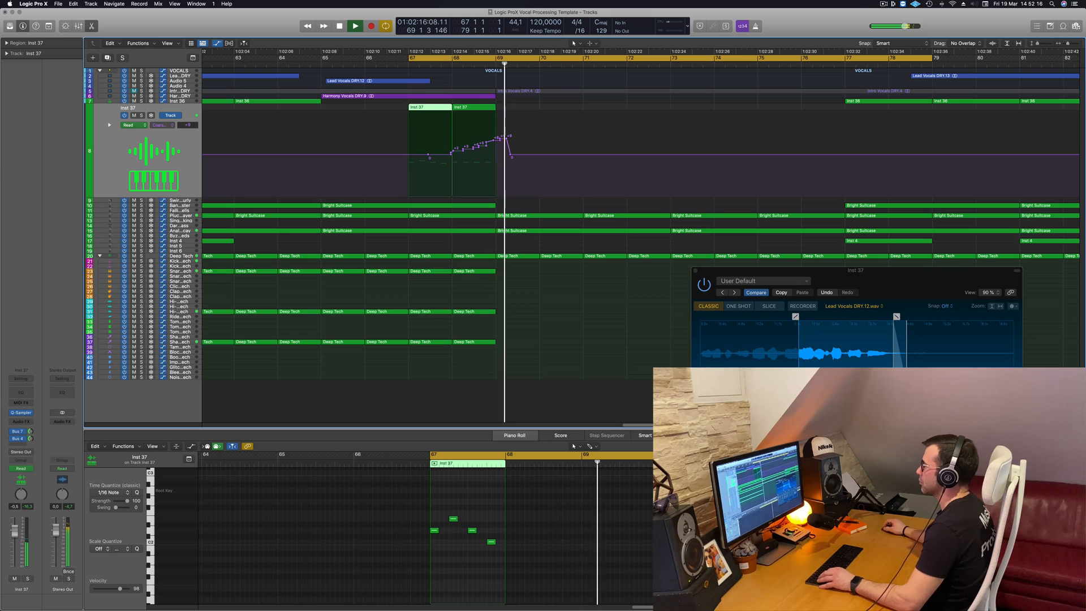
drag(453, 110, 413, 113)
key(space)
key(space)
key(super+Left)
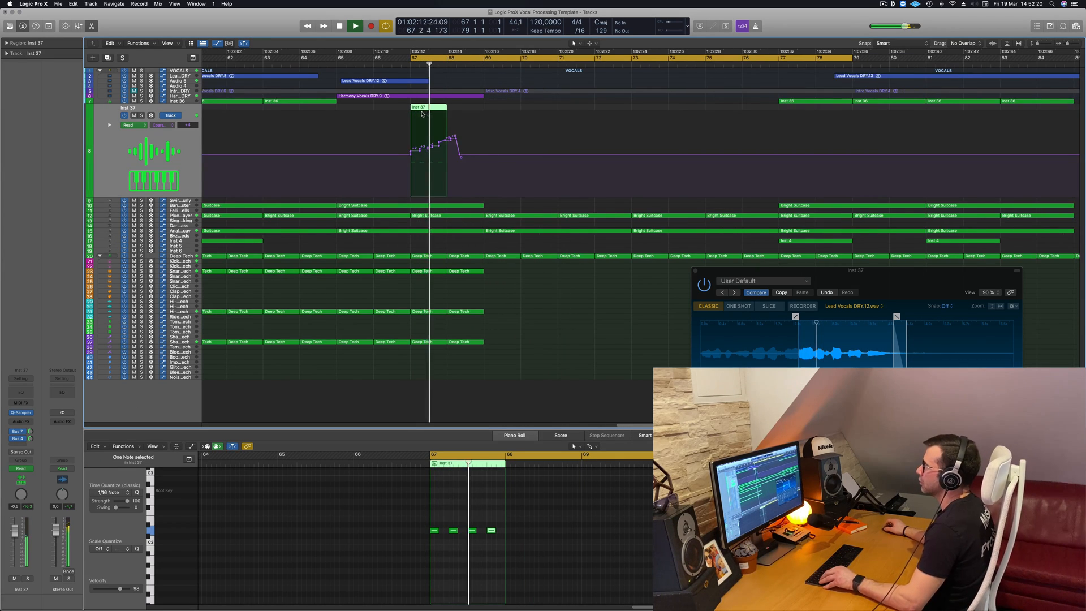
key(super+Left)
key(space)
key(space)
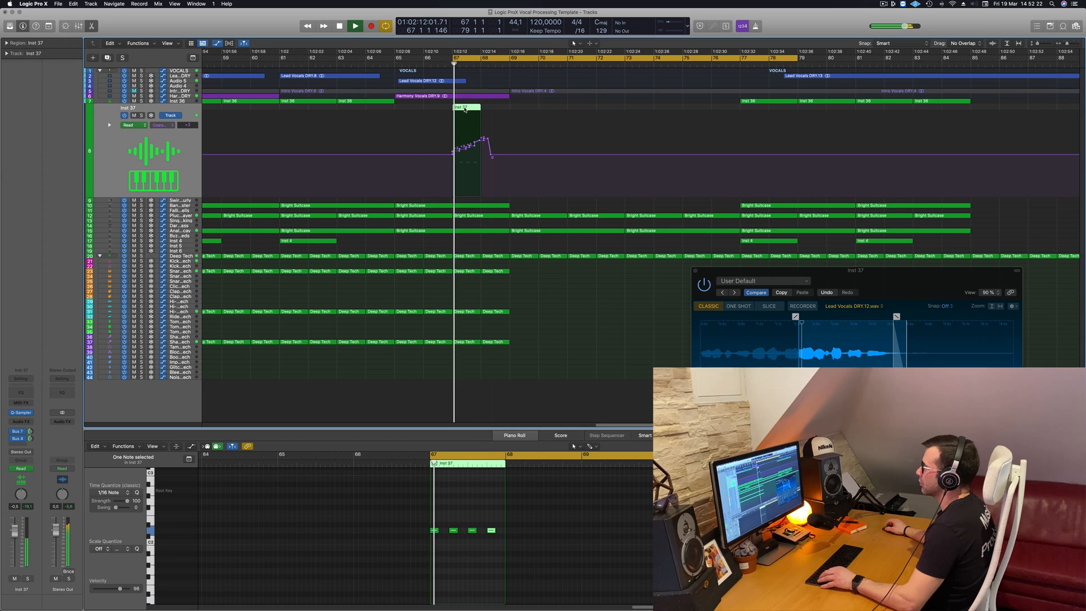
Copy the bar 67 Inst 37 region with its automation to bar 69 and replay both from bar 67
drag(465, 109, 523, 112)
key(super+Left)
key(super+Left)
key(super+Left)
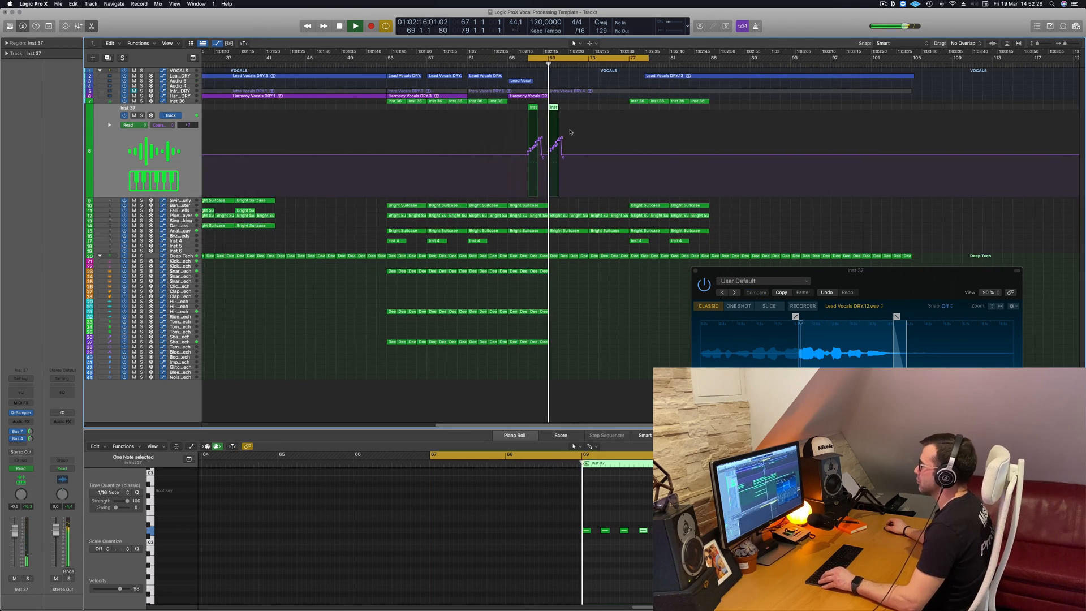
key(super+Right)
key(super+Right)
key(super+Right)
key(super+Right)
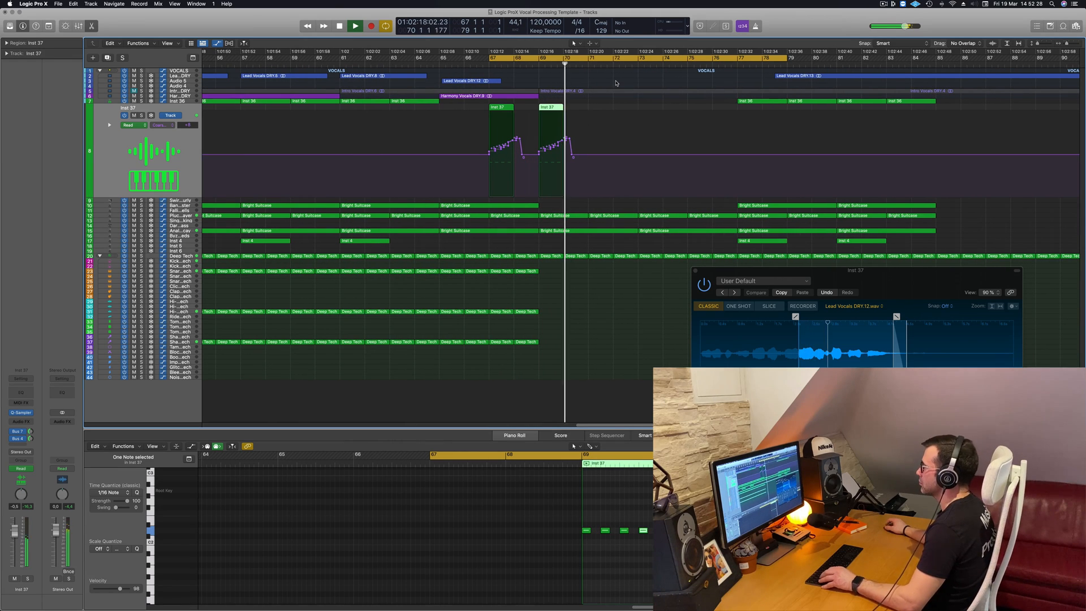
key(space)
key(space)
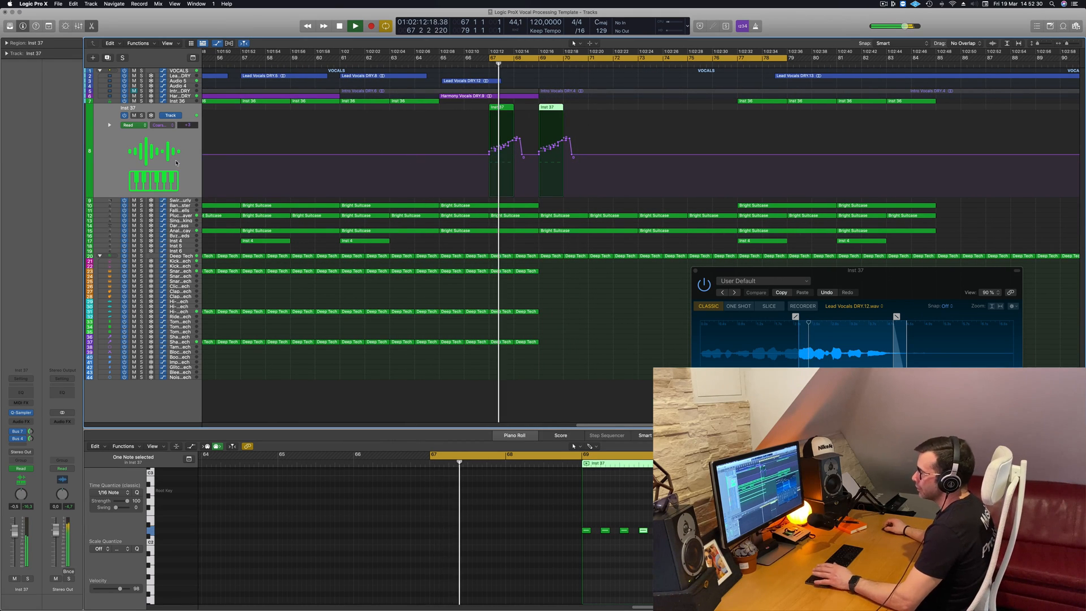
Insert the Step FX multi-effect on the Inst 37 track and load its Brittle Spike preset
click(176, 163)
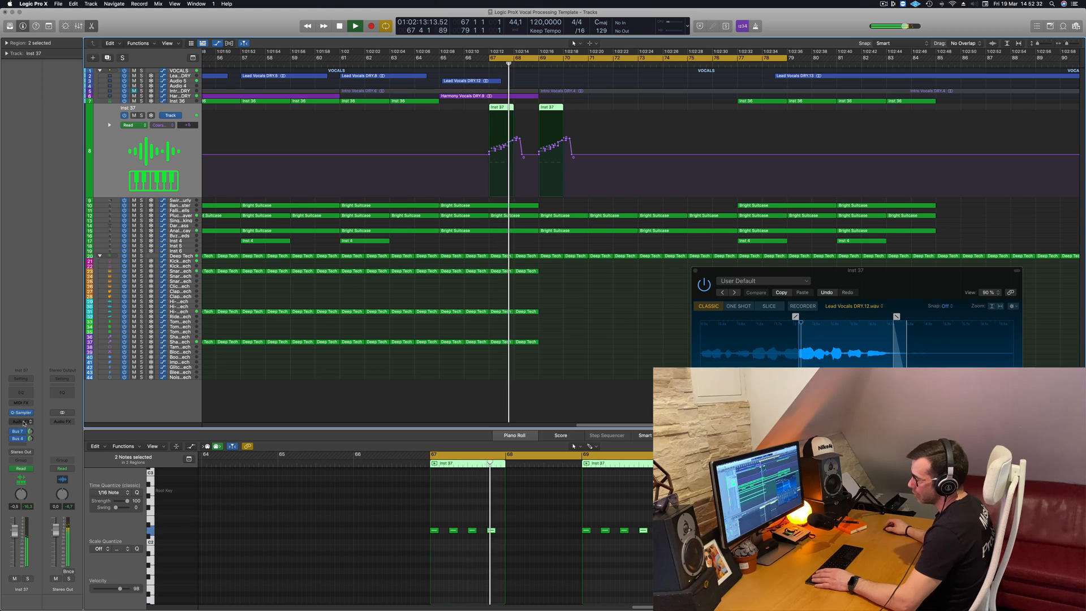
click(23, 422)
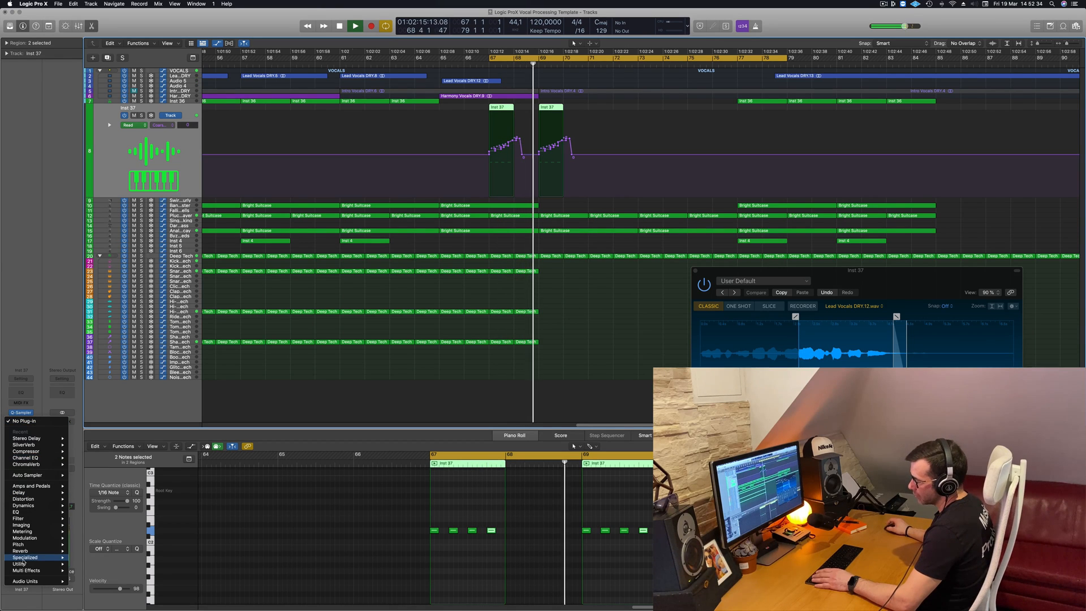
mouse_move(50, 570)
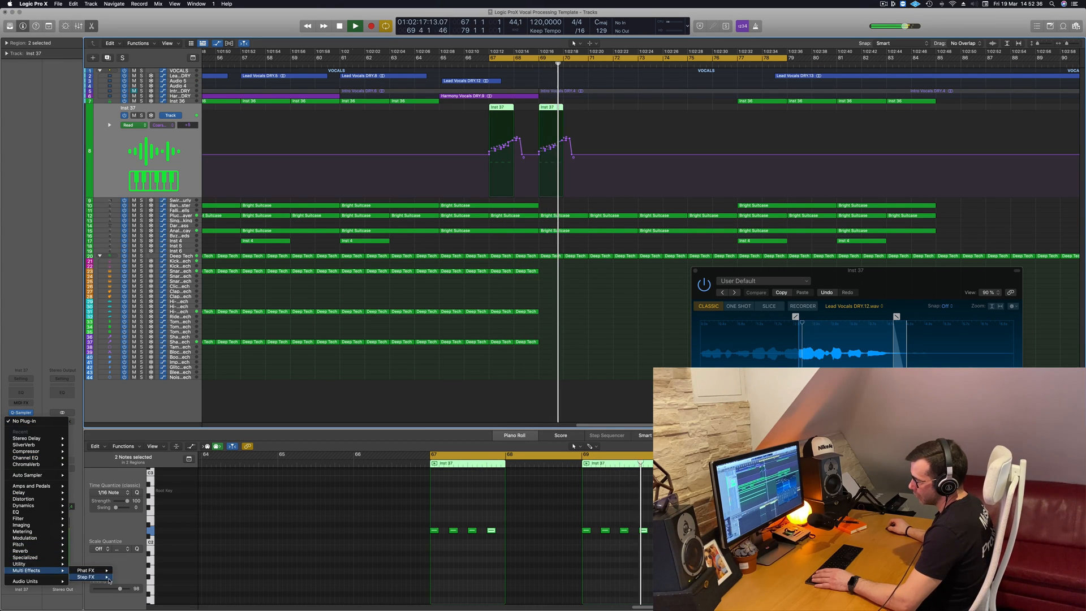
click(126, 577)
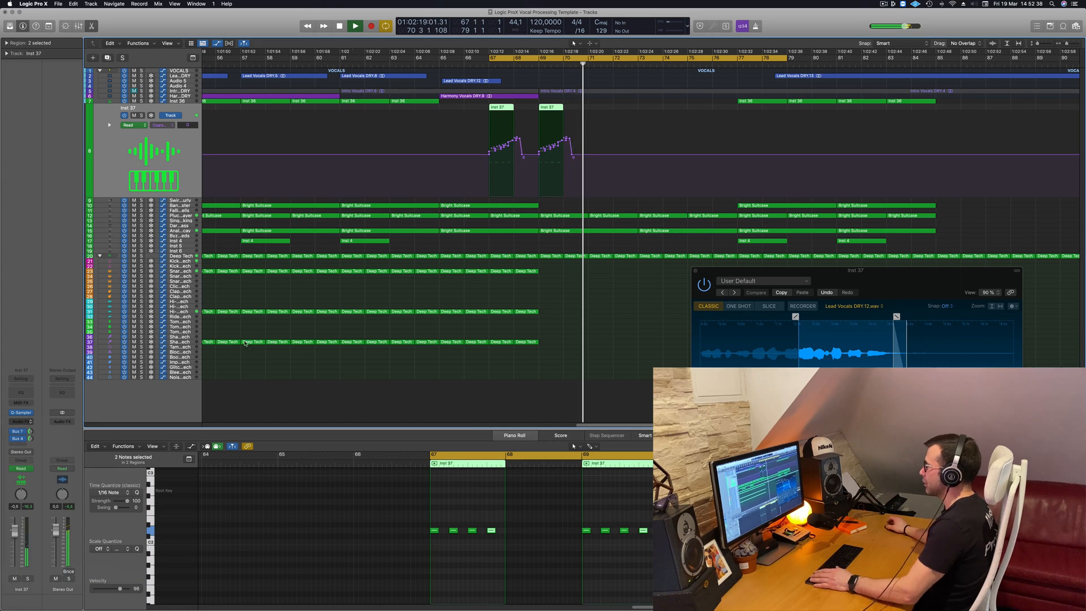
drag(535, 111, 615, 115)
click(456, 128)
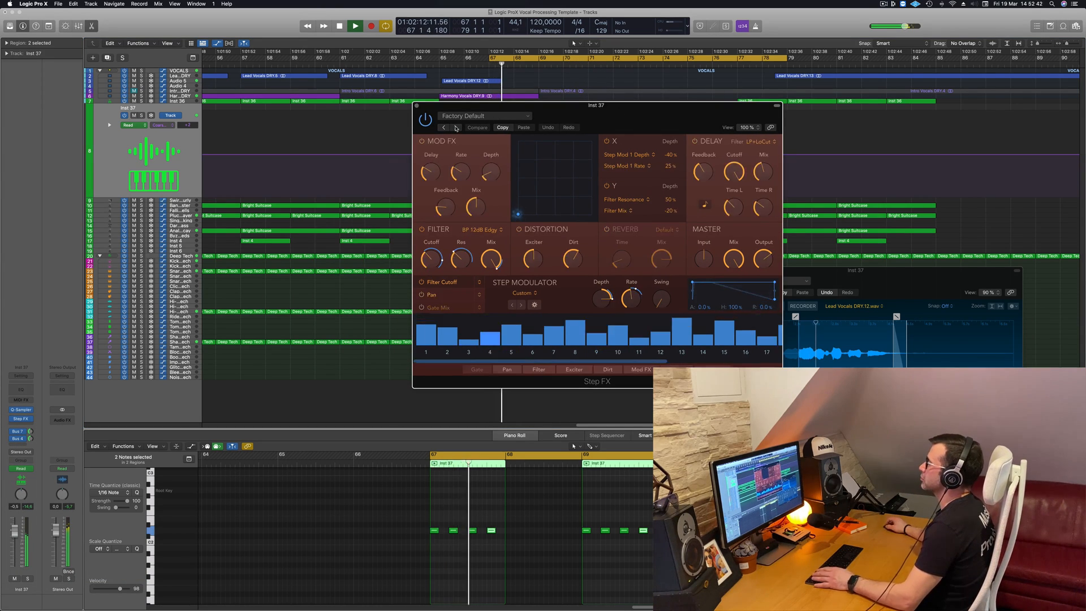
drag(616, 112, 642, 120)
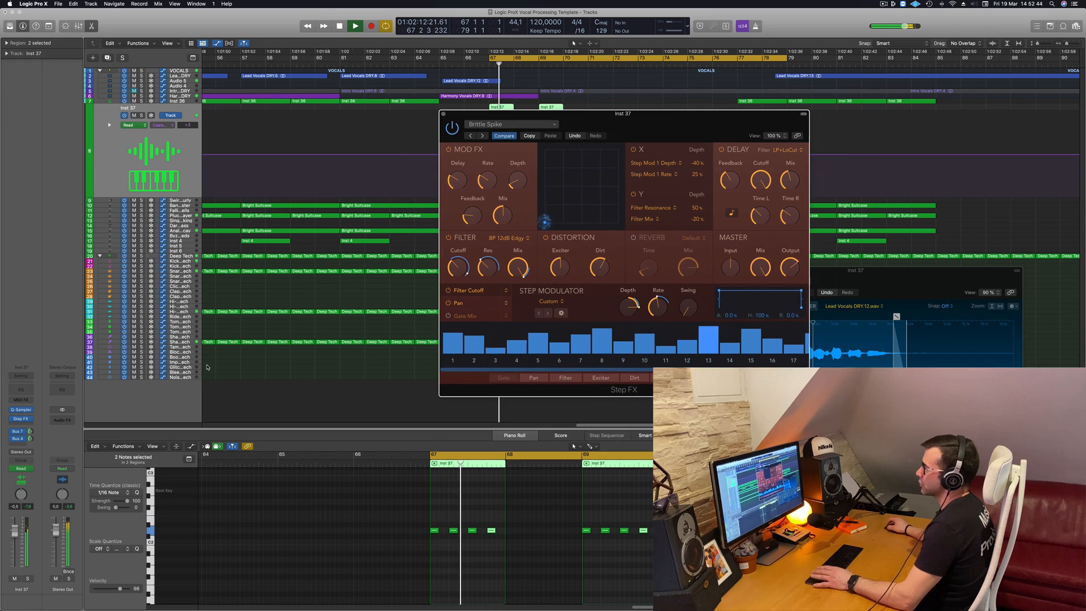
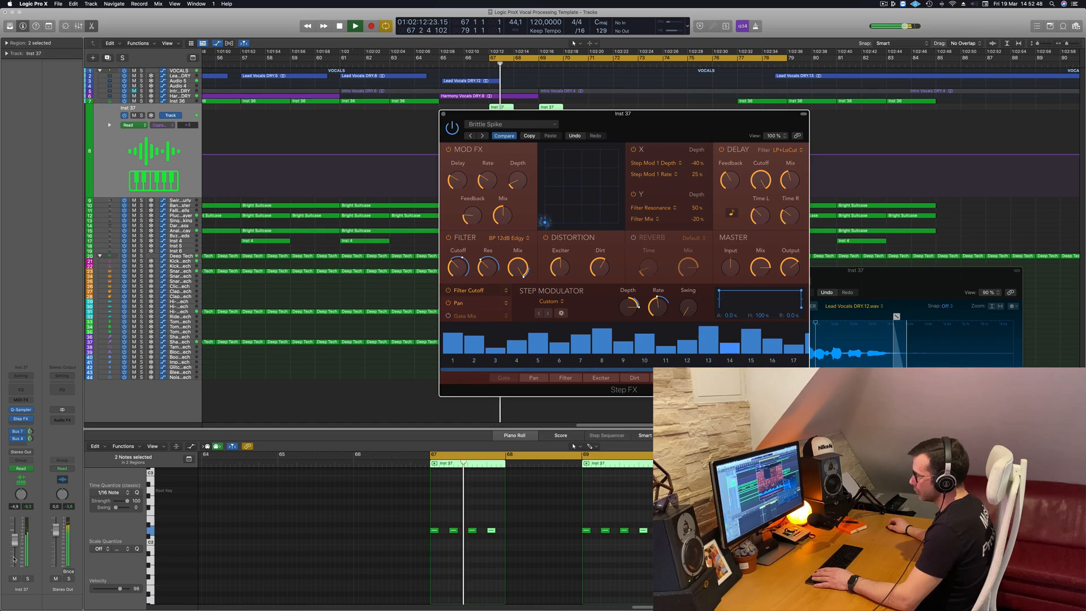
Lower the Inst 37 track's volume to about -5.9 dB and the Step FX master mix to 53.9 %, replaying the chop
drag(14, 541, 15, 543)
key(space)
key(space)
click(768, 302)
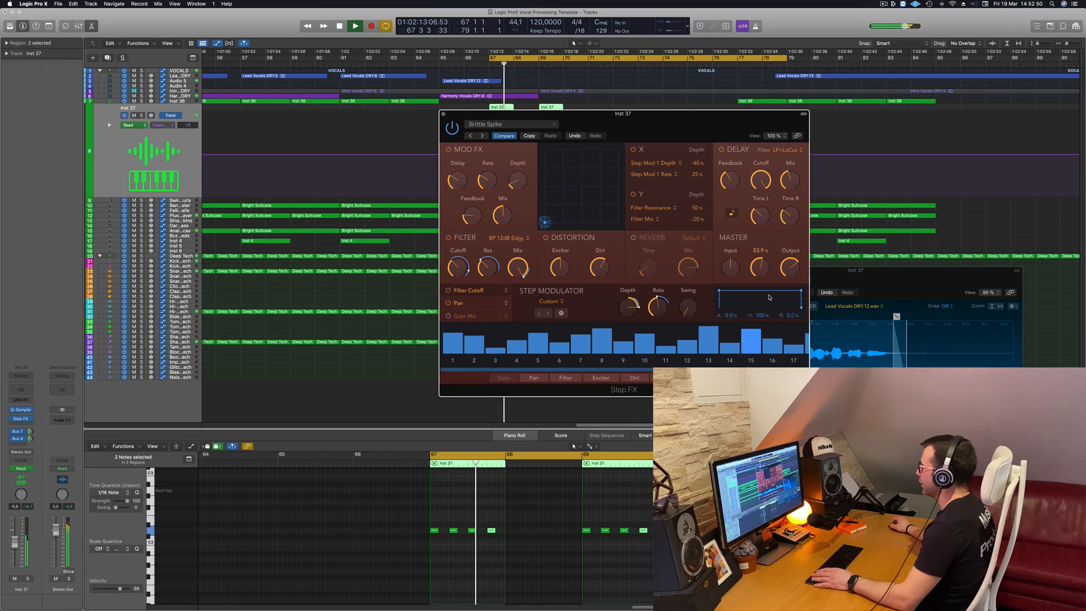
Audition the Step FX presets Broken Echoes, Bubbling Shimmer and Chaos Spring on the looping vocal chop
click(482, 136)
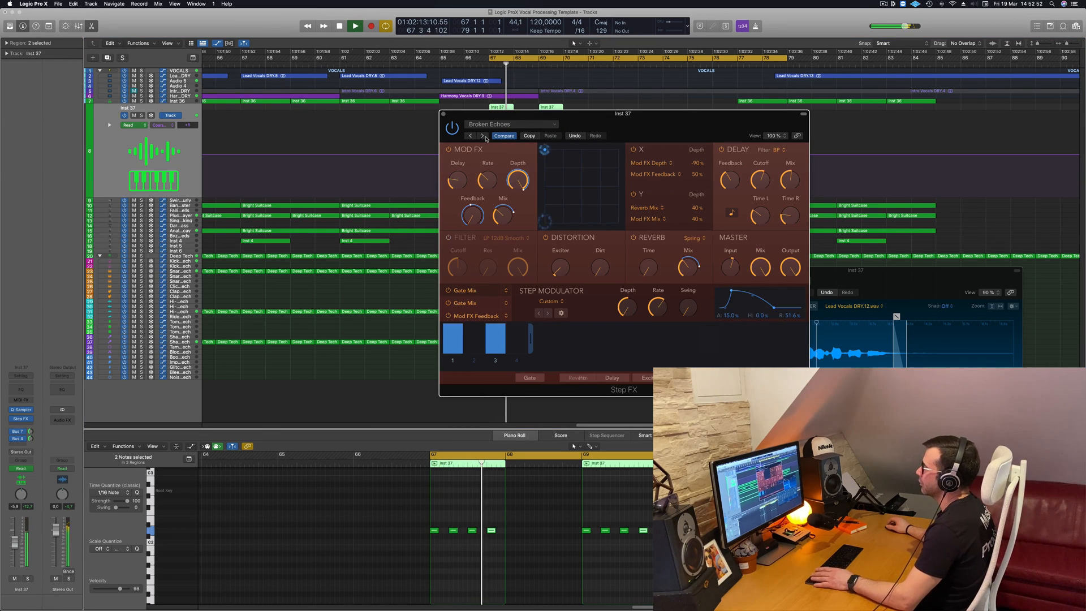
drag(485, 139, 640, 195)
key(space)
key(space)
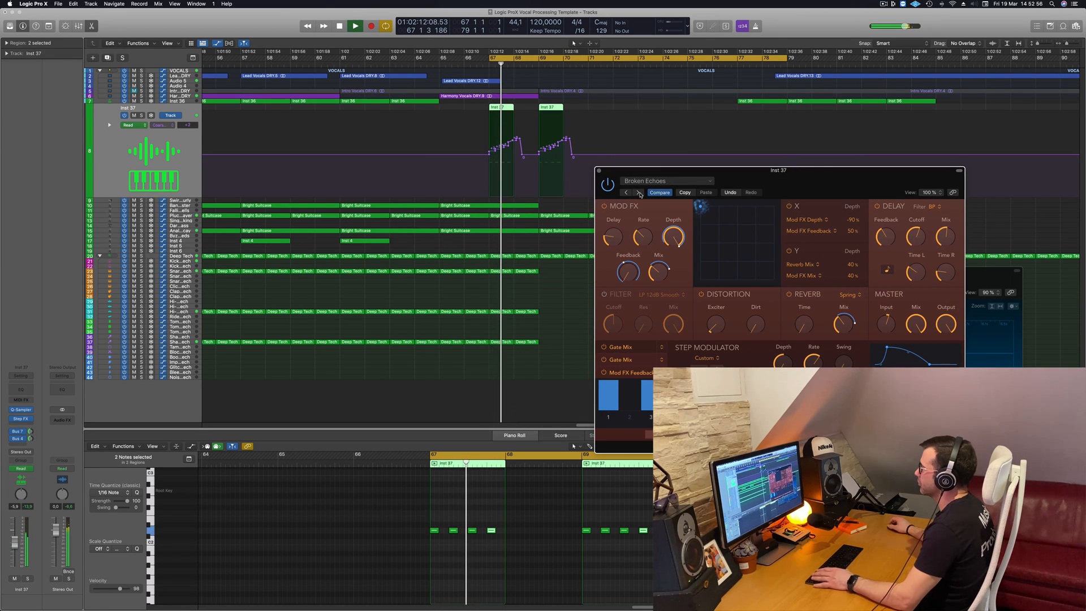
click(638, 193)
drag(845, 180, 670, 210)
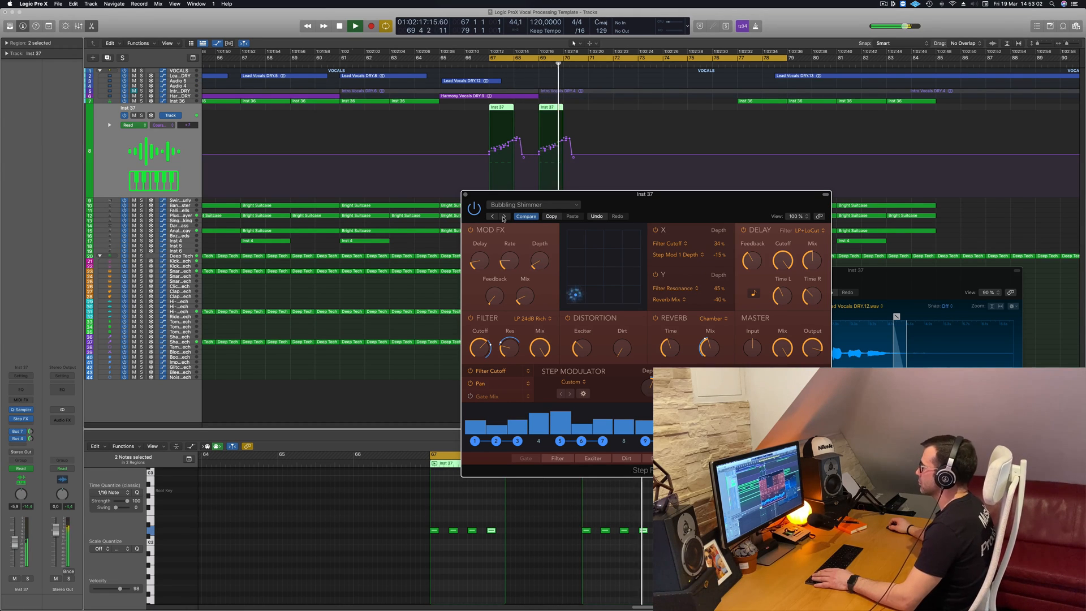
drag(646, 205, 593, 202)
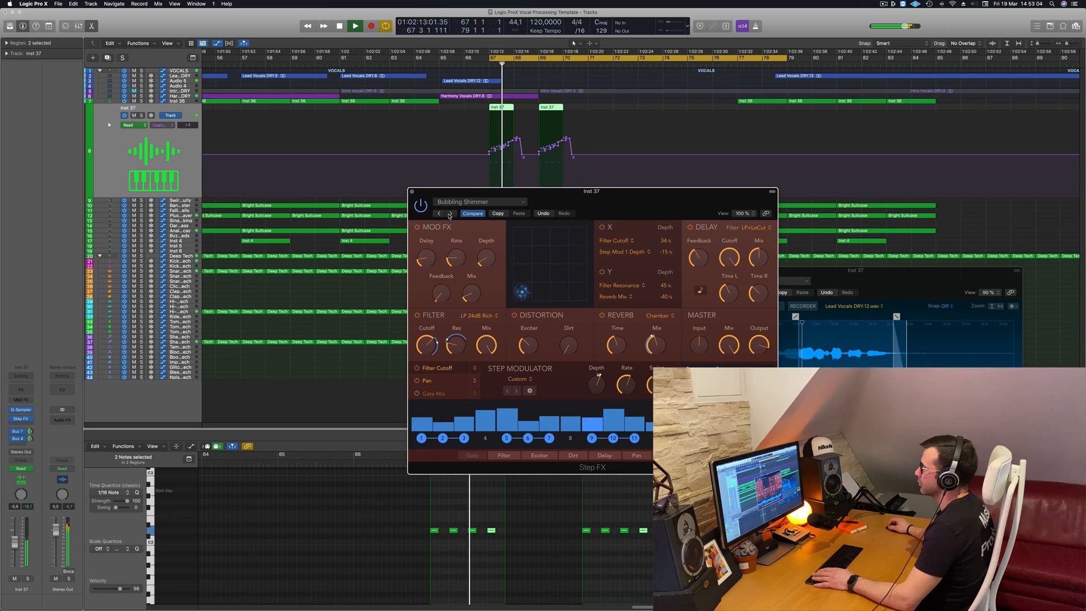
click(450, 214)
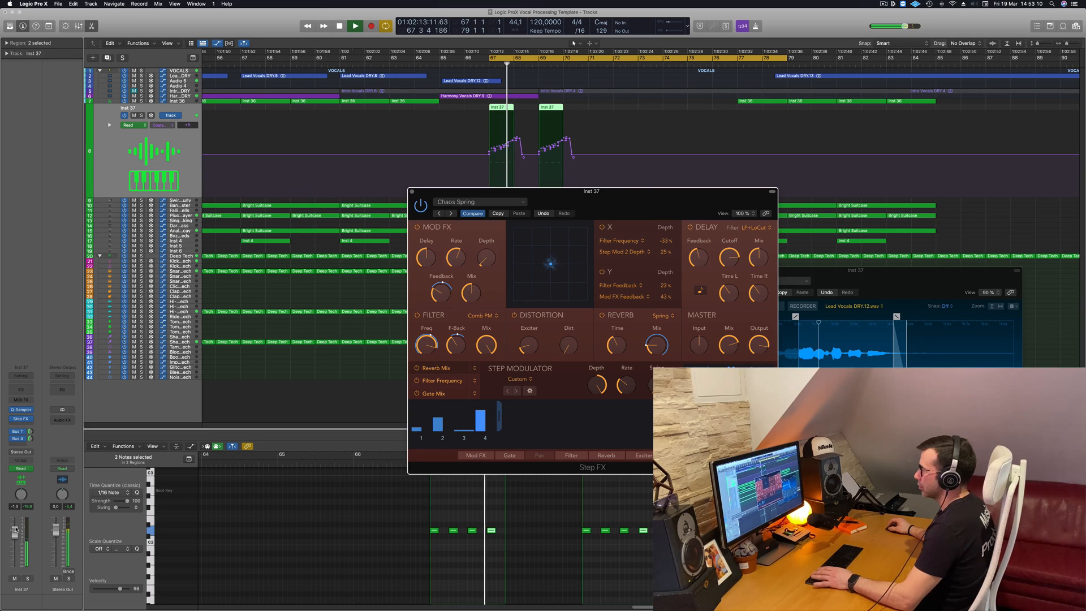
Replay the chop and audition the Step FX presets from Chrome Zippers through Deep Cavern, Deep Dub and Deep Space to Driven Pulse
click(347, 330)
key(space)
key(space)
drag(500, 201, 546, 220)
click(496, 233)
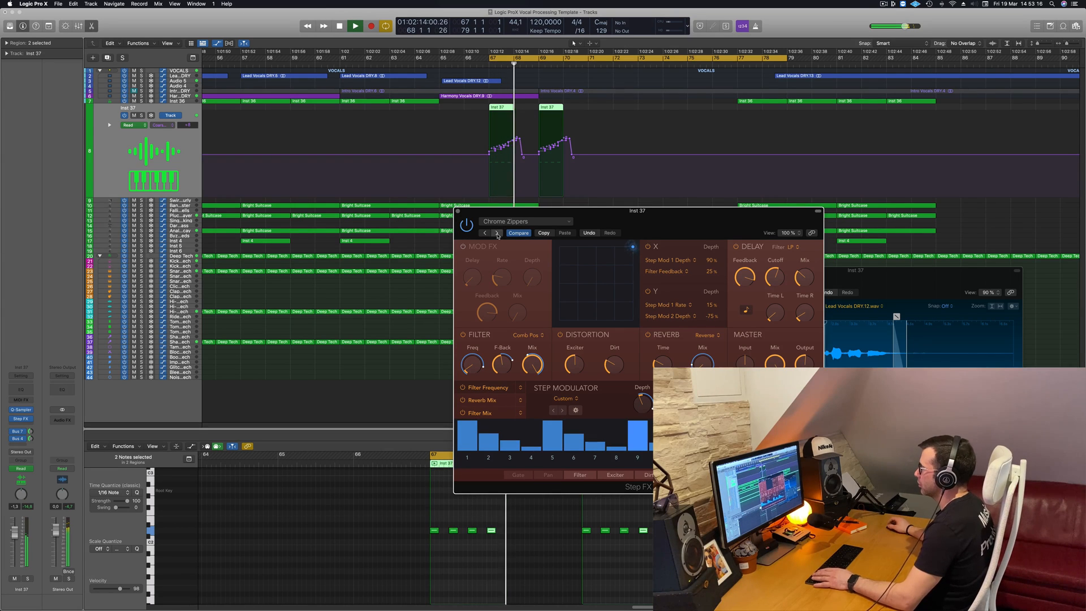
click(498, 234)
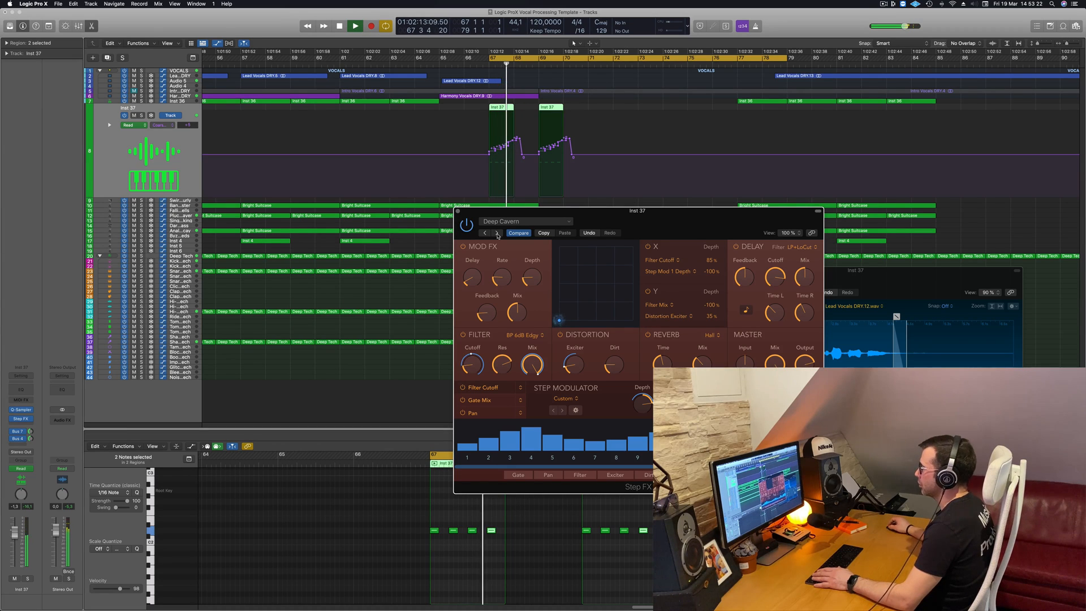
click(498, 234)
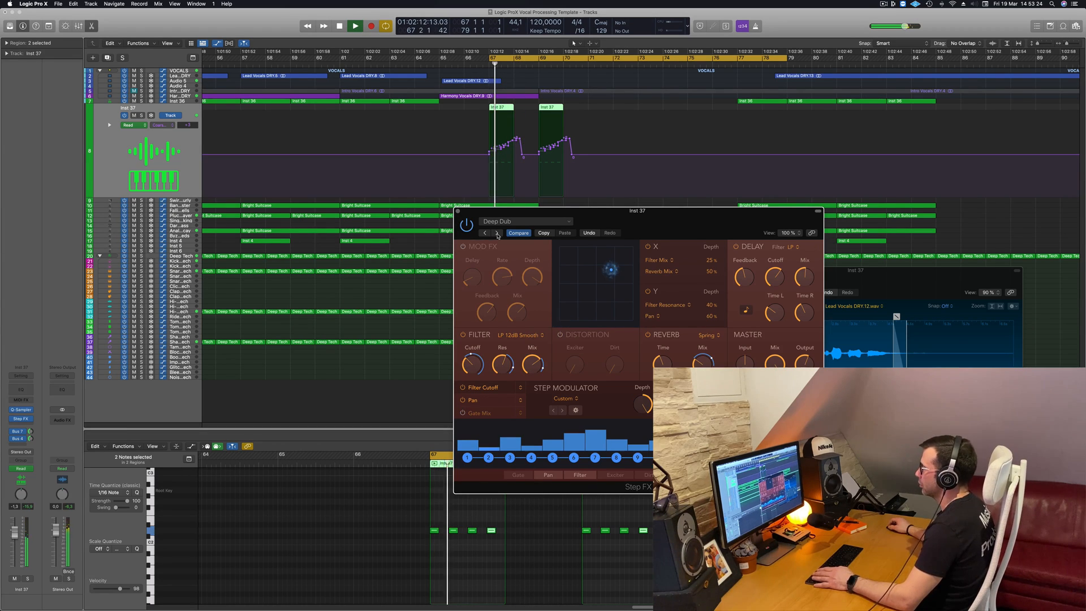
click(498, 234)
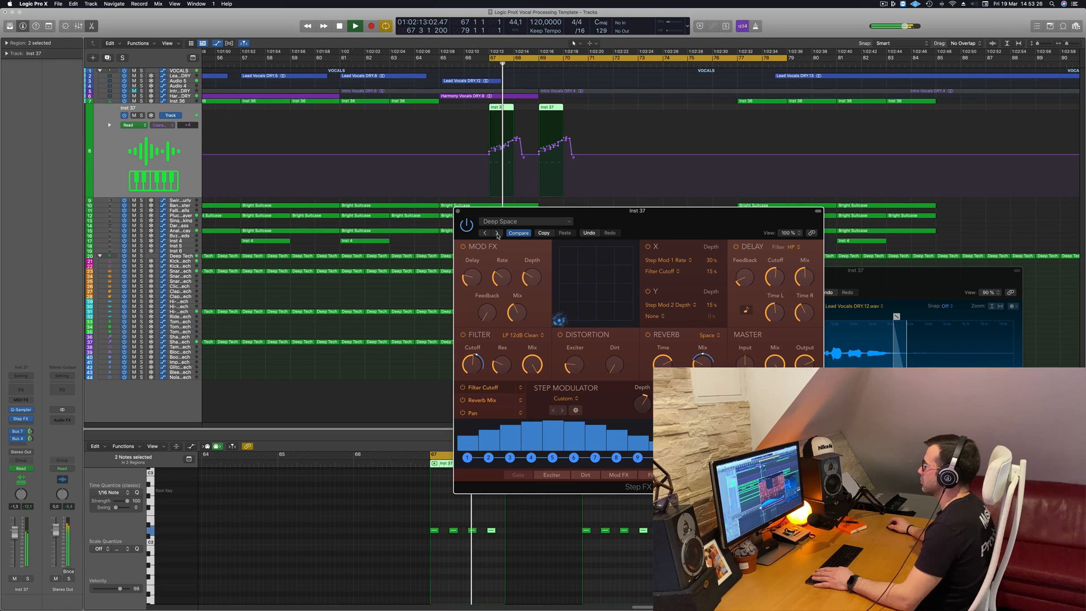
click(498, 234)
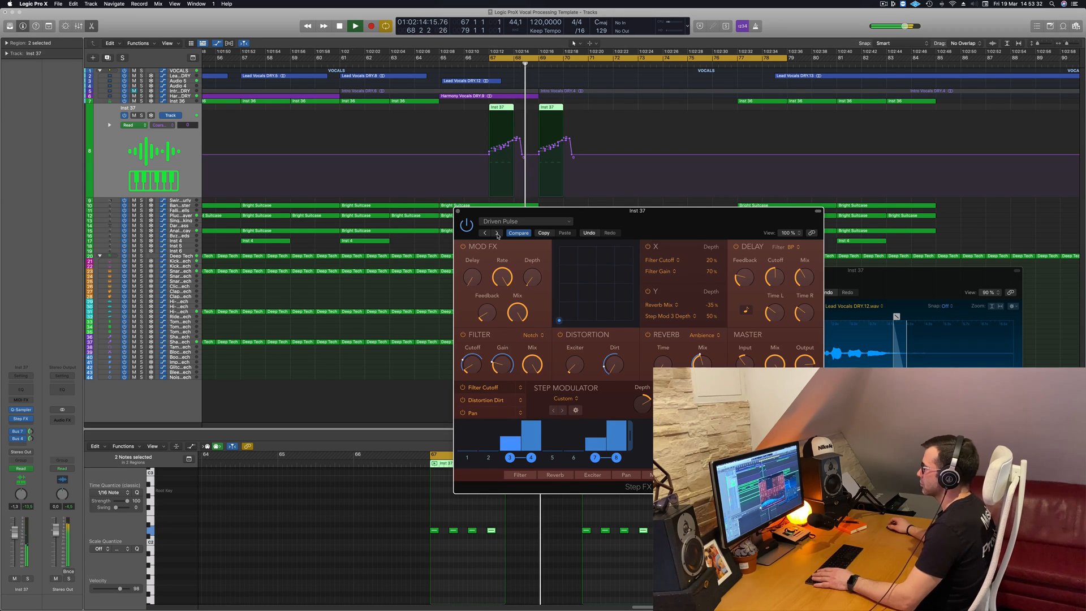
Load the Huge Unstable Space preset, close Step FX and replay with the Inst 37 track lowered to about -5.8 dB
click(497, 234)
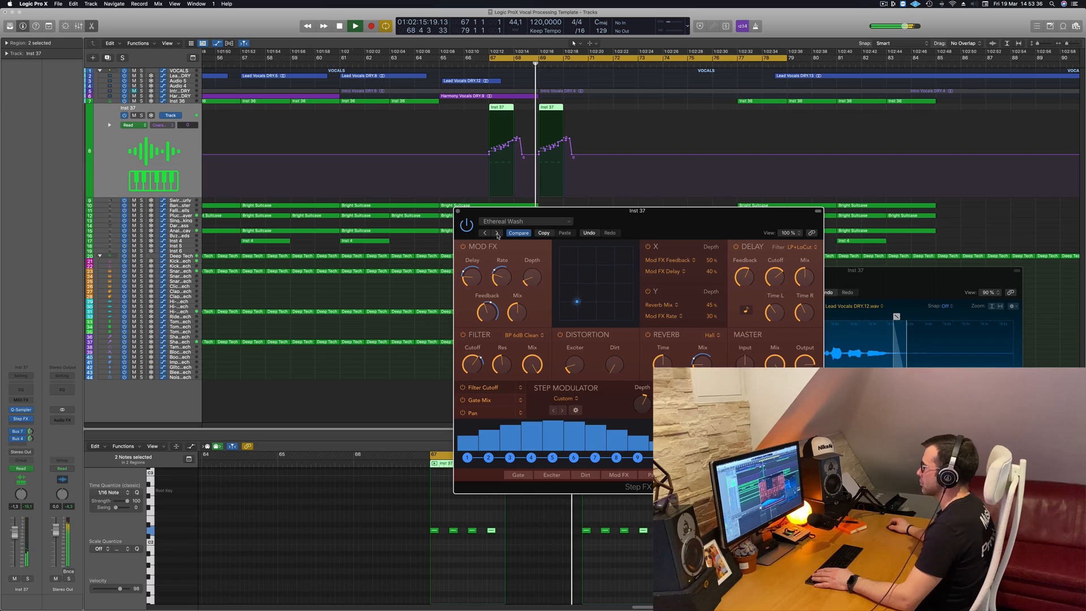
click(497, 233)
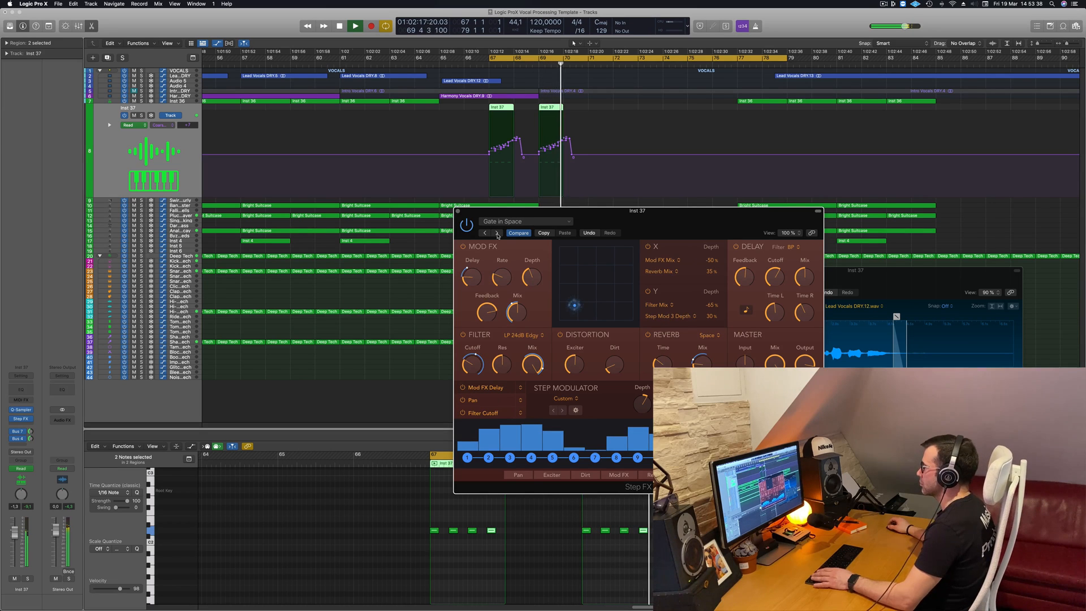
click(497, 234)
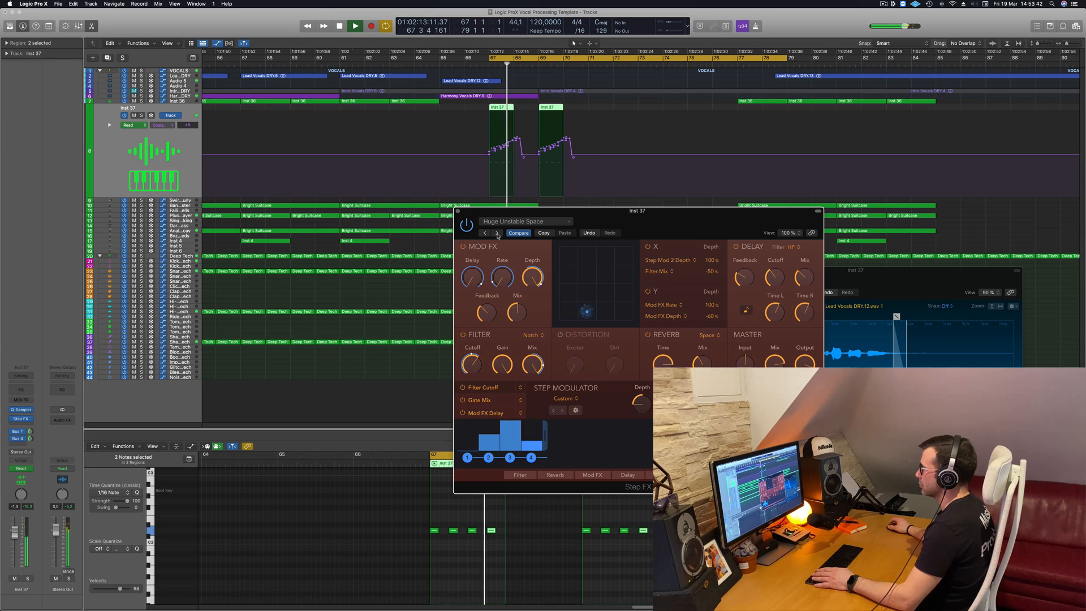
drag(459, 213, 402, 214)
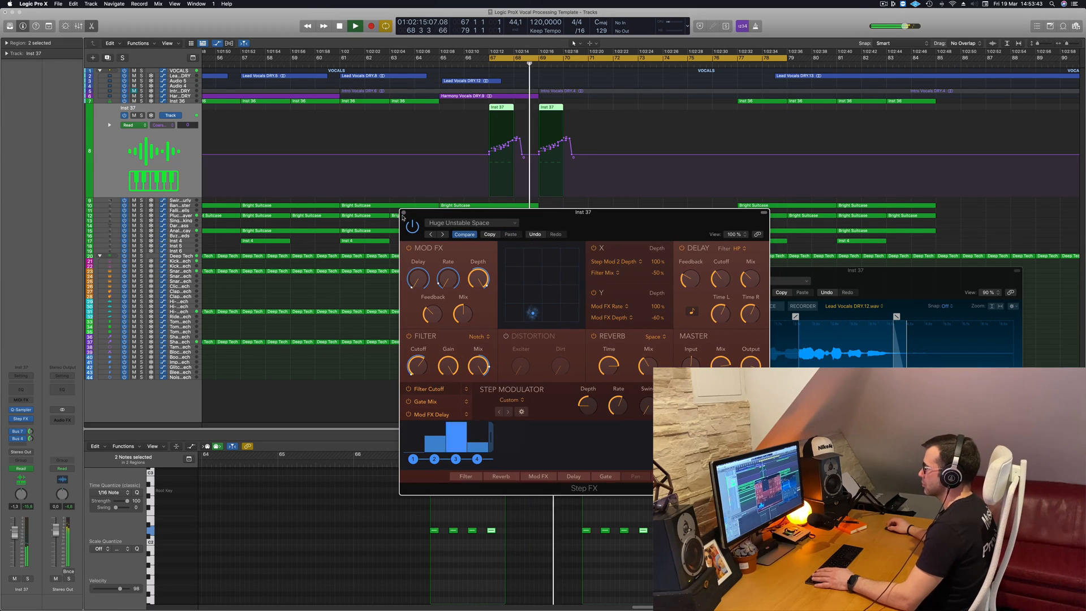
click(403, 213)
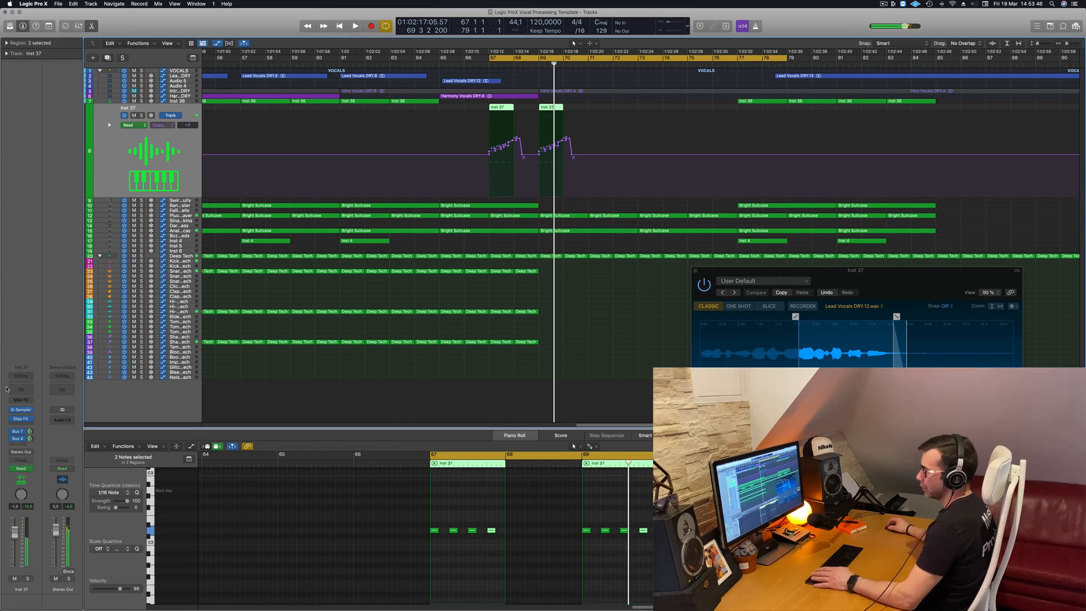
key(space)
key(space)
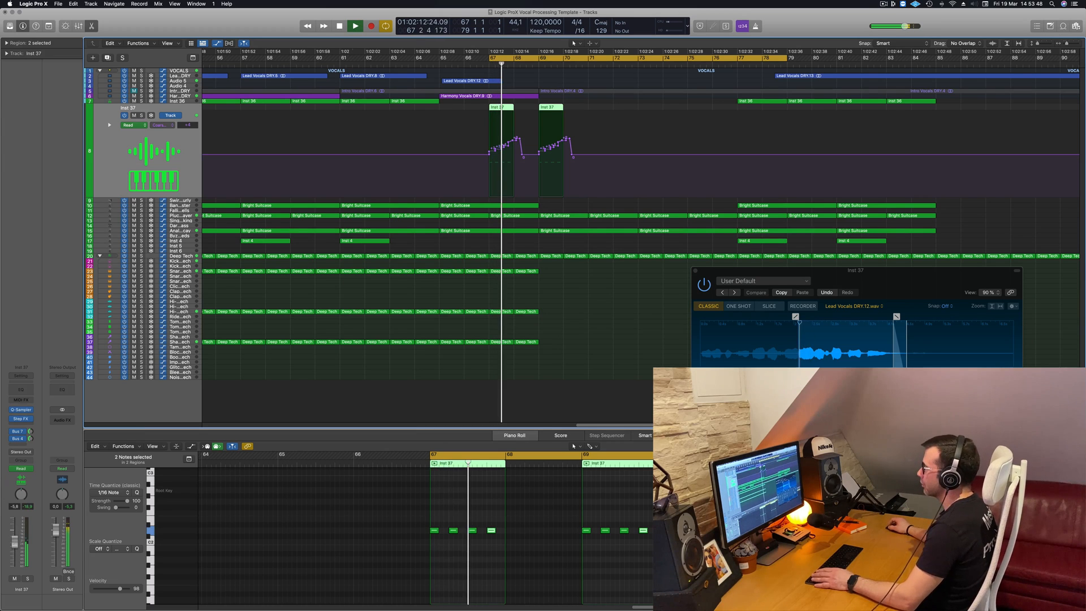
Copy the Inst 4 region from bar 61 to bar 71 on the same track
scroll(478, 100, down, 5)
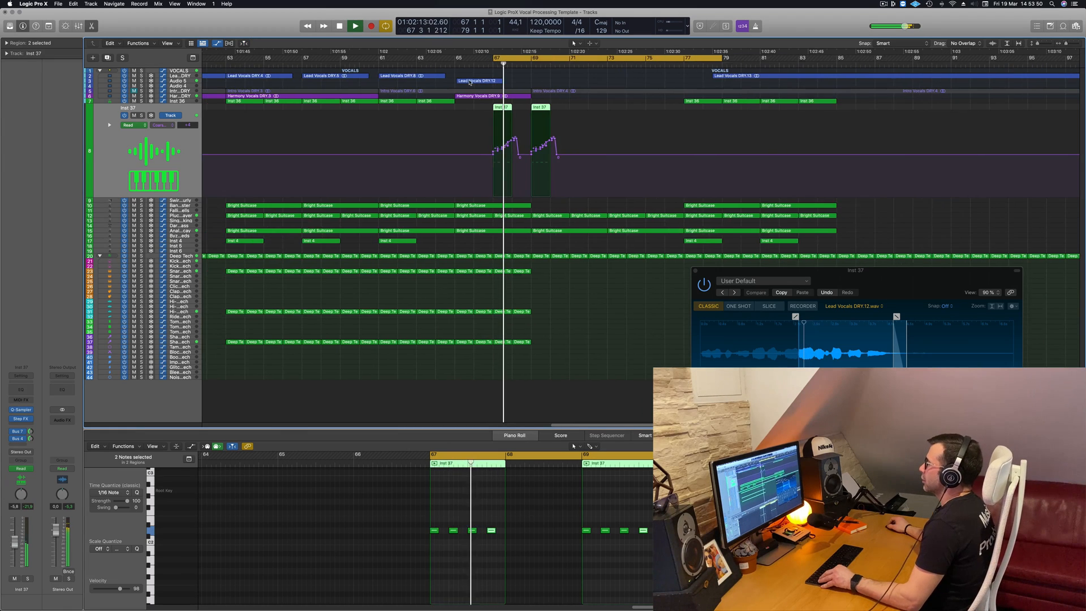
click(477, 101)
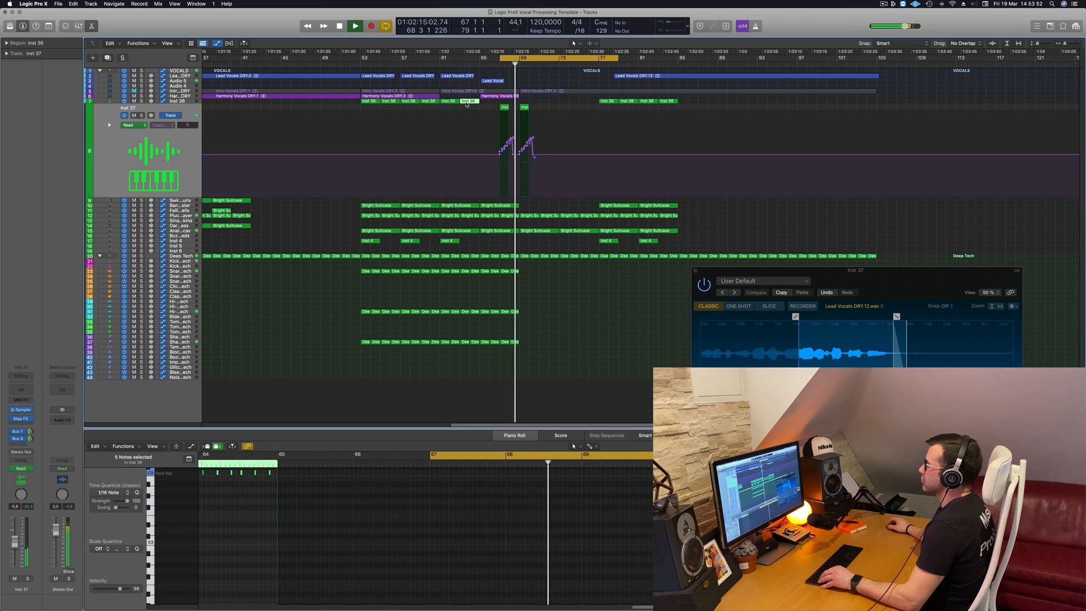
drag(450, 243, 551, 242)
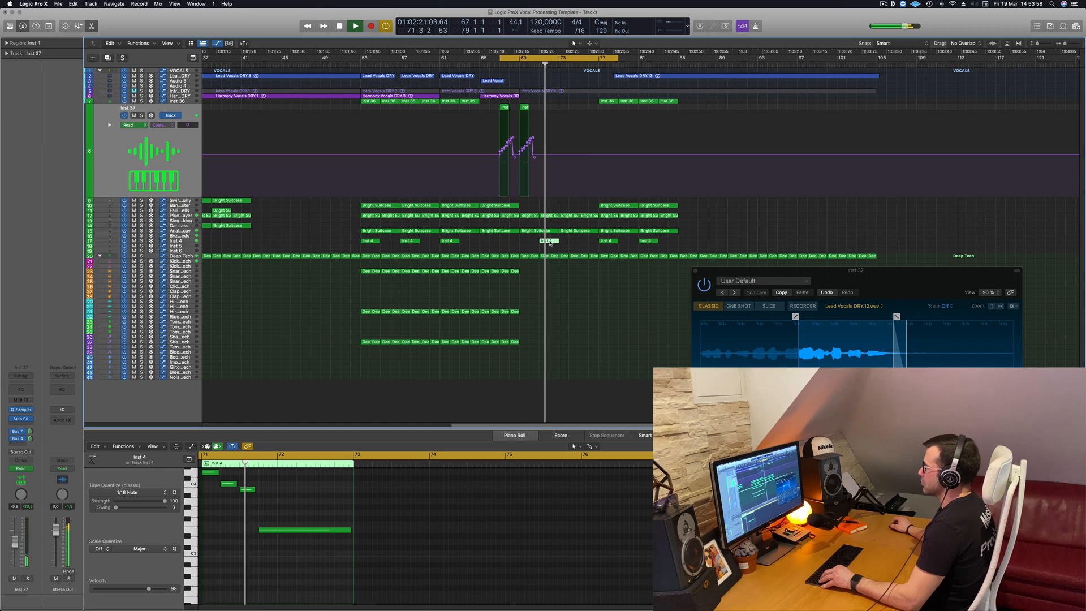
Move the sampler window out of the way, extend the cycle range back to bar 53 and replay from there
scroll(585, 237, down, 5)
drag(838, 270, 718, 321)
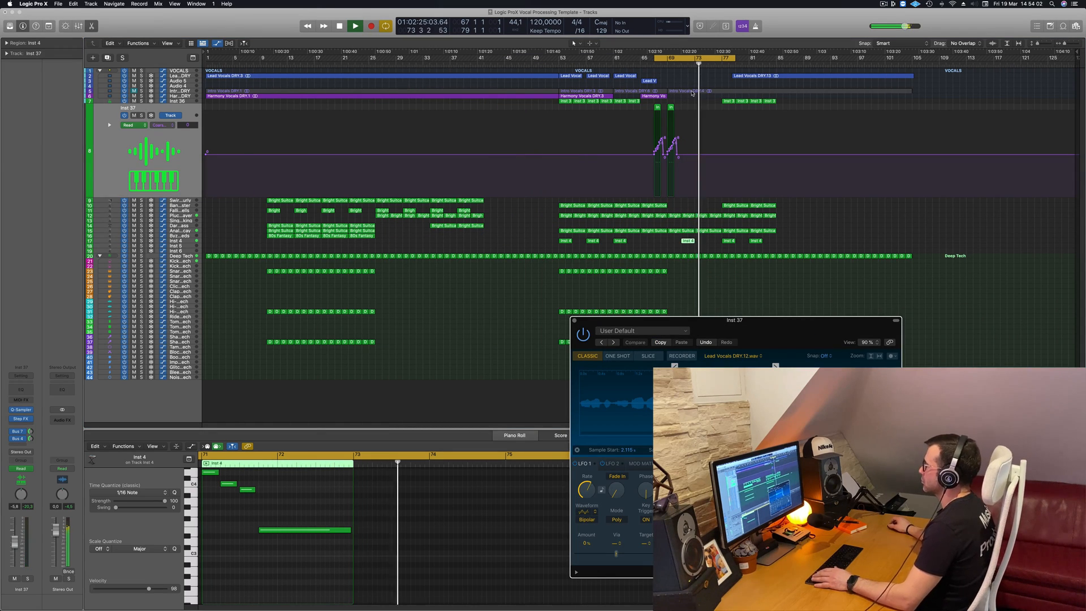
click(659, 55)
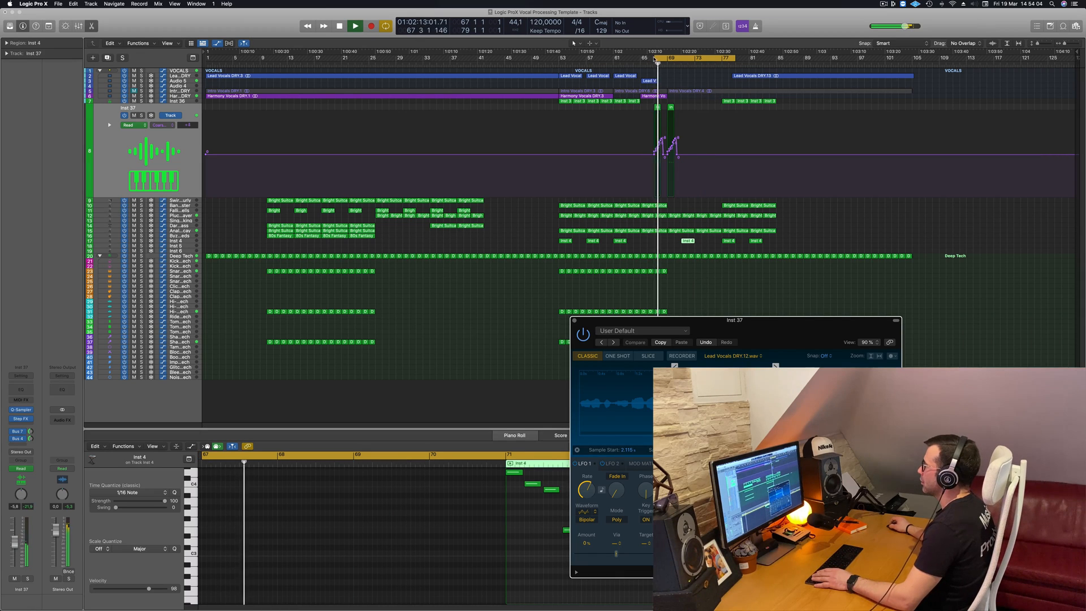
drag(655, 58, 558, 62)
key(space)
key(space)
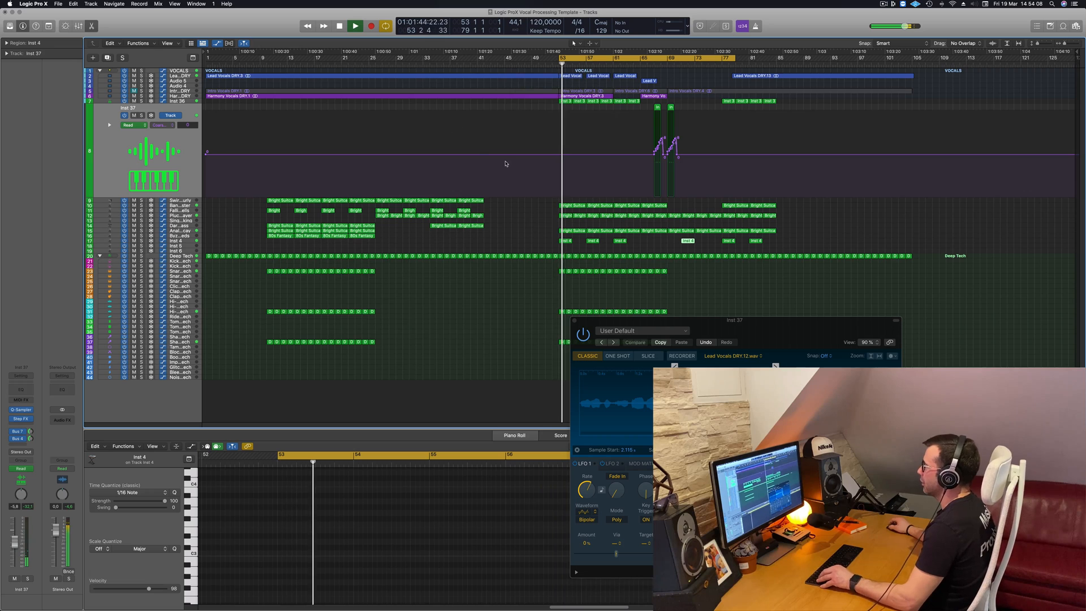
Select the Inst 36 track and replay its regions from bar 53
scroll(413, 108, right, 3)
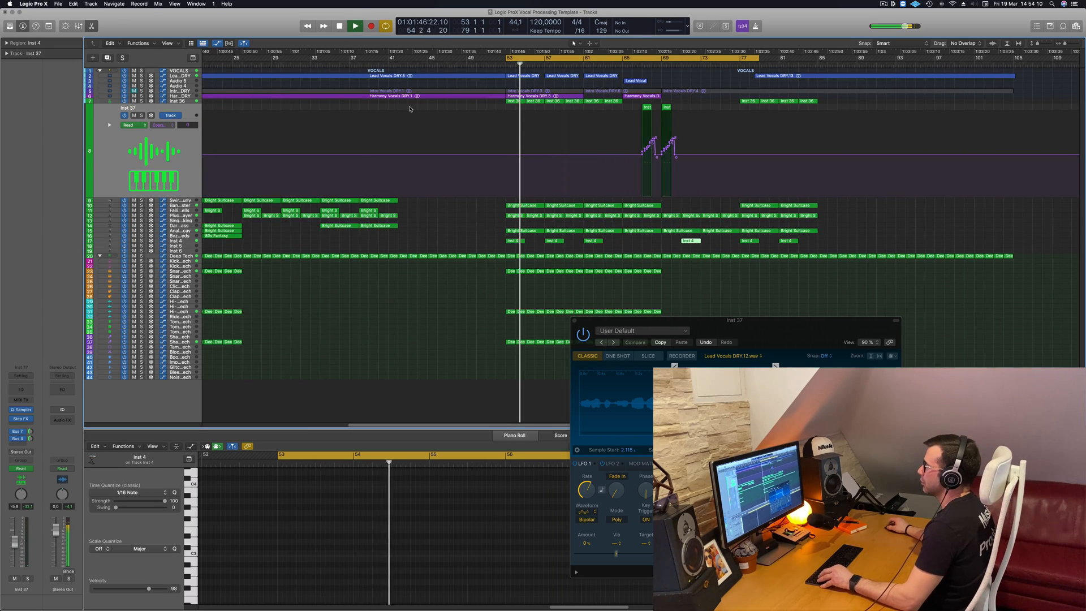
click(150, 101)
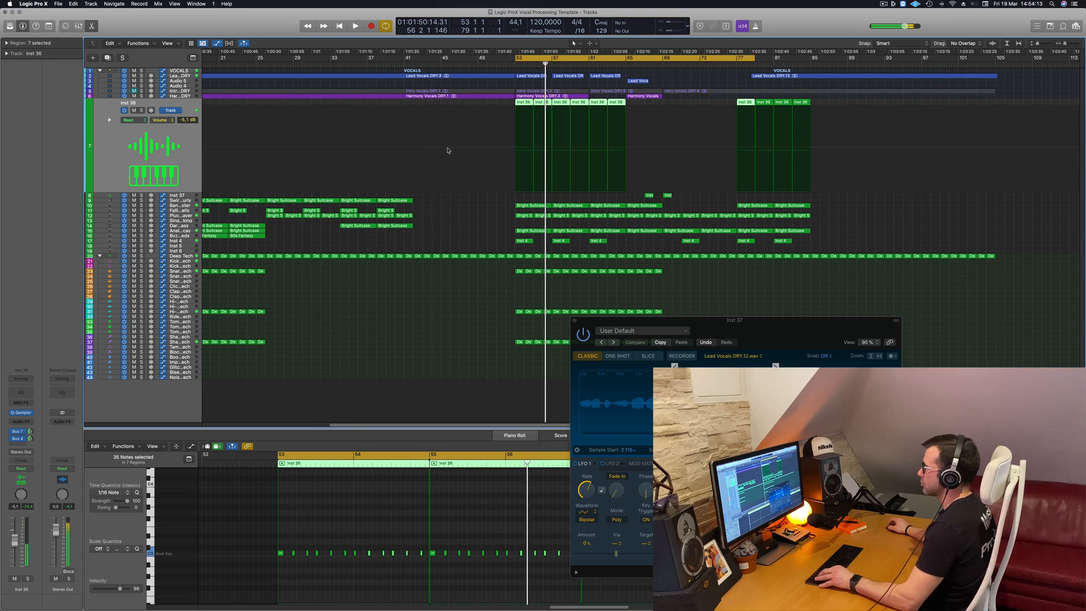
key(space)
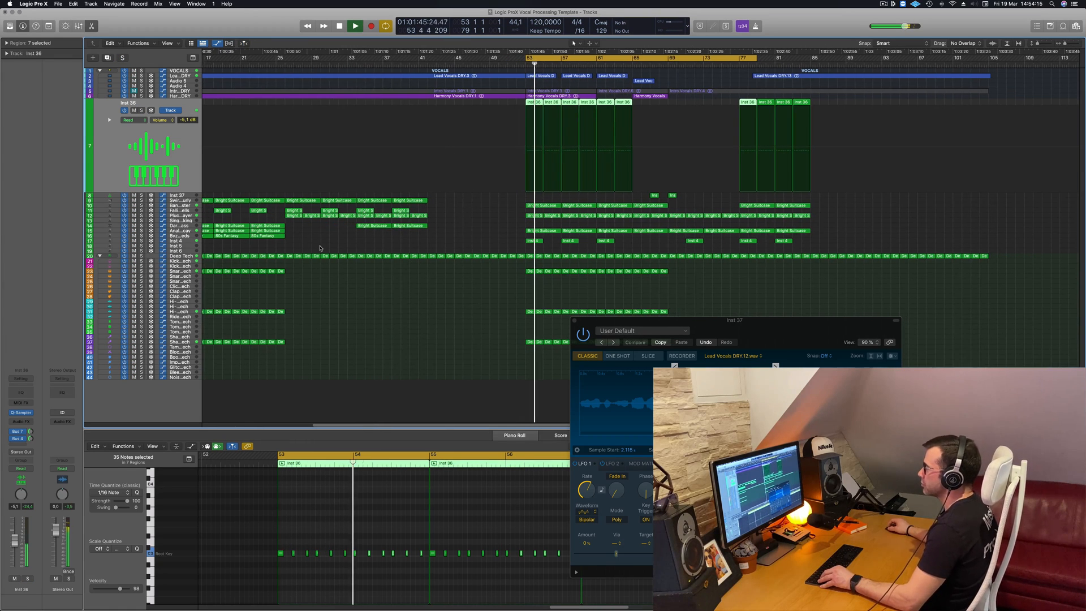
Duplicate the Inst 4 synth track with its settings as an empty track directly below it
click(188, 242)
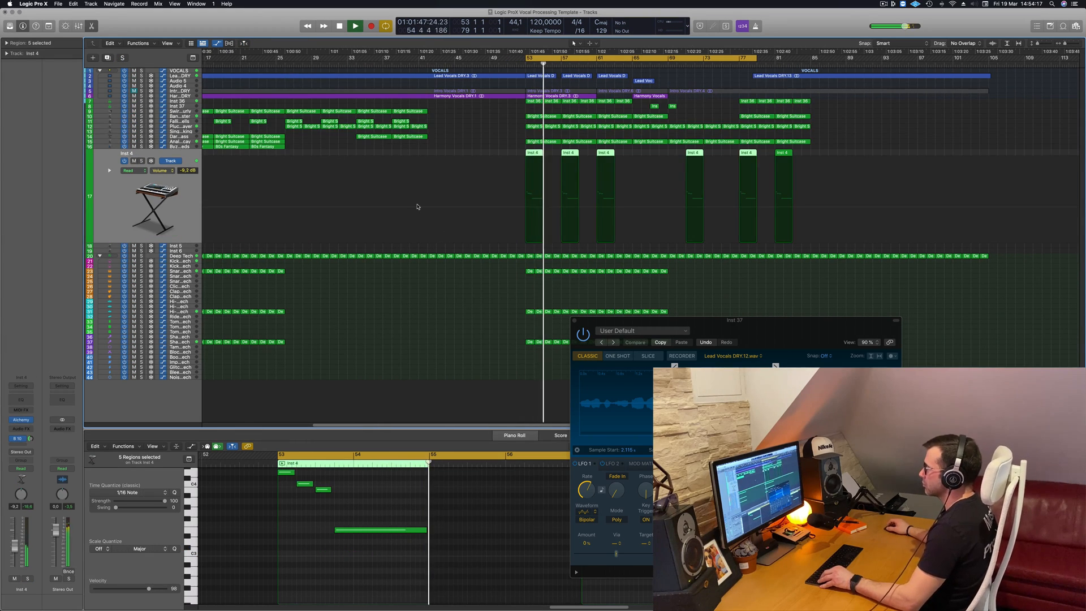
scroll(495, 243, right, 3)
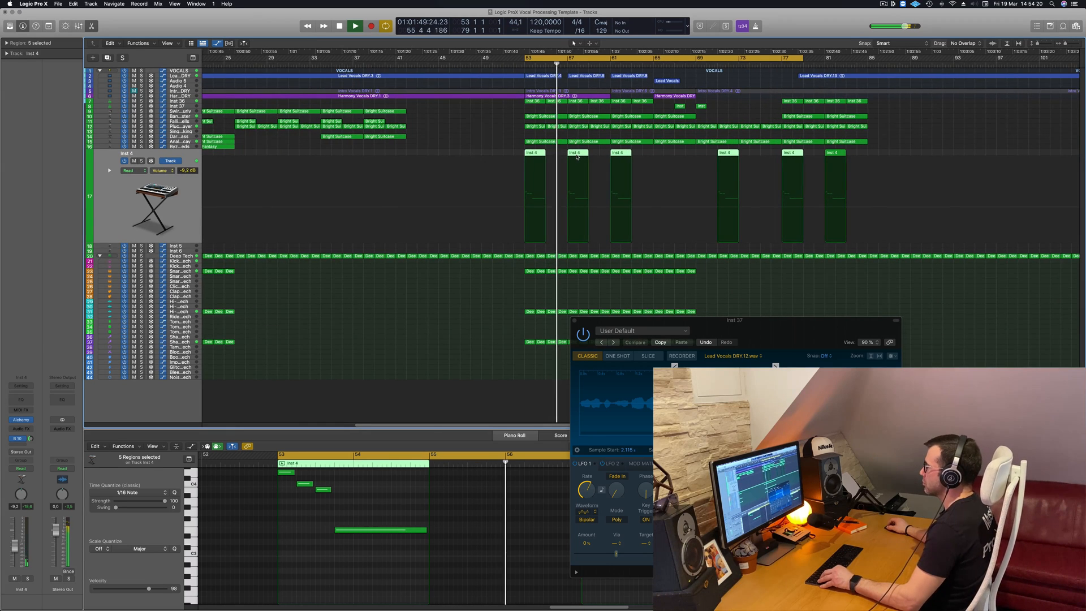
scroll(425, 204, left, 5)
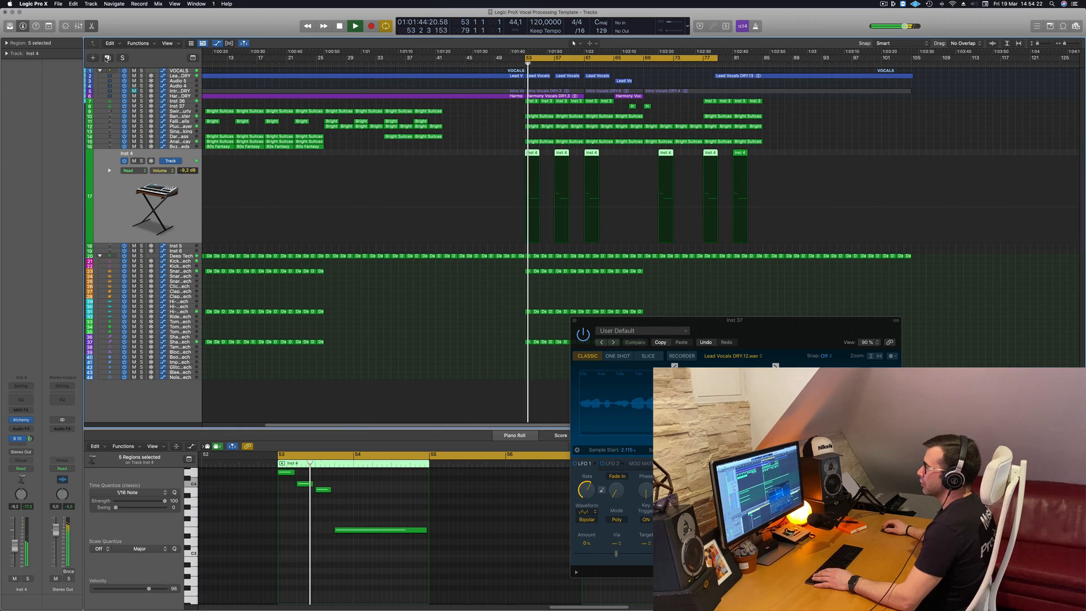
key(super+d)
Copy the bar 53 Inst 4 region onto the new duplicate track at bar 55 and replay from bar 53
click(533, 152)
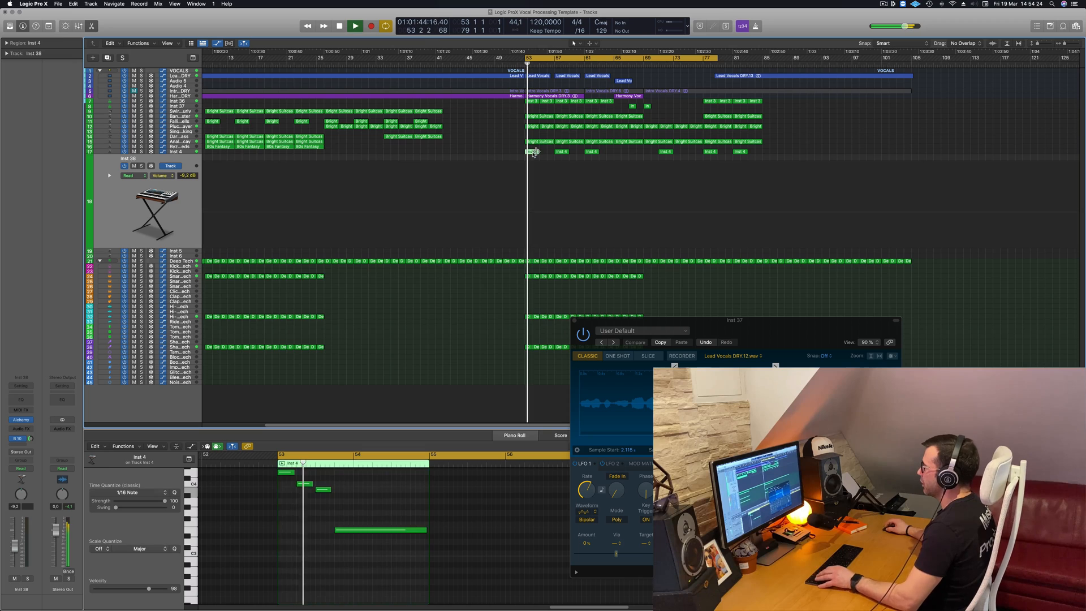
key(space)
drag(533, 152, 548, 161)
key(space)
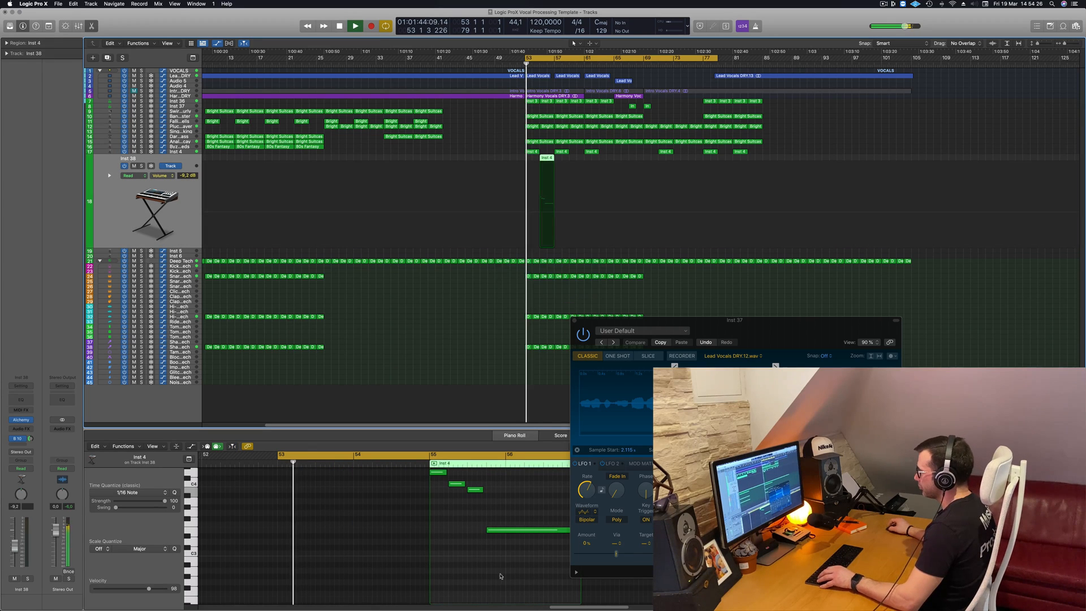
Delete the two middle notes of the copied bar 55 region and move the sampler window off the piano roll
scroll(463, 524, up, 4)
mouse_move(504, 513)
mouse_down()
mouse_move(416, 523)
mouse_move(476, 530)
mouse_up()
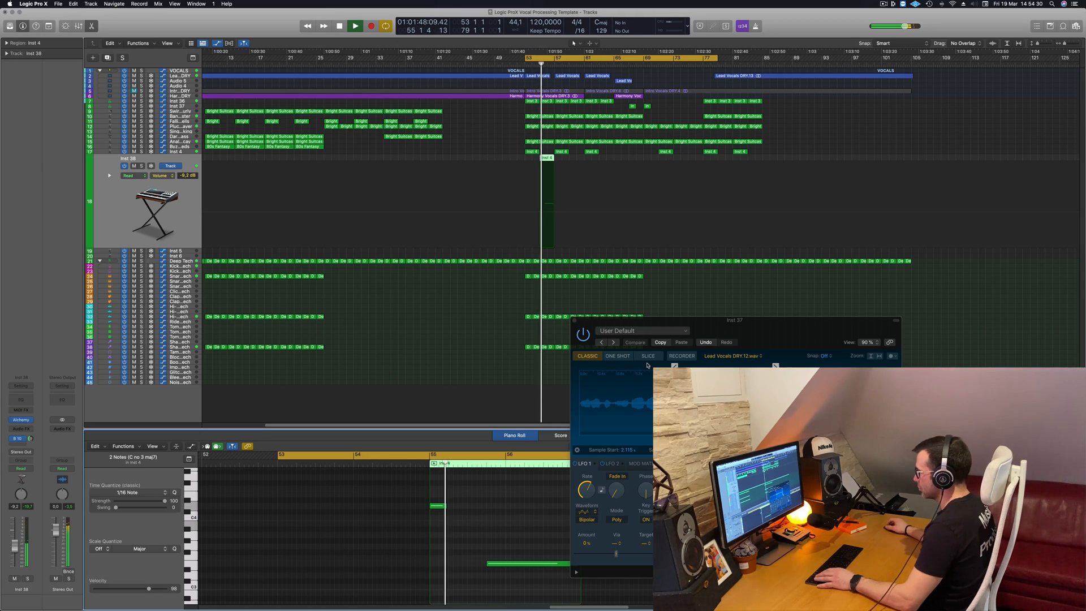
drag(728, 320, 1038, 276)
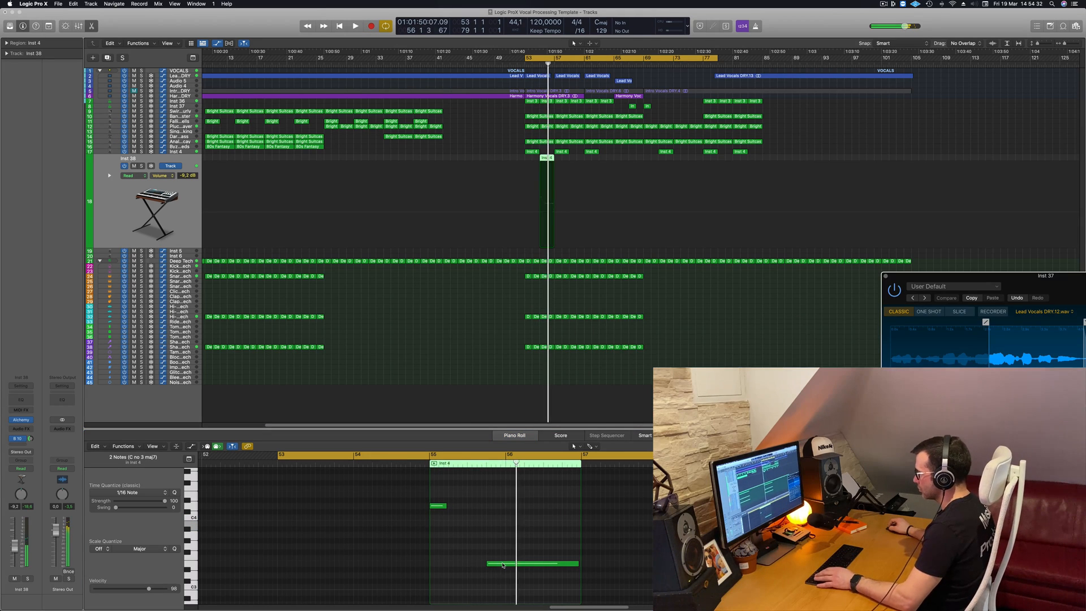
Move the region's long note to beat 2 of bar 55, shorten it to about three beats and replay from bar 53
drag(503, 560, 465, 567)
drag(538, 563, 502, 564)
scroll(449, 536, left, 2)
key(space)
key(space)
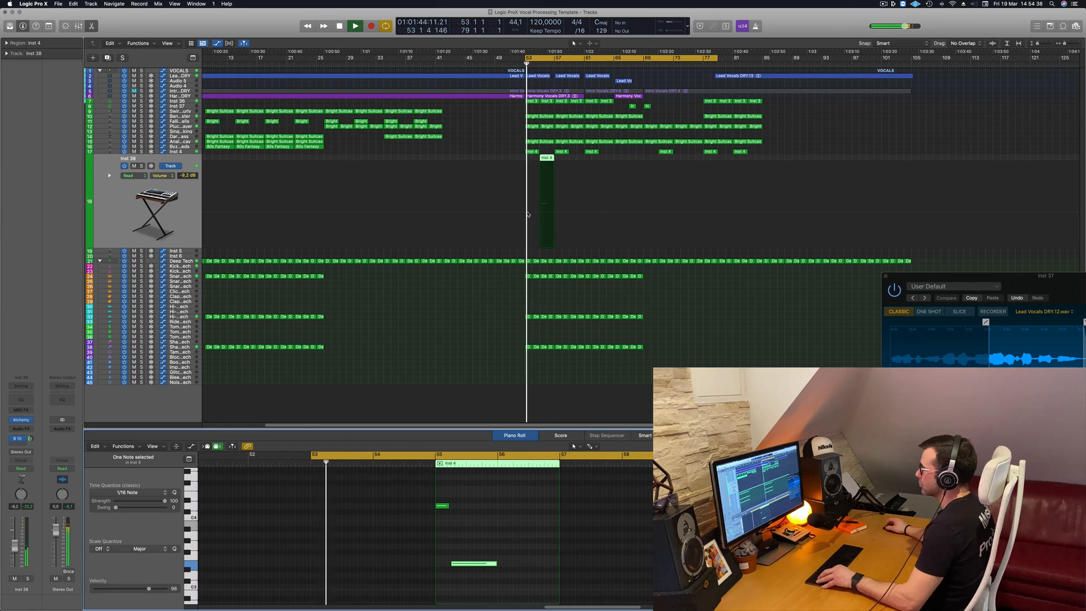
Show the bar 53 region beside the bar 55 region and copy the latter's long note to B3 at the start of bar 56
scroll(528, 227, up, 3)
scroll(529, 227, down, 2)
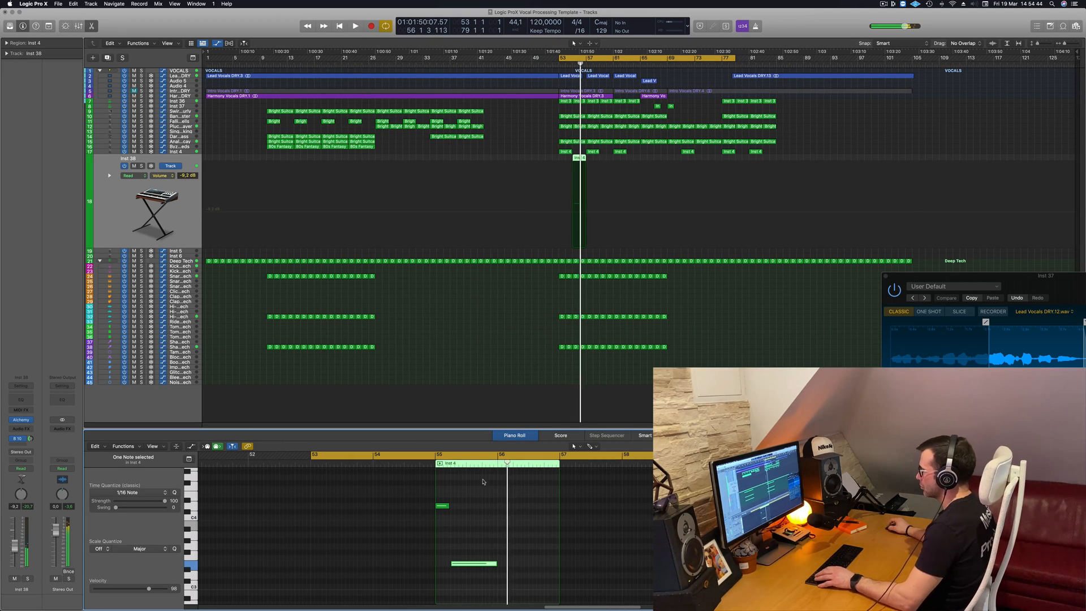
key(space)
key(space)
shift+click(565, 153)
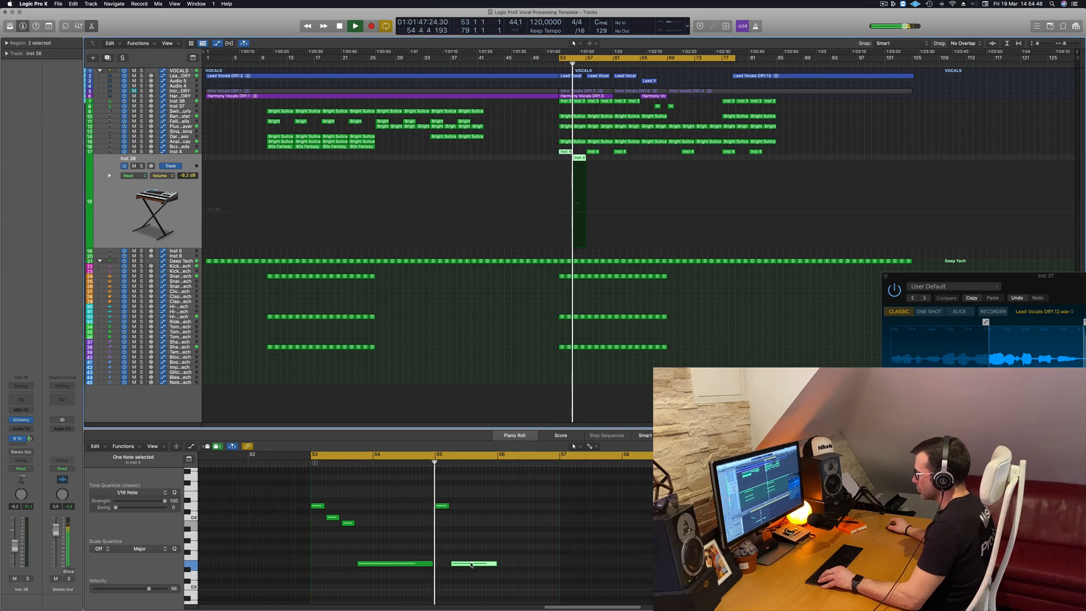
drag(473, 563, 472, 528)
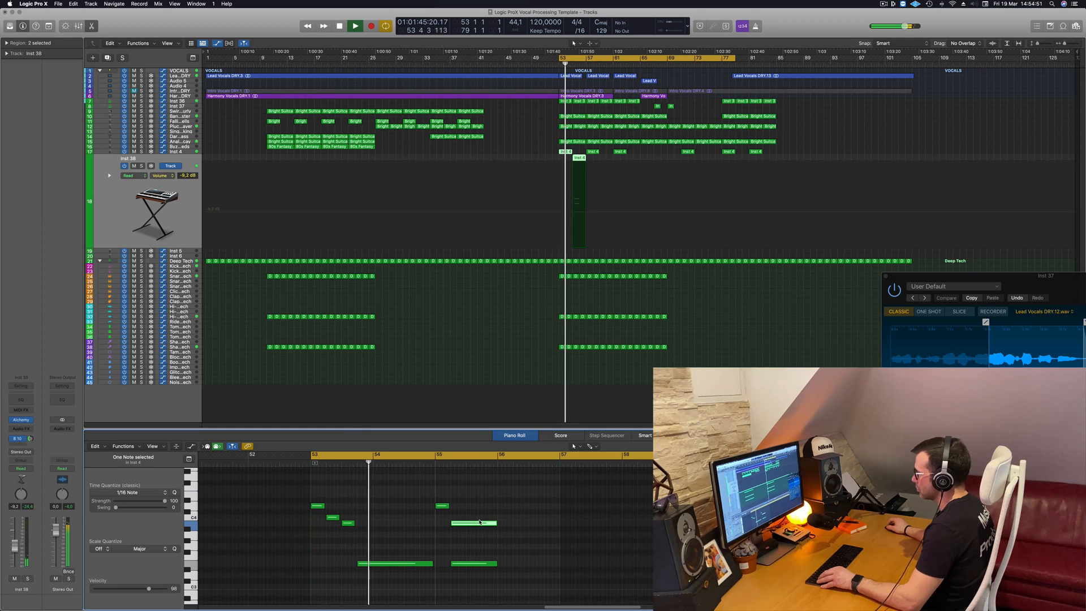
drag(479, 525, 524, 525)
scroll(425, 512, down, 2)
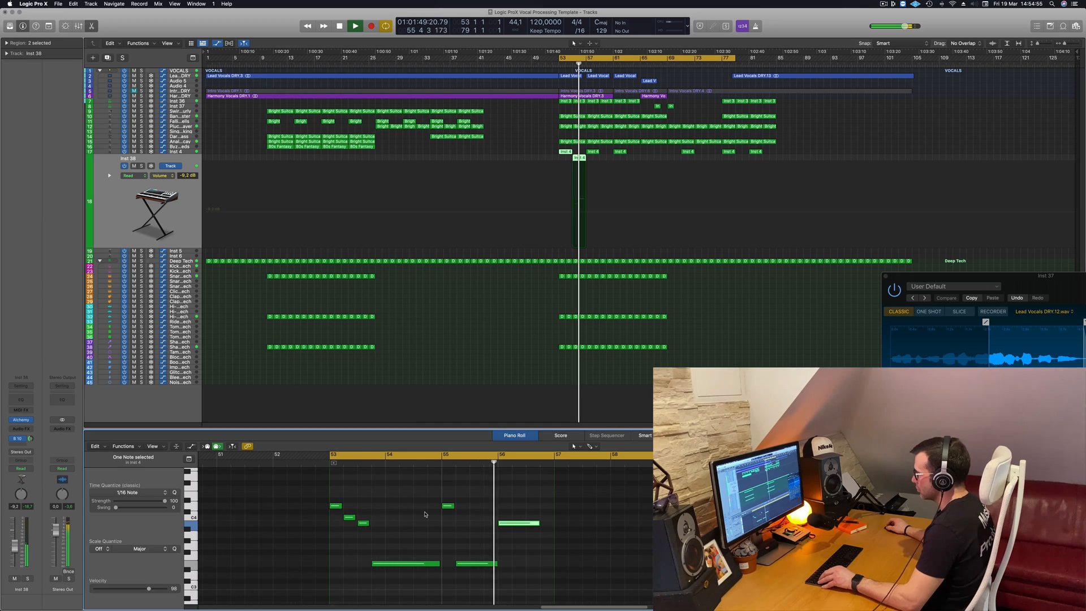
Copy the short opening note of bar 55 to C4 on beat 4 of bar 56 and replay from bar 53
scroll(426, 512, down, 2)
scroll(442, 517, down, 1)
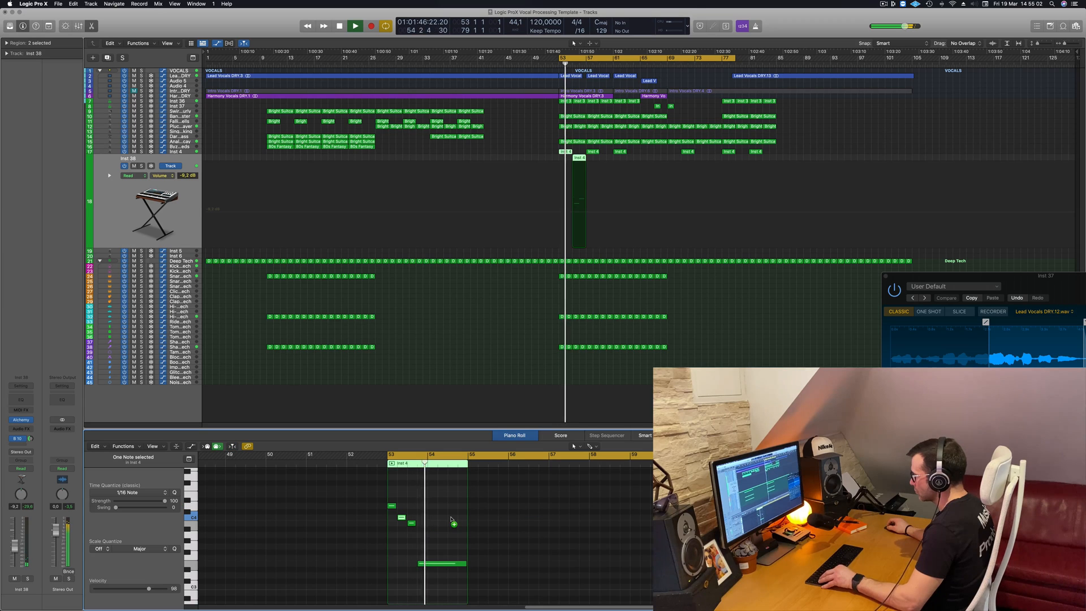
drag(548, 151, 593, 165)
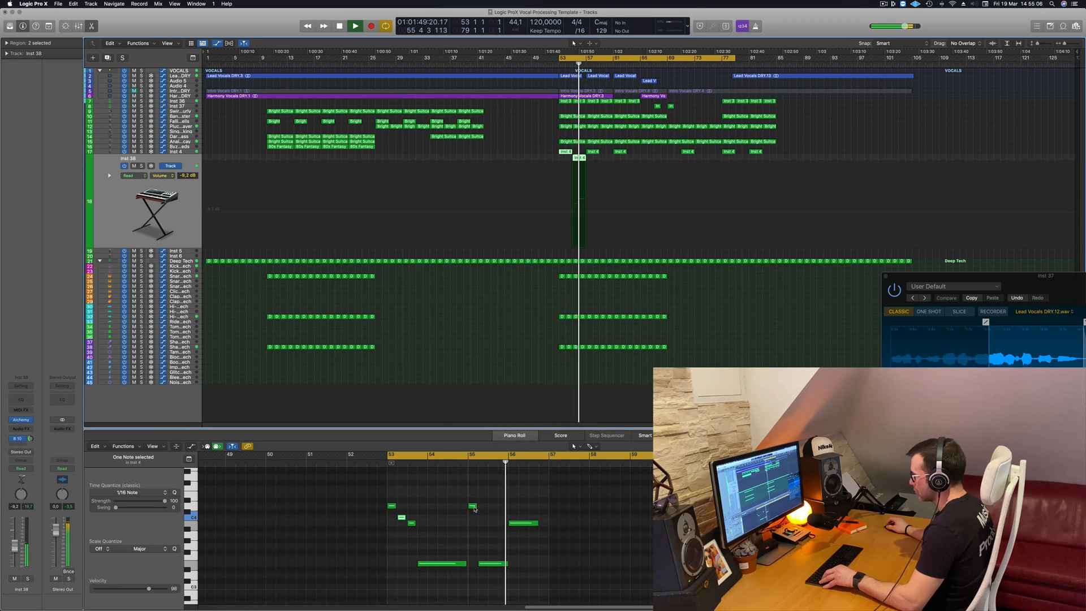
drag(474, 509, 544, 518)
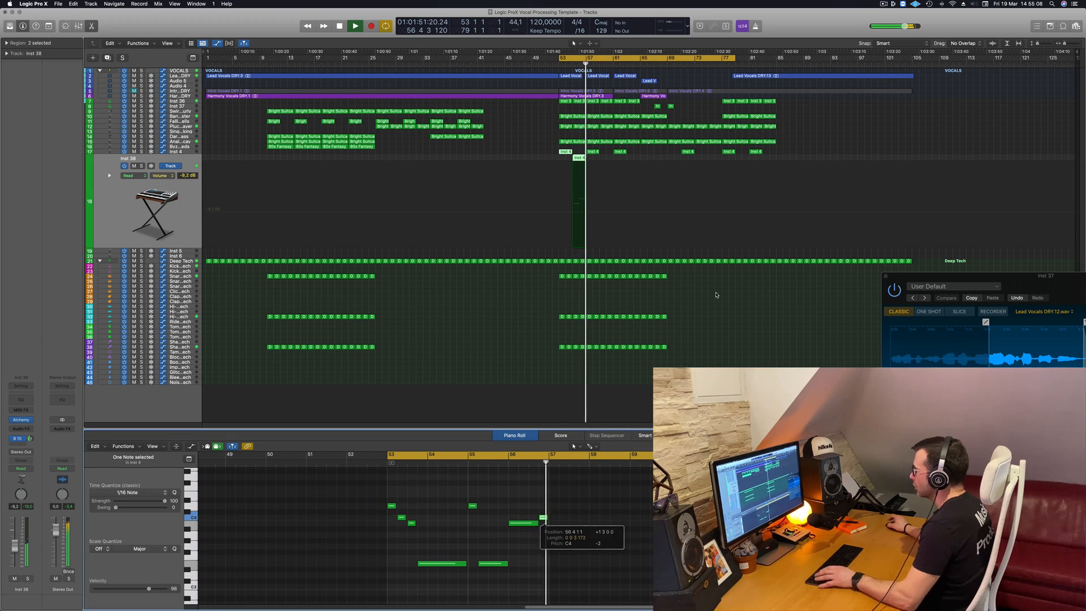
key(space)
key(space)
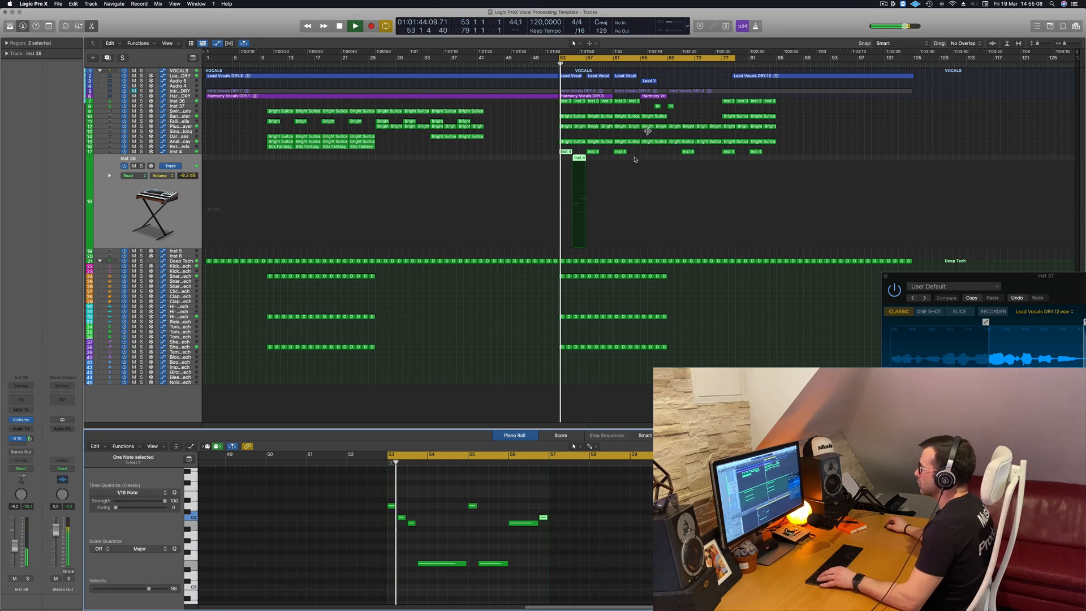
Move the bar 55 region from the duplicate track up to the Inst 4 track and replay from bar 53
click(580, 157)
drag(580, 158, 579, 151)
key(space)
key(space)
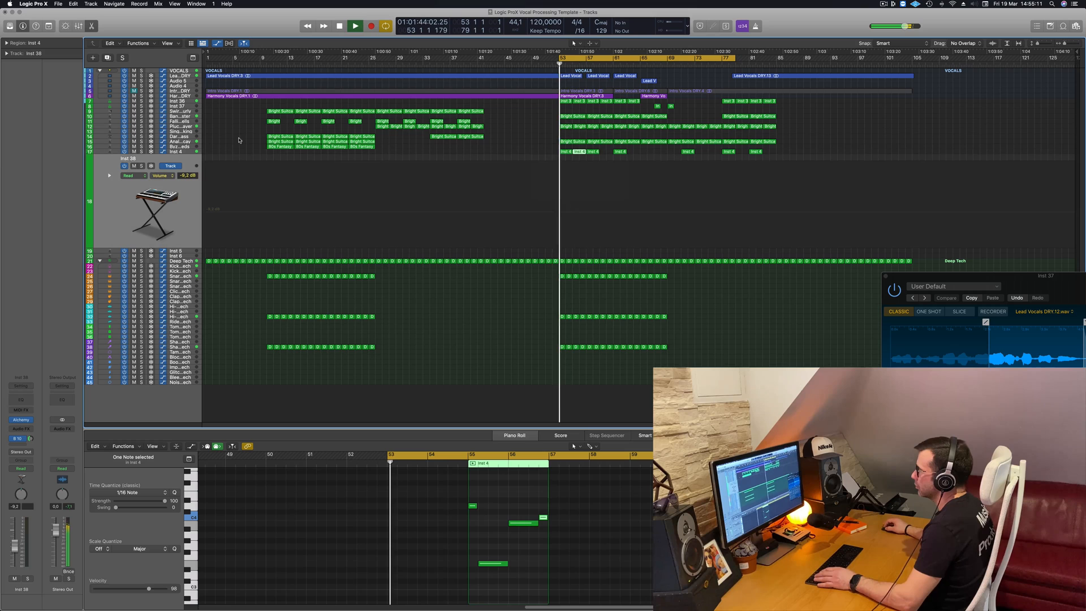
Select the Inst 4 track with all its regions and review their notes in the Piano Roll during playback from bar 53
click(186, 152)
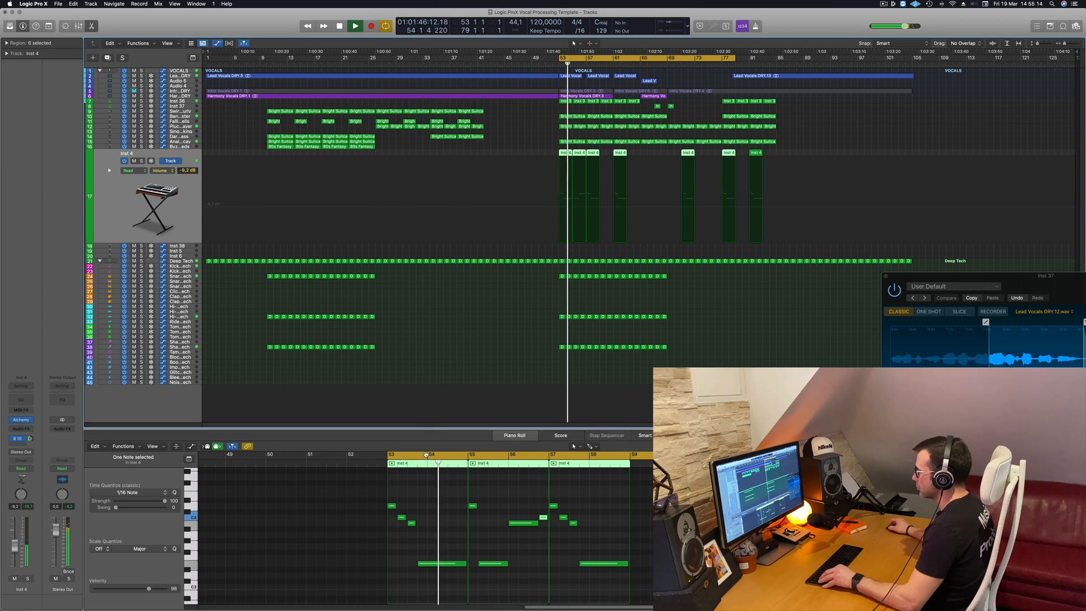
scroll(427, 456, right, 2)
scroll(447, 469, left, 4)
scroll(472, 473, right, 8)
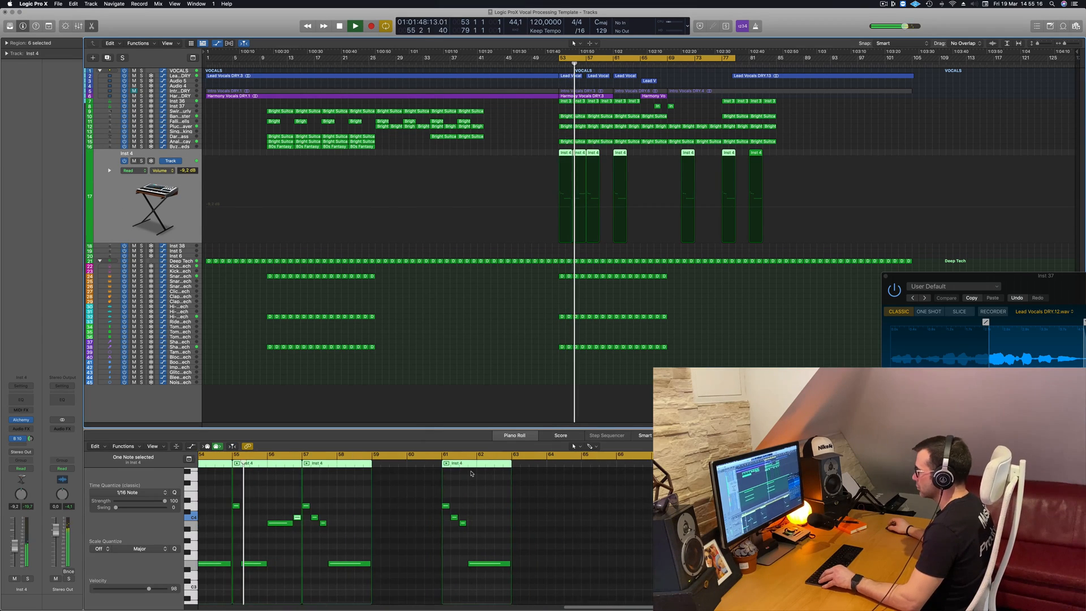
scroll(441, 490, up, 2)
scroll(444, 490, left, 2)
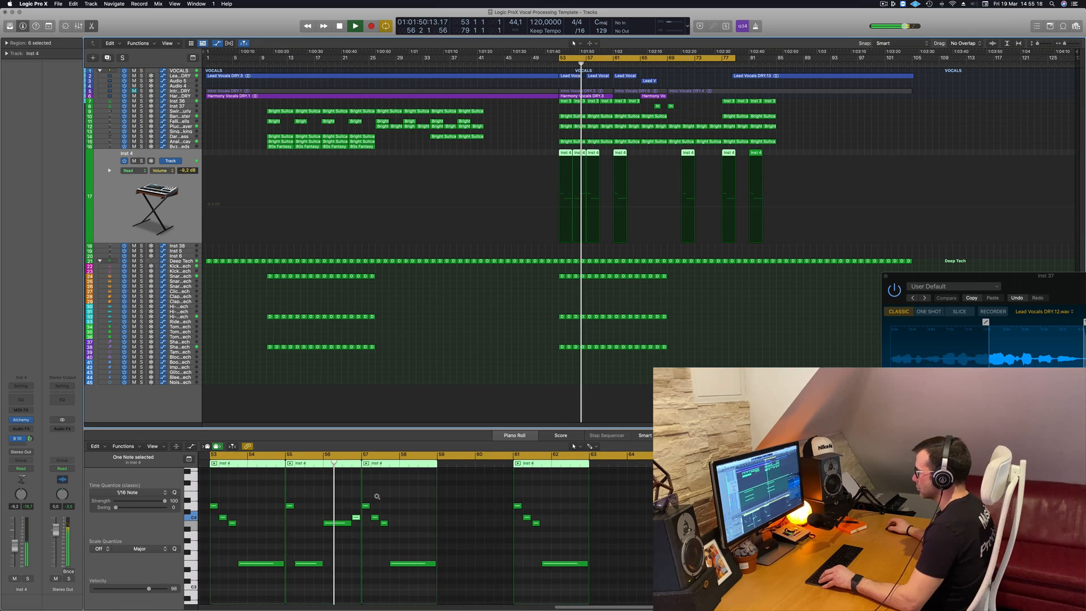
scroll(413, 496, down, 4)
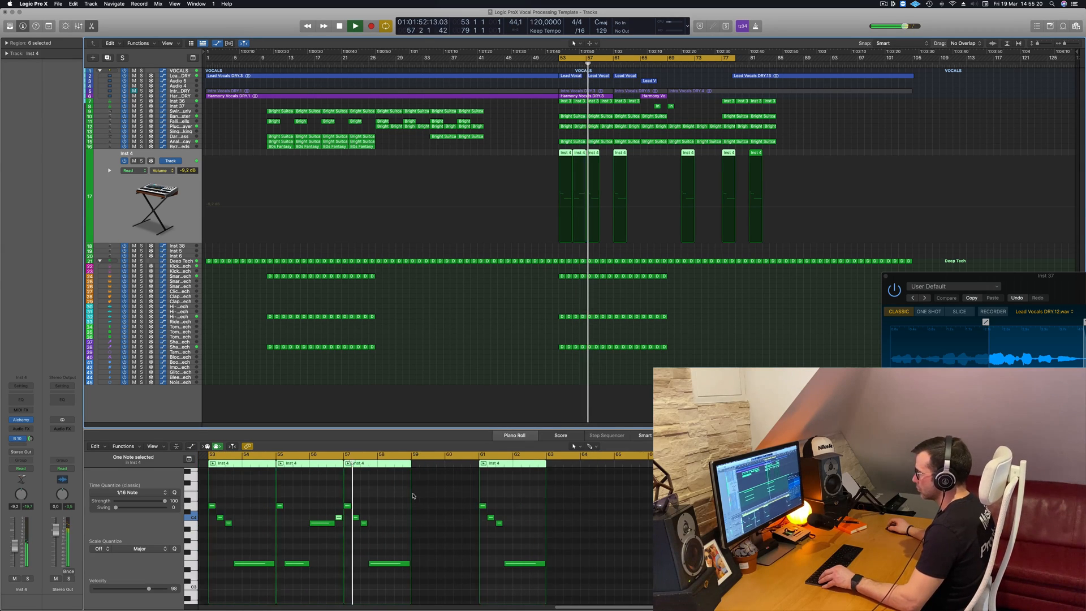
key(space)
key(space)
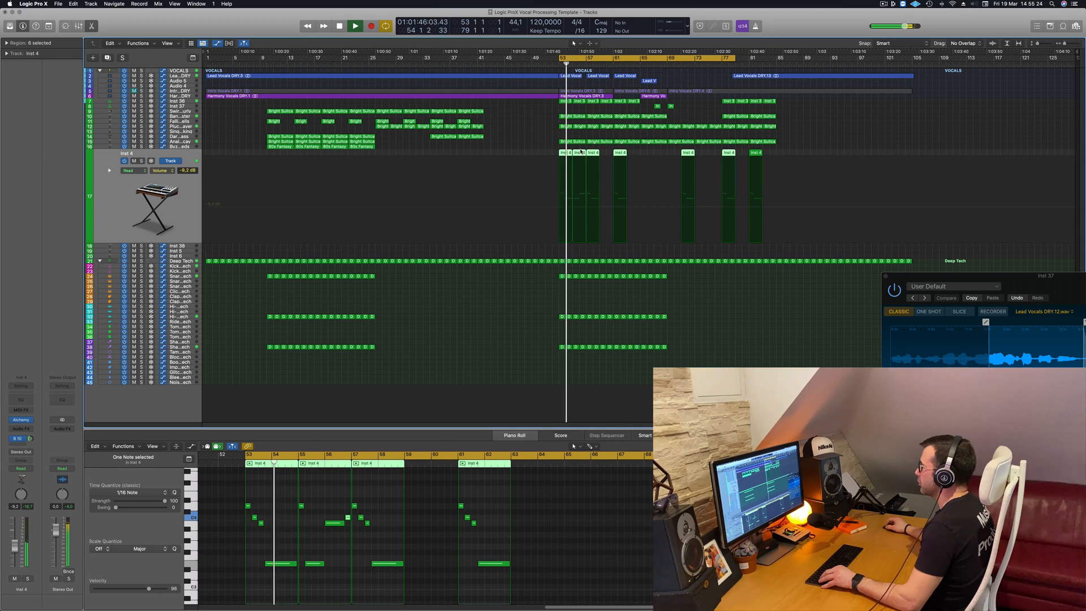
Copy the bar 55 answering region to bars 59 and 73 of Inst 4 and play from about bar 70
drag(581, 151, 698, 163)
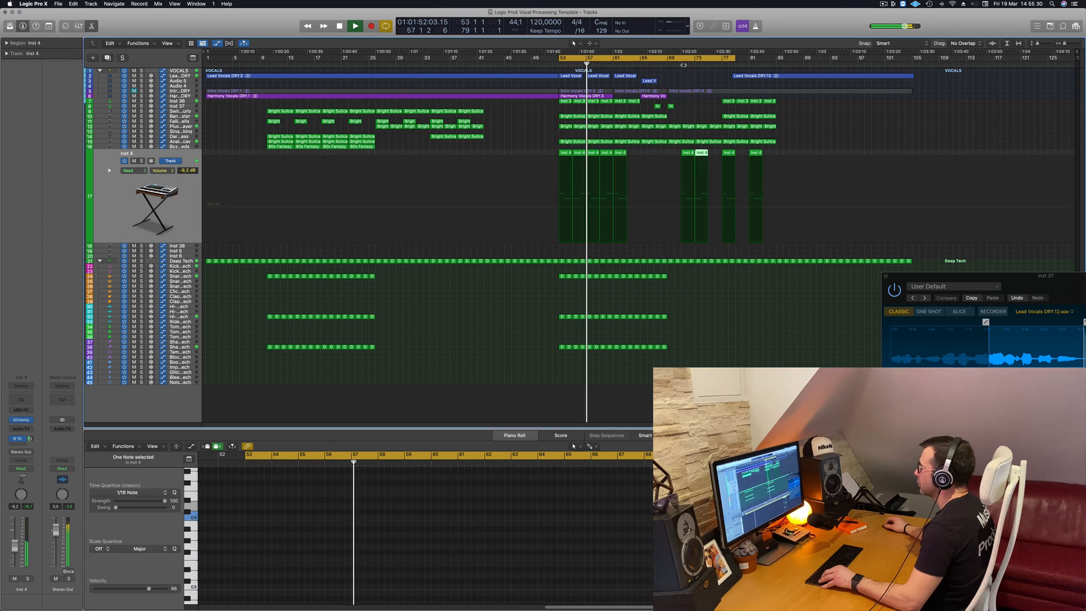
click(676, 63)
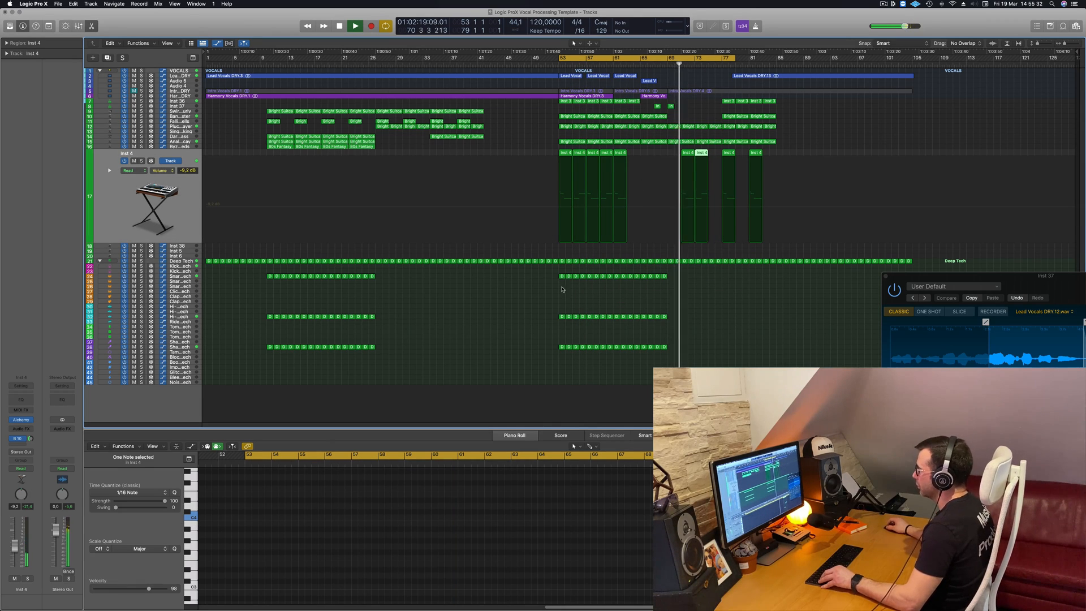
scroll(711, 299, up, 3)
scroll(714, 301, down, 3)
scroll(727, 203, up, 3)
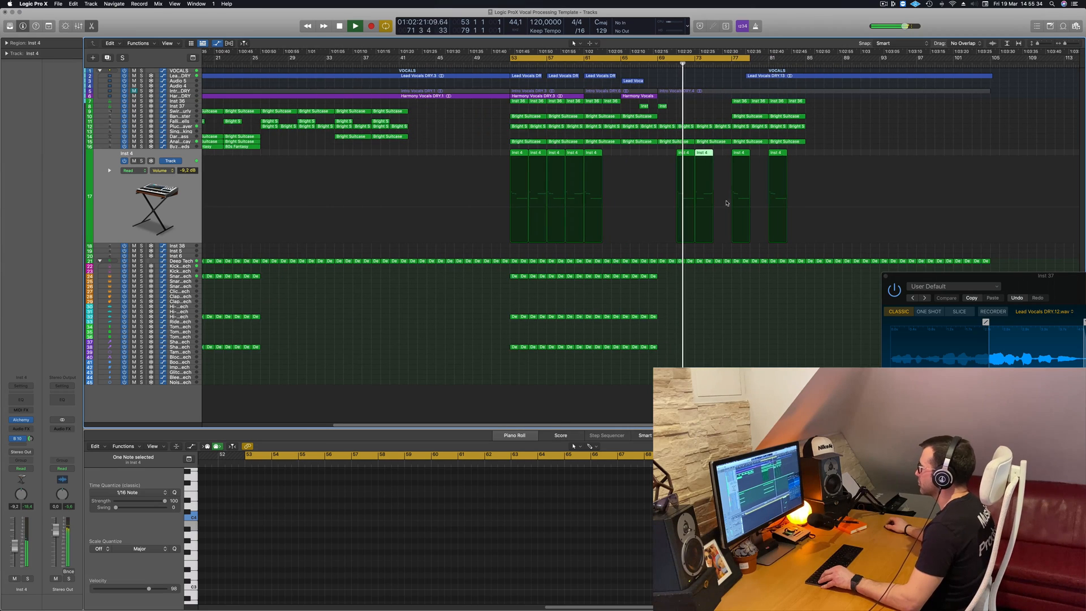
Copy the bar 71 Inst 4 region to bar 75 and replay from just before bar 71
click(736, 345)
scroll(735, 345, up, 3)
scroll(735, 345, down, 3)
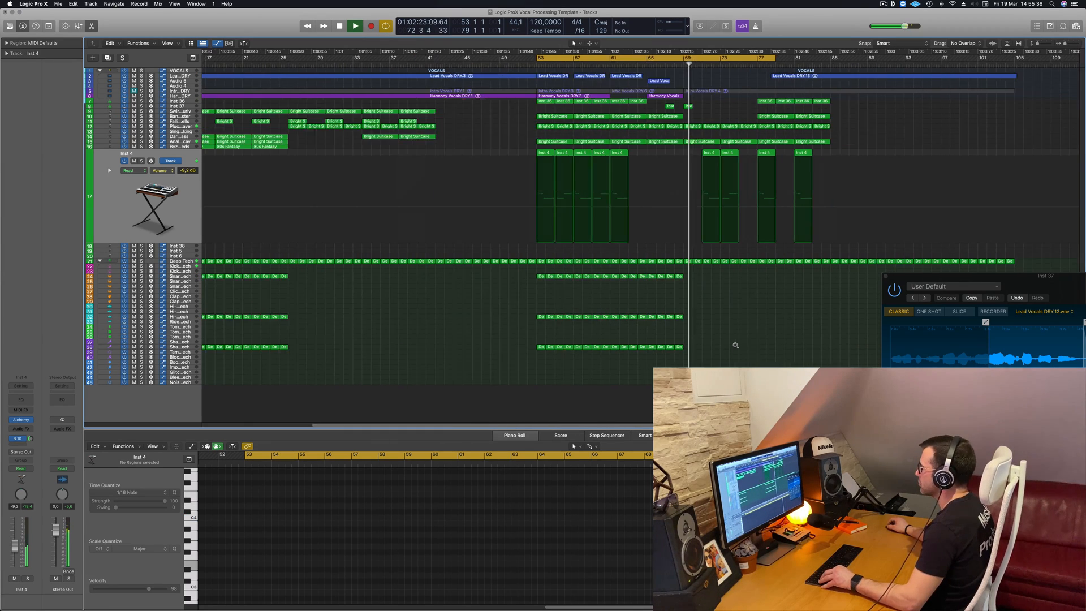
scroll(753, 324, up, 5)
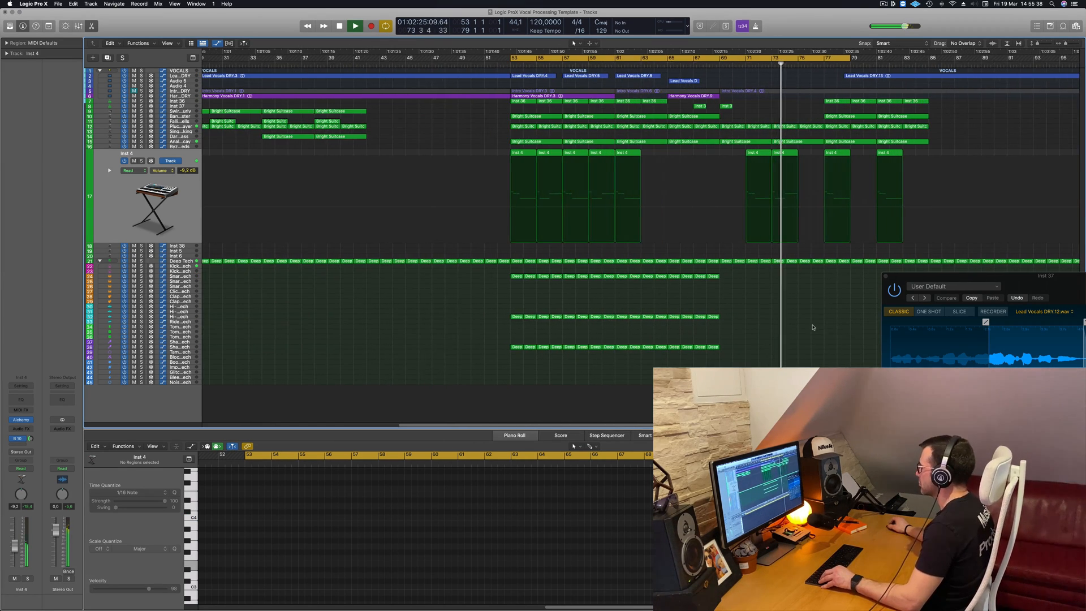
scroll(813, 327, down, 4)
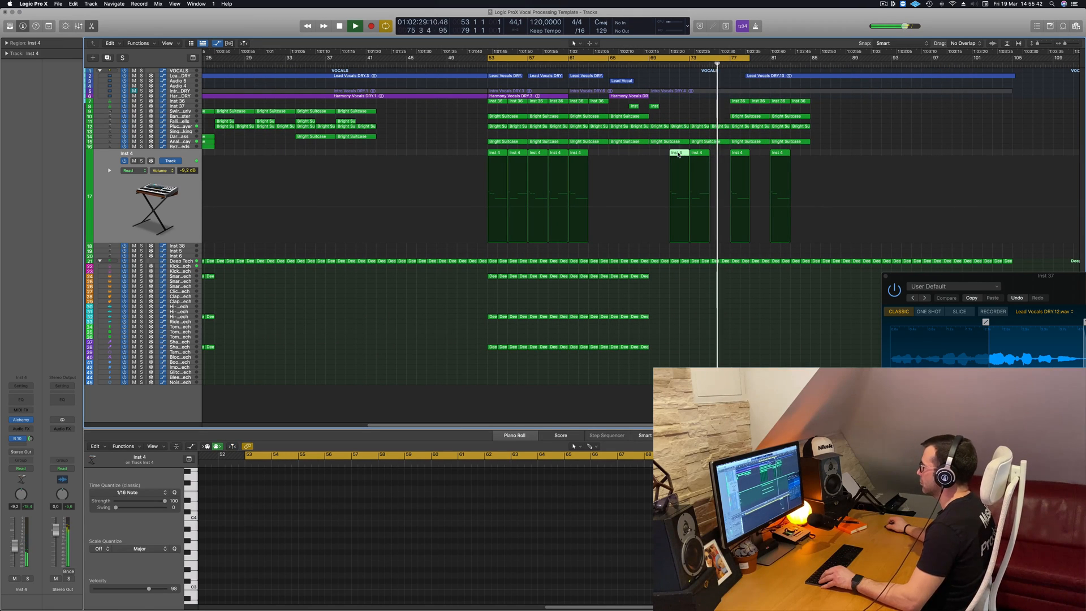
drag(678, 153, 719, 156)
key(space)
key(space)
click(667, 64)
scroll(666, 72, down, 3)
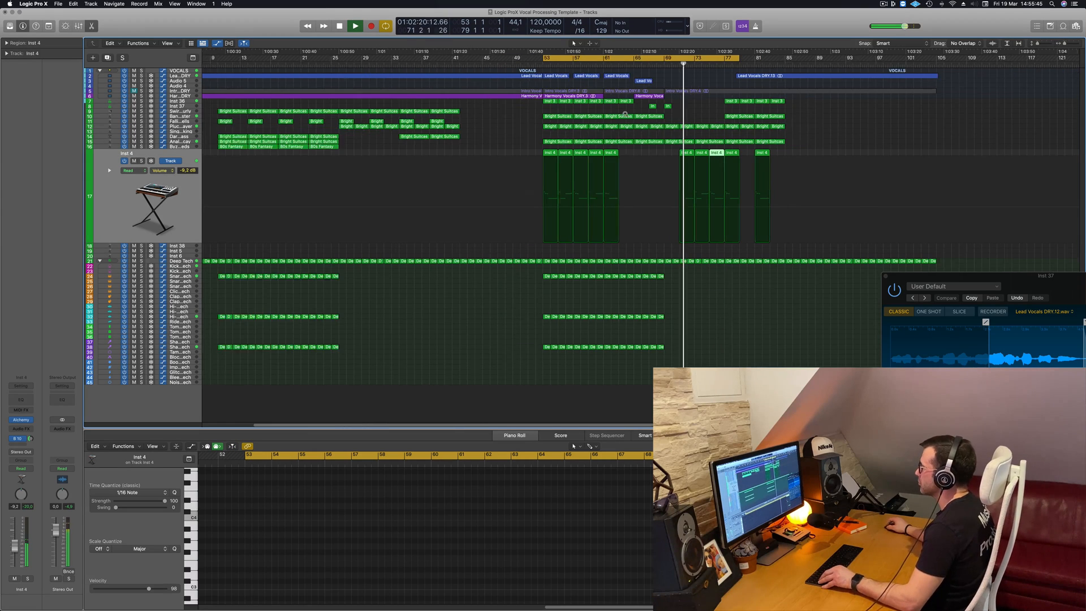
Select the Byzantium Reeds track and open Musical Typing, placing its window over the lower arrangement area
click(186, 148)
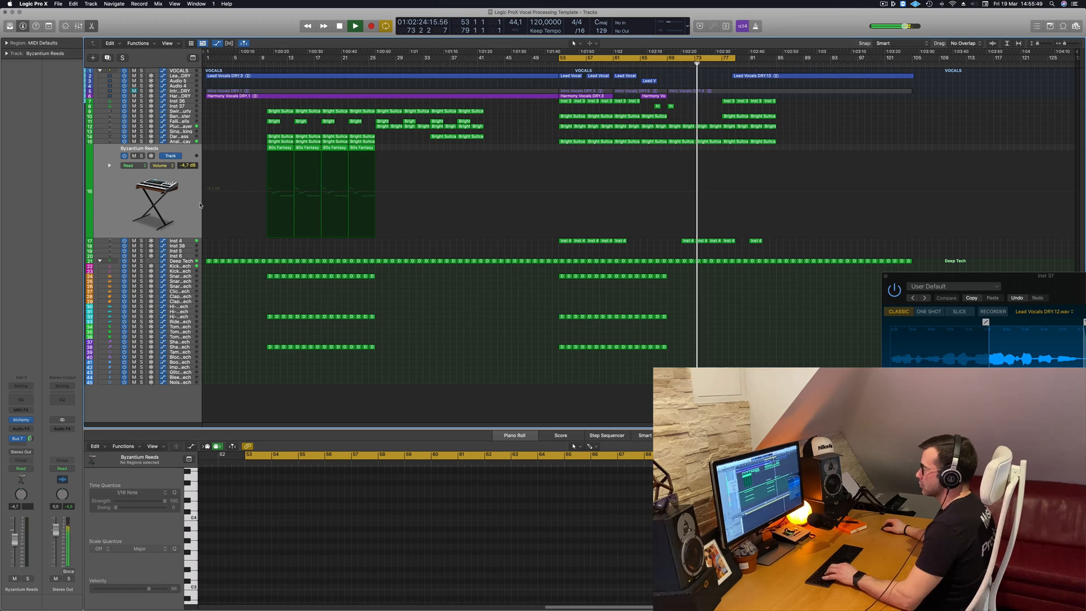
key(h)
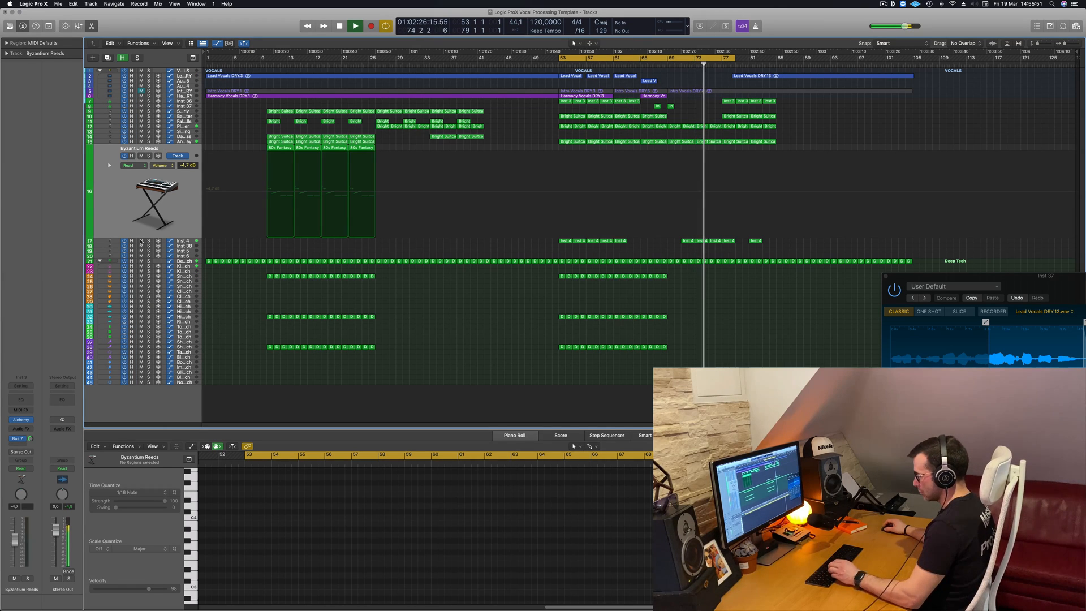
key(super+k)
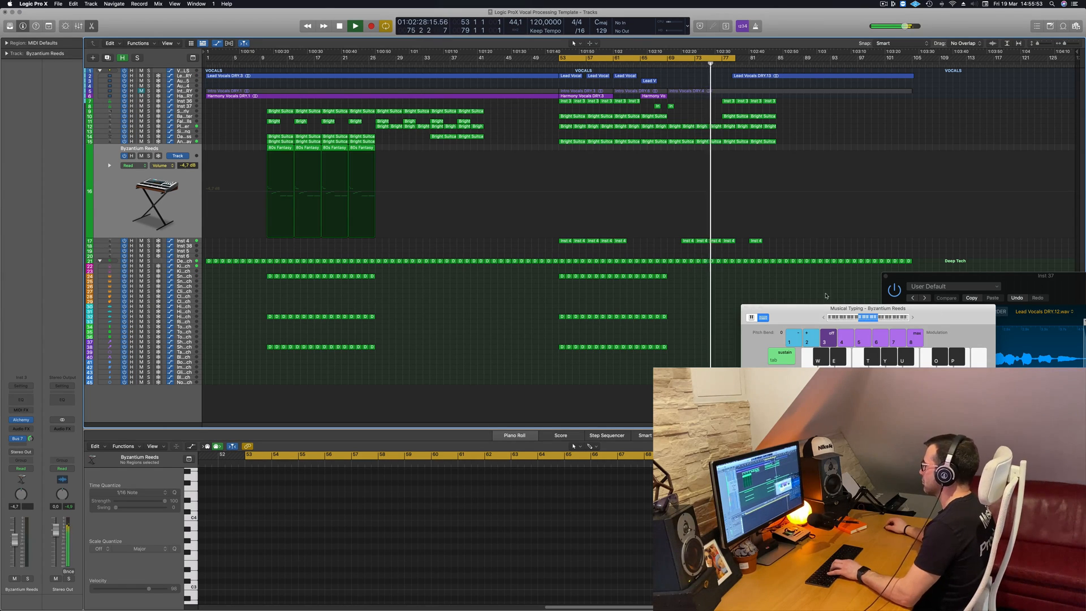
drag(825, 308, 718, 227)
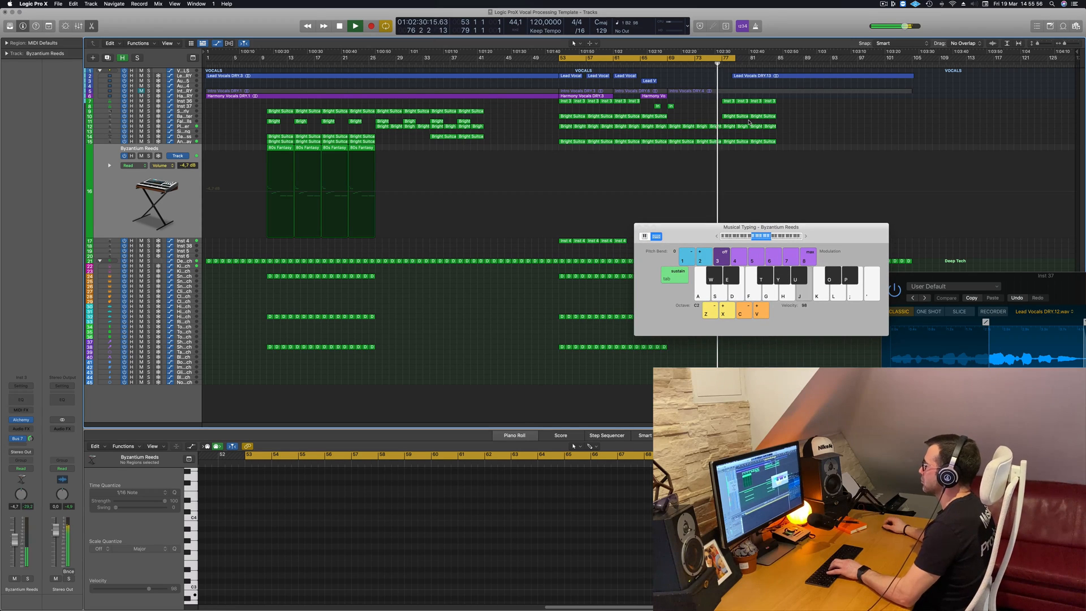
Raise the Musical Typing octave to C3 and audition Byzantium Reeds notes over playback from about bar 69
key(h)
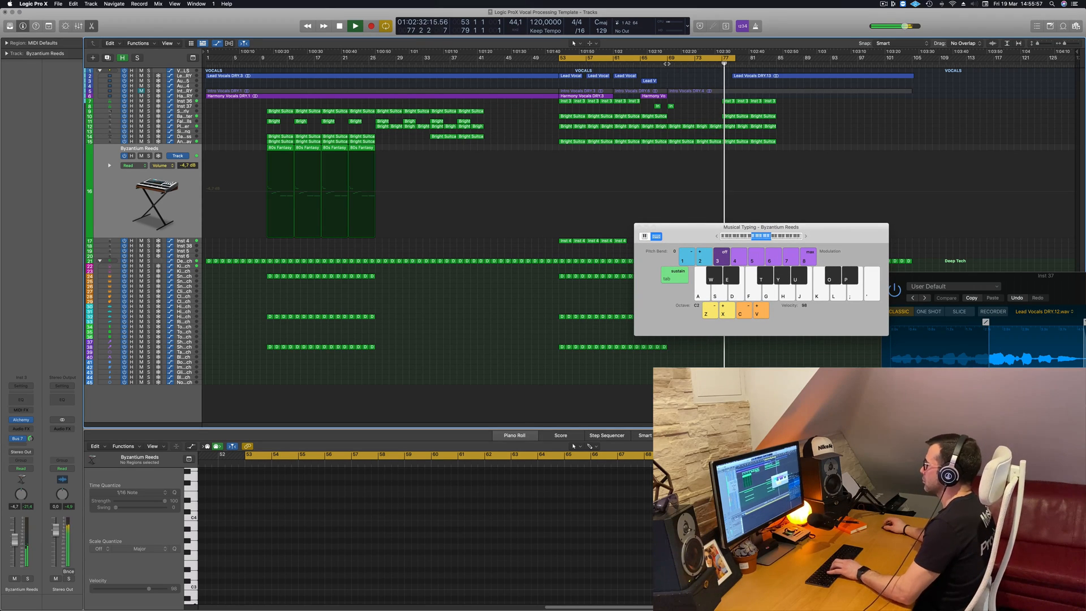
click(668, 64)
key(x)
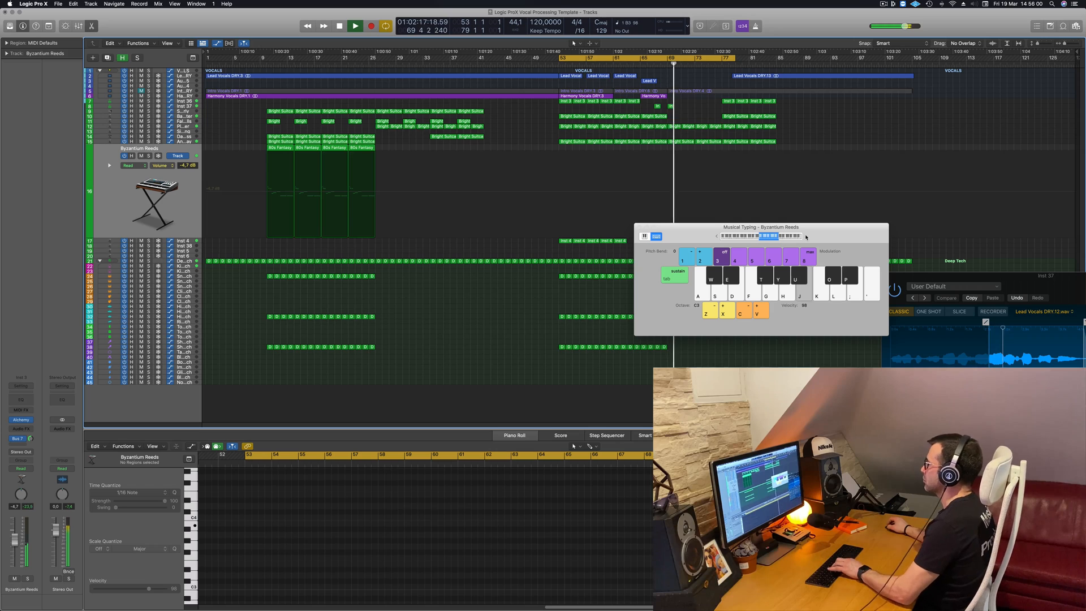
key(j)
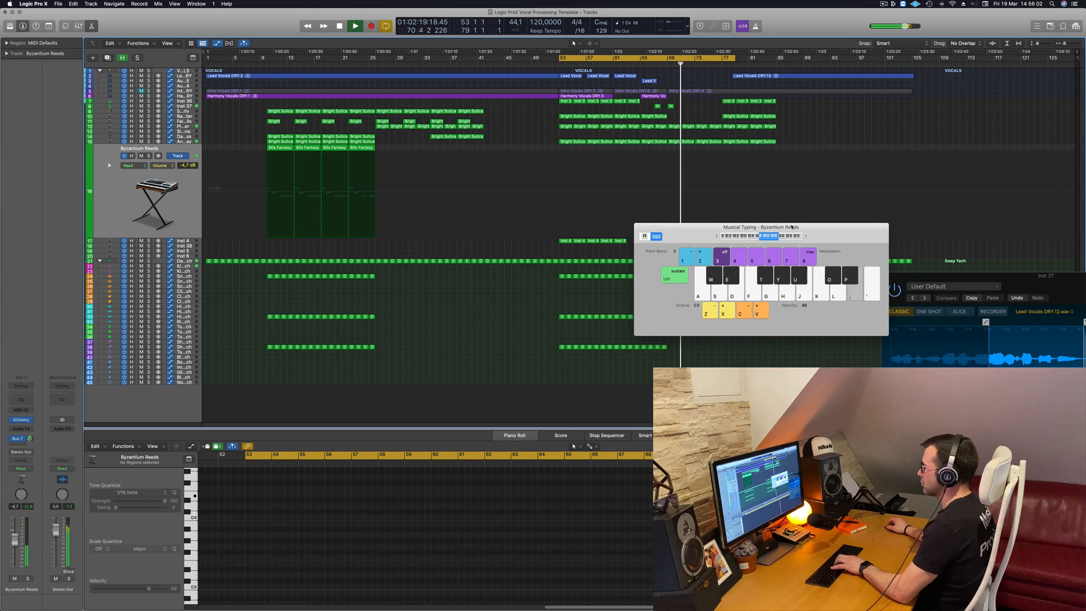
Open the Alchemy instrument of the Byzantium Reeds track, move its window aside and filter its presets to Leads
click(22, 420)
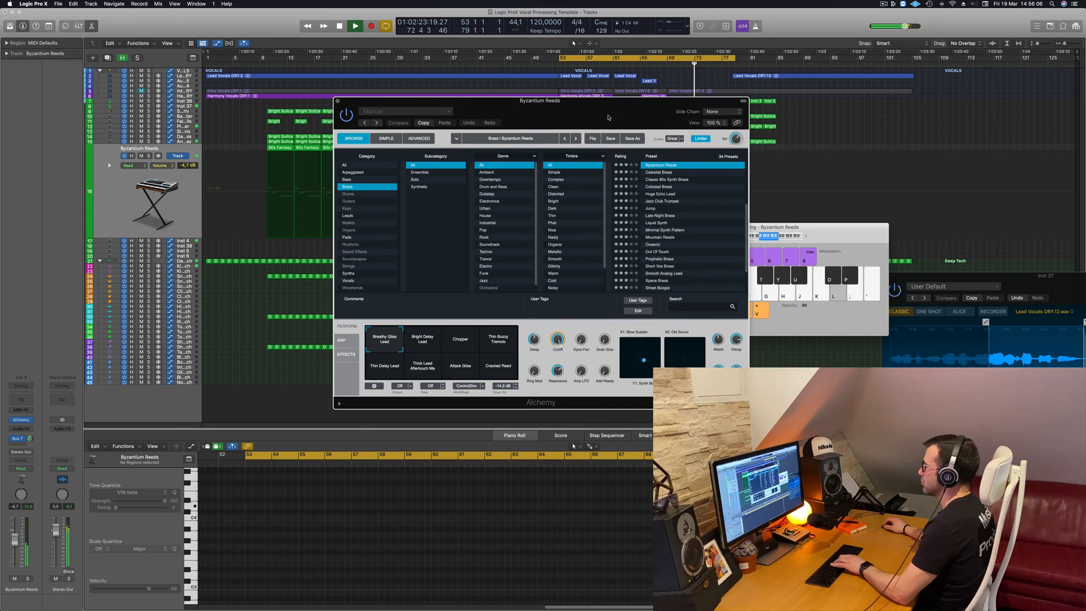
drag(608, 118, 917, 167)
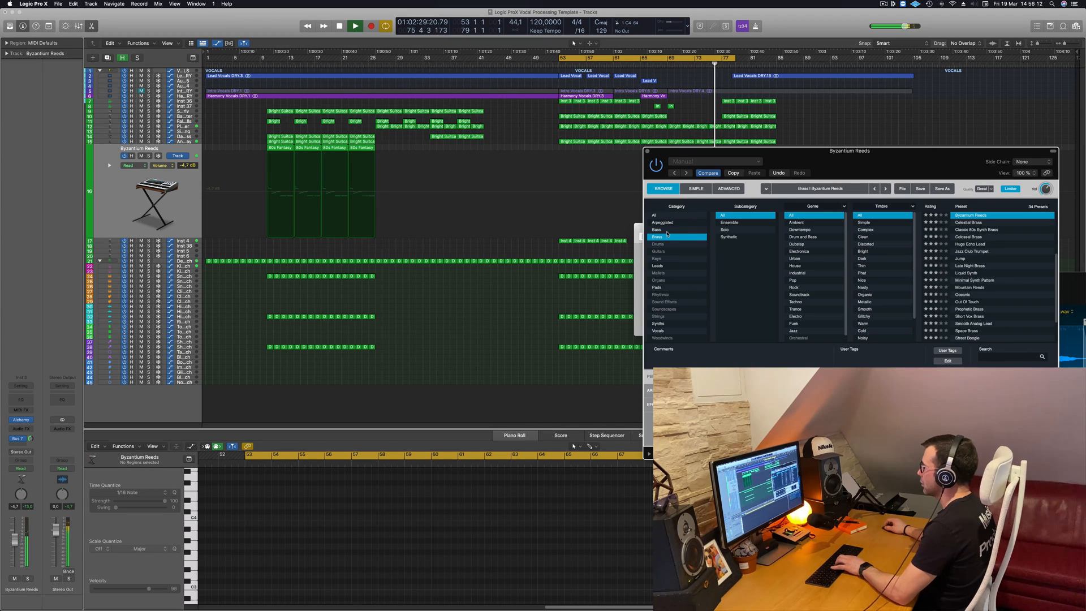
click(658, 265)
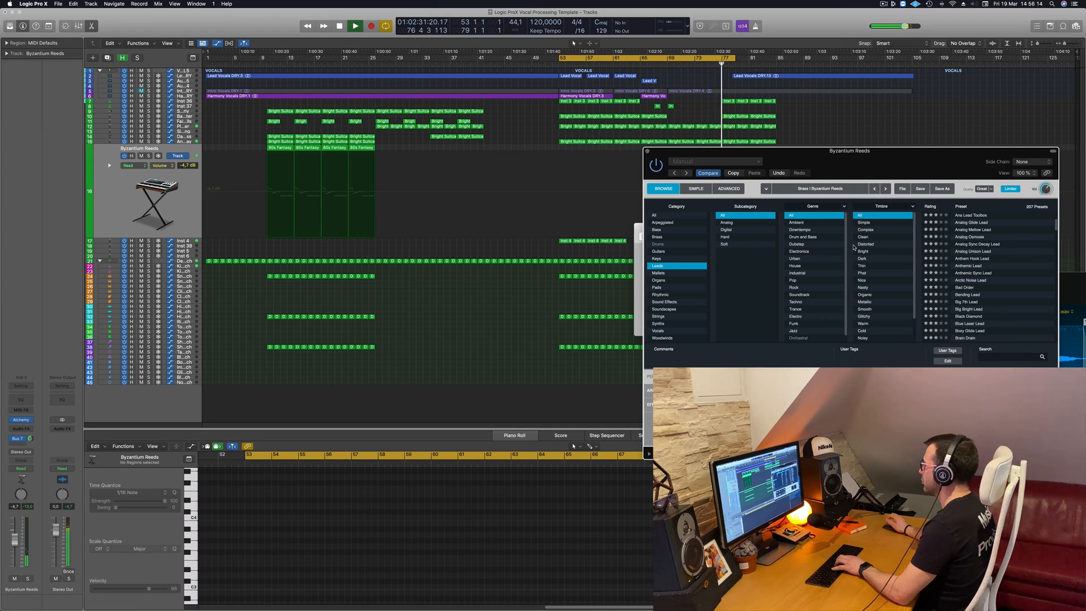
Browse the Leads presets for the Byzantium Reeds instrument and move its plug-in window clear of the arrangement
scroll(982, 273, down, 3)
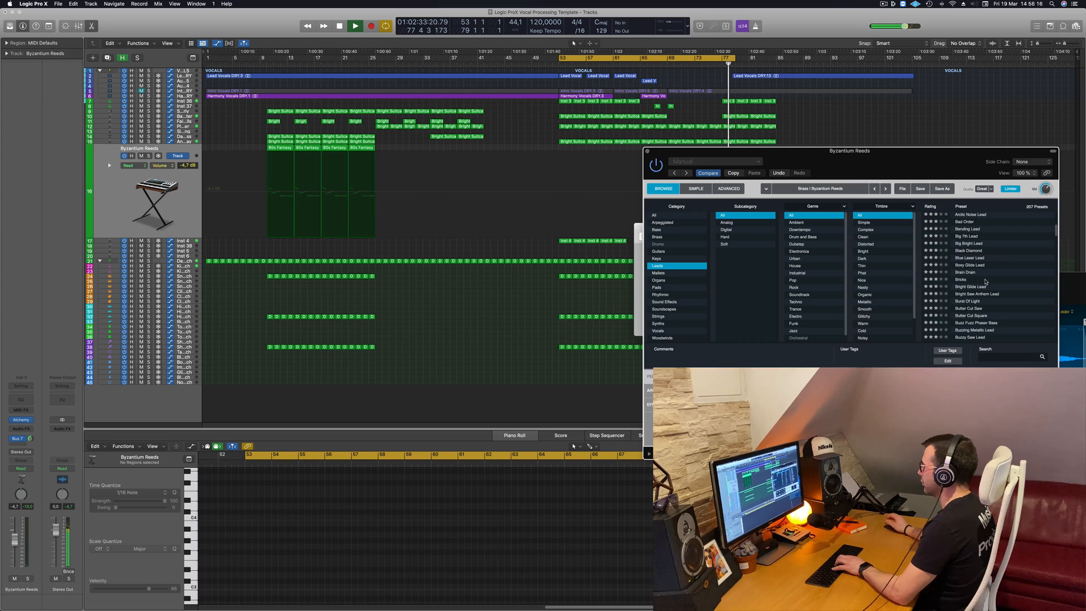
scroll(995, 308, down, 2)
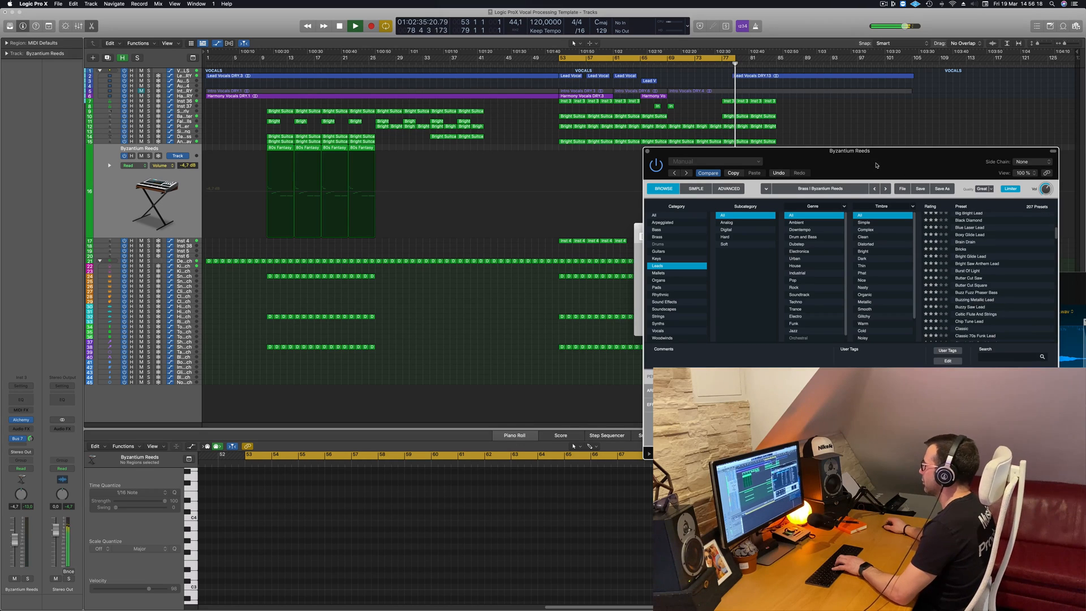
key(super+k)
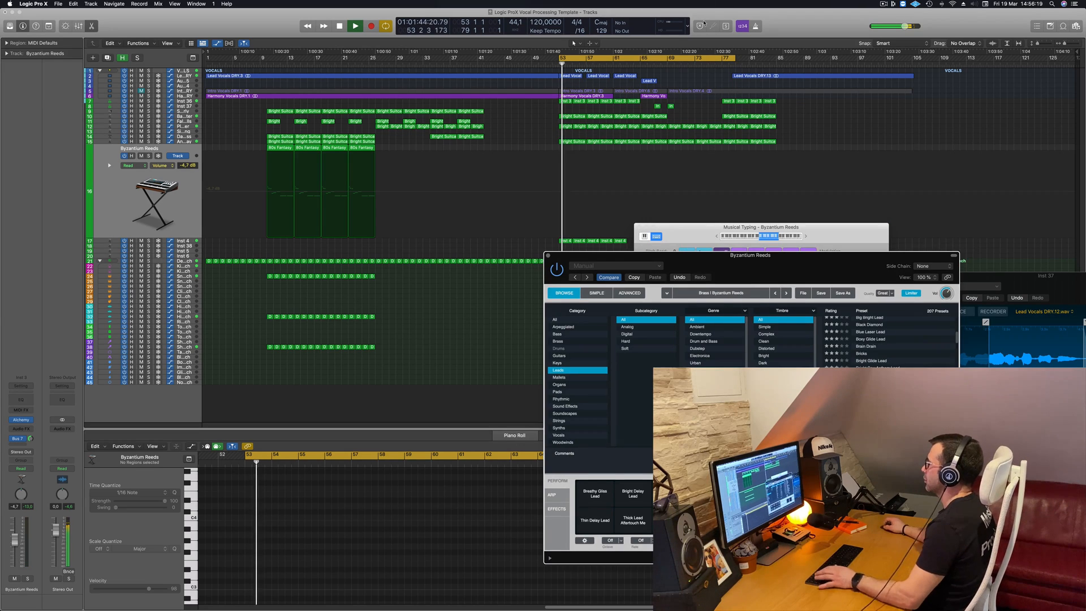
Extend the end of the cycle range to bar 87
click(728, 86)
scroll(735, 73, up, 3)
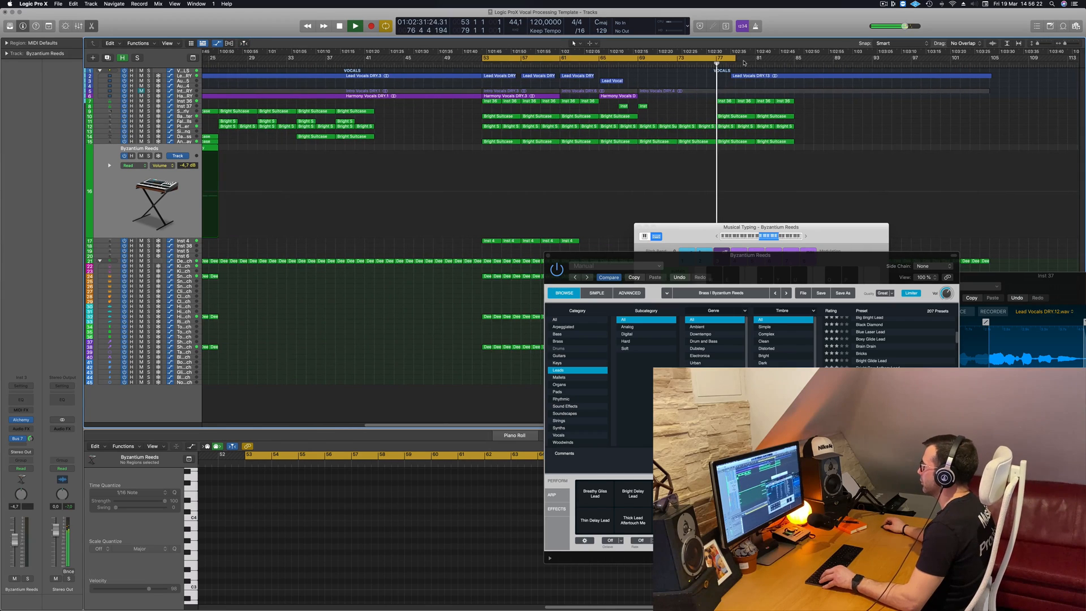
drag(722, 57, 812, 57)
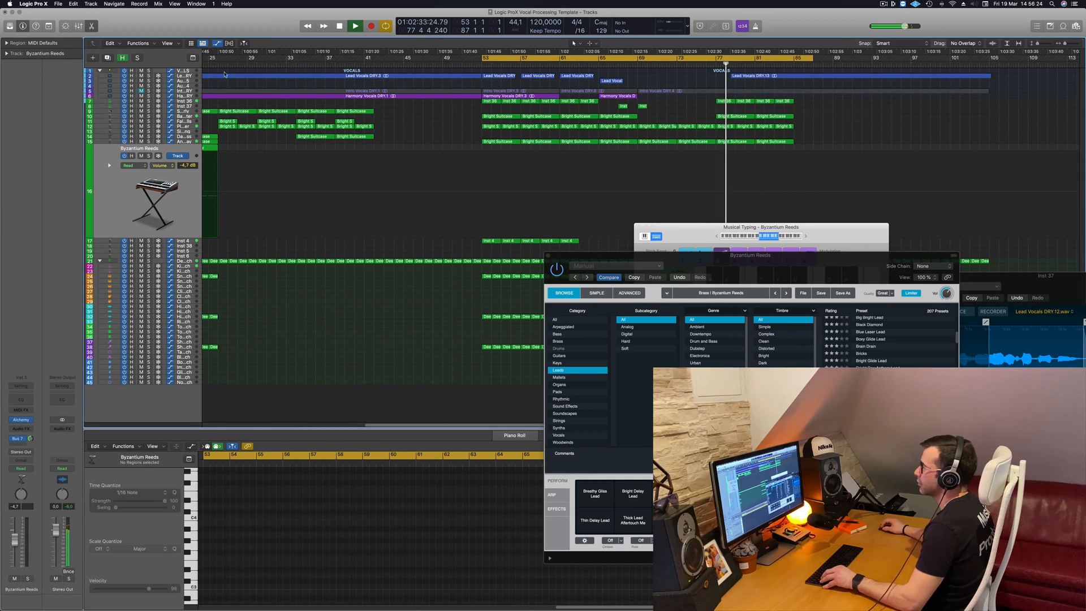
Select the Lead Vocals DRY track, play it from around bar 77, and move the Musical Typing window aside
click(189, 76)
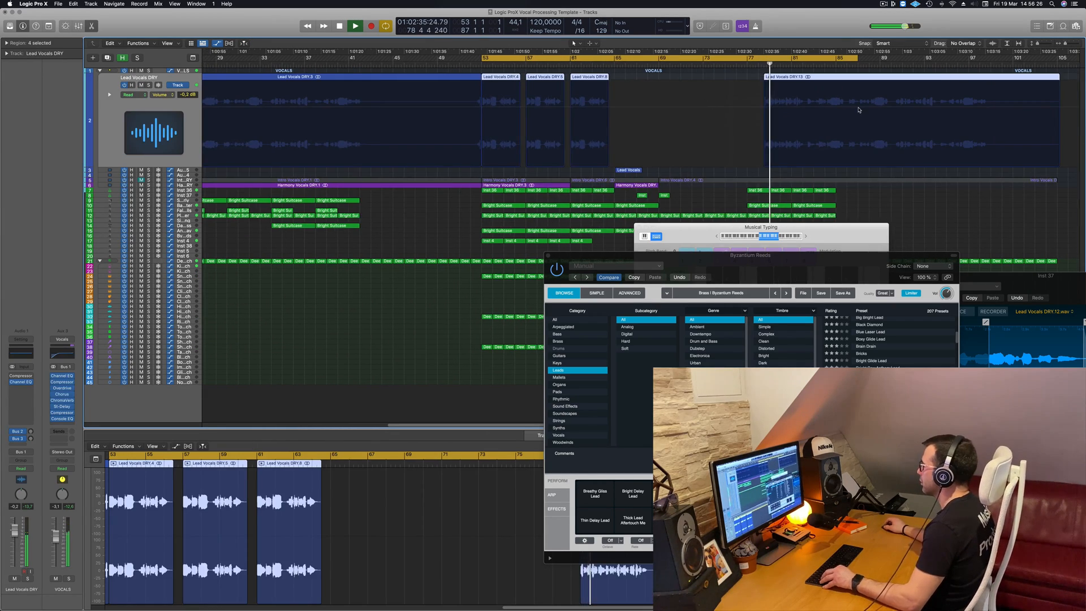
scroll(863, 106, right, 5)
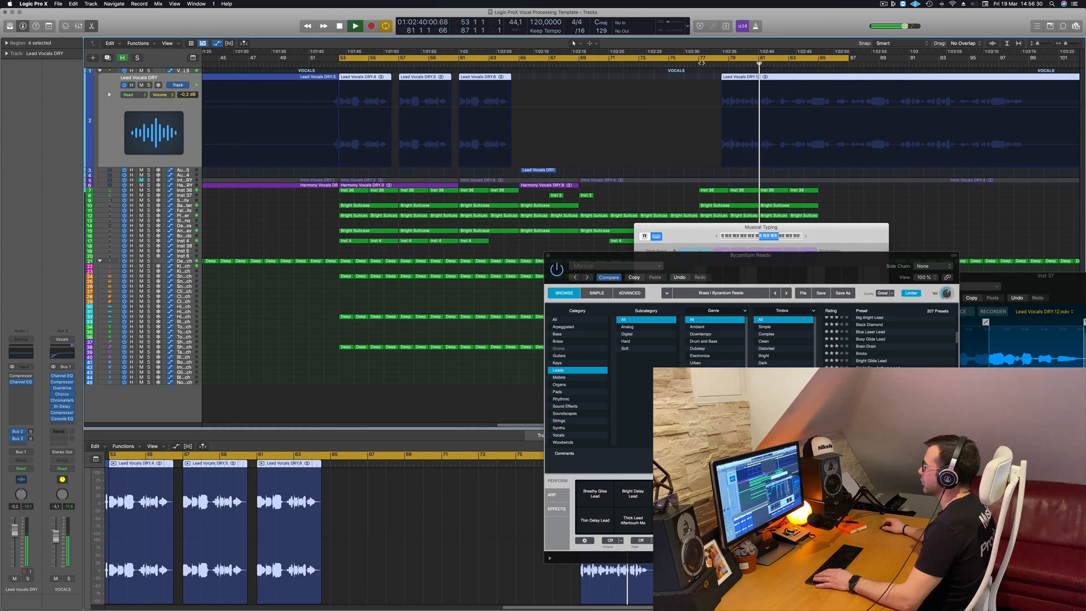
drag(696, 64, 695, 78)
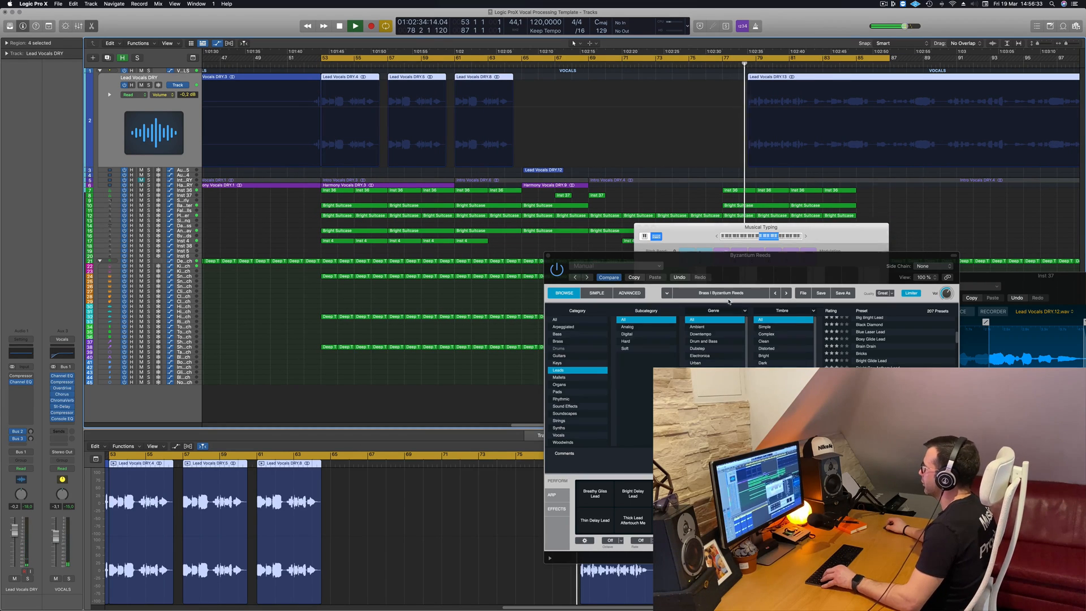
drag(821, 234, 728, 301)
drag(709, 65, 773, 78)
Stop playback and shift the selected lead vocal regions about 1.5 bars earlier so the last one starts at bar 77
scroll(550, 87, left, 5)
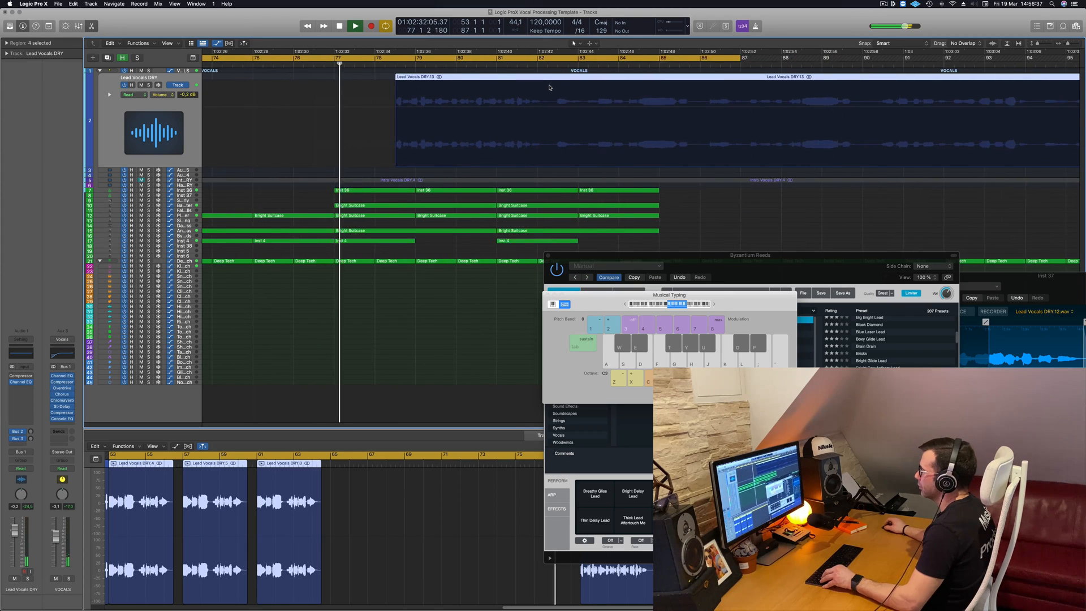
scroll(550, 87, up, 3)
key(space)
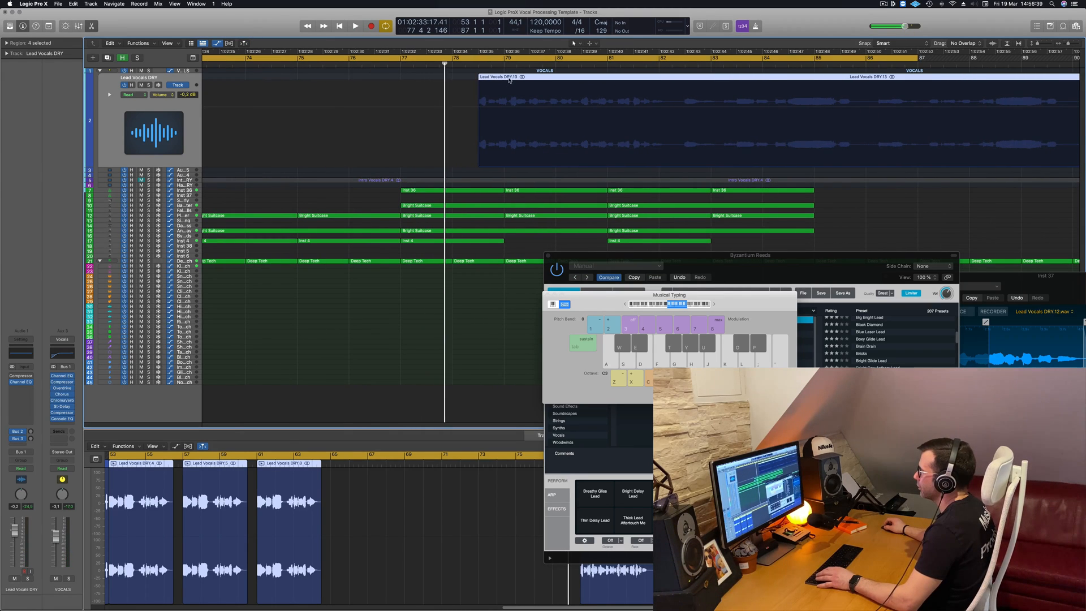
drag(509, 80, 399, 85)
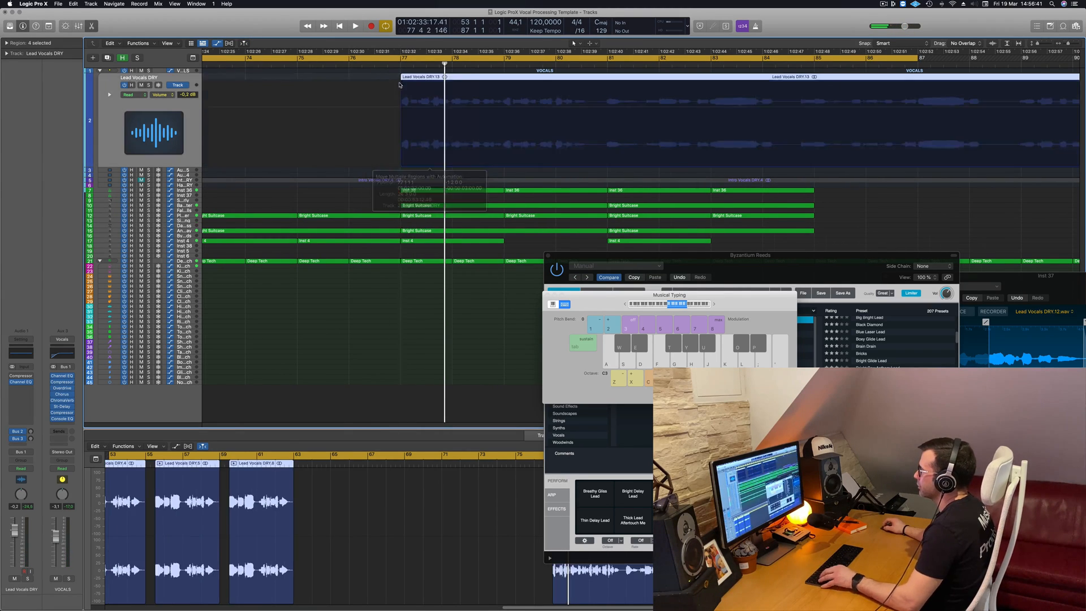
Play the arrangement around bar 77 to check the timing of the moved lead vocal region
key(space)
scroll(466, 96, down, 5)
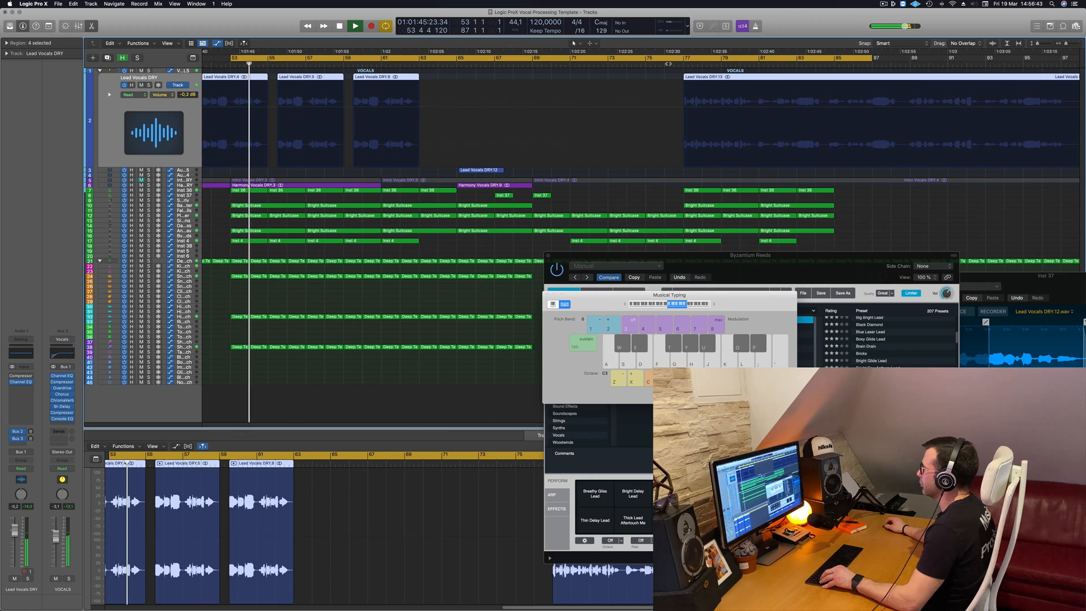
scroll(676, 122, down, 5)
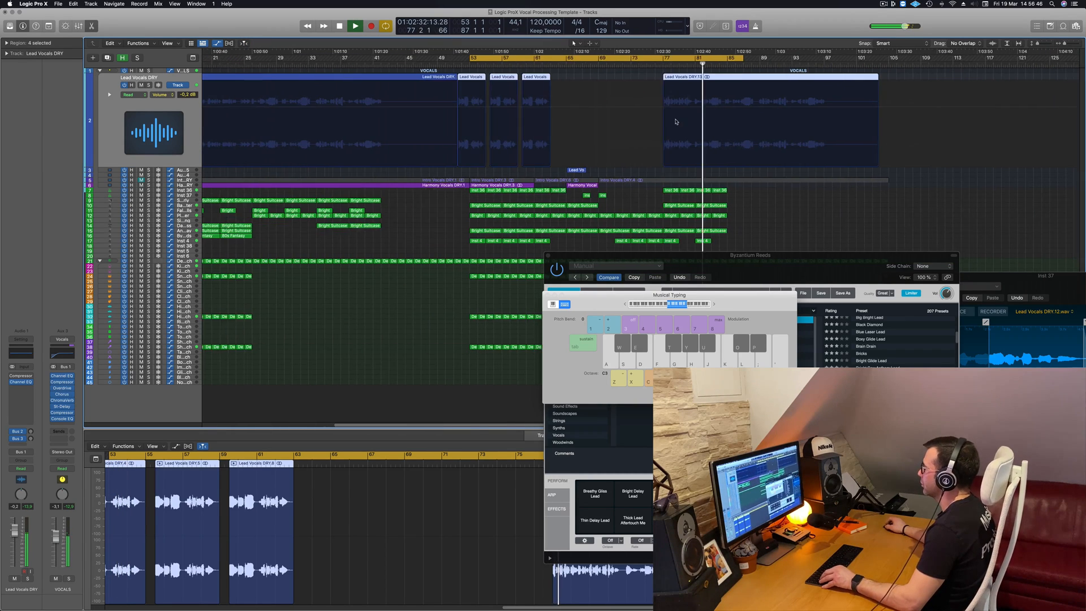
scroll(676, 121, up, 5)
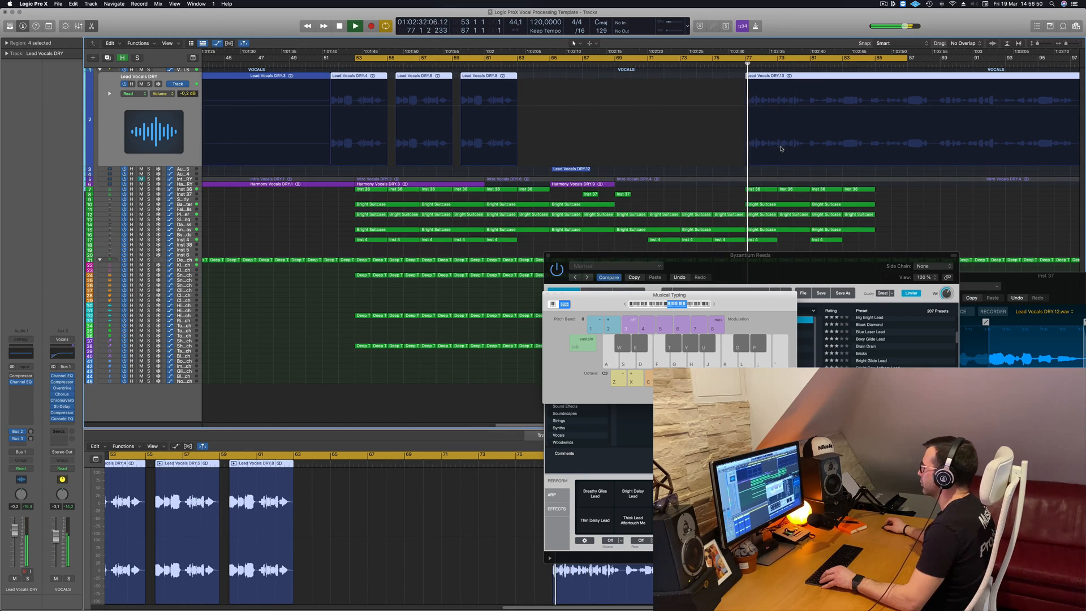
Delete the two Inst 36 regions at bars 77 and 79
click(765, 241)
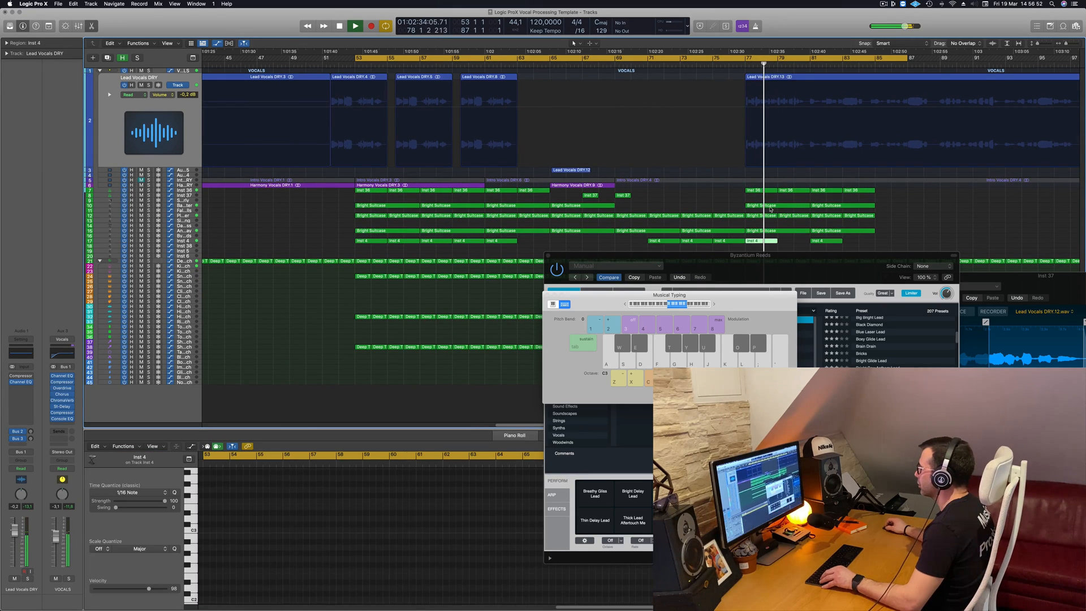
click(768, 191)
key(Delete)
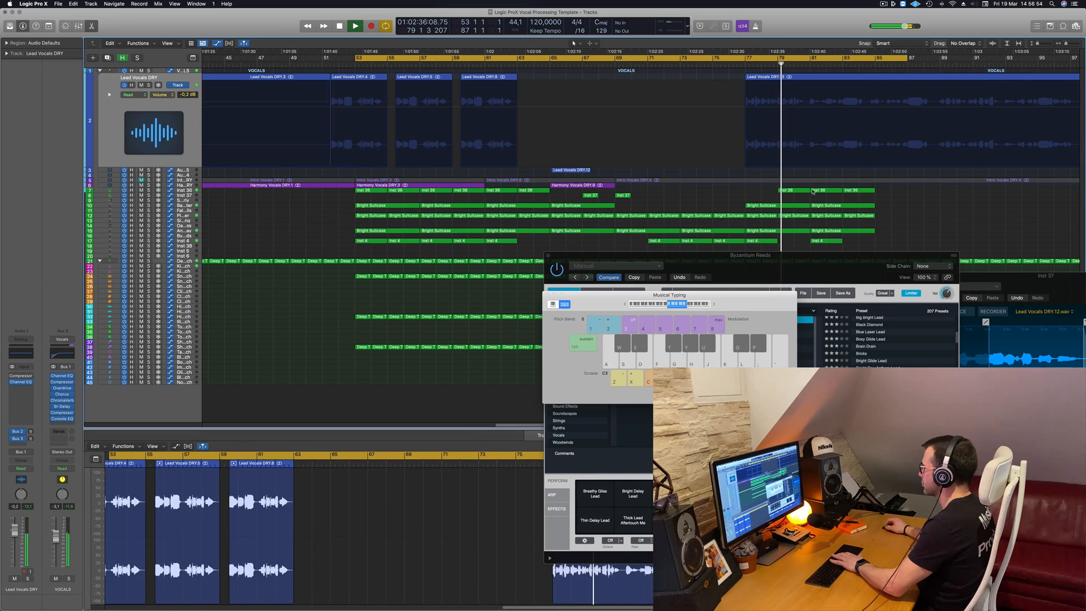
click(799, 191)
key(Delete)
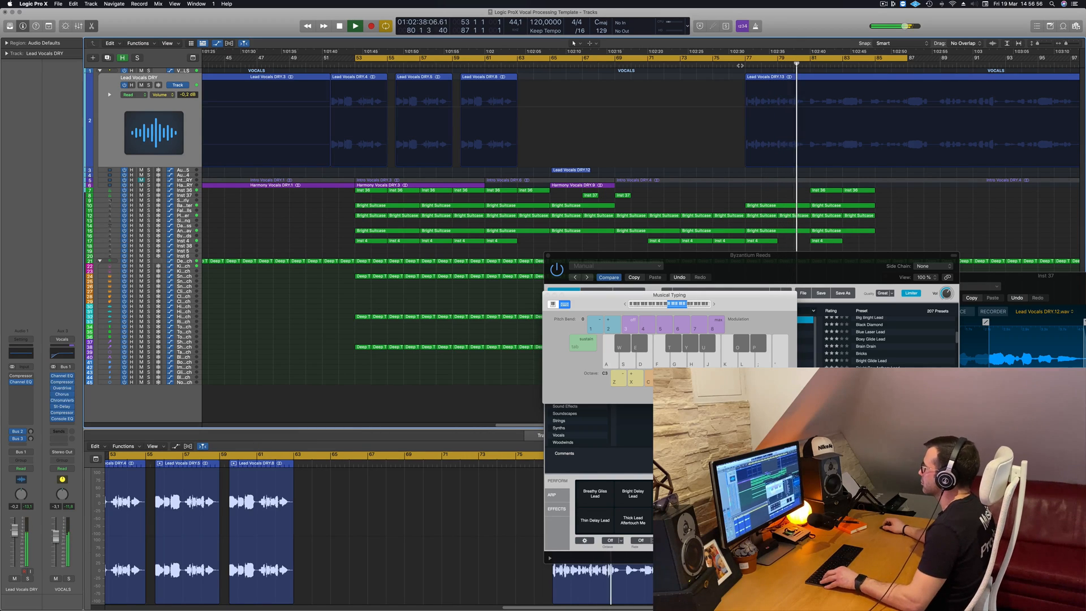
Split the lead vocal region starting at bar 77 at bar 81 and move its second part to about bar 91
scroll(822, 172, down, 3)
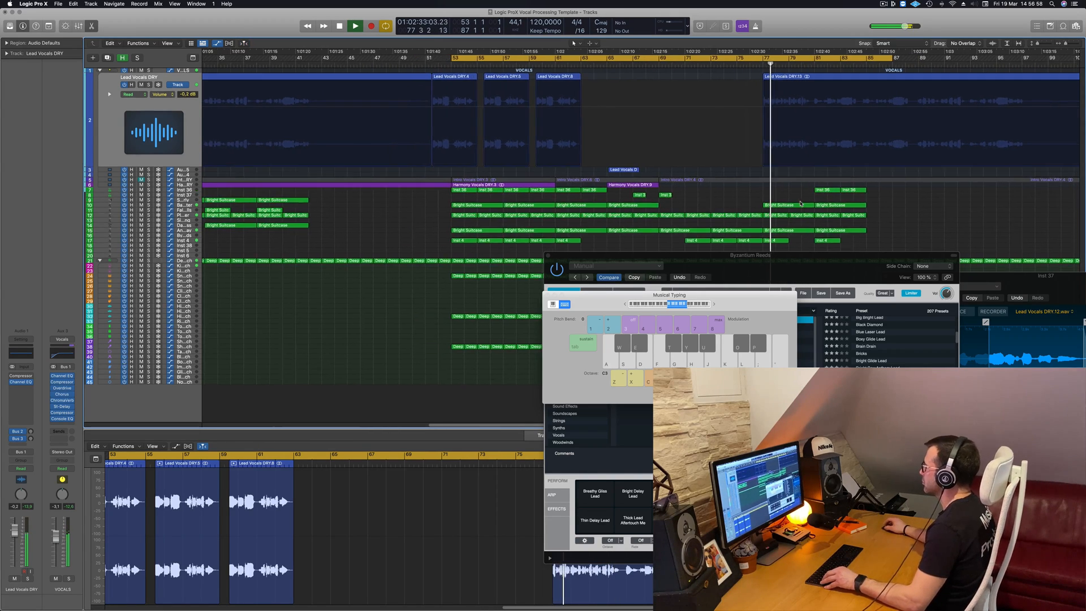
scroll(828, 136, up, 3)
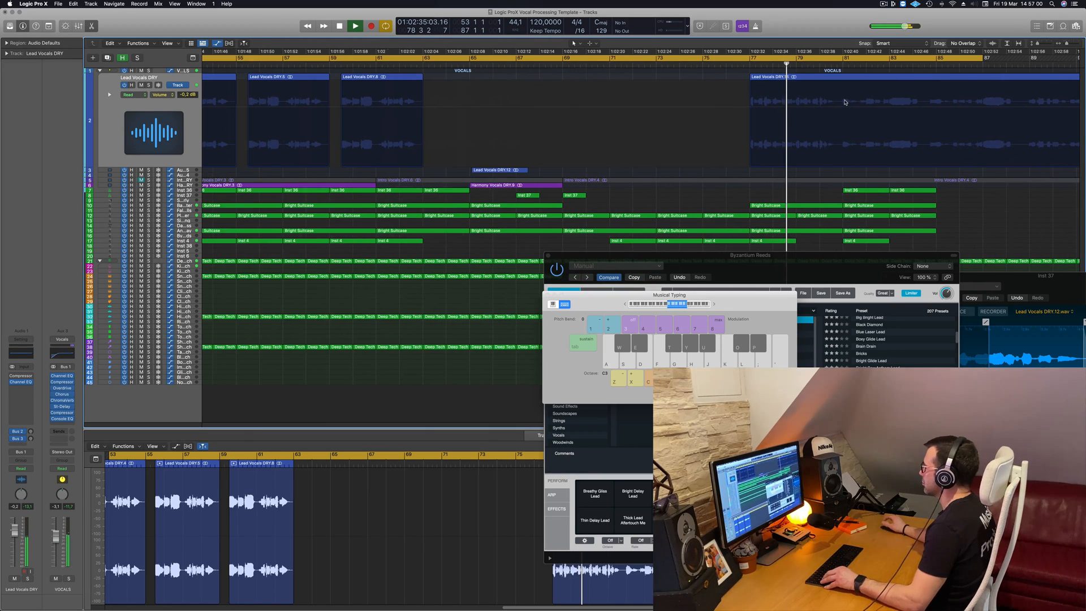
scroll(842, 99, down, 2)
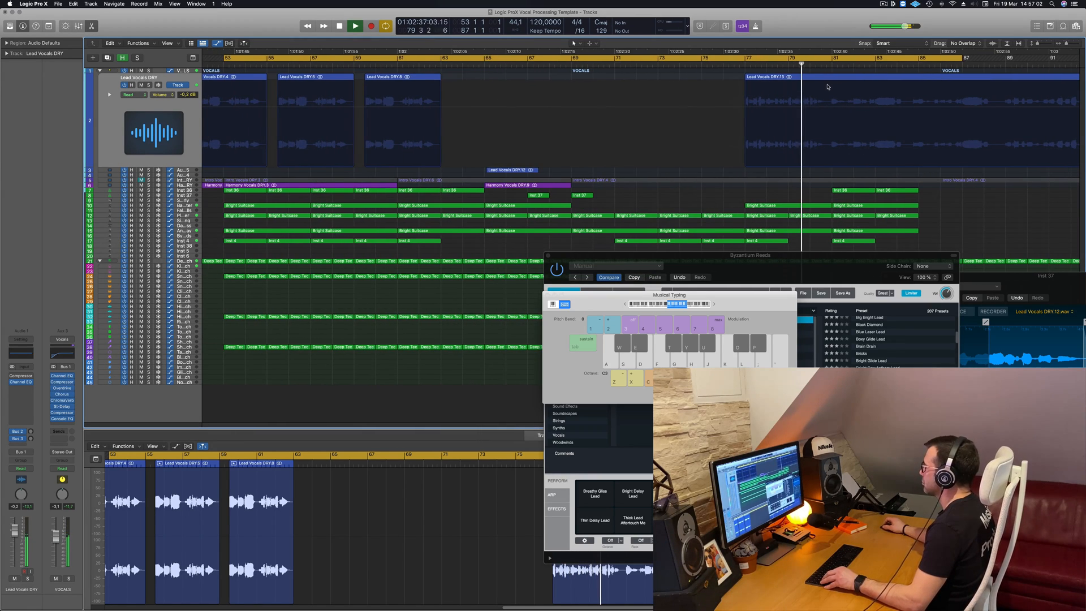
scroll(839, 82, down, 4)
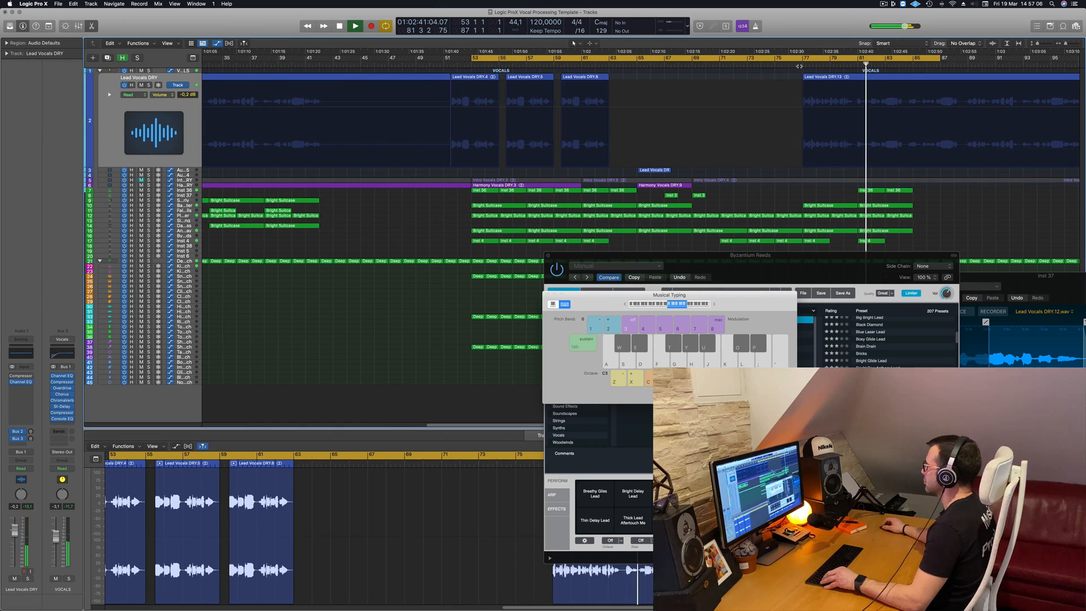
click(858, 79)
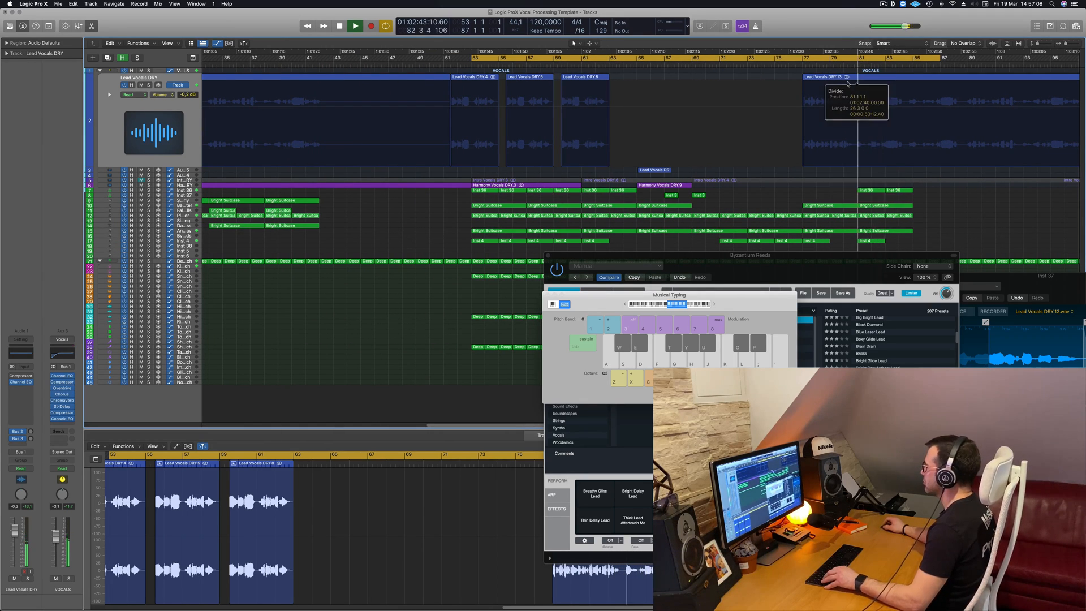
ctrl+alt+click(799, 70)
drag(833, 78, 908, 79)
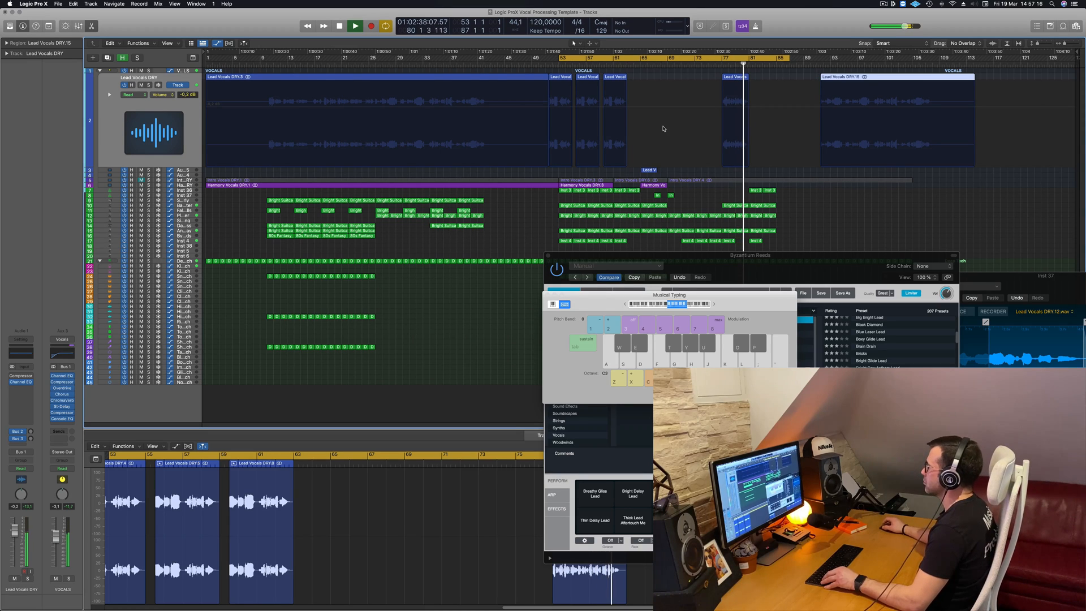
Copy the third short lead vocal region to bar 85 and extend the end of the cycle range to about bar 93
key(super+Right)
key(super+Right)
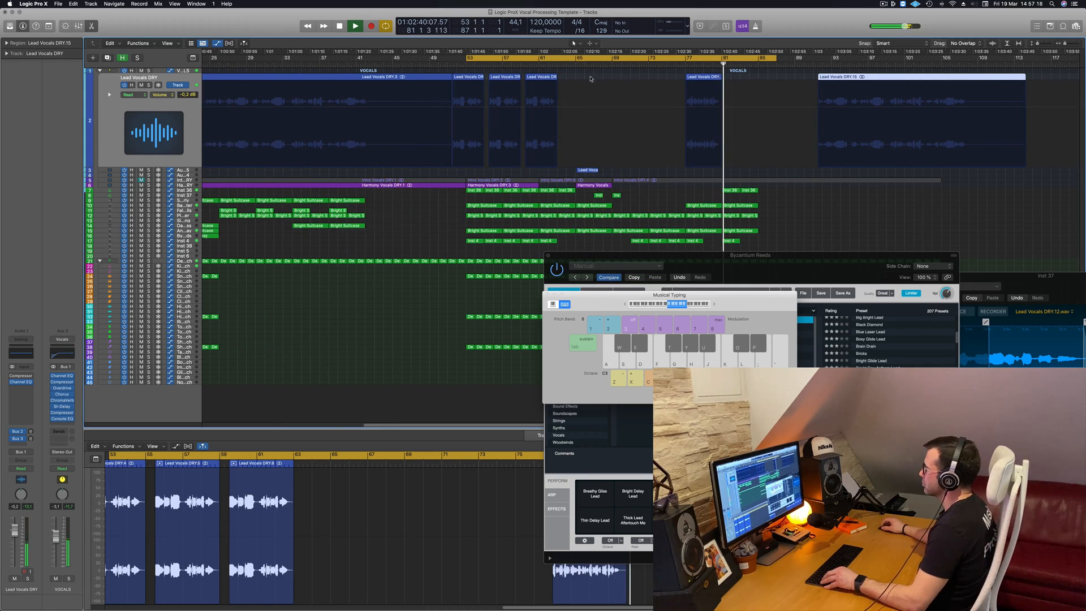
click(541, 78)
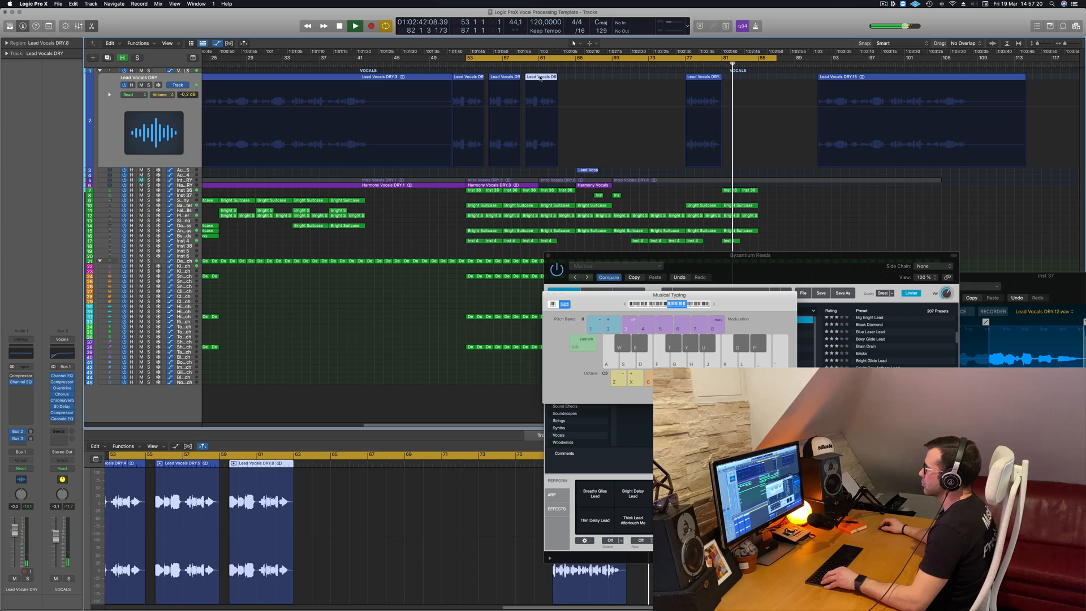
drag(540, 78, 854, 59)
Play the section from bar 53 and again from bar 51 to check the timing of the short lead vocal regions
scroll(774, 84, right, 3)
key(space)
key(space)
scroll(523, 91, left, 3)
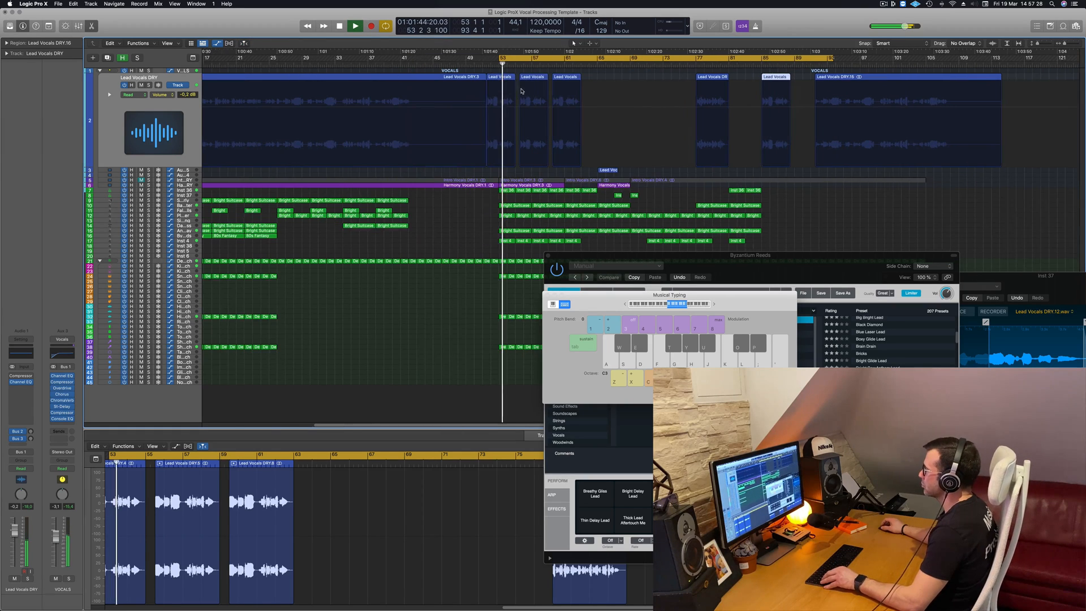
scroll(526, 93, left, 2)
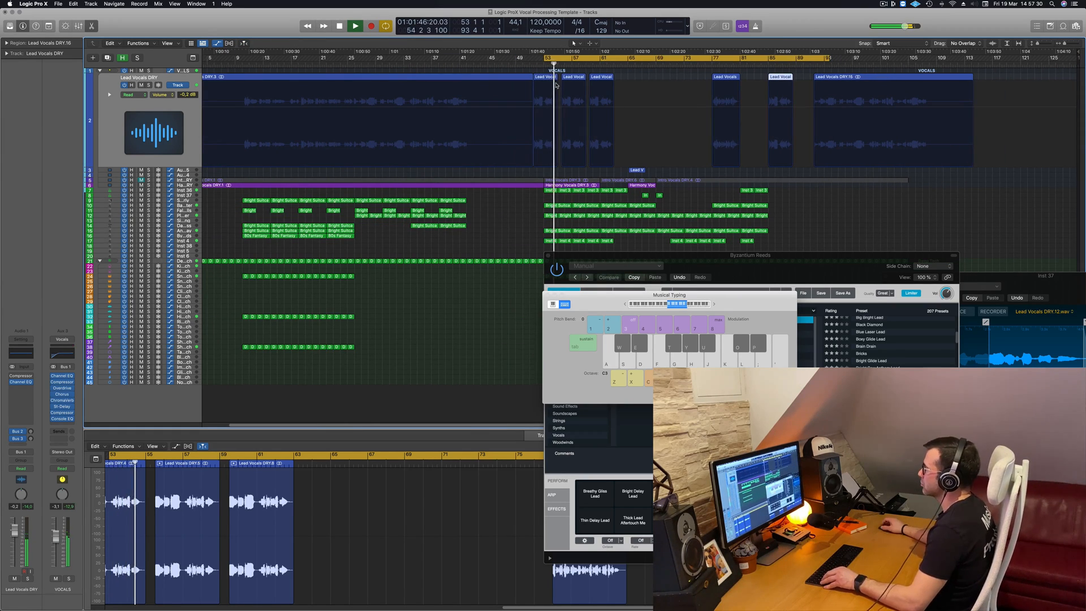
key(space)
key(space)
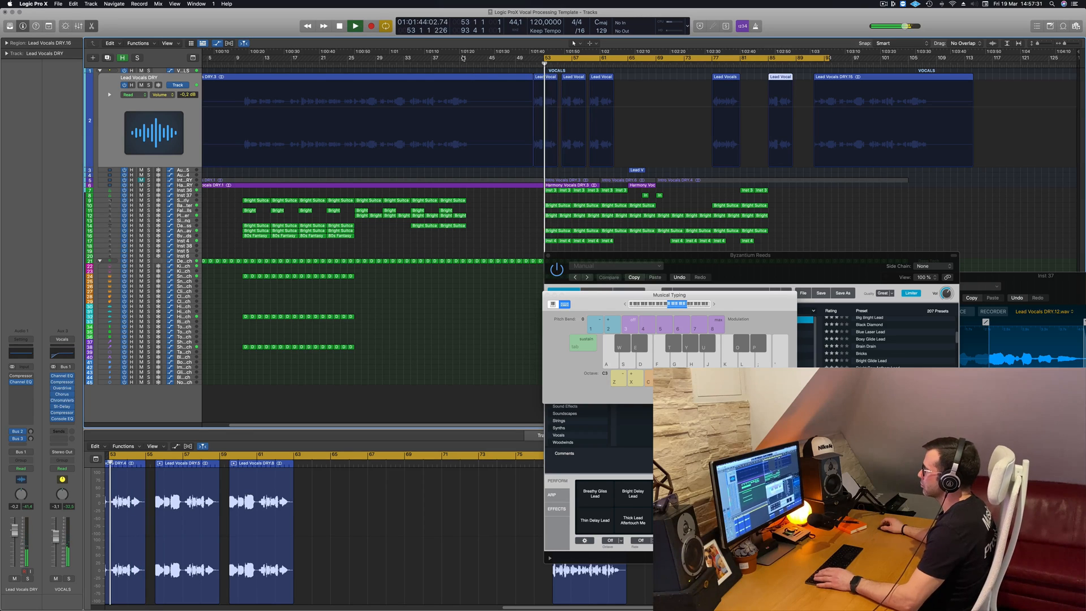
click(530, 65)
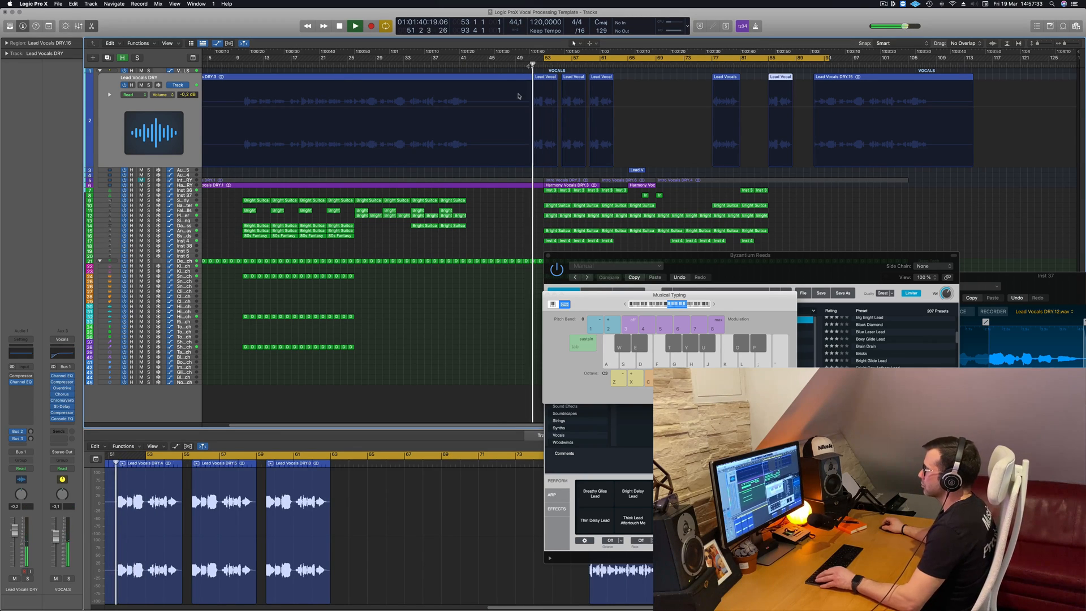
scroll(503, 122, right, 3)
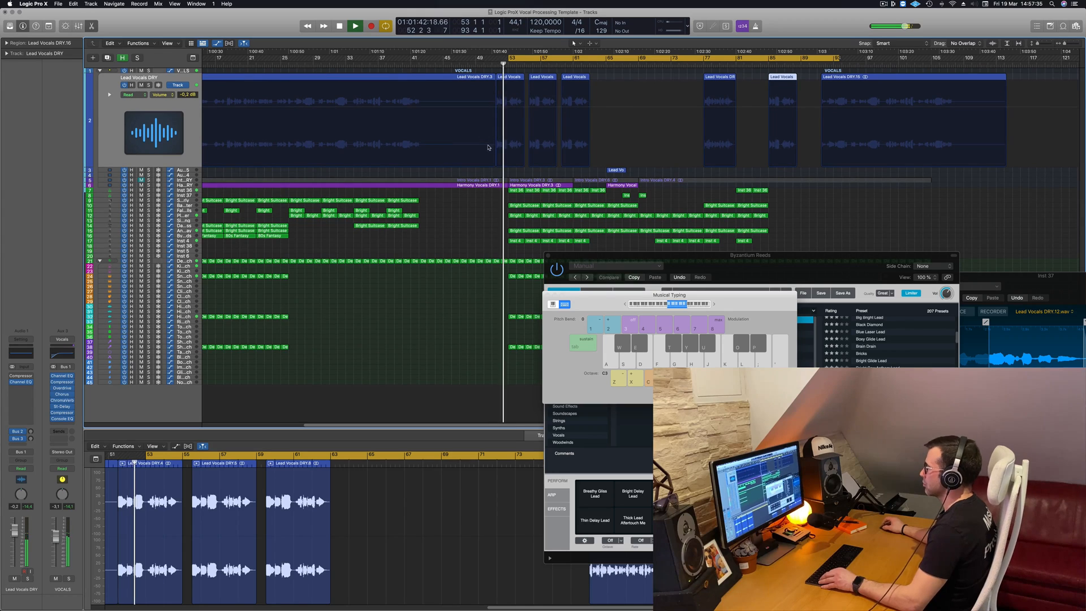
key(super+Right)
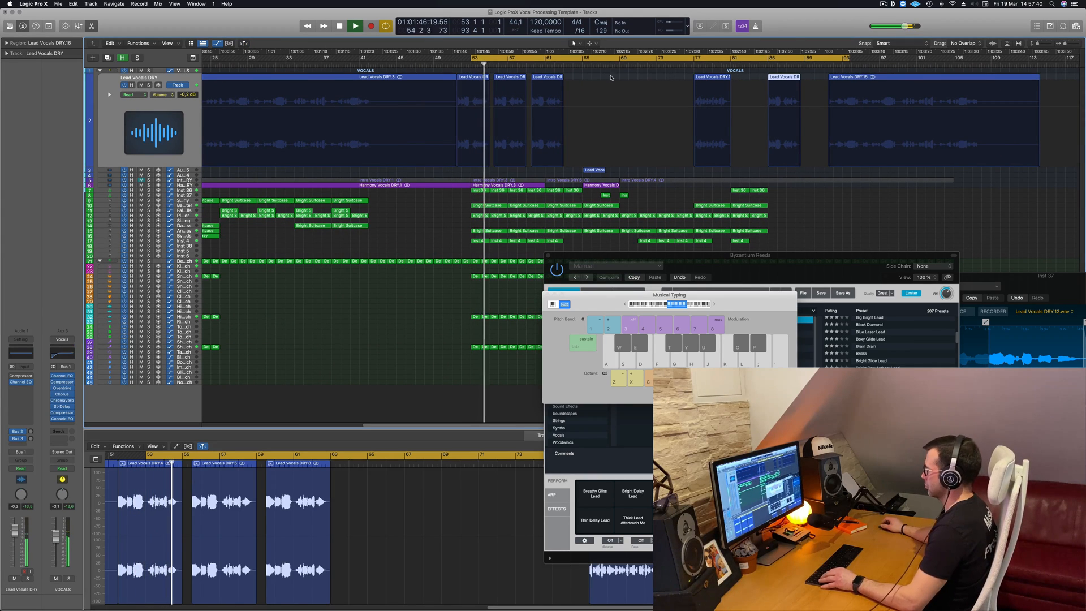
scroll(616, 91, left, 1)
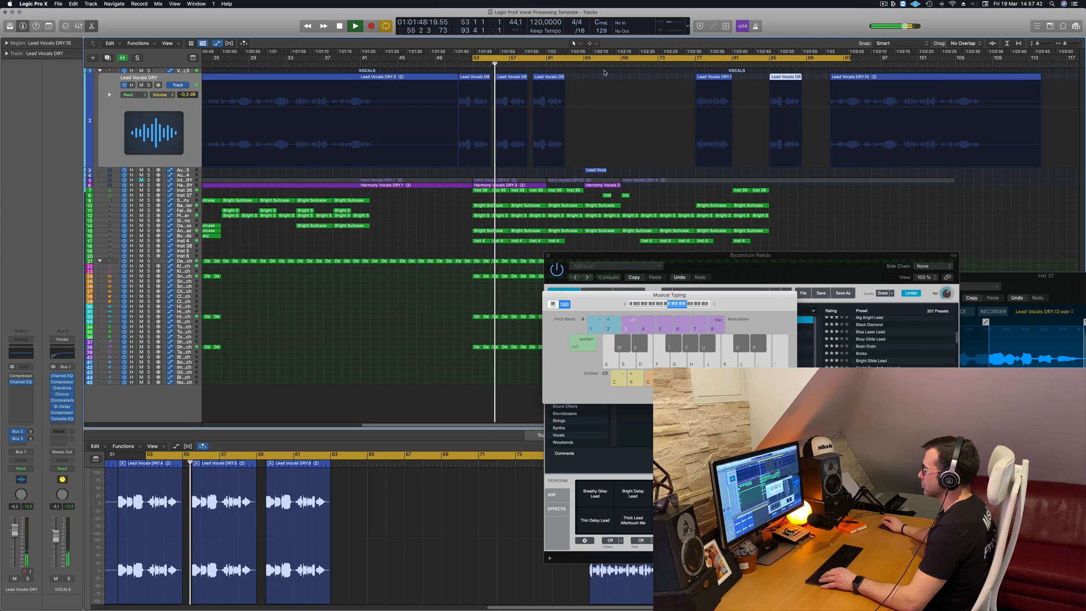
key(super+Right)
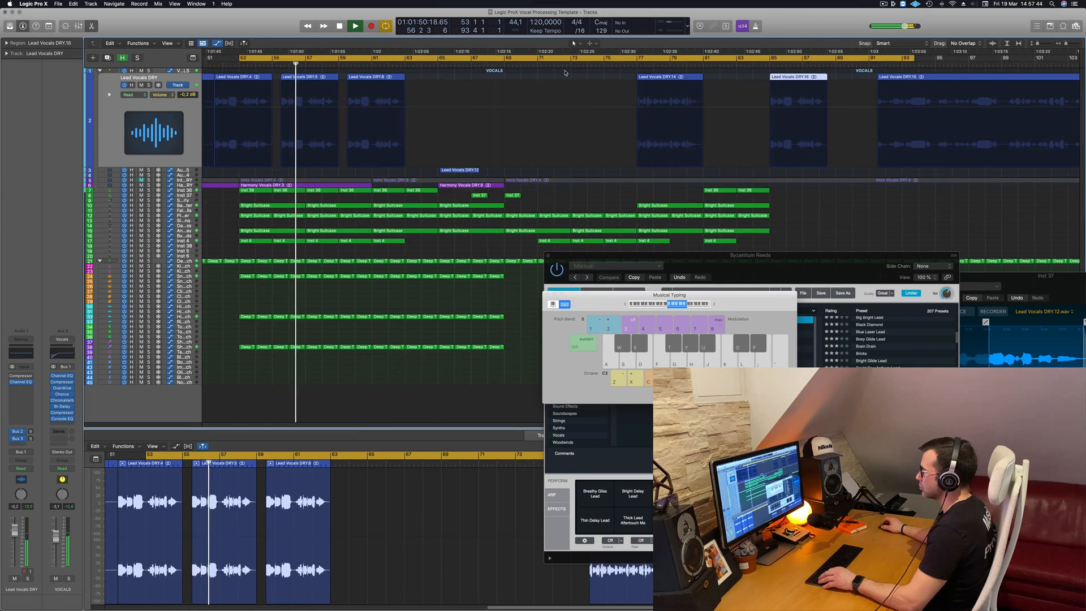
Stop playback, move the three short lead vocal regions so the first starts at bar 53, and play from there
scroll(565, 73, left, 5)
key(space)
drag(554, 77, 399, 82)
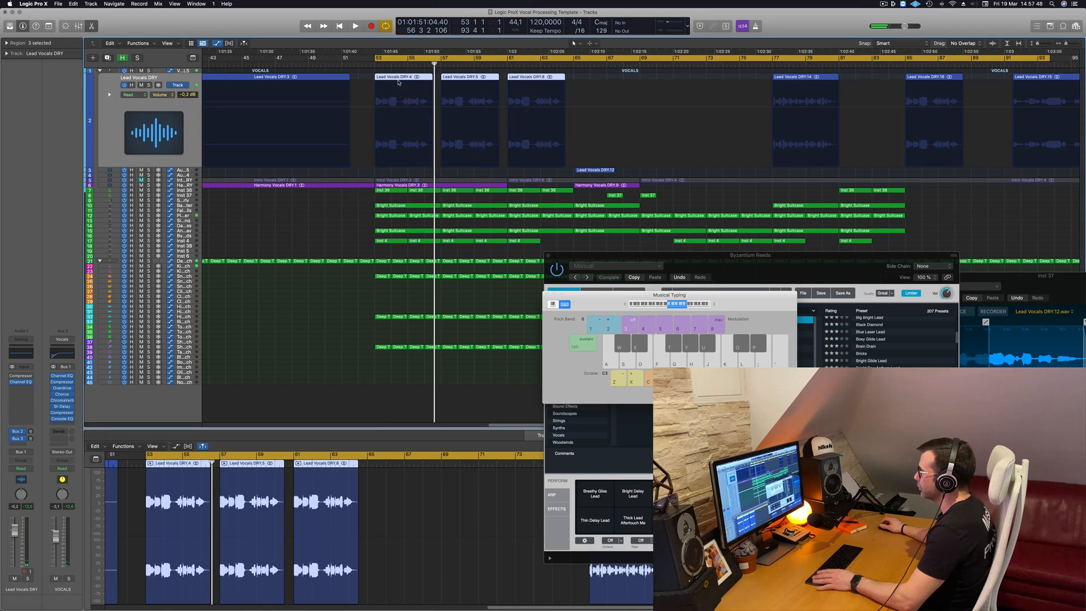
key(space)
key(super+Left)
key(super+Left)
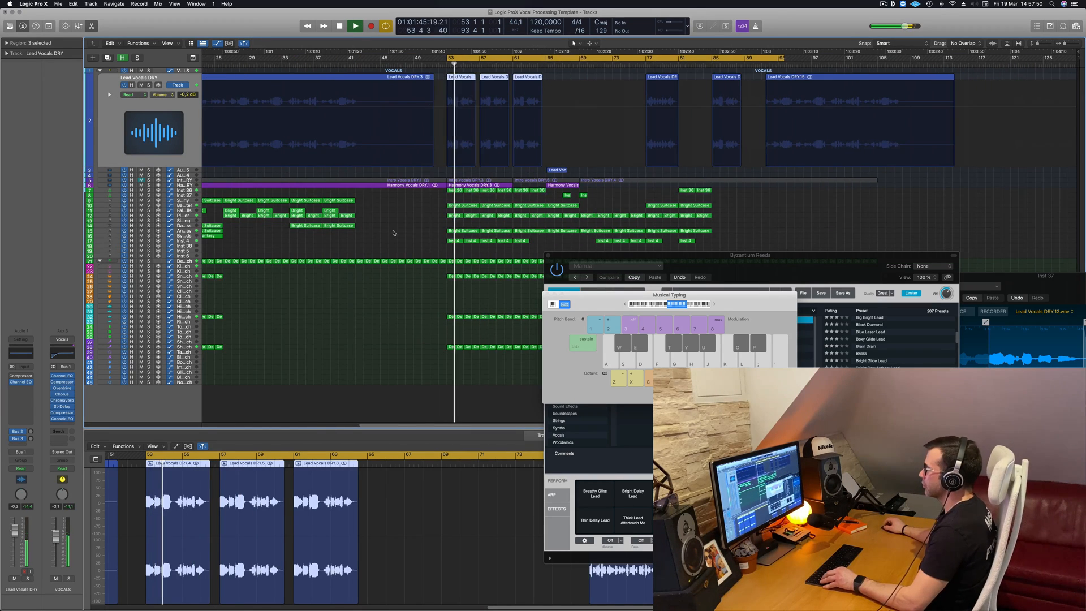
Select the Harmony Vocals DRY track and move the Musical Typing and Byzantium Reeds windows away from the vocal and instrument regions
click(321, 190)
click(179, 185)
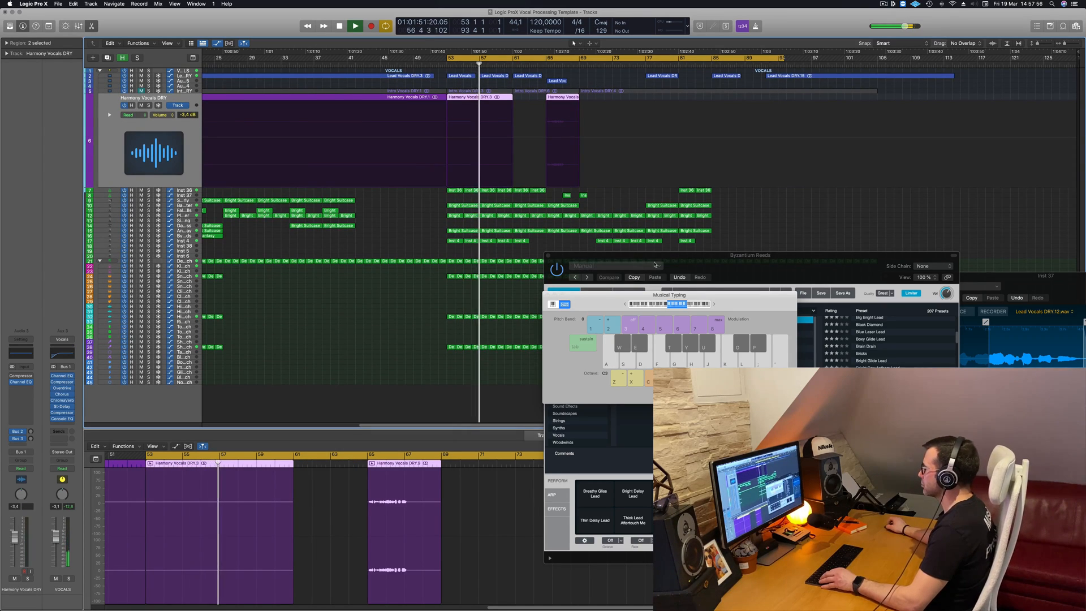
drag(721, 296, 927, 260)
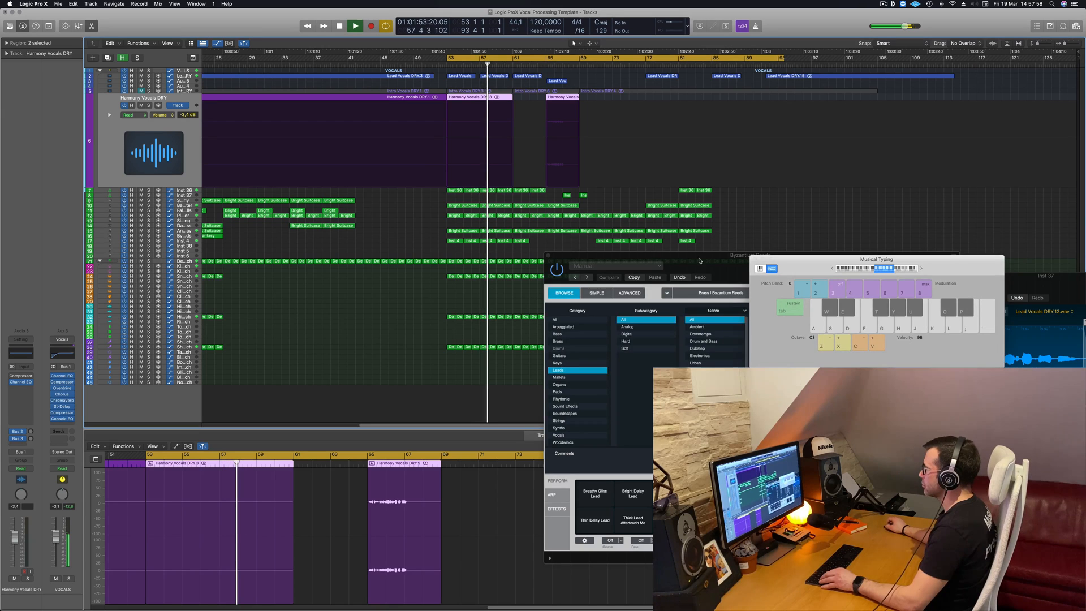
drag(656, 255, 807, 219)
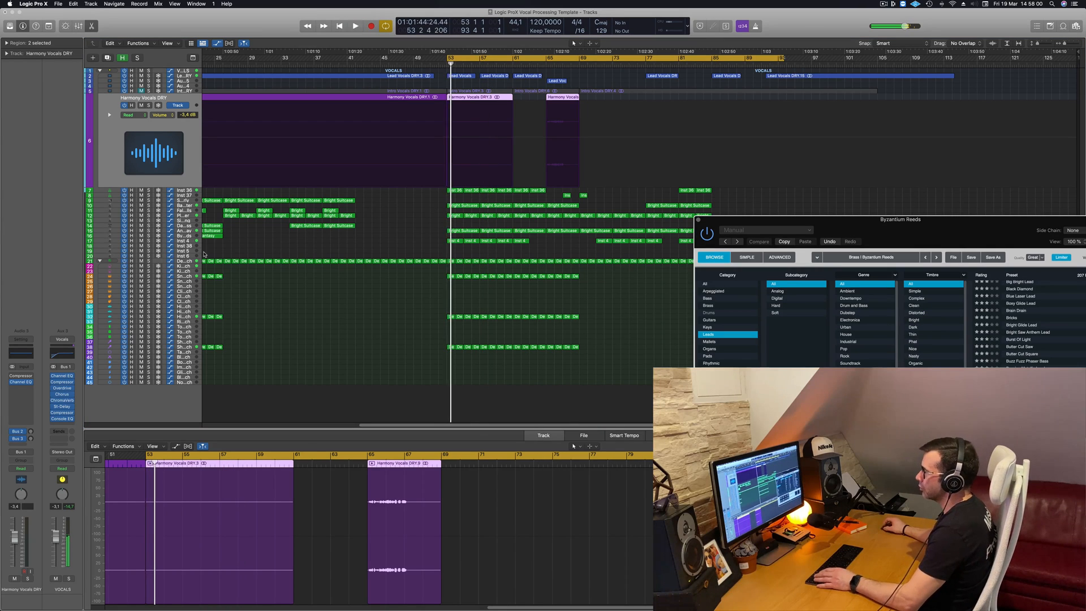
On the Inst 4 track, restart playback from bar 53 and delete the regions at bars 55 and 59
click(173, 240)
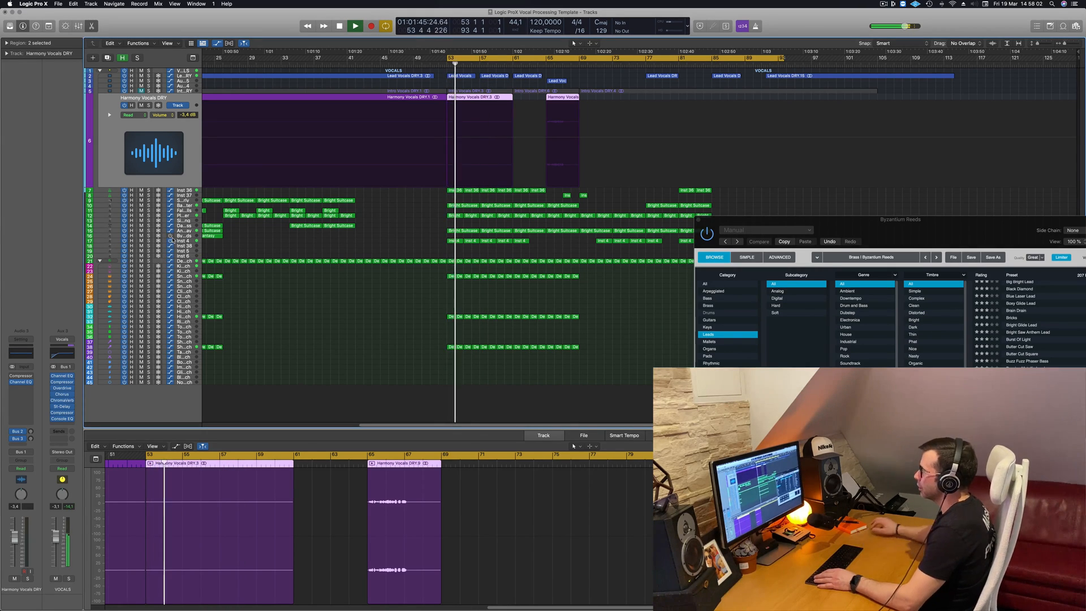
click(188, 244)
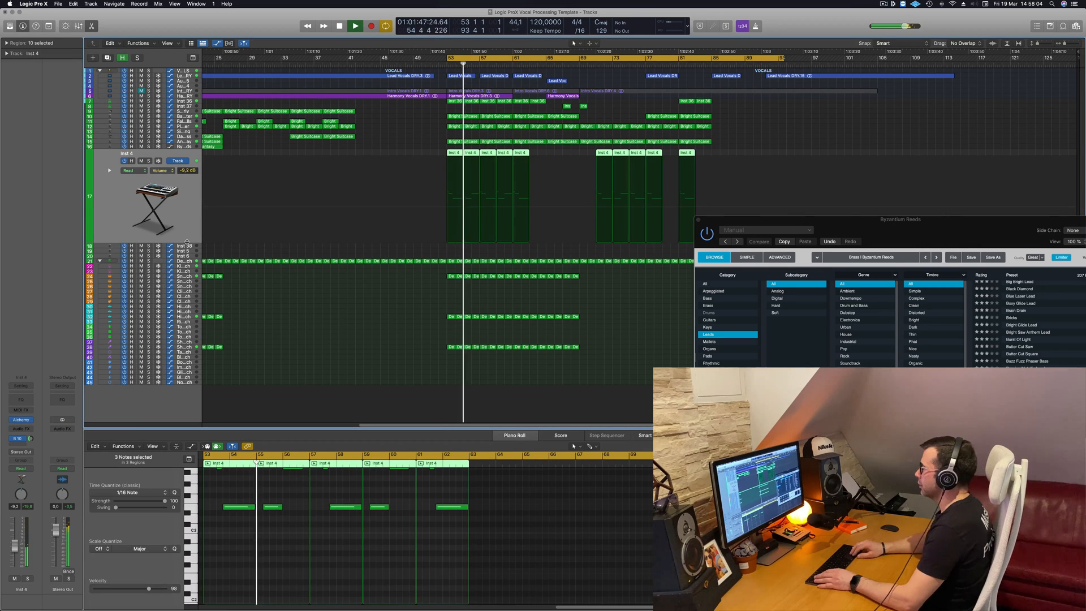
key(space)
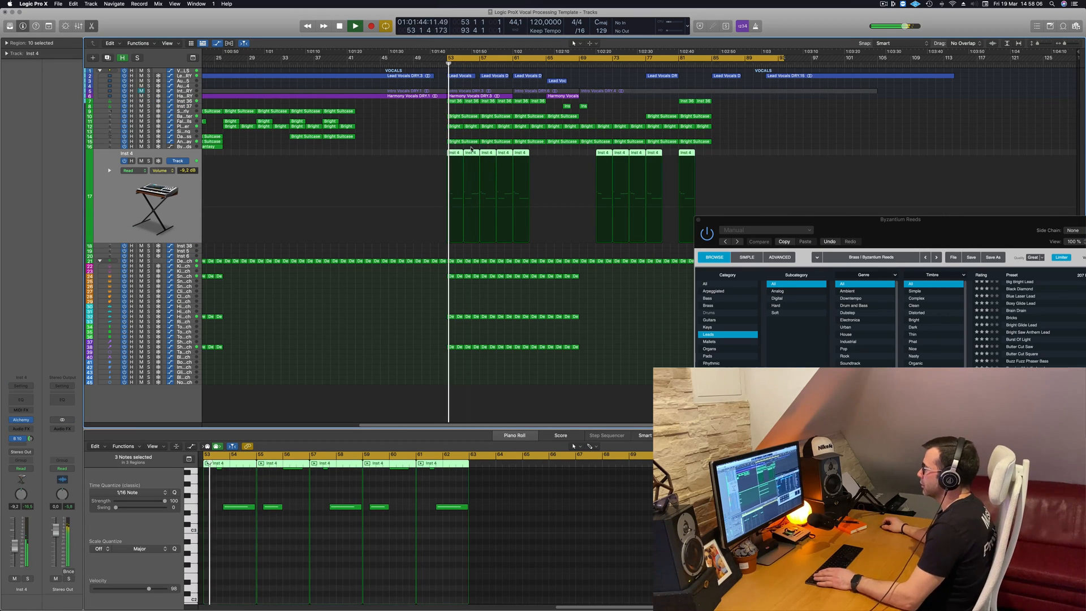
click(471, 153)
key(Delete)
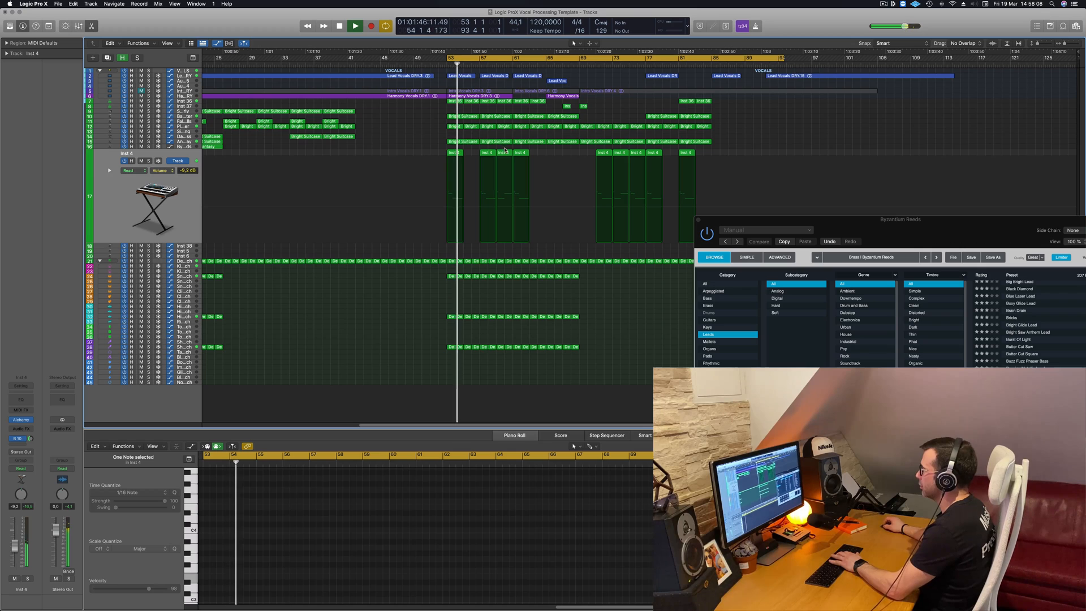
click(505, 152)
key(Delete)
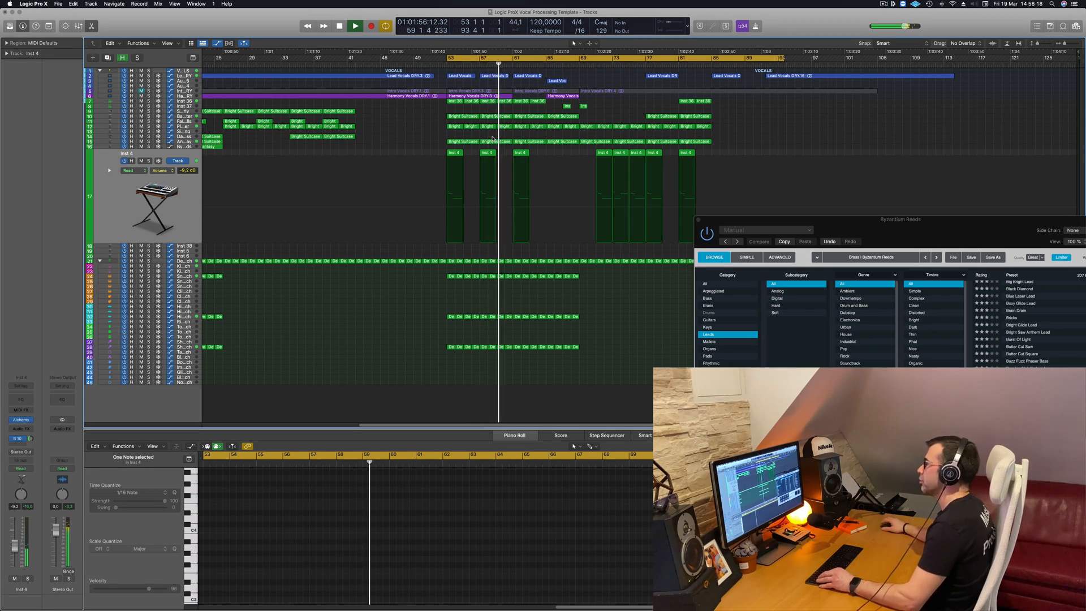
Close the Byzantium Reeds instrument window that covers the arrangement
scroll(566, 153, left, 5)
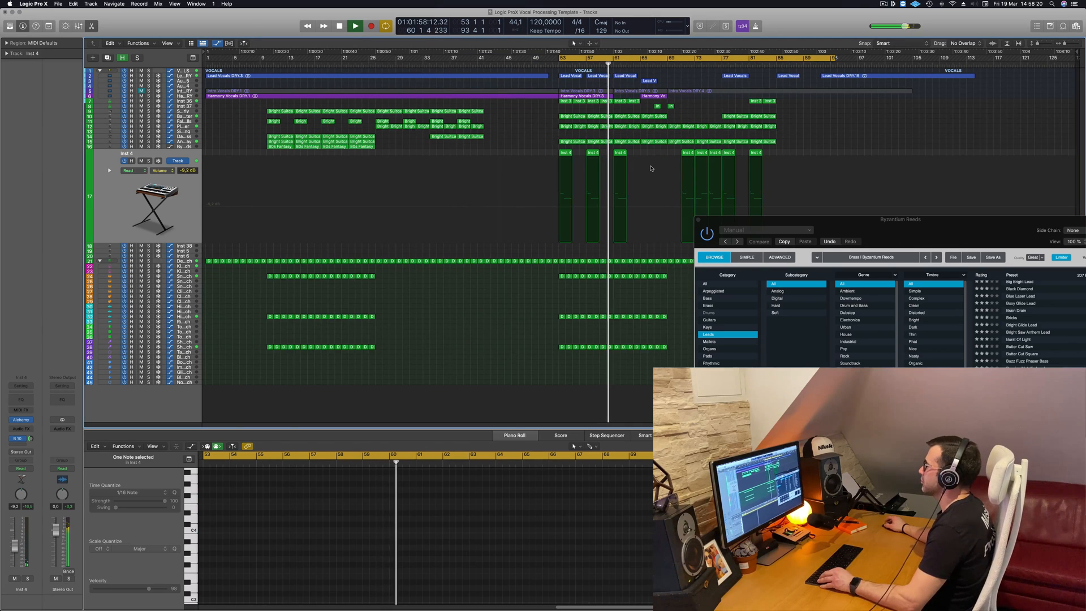
click(651, 168)
key(super+Right)
key(super+Right)
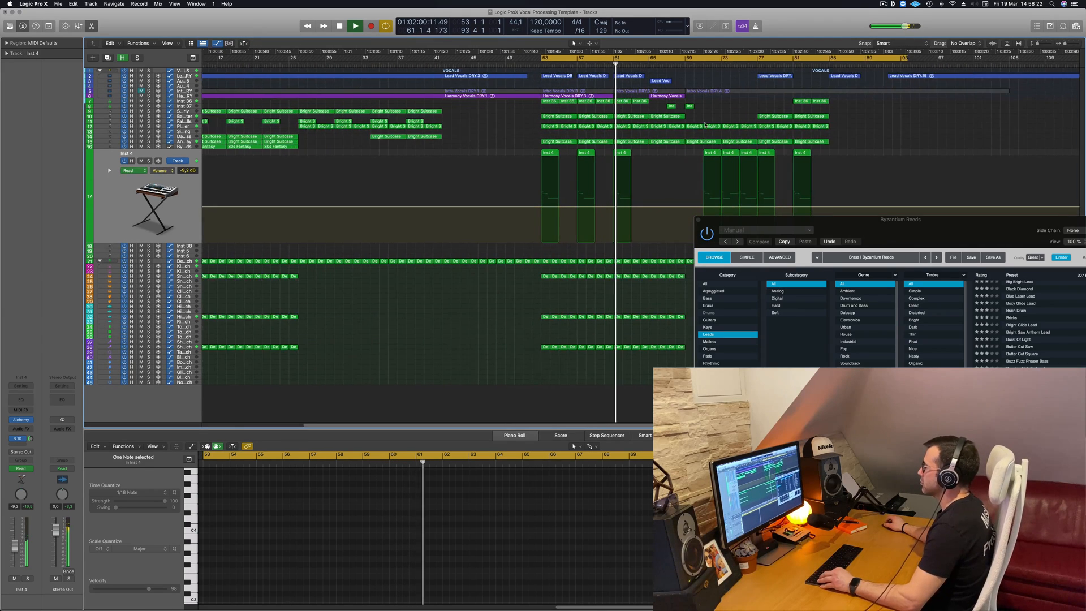
key(super+Left)
drag(789, 232, 657, 247)
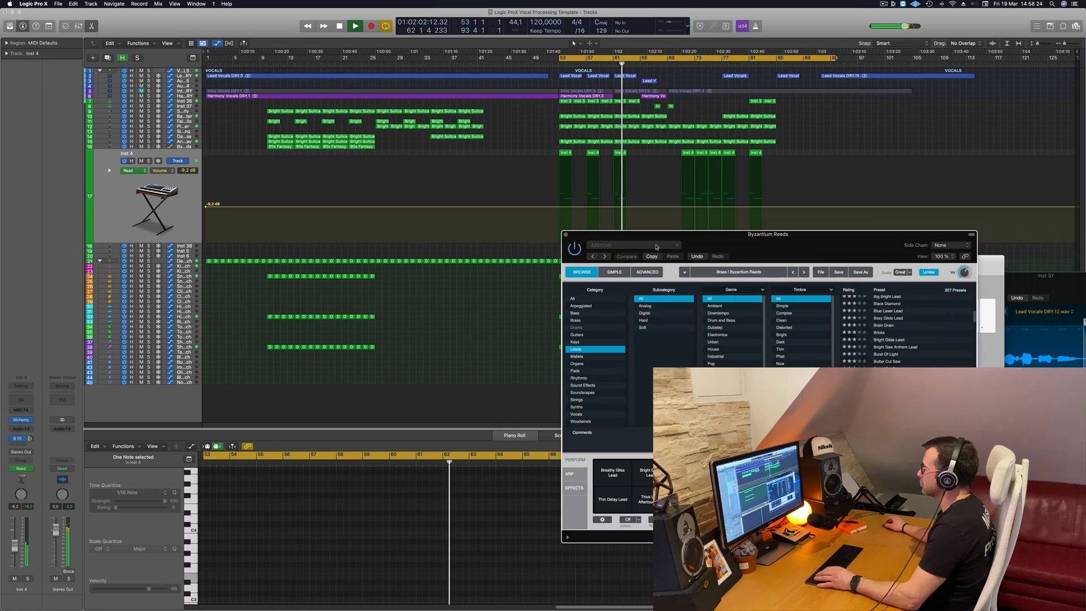
click(566, 234)
Play from about bar 64 and move the Harmony Vocals DRY track above the intro vocals track
click(180, 199)
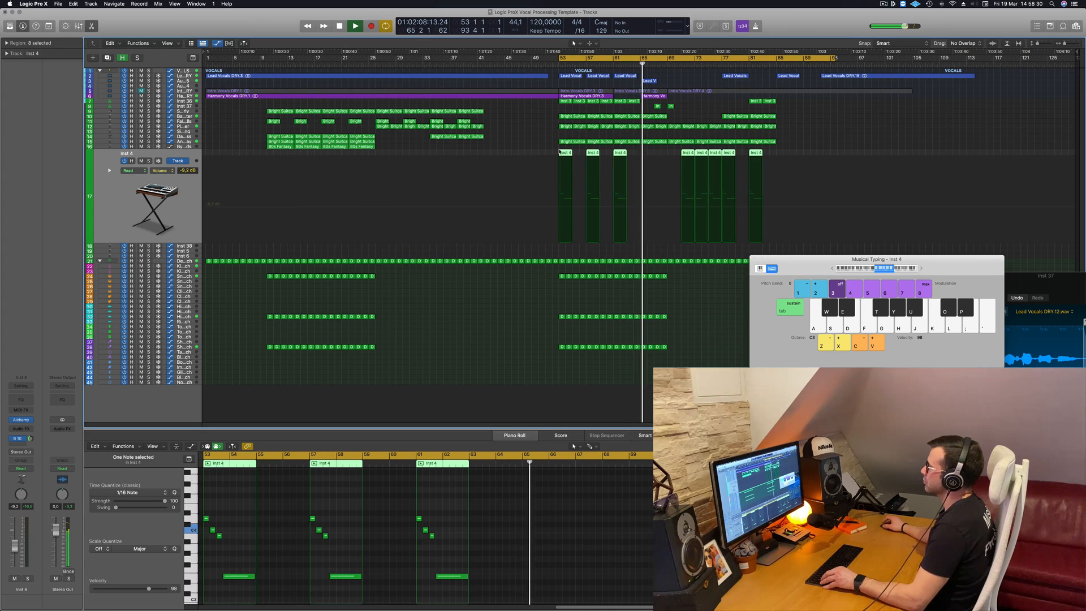
click(633, 67)
scroll(634, 73, up, 4)
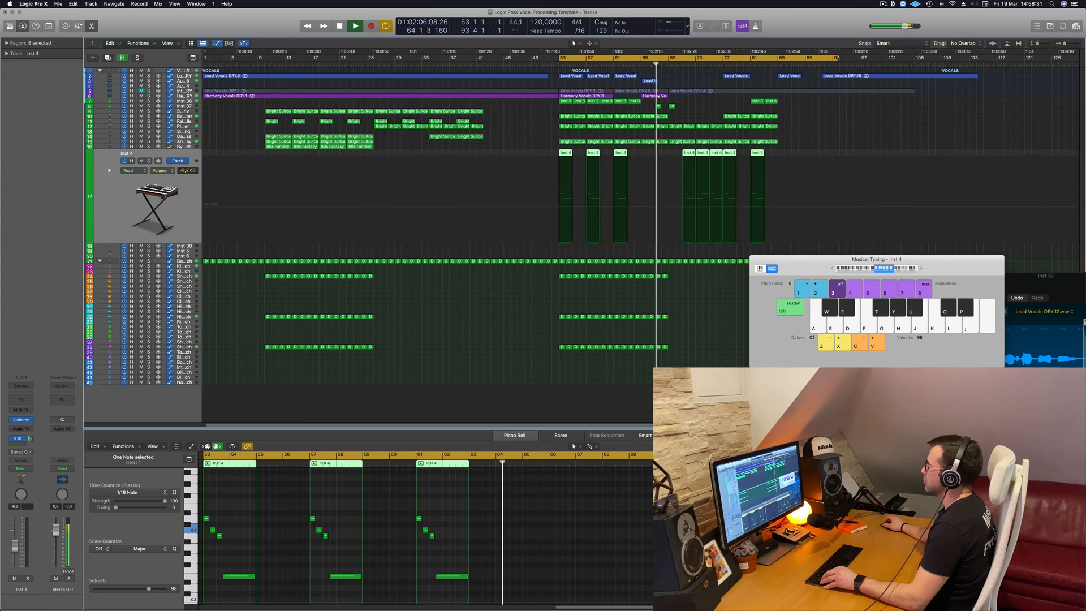
scroll(588, 82, up, 3)
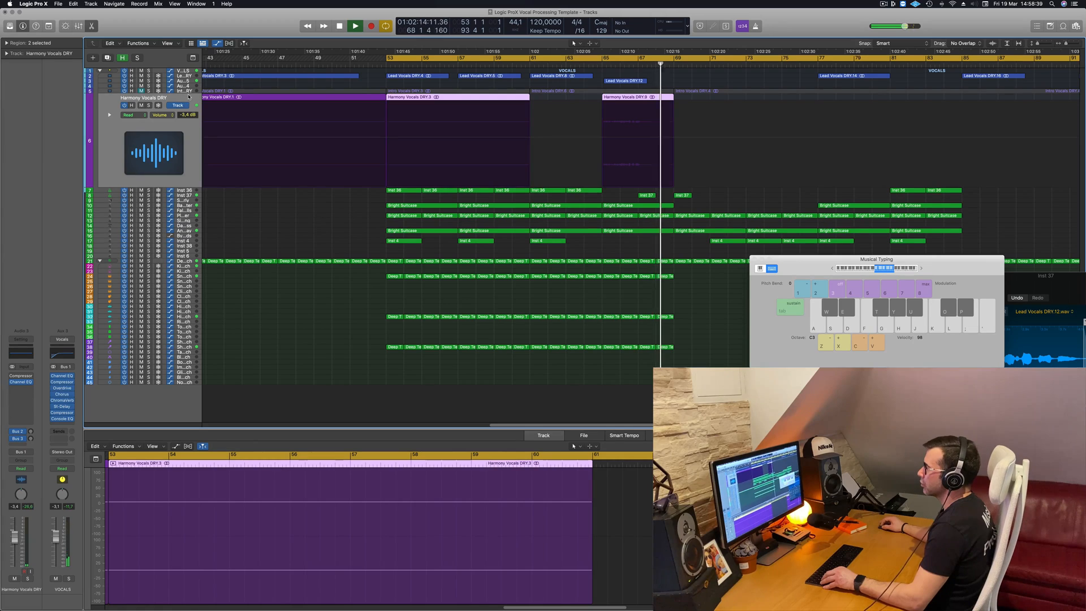
drag(189, 97, 189, 88)
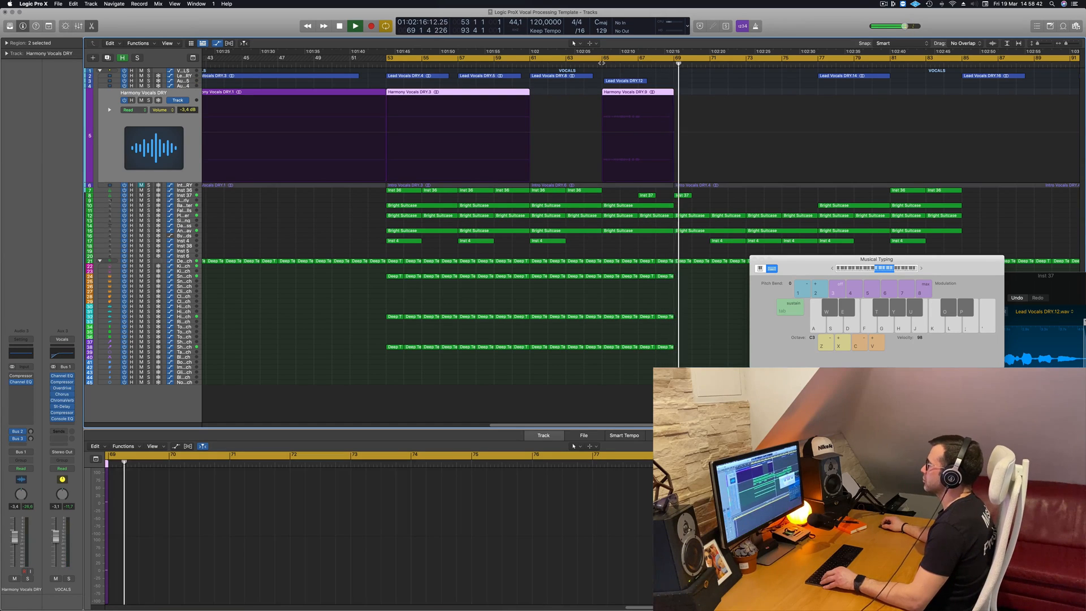
Play from bar 65 and again from about bar 61, and move the Audio 5 lead vocal and harmony regions together to bar 67
click(601, 63)
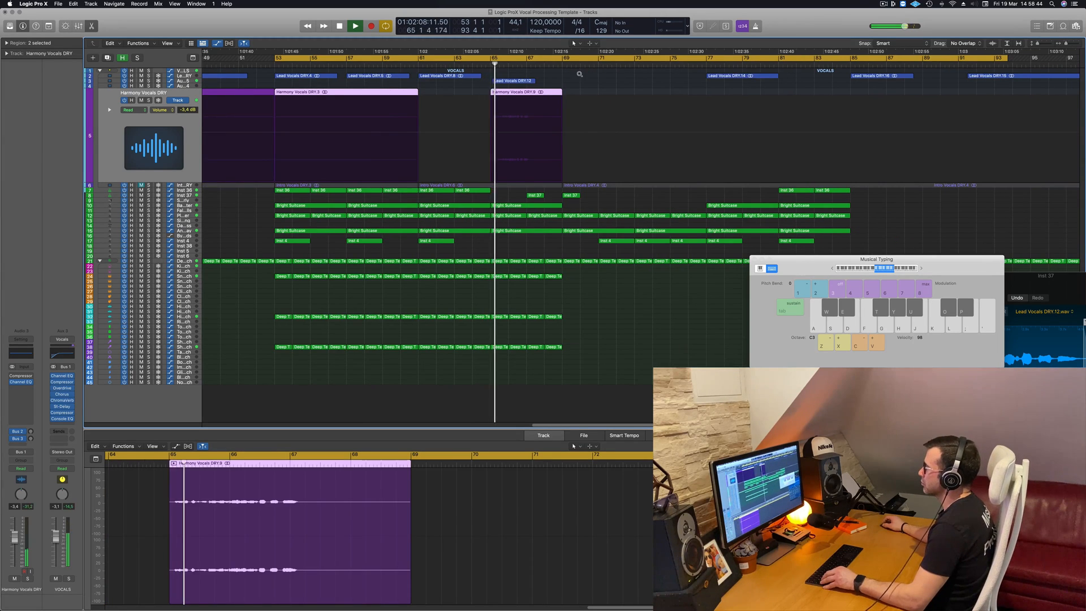
scroll(579, 74, up, 1)
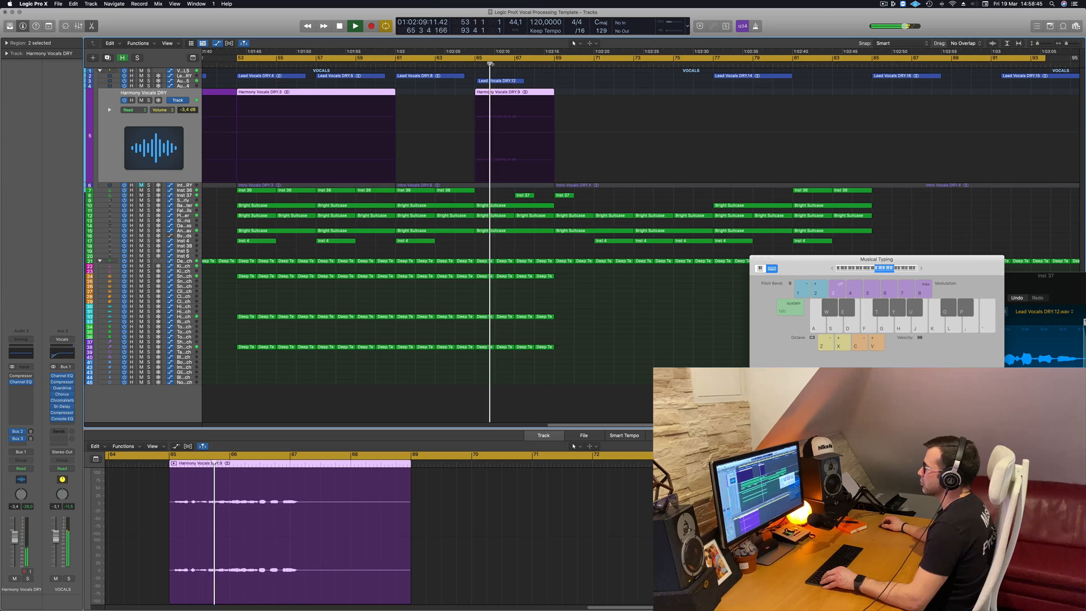
click(386, 62)
click(506, 82)
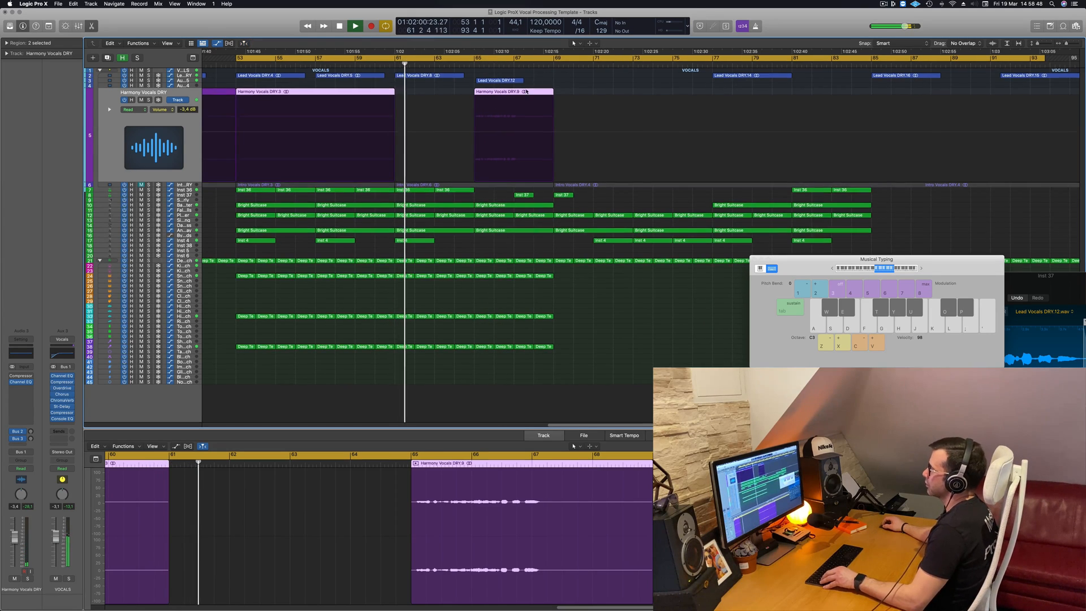
drag(506, 82, 543, 84)
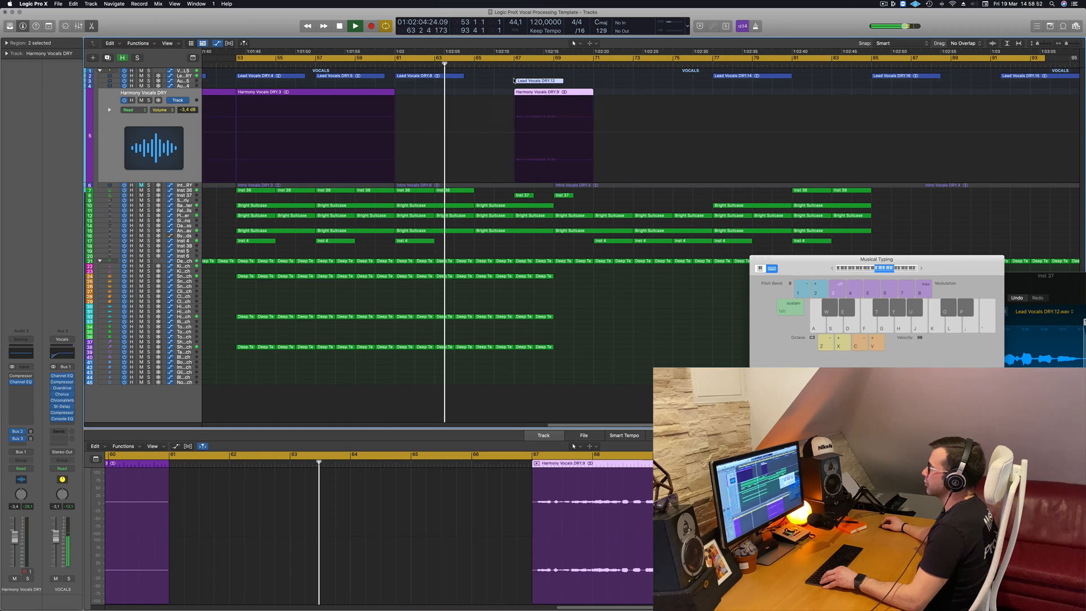
On the Inst 4 track, copy the region at bar 61 to bar 65 and the region at bar 73 to bar 67
scroll(492, 84, left, 2)
scroll(491, 84, left, 1)
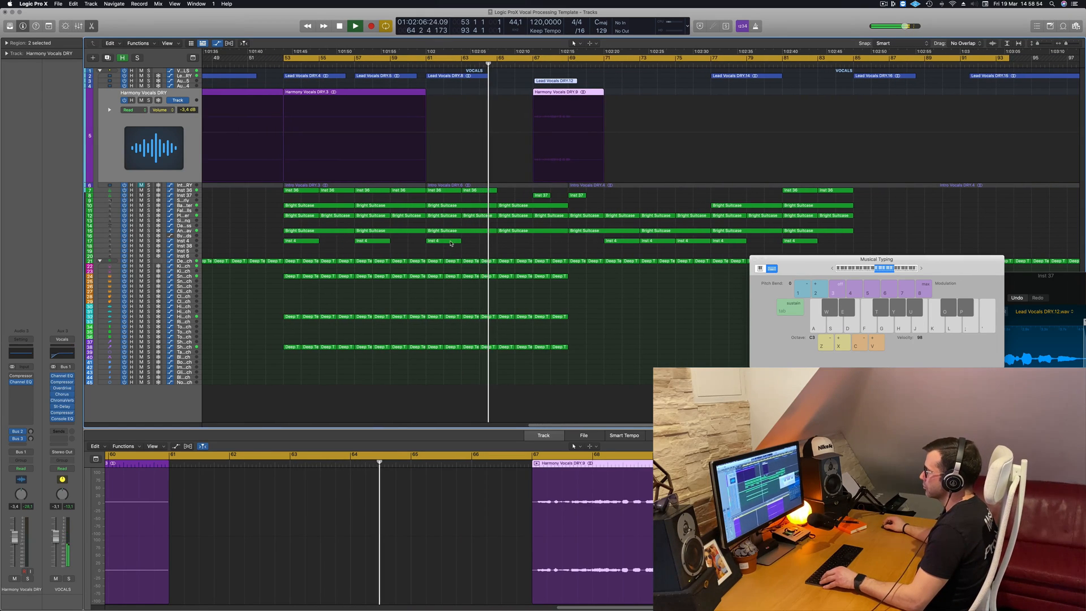
drag(459, 241, 531, 242)
click(497, 65)
scroll(499, 68, left, 3)
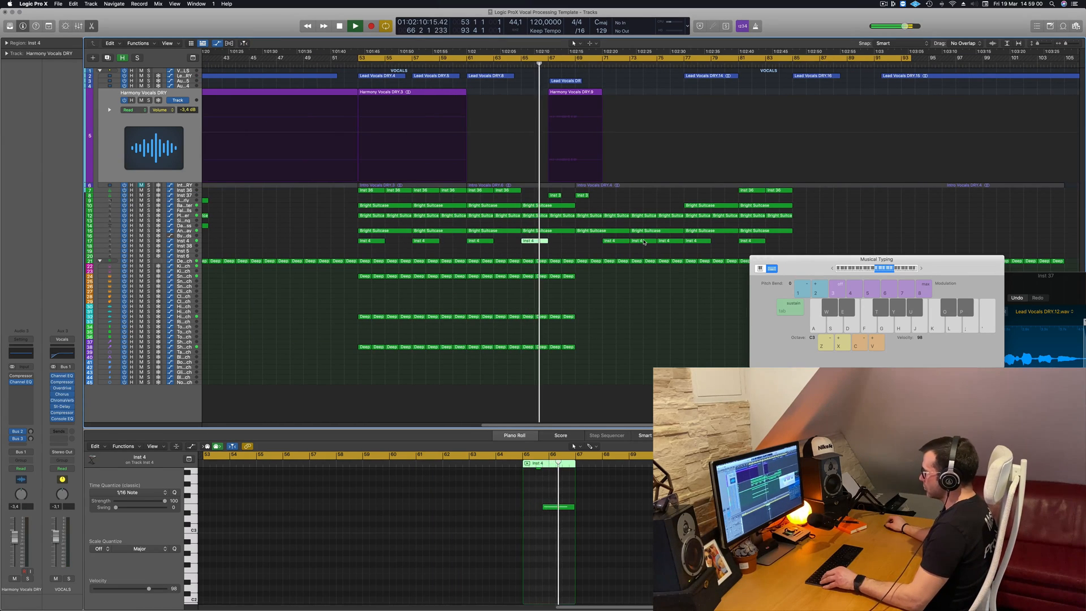
click(625, 240)
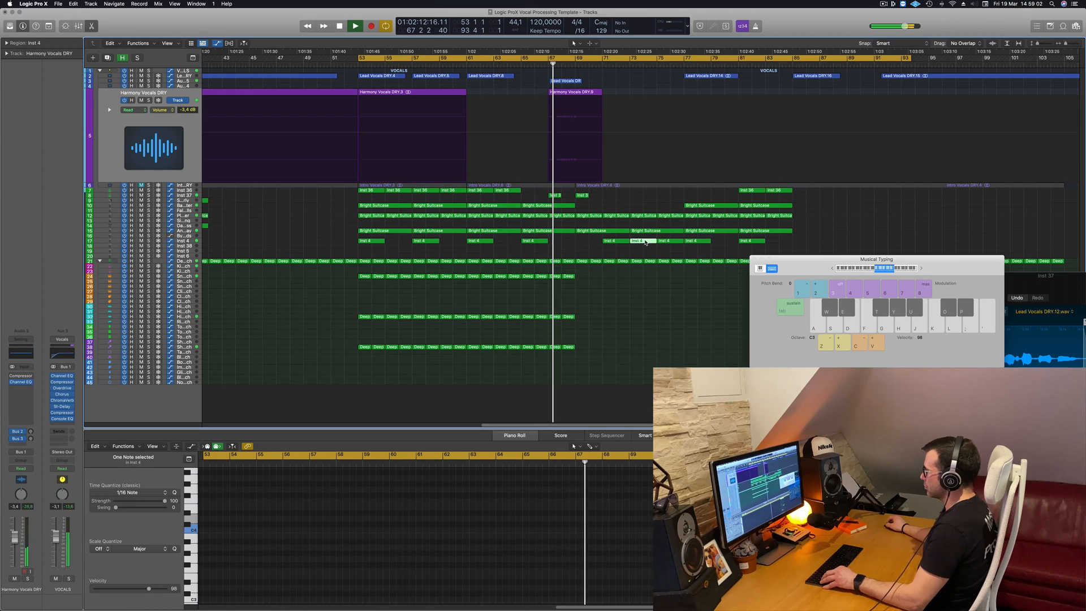
drag(639, 242, 563, 245)
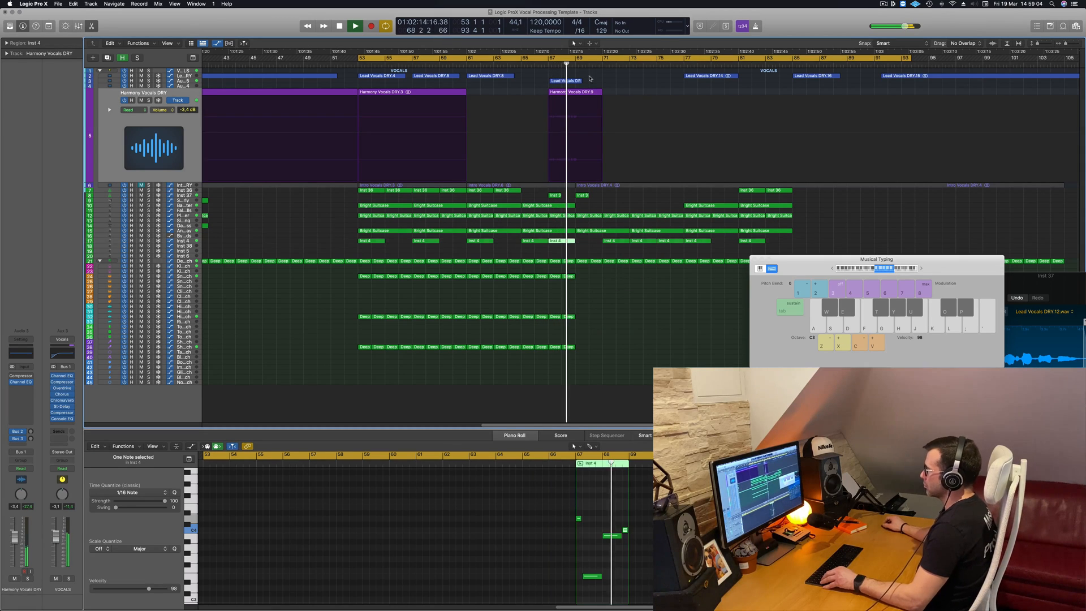
Play from bar 65 and check the Audio 5 lead vocal region at bar 67 against the instruments
click(520, 64)
scroll(551, 91, up, 8)
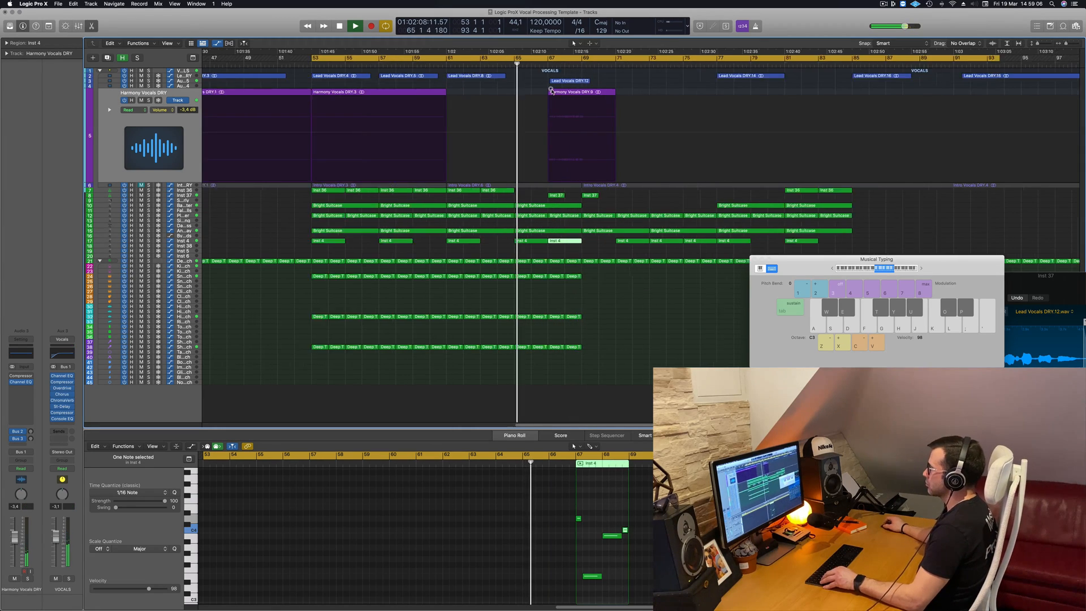
scroll(552, 91, up, 2)
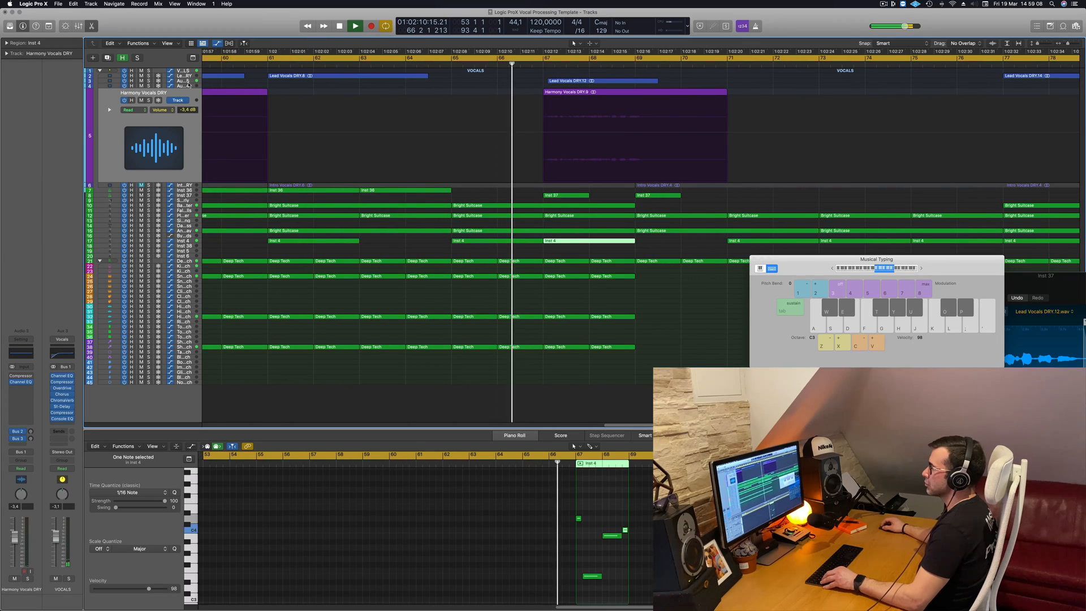
click(599, 80)
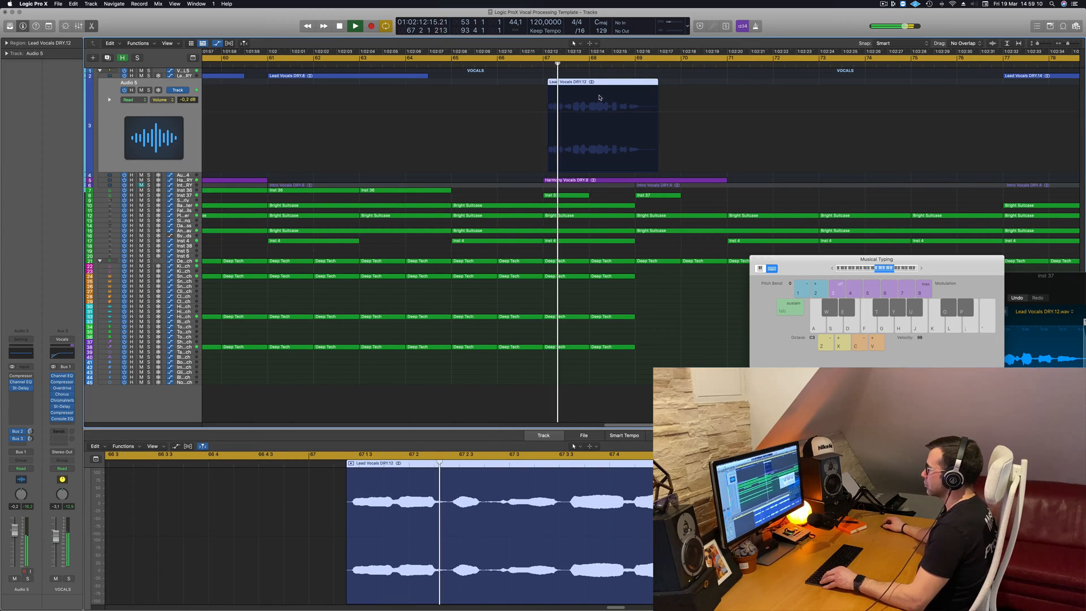
scroll(594, 98, down, 3)
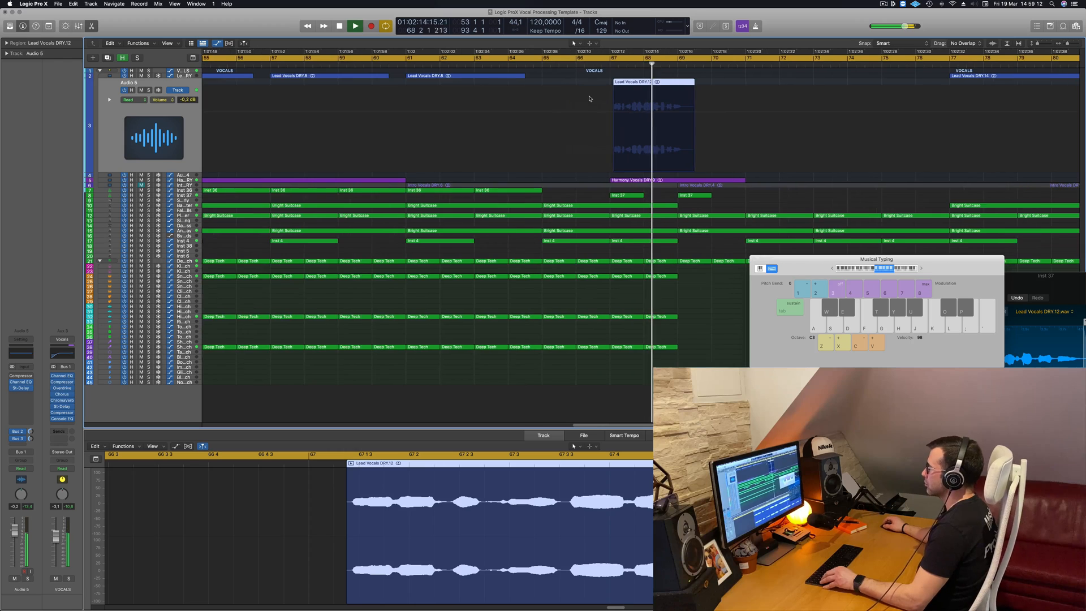
scroll(590, 98, down, 2)
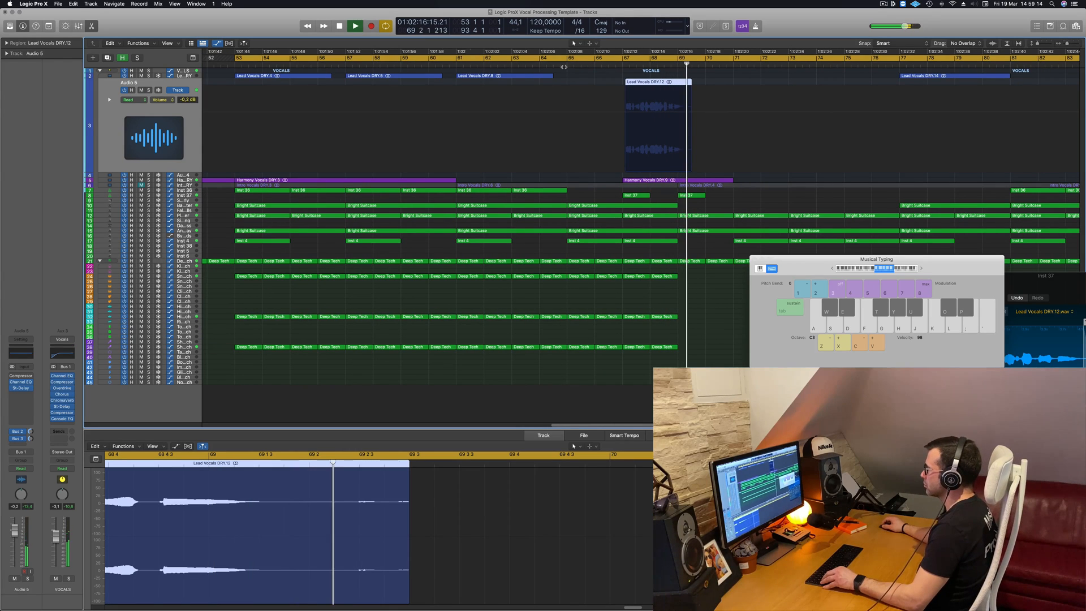
Move the two Inst 37 regions together so that they start at bars 69 and 71
click(566, 83)
drag(609, 196, 686, 199)
scroll(687, 198, down, 4)
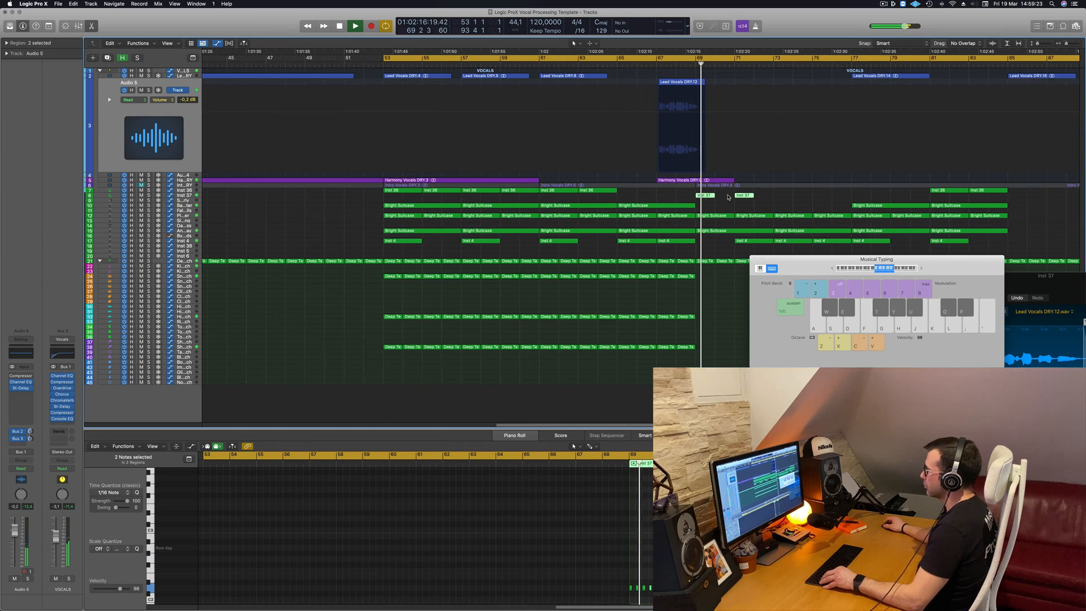
scroll(728, 197, down, 5)
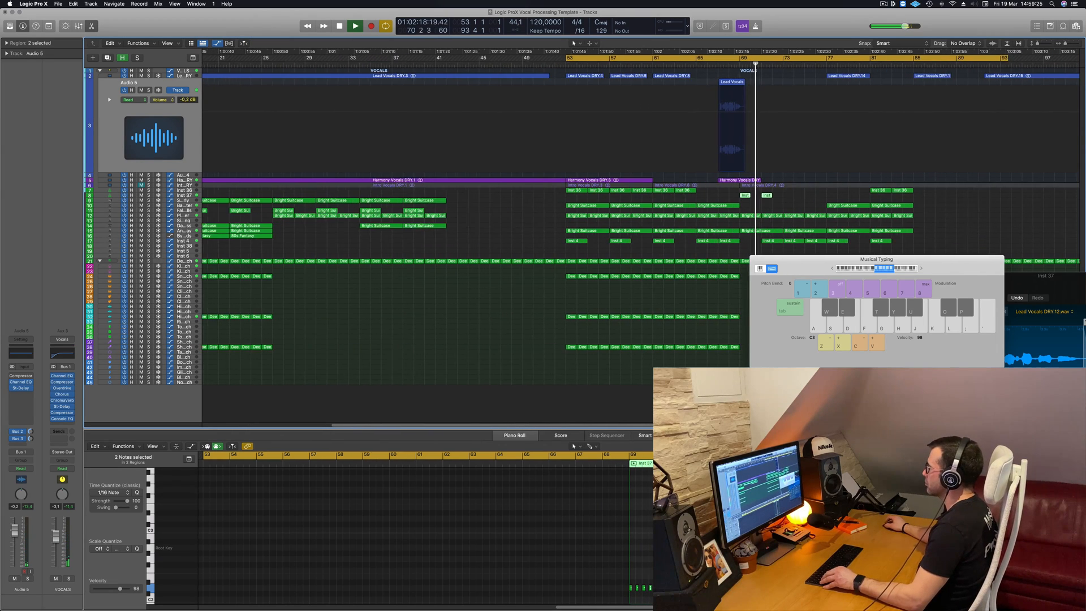
Move the Musical Typing window off the later part of the arrangement so the Inst 37 sampler window is uncovered
scroll(730, 197, up, 1)
drag(849, 260, 637, 358)
scroll(797, 164, down, 5)
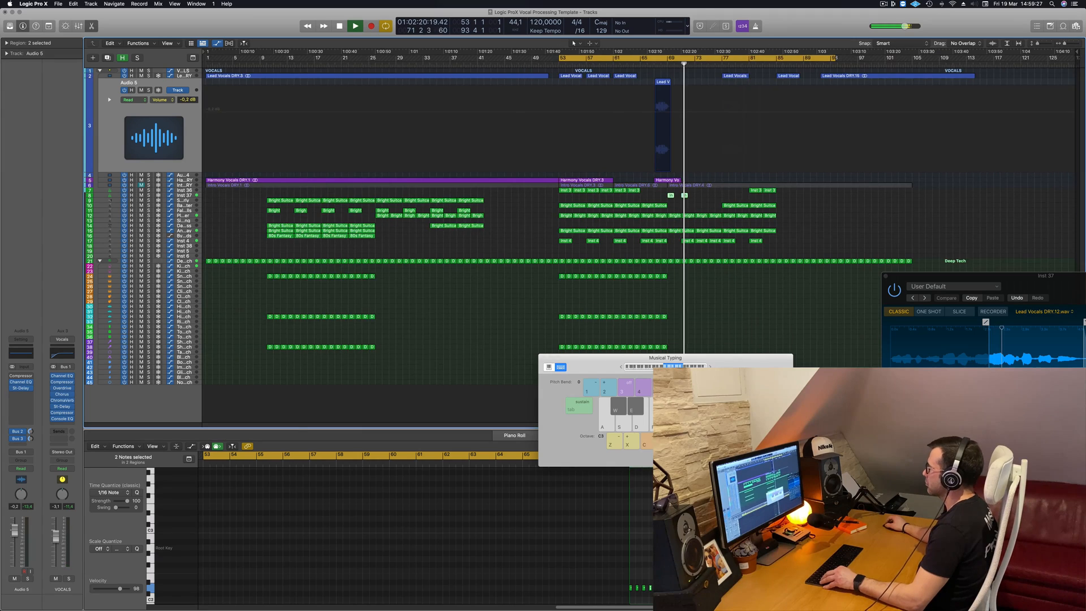
scroll(683, 64, up, 6)
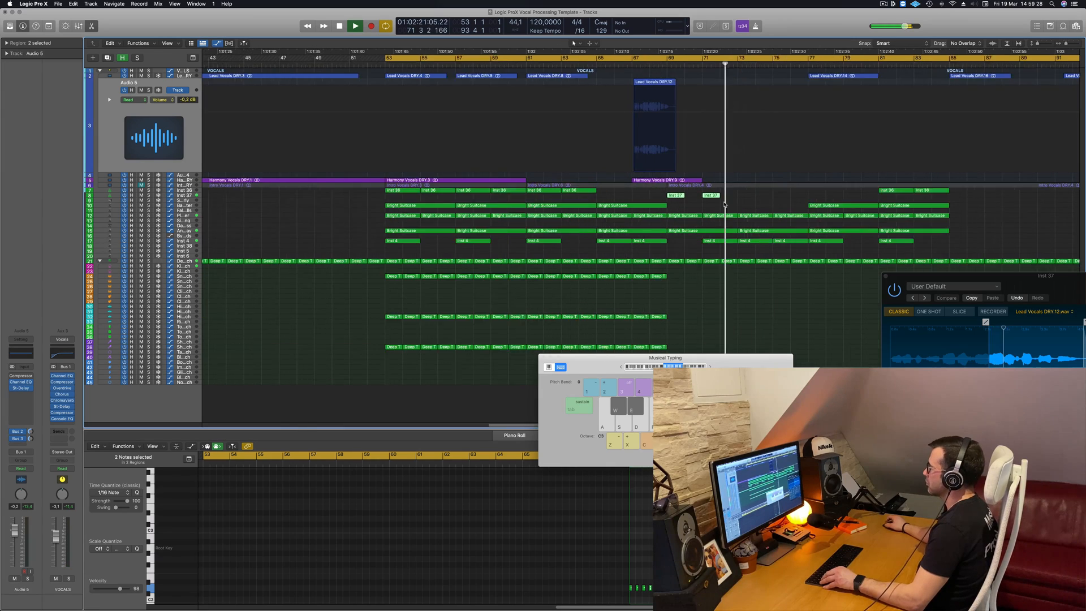
Move the four consecutive Inst 4 regions starting at bar 71 to bar 73, and play the section from bar 53
click(657, 66)
click(849, 248)
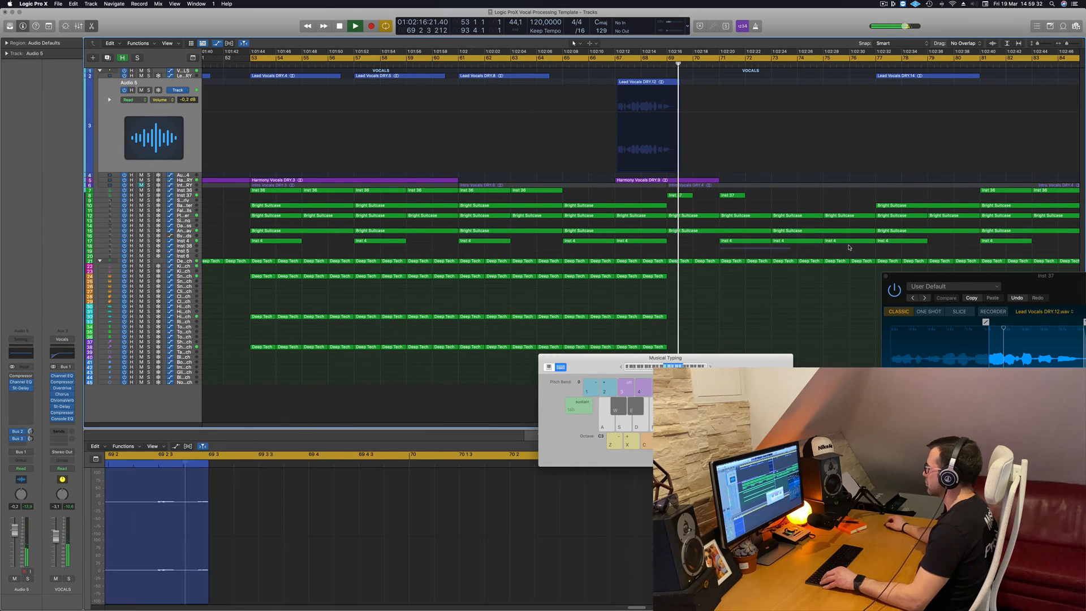
drag(848, 247, 906, 238)
drag(747, 241, 784, 244)
scroll(748, 245, down, 5)
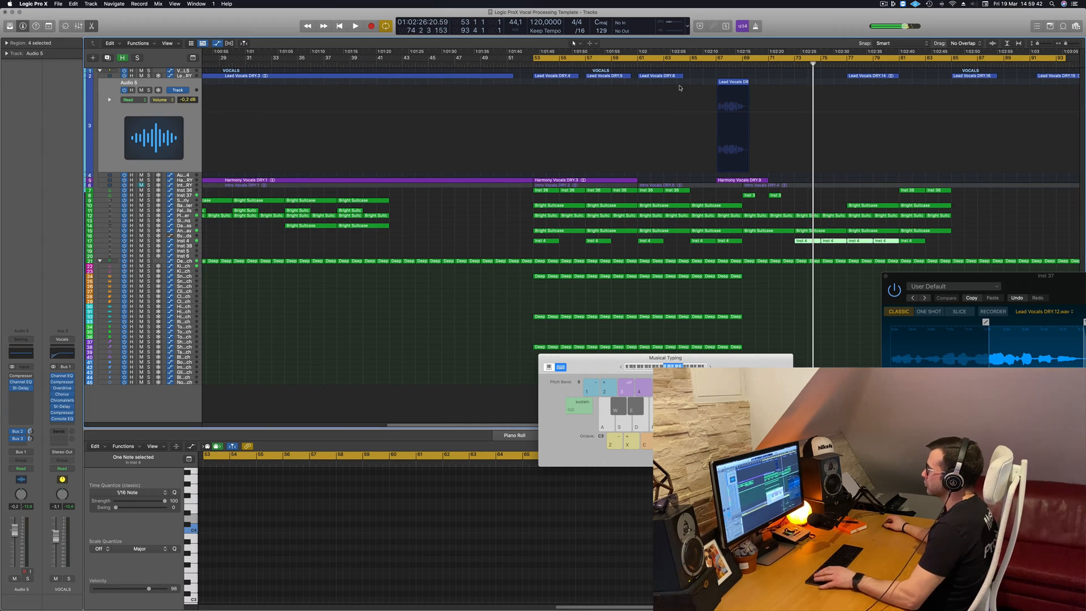
key(space)
scroll(668, 102, down, 4)
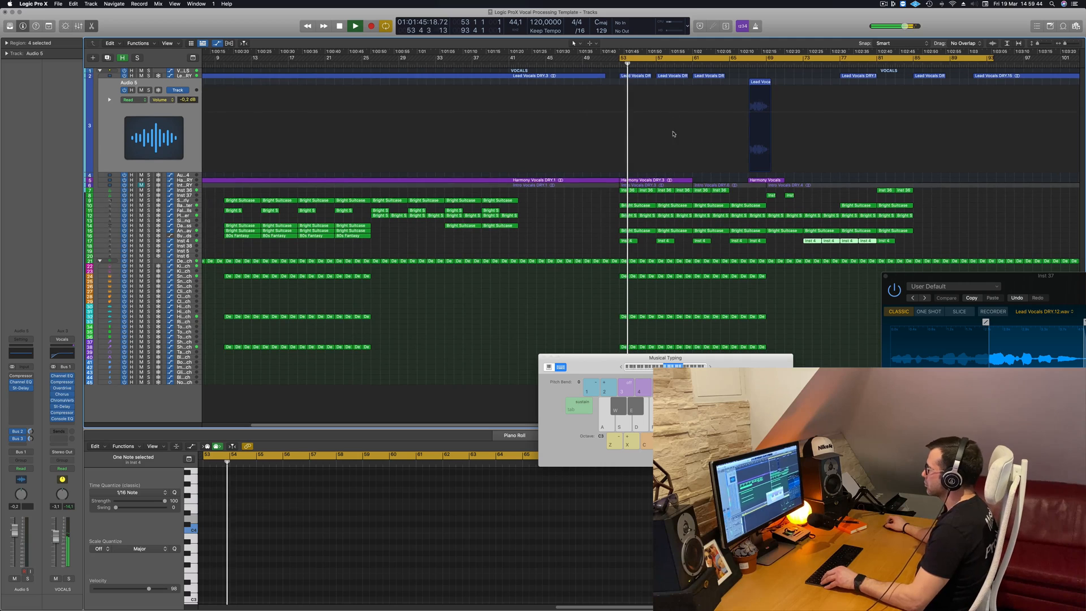
Deselect the Inst 4 regions and close the Musical Typing window
click(574, 245)
scroll(575, 246, down, 2)
drag(605, 368, 569, 367)
key(super+k)
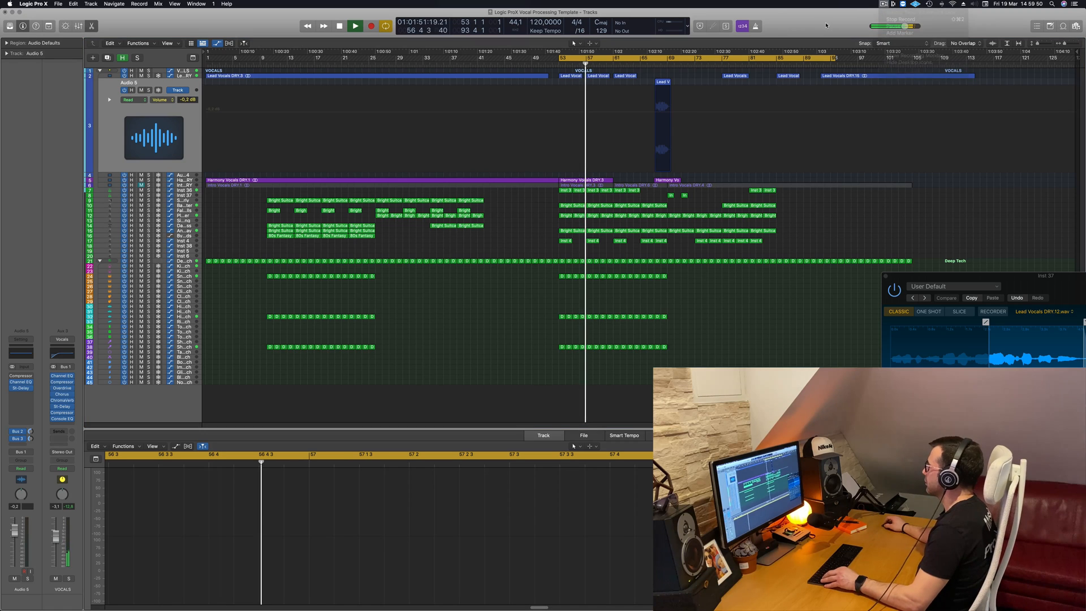
Play the arrangement from bar 77 and check how the vocals sit against the instruments
scroll(583, 215, up, 3)
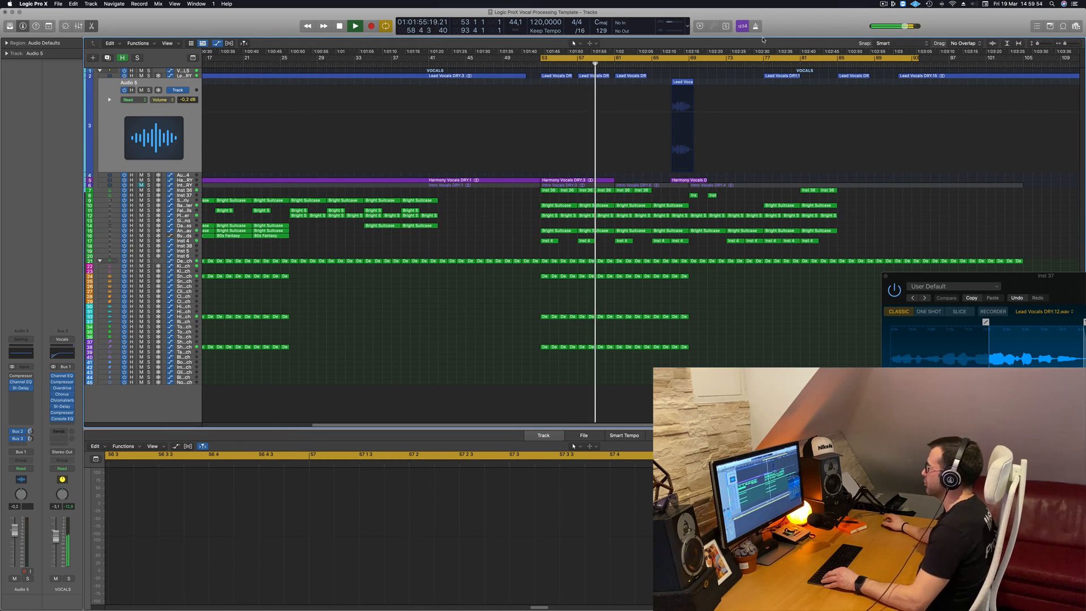
click(763, 60)
scroll(781, 102, down, 2)
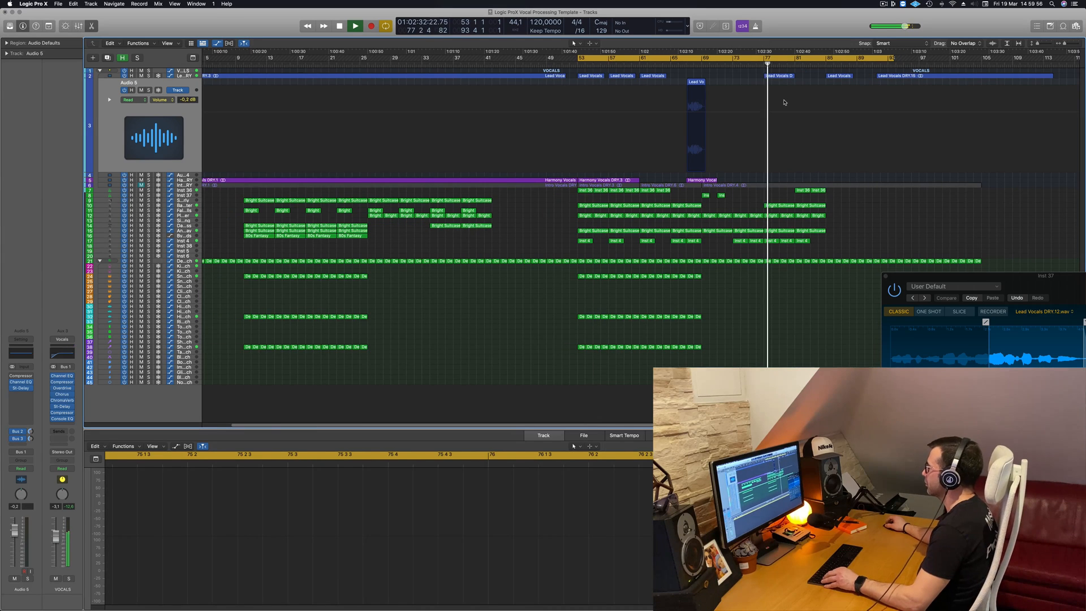
scroll(809, 111, up, 3)
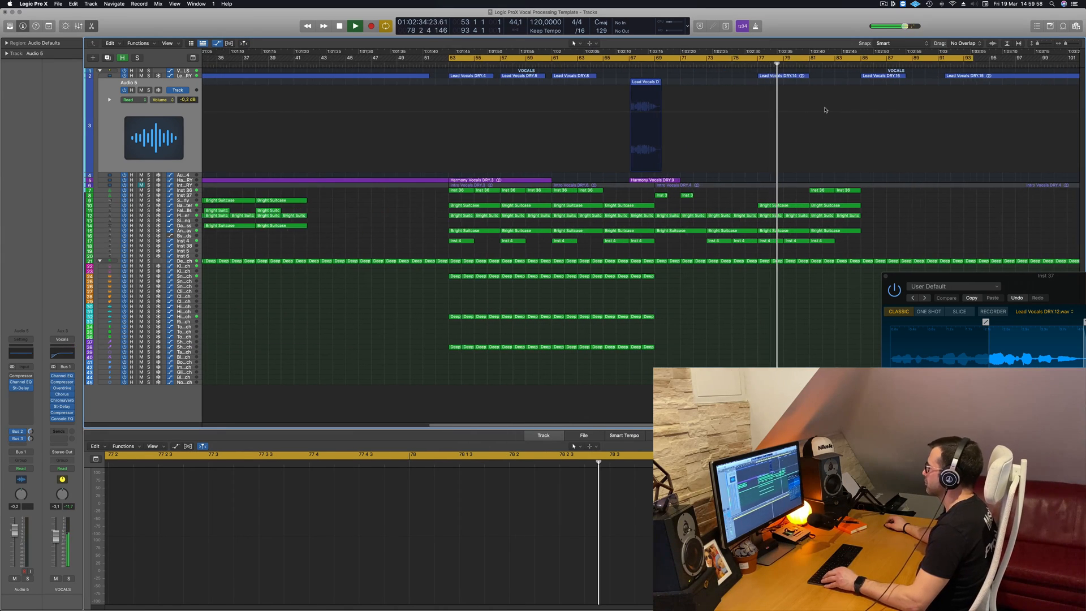
scroll(824, 110, up, 1)
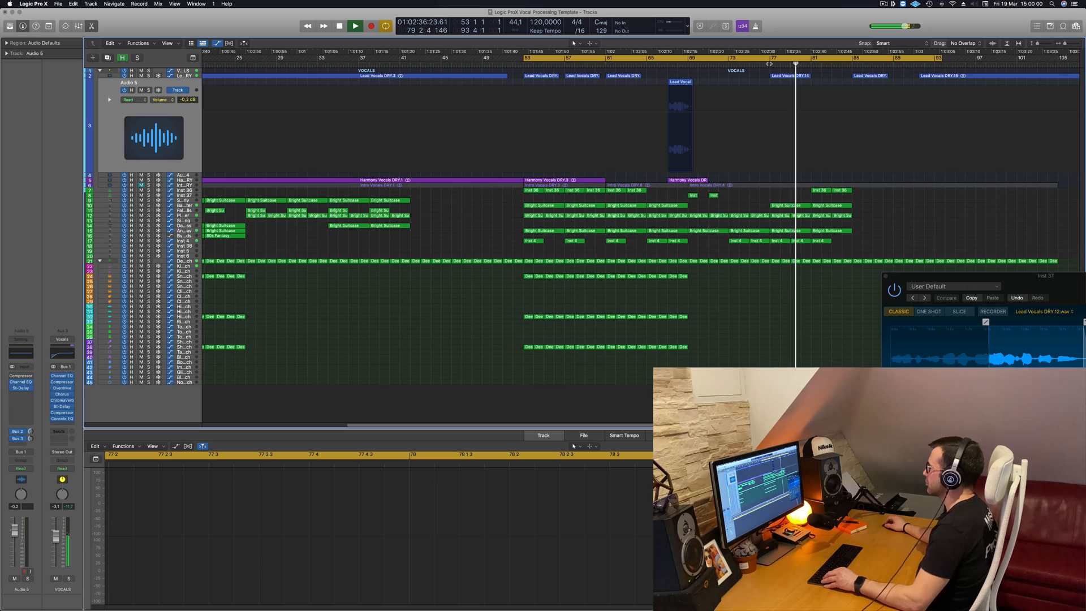
click(770, 61)
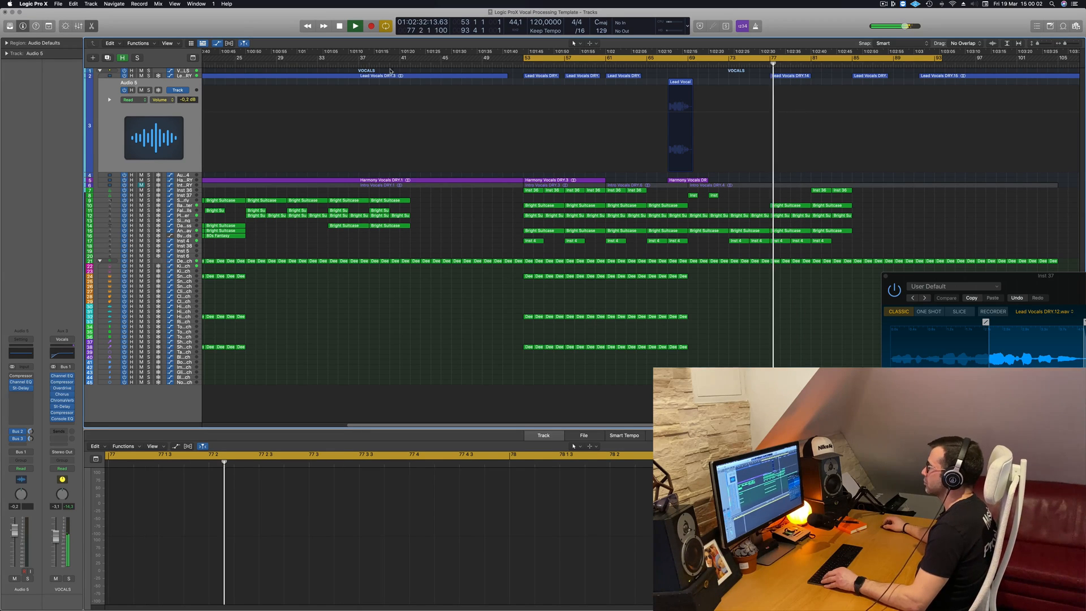
Select the Lead Vocals DRY track and replay its region at bar 77
click(185, 76)
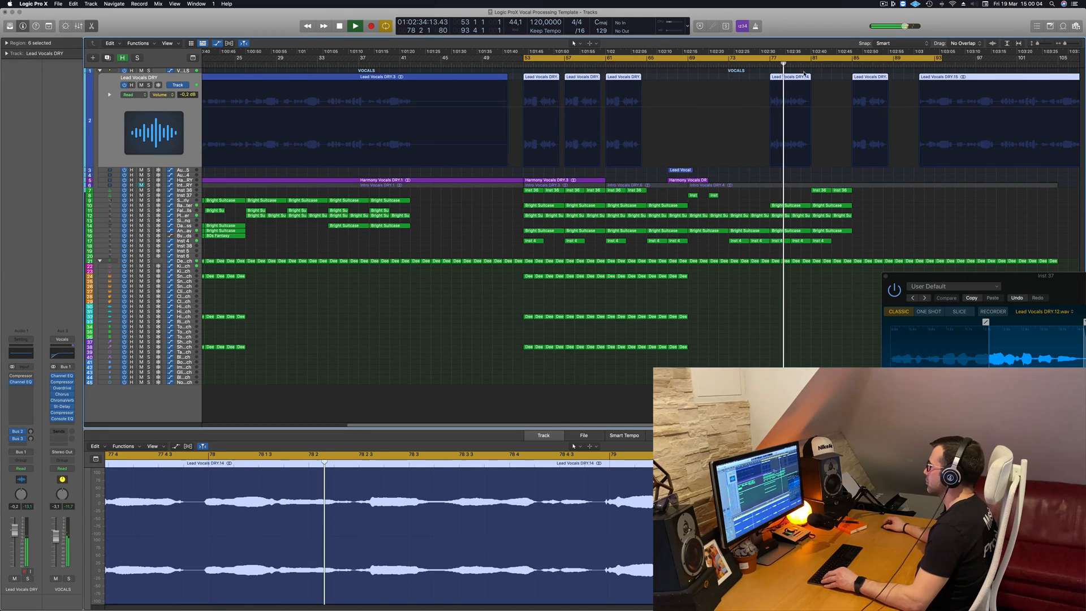
scroll(809, 73, up, 2)
scroll(823, 69, up, 2)
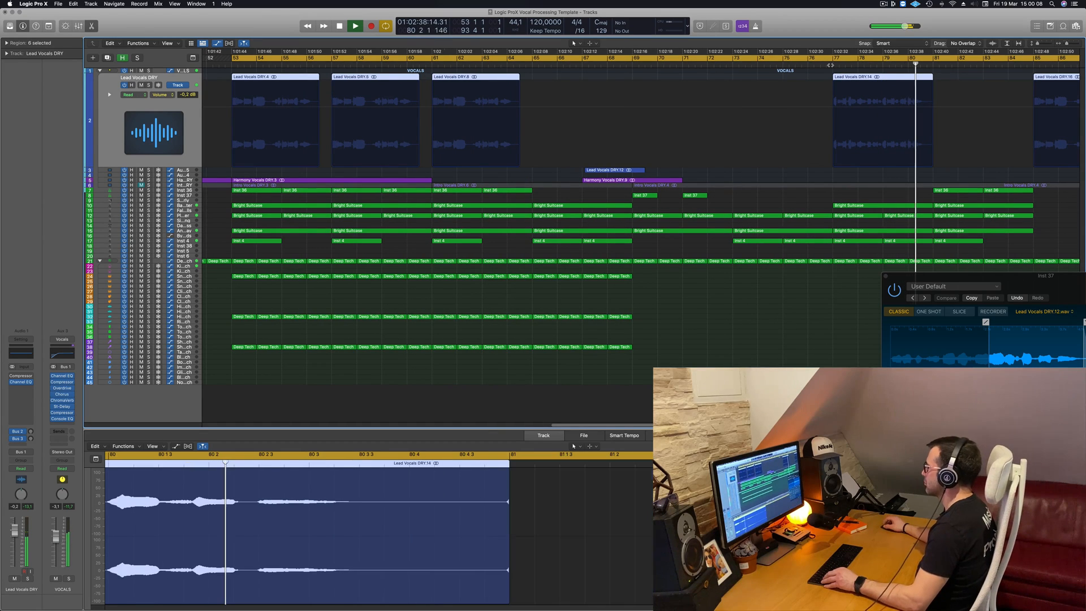
click(830, 64)
scroll(867, 88, down, 1)
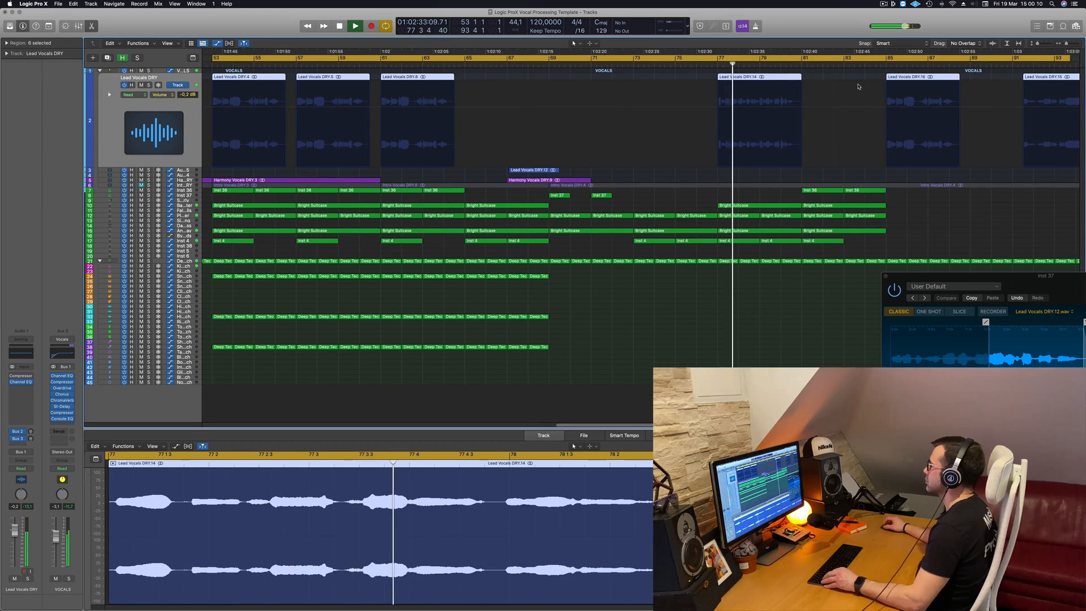
Play the song from bars 53, 61 and 67 to compare the lead vocal sections
scroll(803, 64, down, 1)
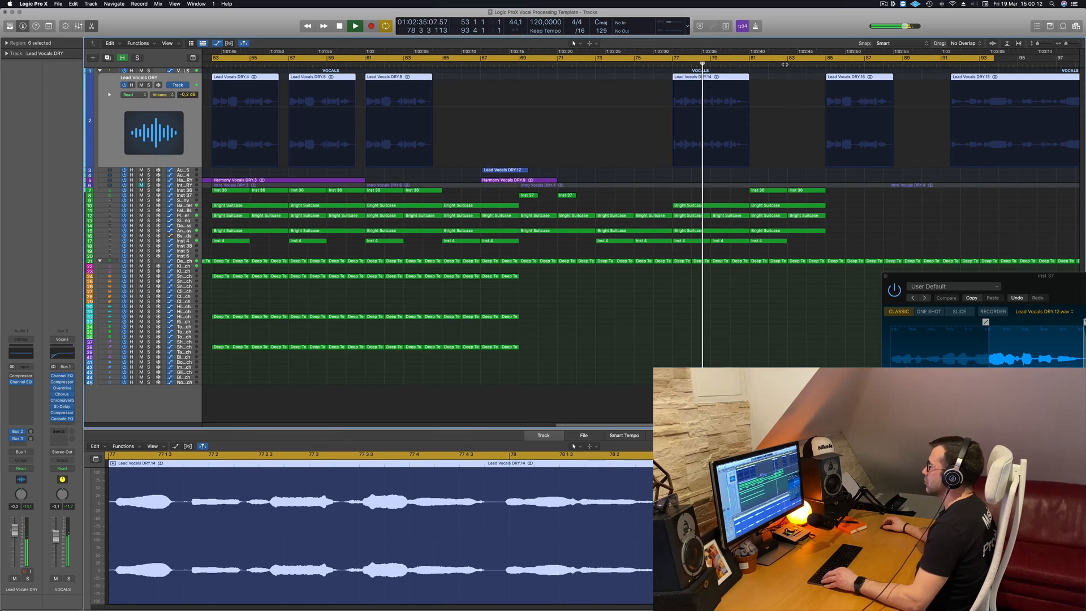
scroll(784, 64, down, 1)
key(Return)
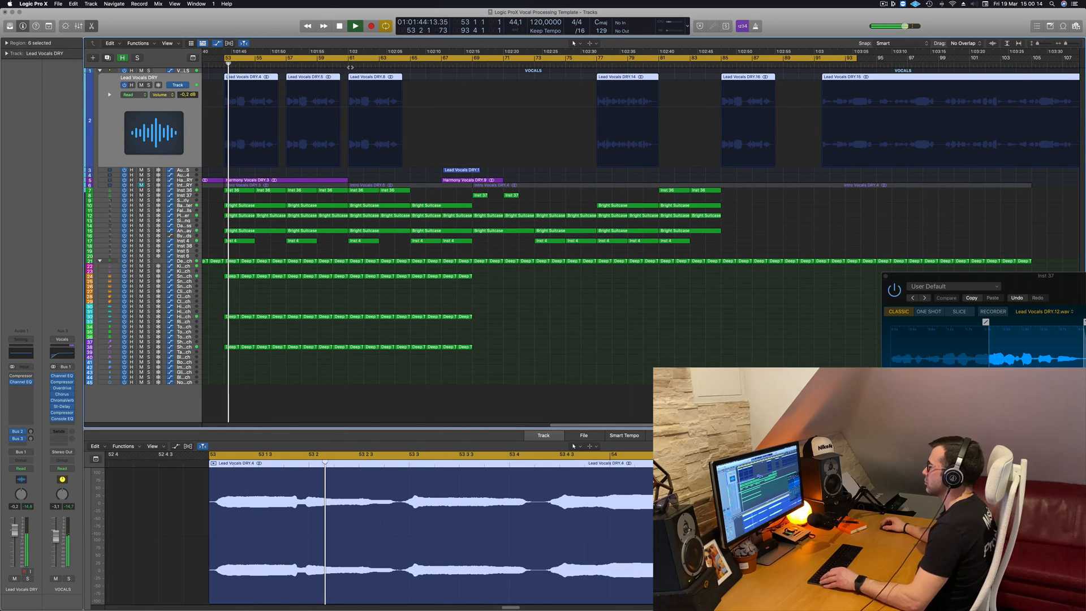
click(348, 70)
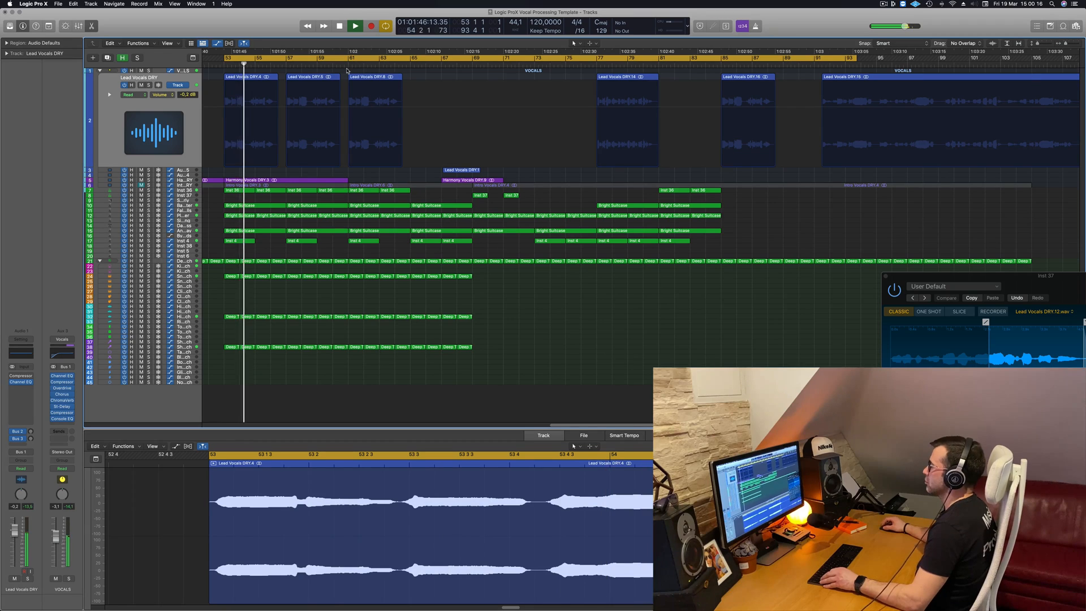
click(348, 65)
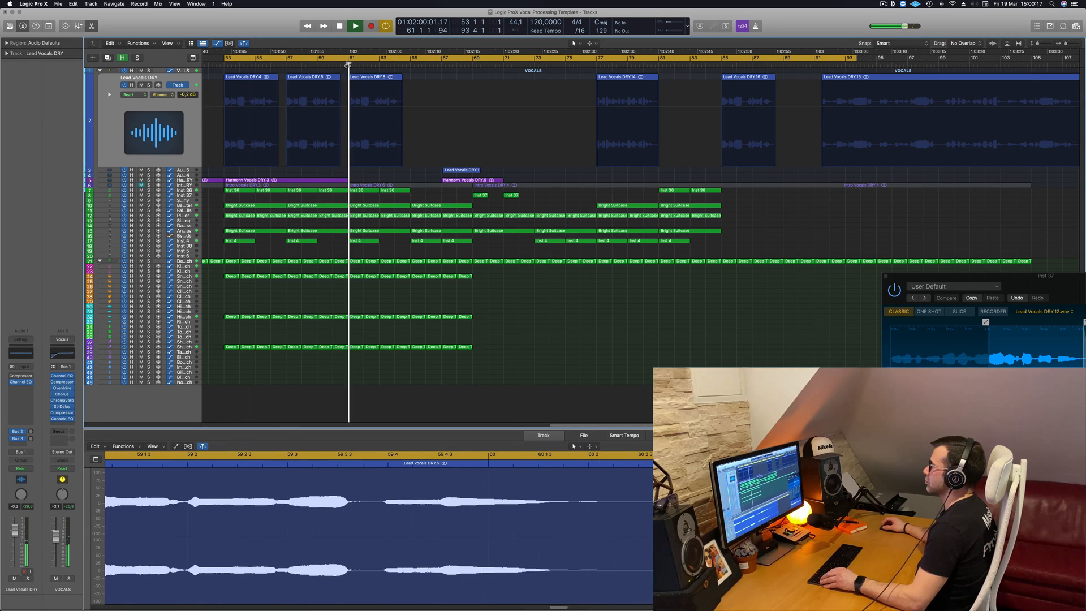
click(443, 65)
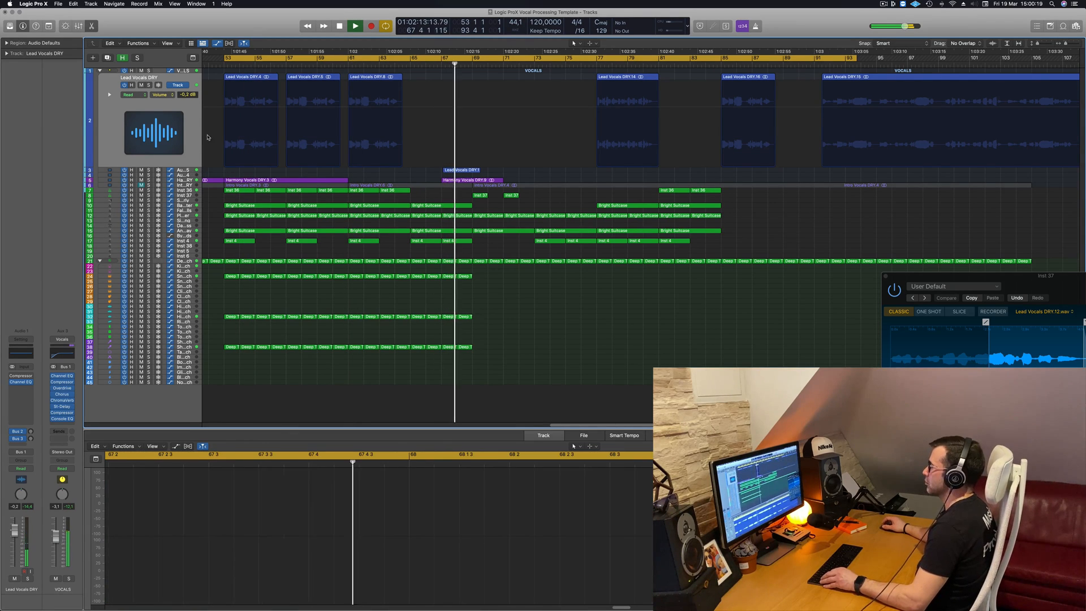
Delete the Inst 4 region at bar 67, under the Audio 5 lead vocal
click(461, 170)
scroll(496, 164, up, 6)
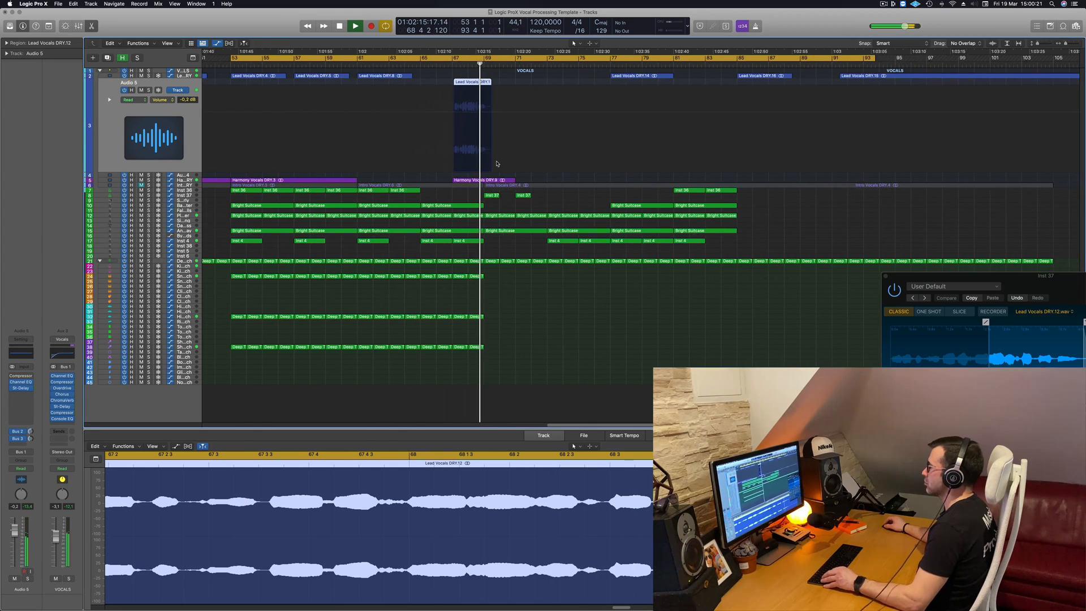
click(430, 242)
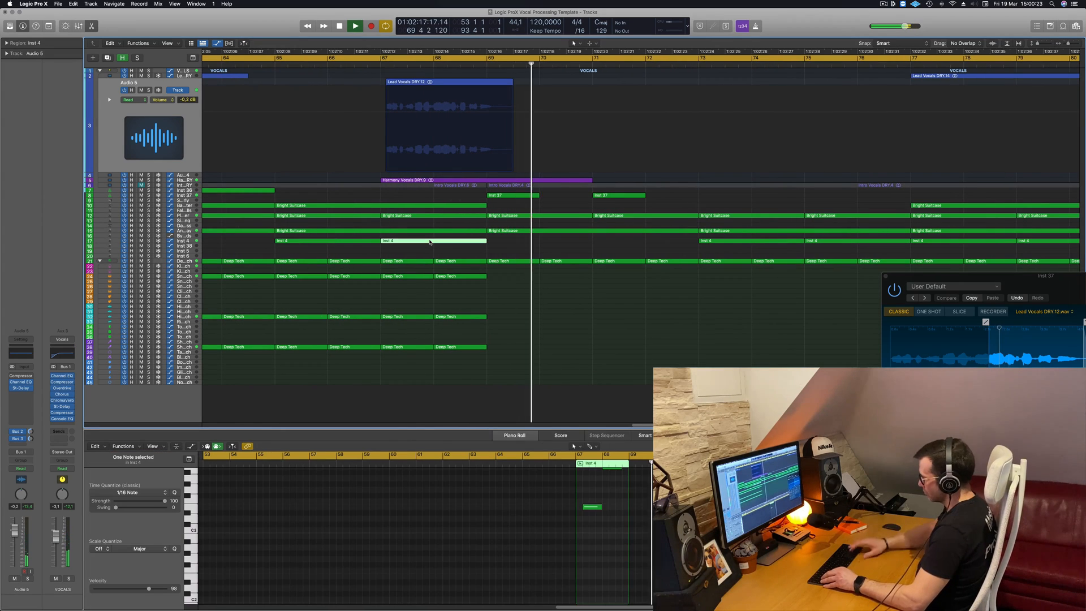
key(Delete)
scroll(591, 247, down, 8)
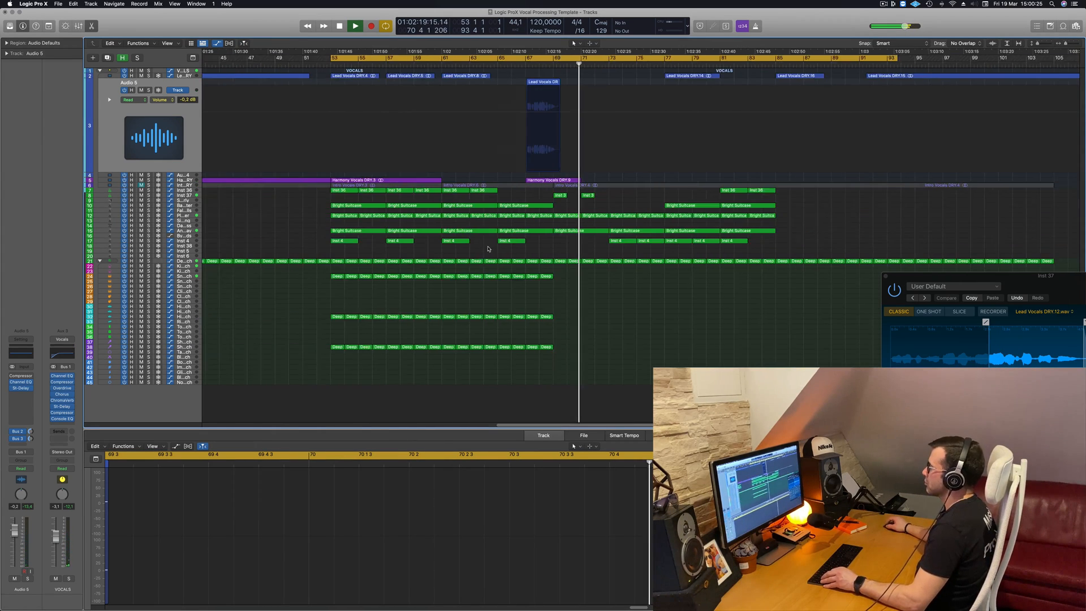
Select the Inst 38 track, open Musical Typing for it, and restart playback from bar 53
scroll(591, 248, up, 4)
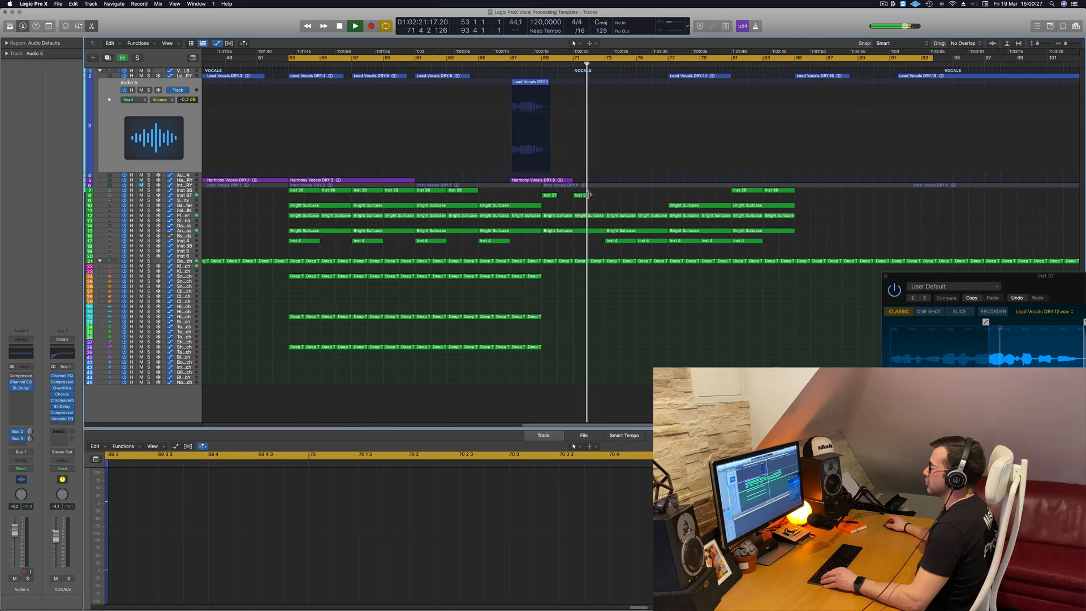
scroll(602, 257, down, 8)
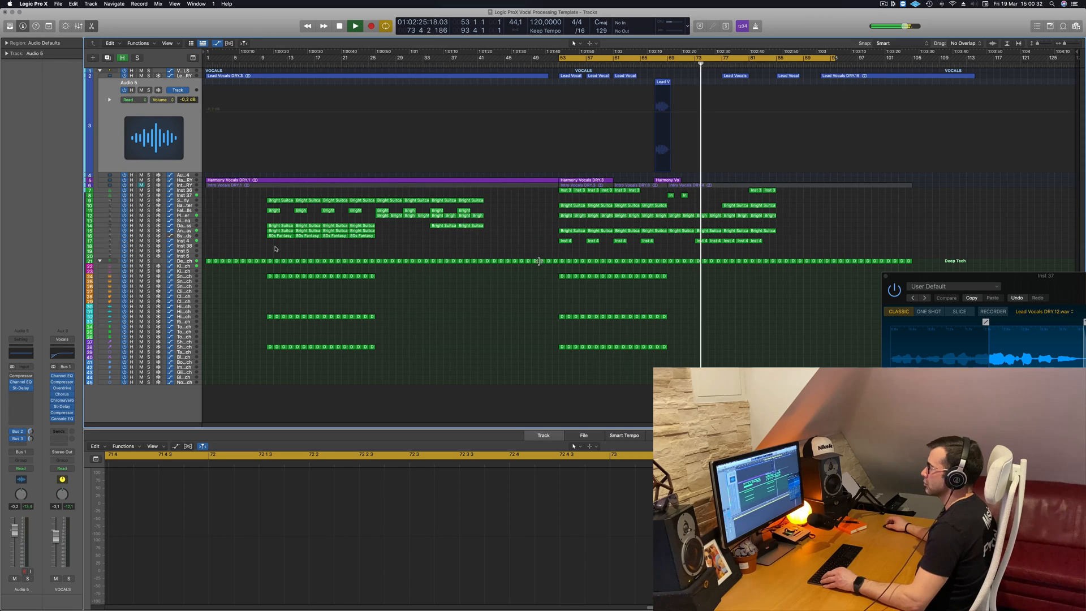
click(187, 246)
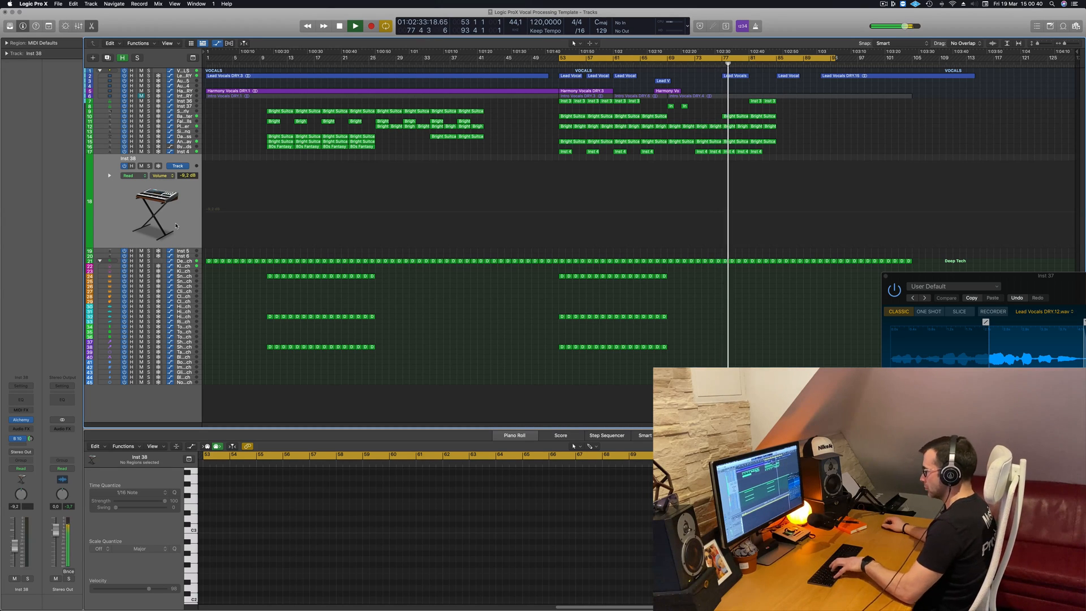
key(super+k)
drag(694, 365, 739, 252)
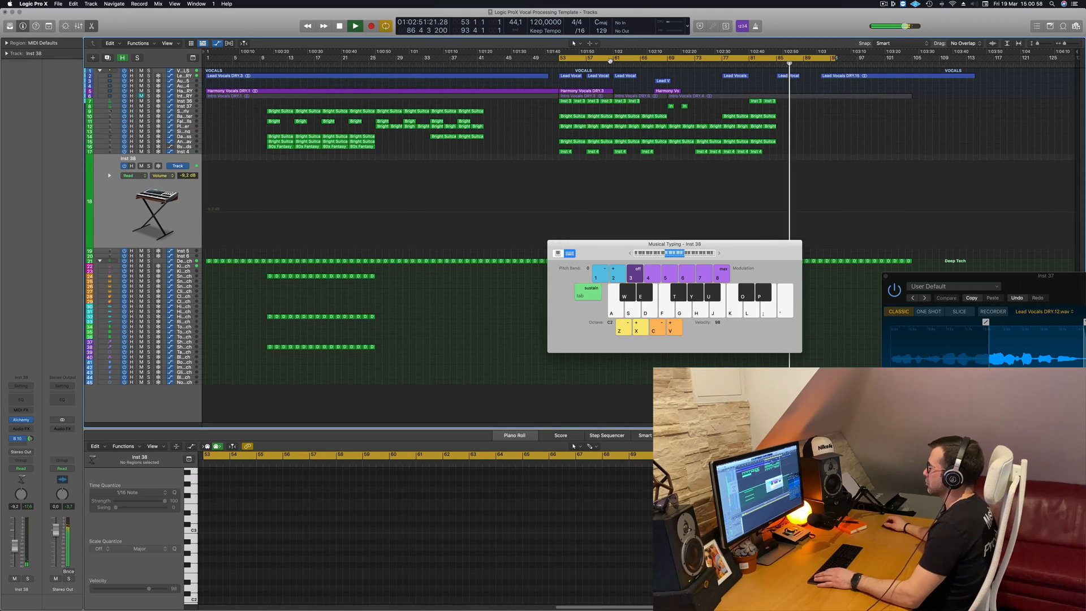
key(space)
key(space)
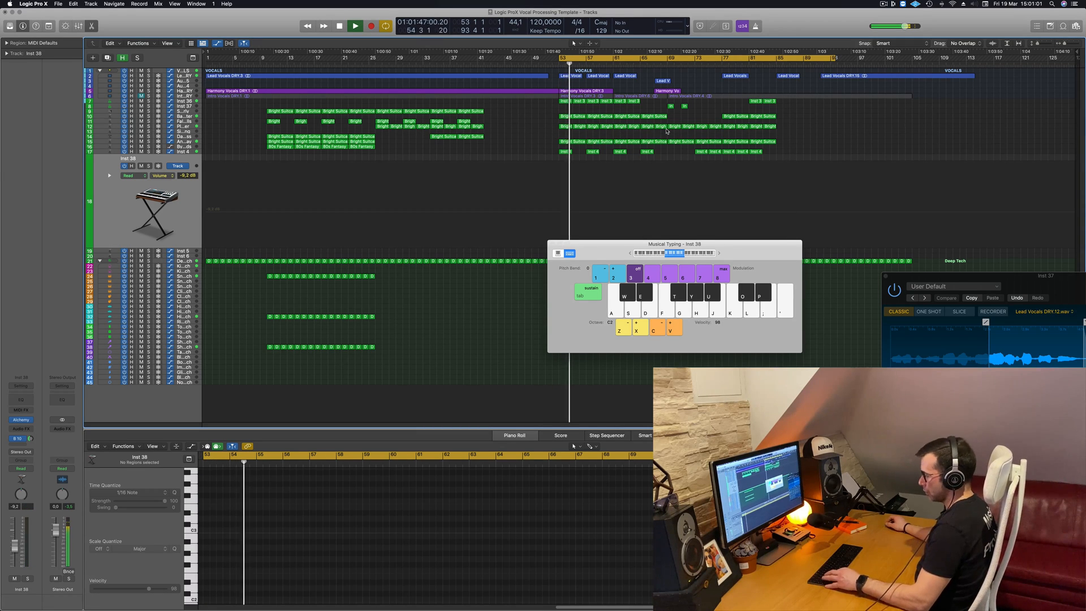
Name and color all regions in the project by their tracks
key(super+a)
right_click(637, 117)
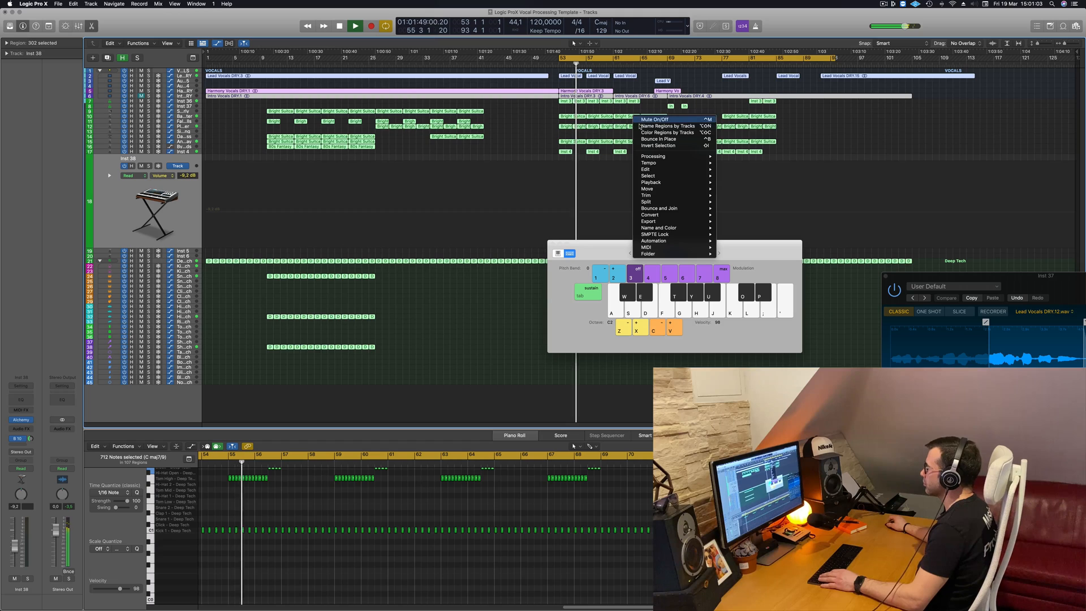
key(alt+shift+n)
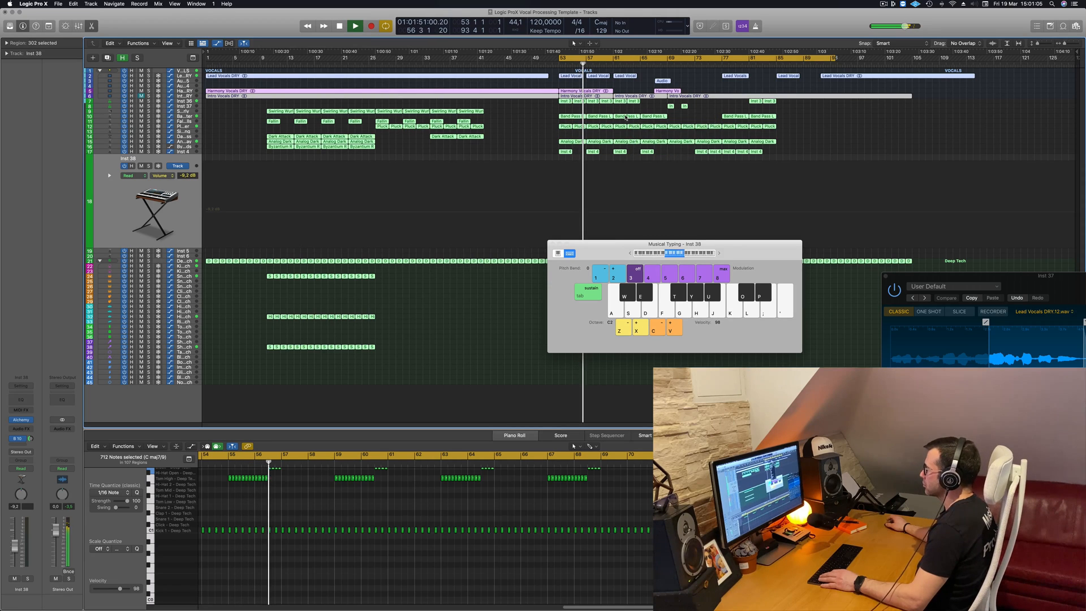
right_click(627, 117)
click(639, 131)
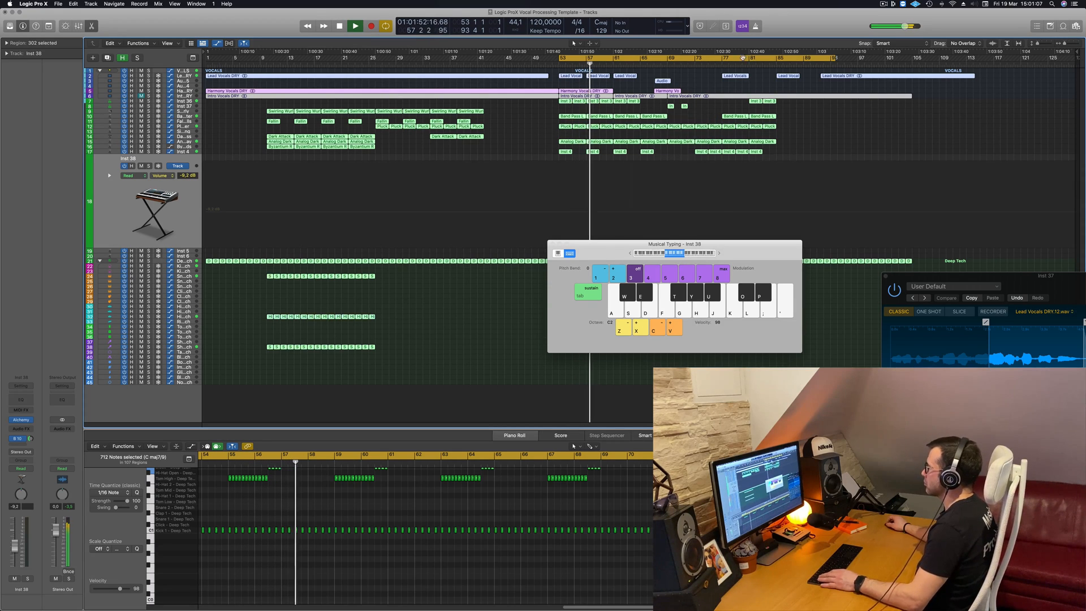
Copy the Analog Dark Decay region at bar 81 to bar 85
scroll(815, 118, up, 3)
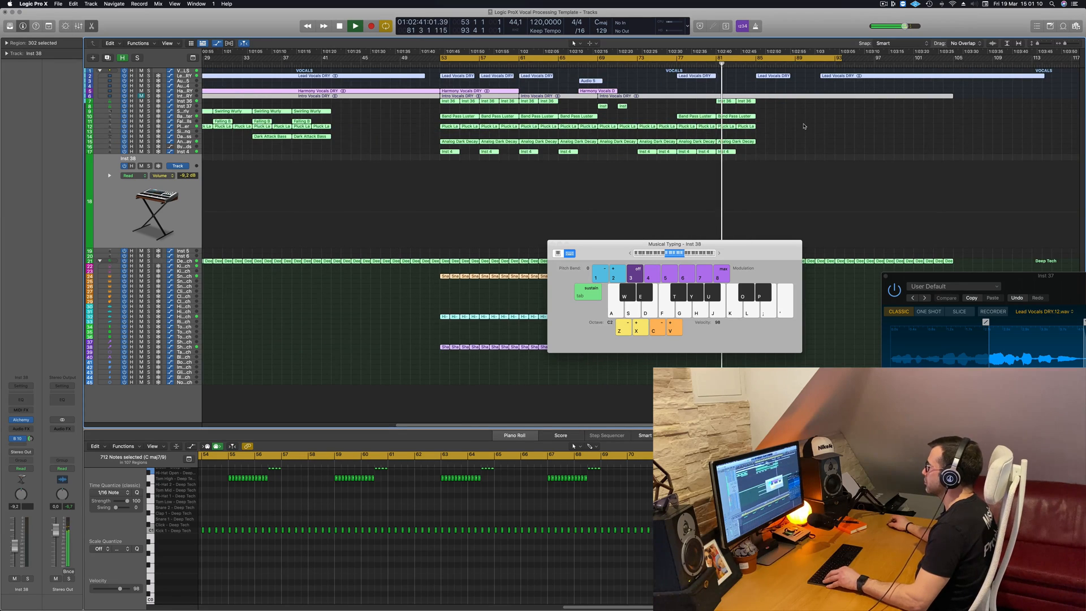
scroll(804, 127, up, 2)
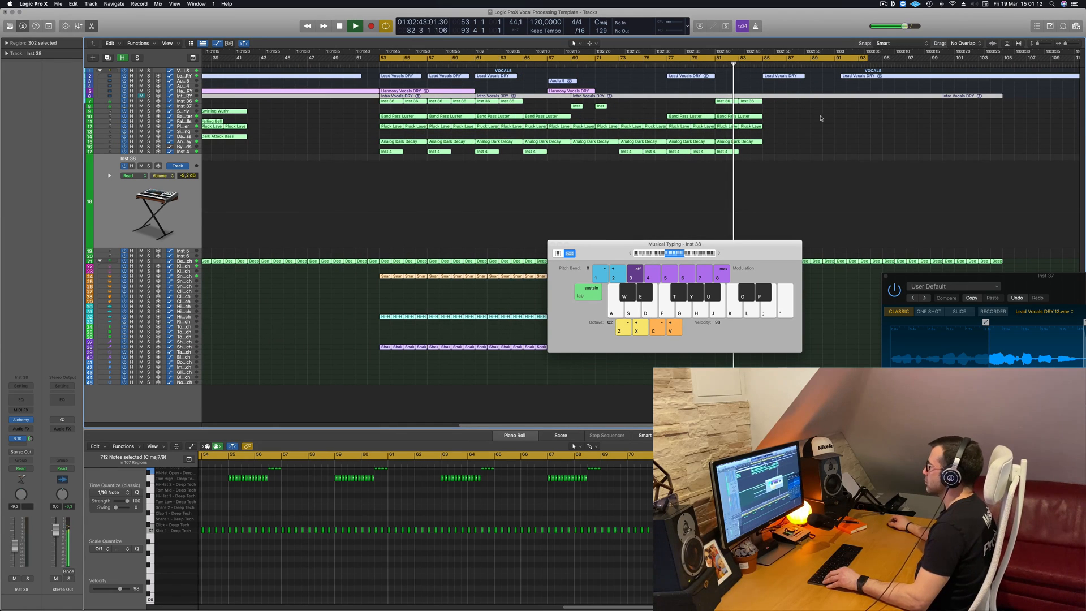
scroll(821, 118, left, 1)
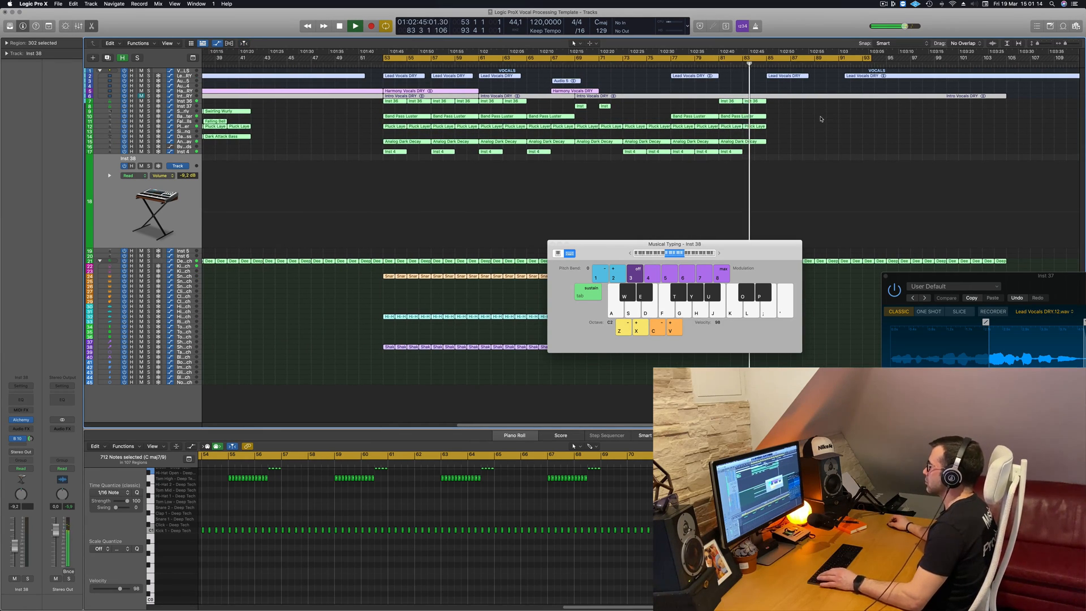
click(740, 142)
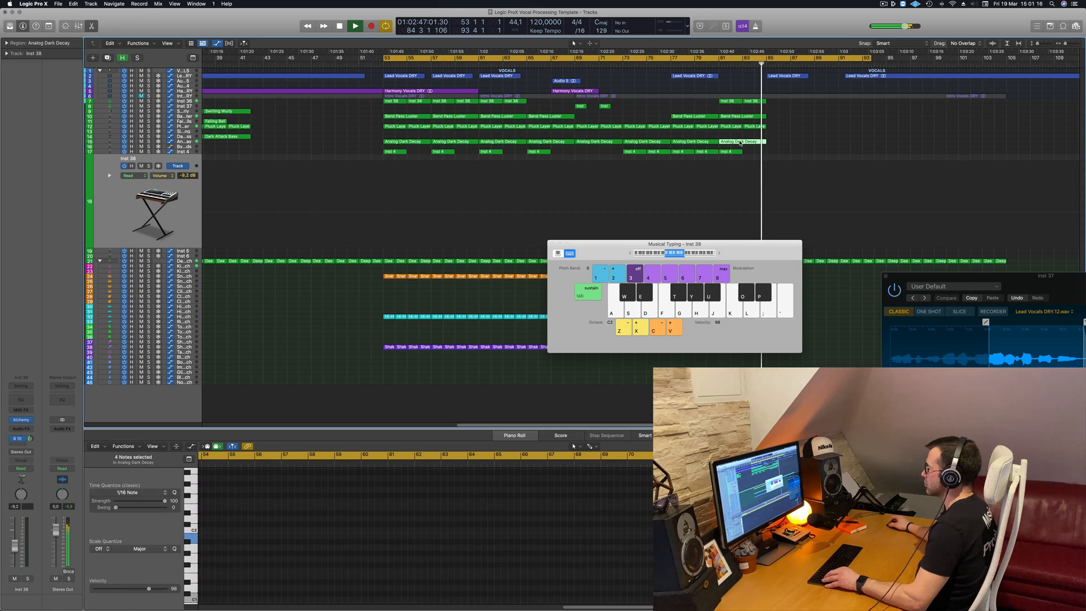
drag(740, 143, 791, 148)
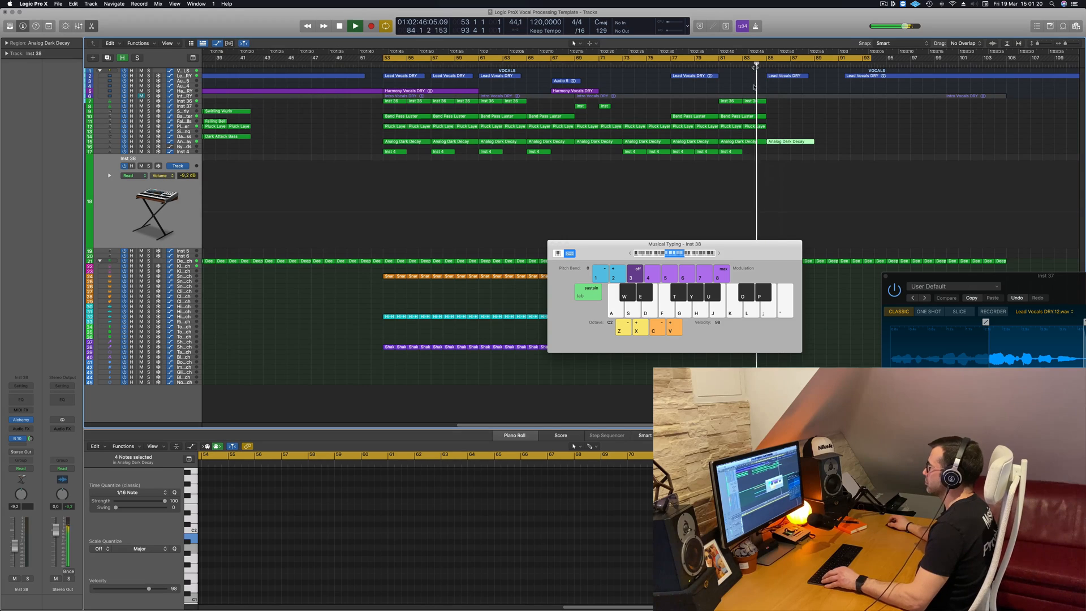
scroll(754, 87, right, 5)
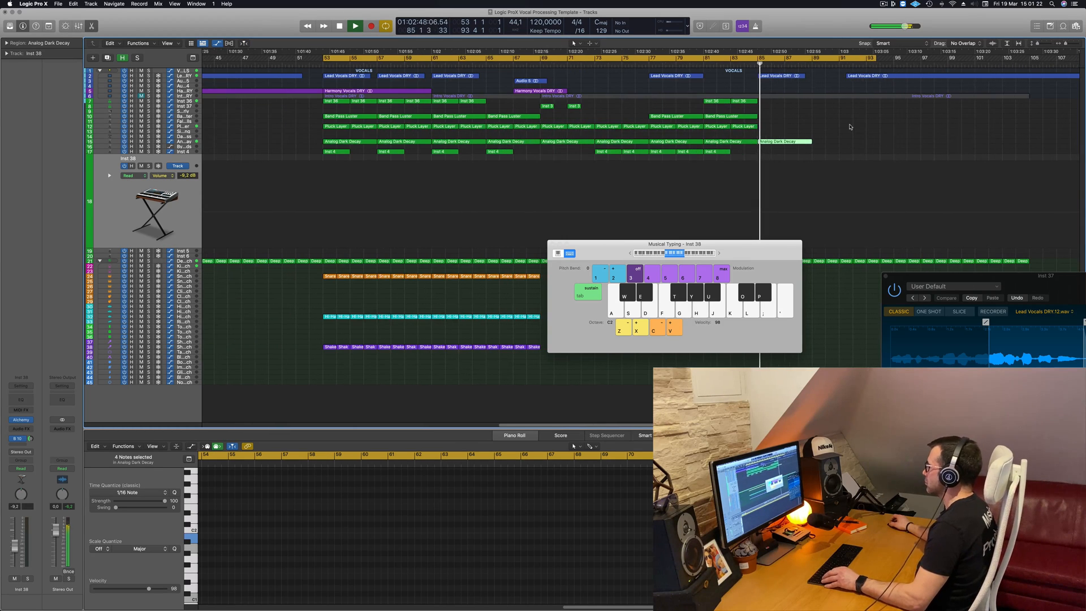
scroll(843, 129, left, 5)
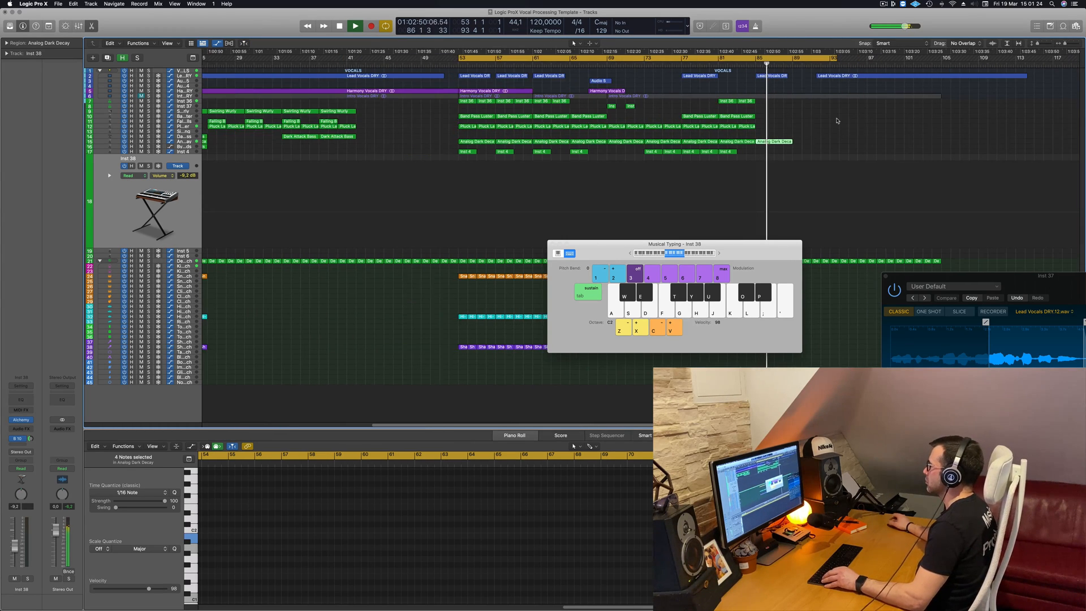
Move the Musical Typing window aside, replay from about bar 84, and delete four consecutive Deep Tech drum regions starting at bar 86
drag(766, 253, 697, 282)
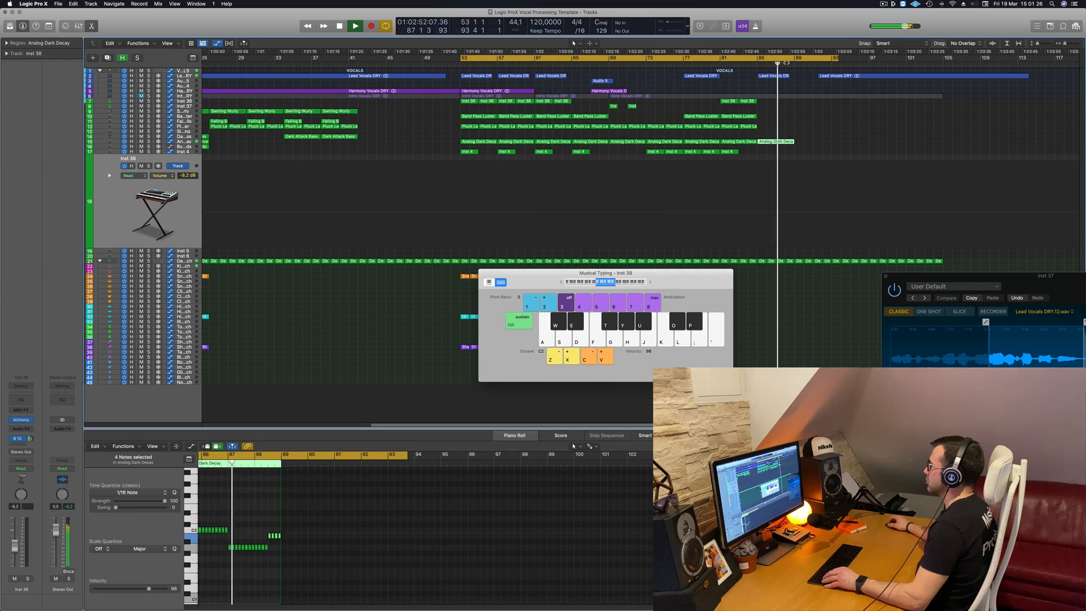
click(748, 65)
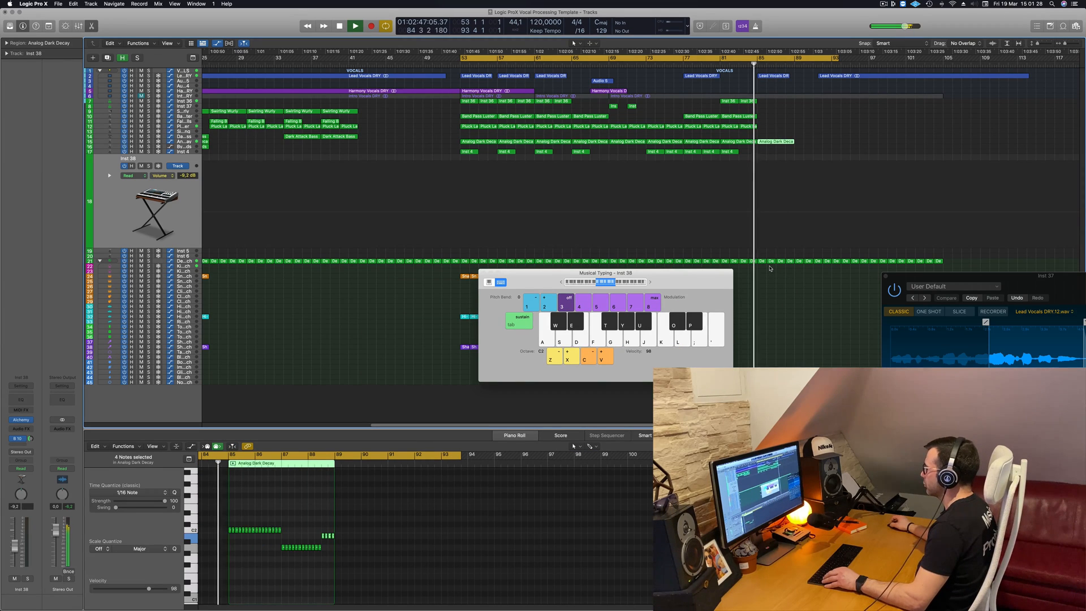
drag(775, 268, 798, 263)
key(Delete)
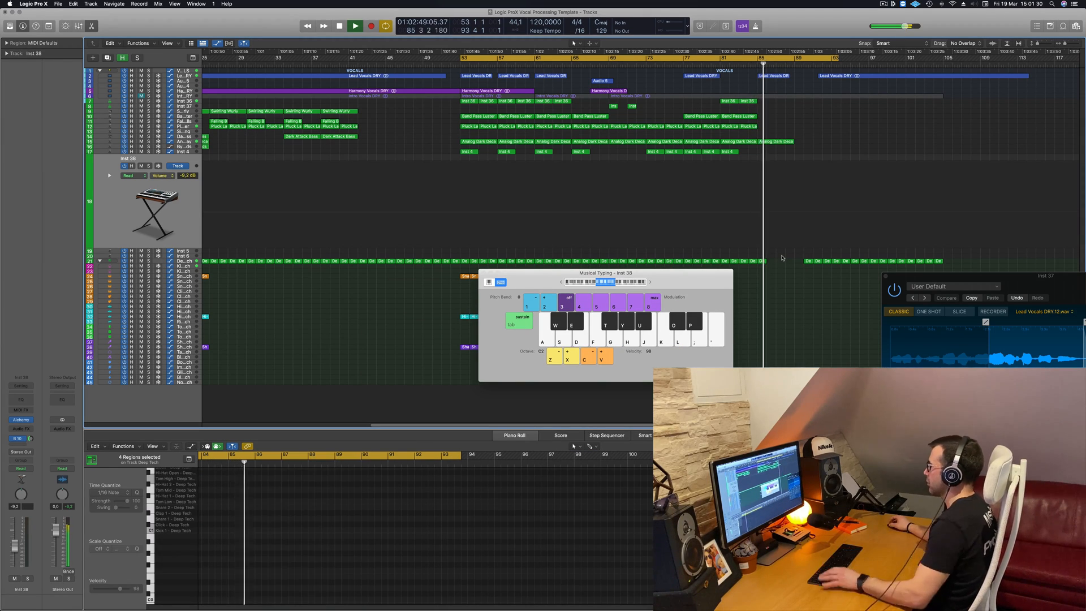
Copy the last Band Pass Luster and Analog Dark Decay regions so that both copies start at bar 89
scroll(754, 70, left, 3)
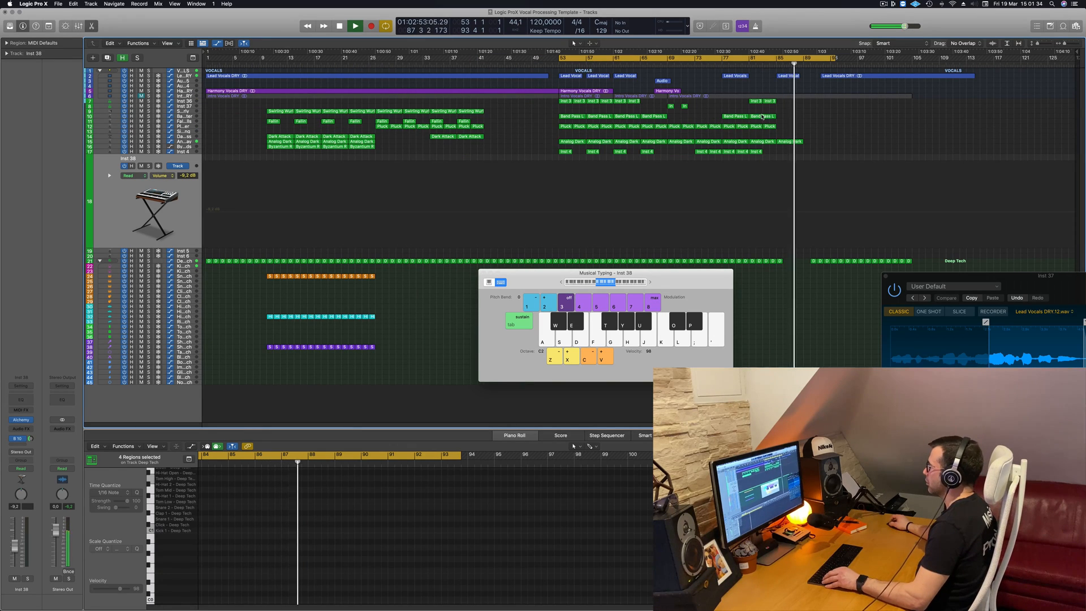
drag(762, 117, 818, 143)
click(790, 142)
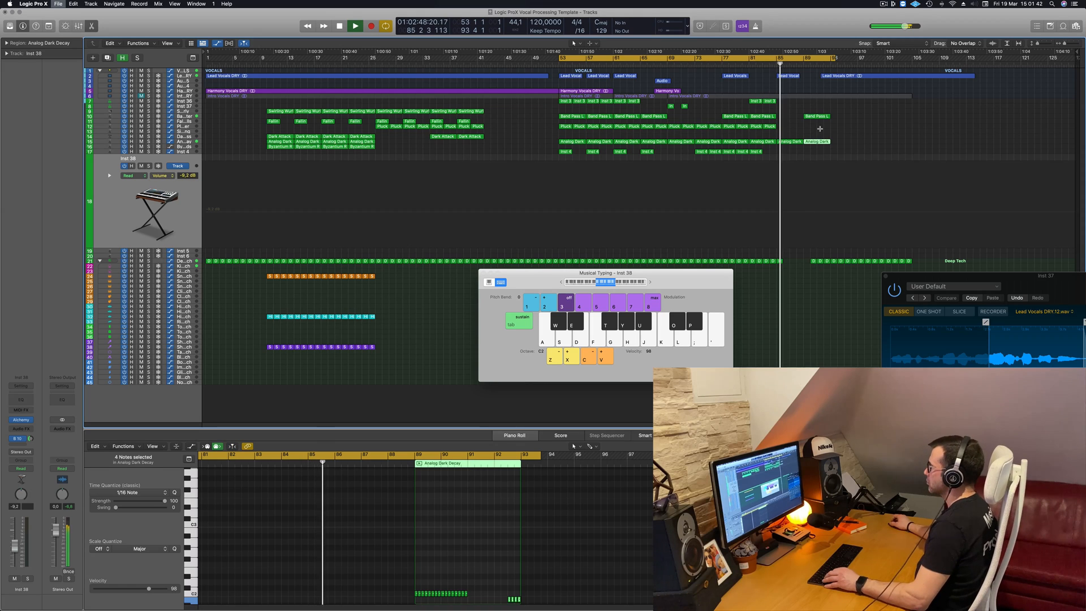
Move the last Lead Vocals DRY region to start at about bar 99
click(842, 76)
drag(850, 78, 901, 78)
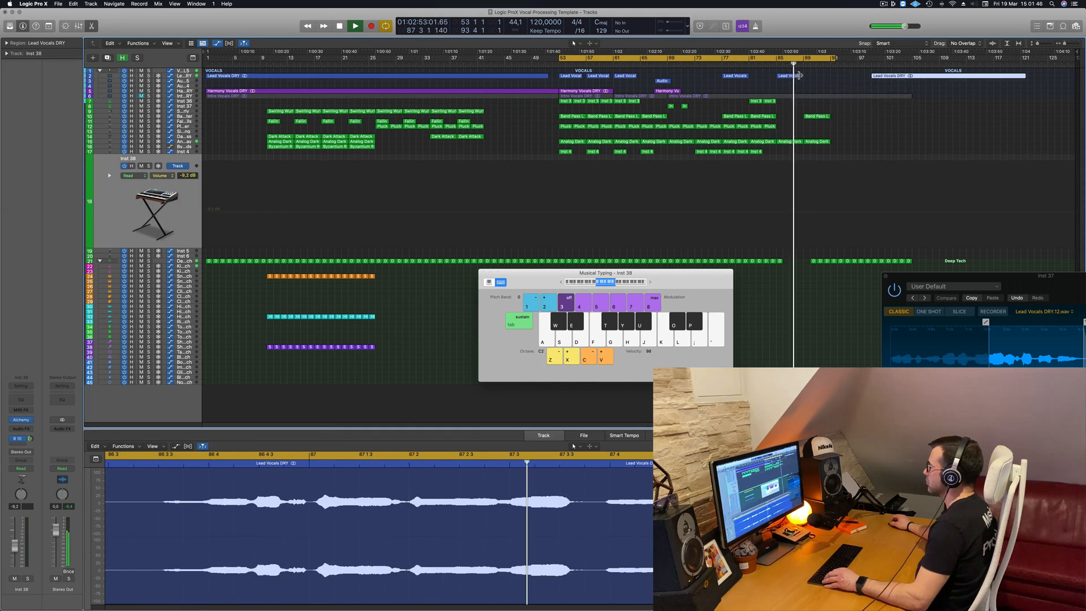
Extend the Lead Vocals DRY region at bar 85, replay it, and trim its end to about 88 3
drag(800, 77, 840, 82)
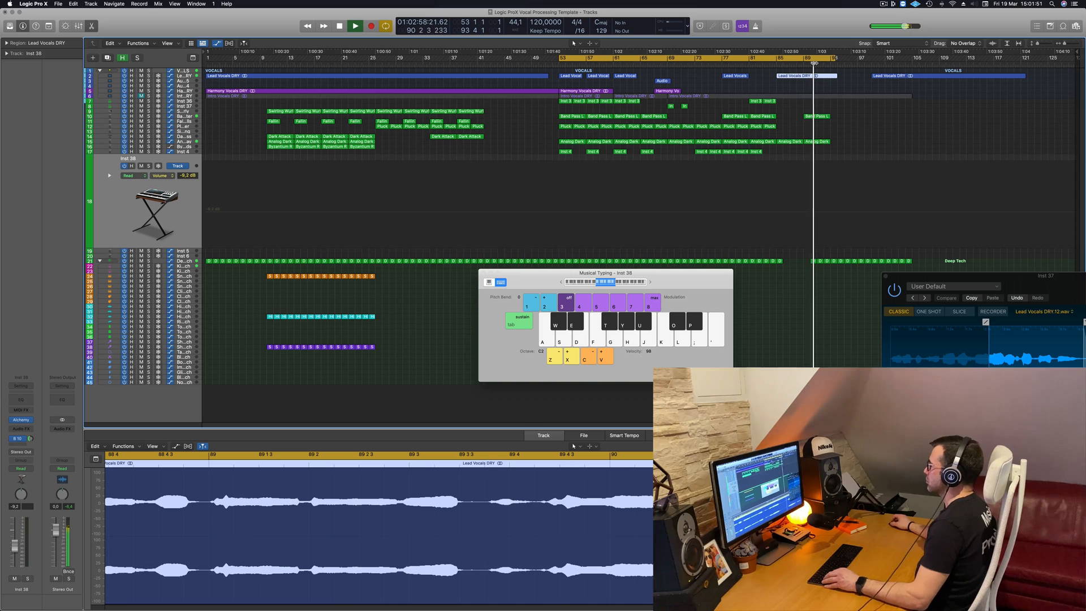
click(776, 64)
scroll(802, 77, up, 5)
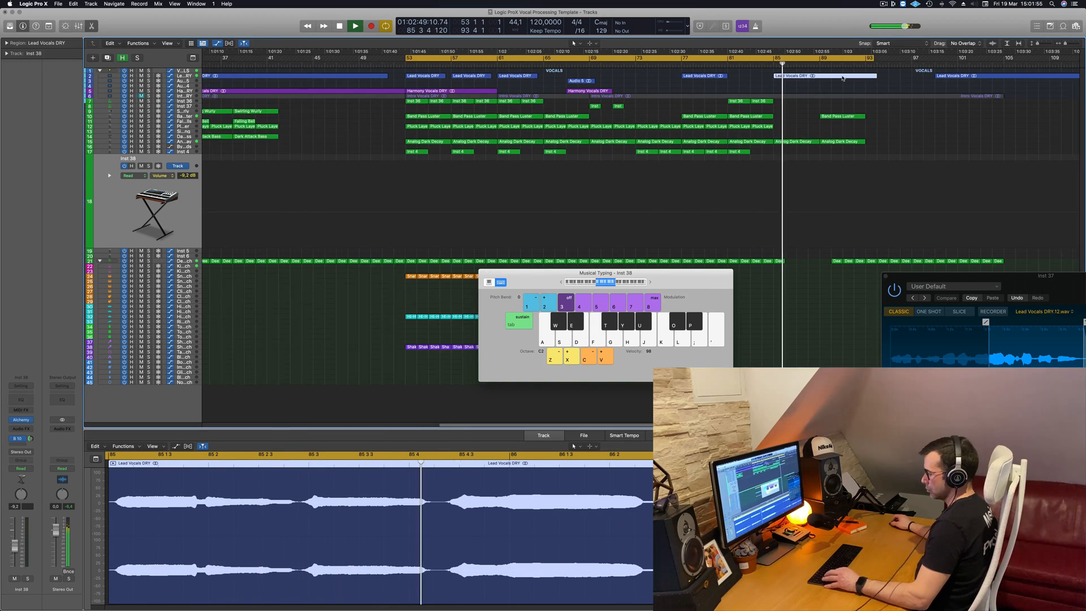
scroll(843, 80, down, 5)
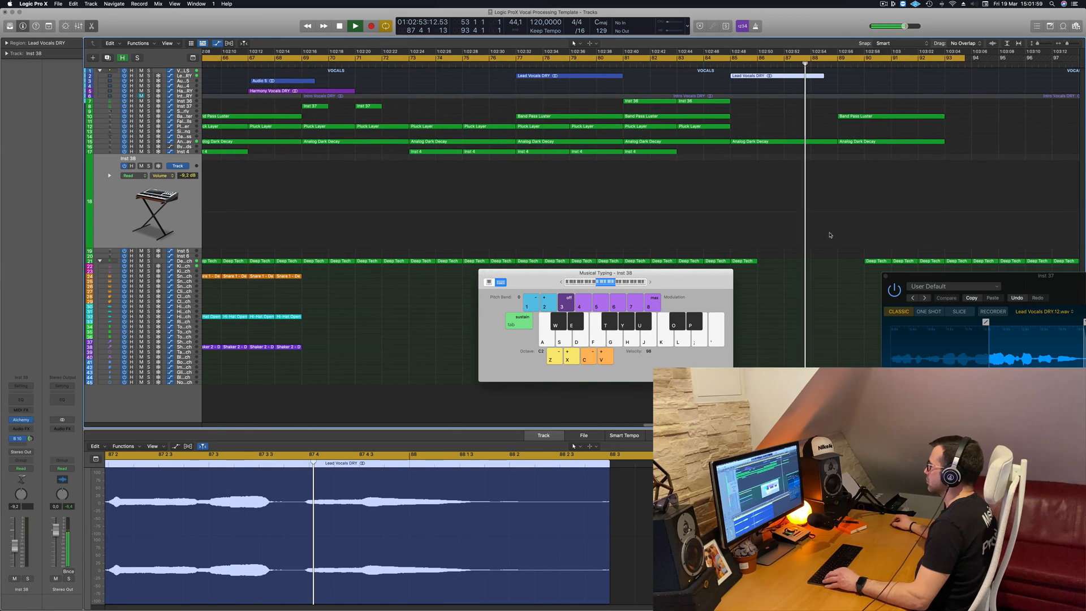
scroll(832, 237, down, 4)
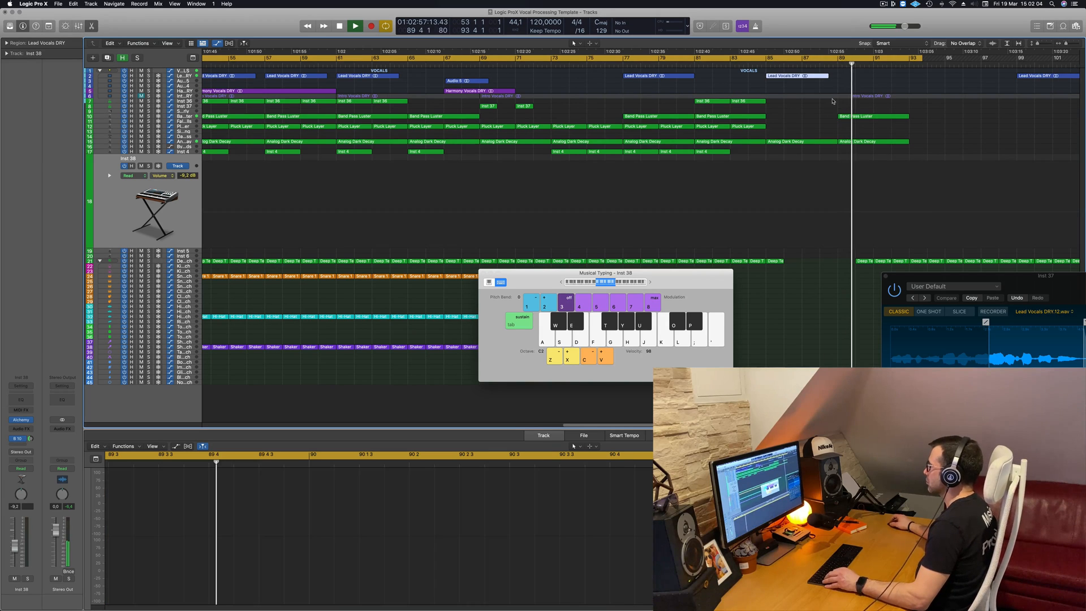
Replay from bar 85 and delete four consecutive Deep Tech drum regions starting at bar 90
key(space)
key(space)
scroll(892, 240, down, 2)
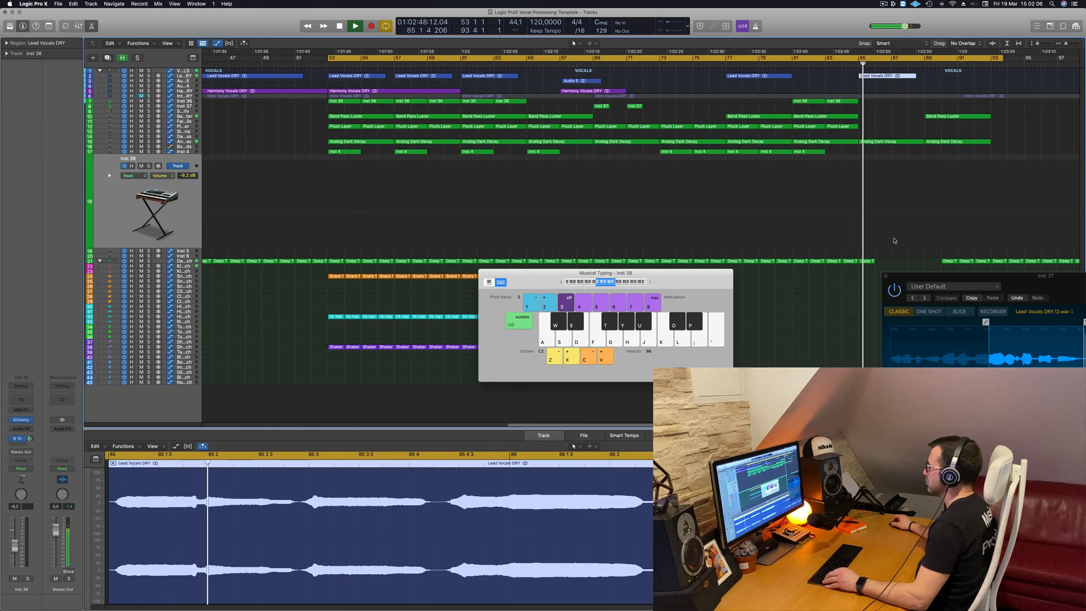
click(886, 276)
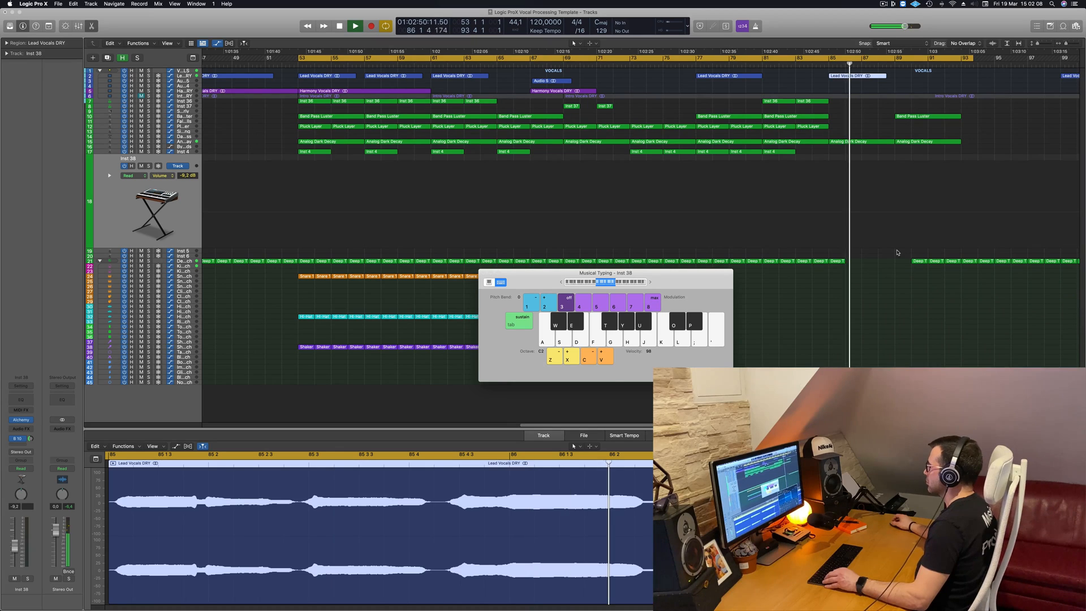
drag(902, 255, 965, 269)
key(Delete)
Select the Intro Vocals DRY track, close Musical Typing, and deselect the regions
scroll(911, 172, down, 3)
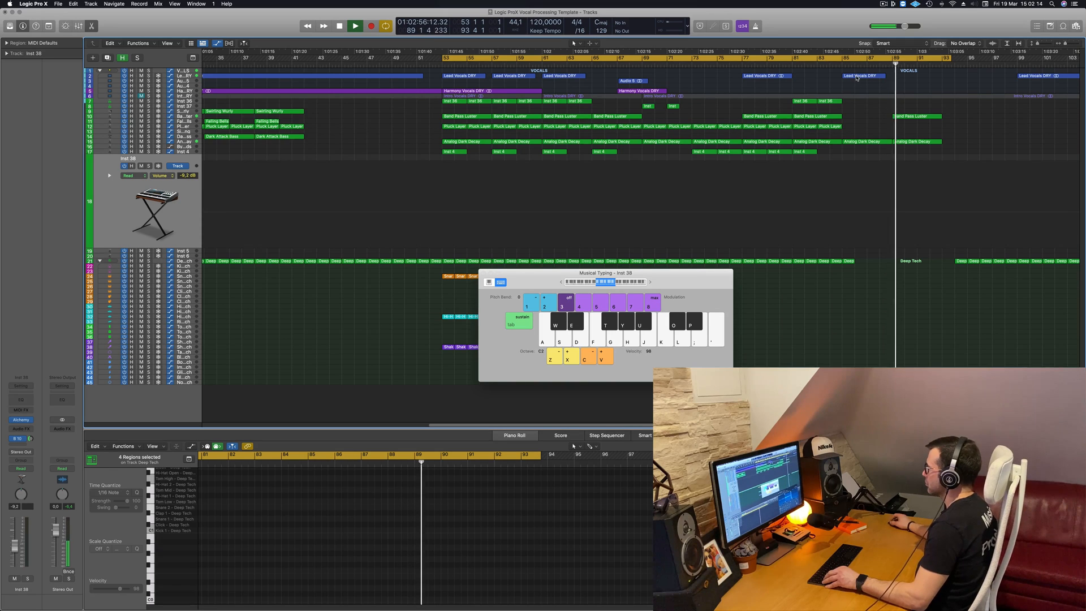
scroll(740, 99, down, 3)
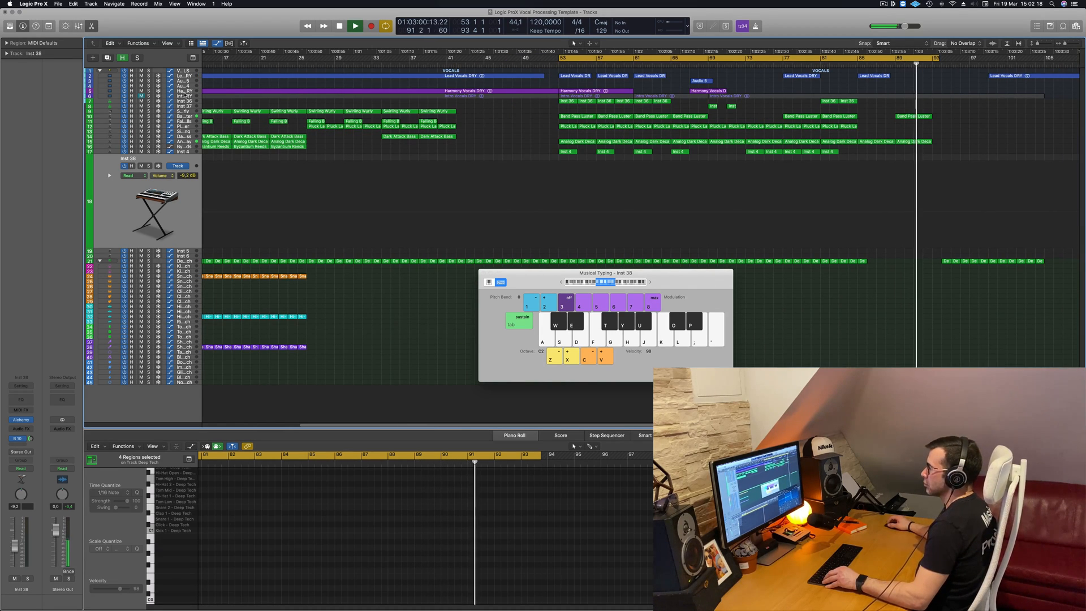
click(186, 92)
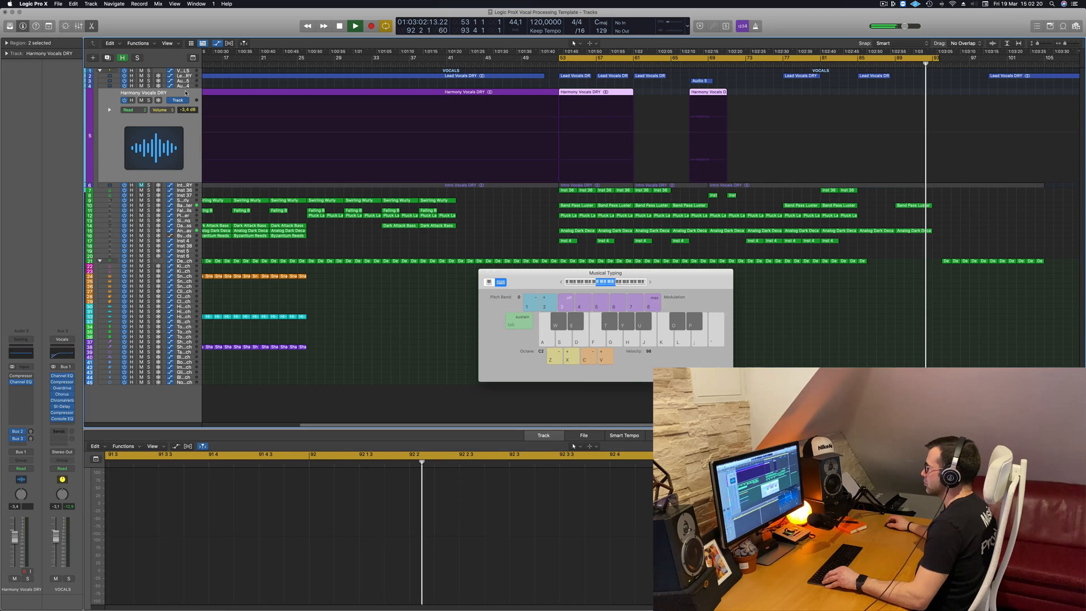
click(182, 185)
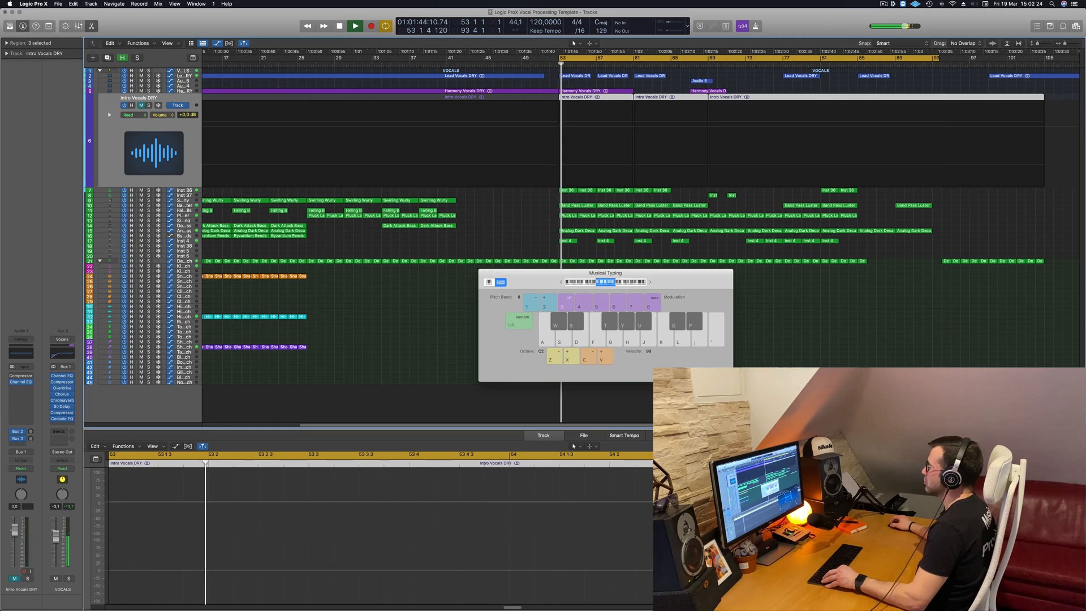
scroll(621, 98, down, 2)
key(super+k)
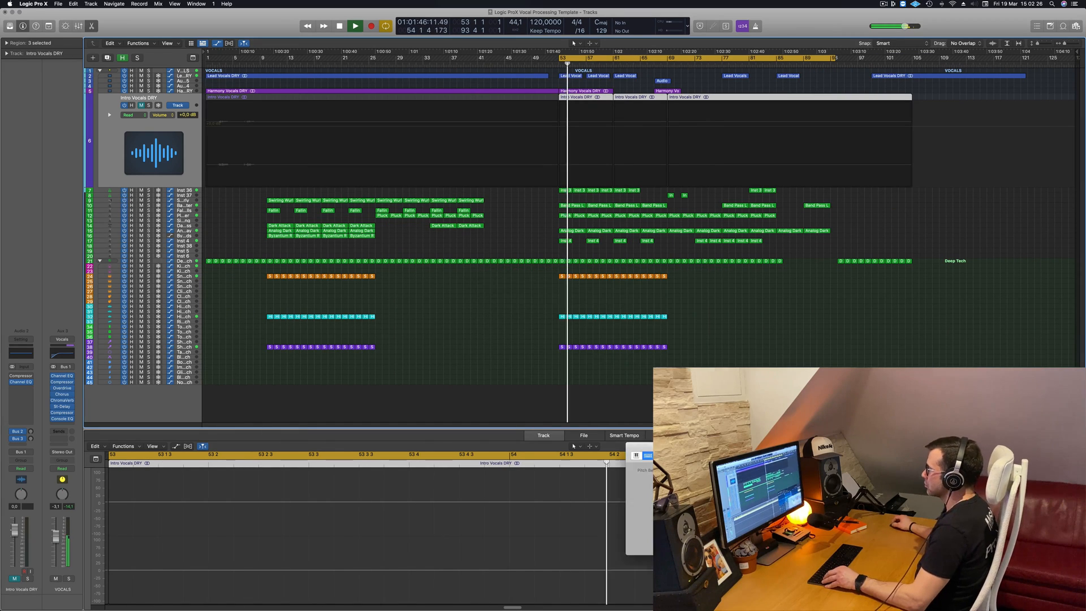
click(536, 359)
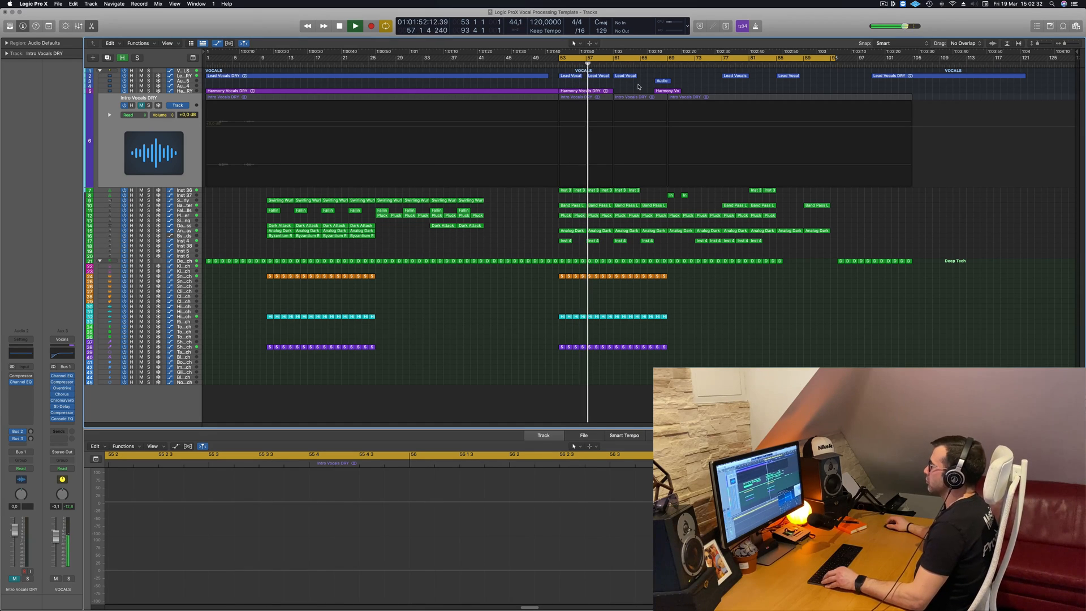
Unmute the Intro Vocals DRY track and play the song's opening from bar 3
click(243, 97)
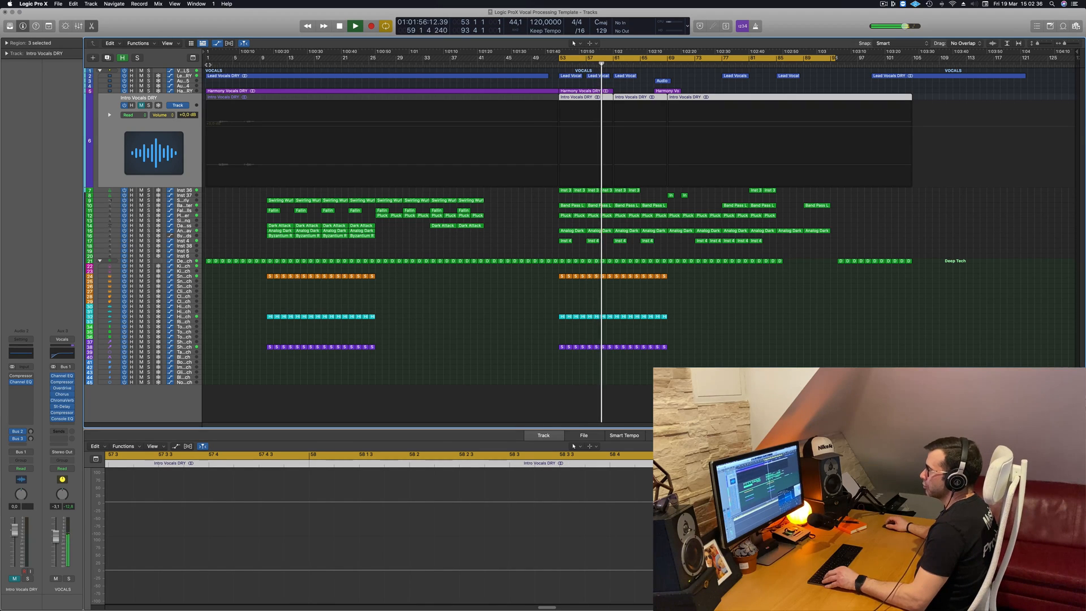
click(217, 63)
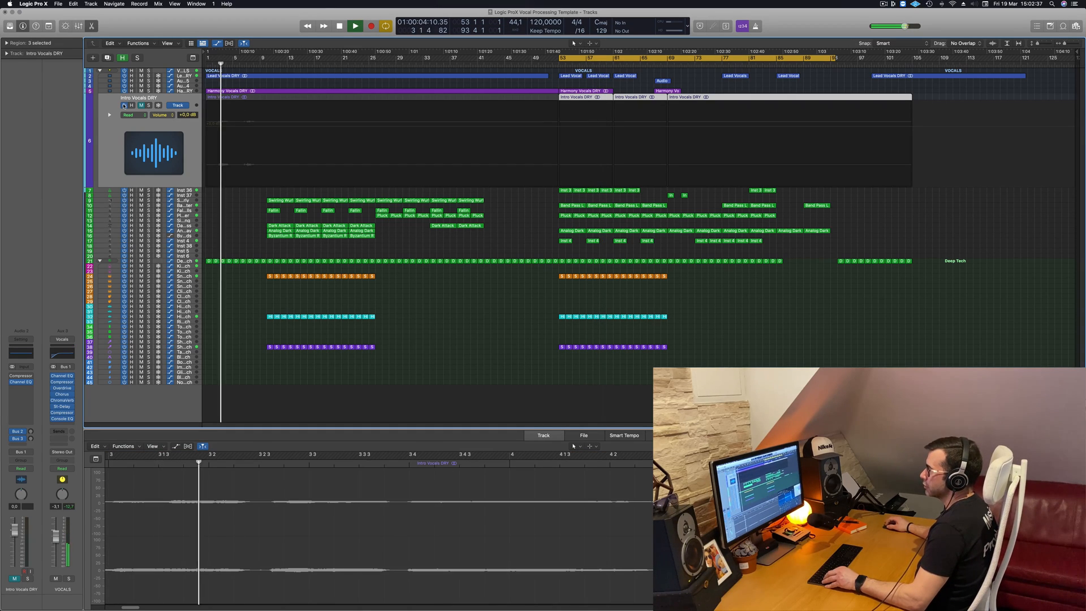
click(125, 106)
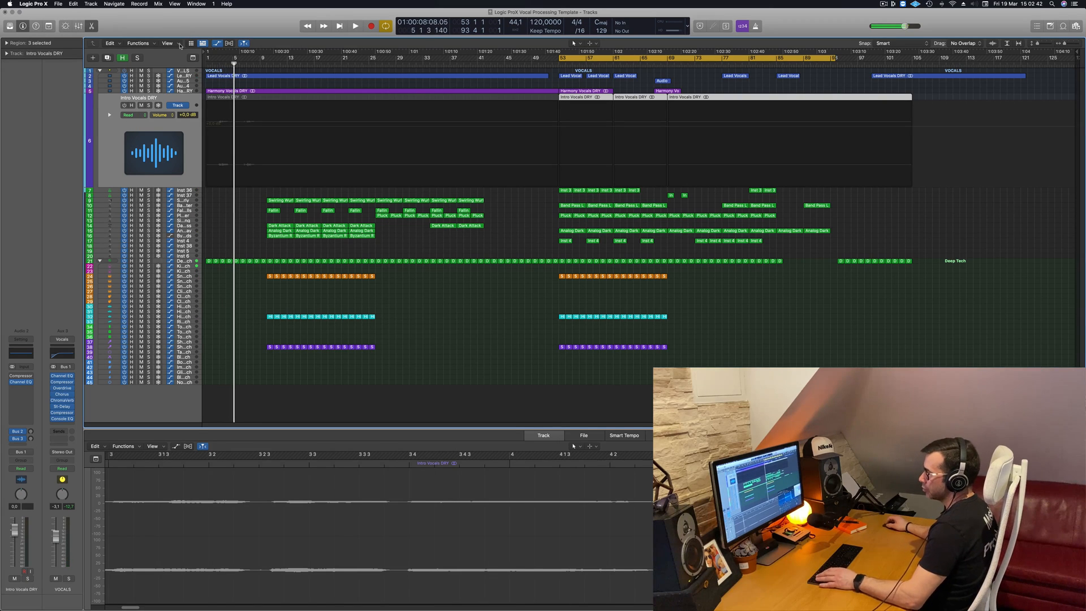
key(space)
click(125, 106)
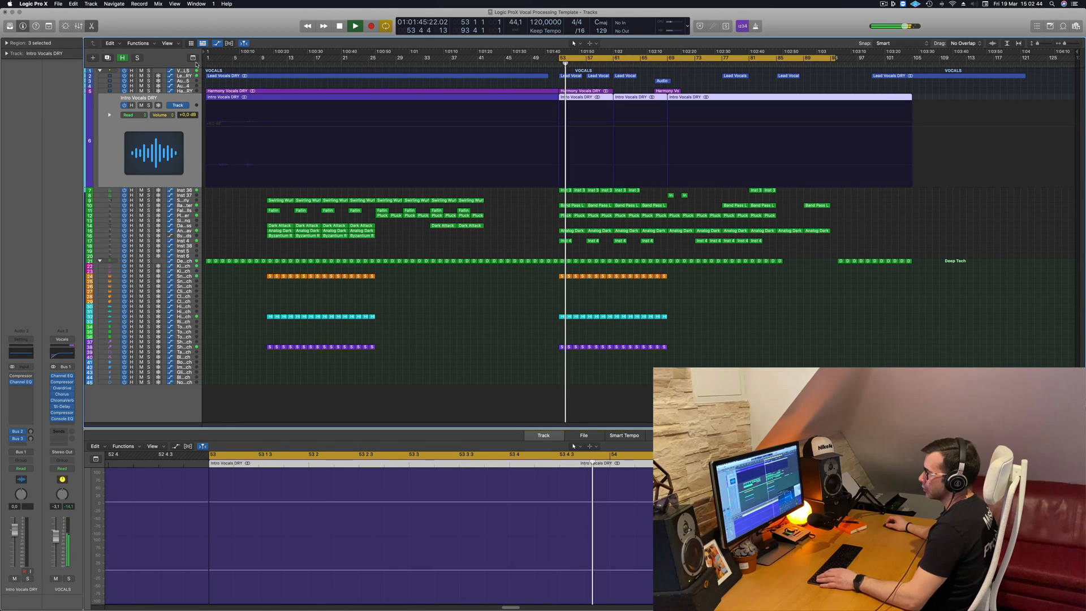
click(220, 64)
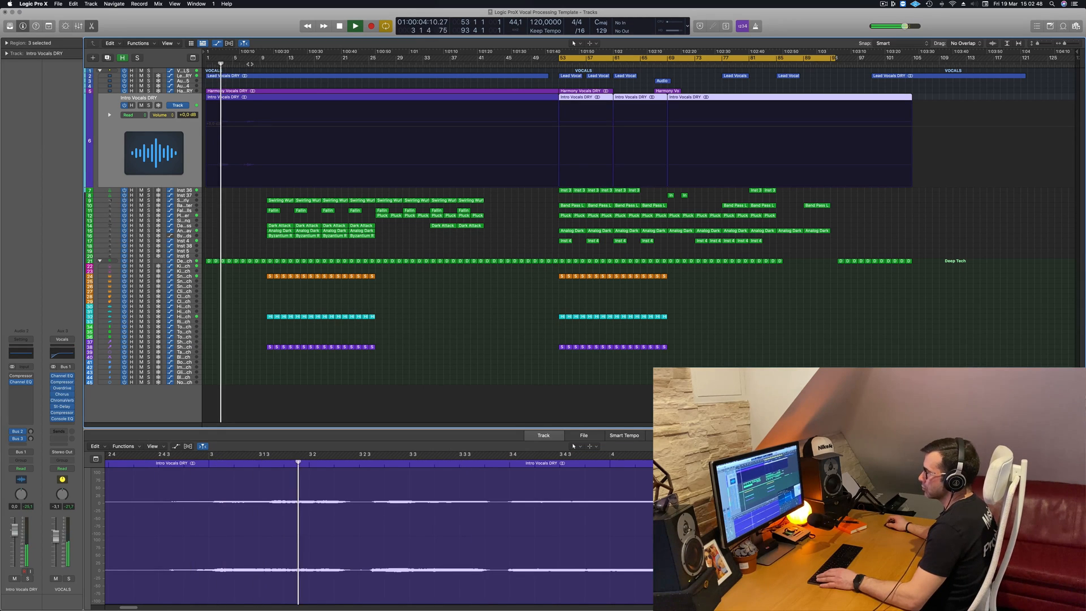
Set the cycle range to about bars 10 to 25 and play the first half's instrumental section
click(254, 64)
drag(264, 63, 365, 68)
key(space)
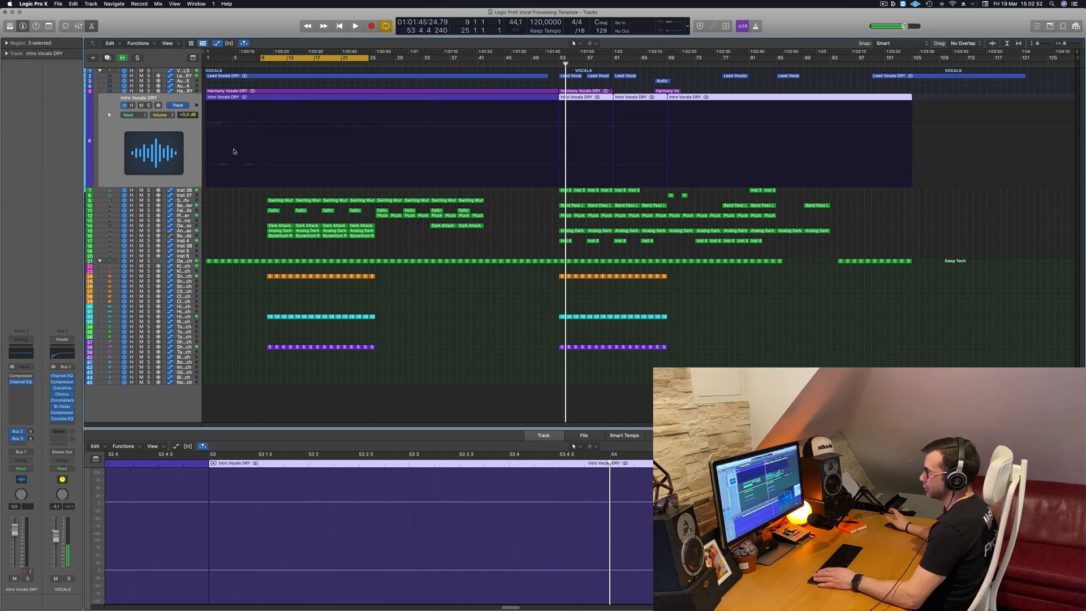
key(space)
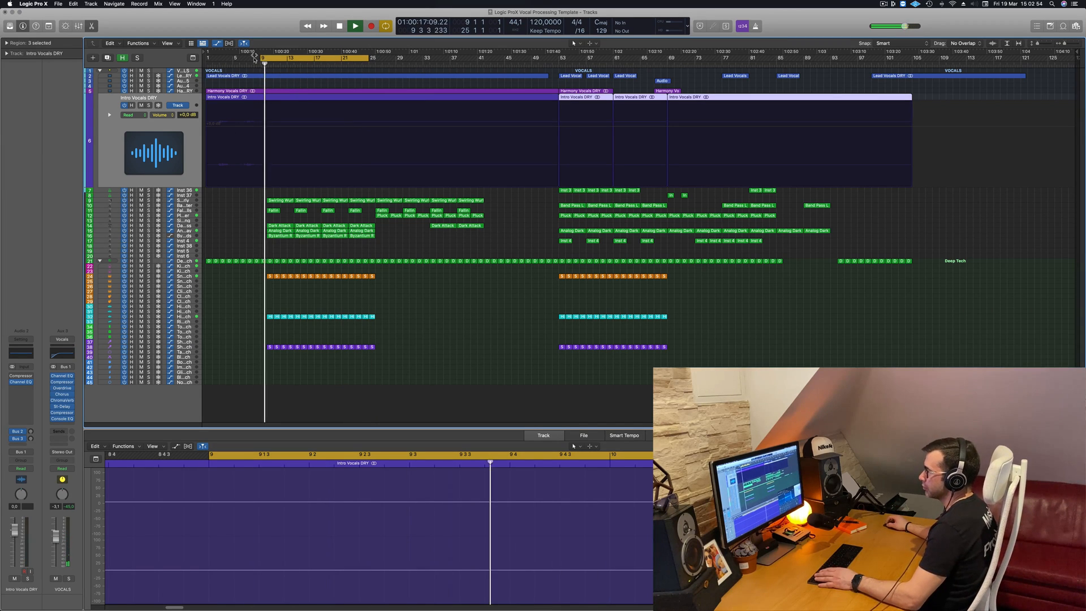
drag(262, 58, 264, 59)
click(232, 230)
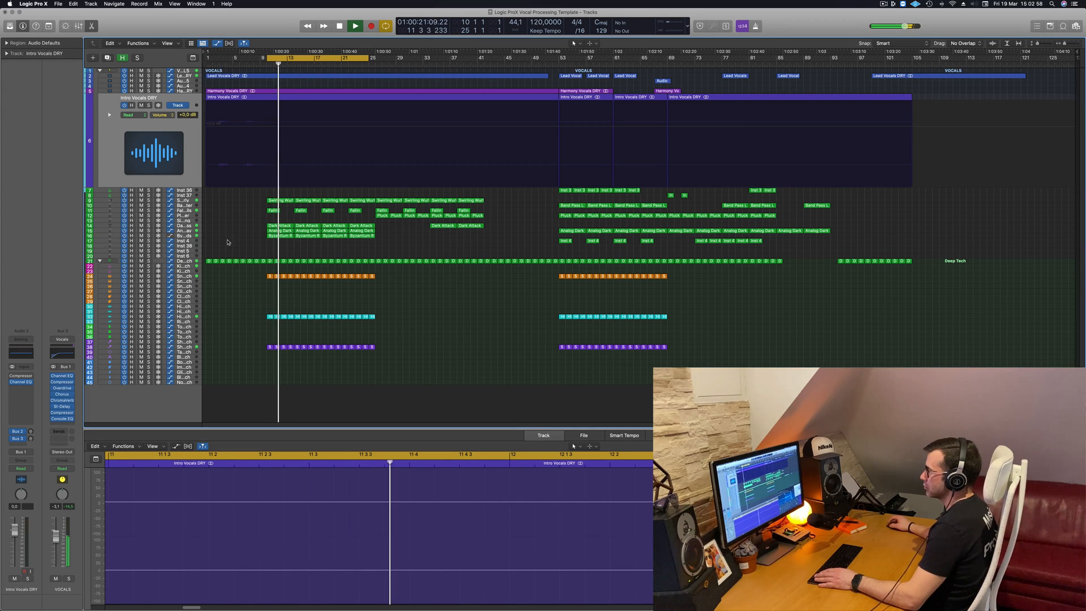
Move the cycle range to bars 53 to 68 and play it
drag(419, 58, 626, 58)
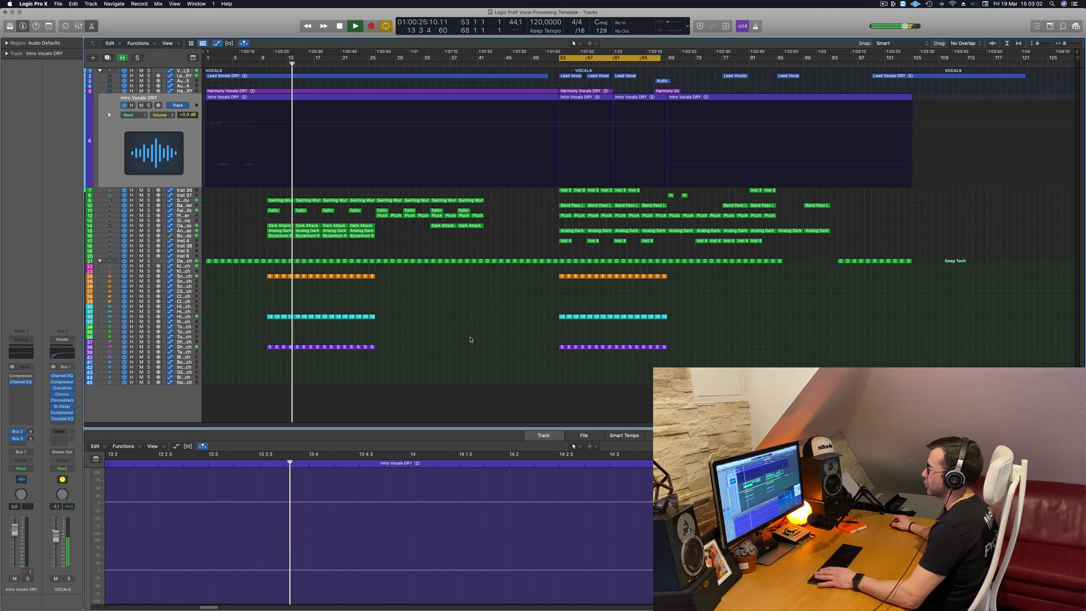
key(space)
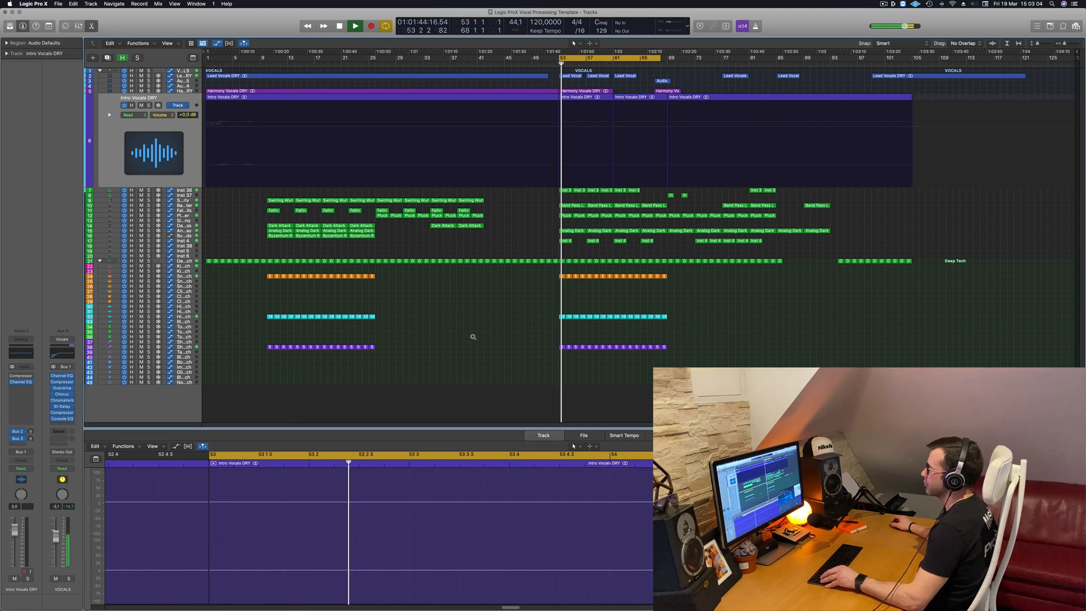
scroll(507, 317, up, 3)
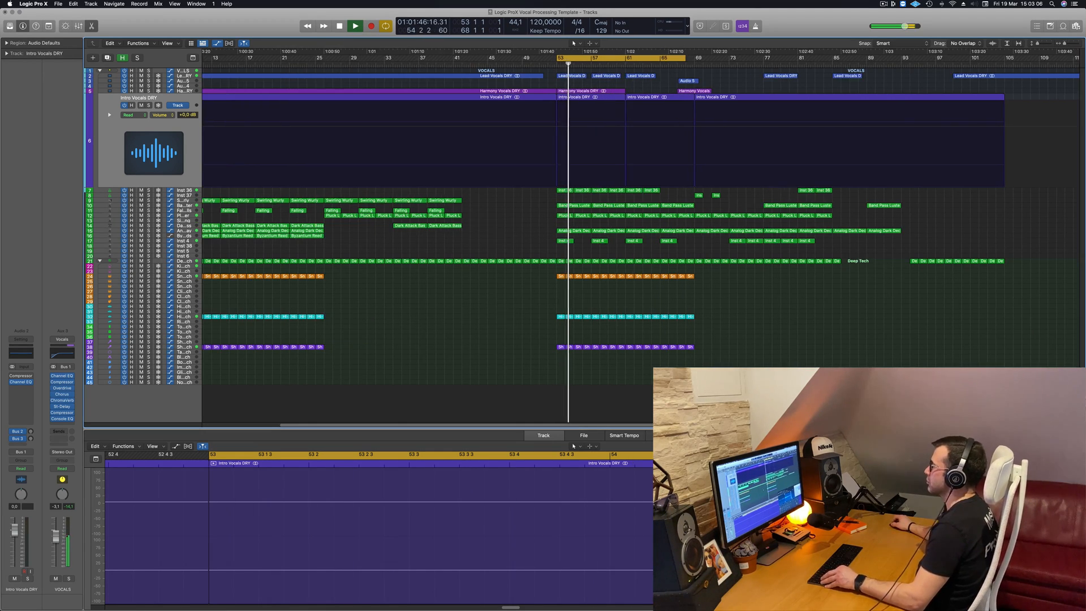
scroll(507, 317, down, 3)
scroll(507, 317, up, 3)
scroll(507, 249, down, 2)
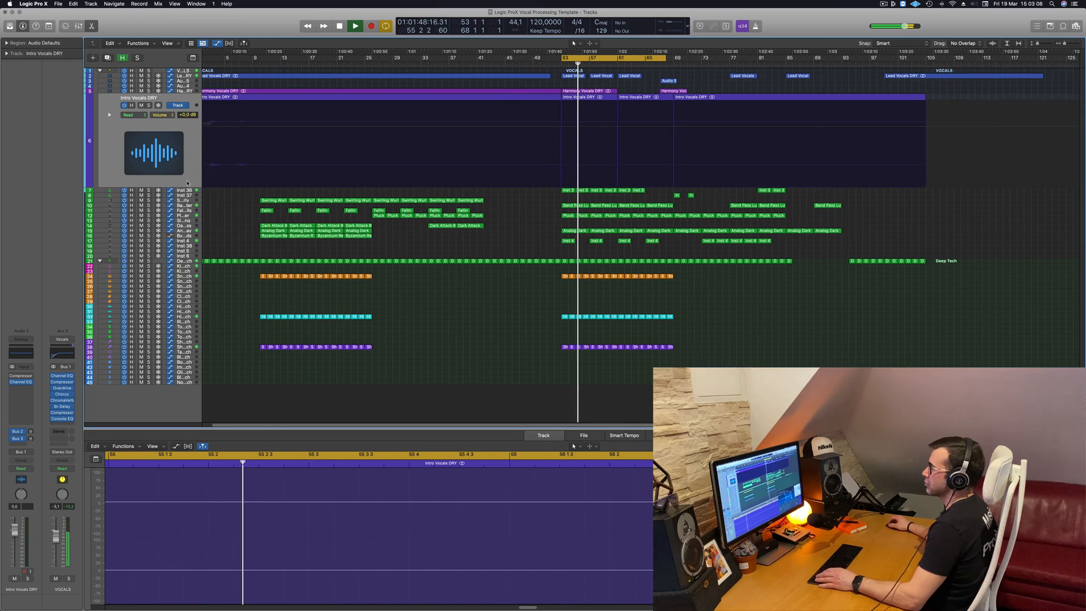
scroll(534, 285, down, 3)
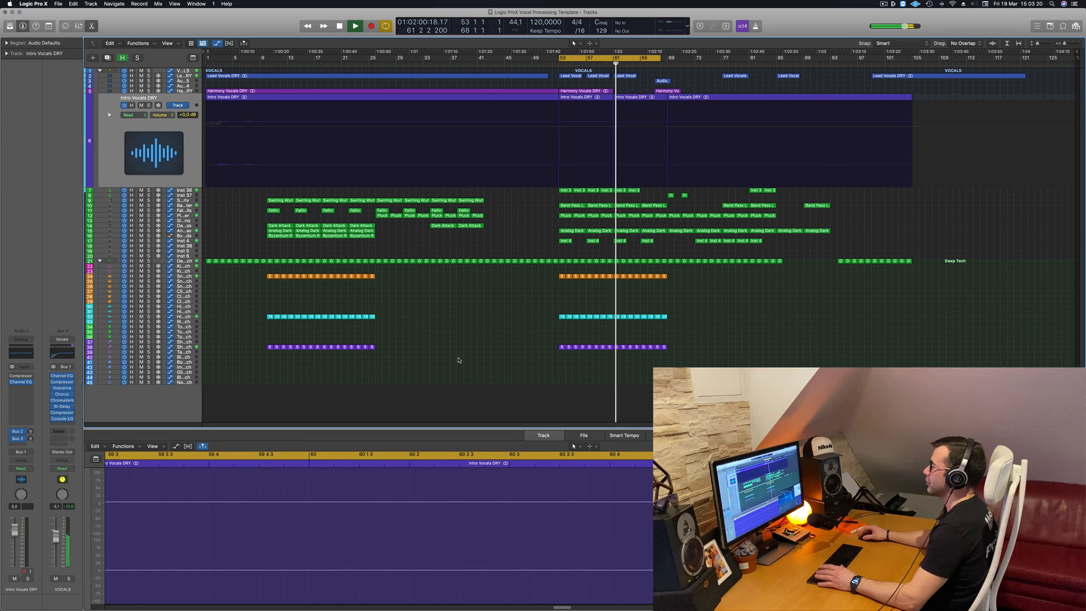
Review the arrangement from bar 53 during playback, audition from bar 77, and restart the cycled section
key(super+Right)
key(super+Right)
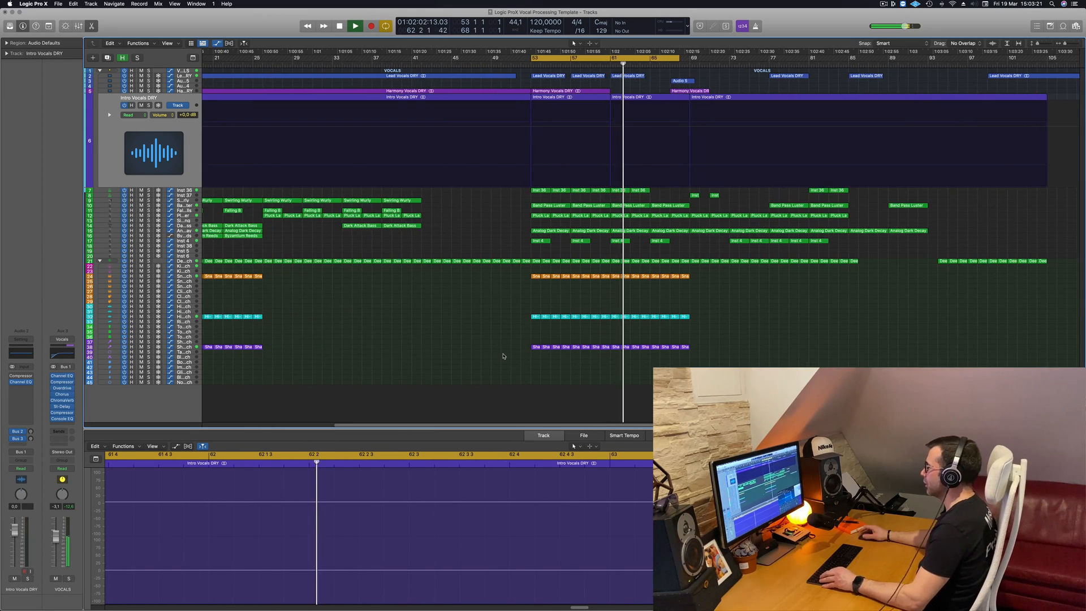
key(super+Right)
key(super+Right)
key(super+Left)
key(super+Left)
key(super+Left)
key(super+Left)
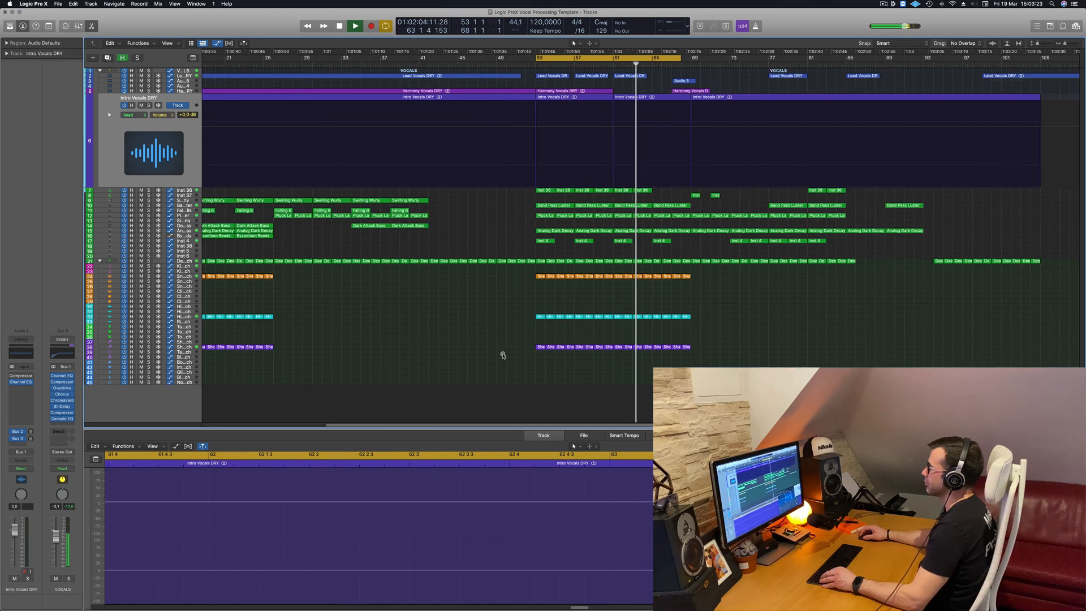
key(super+Left)
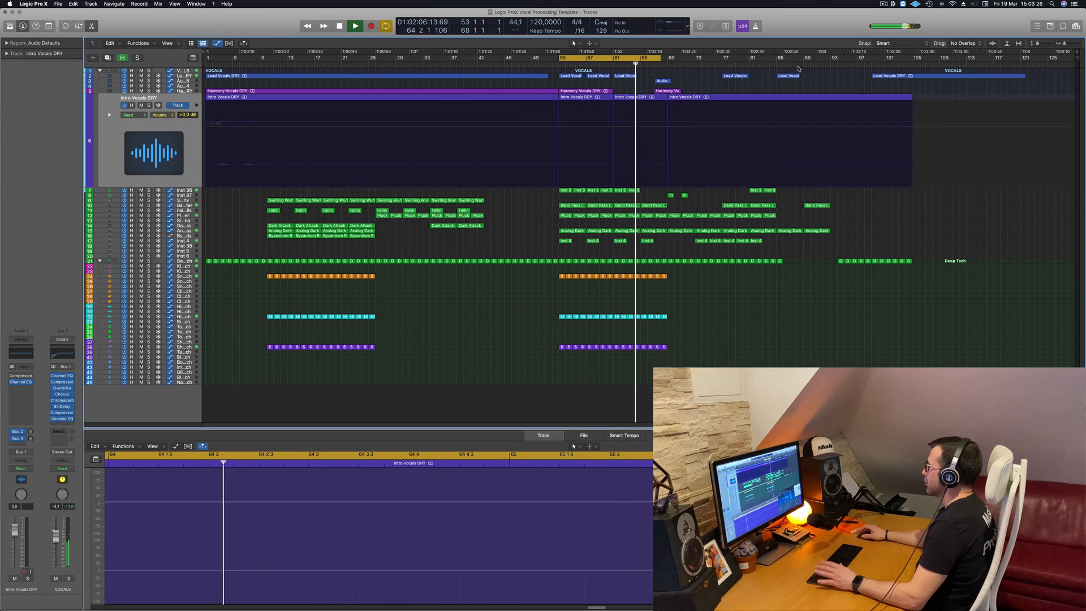
click(723, 65)
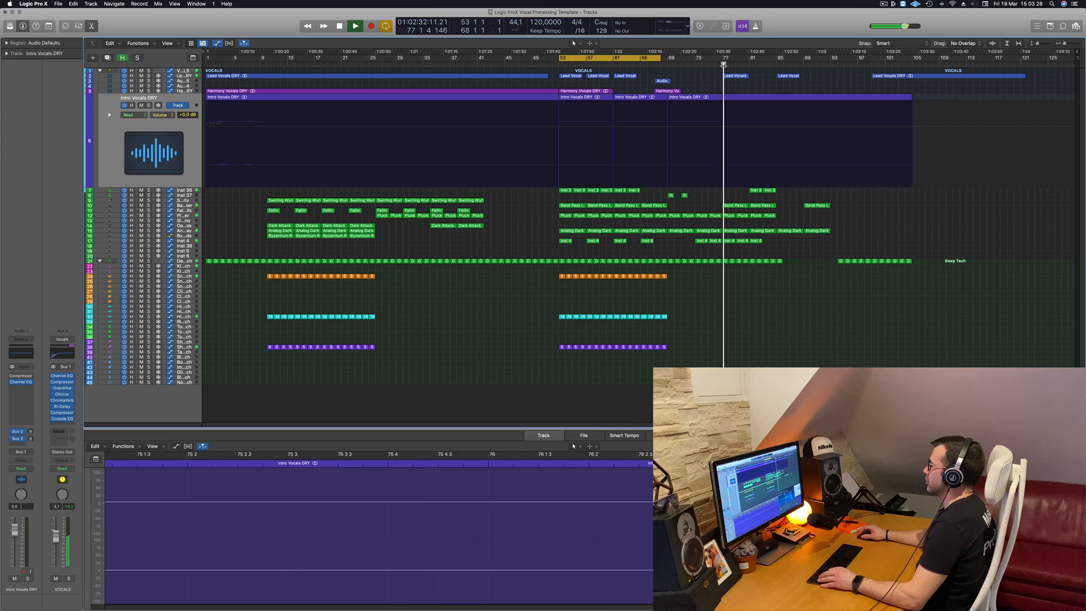
key(space)
key(space)
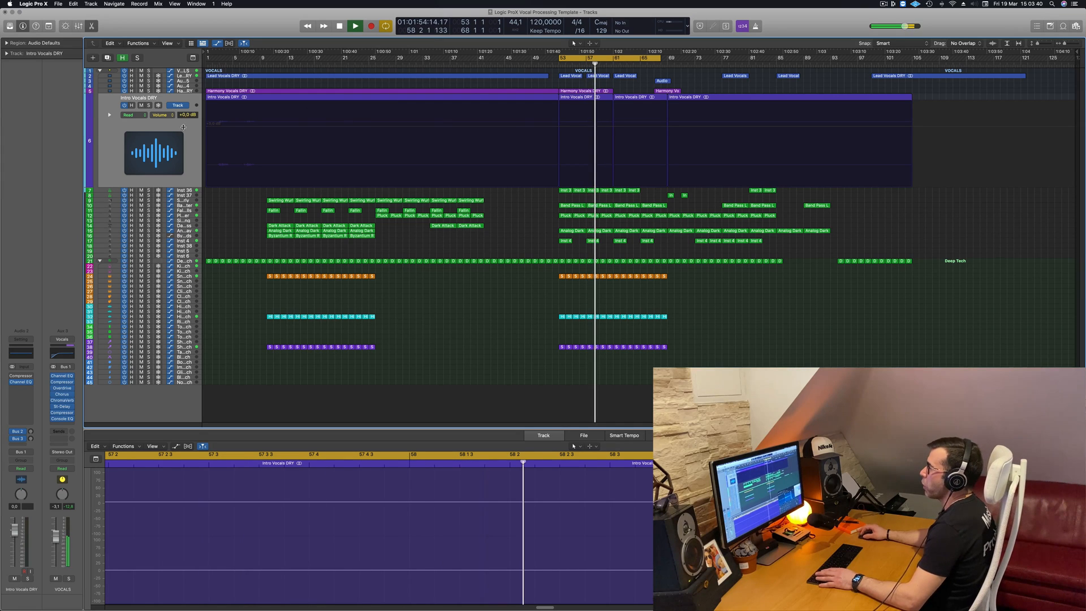
Delete the Intro Vocals DRY regions at bars 53 to 68, along with the whole track and its remaining regions
click(129, 127)
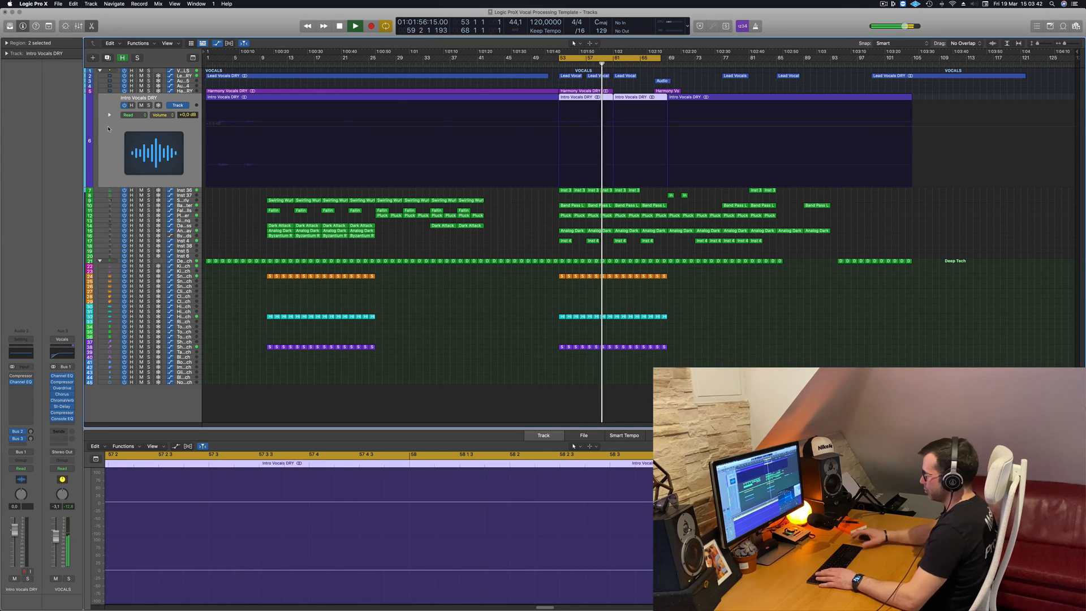
key(Delete)
key(Delete)
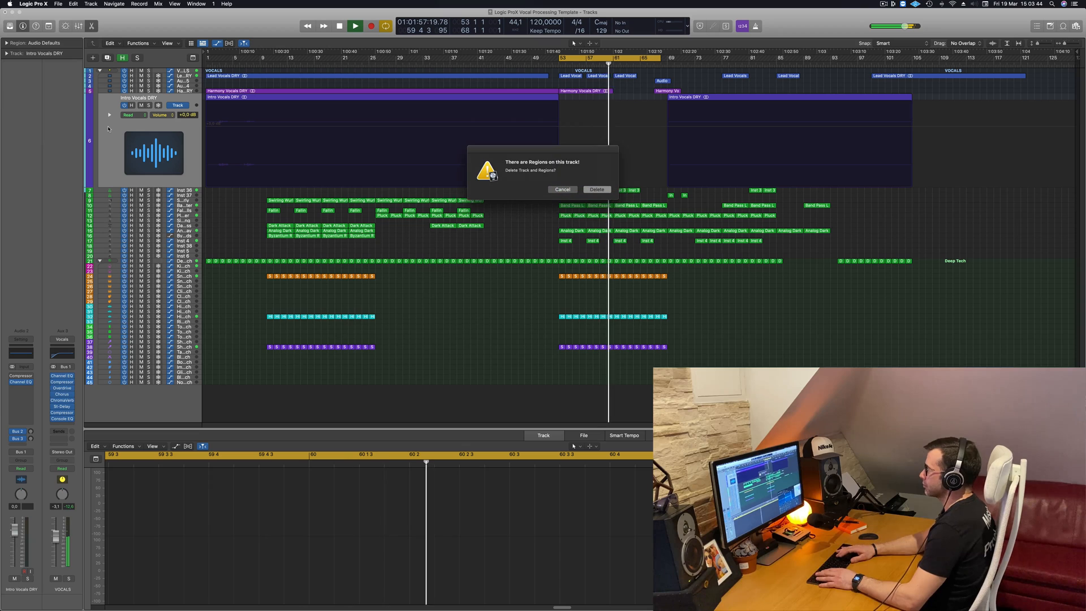
key(Return)
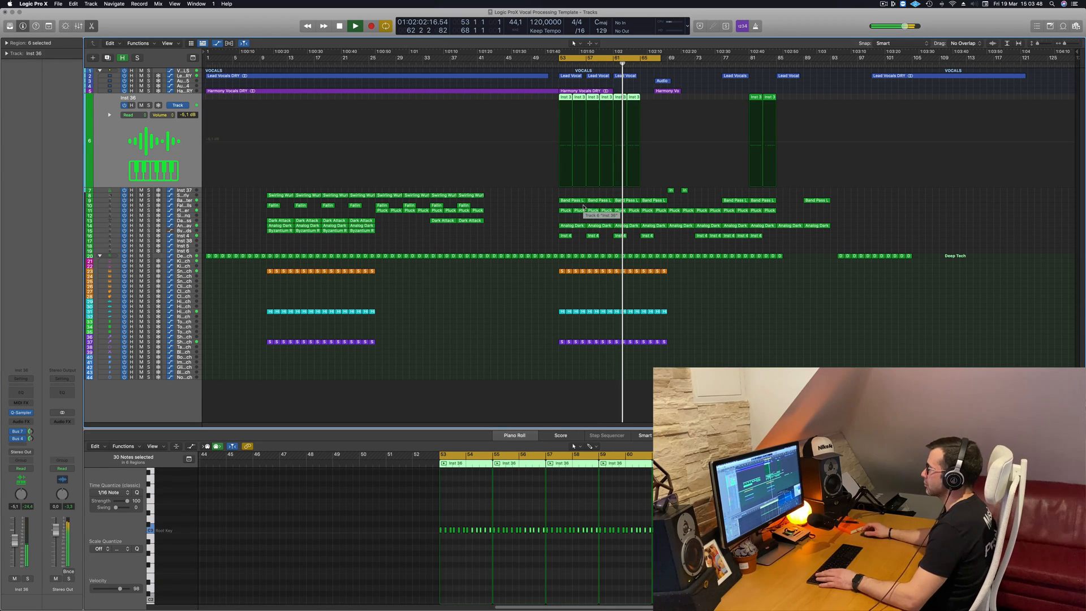
Extend the cycle range to run from bar 53 to about bar 82 and play through bar 67
scroll(764, 304, up, 3)
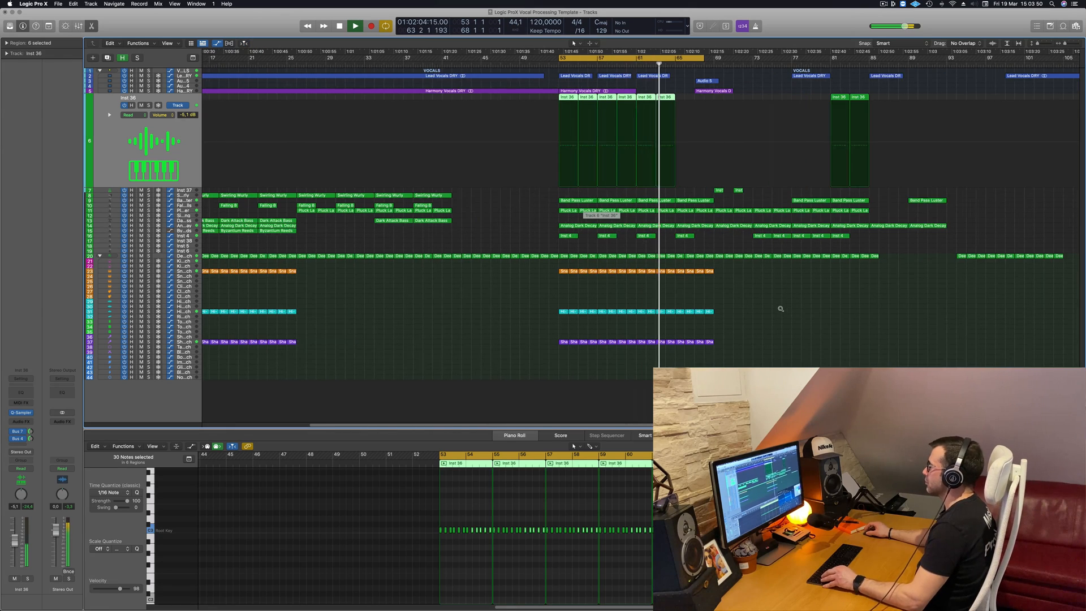
scroll(784, 307, up, 2)
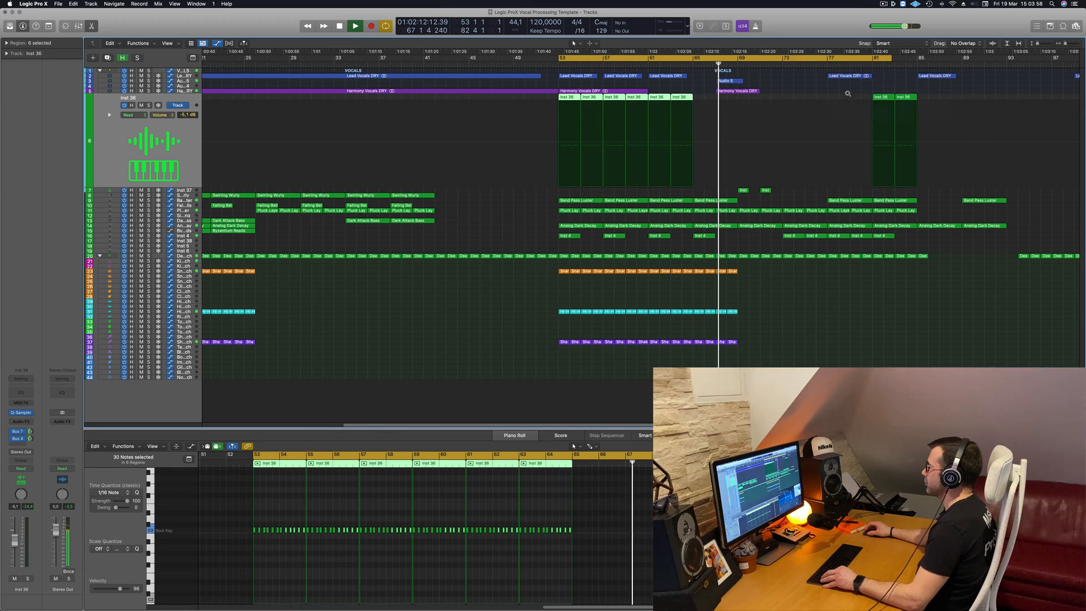
key(super+Right)
click(766, 66)
scroll(786, 91, up, 8)
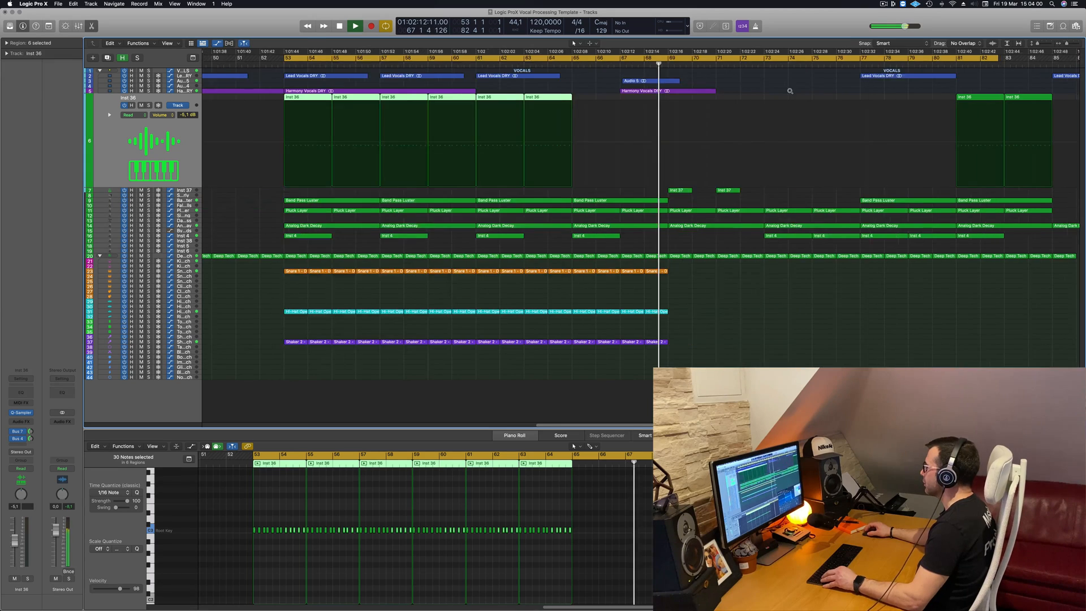
scroll(774, 87, up, 5)
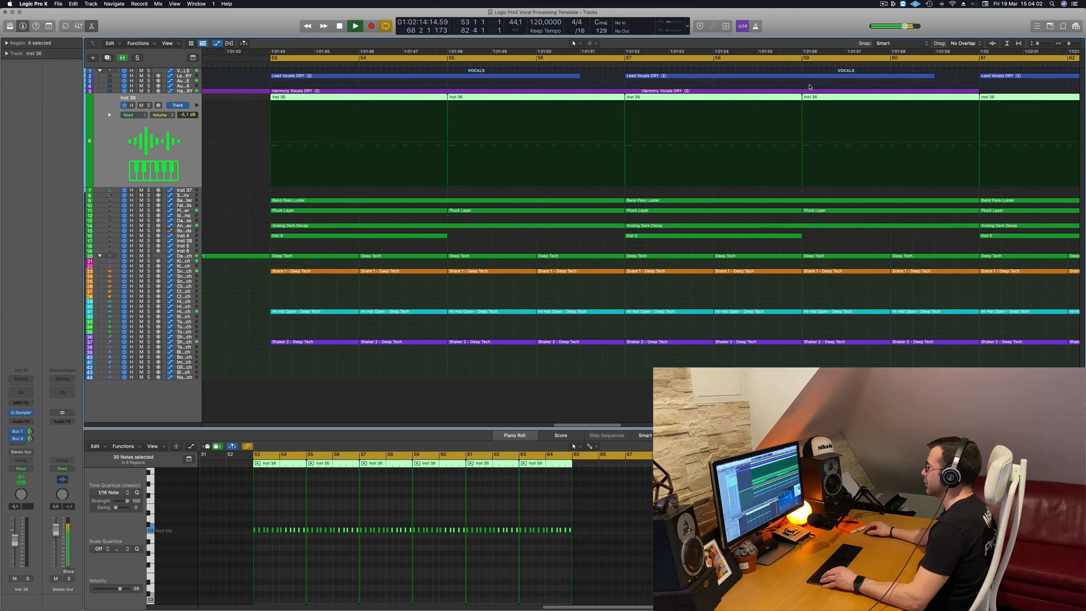
Try shifting the Audio 5 vocal region slightly earlier, keeping its start just after bar 67
key(space)
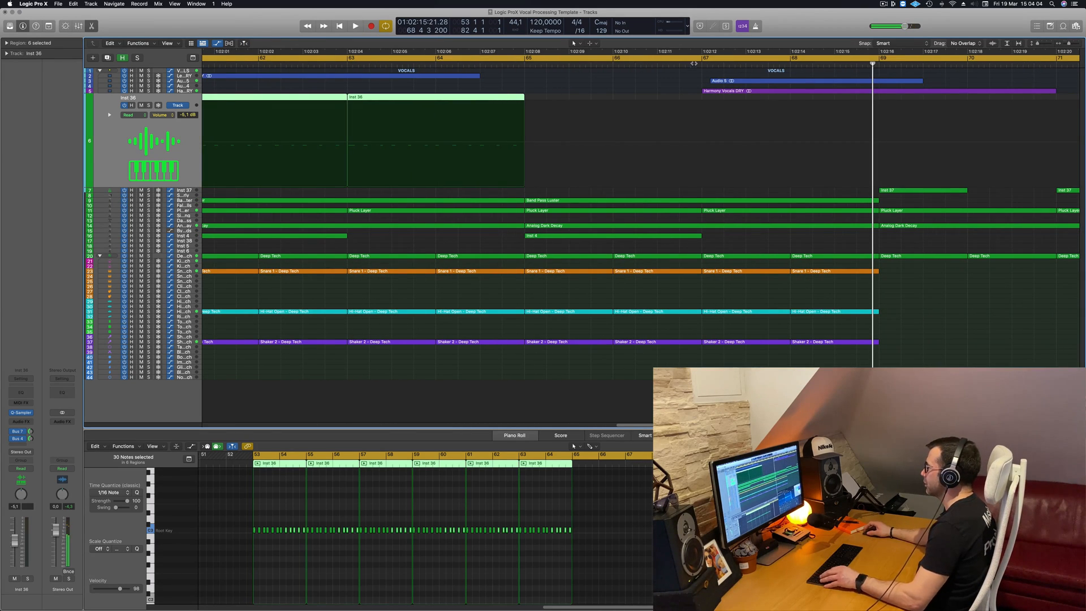
click(694, 63)
scroll(767, 79, up, 5)
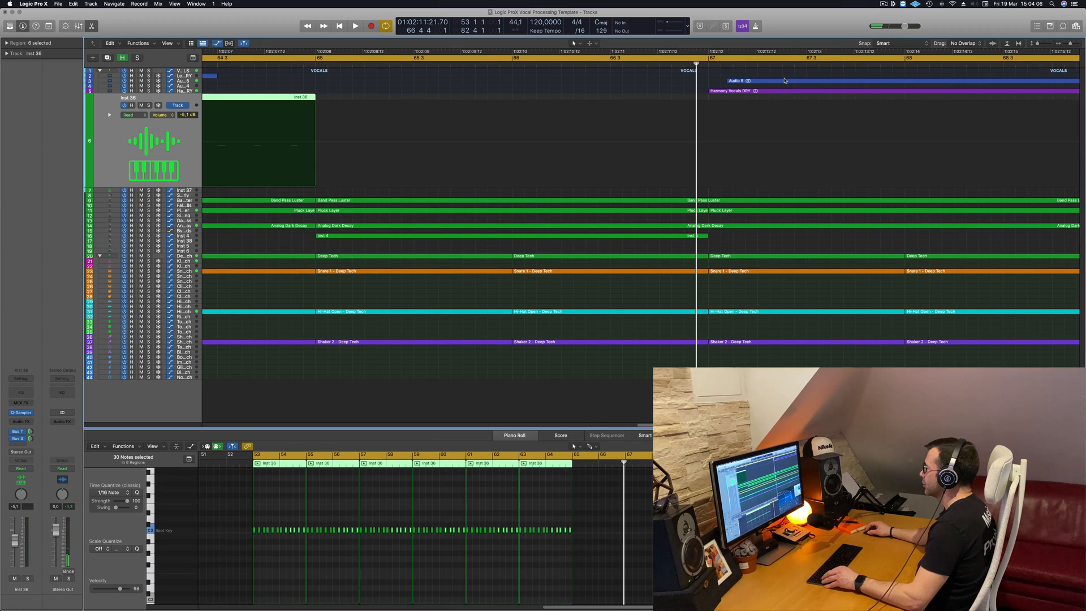
drag(784, 80, 778, 83)
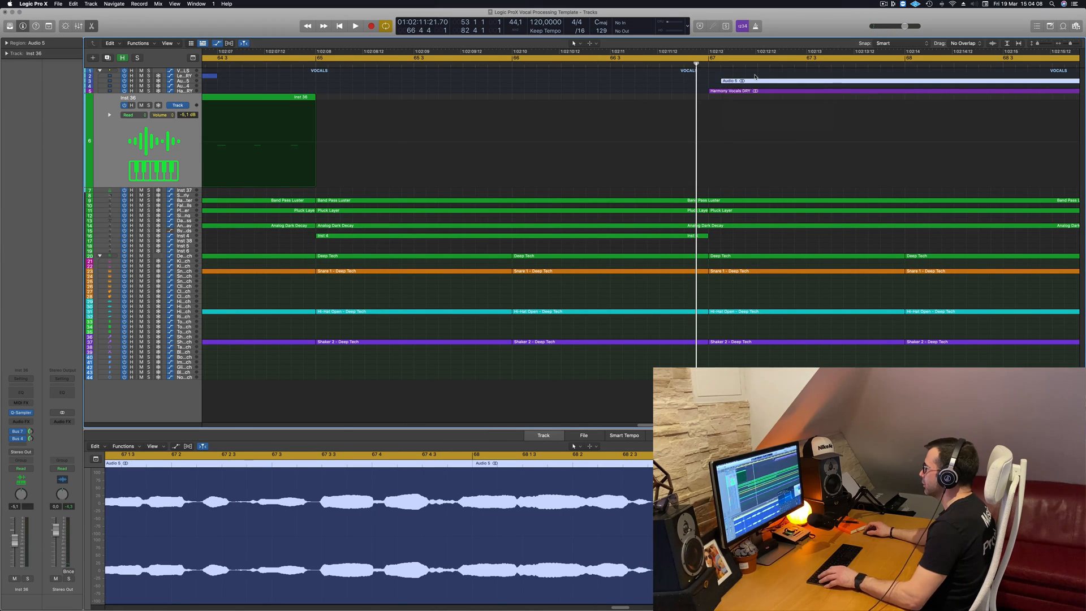
Set the cycle range to bars 67 to 69 and play it
key(space)
scroll(762, 76, down, 5)
scroll(761, 76, down, 3)
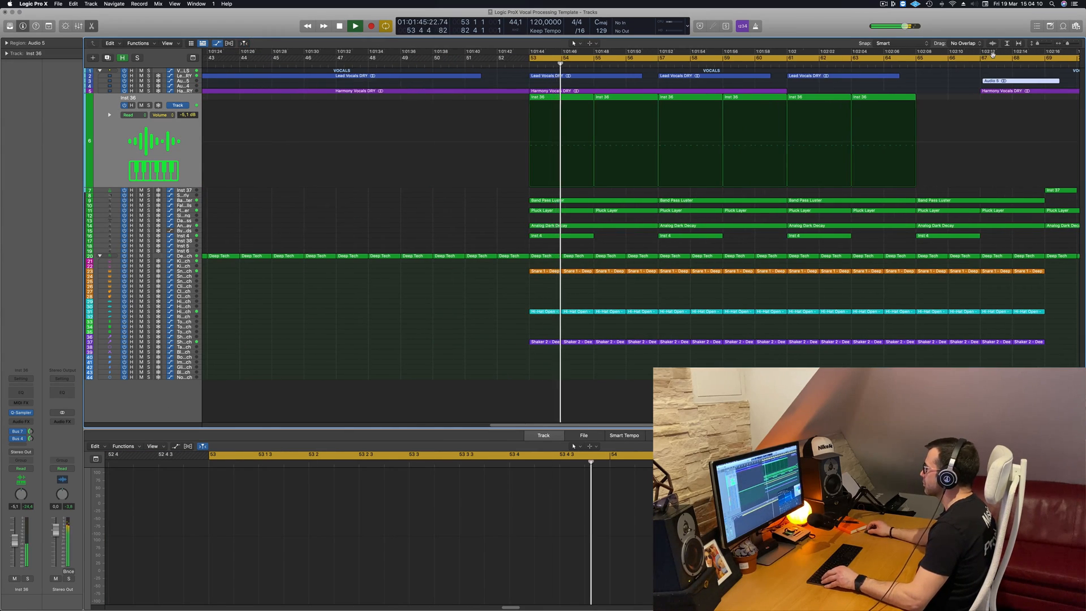
key(c)
drag(981, 60, 1041, 67)
key(space)
key(space)
scroll(1042, 67, up, 5)
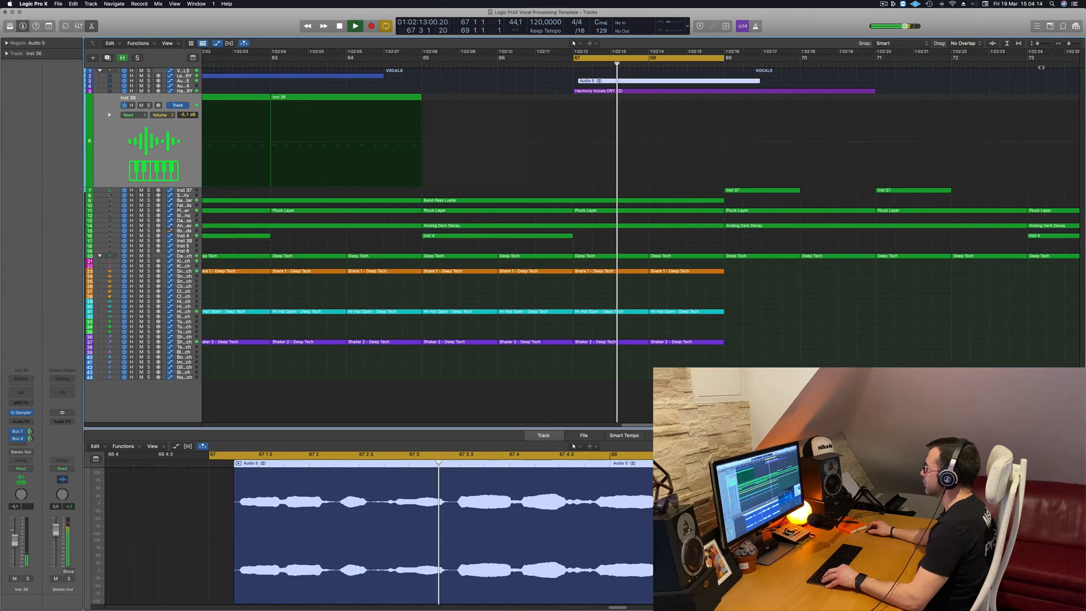
Extend the cycle range's end to bar 71 and play the Audio 5 phrase from bar 67
key(space)
scroll(746, 61, right, 1)
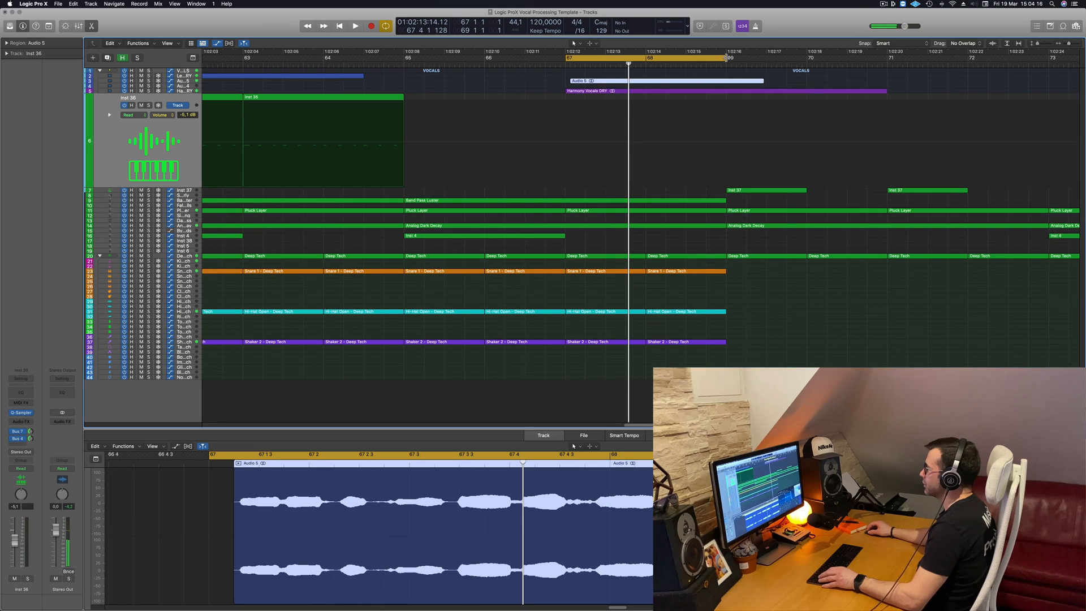
drag(726, 57, 887, 61)
key(space)
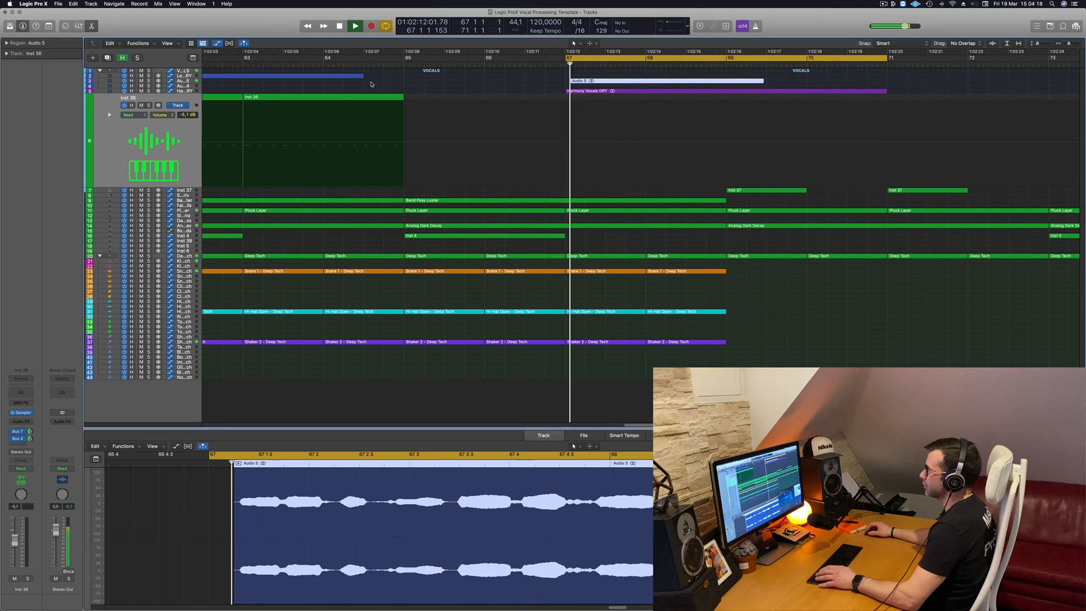
key(space)
Try moving the Audio 5 region a little closer to bar 67 and play the passage
click(187, 82)
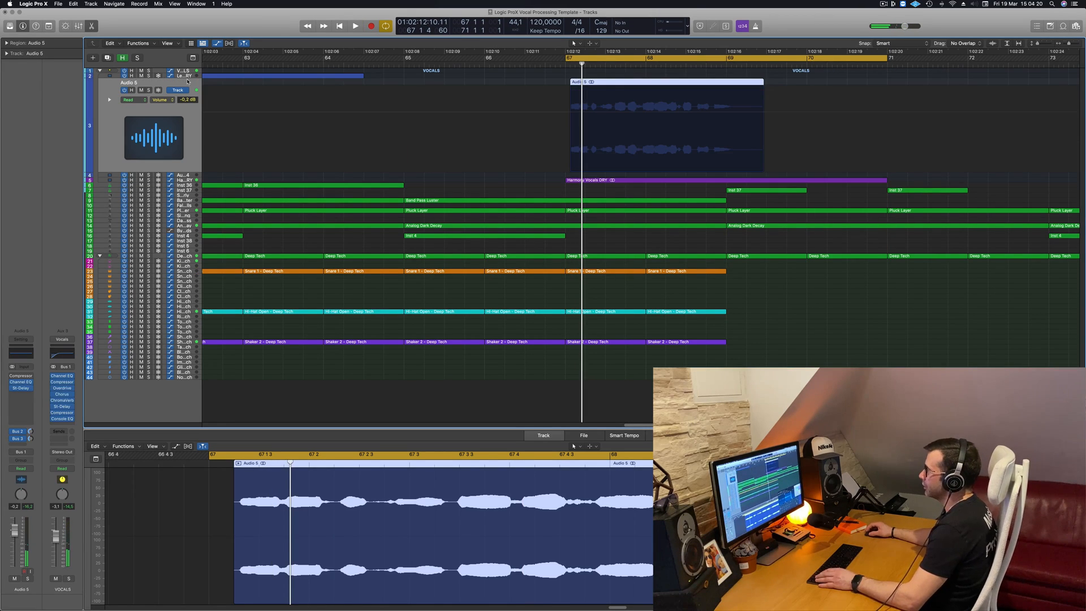
key(super+Right)
key(super+Right)
key(super+Right)
key(super+Right)
key(super+Right)
key(super+Right)
key(super+Right)
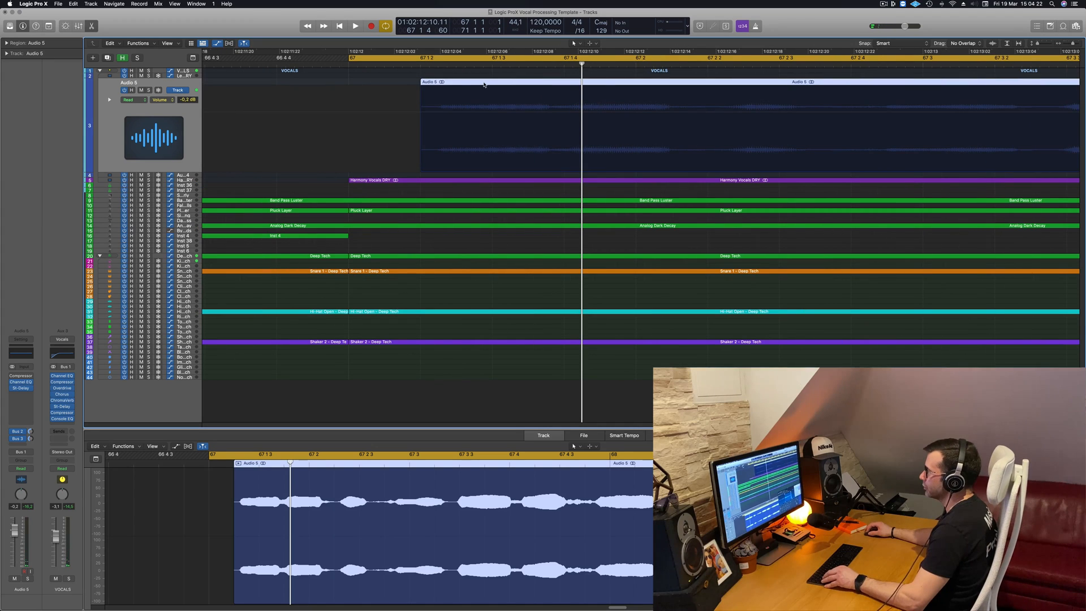
drag(485, 82, 468, 82)
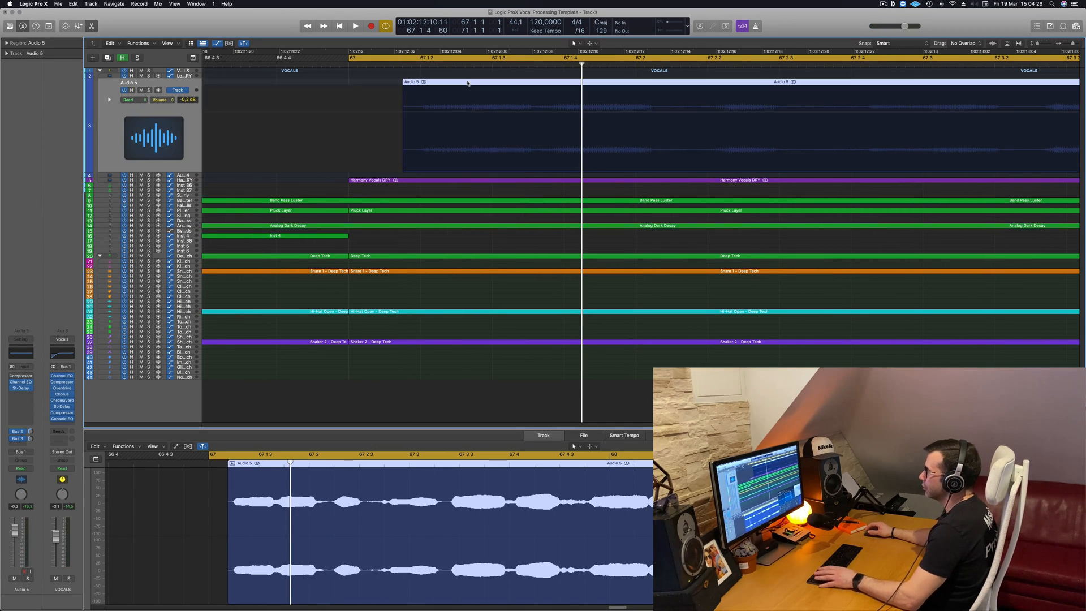
key(space)
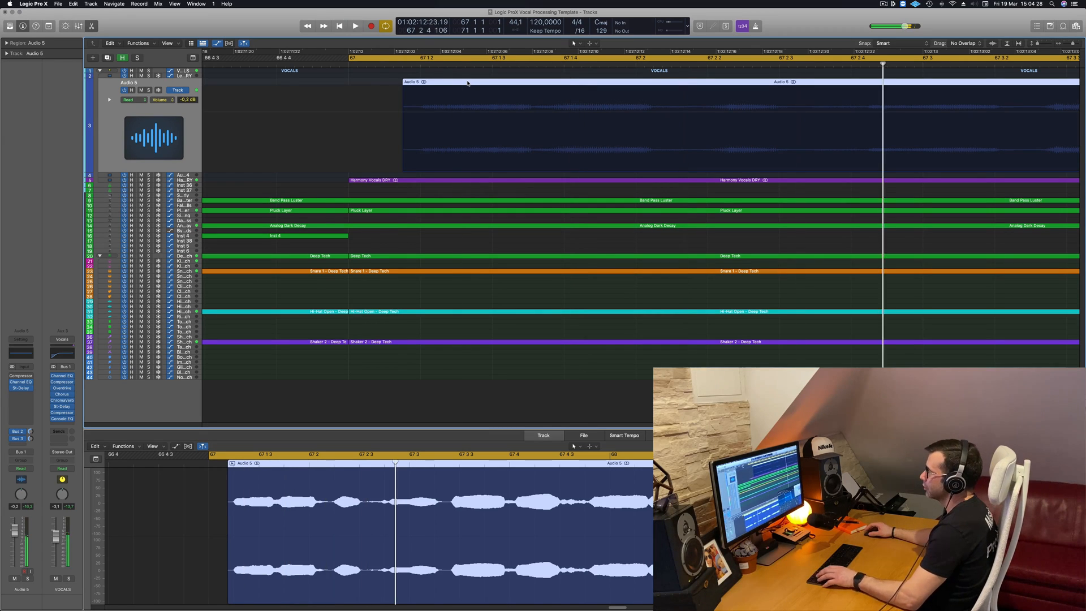
scroll(468, 83, down, 3)
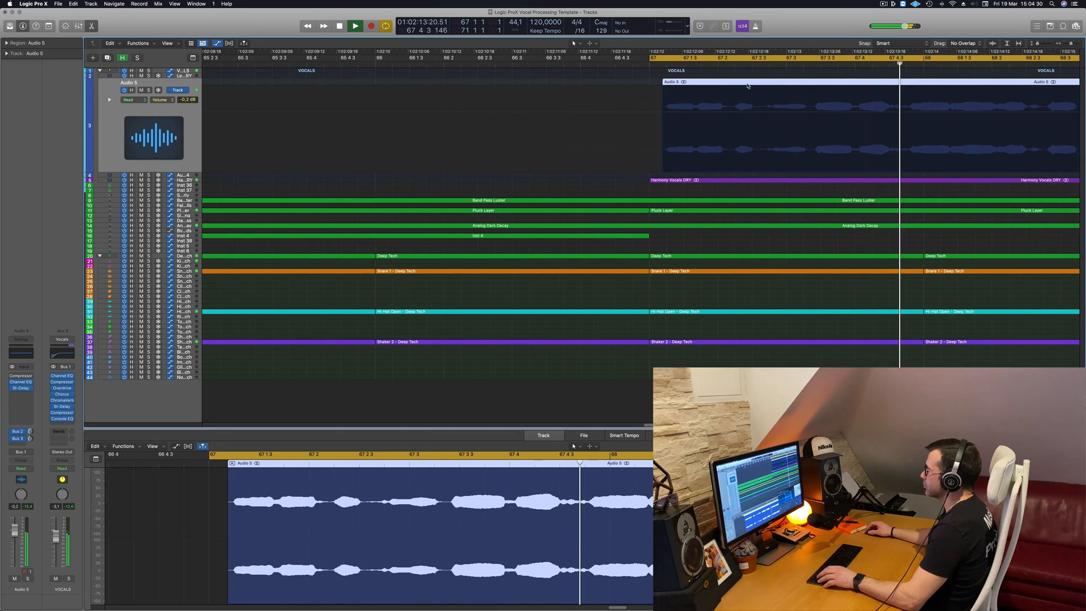
Restore the Audio 5 region to its position before the two small shifts while replaying the cycle
key(space)
key(space)
key(alt+Right)
key(alt+Right)
key(alt+Right)
key(Down)
key(Down)
key(Down)
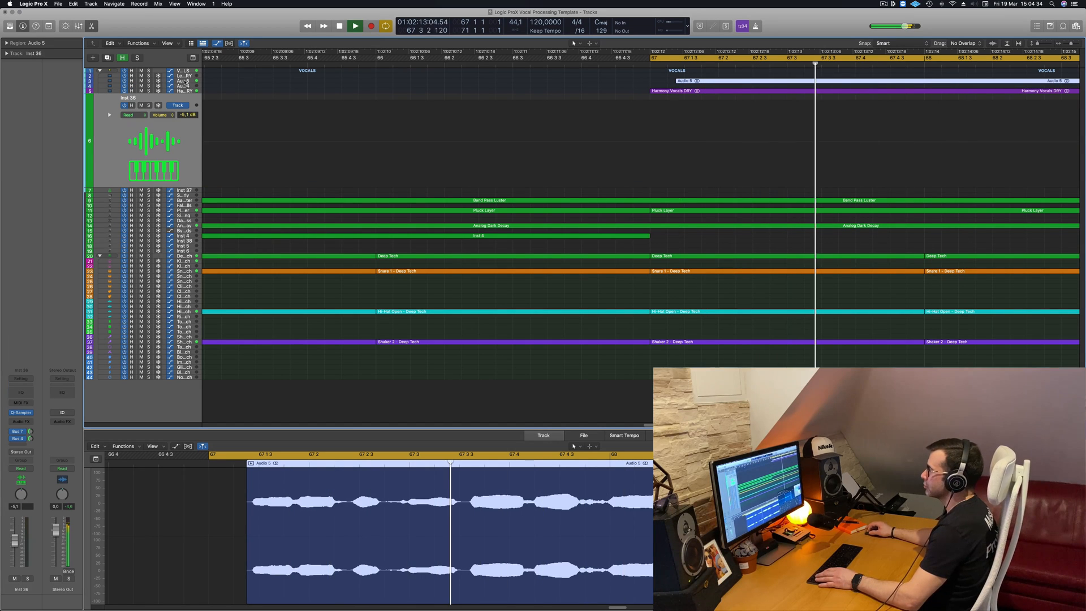
Select the Audio 5 track, stop playback and add a Compressor after its existing audio effects
key(Up)
key(Up)
key(Up)
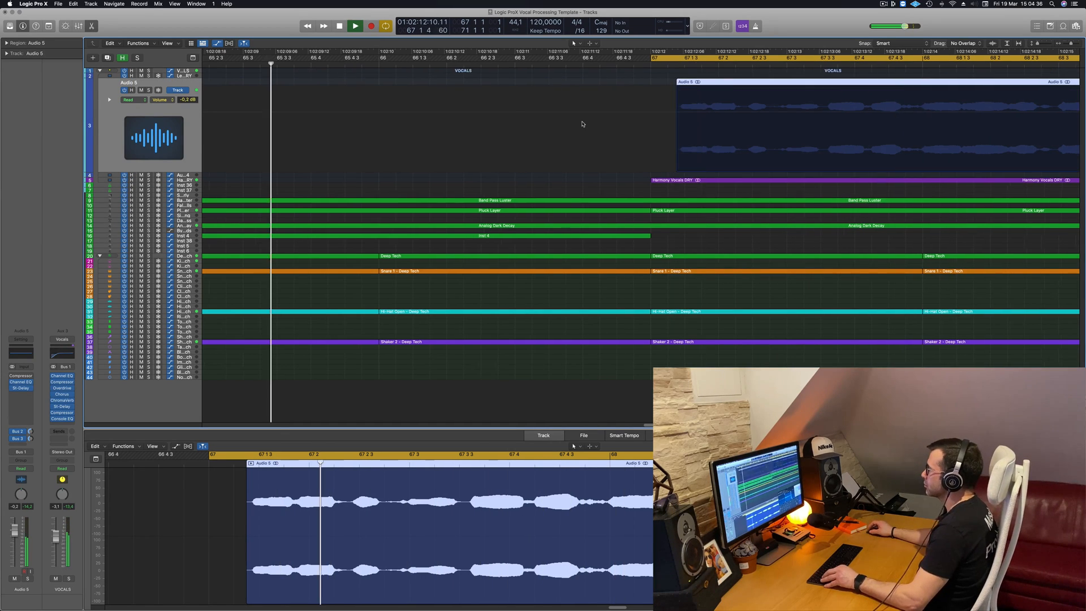
scroll(577, 131, down, 3)
scroll(446, 147, up, 2)
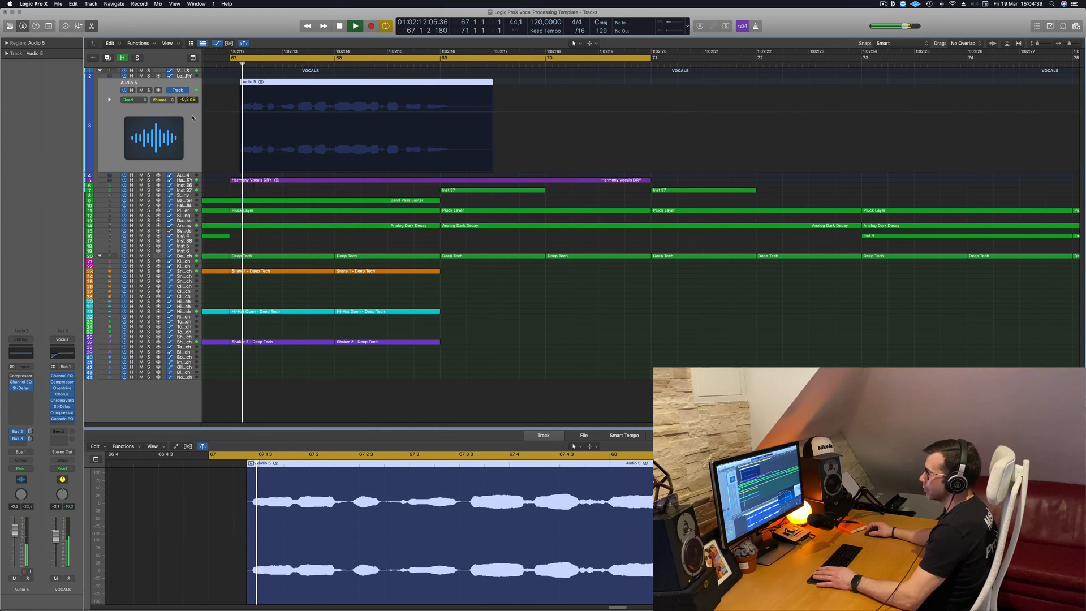
key(space)
click(17, 395)
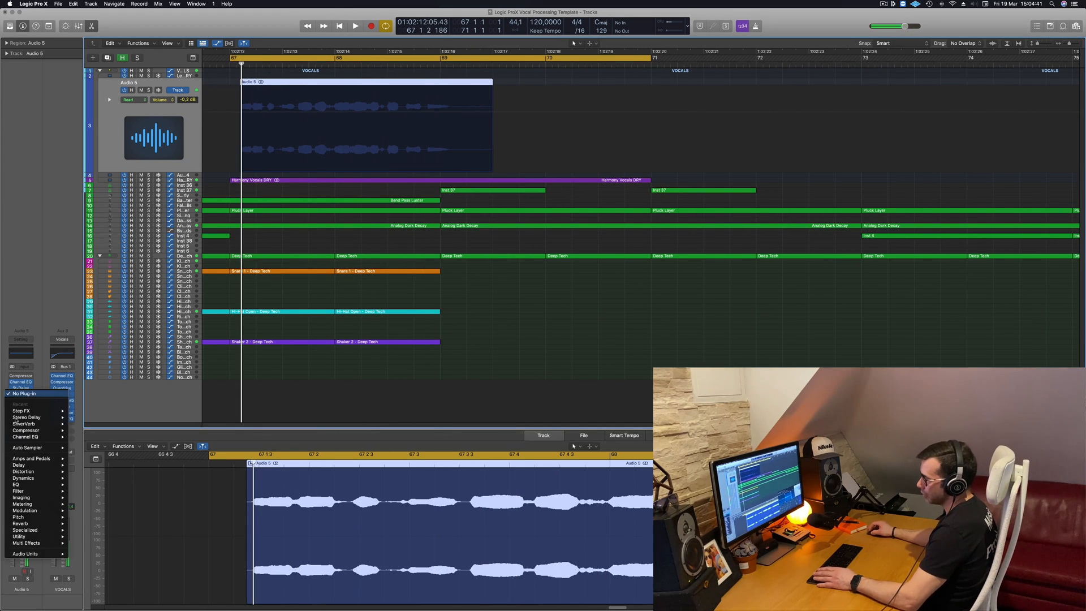
click(84, 430)
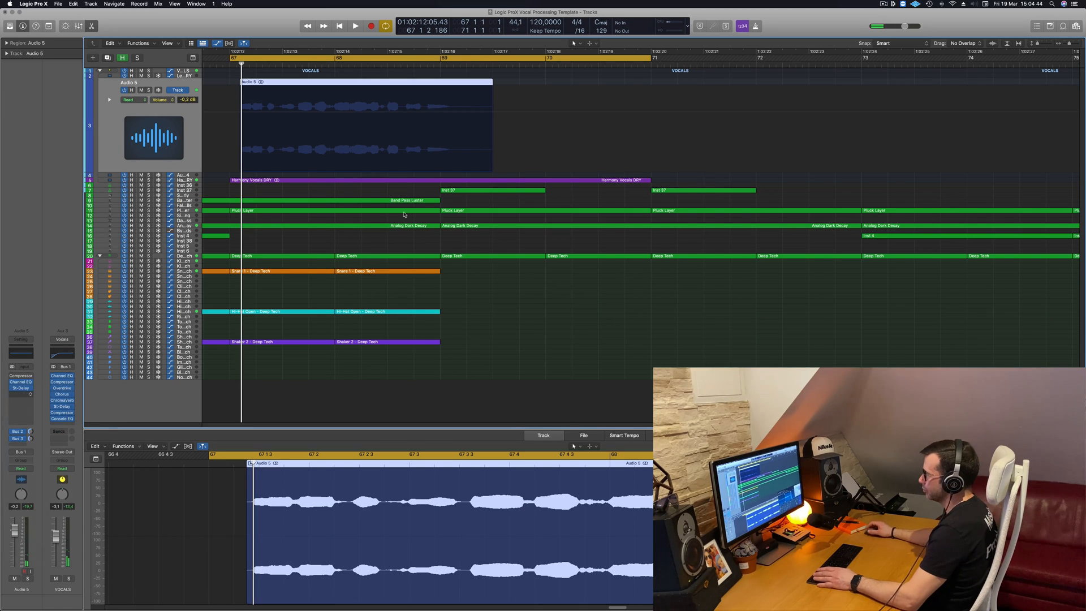
Set the Audio 5 compressor's side chain source to Kick 1 - Deep Tech (Inst 7)
drag(596, 110, 674, 115)
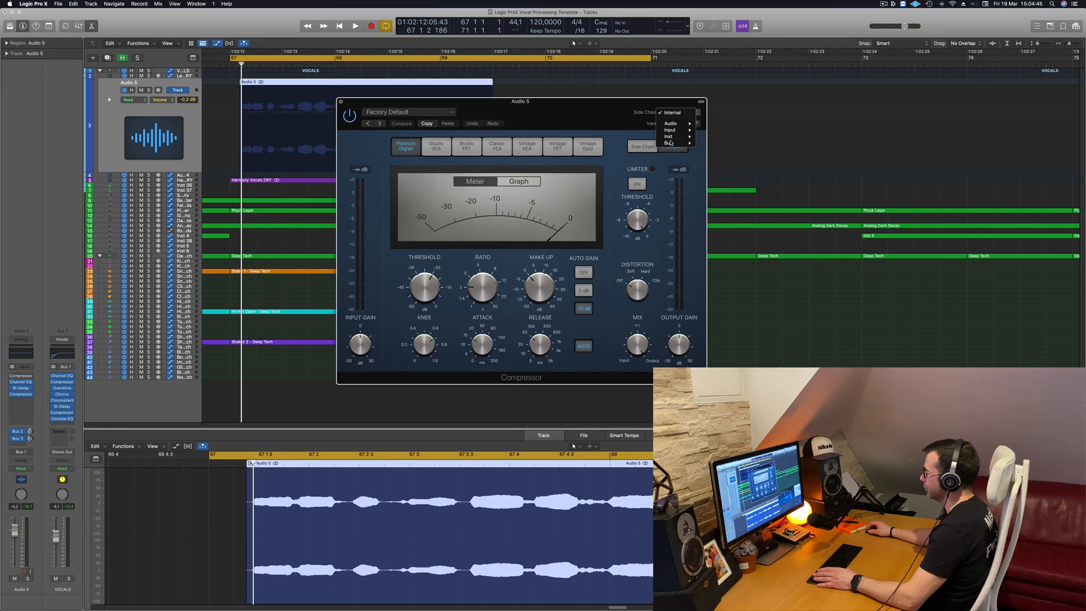
mouse_move(678, 132)
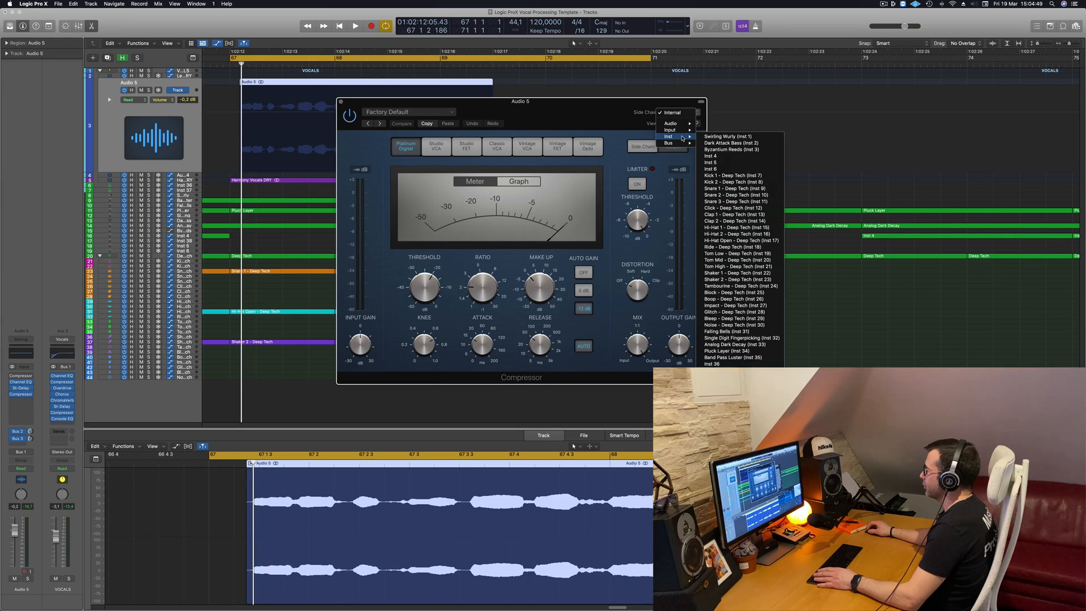
click(735, 175)
Adjust the compressor's ratio and set its threshold to about -21.5 dB during playback
drag(509, 102, 619, 102)
key(space)
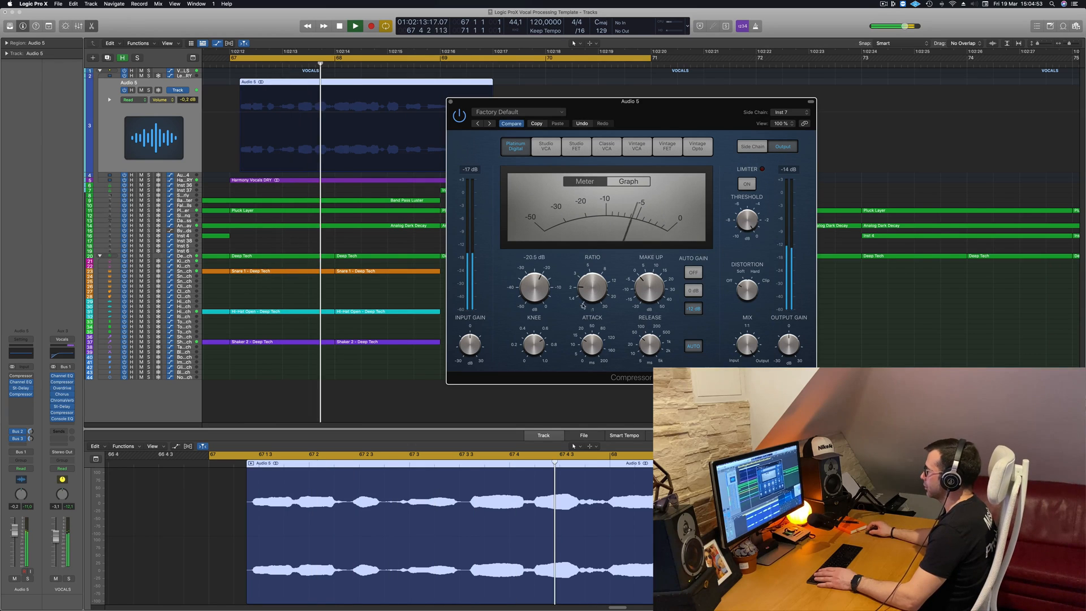
drag(594, 287, 595, 267)
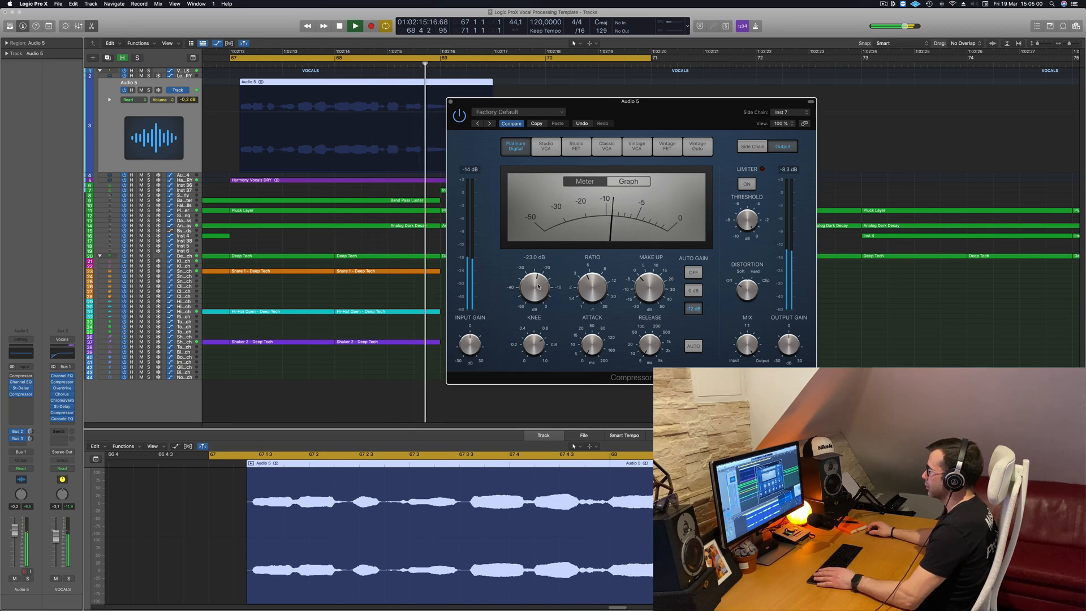
mouse_move(539, 287)
mouse_down()
mouse_move(541, 298)
mouse_move(536, 290)
mouse_up()
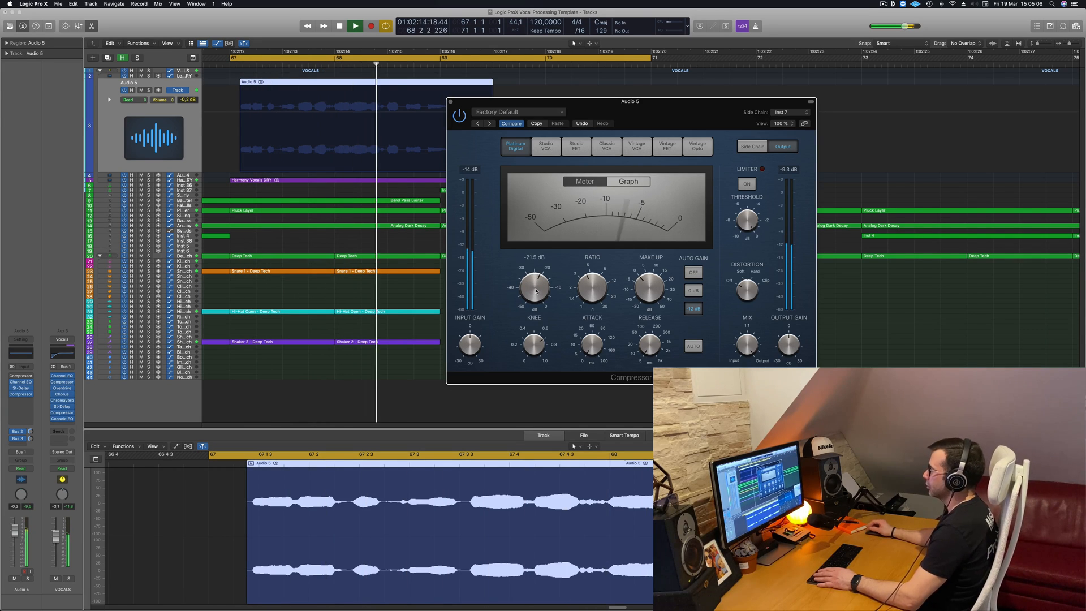
Replay the compressed Audio 5 vocal from bar 67 and close the compressor window
drag(664, 118, 786, 142)
key(space)
key(space)
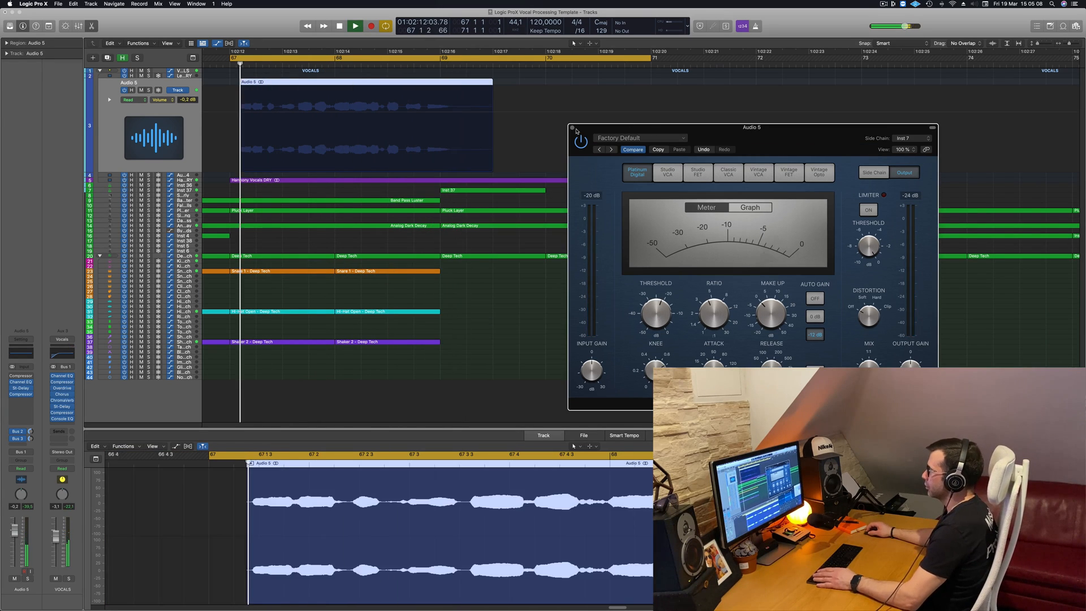
click(573, 126)
key(space)
key(space)
Compare the Harmony Vocals DRY track switched off and on, and check it in solo during playback
click(184, 180)
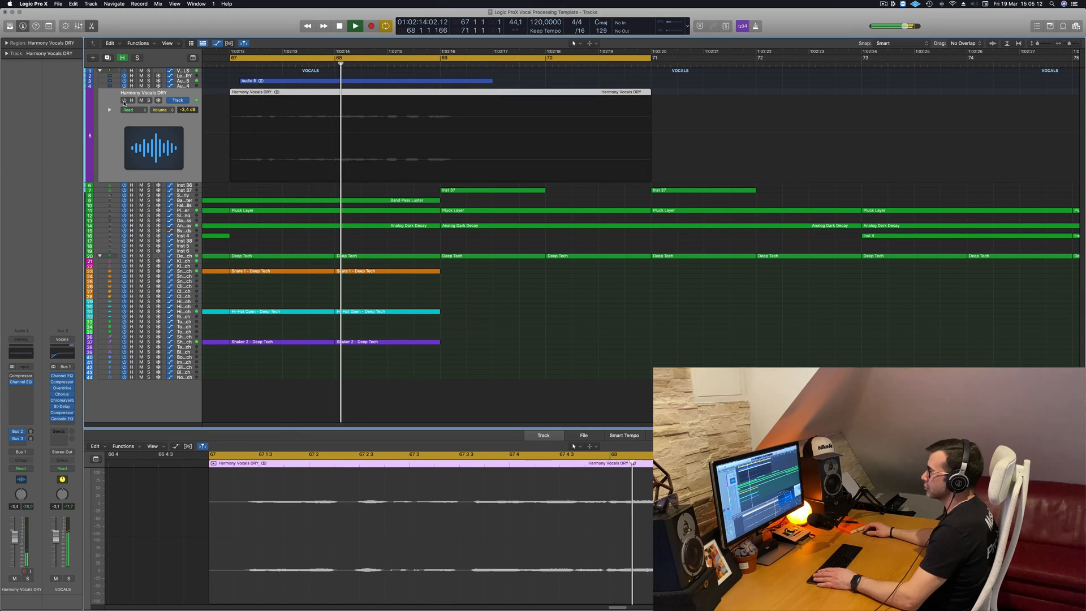
click(125, 100)
key(space)
key(space)
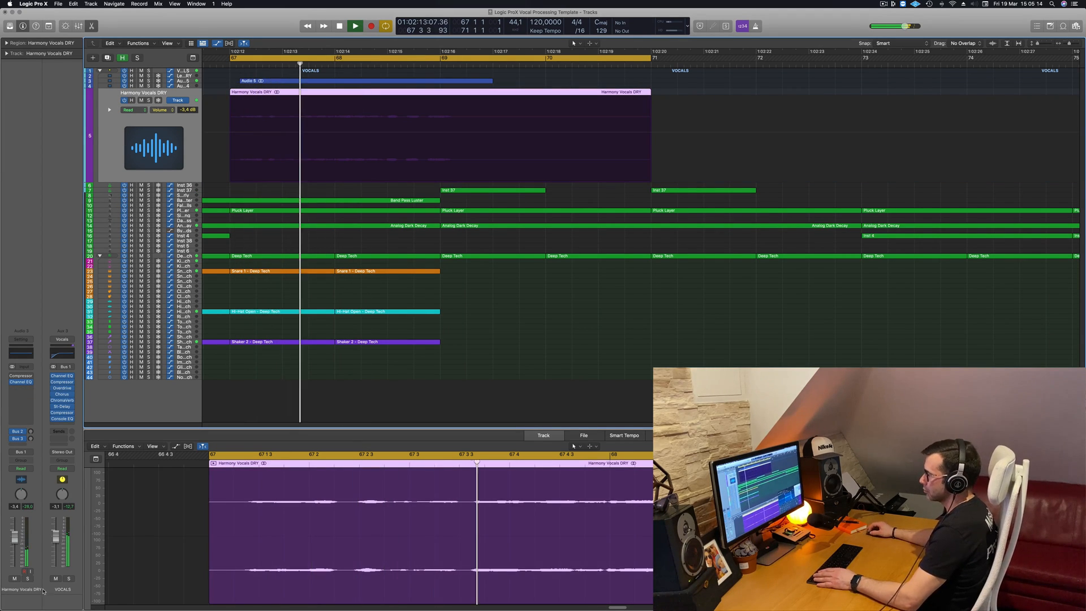
click(26, 579)
click(27, 579)
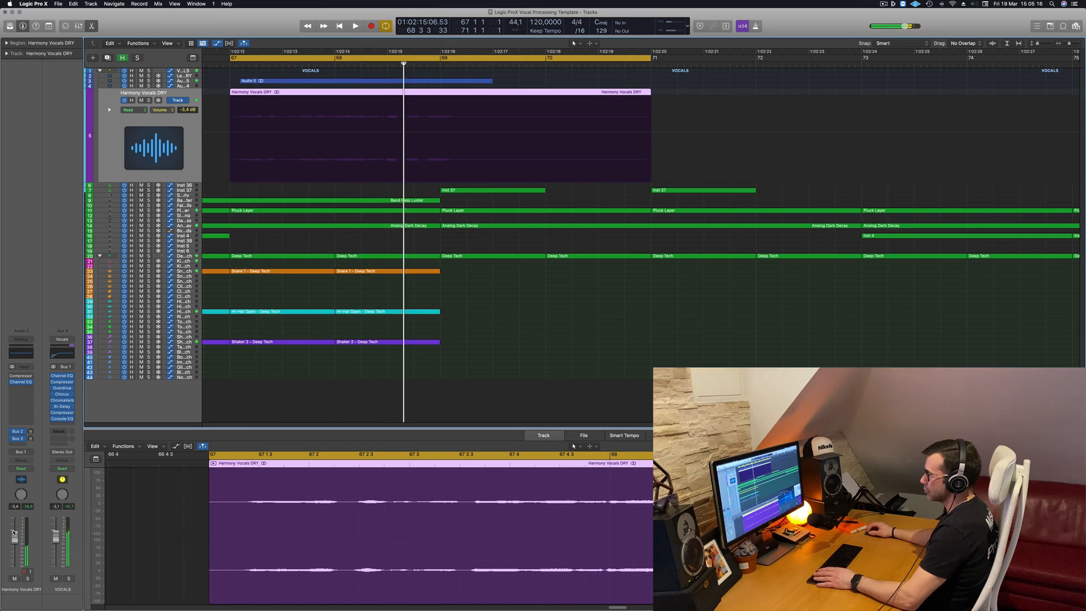
Lower the Harmony Vocals DRY track's volume to about -5.4 dB while playing bars 67 to 70
key(space)
key(space)
drag(14, 537, 15, 541)
key(super+Left)
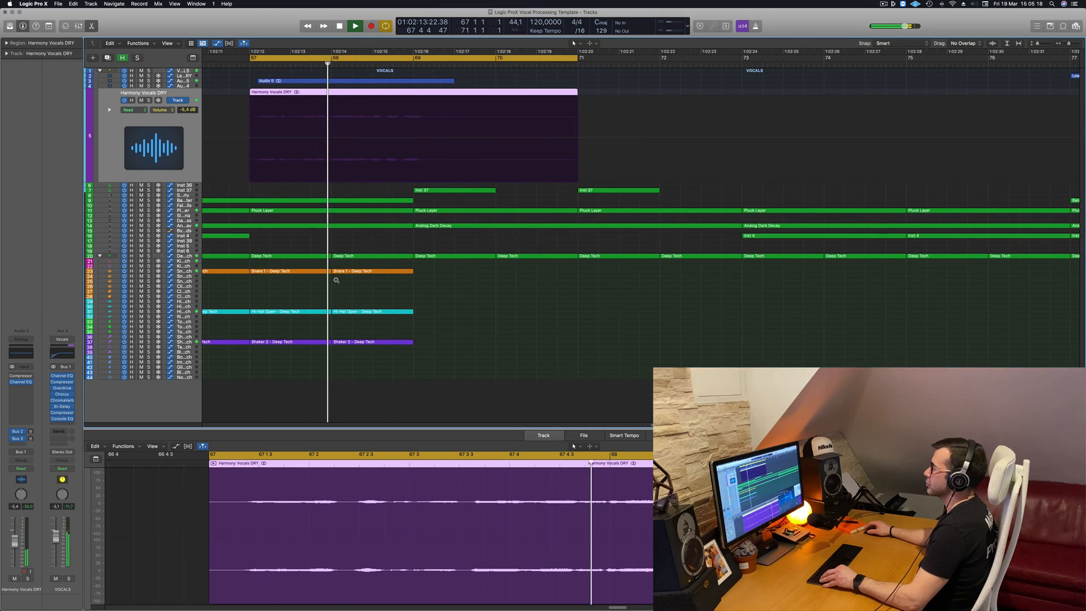
scroll(449, 206, left, 5)
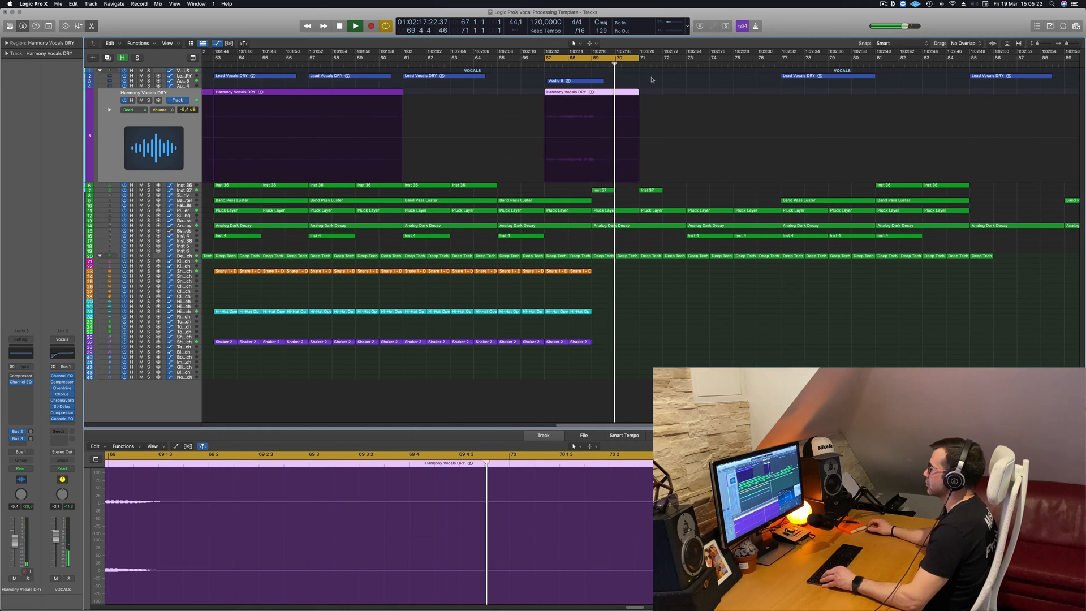
Extend the cycle range's end to bar 85 and continue playback from around bar 77
scroll(697, 111, left, 5)
scroll(699, 111, left, 1)
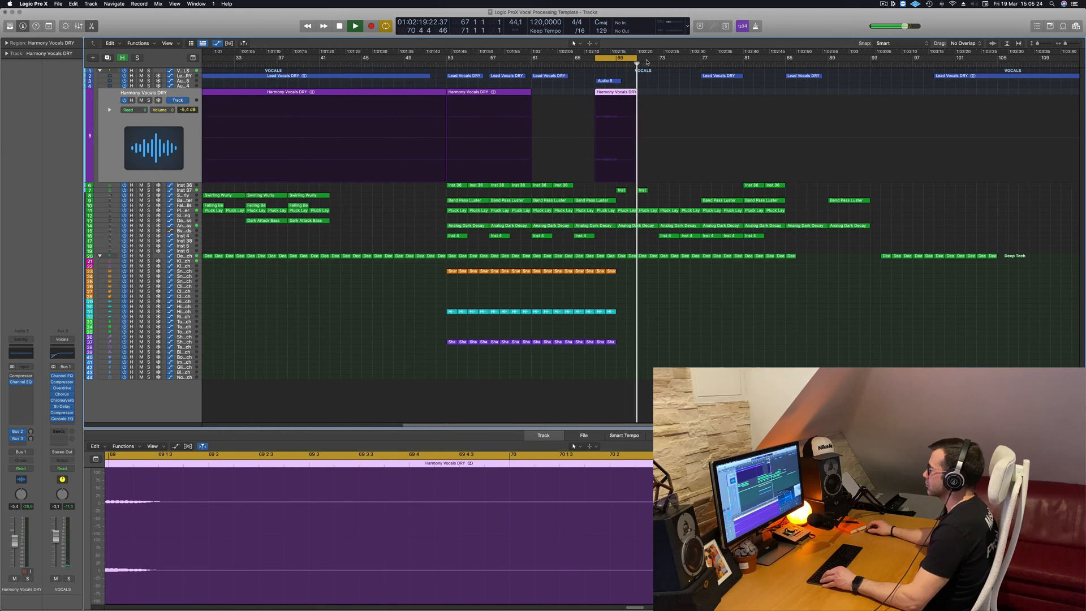
drag(636, 58, 786, 68)
scroll(703, 90, left, 2)
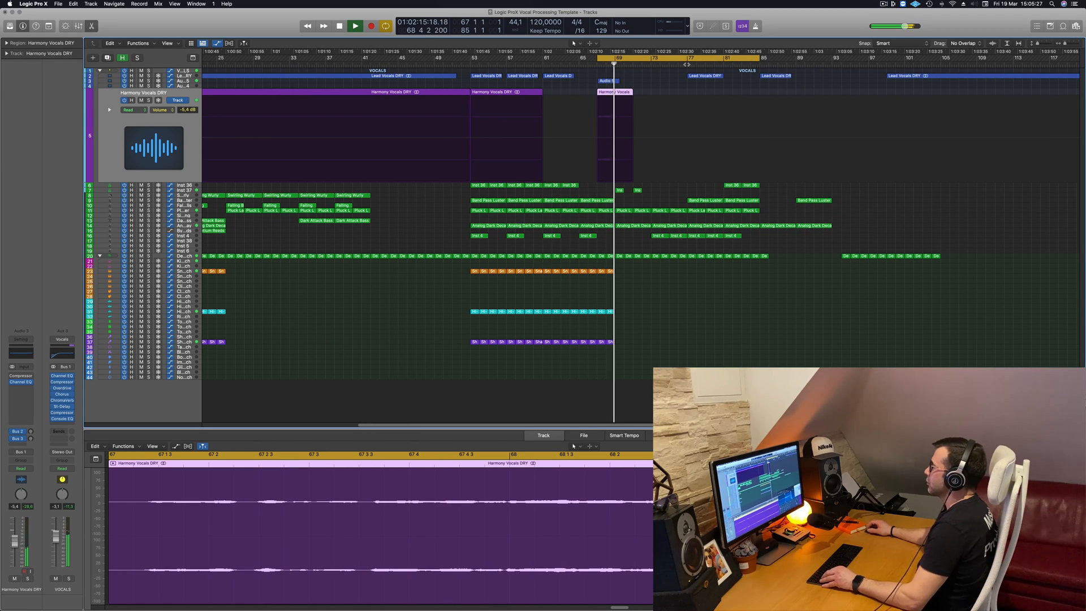
click(687, 64)
scroll(732, 78, right, 2)
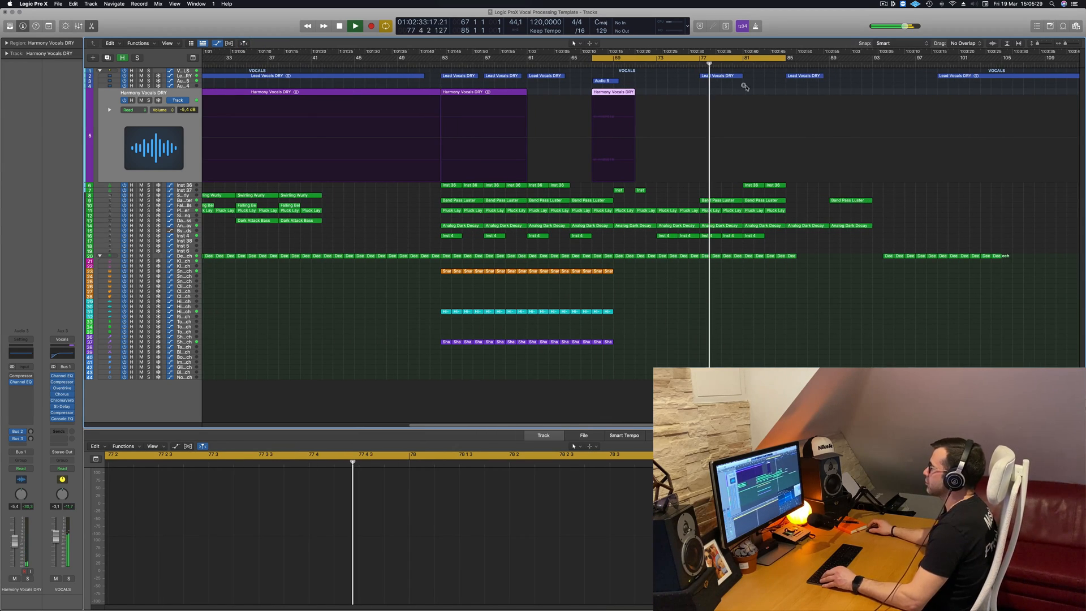
Try placing the Lead Vocals DRY region from bar 77 at bar 81 and undo it
scroll(745, 86, right, 2)
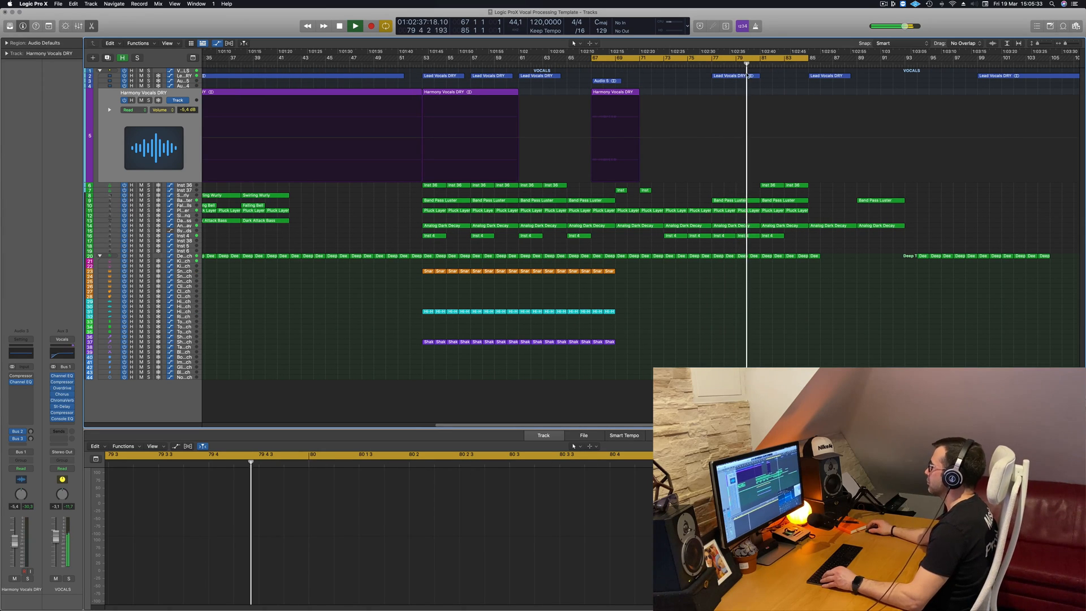
drag(735, 76, 785, 77)
key(super+z)
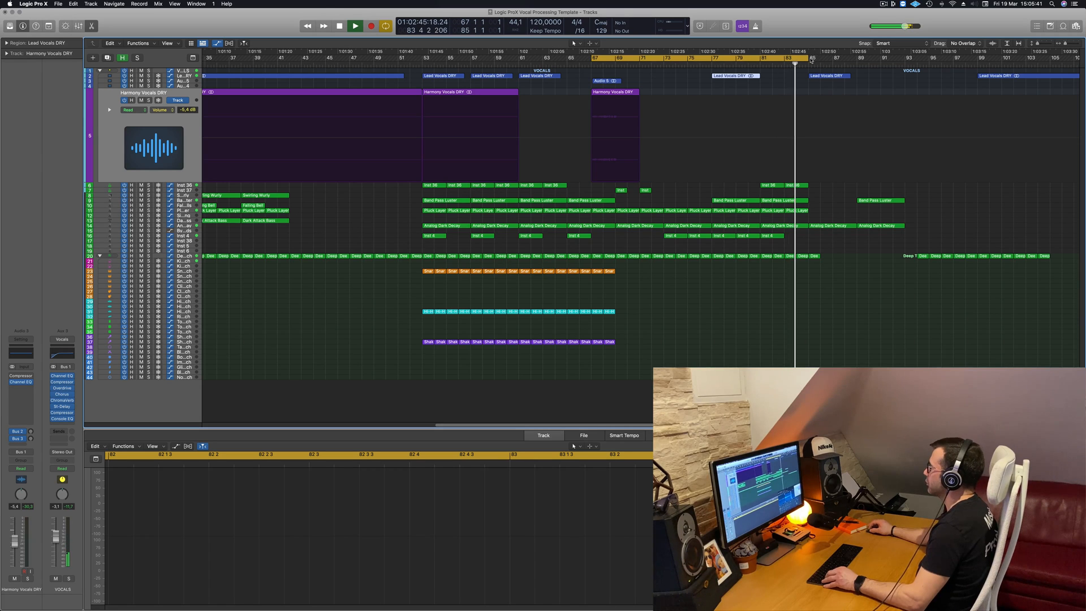
Extend the cycle range's end to bar 89 and replay the transition from bar 84
drag(808, 58, 866, 59)
scroll(911, 112, up, 3)
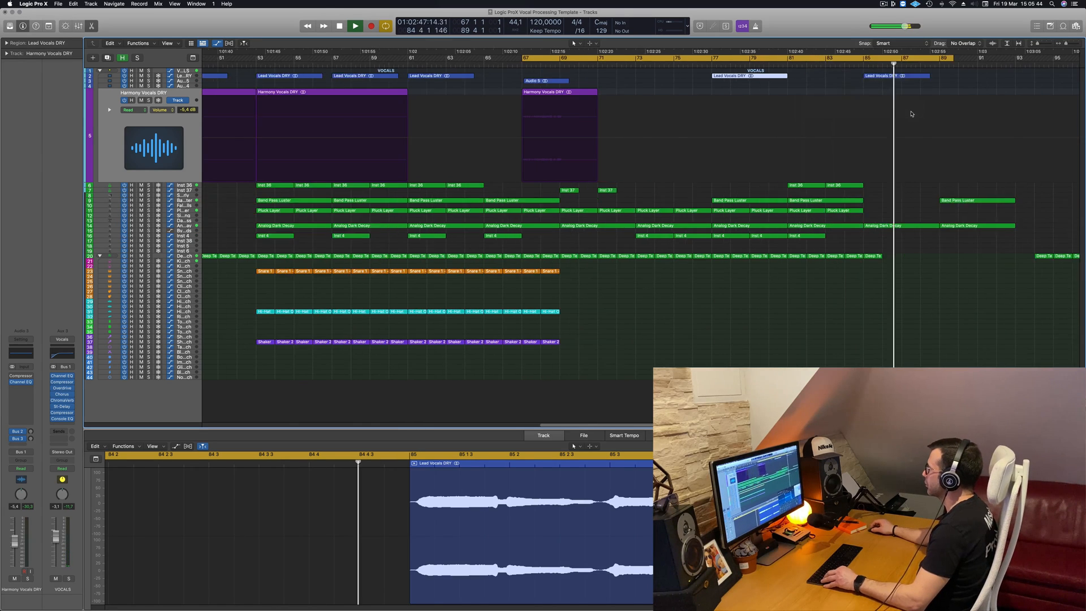
scroll(917, 139, down, 4)
scroll(920, 146, up, 5)
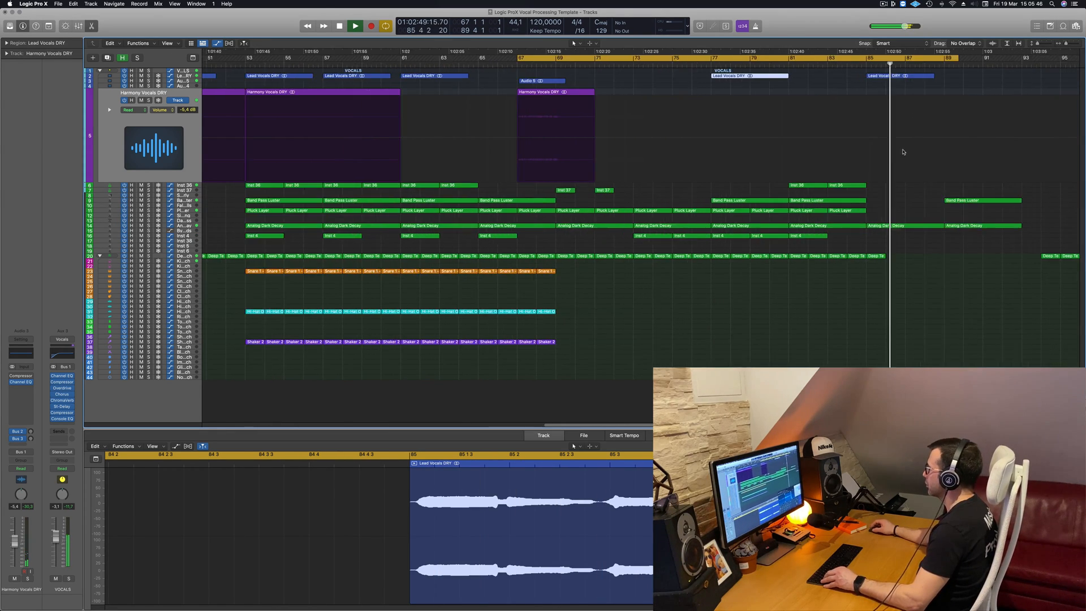
click(860, 60)
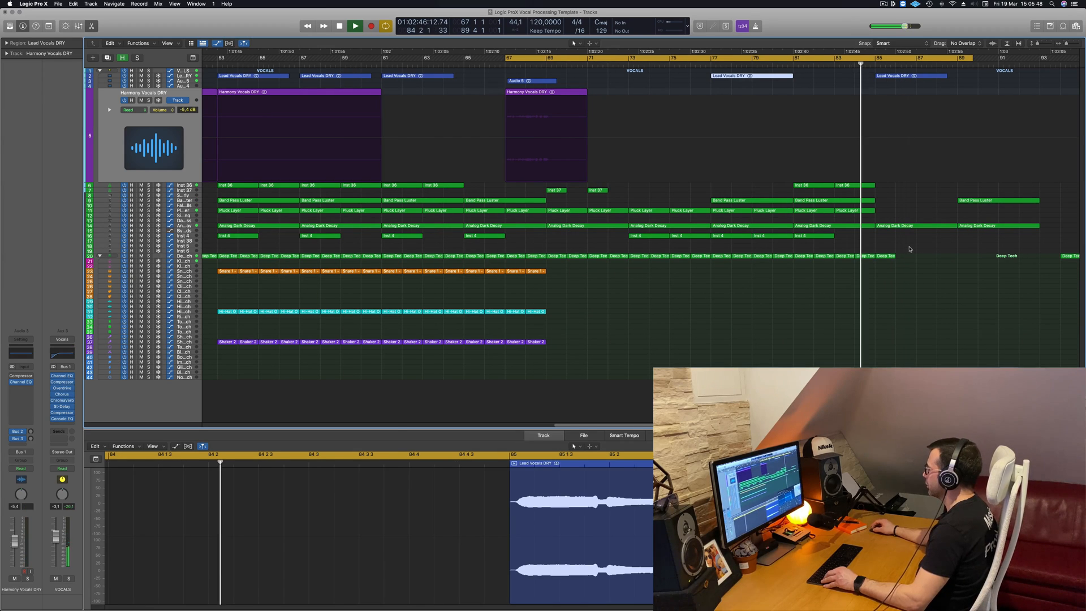
Delete the Deep Tech region at bar 85 so the drum pattern ends there
click(885, 256)
click(886, 267)
scroll(905, 264, down, 5)
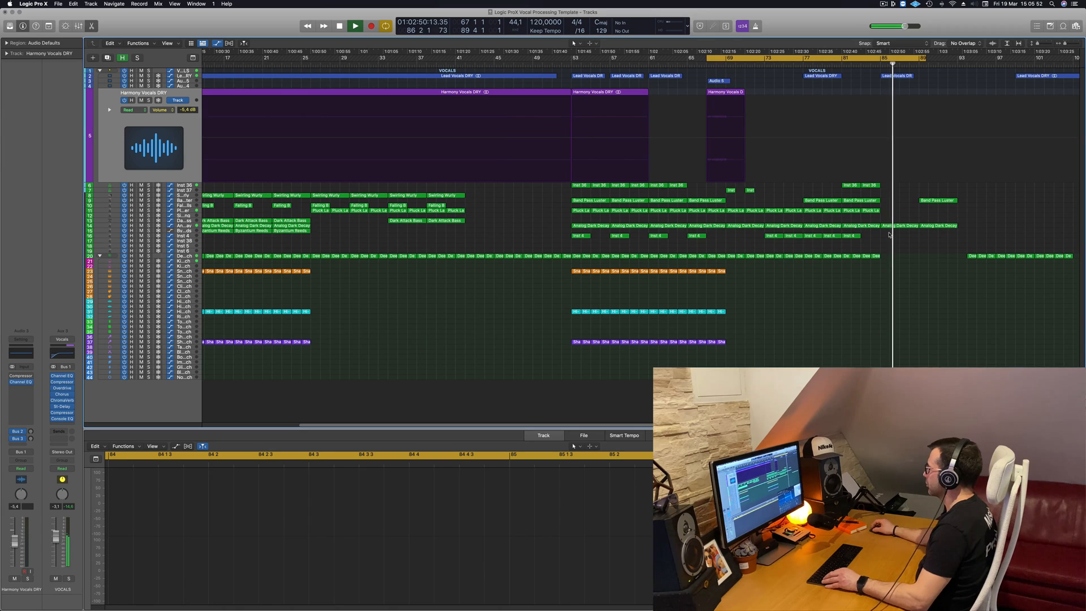
scroll(885, 259, up, 1)
scroll(903, 253, right, 5)
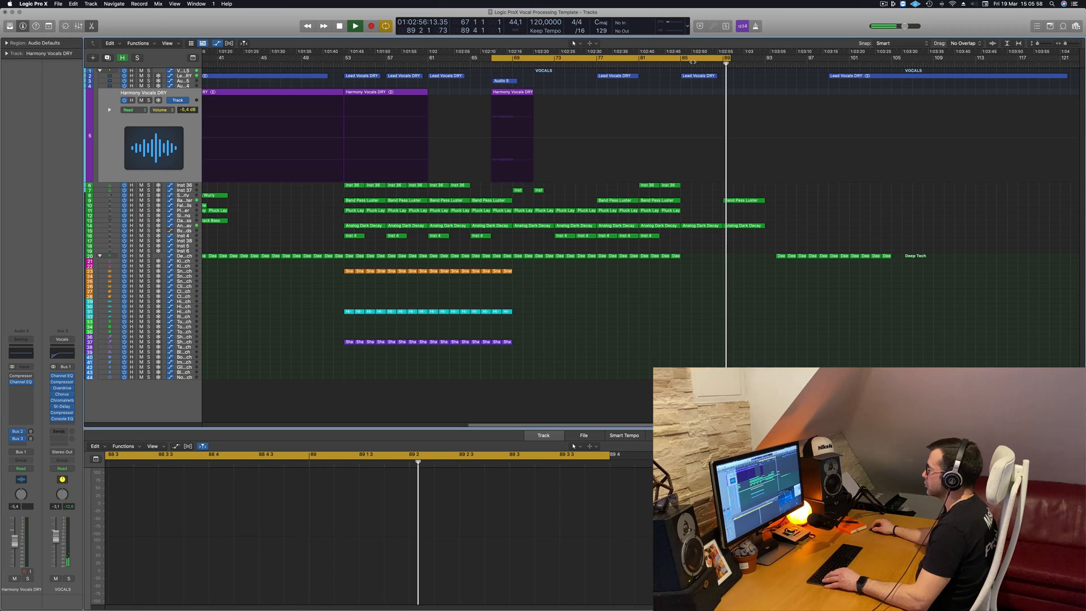
Replay from bar 84 and slightly trim the end of the Lead Vocals DRY region that starts at bar 85
click(671, 64)
scroll(717, 75, up, 4)
click(745, 76)
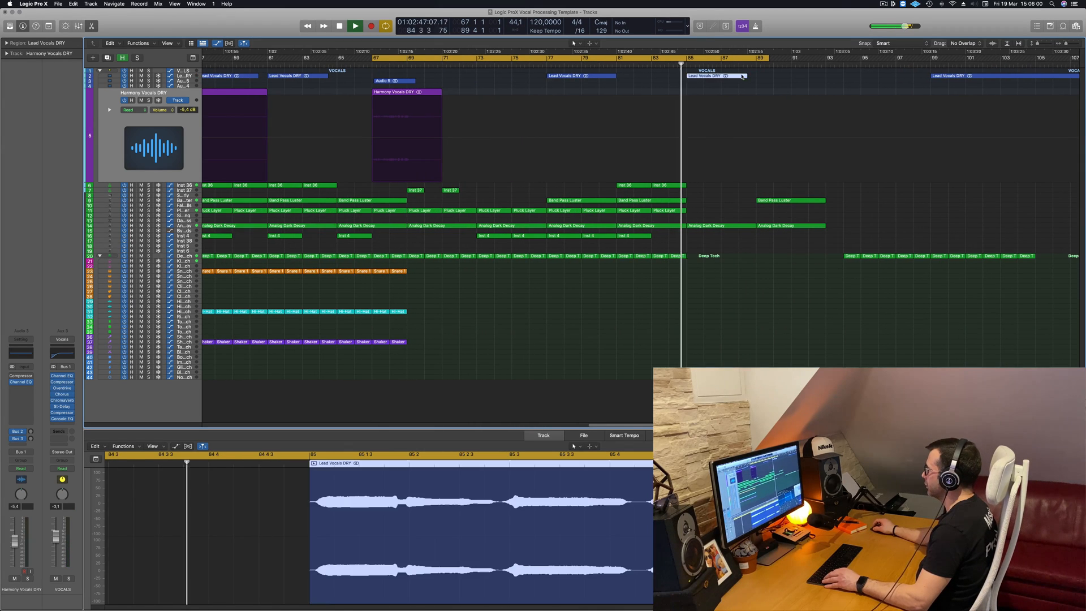
drag(745, 75, 743, 75)
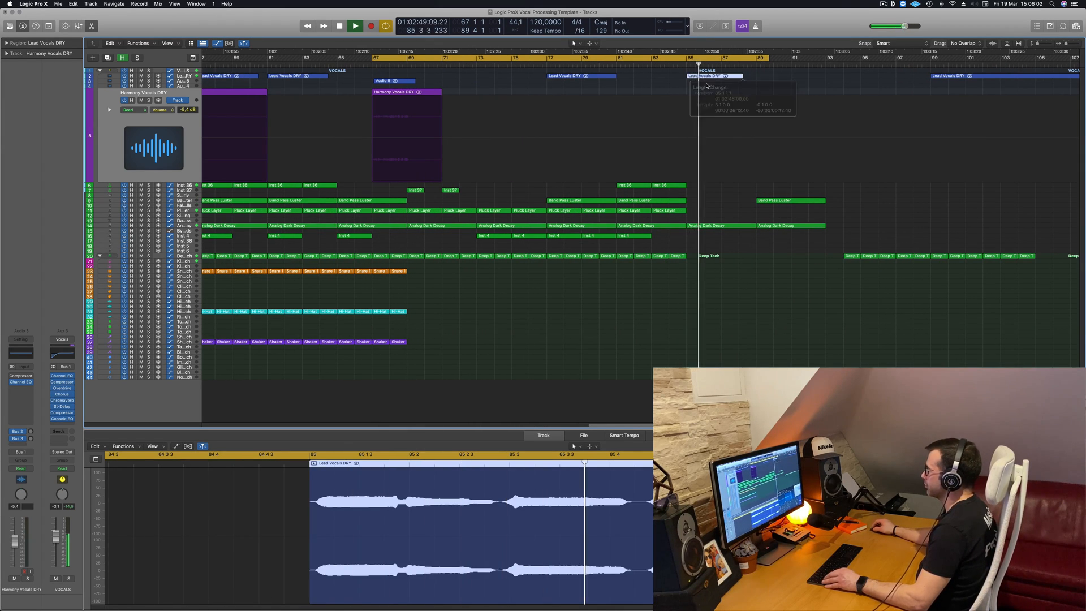
scroll(660, 131, down, 1)
scroll(659, 131, down, 1)
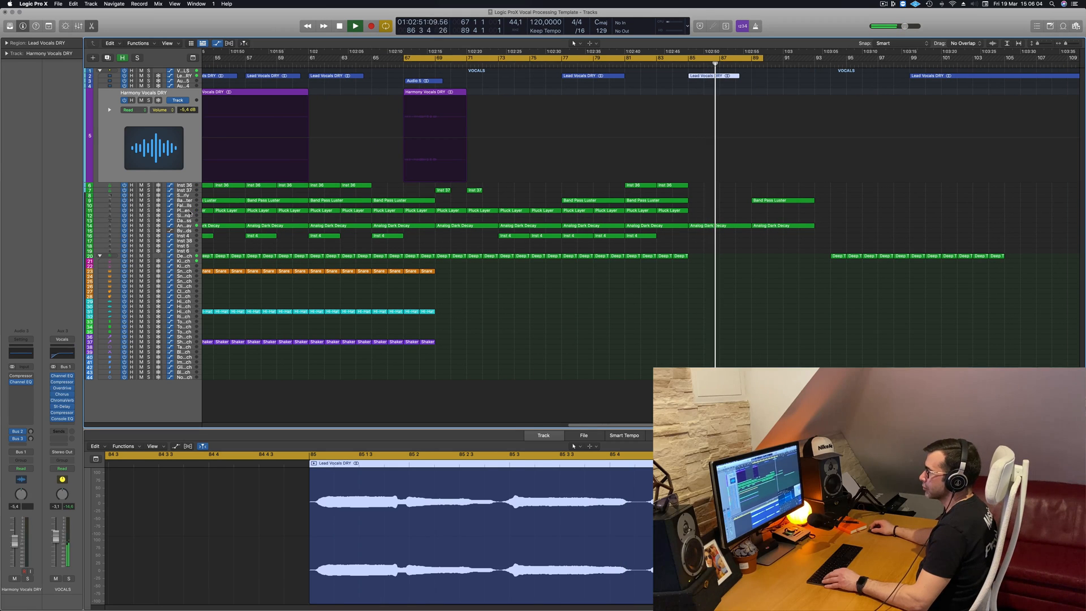
Try a copy of the last Pluck Layer region at bar 89 during playback and delete it
click(182, 211)
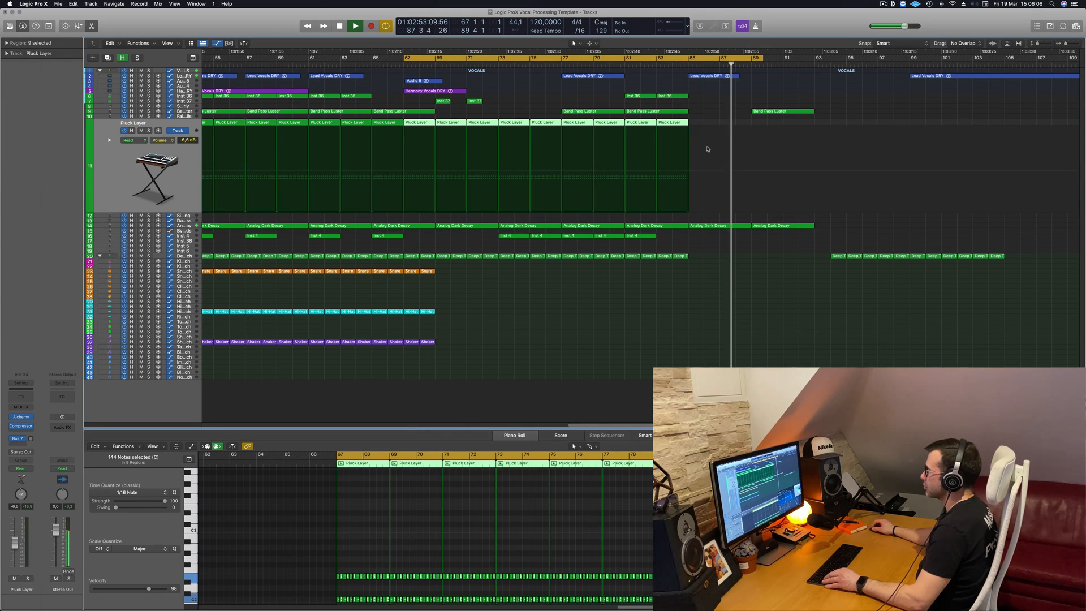
drag(669, 129, 765, 129)
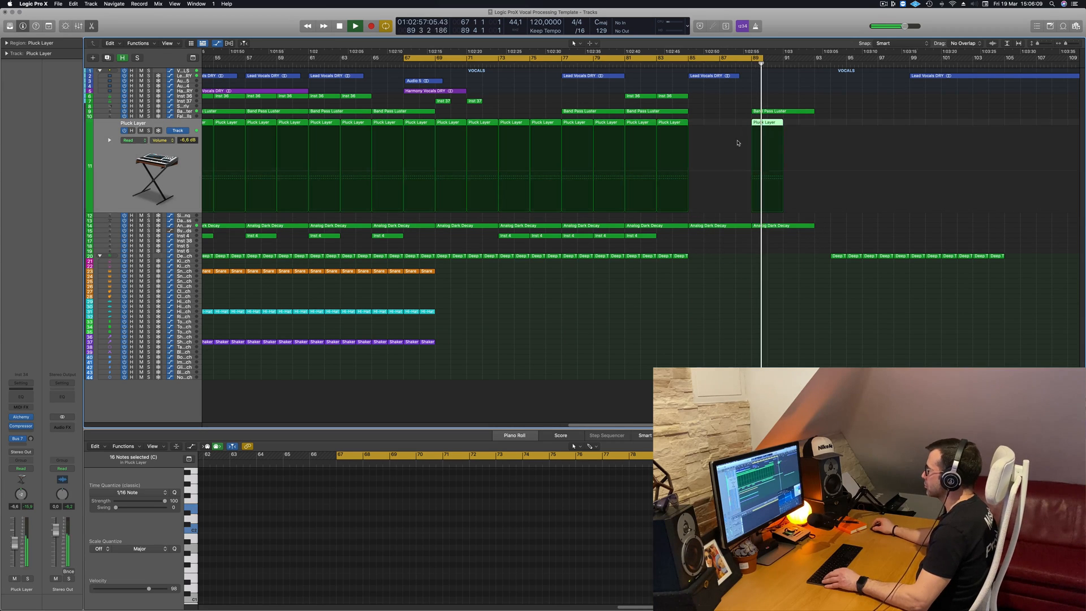
key(shift+space)
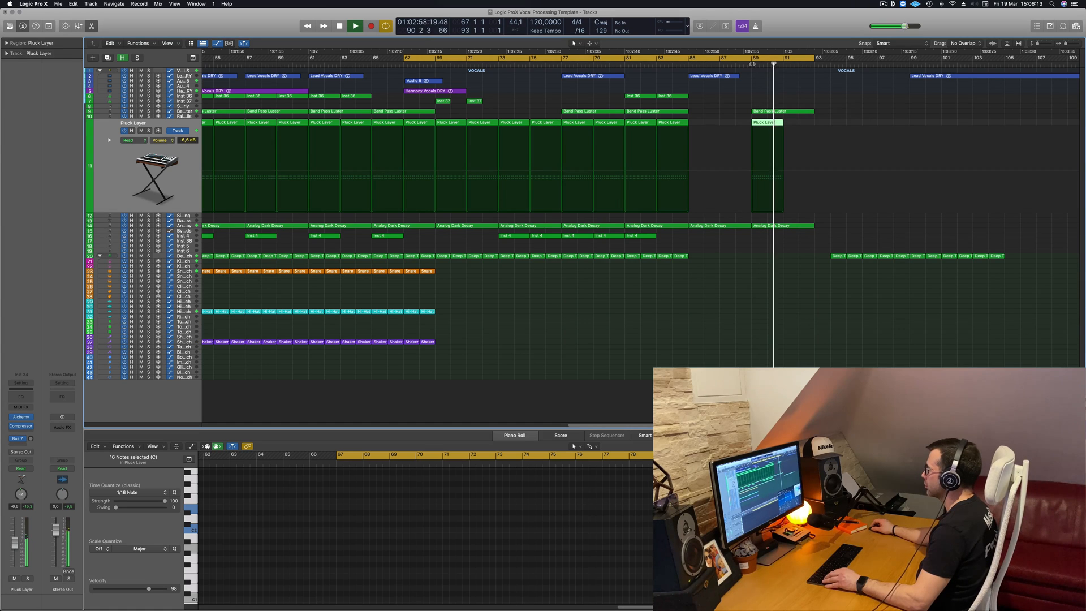
key(shift+space)
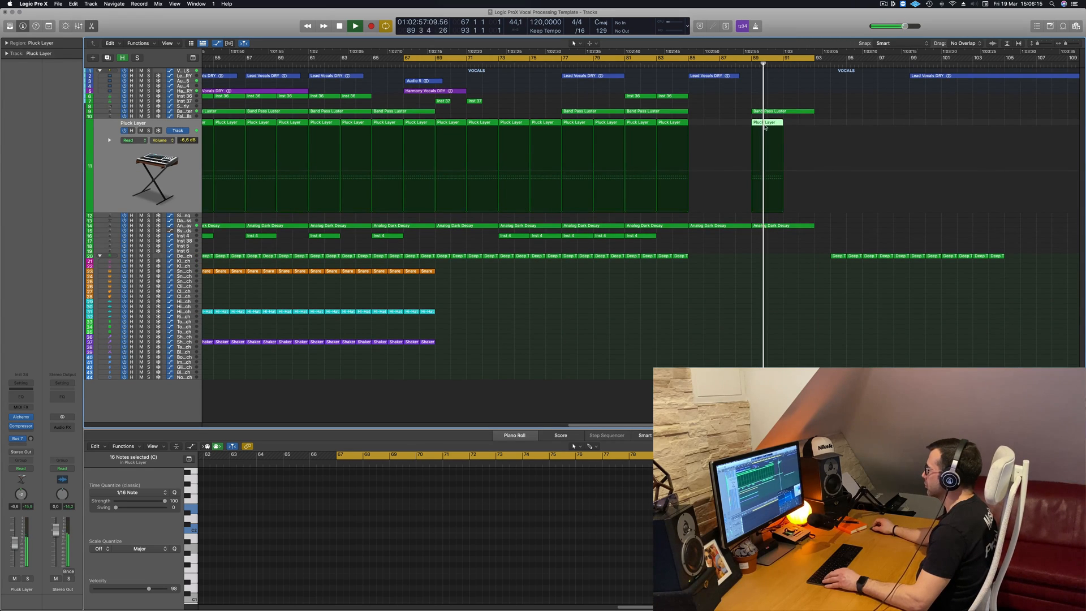
key(Delete)
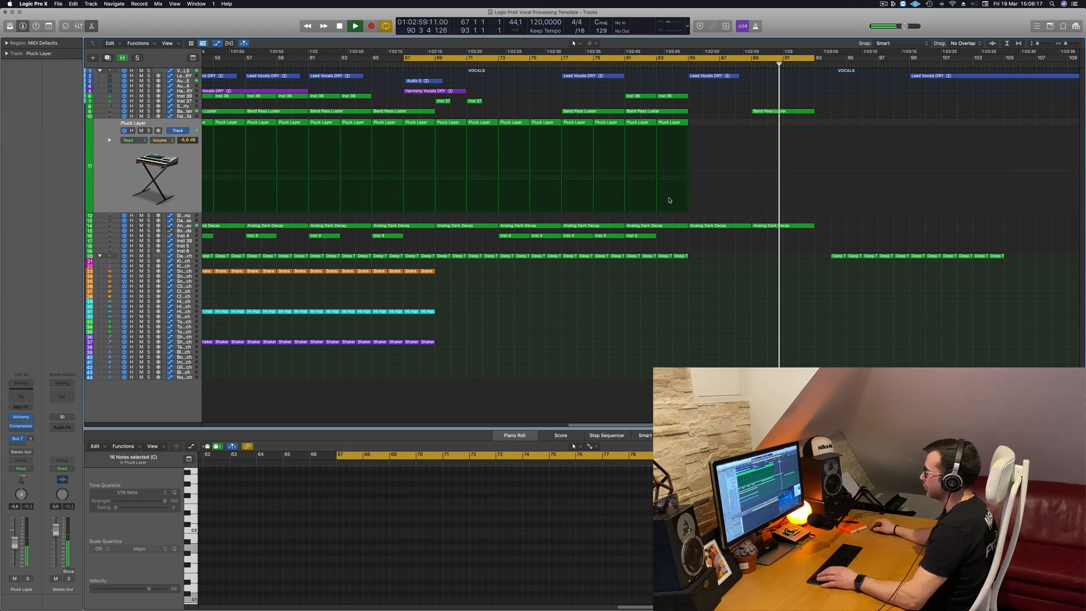
Replay the section from bar 67 and move the Inst 4 region from bar 79 to bar 75
key(space)
key(space)
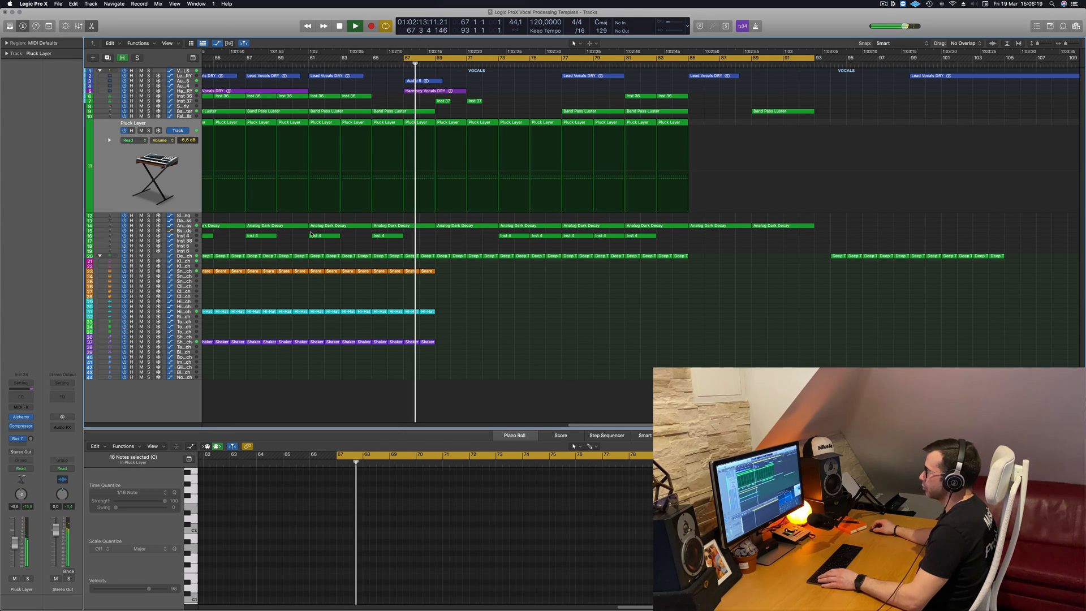
click(469, 238)
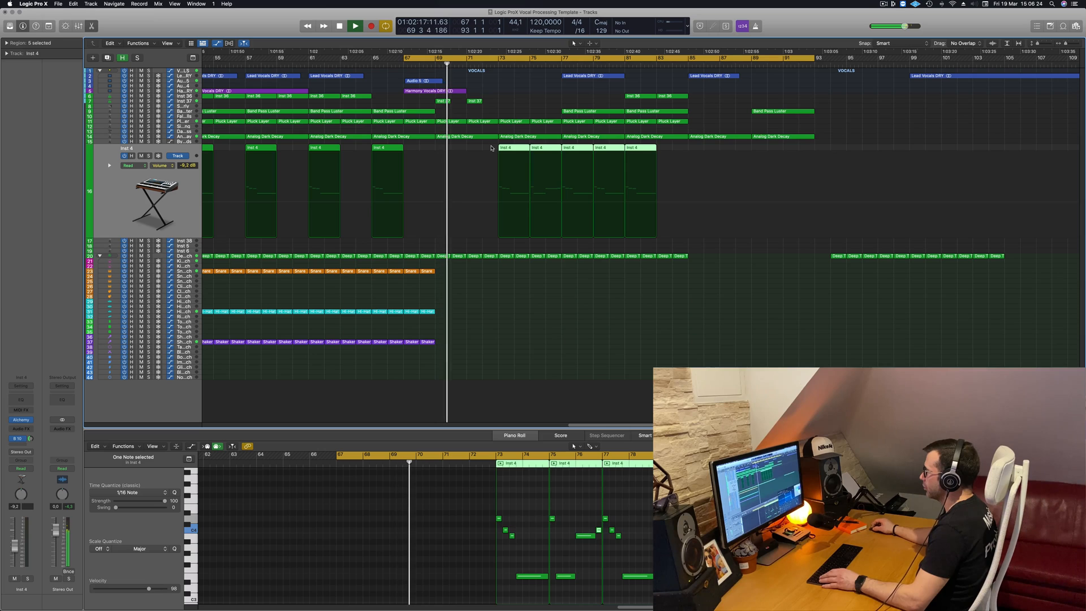
drag(489, 146, 541, 153)
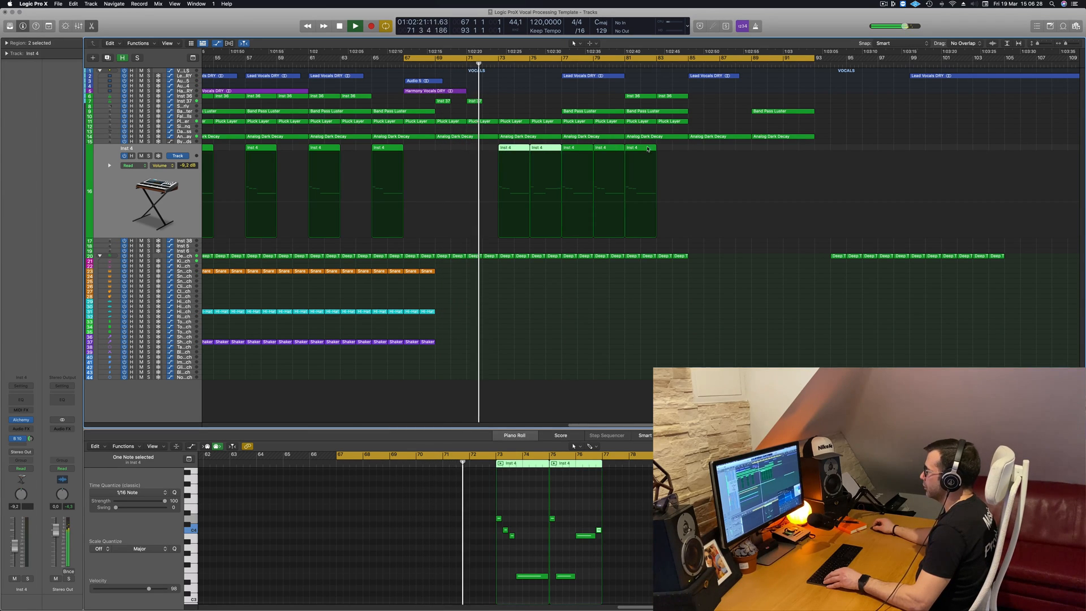
click(700, 145)
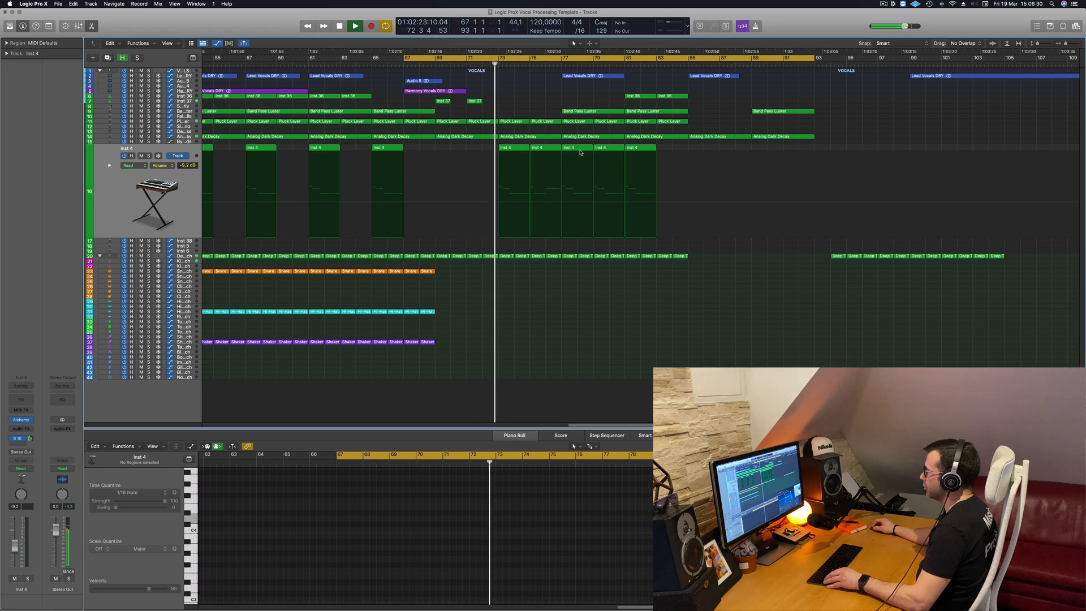
click(609, 147)
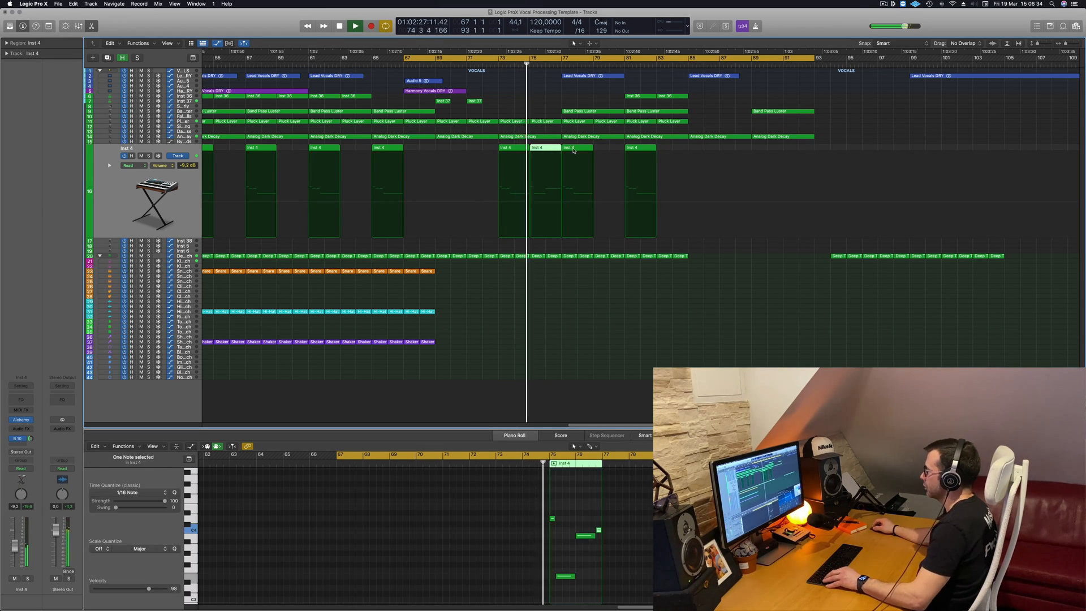
drag(610, 148, 545, 151)
Copy the two Inst 4 regions at bars 73 and 75 to bar 89
click(506, 148)
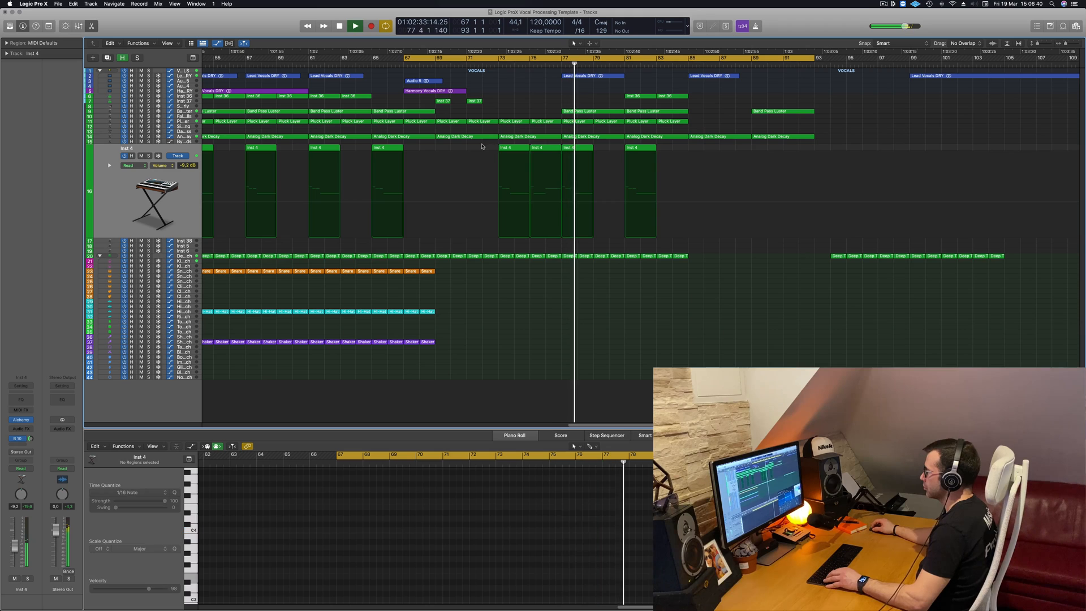
shift+click(557, 149)
drag(559, 149, 876, 150)
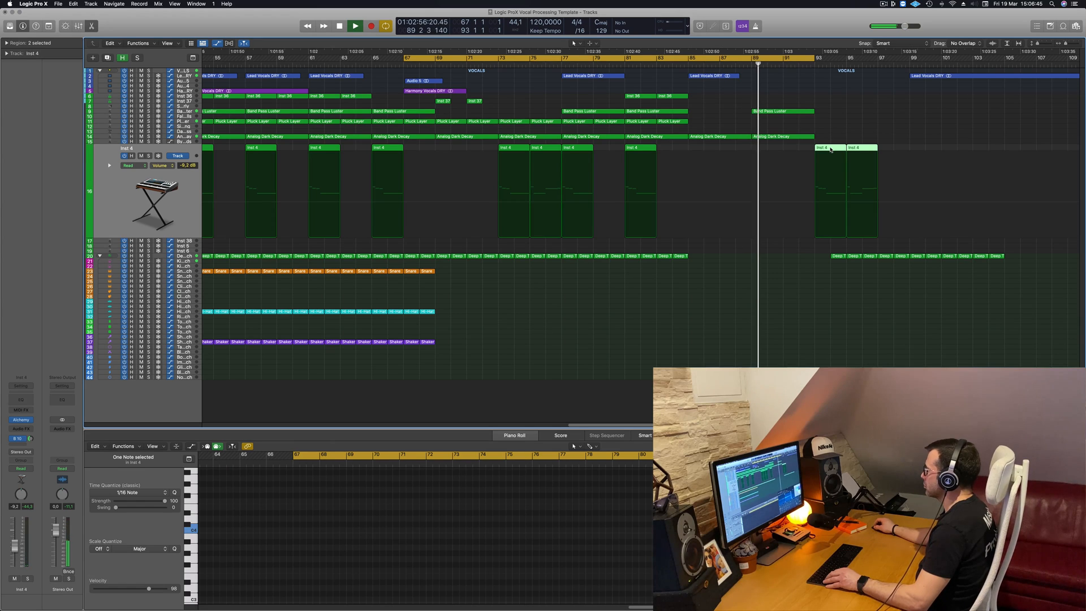
drag(830, 149, 768, 151)
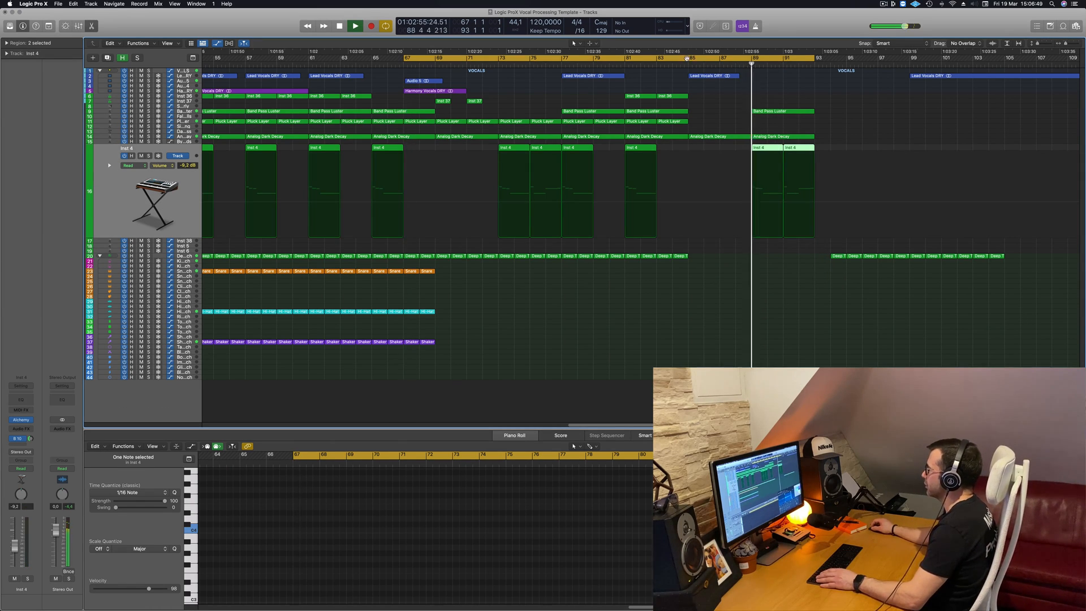
Set the cycle range to bars 85–93 and copy the Deep Tech region from bar 94 to bar 93
drag(690, 59, 814, 59)
scroll(859, 127, down, 2)
drag(834, 256, 822, 259)
scroll(826, 237, down, 5)
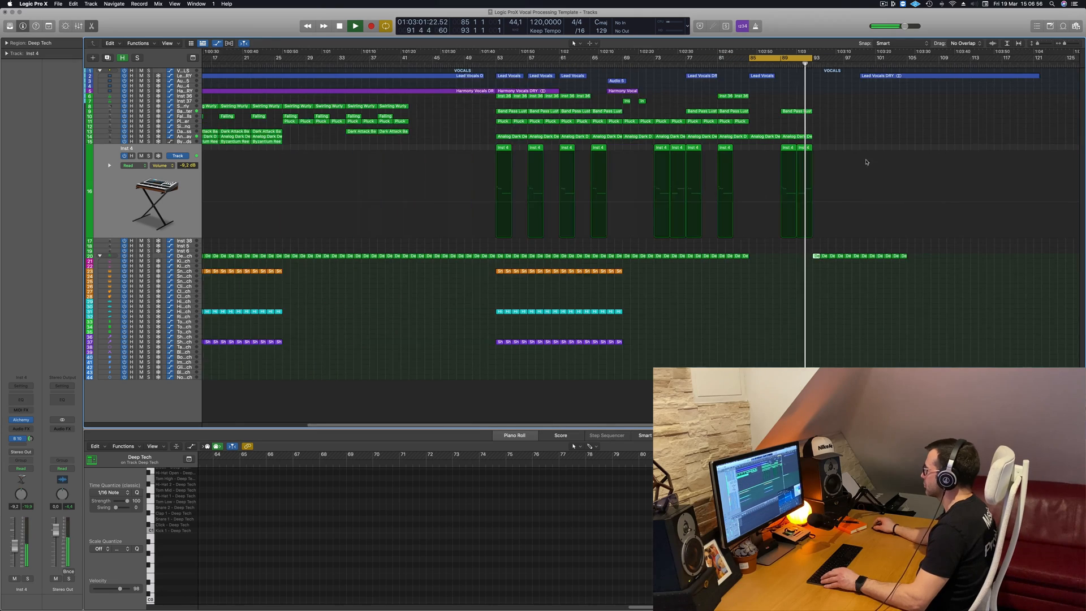
Copy the two Inst 4 regions from bar 89 to bar 93 and extend the cycle range's end to bar 97
click(806, 149)
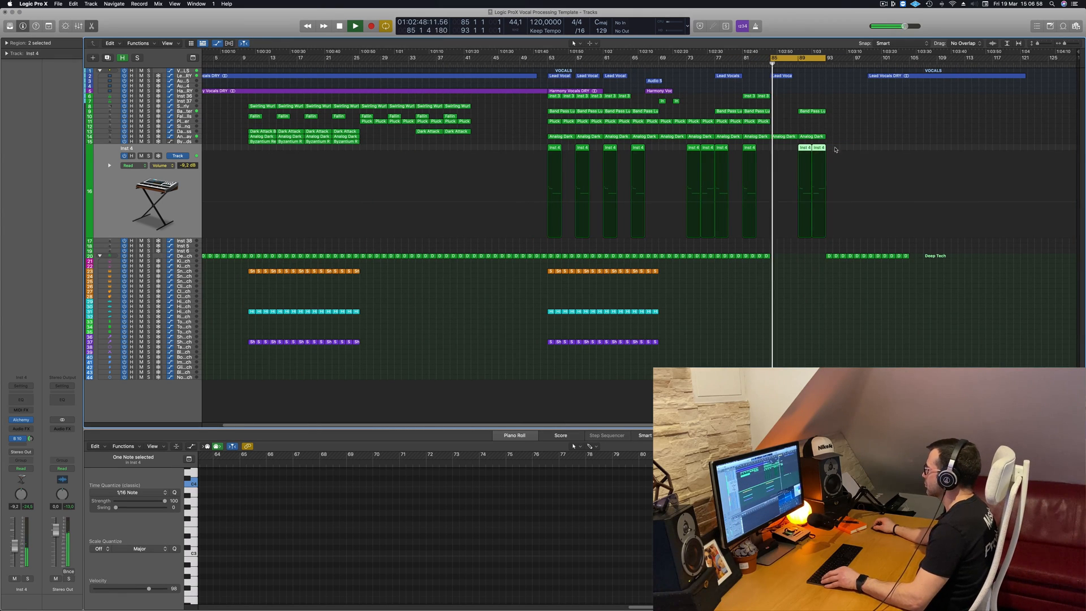
drag(808, 149, 835, 149)
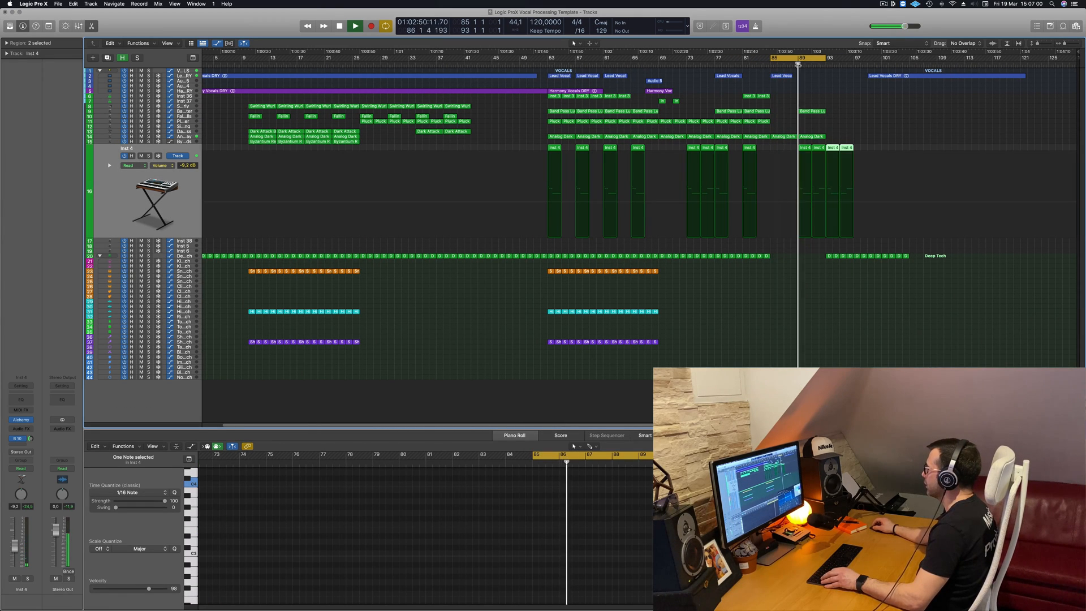
drag(825, 59, 876, 99)
key(super+Right)
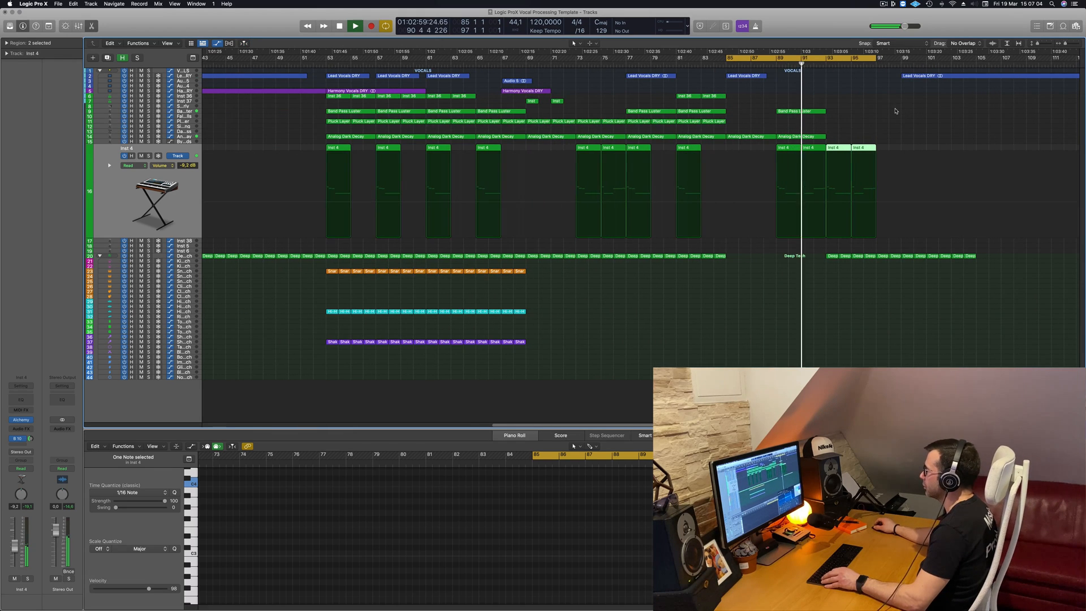
key(super+Left)
key(super+Right)
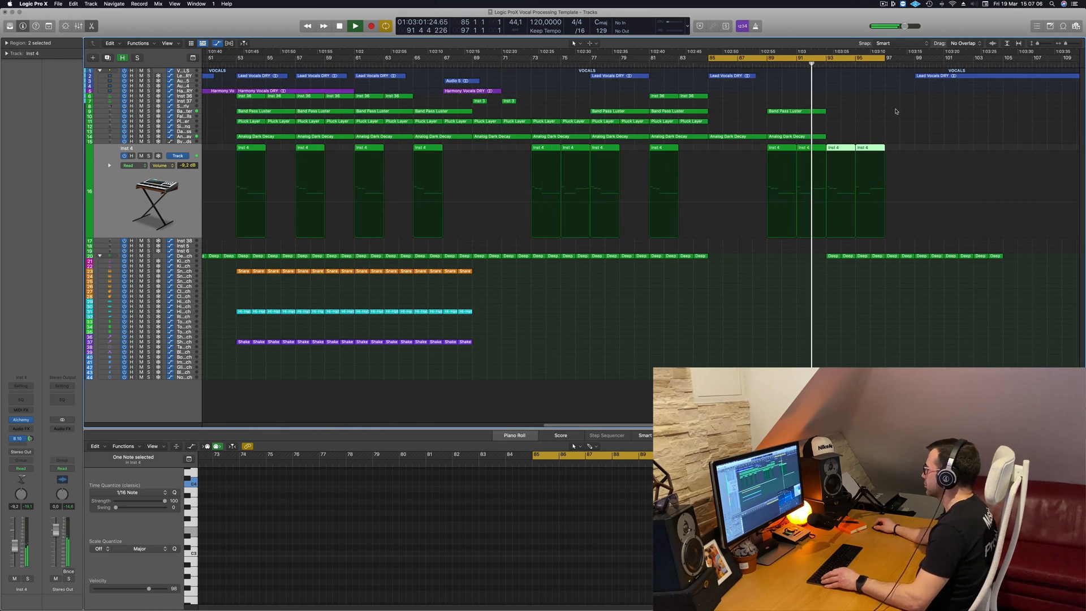
key(super+Left)
key(super+Right)
key(super+Left)
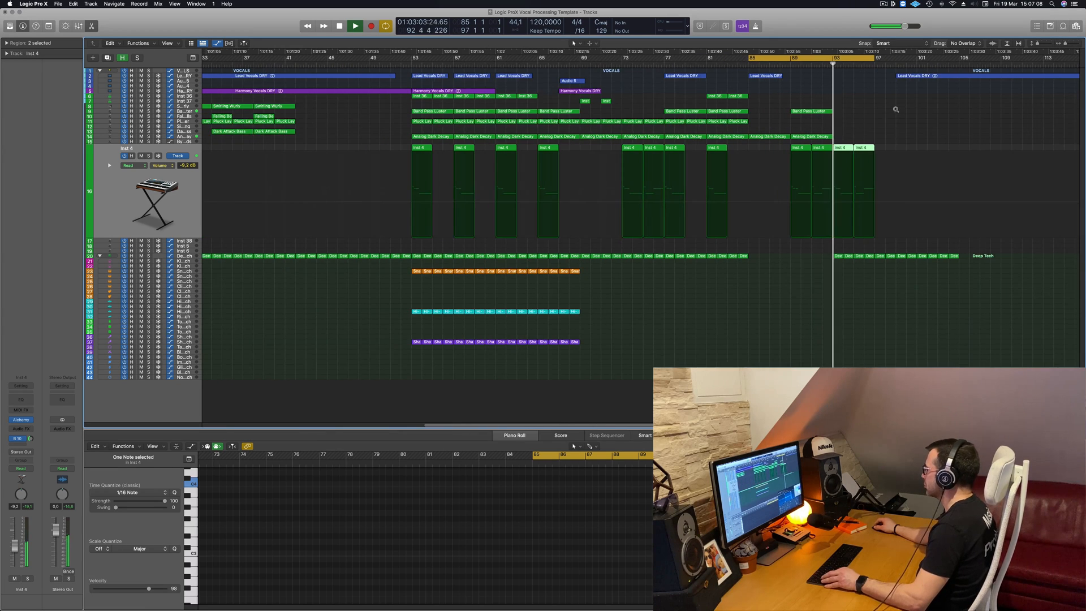
key(super+Right)
key(super+Right)
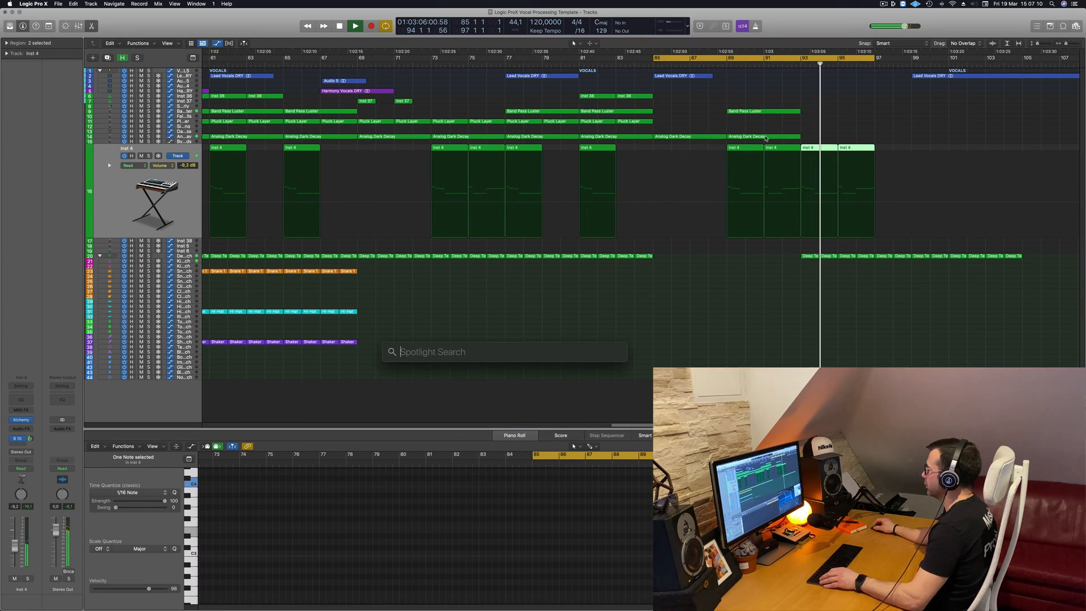
Copy the Analog Dark Decay region from bar 89 to bar 93 and try moving the Band Pass Luster region to bar 93
drag(766, 139, 840, 138)
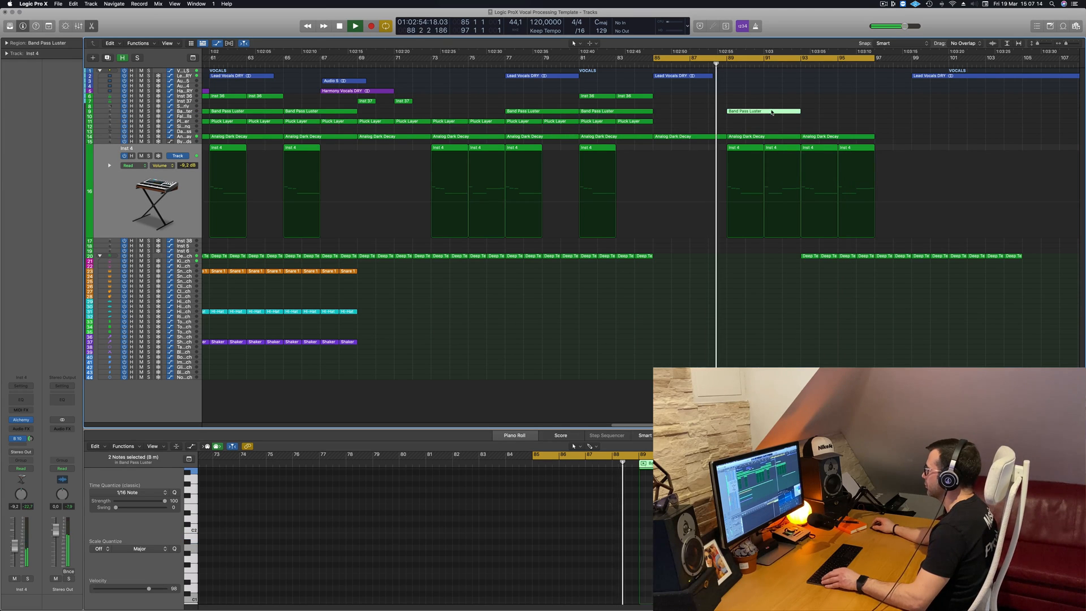
drag(772, 111, 839, 113)
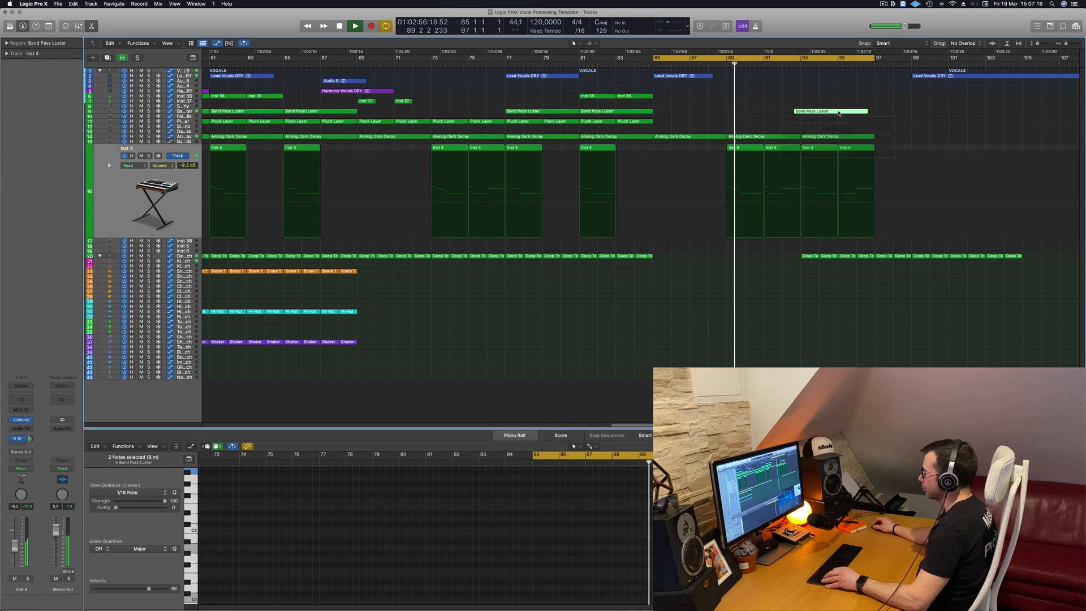
click(686, 102)
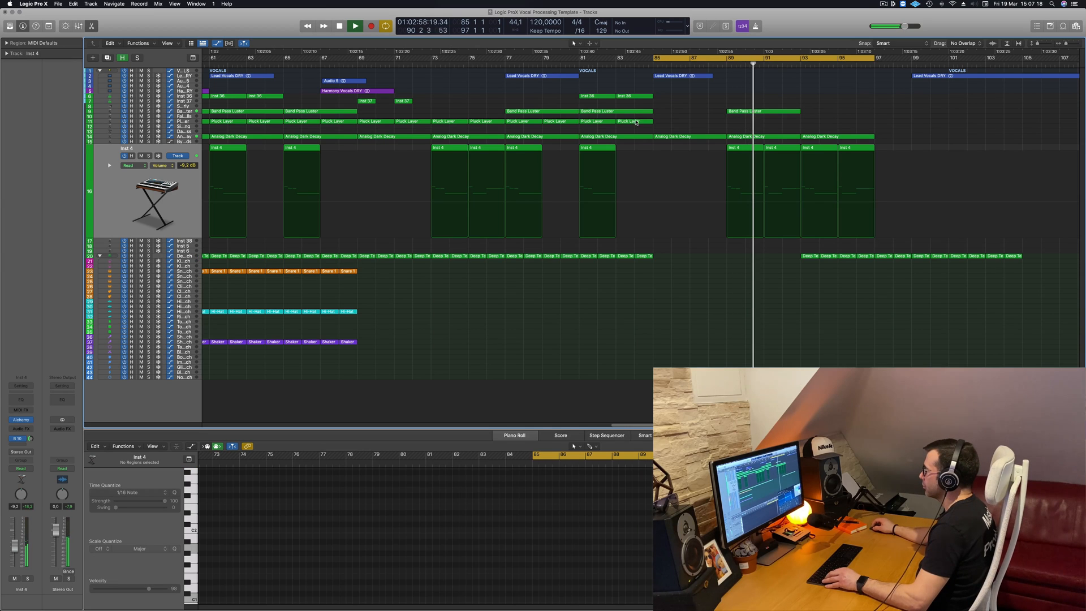
Copy the two Pluck Layer regions at bars 81 and 83 to bar 93
click(626, 123)
shift+click(601, 125)
drag(599, 124, 818, 124)
scroll(809, 129, left, 5)
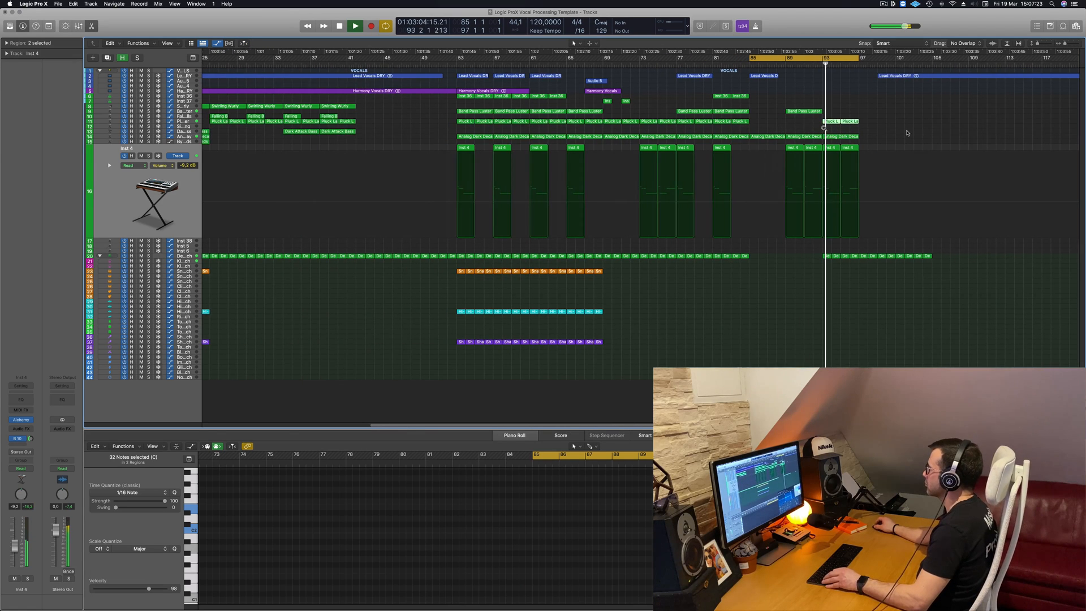
scroll(907, 133, right, 4)
scroll(910, 132, left, 5)
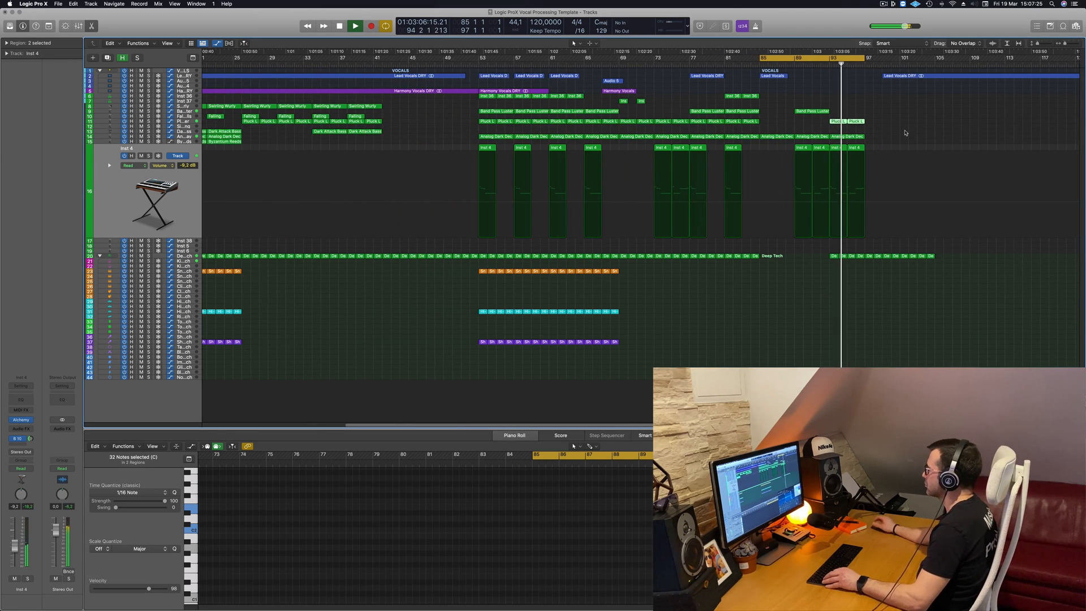
scroll(891, 122, left, 2)
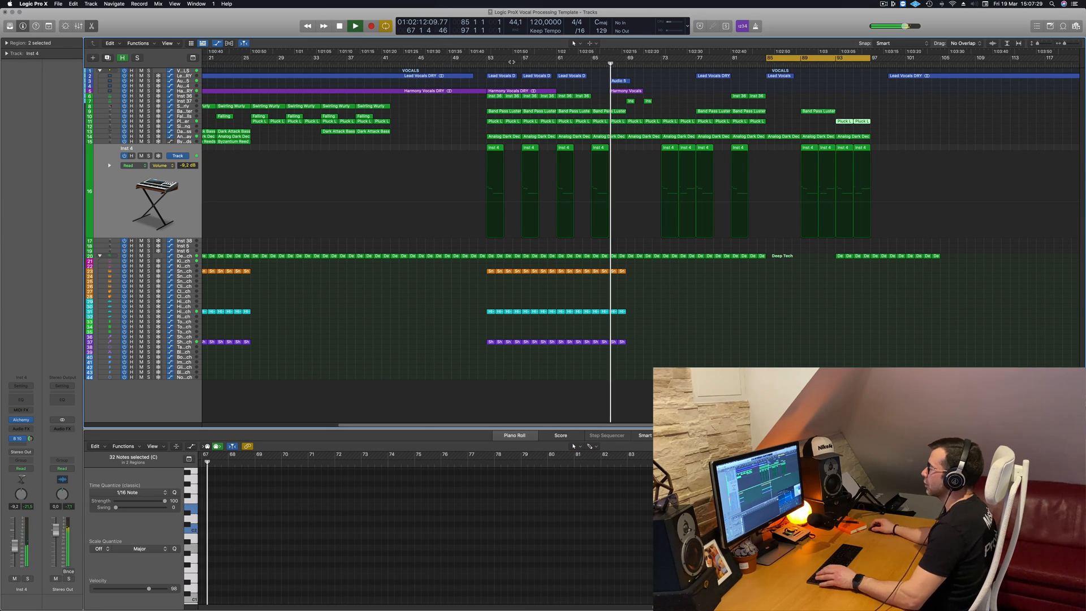
Select the Lead Vocals DRY track and audition its phrases from several points between bars 21 and 41
key(space)
click(386, 64)
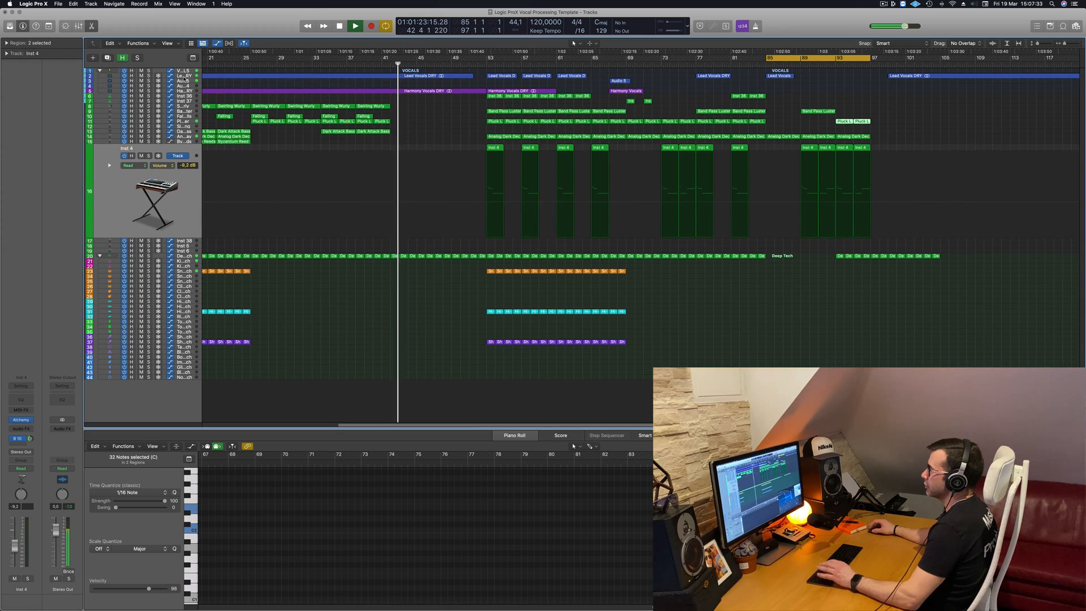
click(186, 78)
click(318, 65)
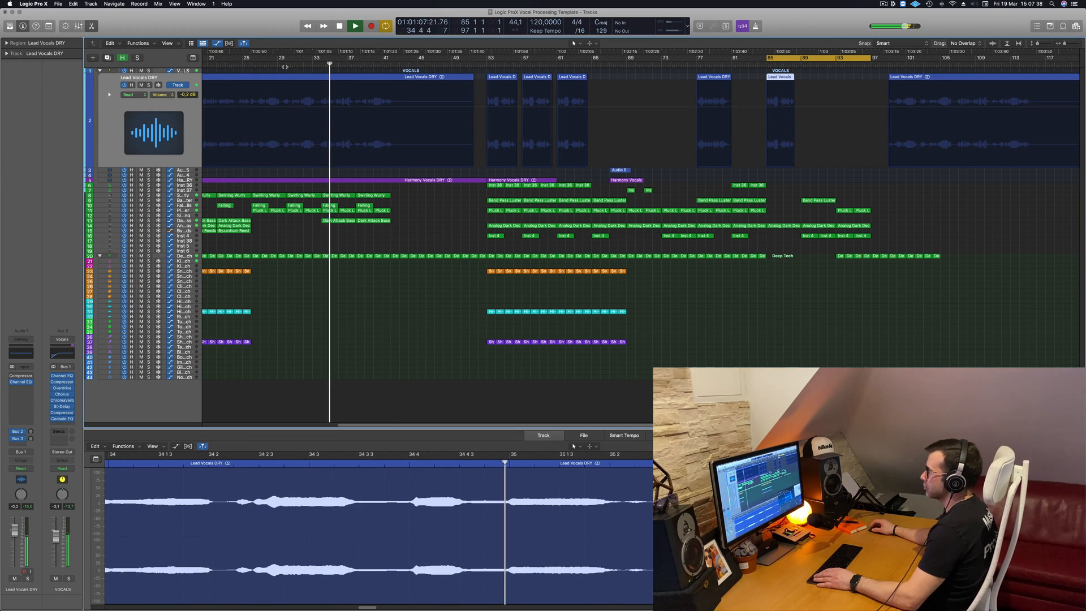
click(285, 65)
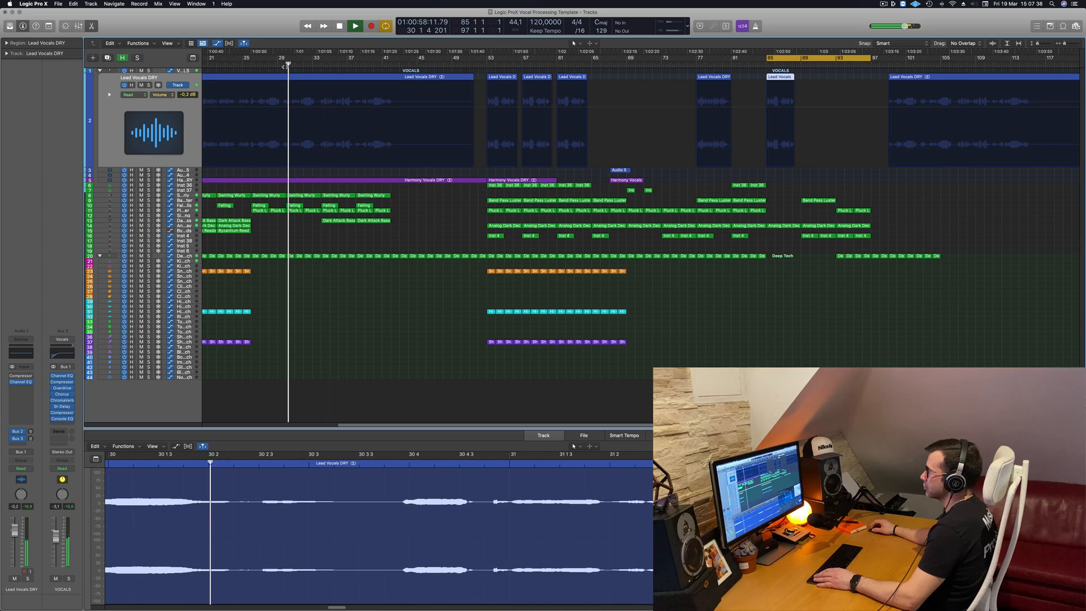
click(243, 66)
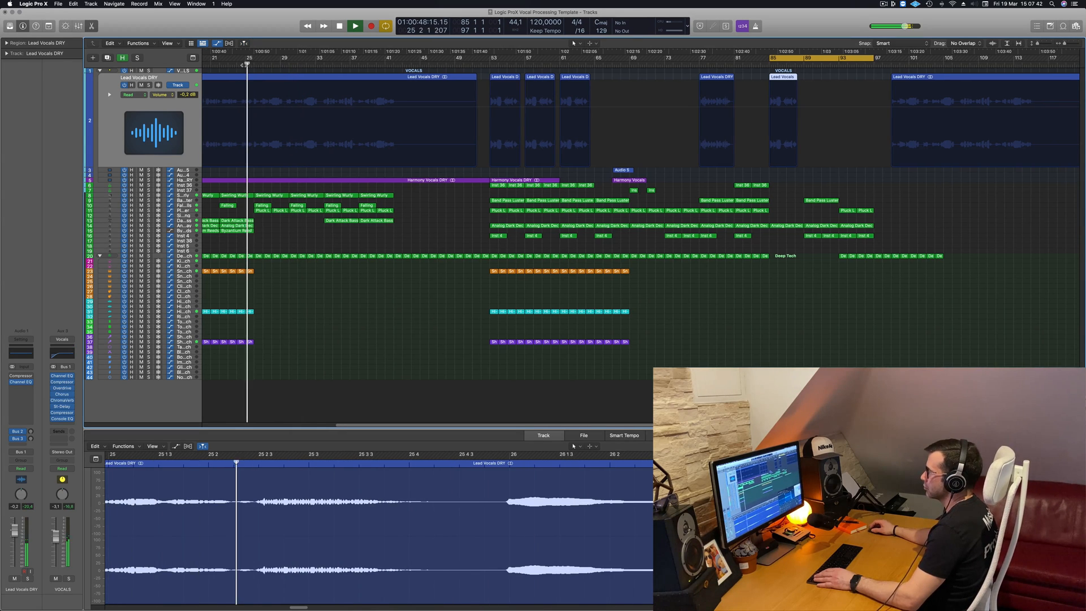
scroll(288, 72, left, 2)
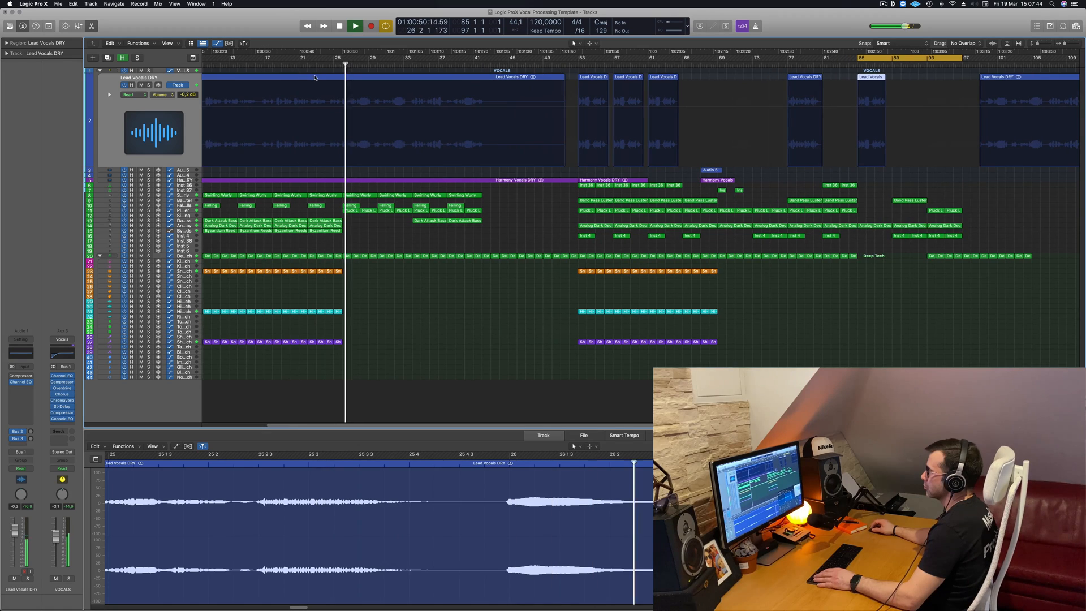
click(310, 65)
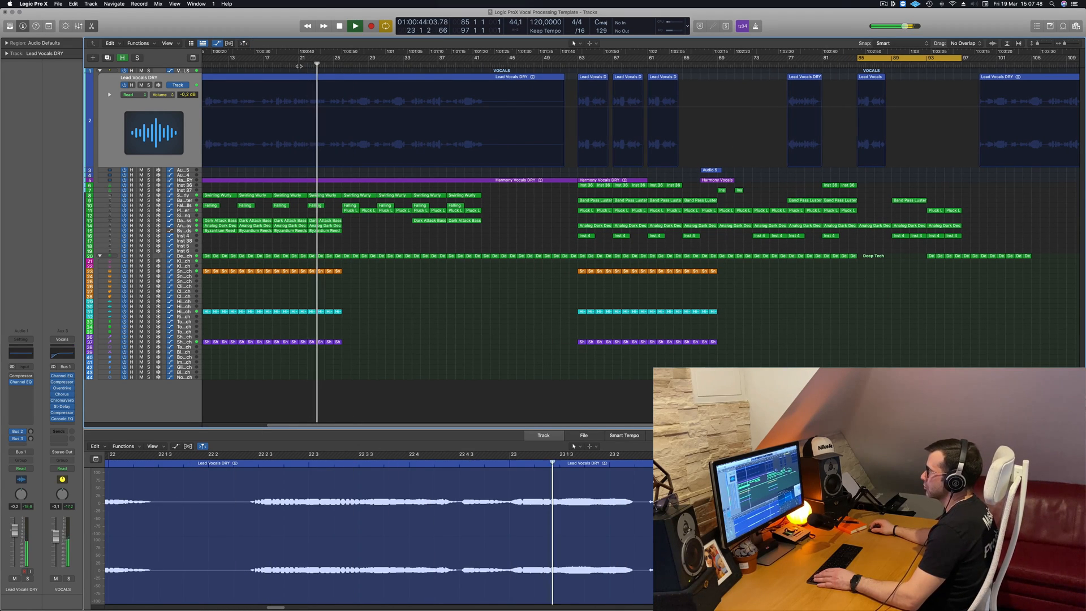
click(296, 66)
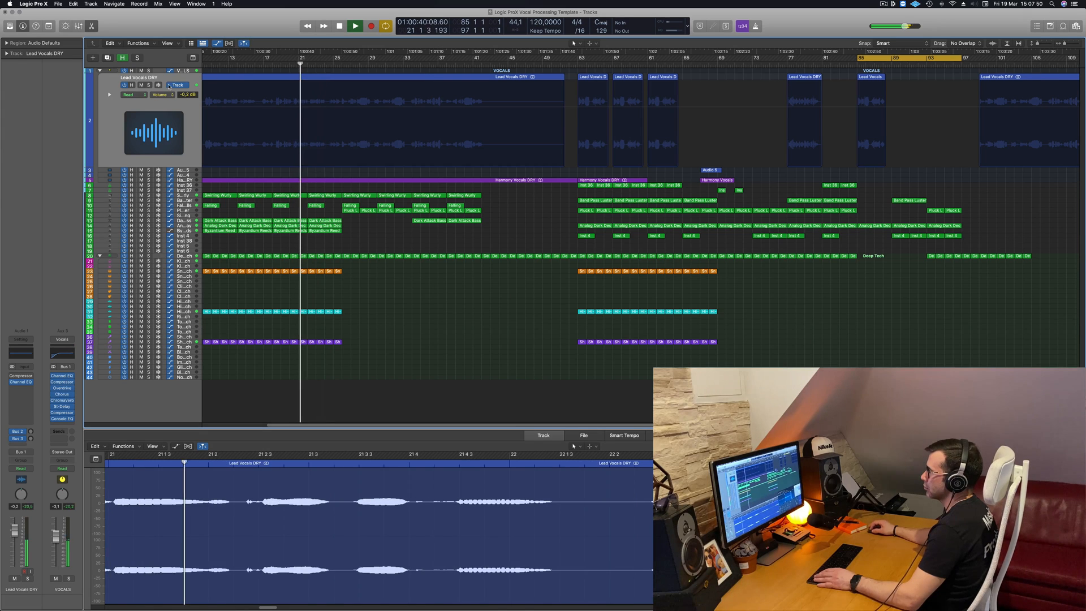
Solo the Lead Vocals DRY track and listen to its last region from bar 99
click(149, 86)
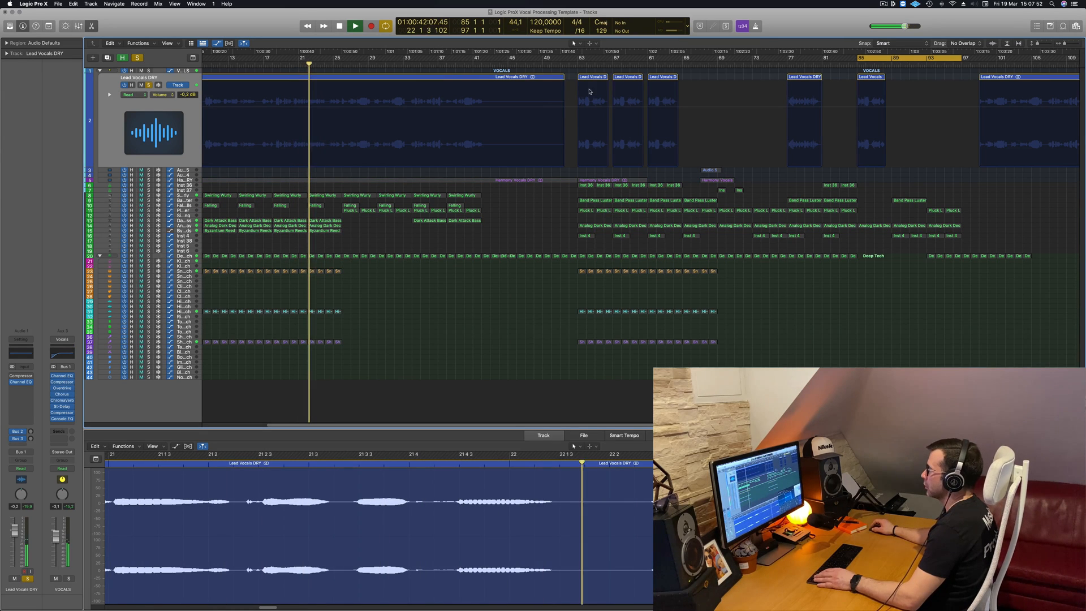
scroll(699, 97, left, 1)
scroll(956, 94, left, 3)
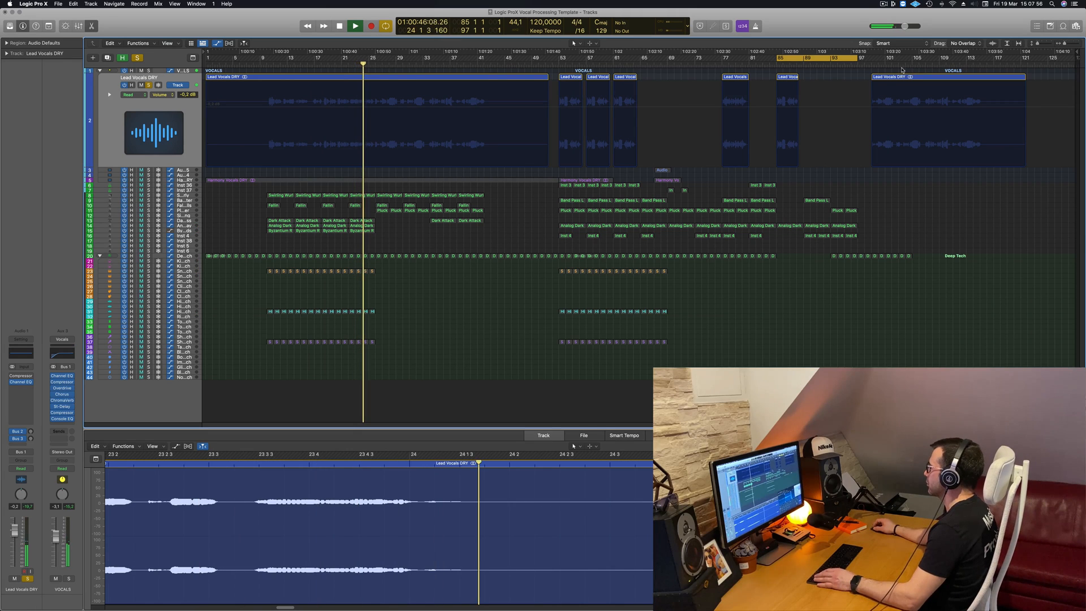
click(870, 64)
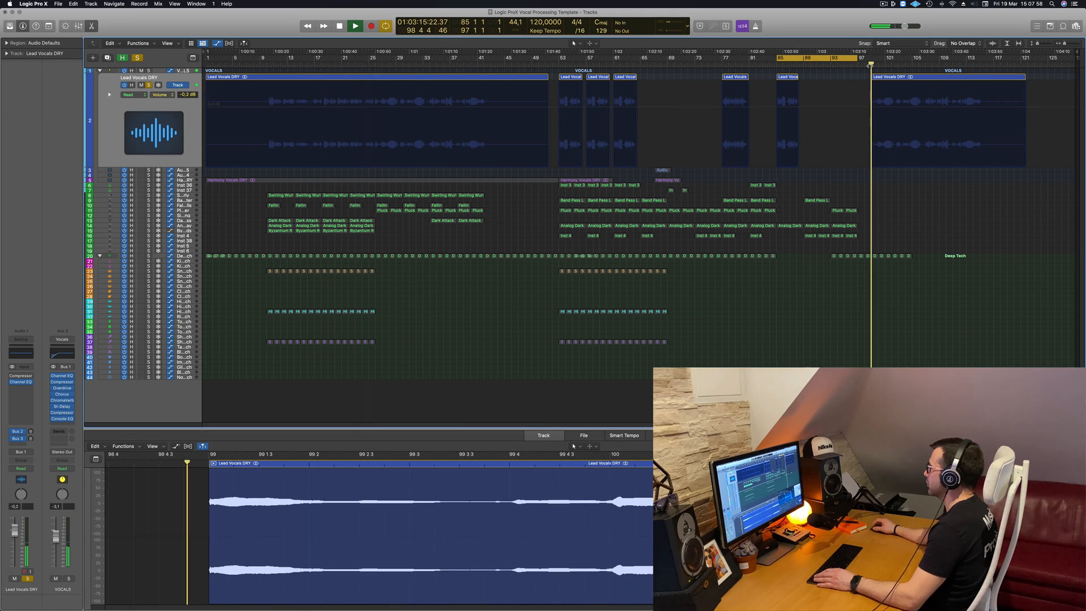
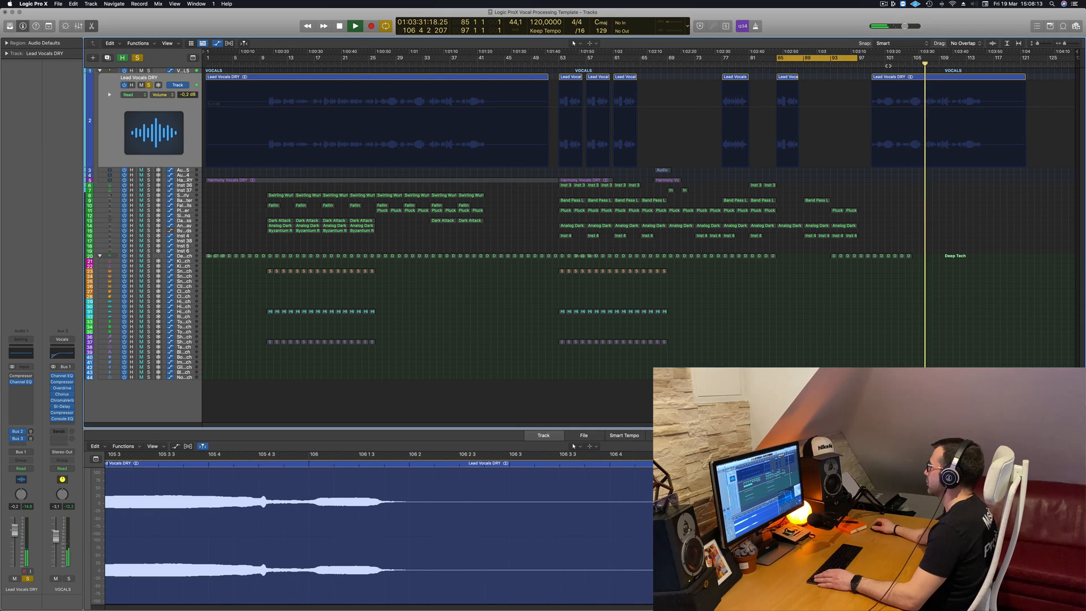
scroll(914, 86, up, 4)
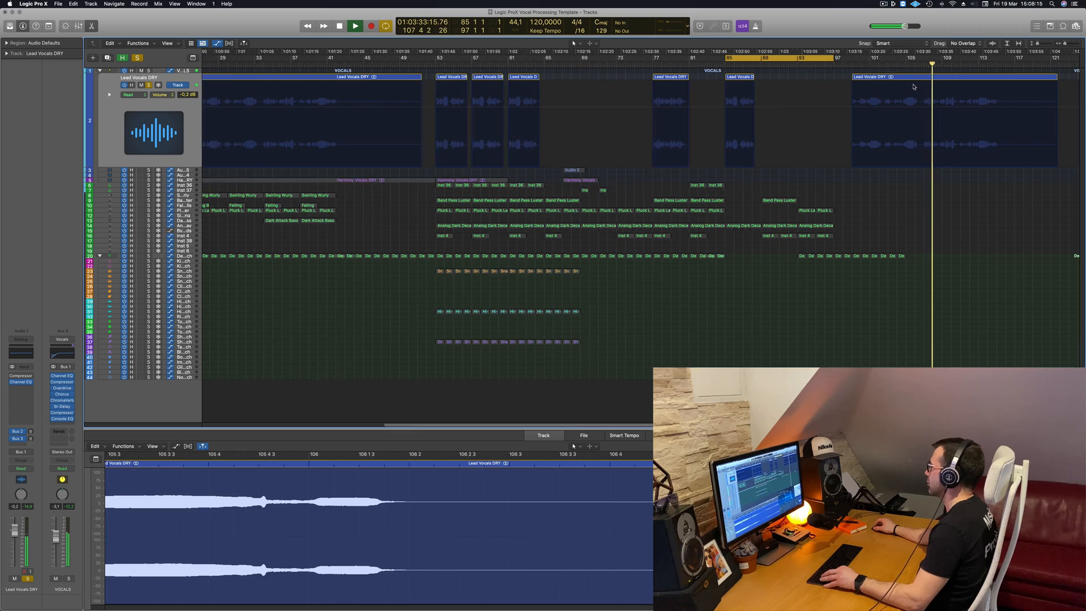
scroll(913, 87, down, 1)
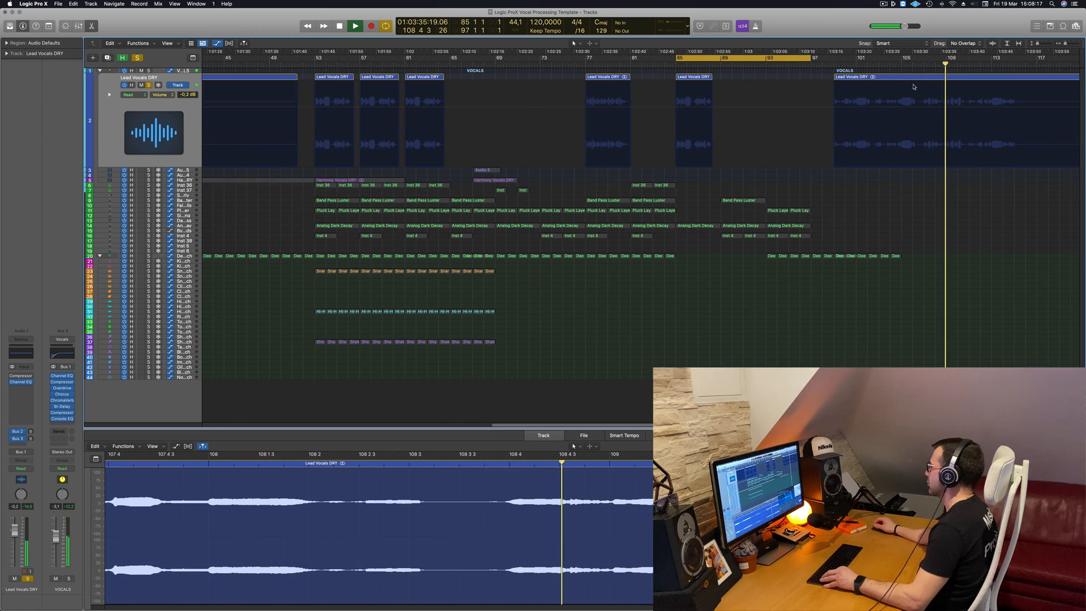
scroll(914, 86, down, 3)
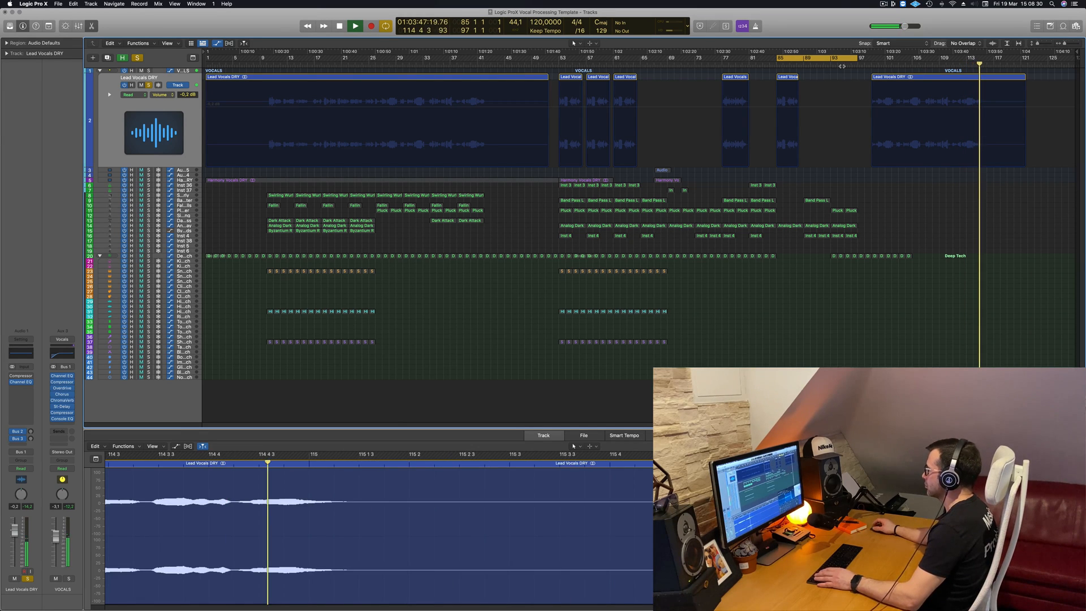
Delete the Lead Vocals DRY region at bar 99 and extend the one starting at bar 85 to bar 129
key(space)
key(space)
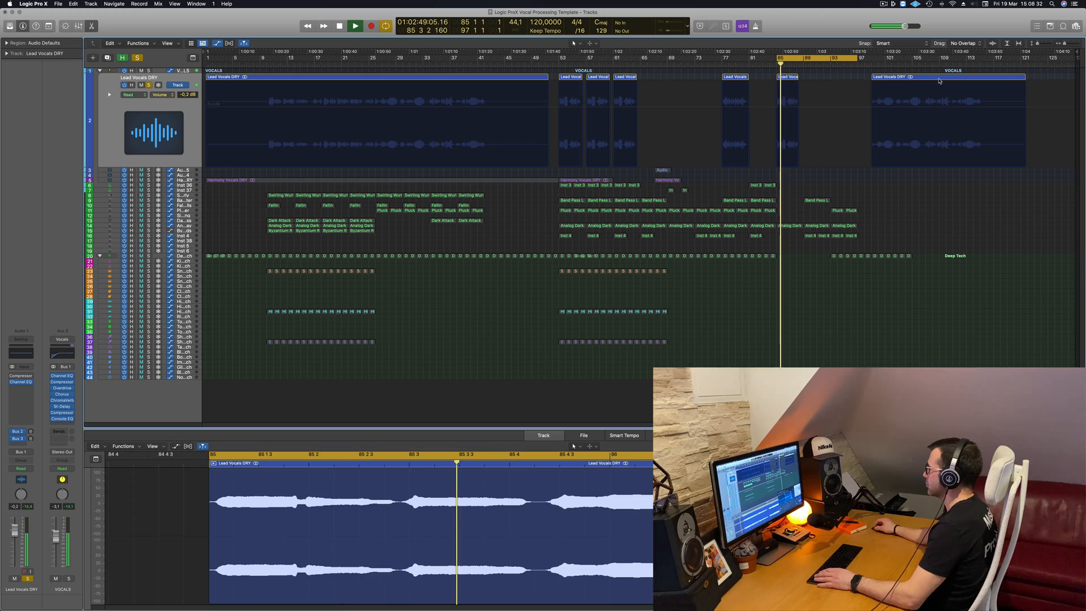
click(941, 77)
key(Delete)
key(space)
key(space)
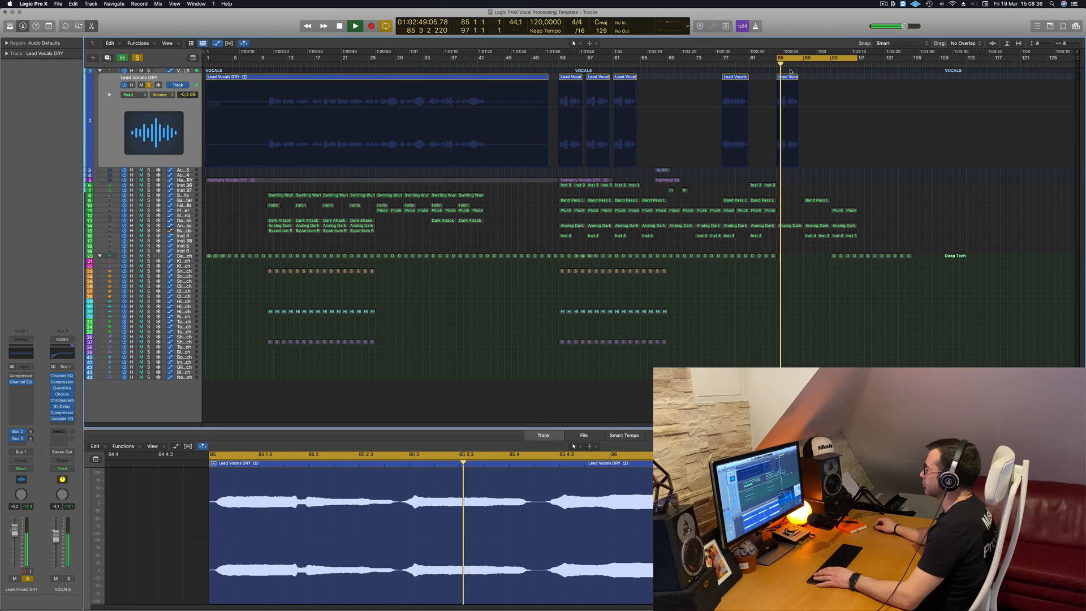
drag(798, 79, 1083, 97)
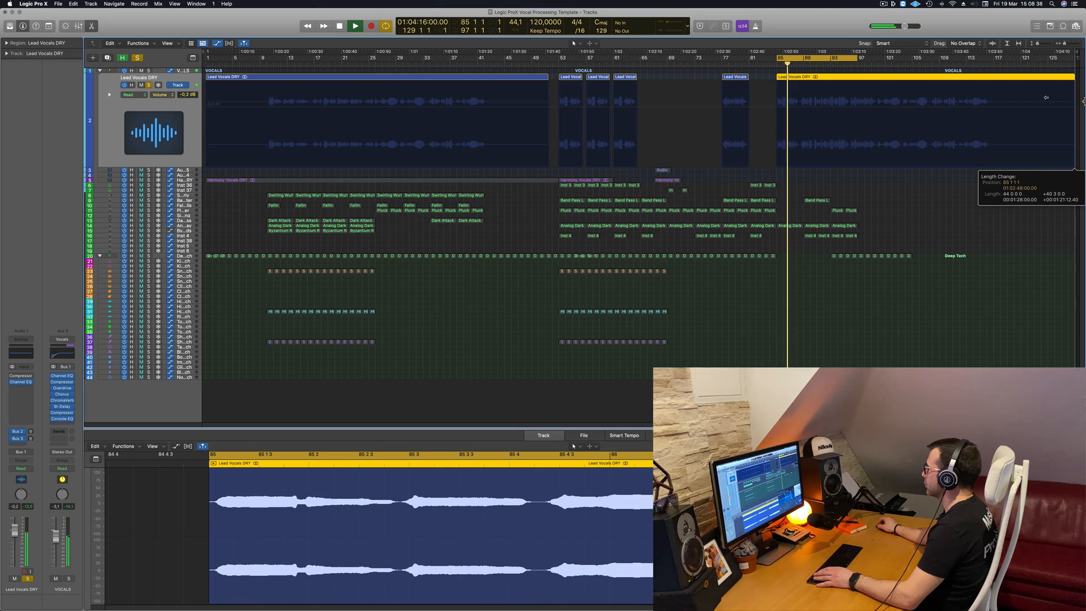
Audition the extended lead vocals from bar 93 onwards and move the cycle range's end to bar 101, beat 3
click(832, 71)
click(830, 64)
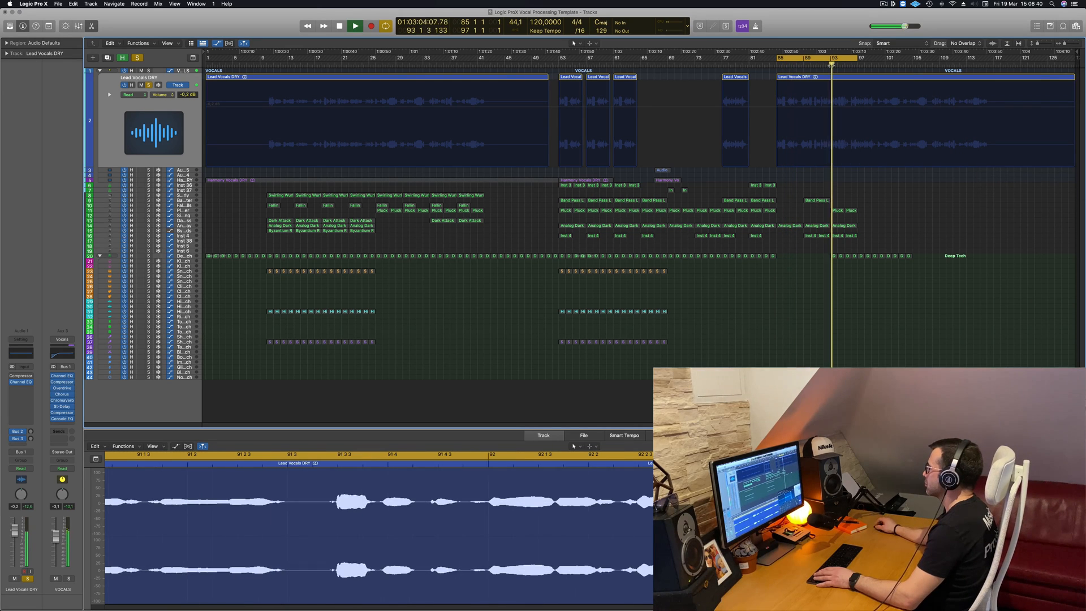
click(851, 64)
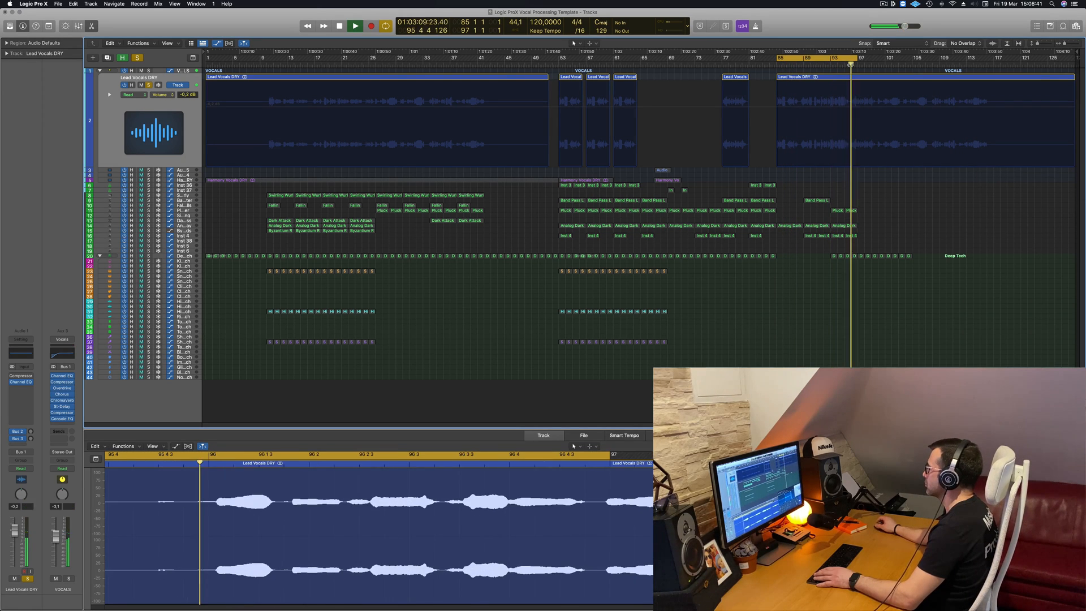
drag(851, 64, 872, 62)
click(853, 64)
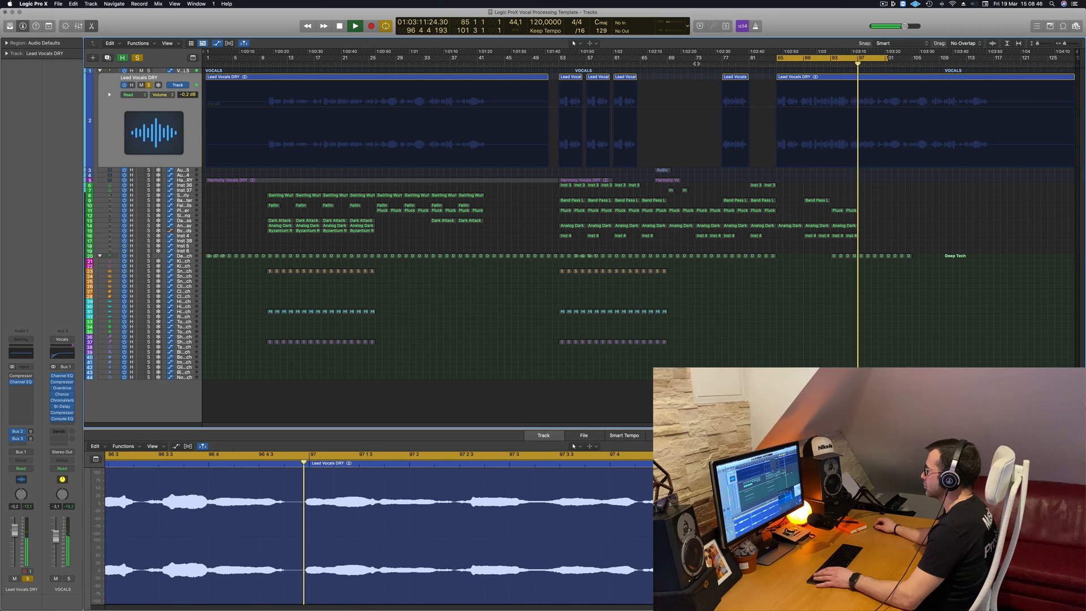
Turn off solo on the Lead Vocals DRY track and play the full arrangement from bars 85 and 93
click(653, 64)
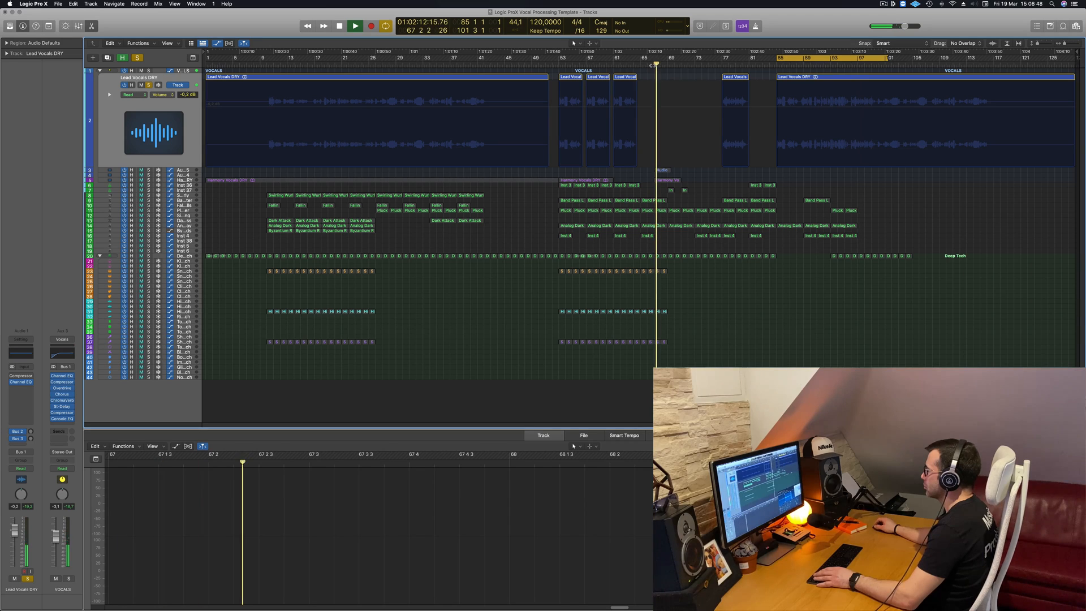
key(s)
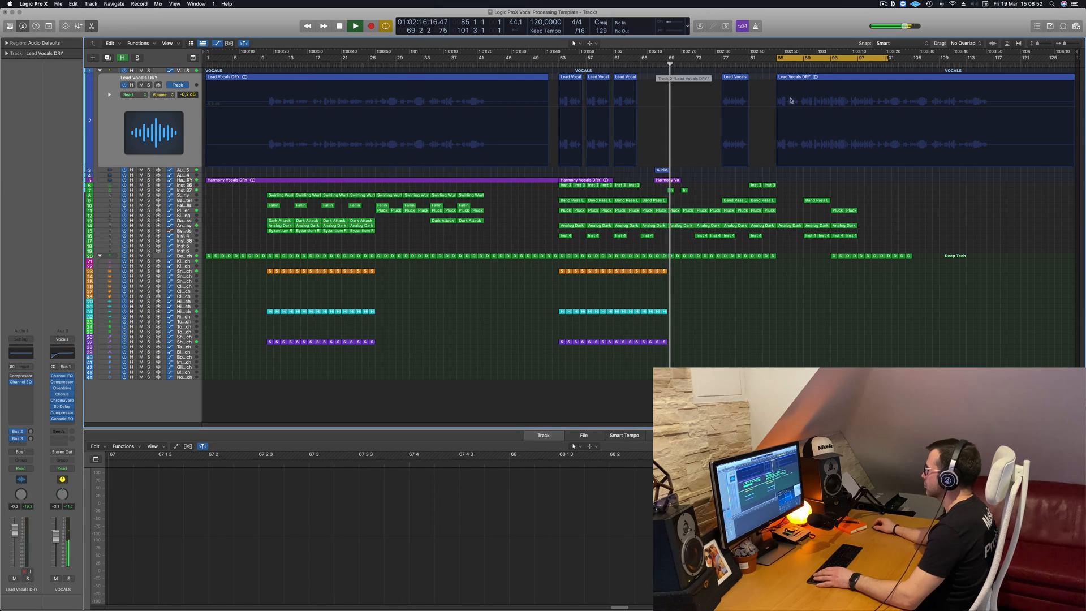
click(781, 64)
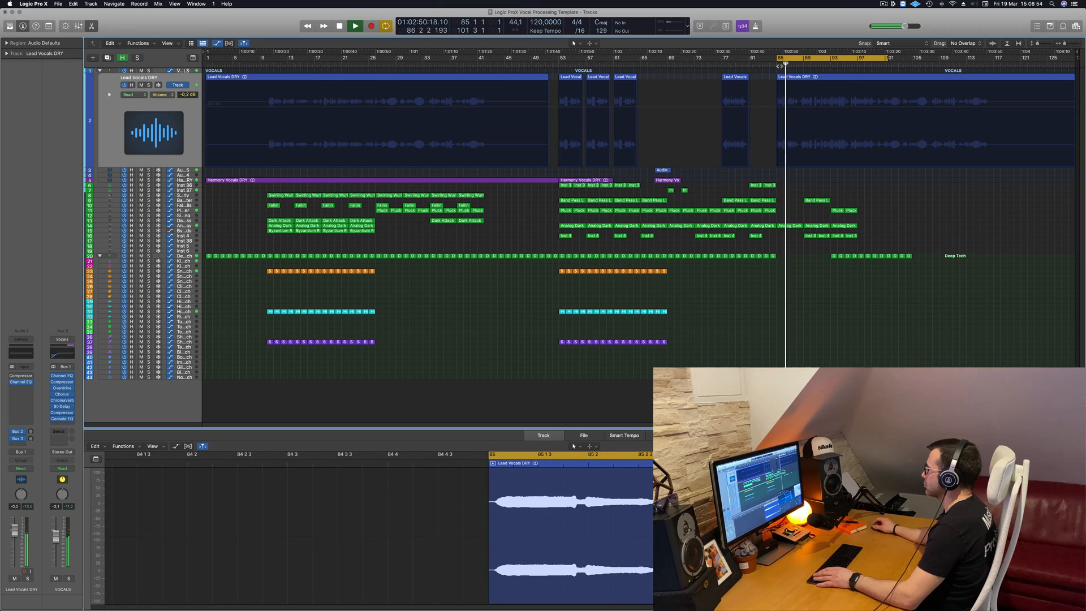
click(830, 64)
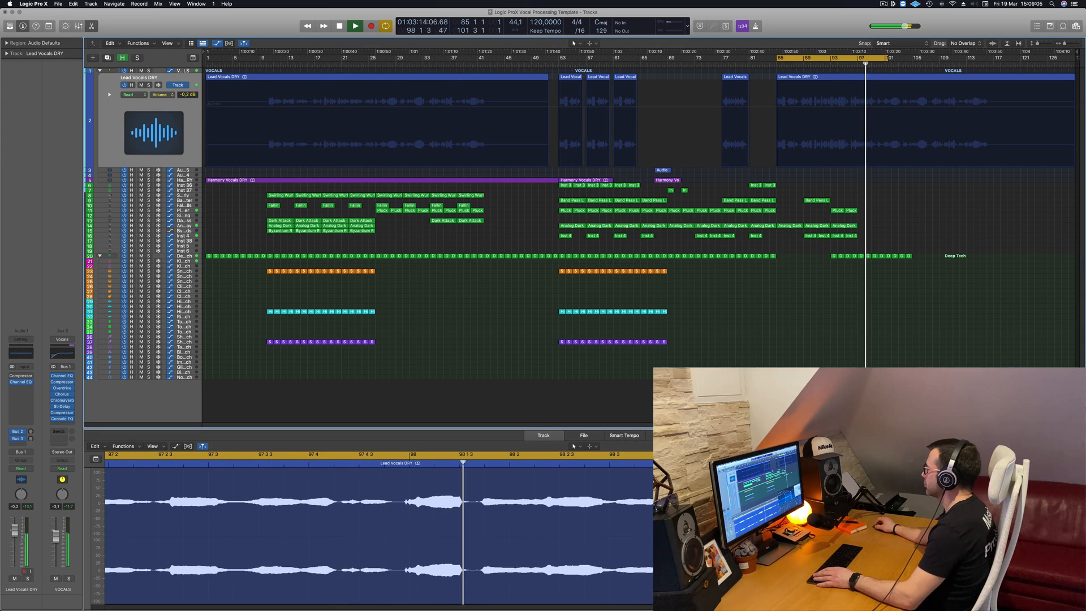
Extend the cycle range's end to bar 119 and replay the transition from around bar 96
drag(887, 58, 1007, 58)
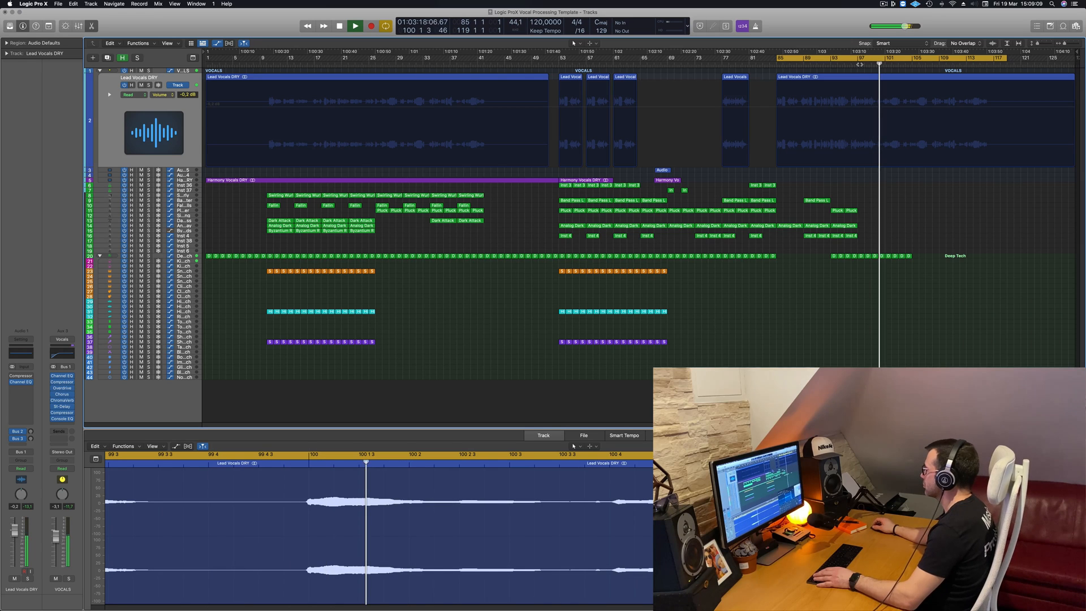
click(849, 64)
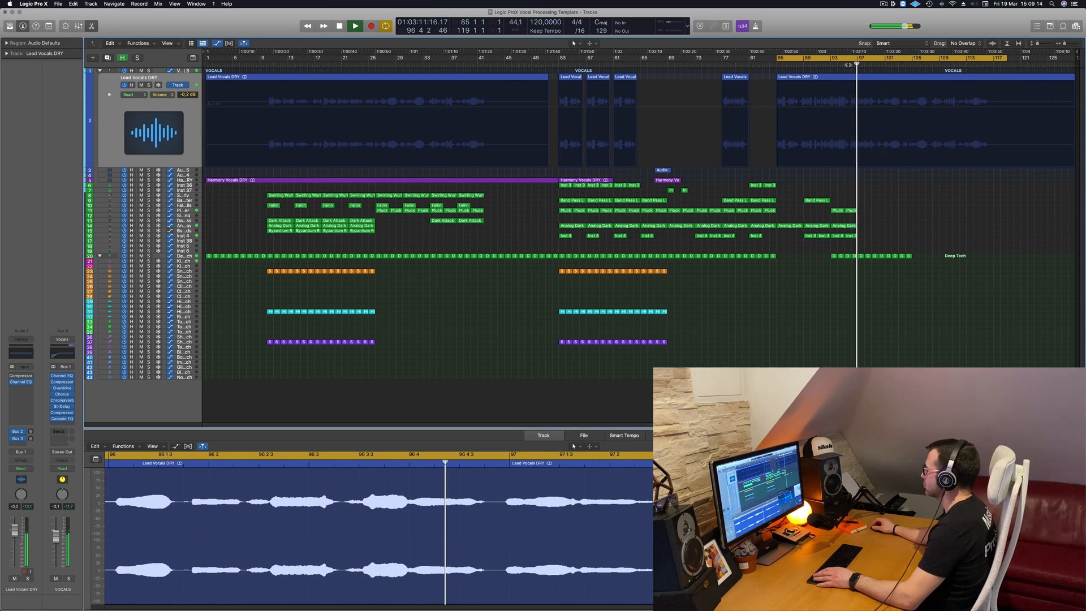
scroll(842, 93, up, 5)
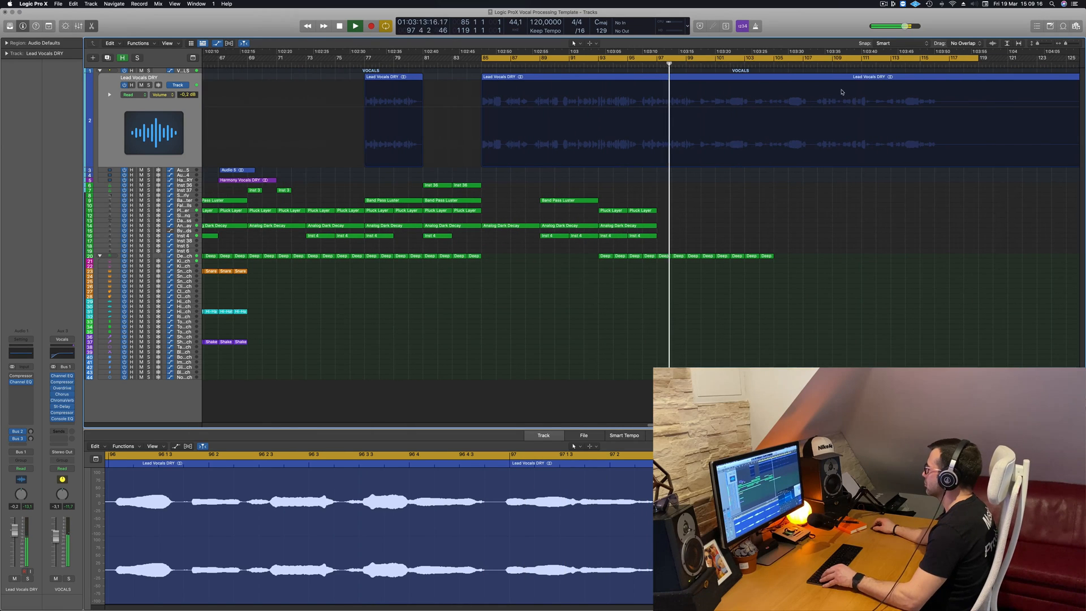
click(636, 62)
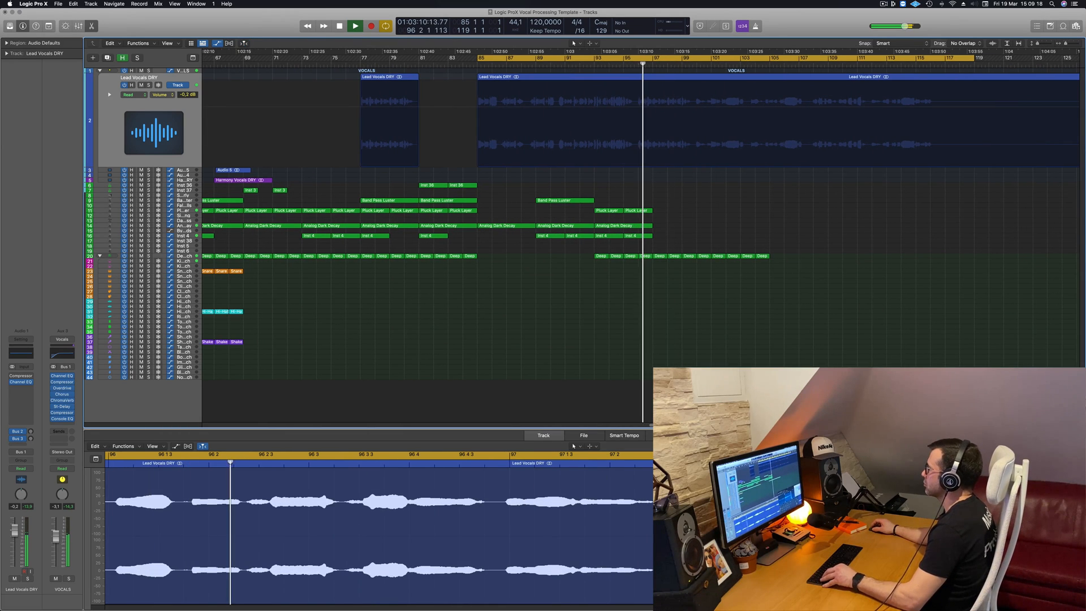
scroll(638, 64, up, 2)
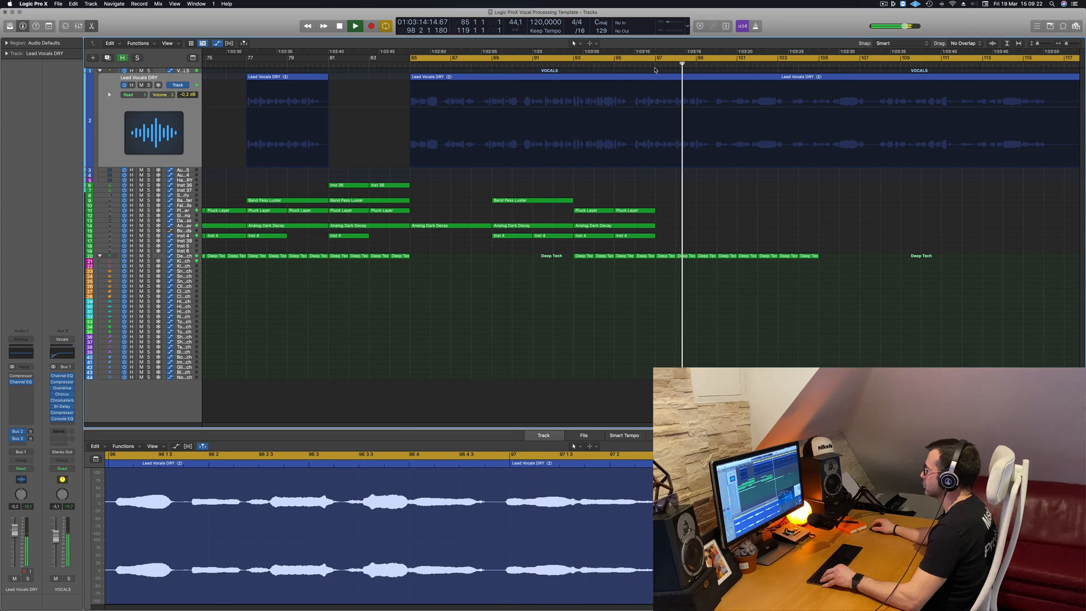
Audition the full arrangement from several points between bars 89 and 102, ending with playback around bar 98
scroll(657, 70, down, 1)
scroll(677, 71, down, 1)
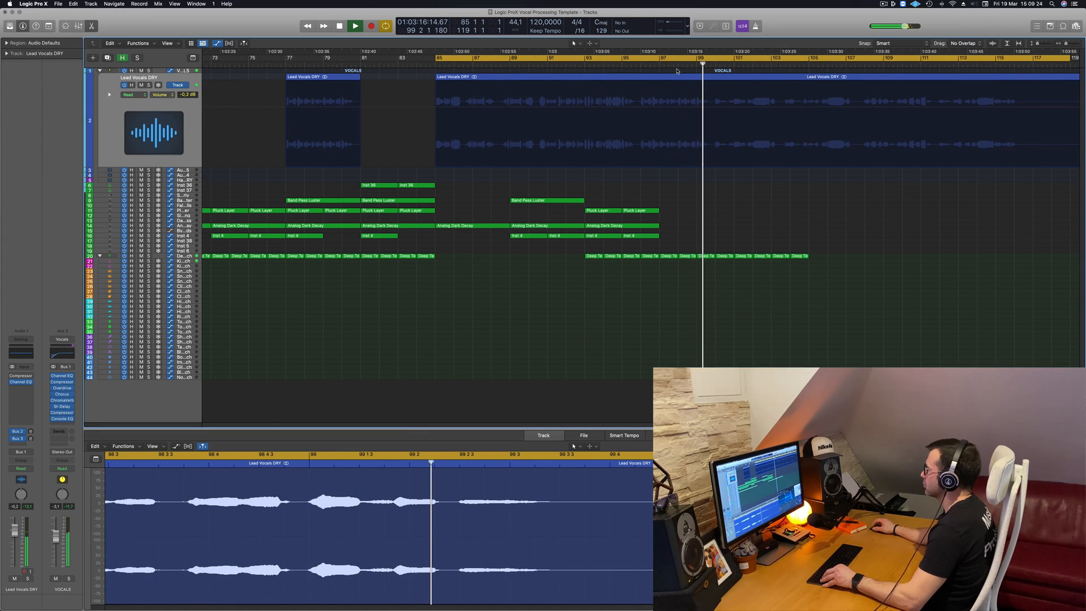
click(657, 62)
click(619, 64)
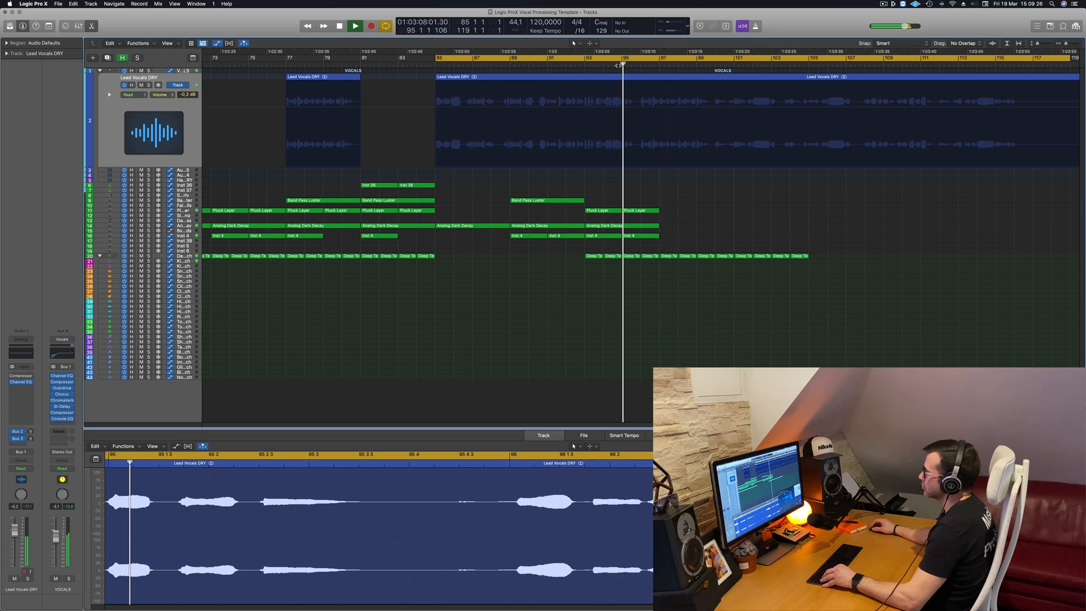
click(588, 64)
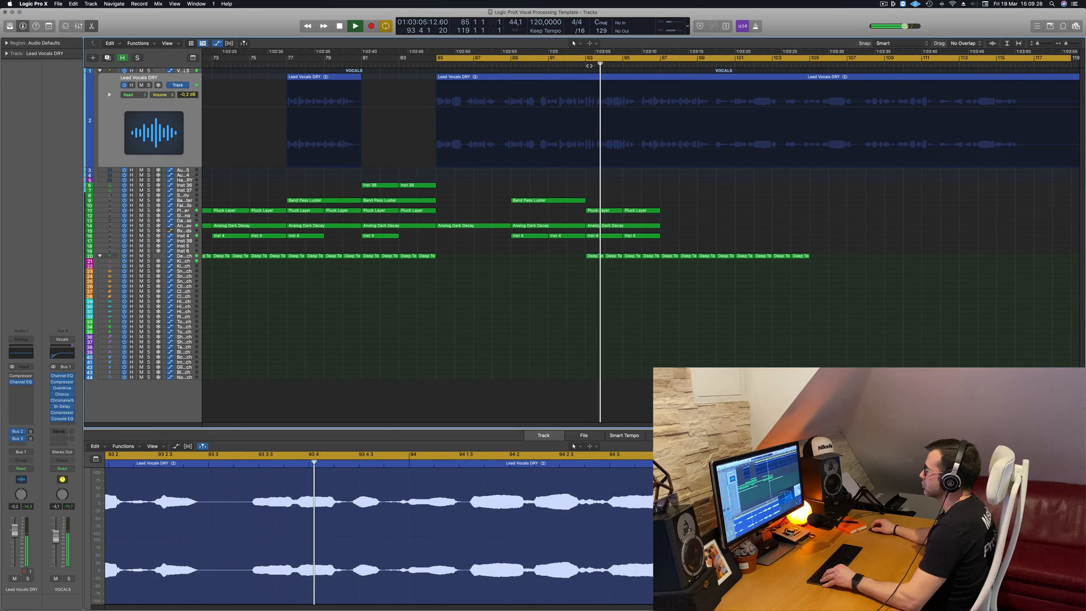
click(541, 64)
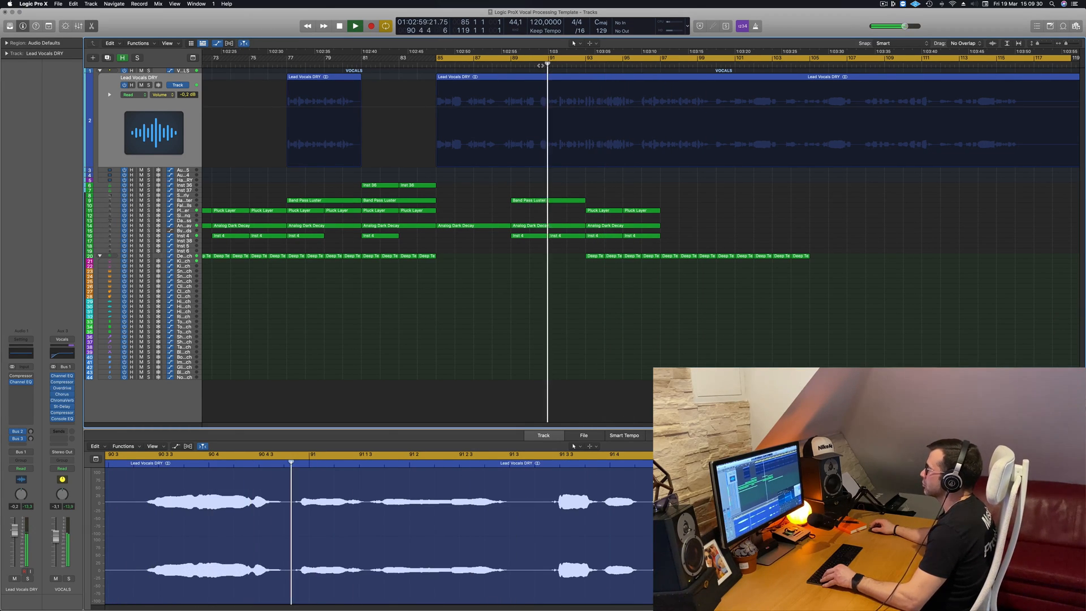
click(511, 63)
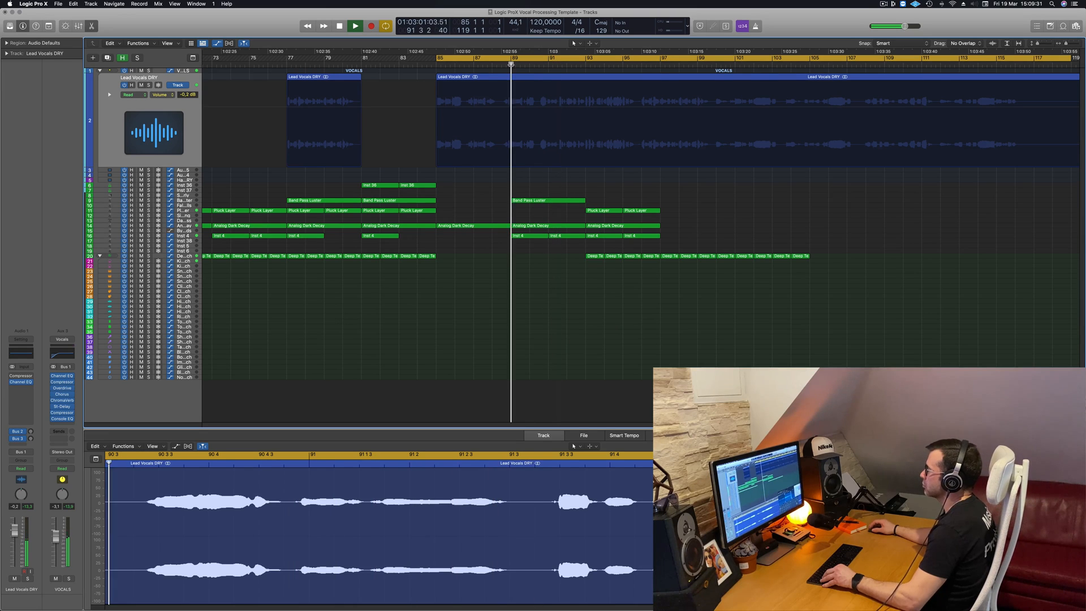
click(721, 63)
click(760, 64)
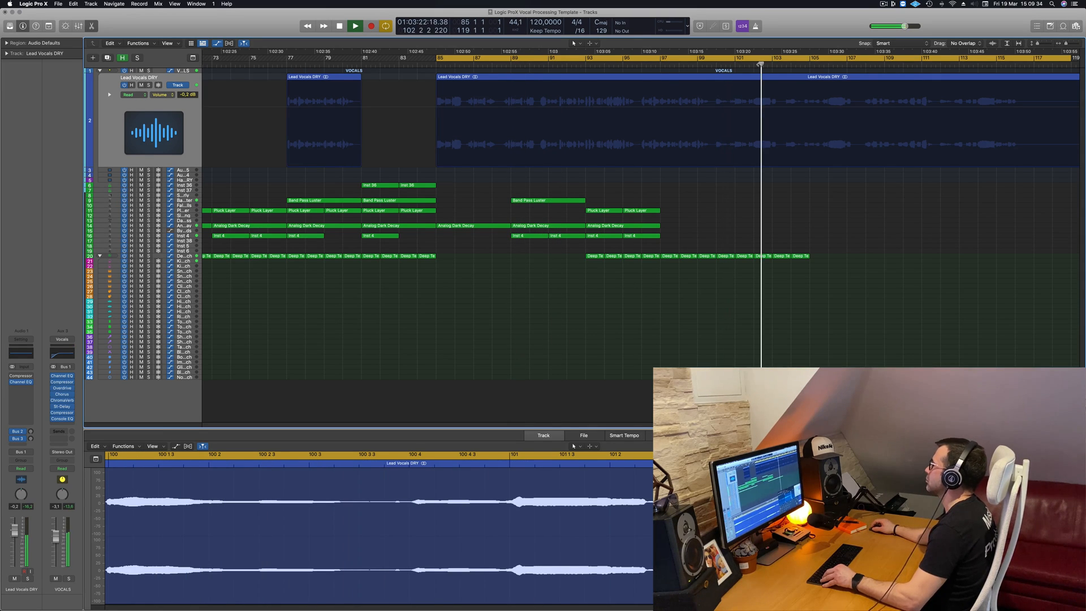
key(super+Left)
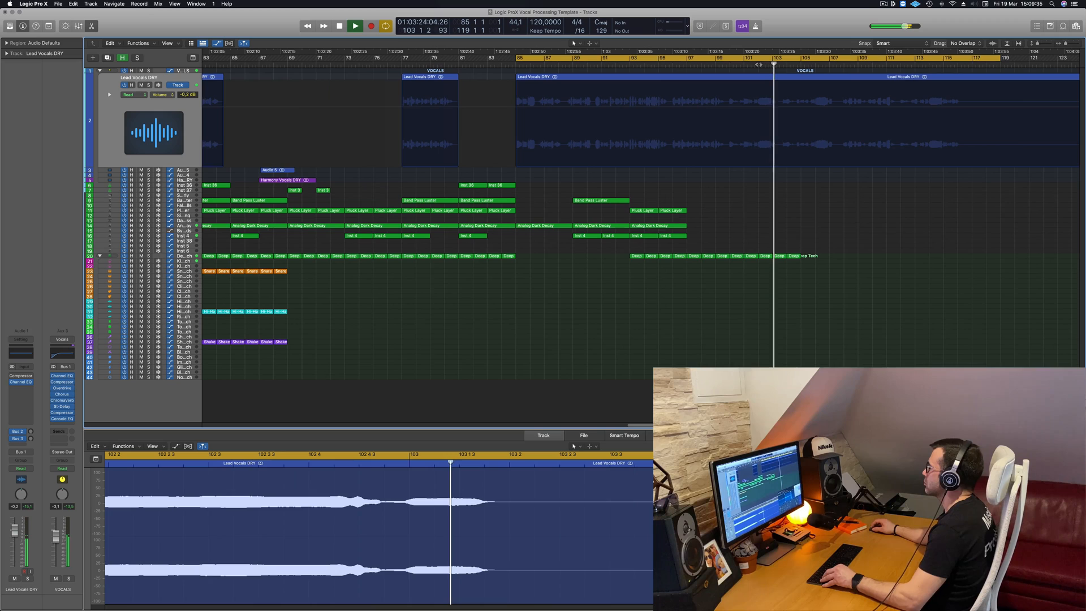
click(678, 64)
Audition the song's first section from bar 10 and from further points up to about bar 34
key(super+Left)
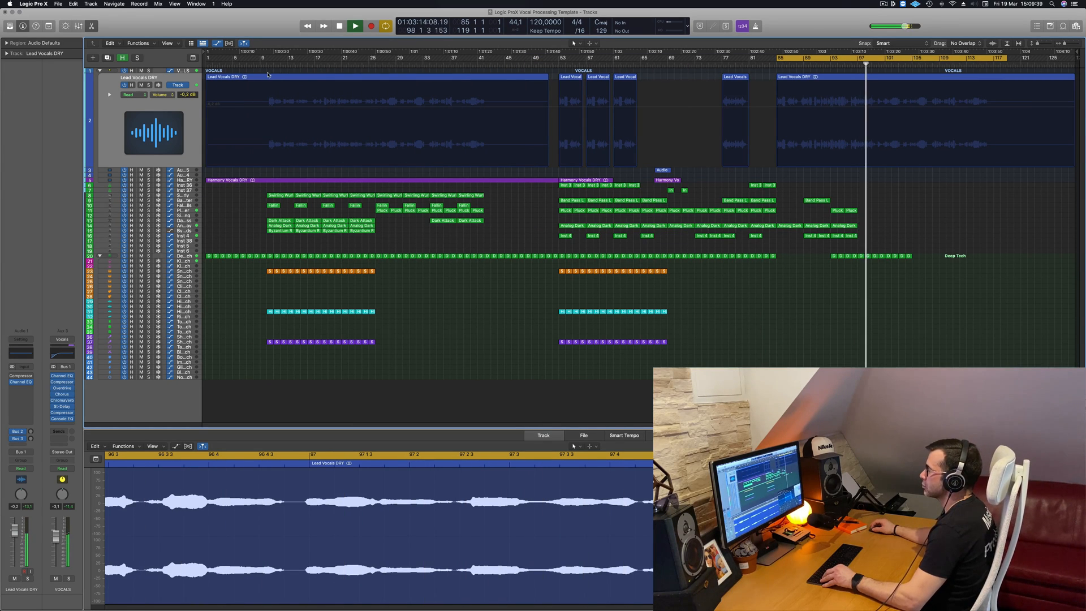
click(269, 64)
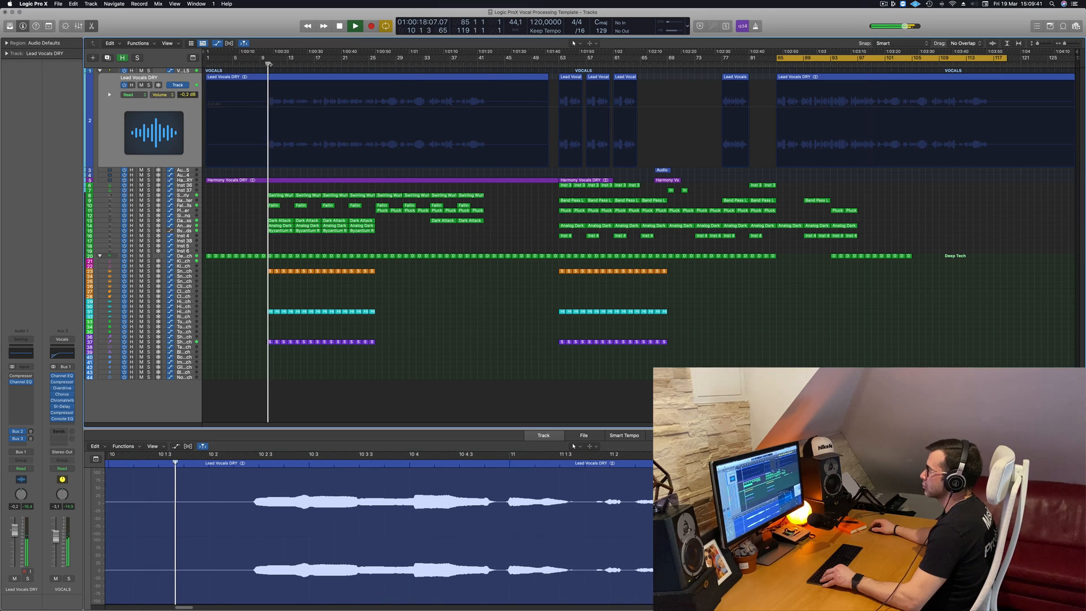
key(super+Right)
click(344, 65)
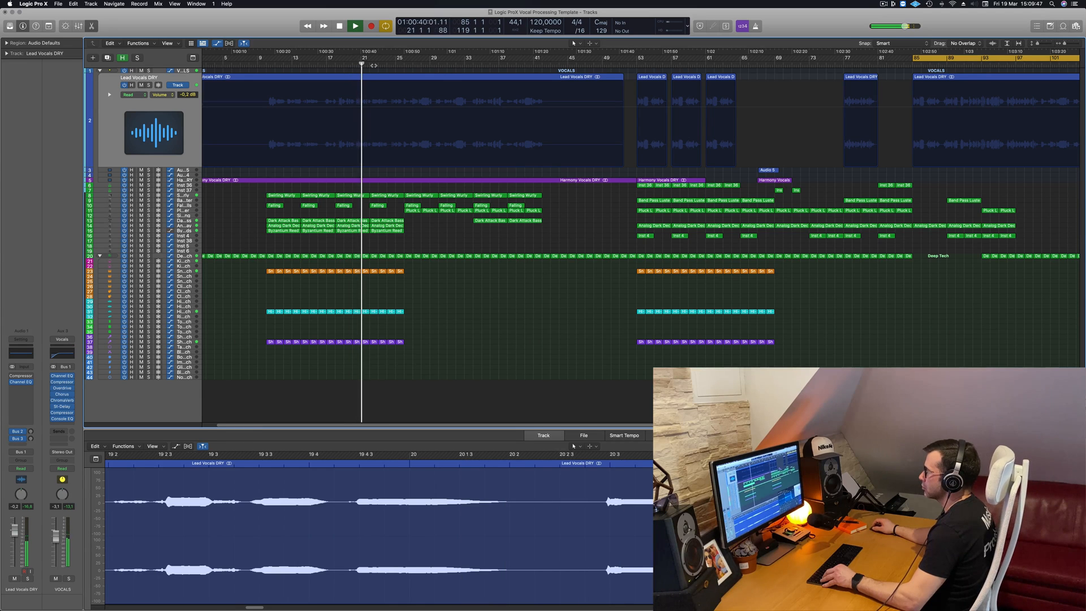
click(371, 64)
click(407, 64)
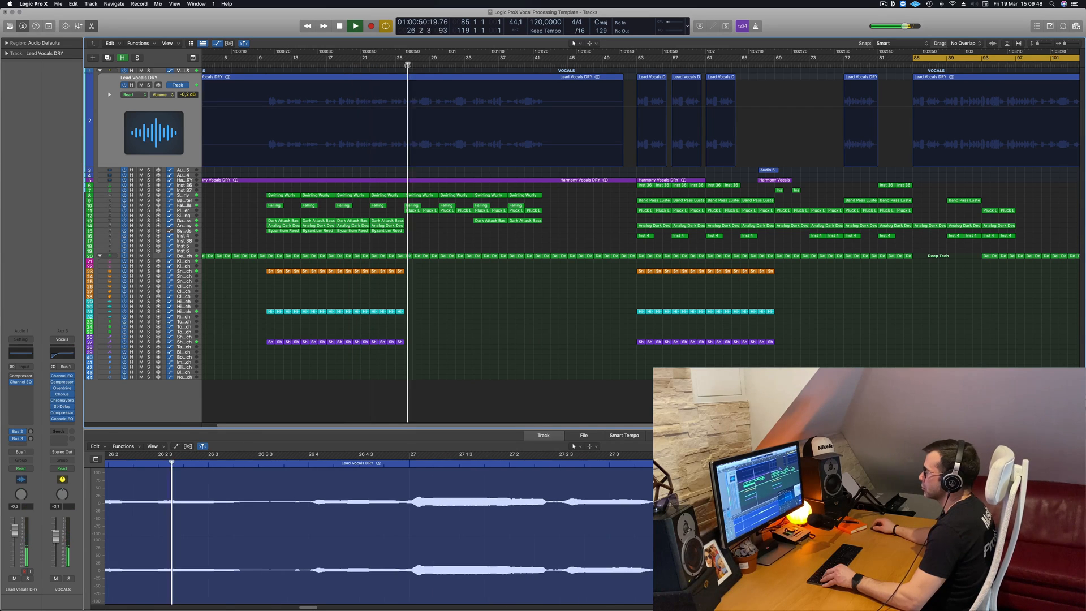
click(474, 65)
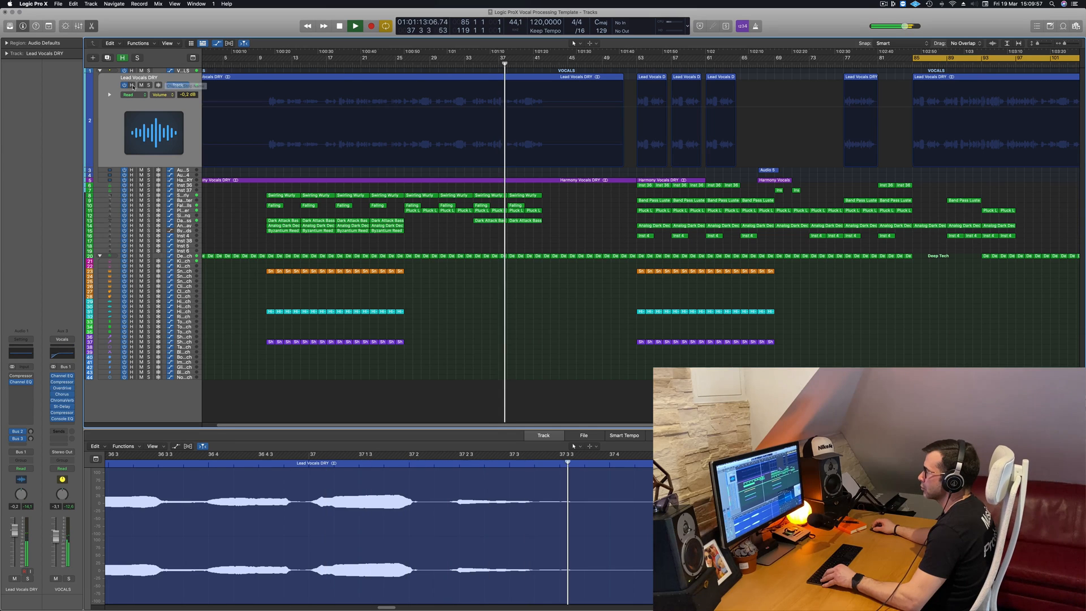
Solo the Lead Vocals DRY track, audition it from around bar 34 and split its first region at bar 34
click(149, 86)
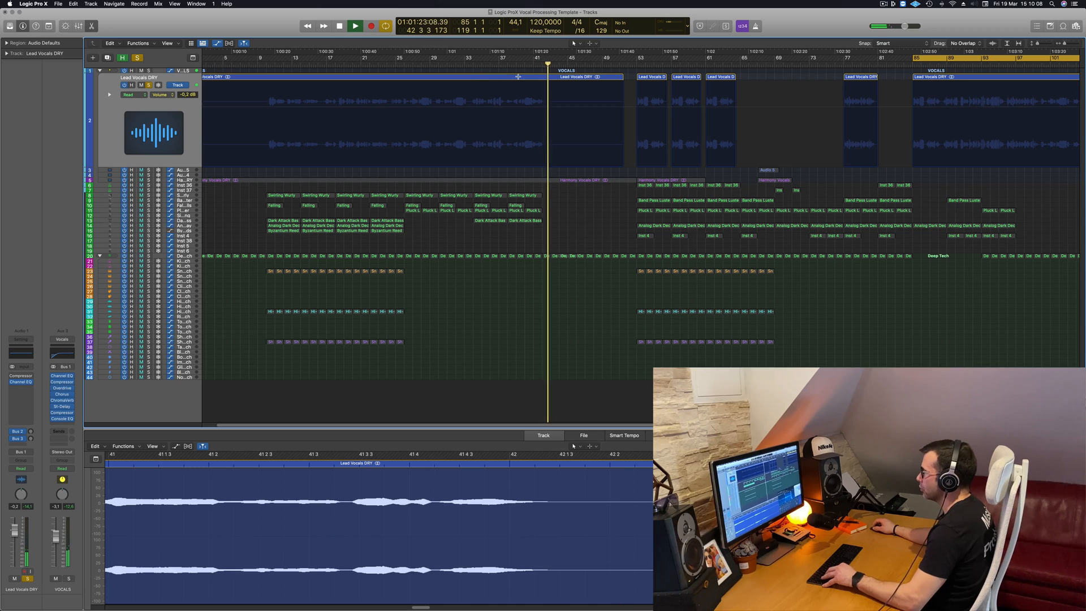
click(480, 63)
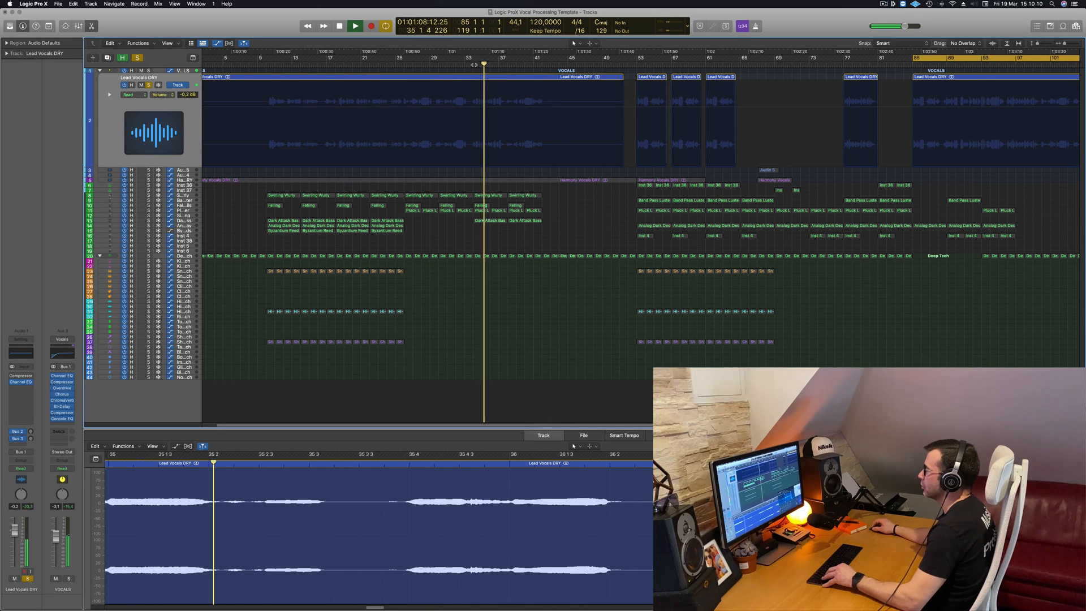
click(473, 64)
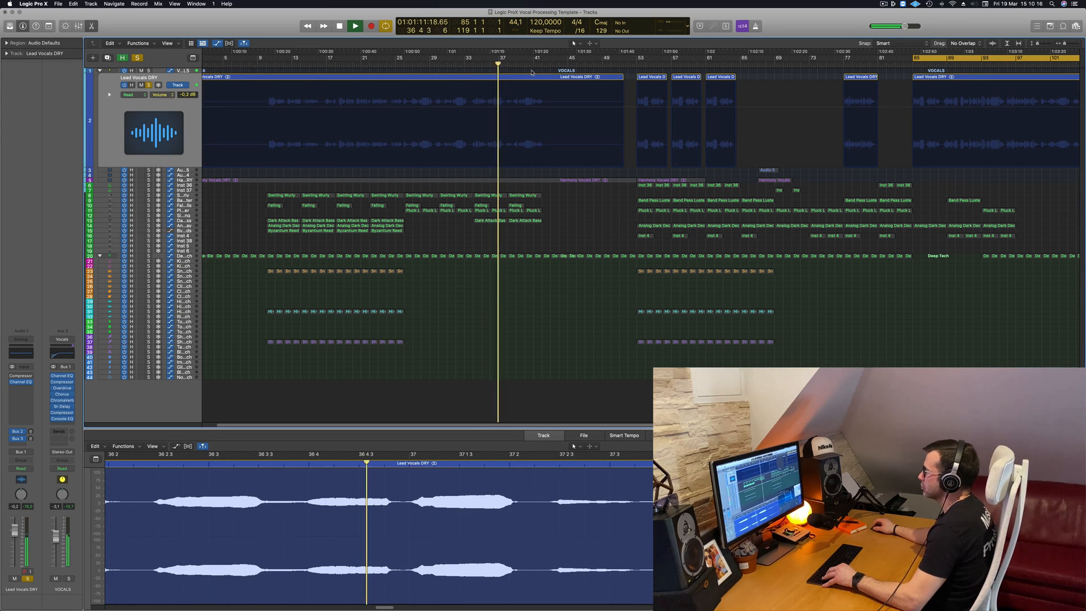
click(473, 77)
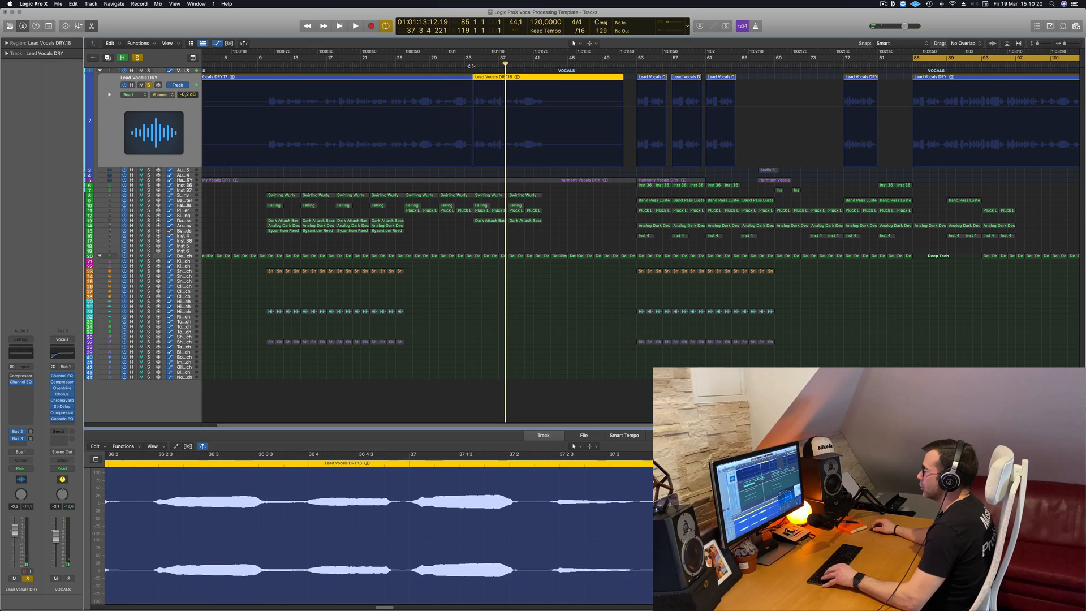
Delete the Lead Vocals DRY region at bar 85 and copy the vocal region starting at bar 34 to that position
key(space)
scroll(942, 188, down, 3)
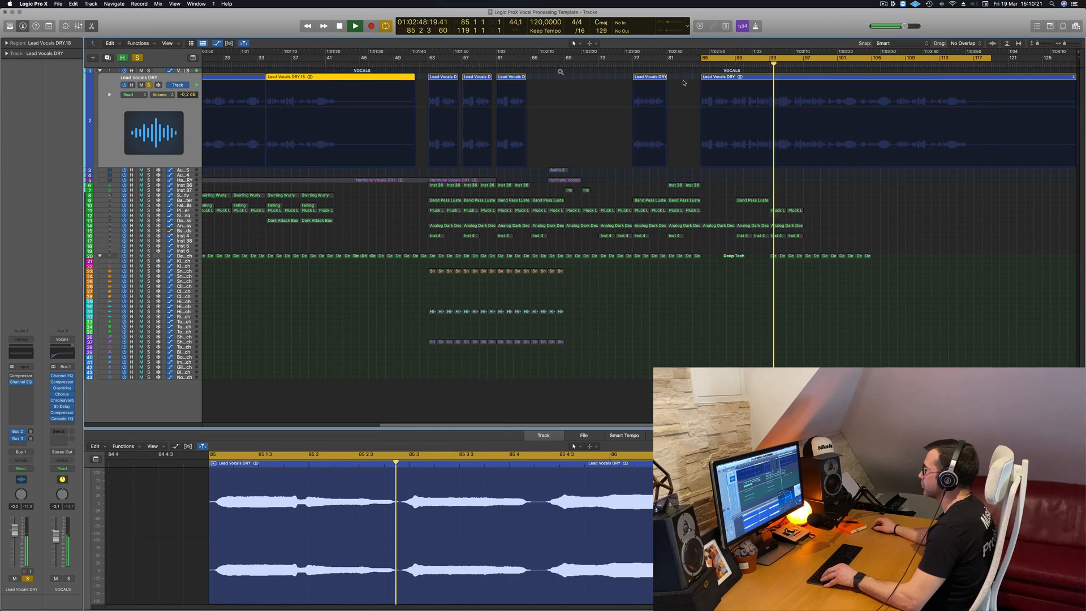
click(866, 78)
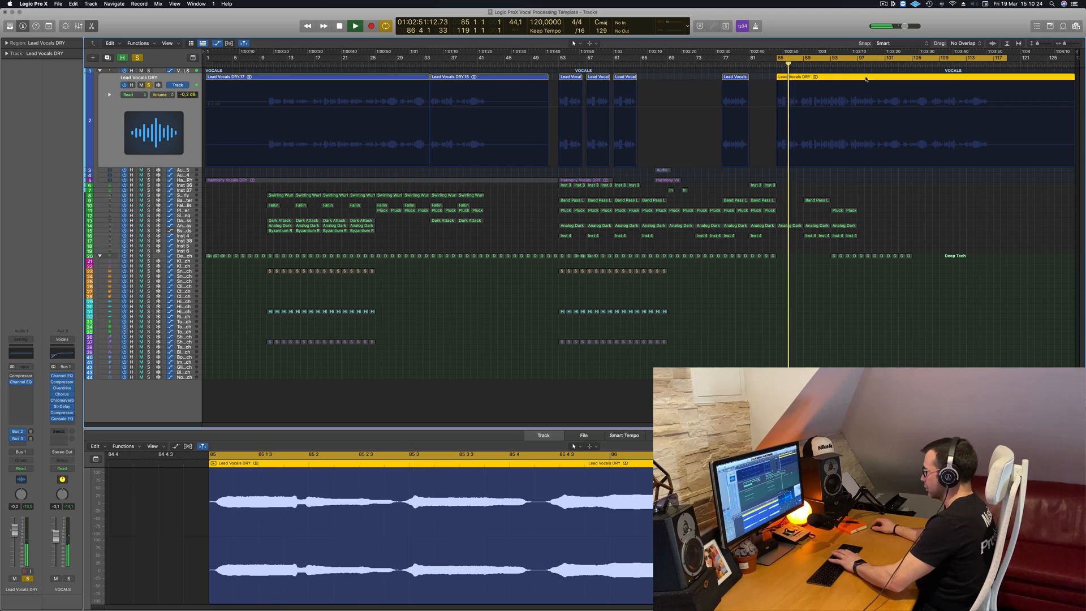
key(Delete)
drag(447, 77, 798, 78)
key(space)
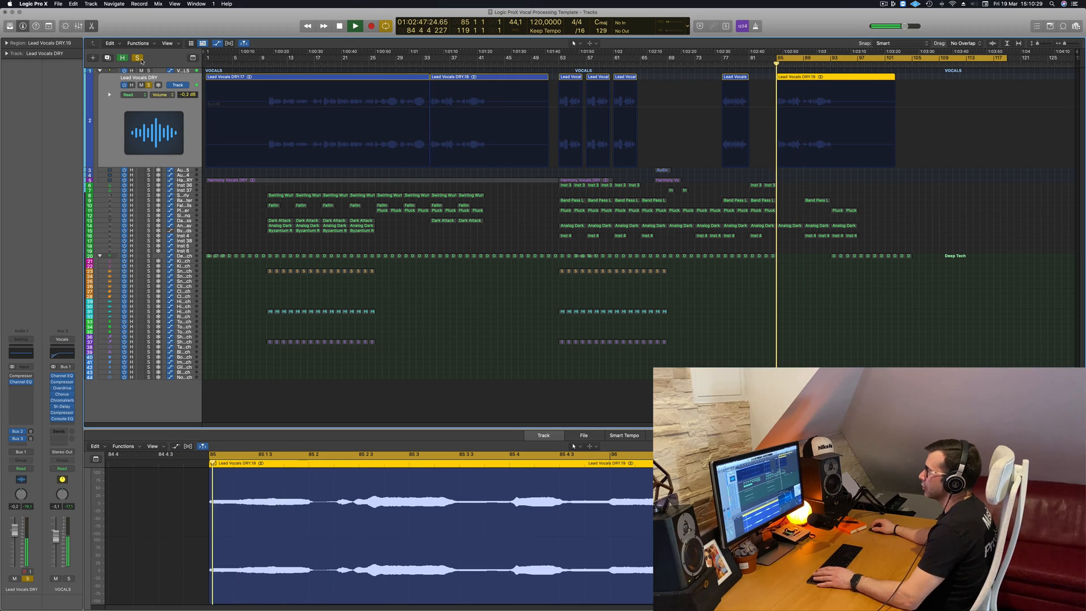
Turn off solo and play the copied lead vocals from bar 85 with the full arrangement
click(137, 57)
scroll(759, 132, up, 5)
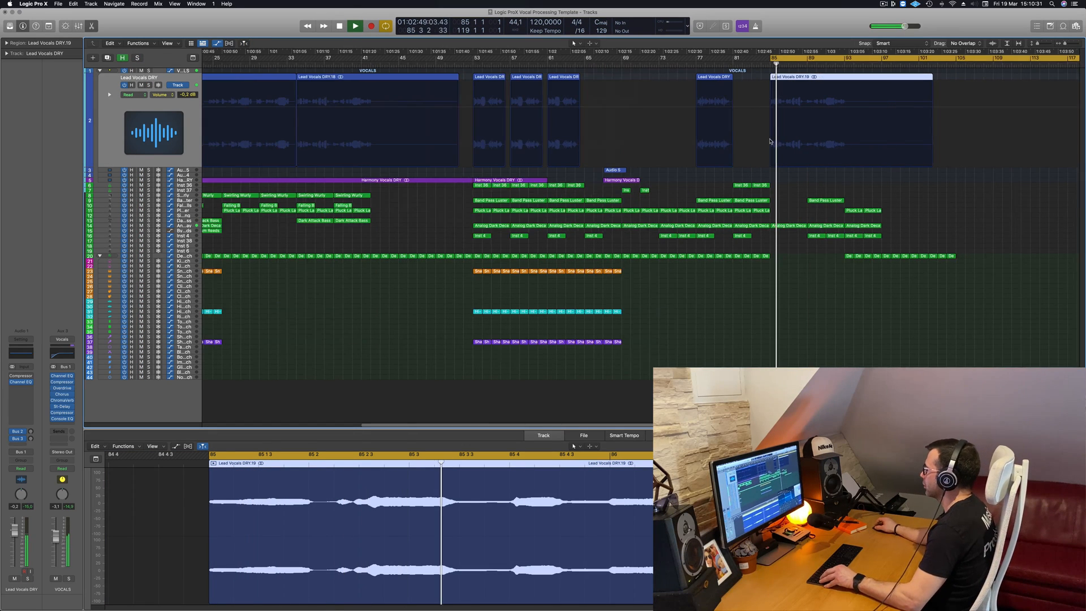
scroll(871, 164, up, 3)
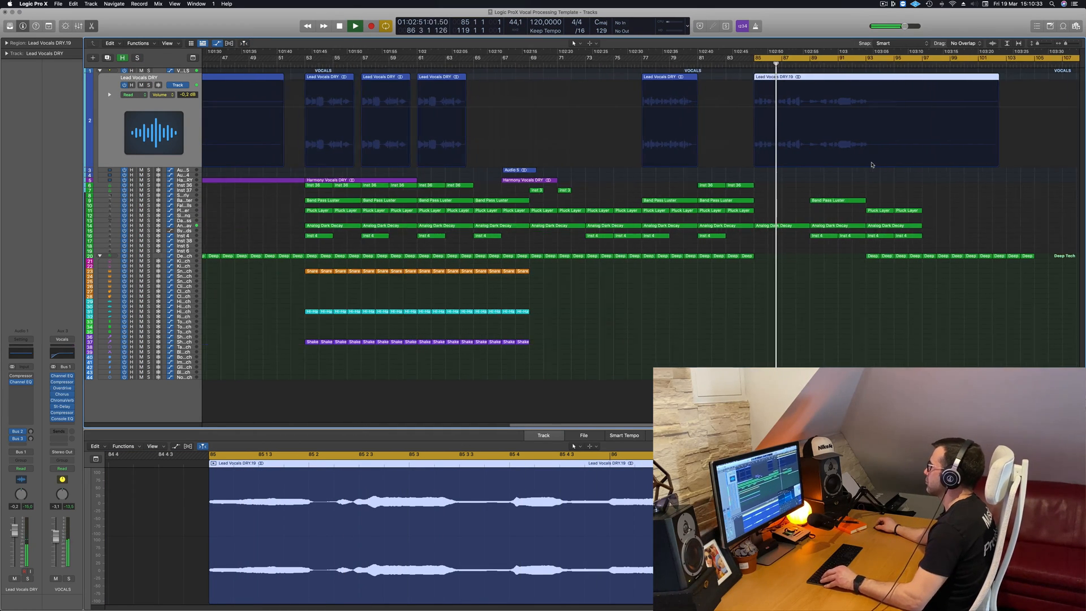
scroll(856, 168, up, 6)
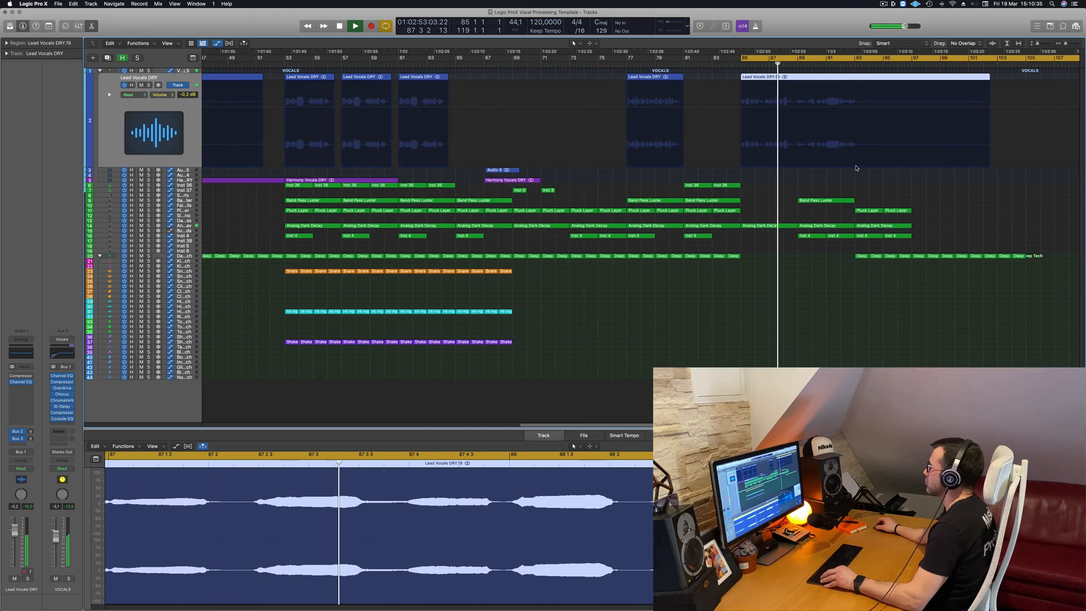
scroll(856, 168, down, 5)
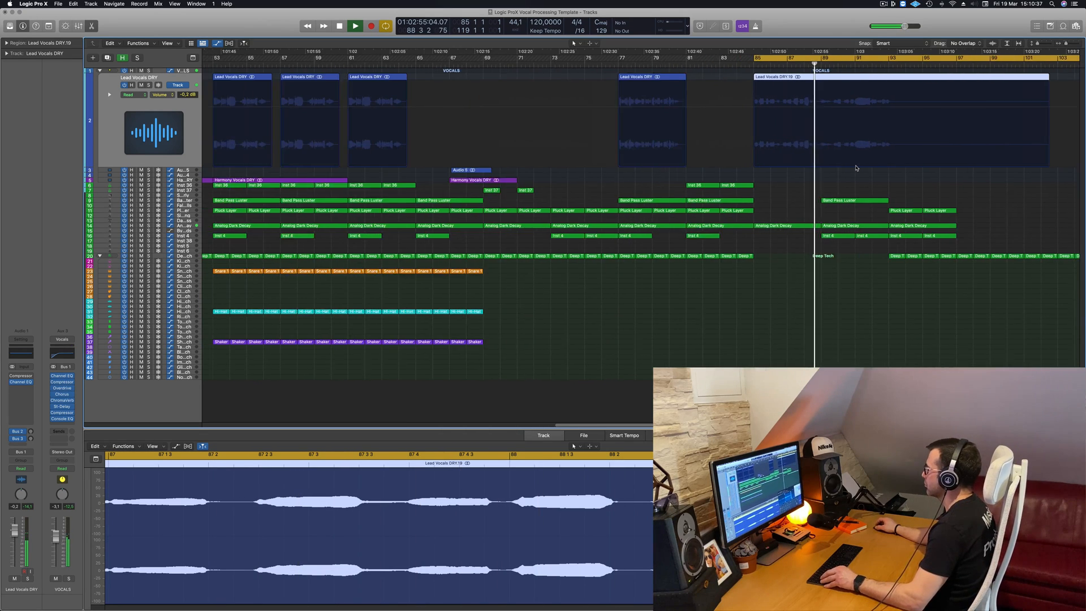
scroll(857, 168, up, 3)
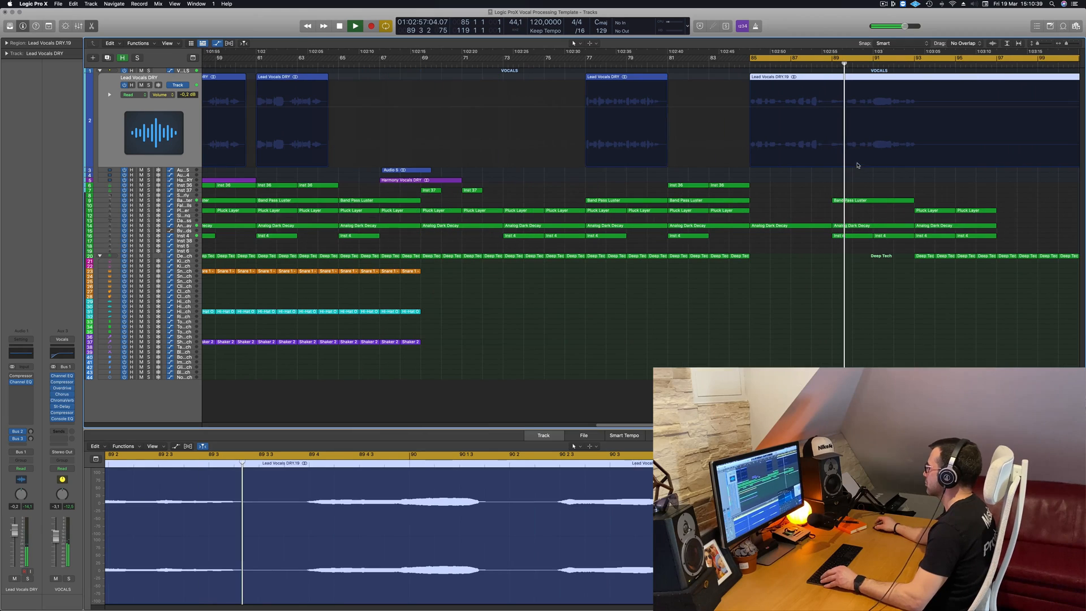
Split the copied Lead Vocals DRY region at bar 89 and delete the part after the split
super+double_click(831, 75)
key(super+Left)
key(super+Left)
key(super+Left)
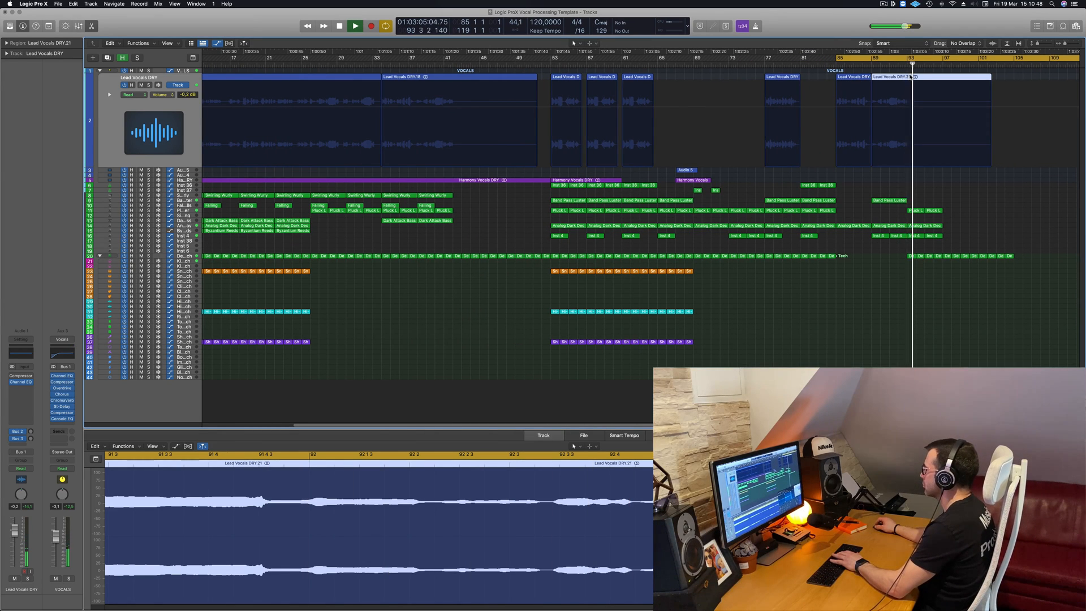
key(Delete)
key(space)
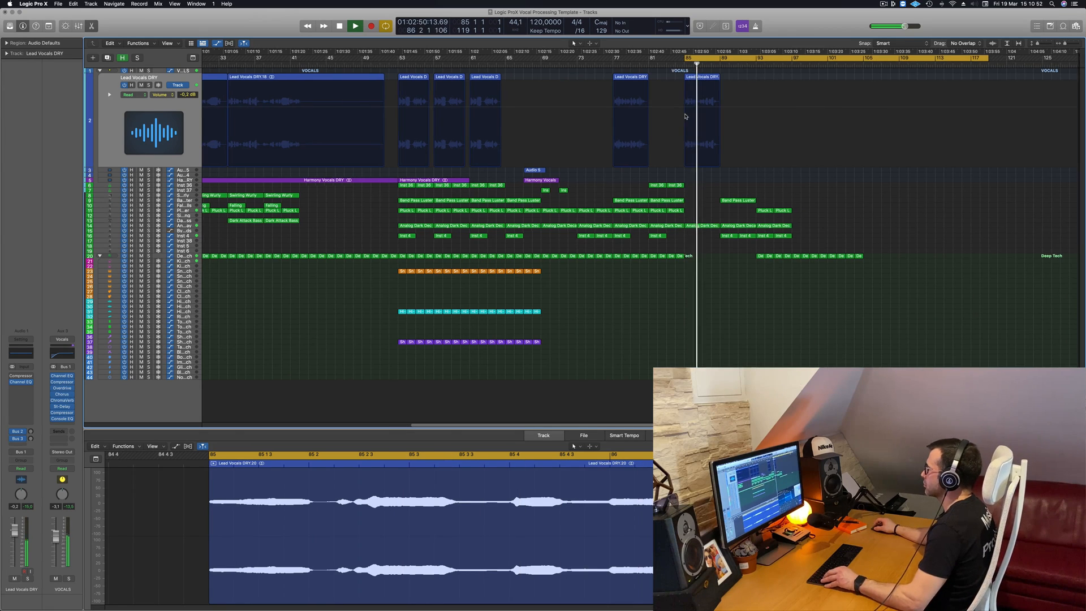
Play the arrangement from bar 85, bar 78 and bar 63 to compare the lead vocal passages
key(super+Right)
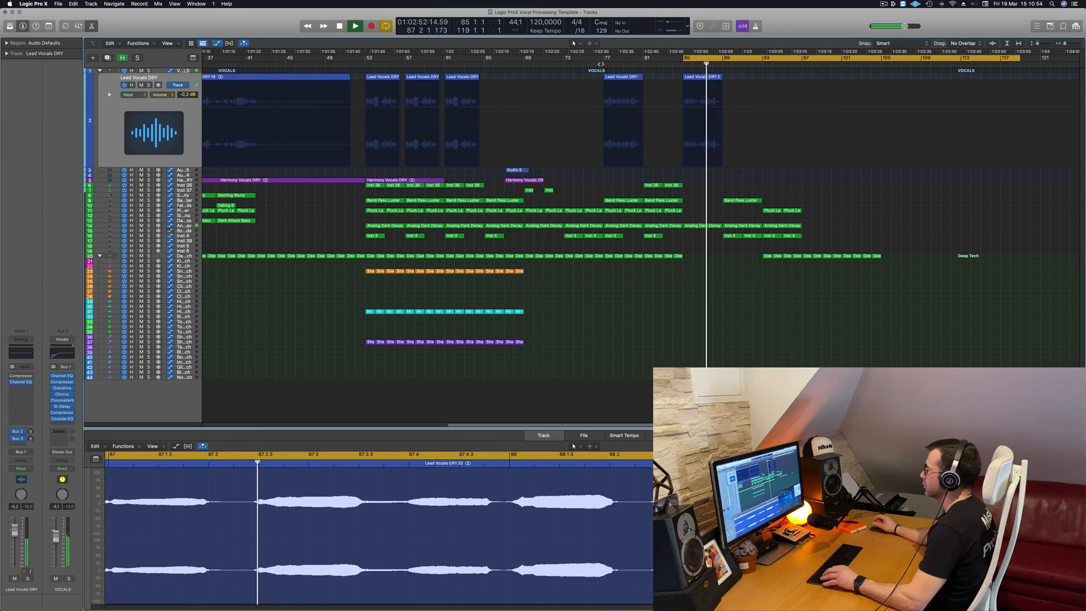
click(603, 63)
key(super+Right)
key(super+Right)
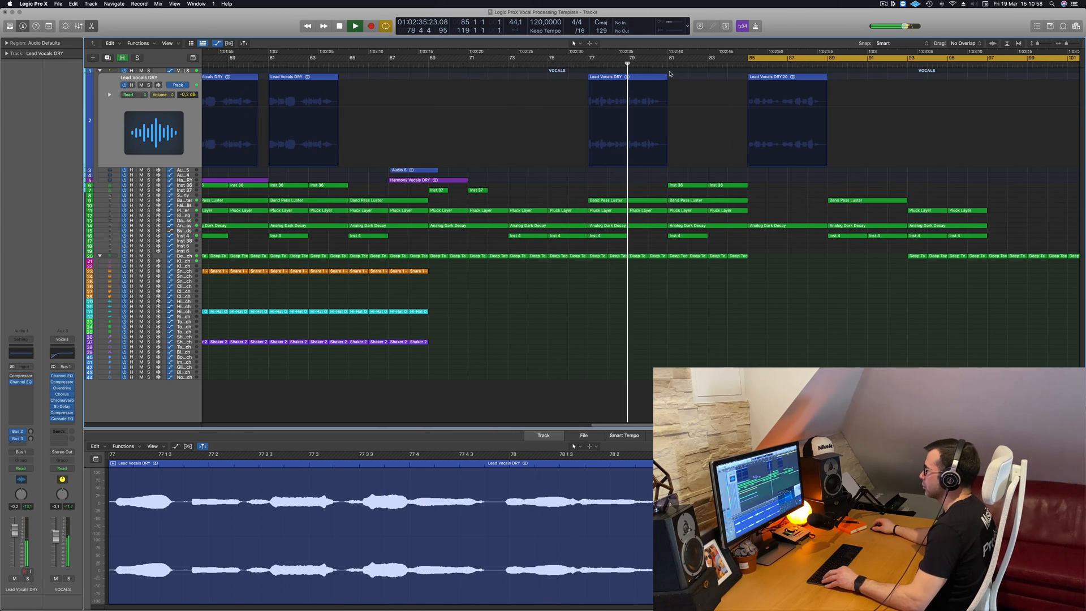
key(super+Left)
key(super+Left)
key(super+Left)
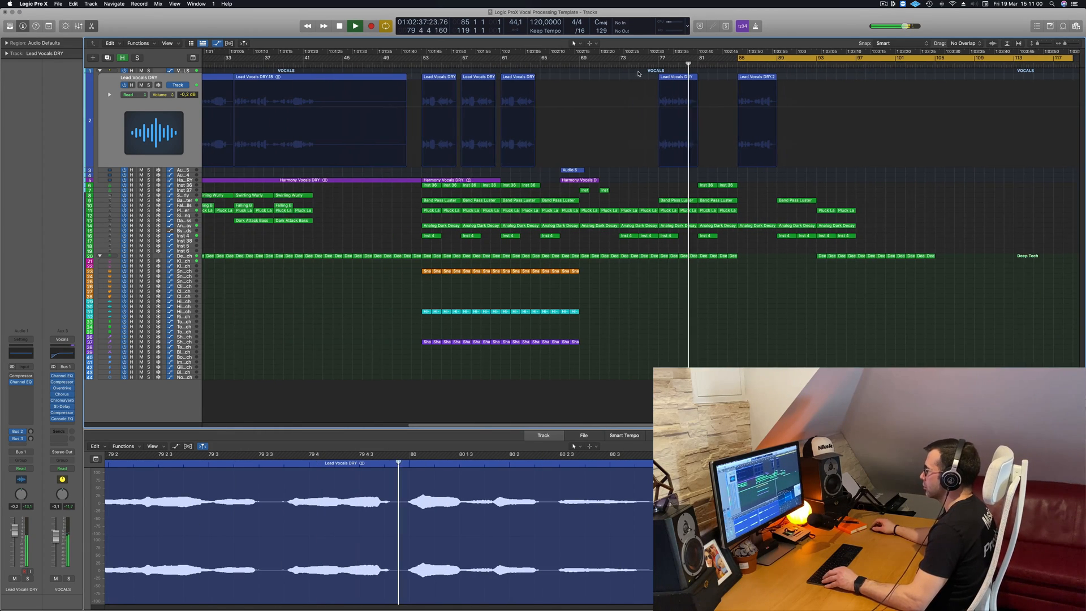
click(521, 63)
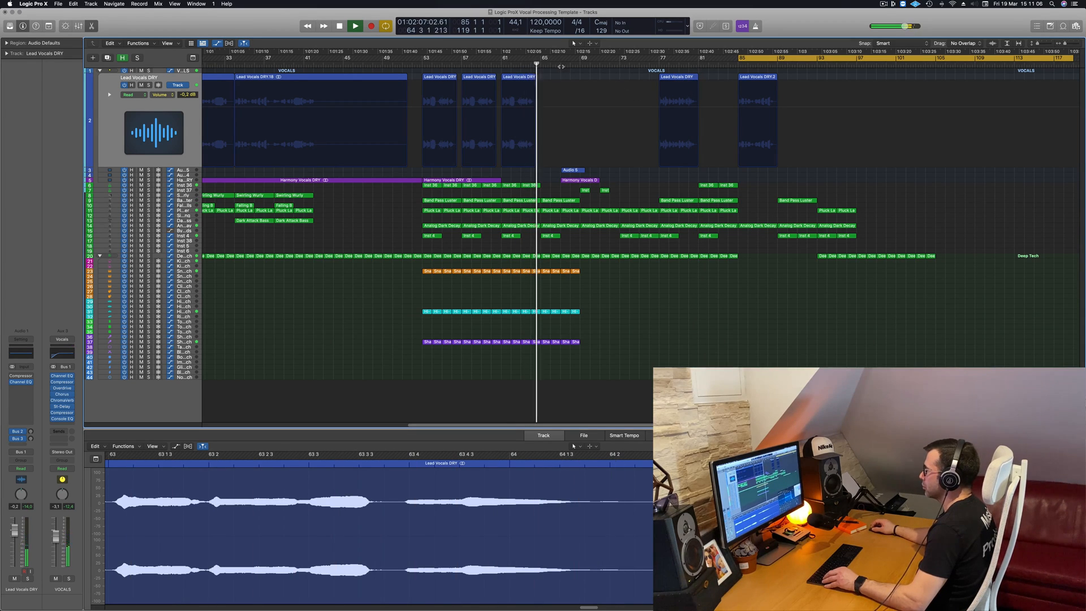
Delete the Lead Vocals DRY region at bar 77, move the one from bar 85 into its place and play it from bar 77
click(686, 77)
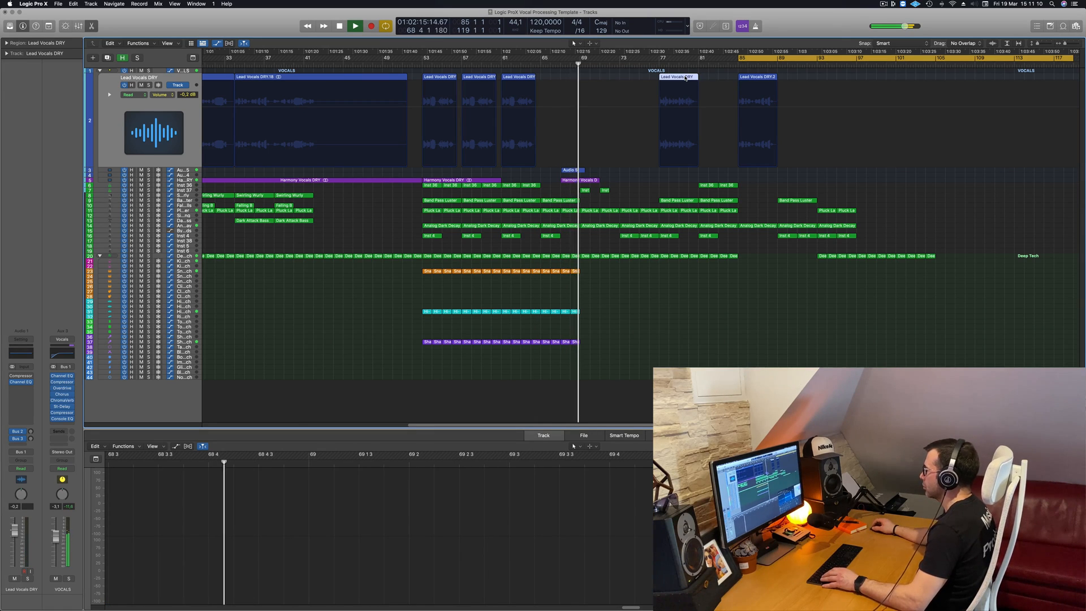
key(Delete)
drag(744, 78, 665, 79)
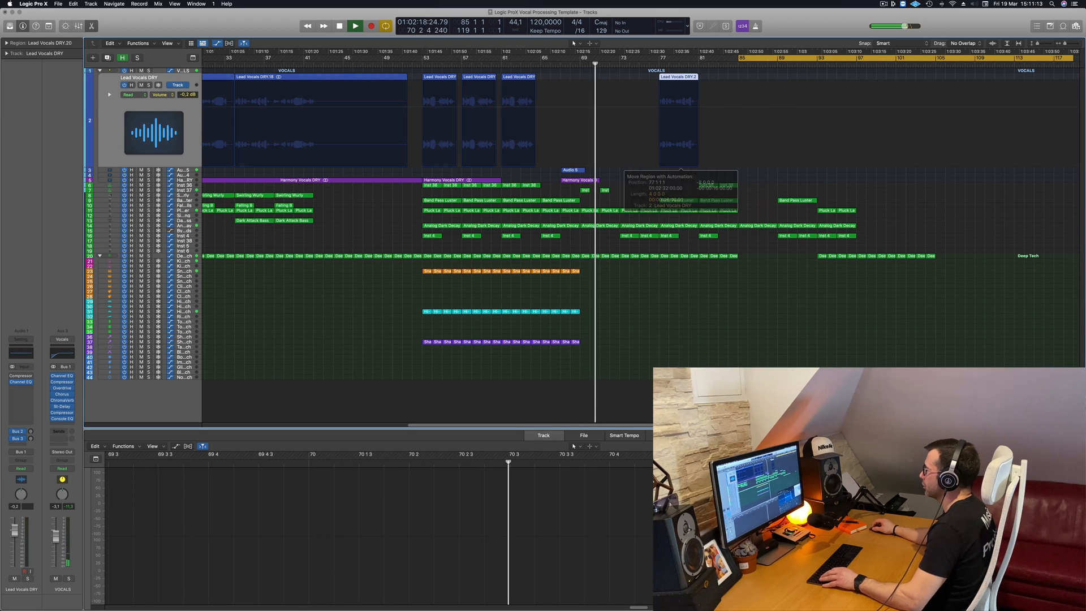
click(659, 64)
scroll(782, 144, up, 3)
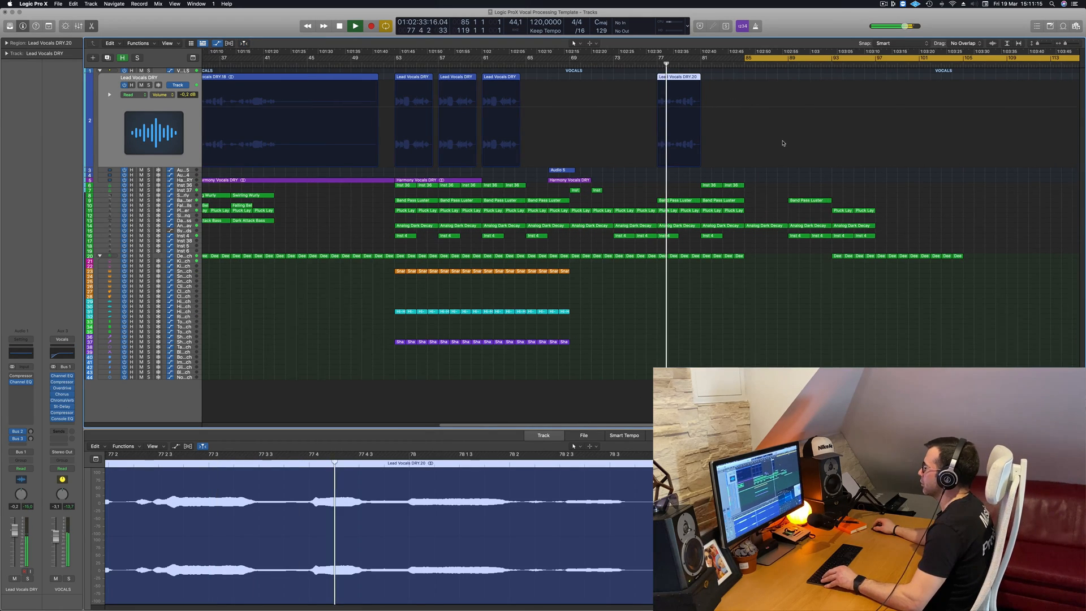
scroll(783, 144, down, 3)
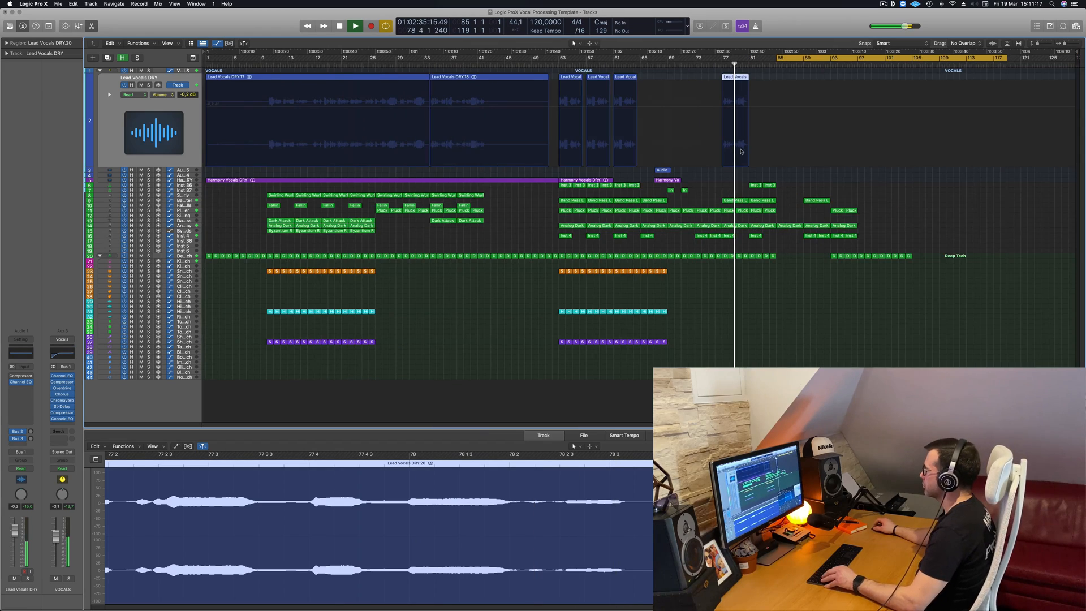
scroll(741, 151, up, 5)
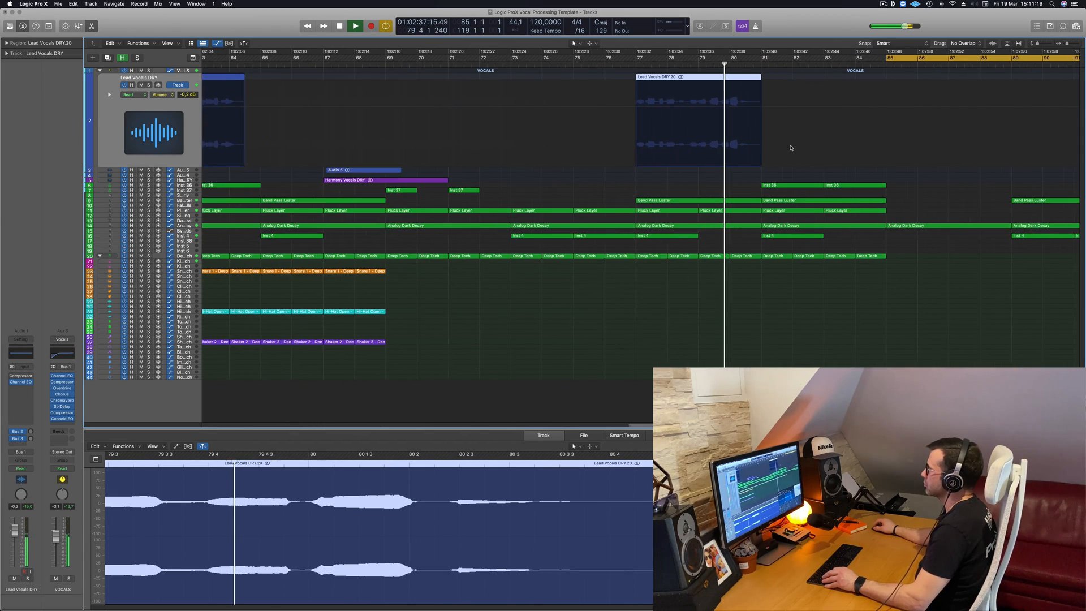
Copy the Lead Vocals DRY region at bar 61 to bar 85
scroll(791, 148, down, 5)
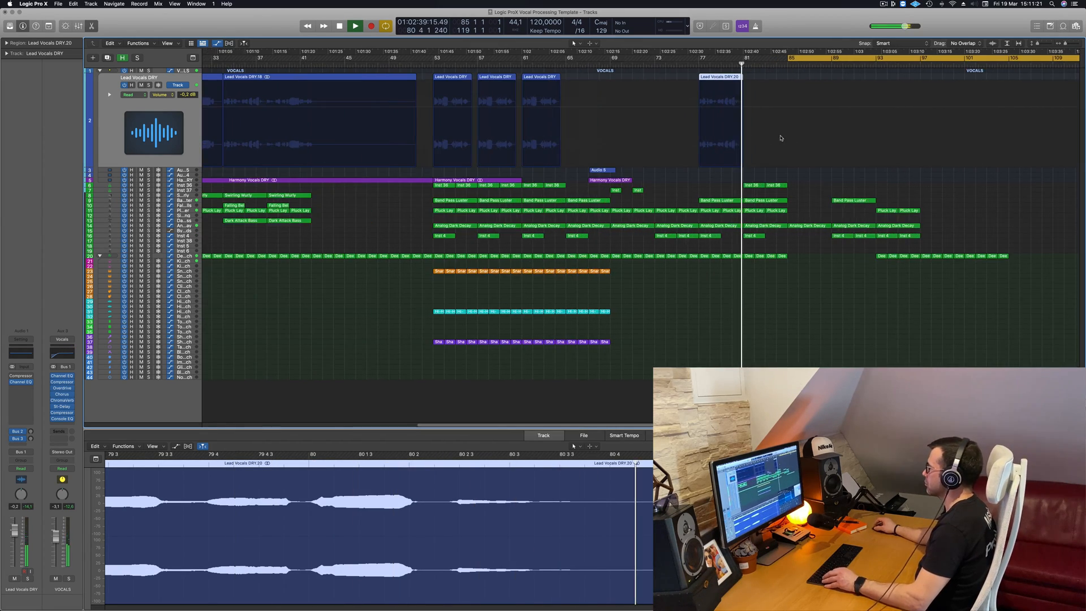
scroll(783, 141, down, 1)
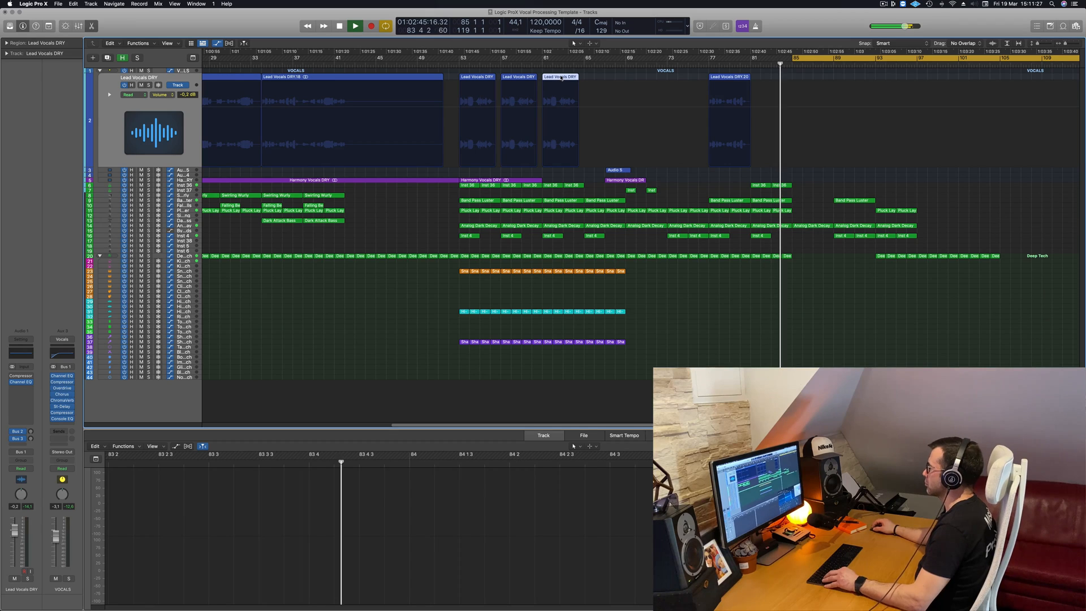
drag(561, 78, 787, 89)
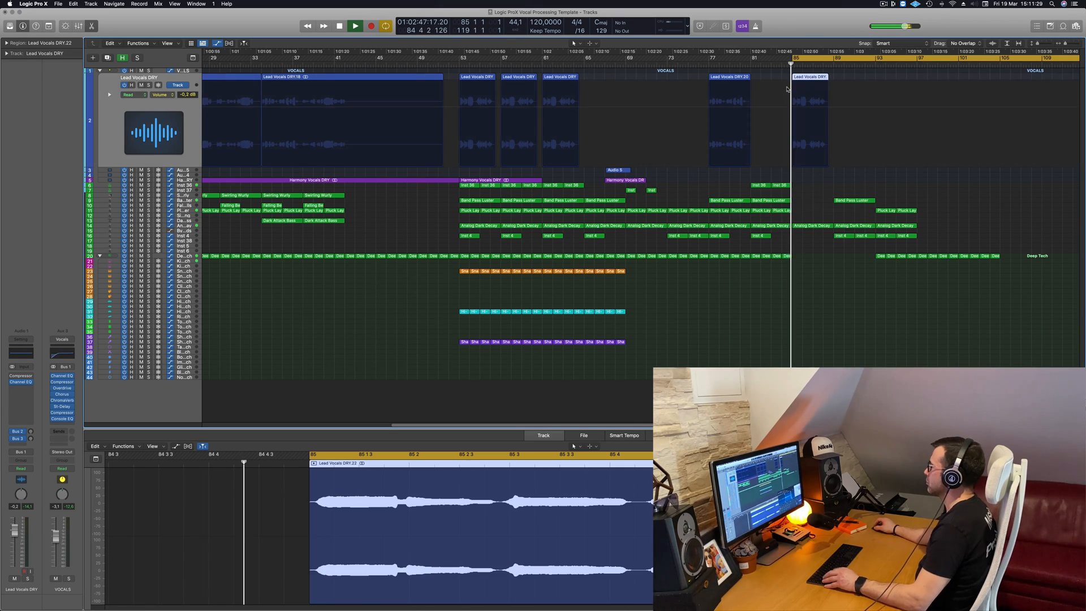
Set the cycle range from bar 53 to bar 87 and restart playback from bar 53
scroll(832, 90, right, 1)
scroll(831, 79, left, 2)
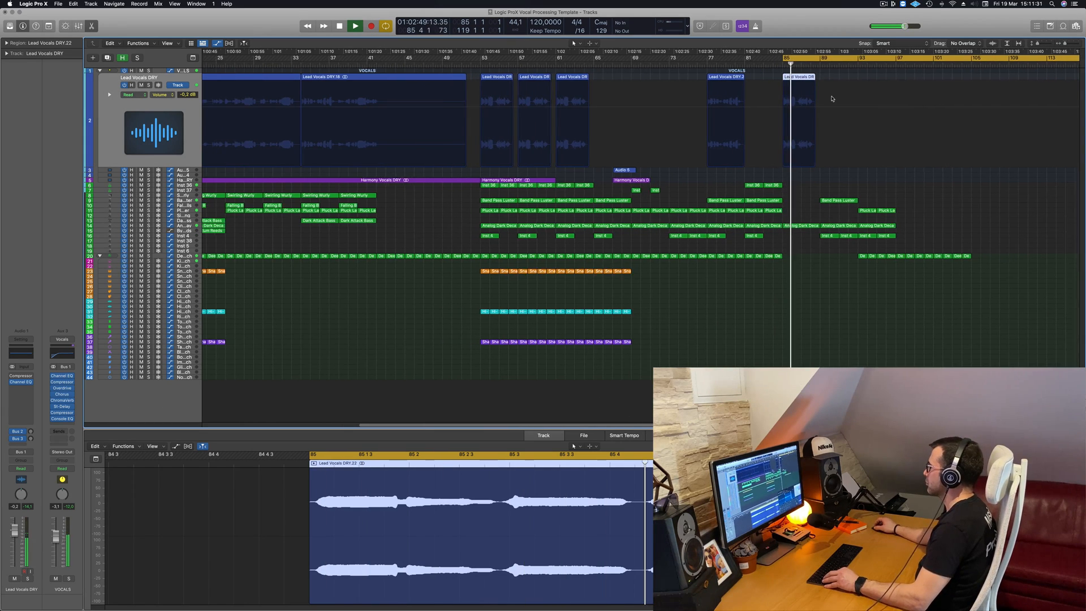
scroll(831, 98, left, 2)
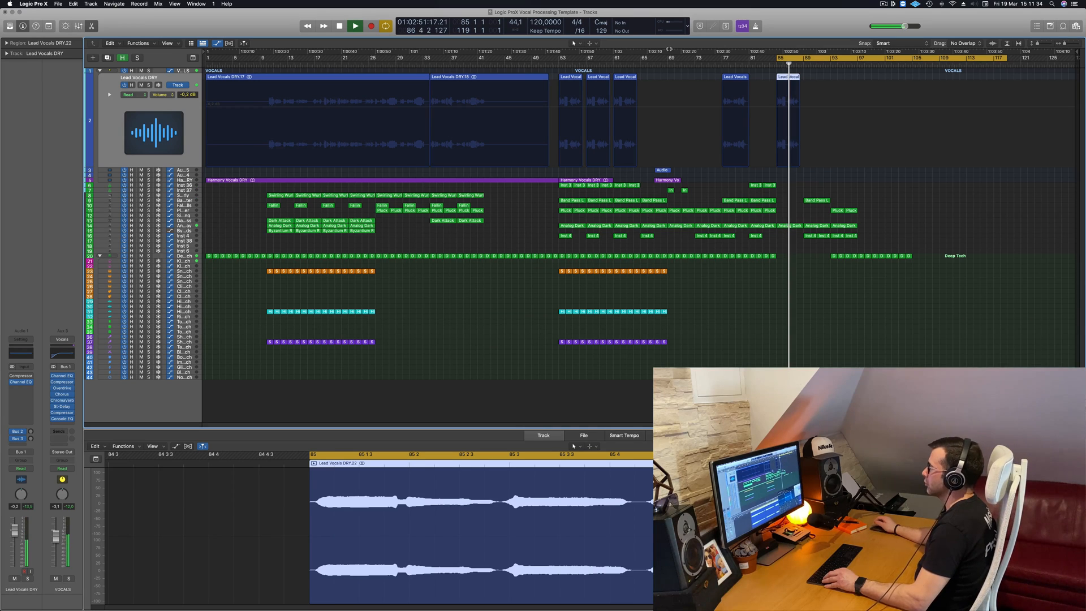
drag(792, 59, 576, 72)
key(space)
key(space)
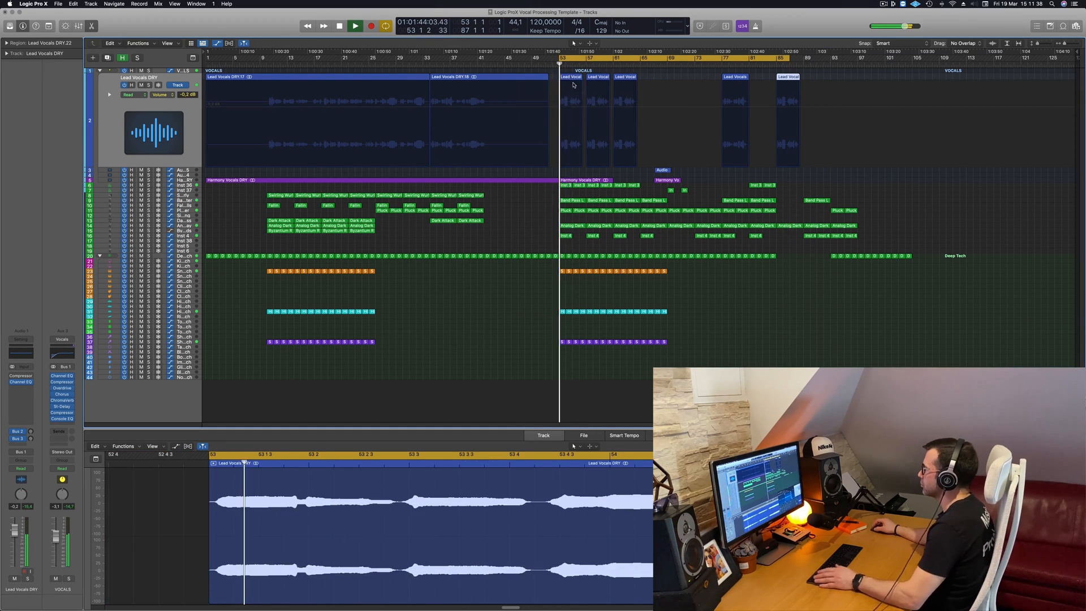
Copy the Lead Vocals DRY region from bar 85 to bar 93 and play from bar 93
scroll(735, 67, right, 1)
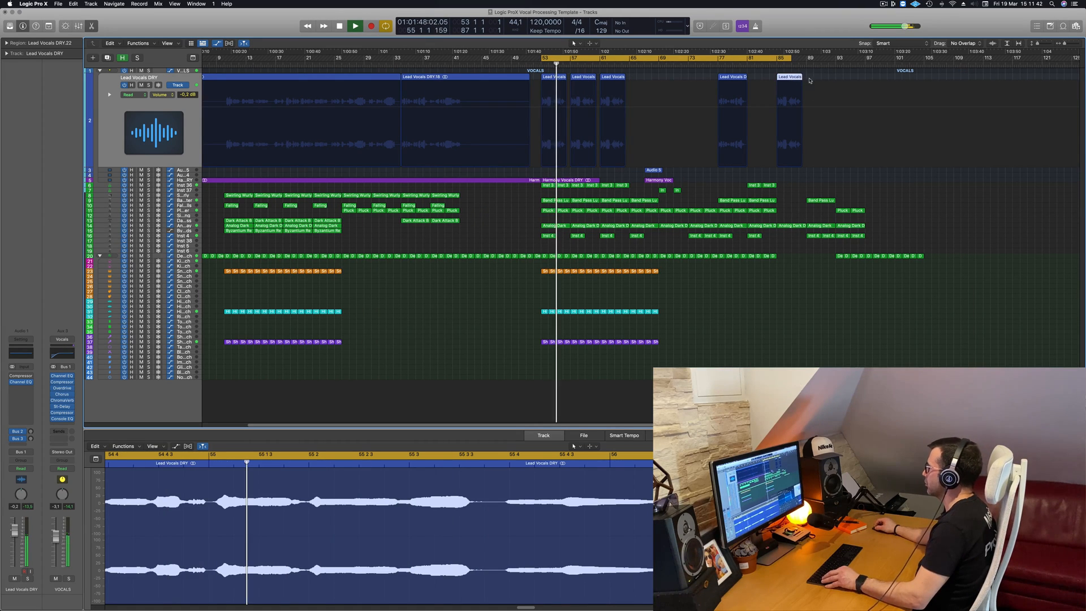
drag(790, 80, 849, 80)
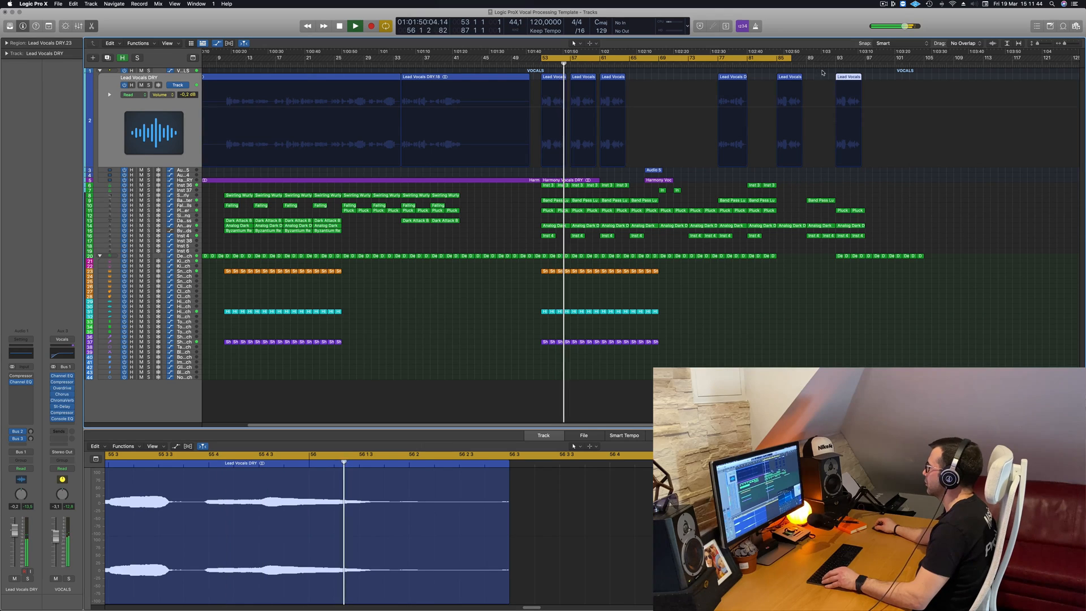
click(836, 71)
click(836, 64)
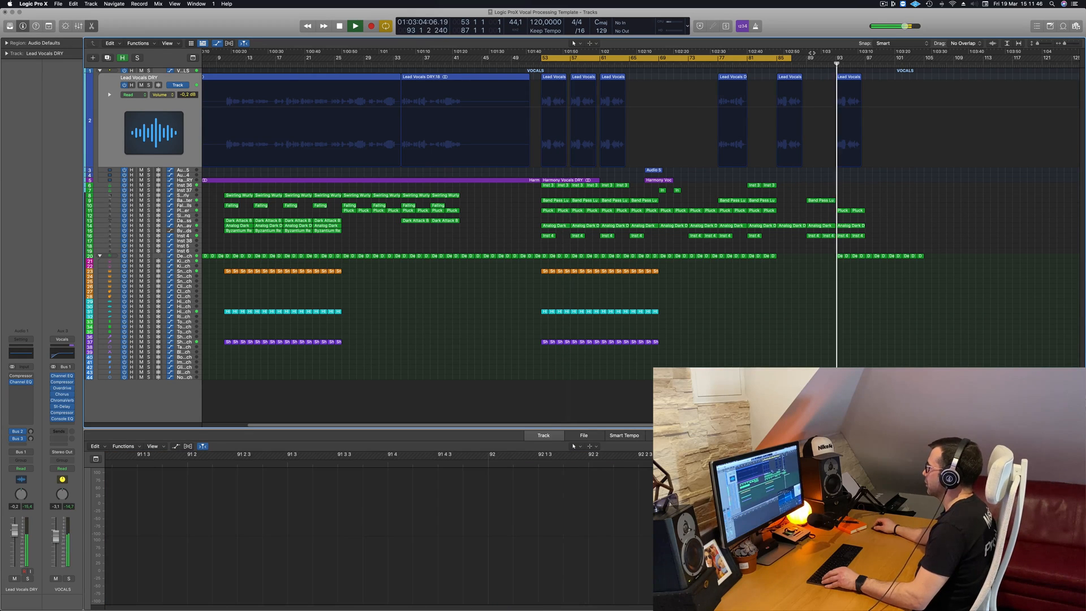
Extend the cycle range to bar 113 and copy the snare, hi-hat and shaker regions from bar 53 to bar 97
drag(791, 58, 982, 58)
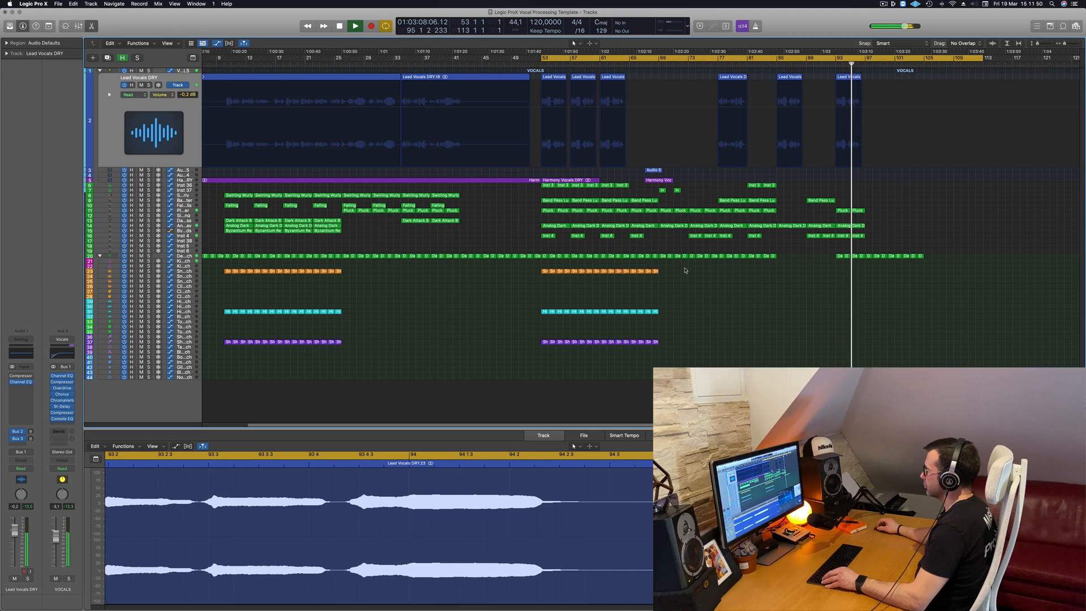
drag(673, 275, 540, 350)
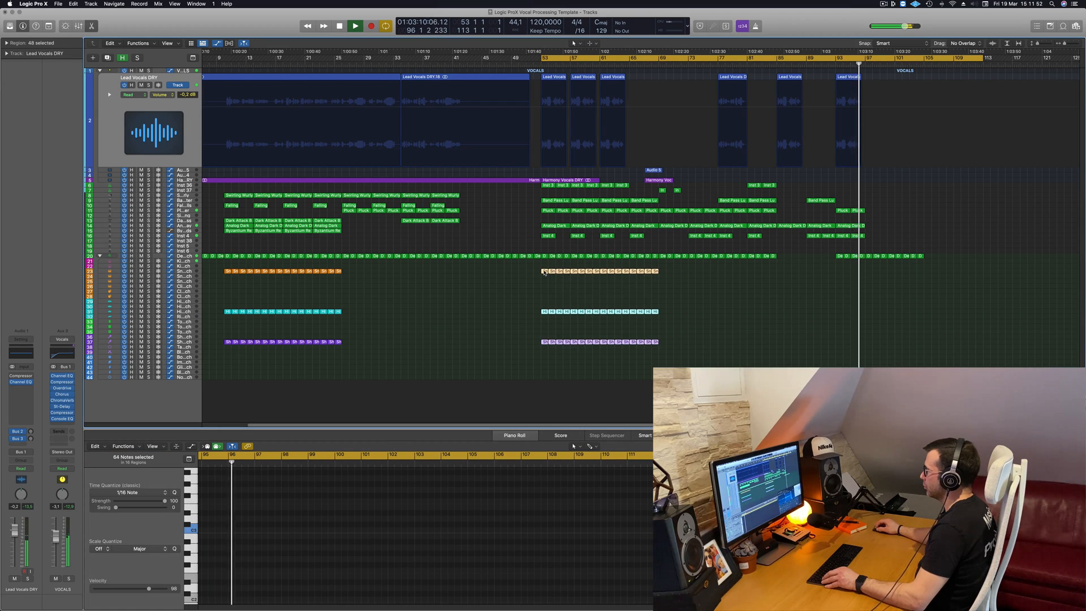
drag(545, 272, 869, 272)
Copy the Pluck Layer, Analog Dark Decay and Inst 4 regions at bar 93 to bars 97 and 101
mouse_move(875, 199)
mouse_down()
mouse_move(836, 243)
mouse_move(863, 211)
mouse_up()
drag(870, 213, 902, 212)
Play the second half of the arrangement from bar 53, stop playback and clear the region selection
key(space)
key(space)
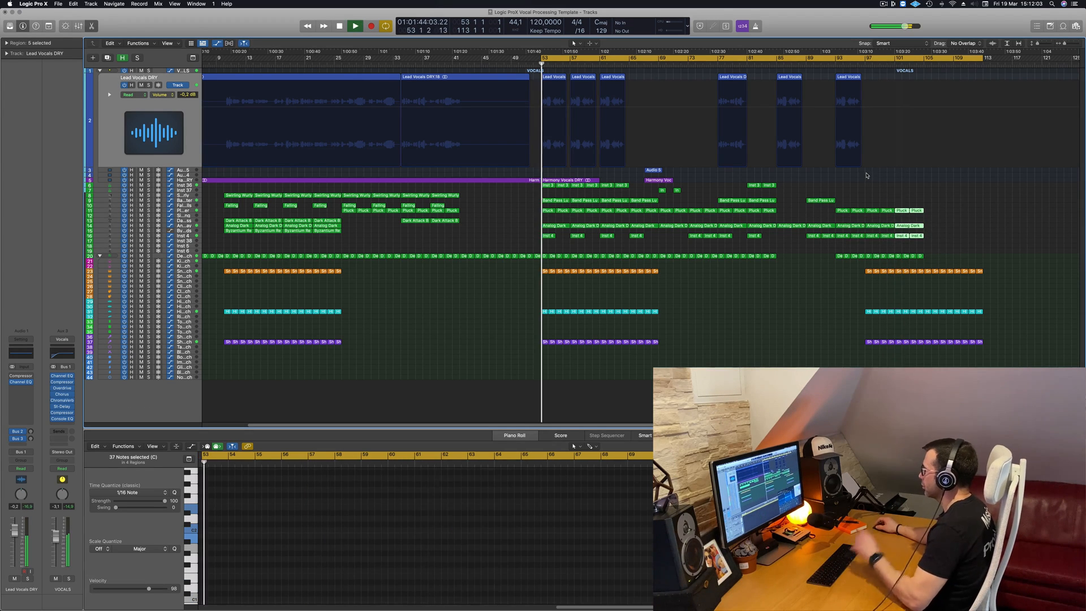
key(space)
key(space)
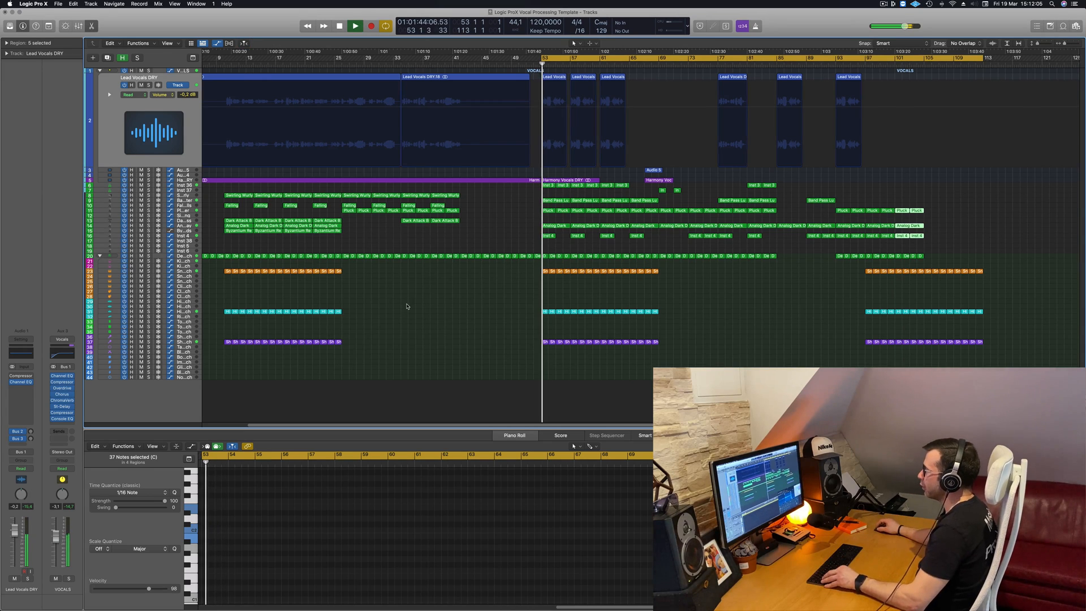
scroll(404, 305, left, 3)
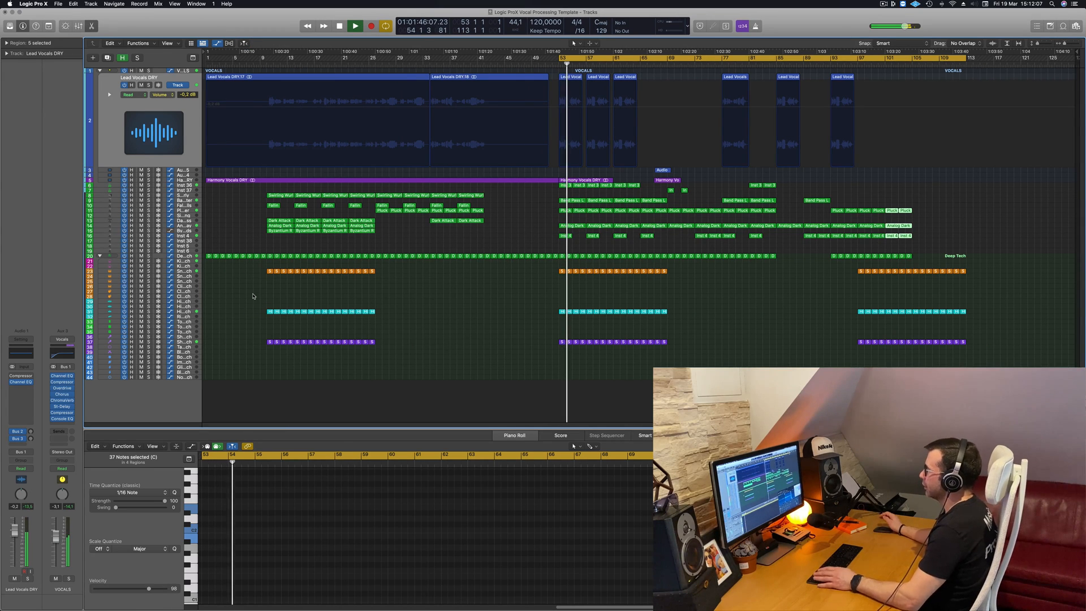
click(253, 296)
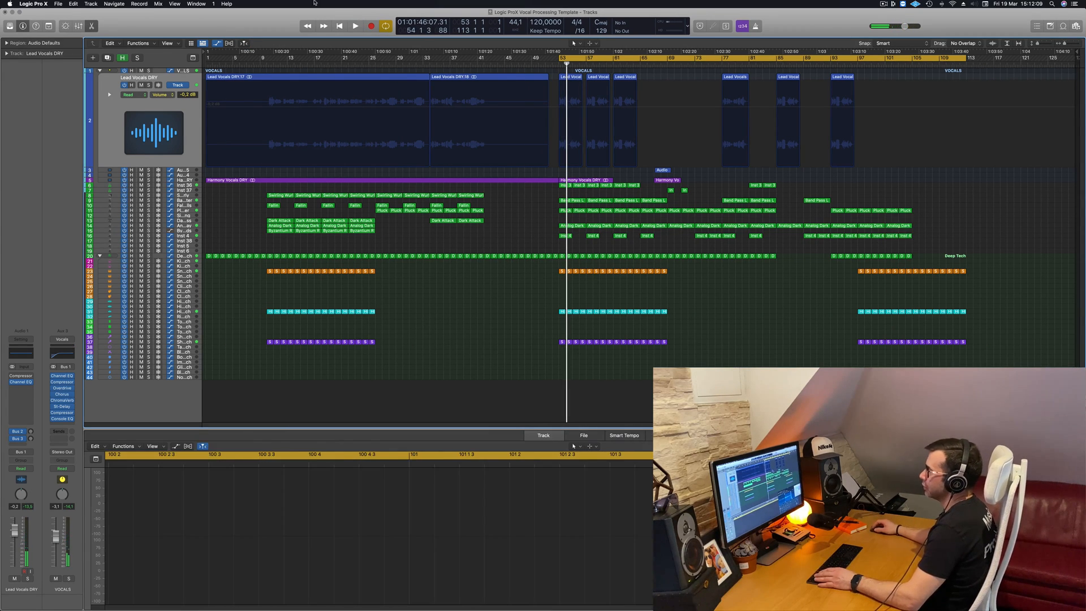
Save the project as EP219 in a new folder "Live Electronic Music 219" inside New Logic Projects
click(58, 3)
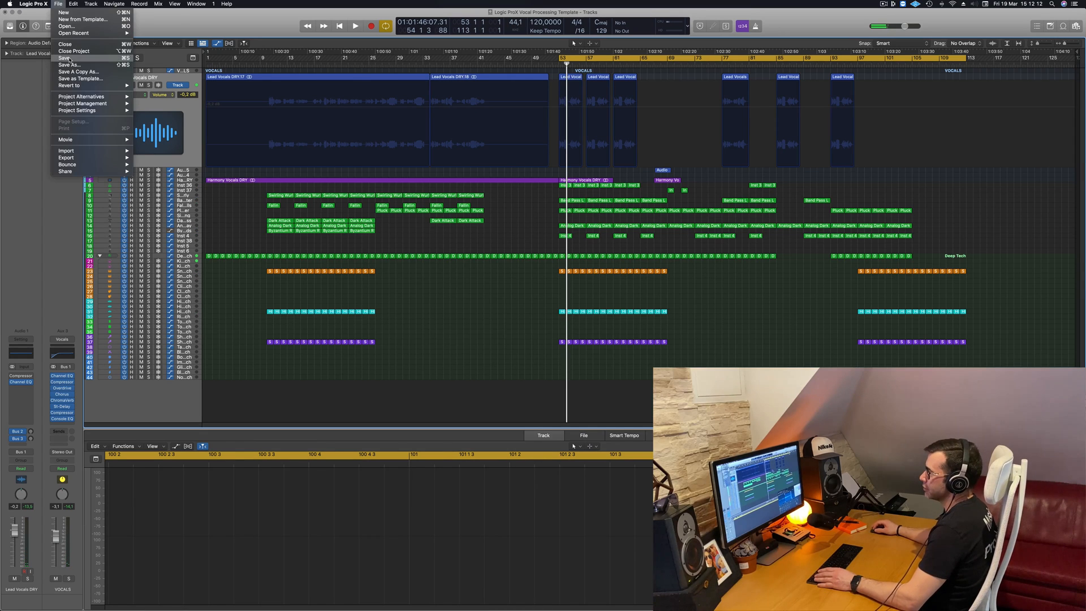
click(65, 58)
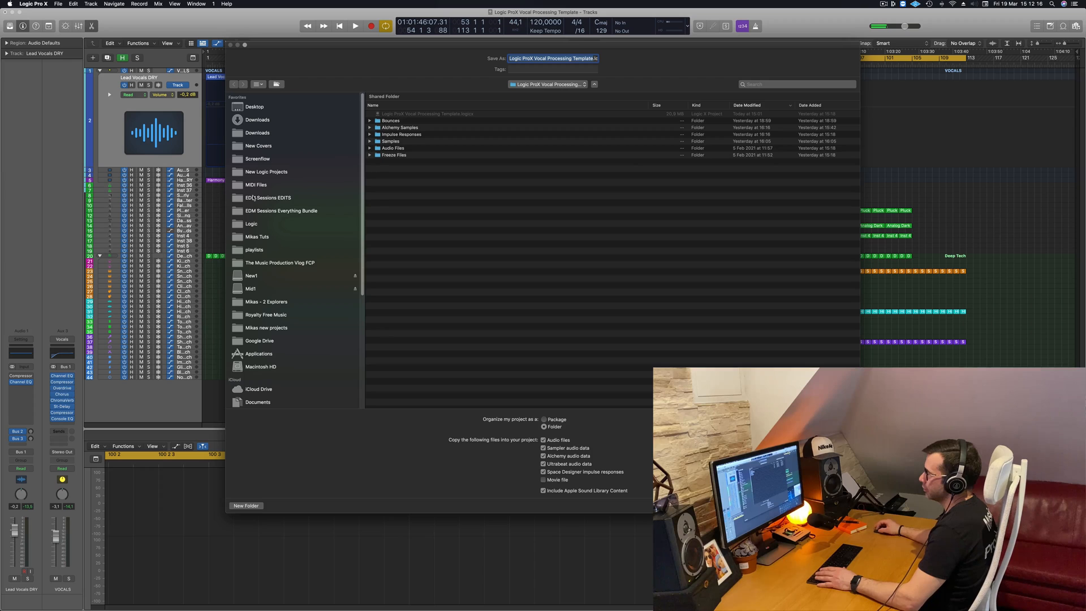
click(260, 171)
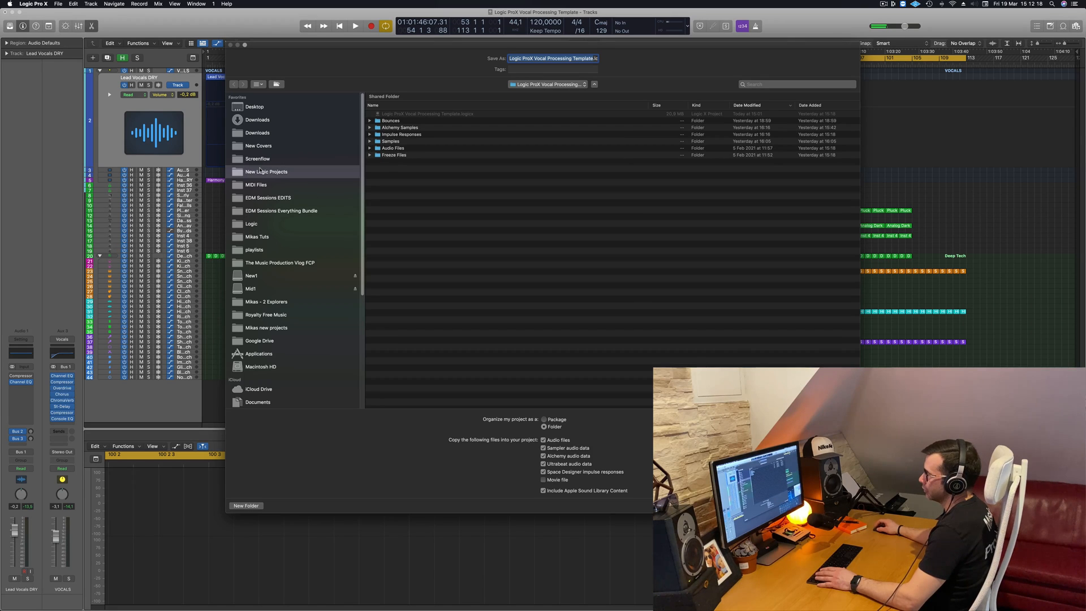
click(258, 504)
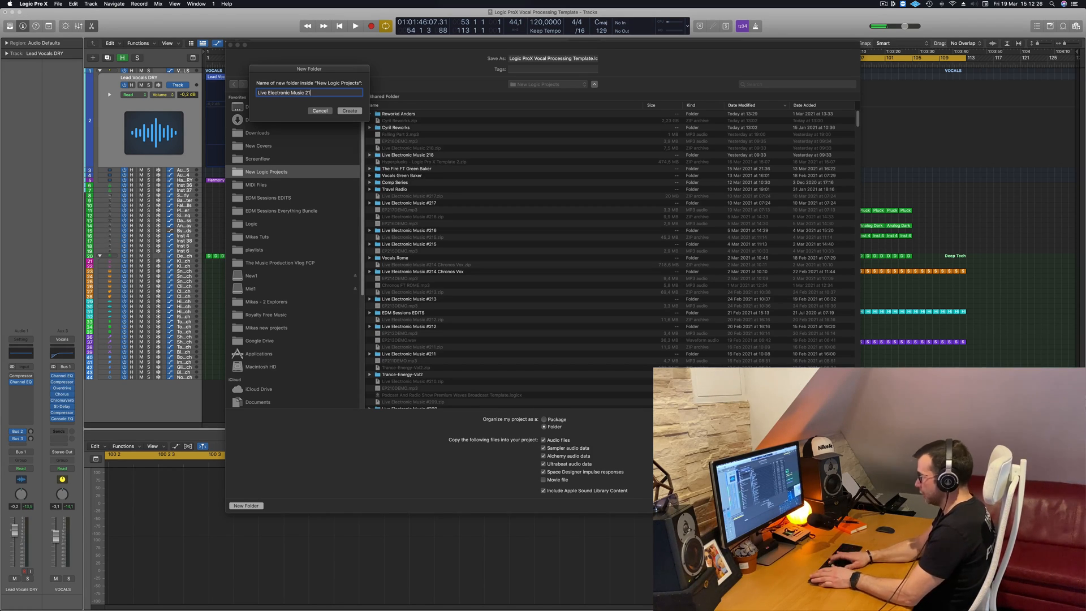
key(Return)
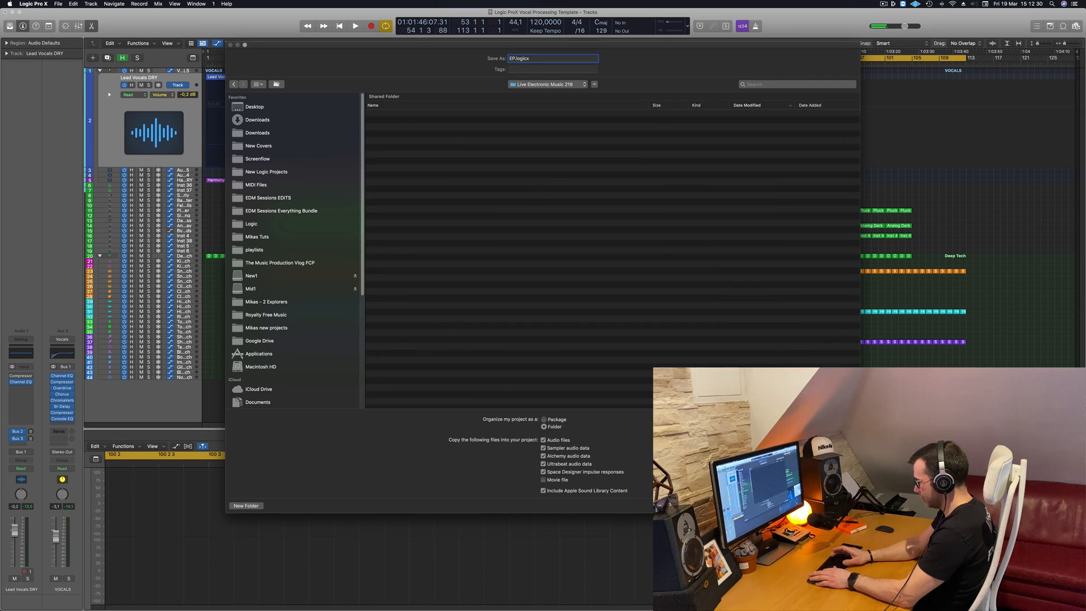
key(Return)
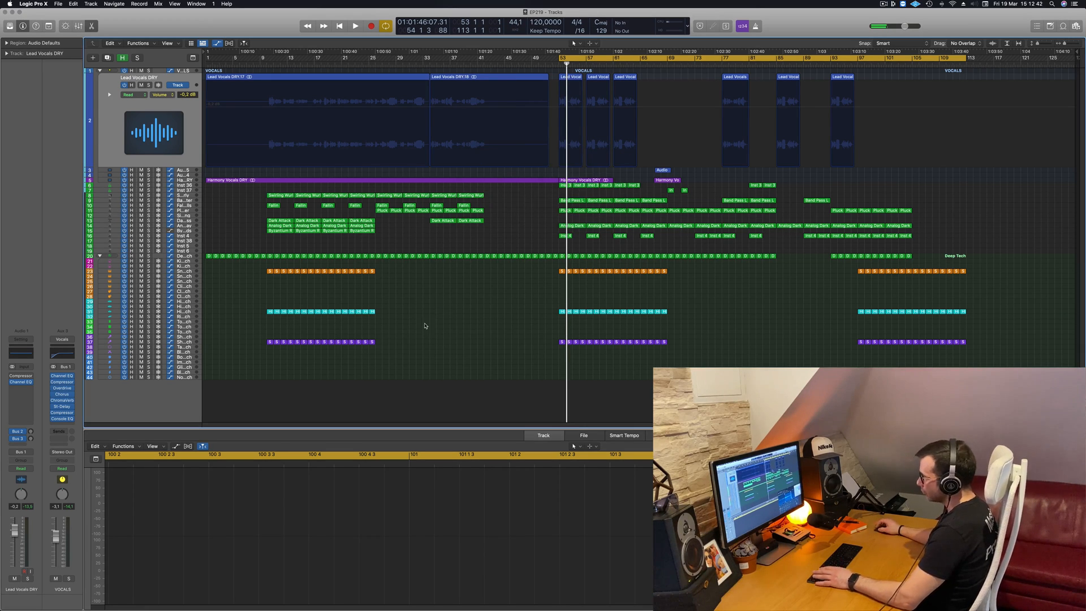
Delete all regions on every track before bar 53
key(space)
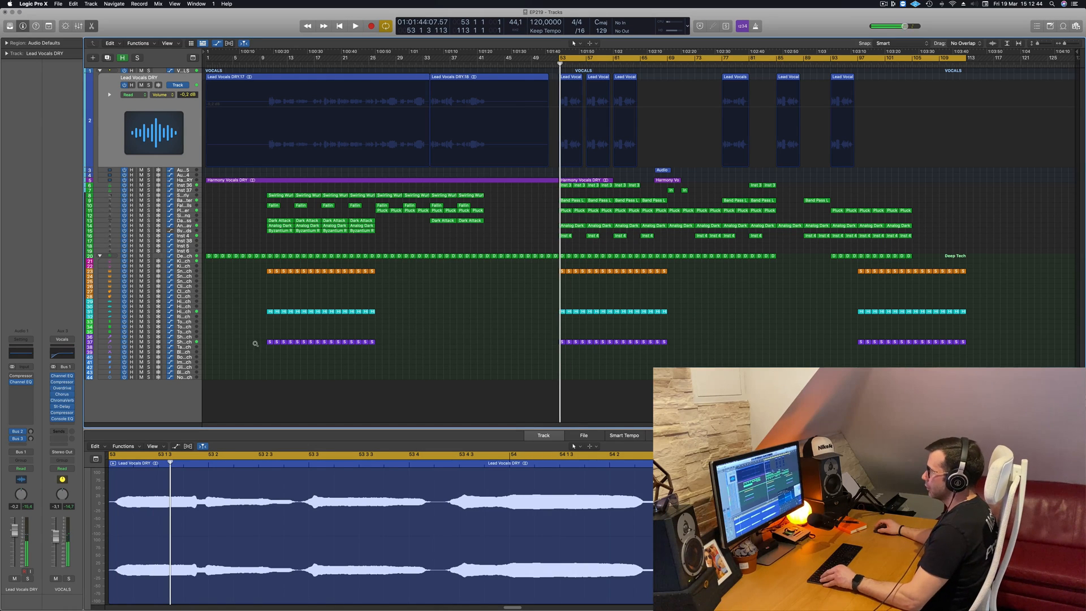
drag(205, 363, 547, 55)
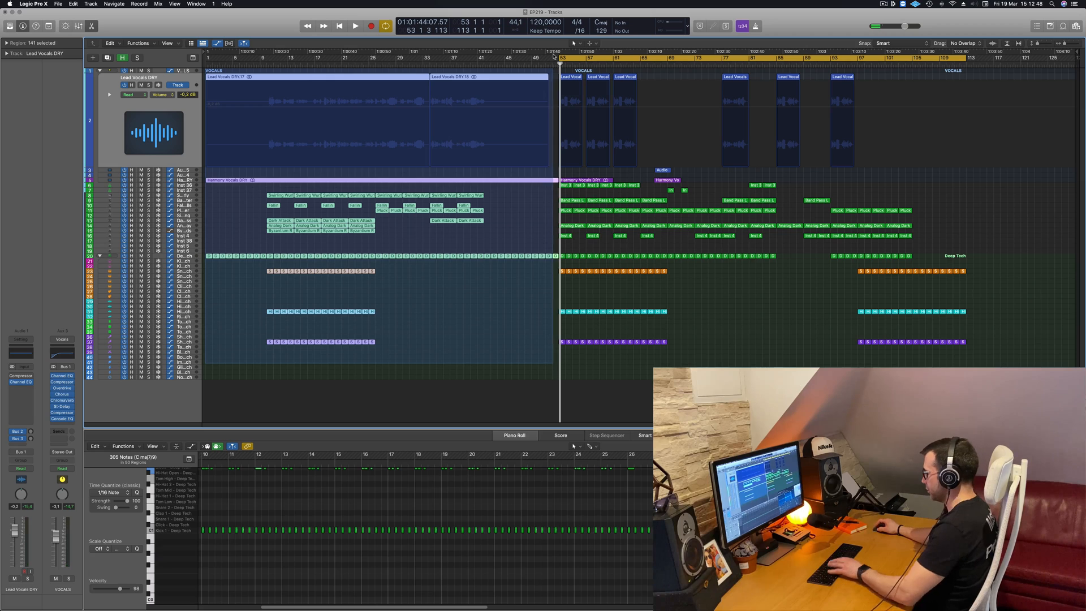
key(Delete)
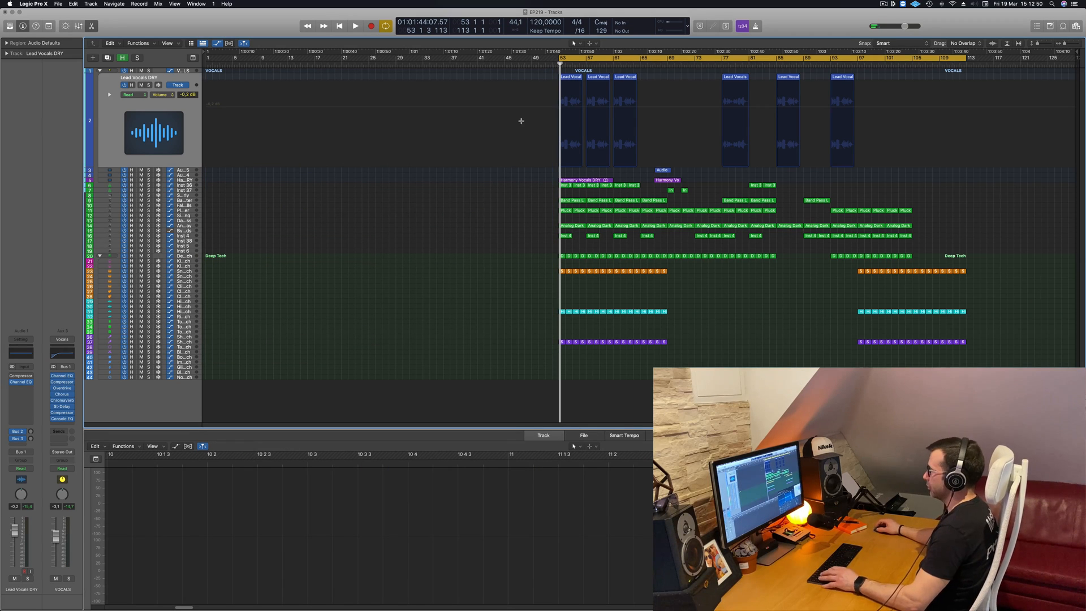
Select all remaining regions and move them together with their automation so they start at bar 1
key(super+a)
drag(570, 85, 218, 86)
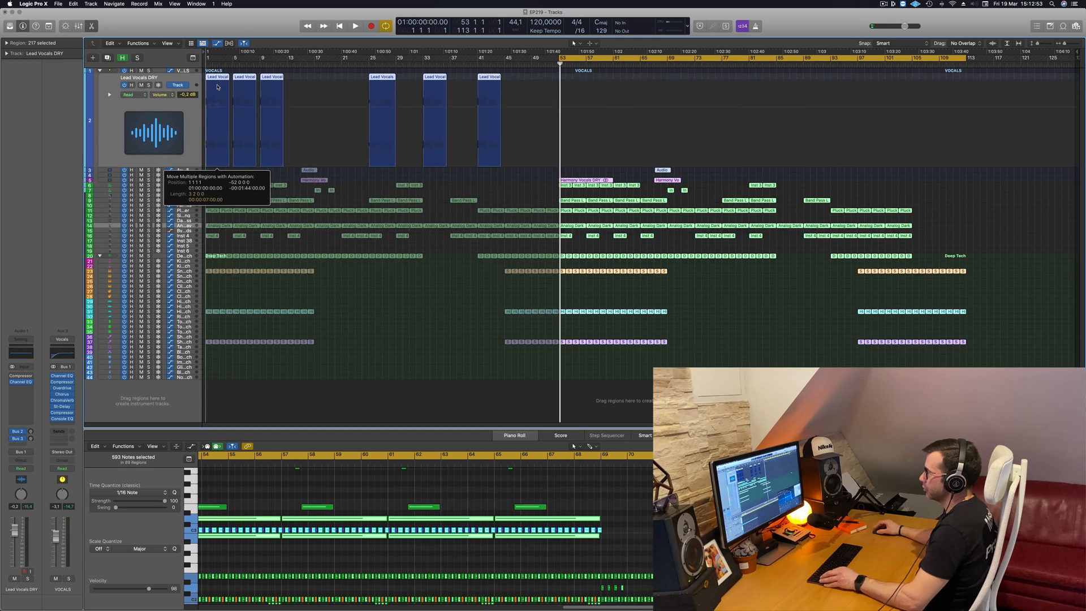
scroll(233, 86, up, 8)
scroll(263, 83, down, 5)
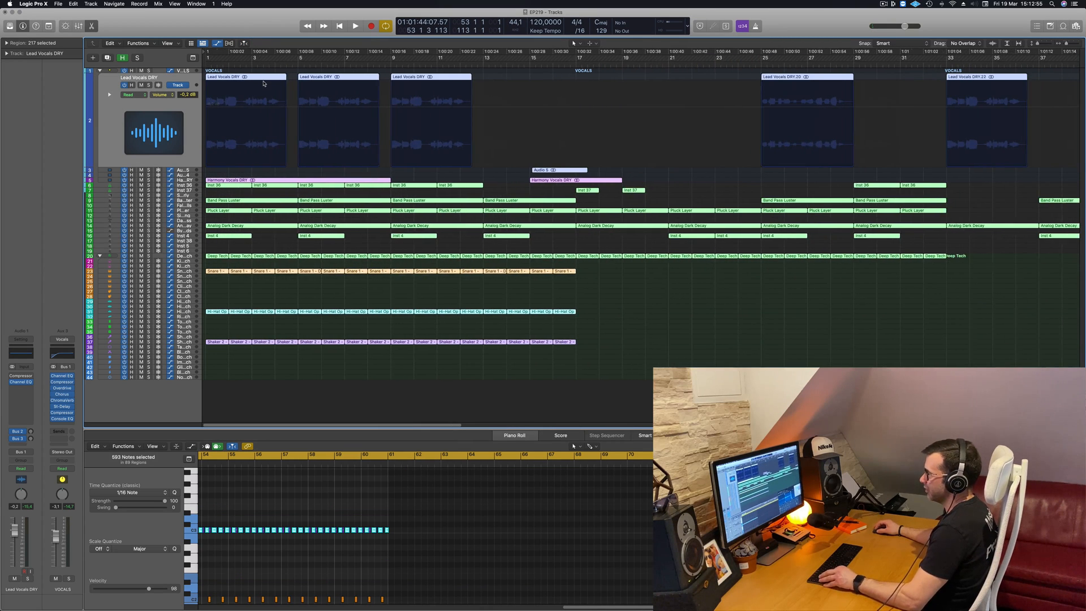
Set the cycle range from bar 1 to bar 61 and play the moved arrangement from the start
drag(210, 58, 583, 58)
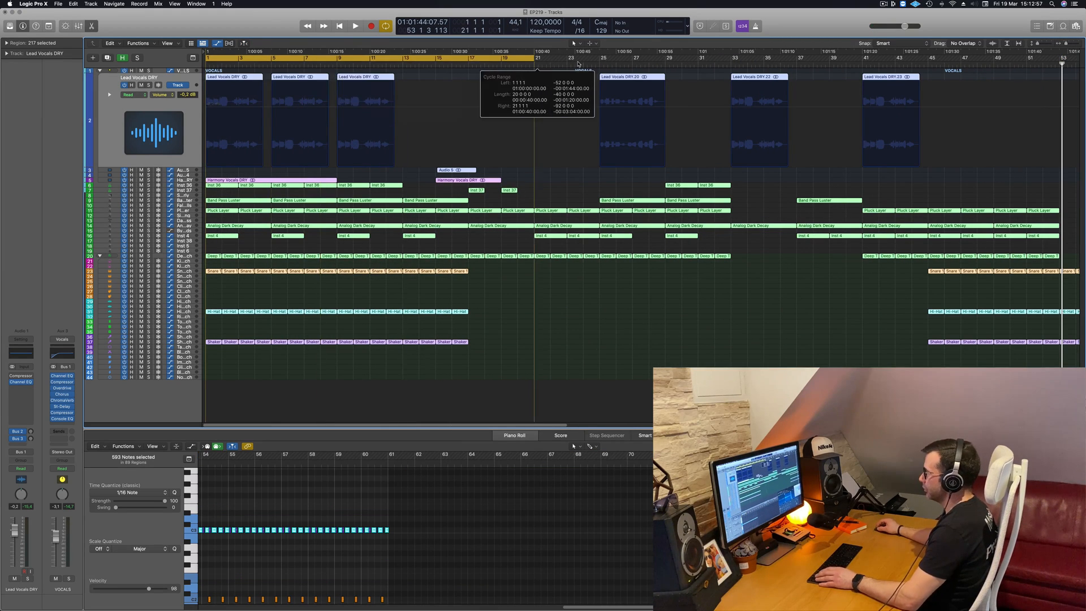
key(space)
scroll(536, 315, down, 8)
click(526, 317)
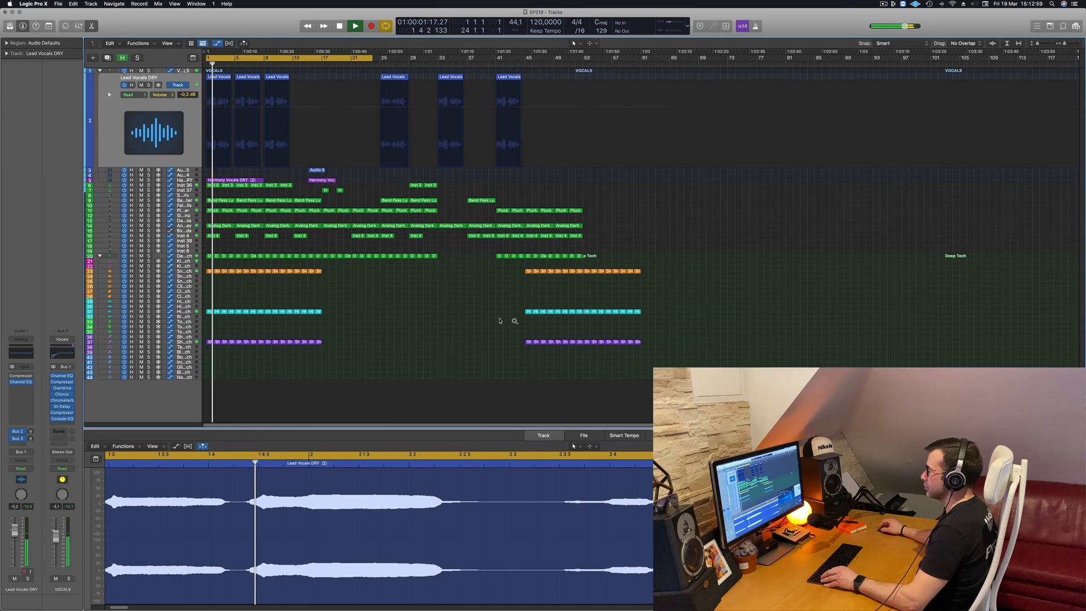
drag(376, 61, 638, 80)
scroll(471, 306, up, 5)
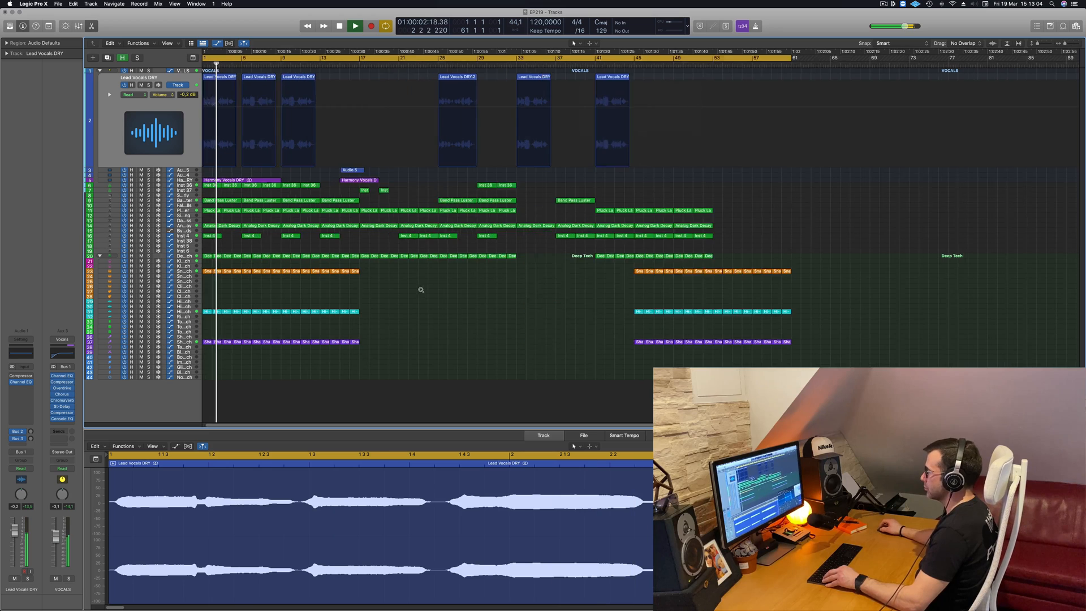
scroll(260, 263, up, 3)
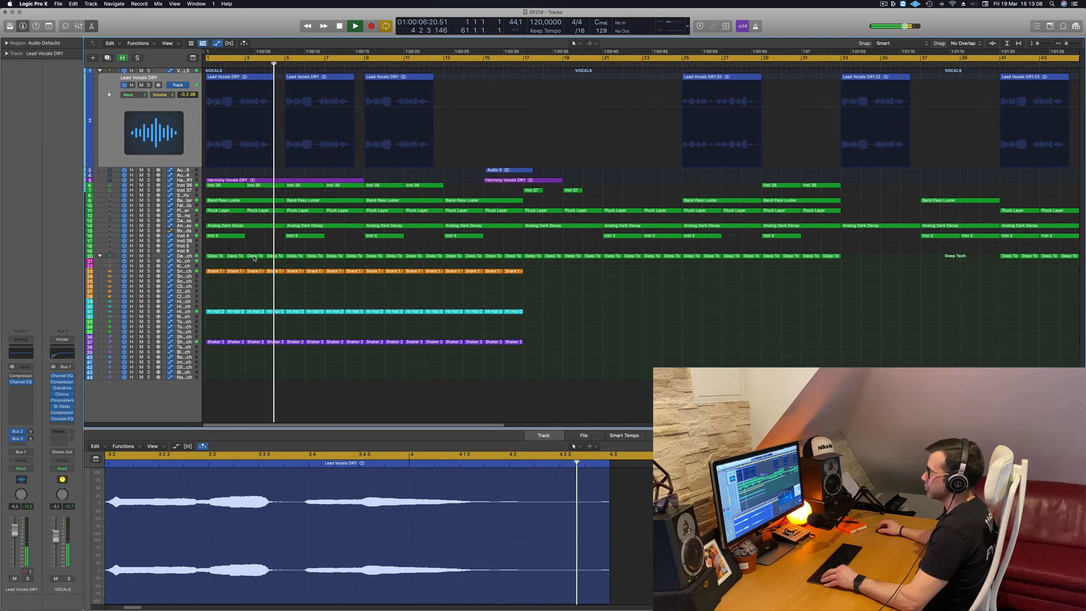
scroll(519, 163, down, 6)
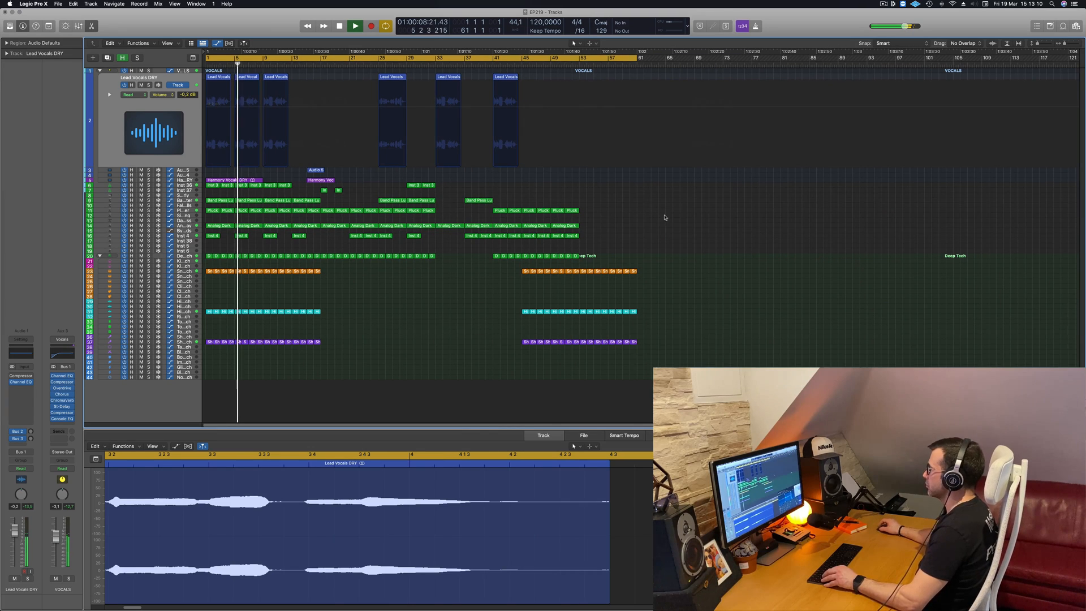
scroll(430, 302, up, 3)
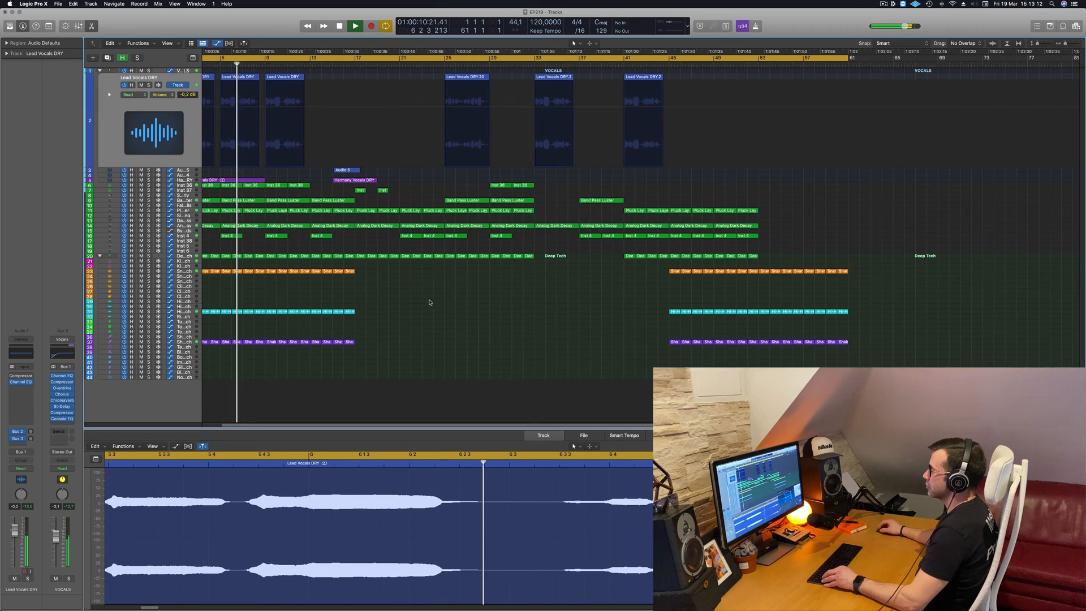
scroll(457, 291, down, 1)
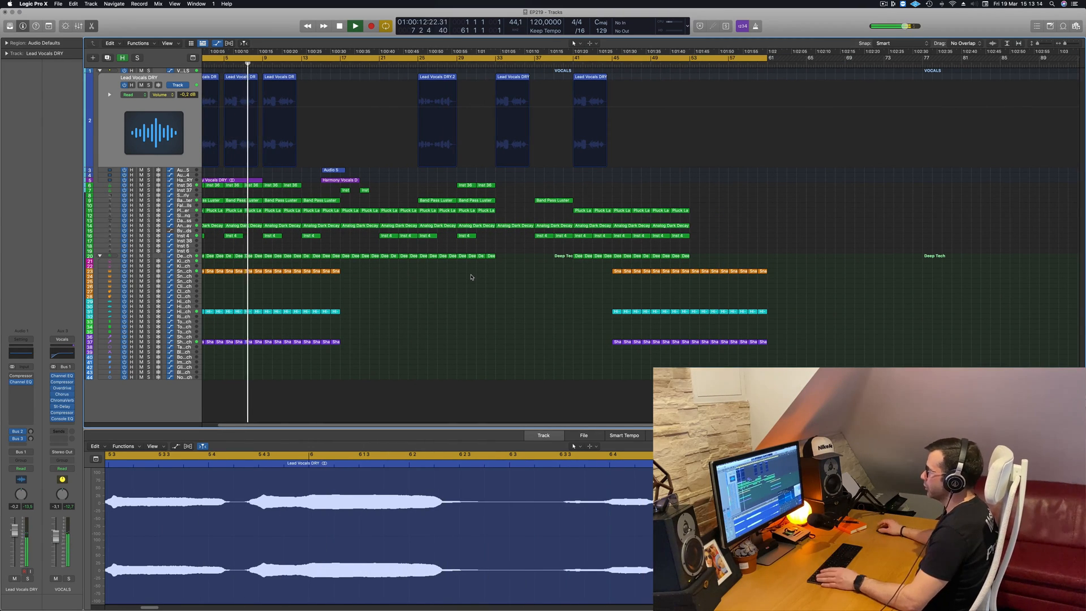